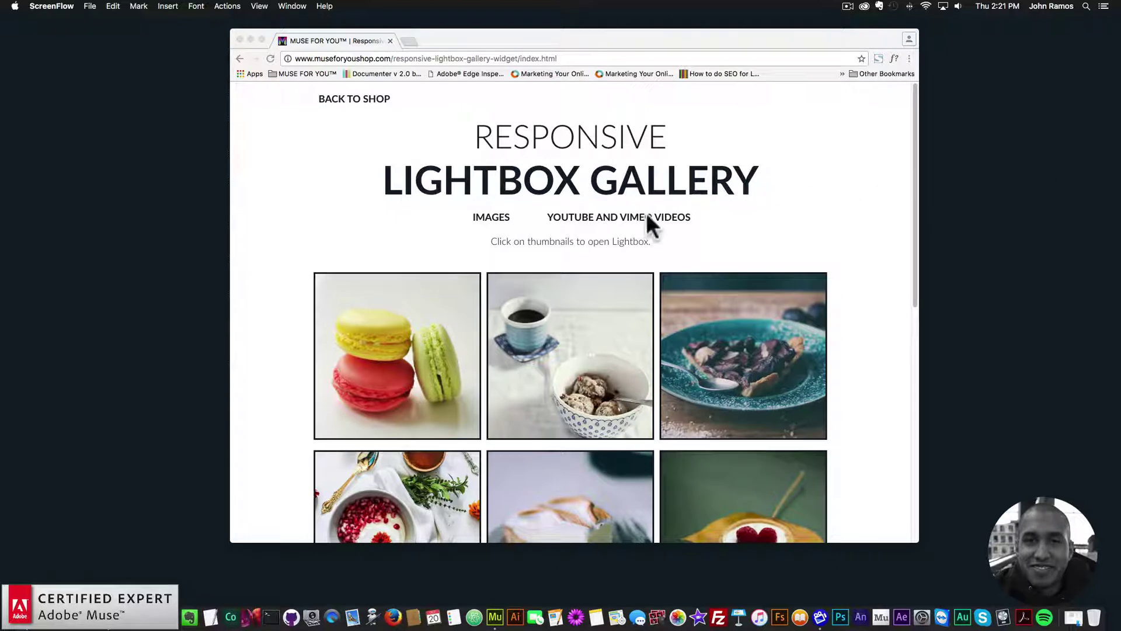
Step: Open the macaron image in the lightbox and browse forward through the gallery images one at a time
scroll(687, 217, down, 1)
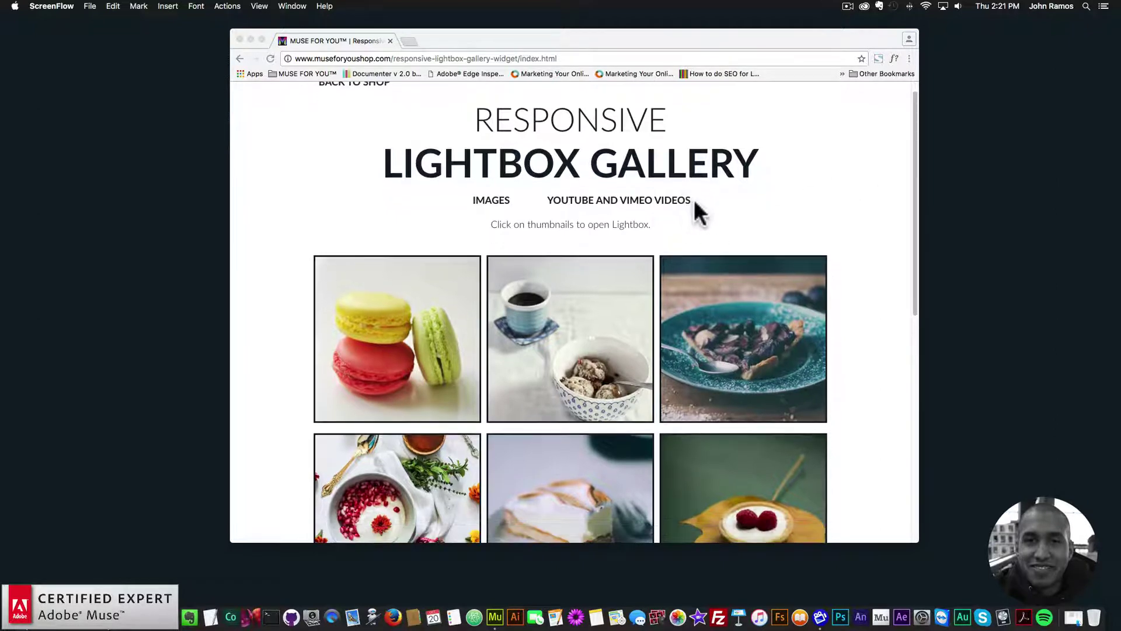
scroll(697, 213, down, 3)
click(415, 179)
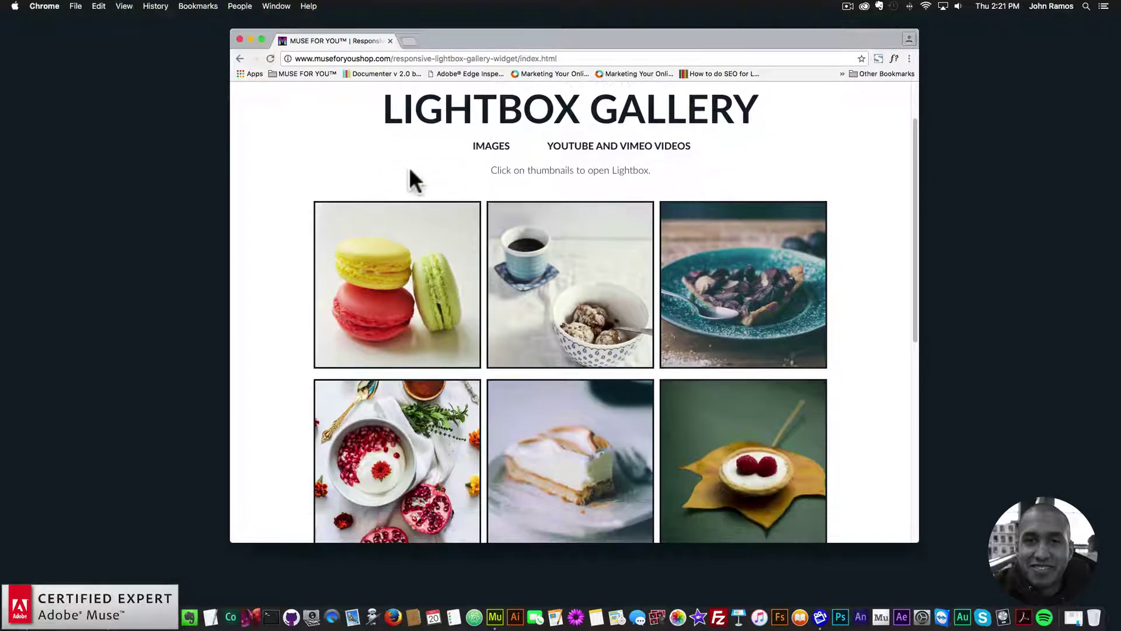
click(412, 280)
click(889, 320)
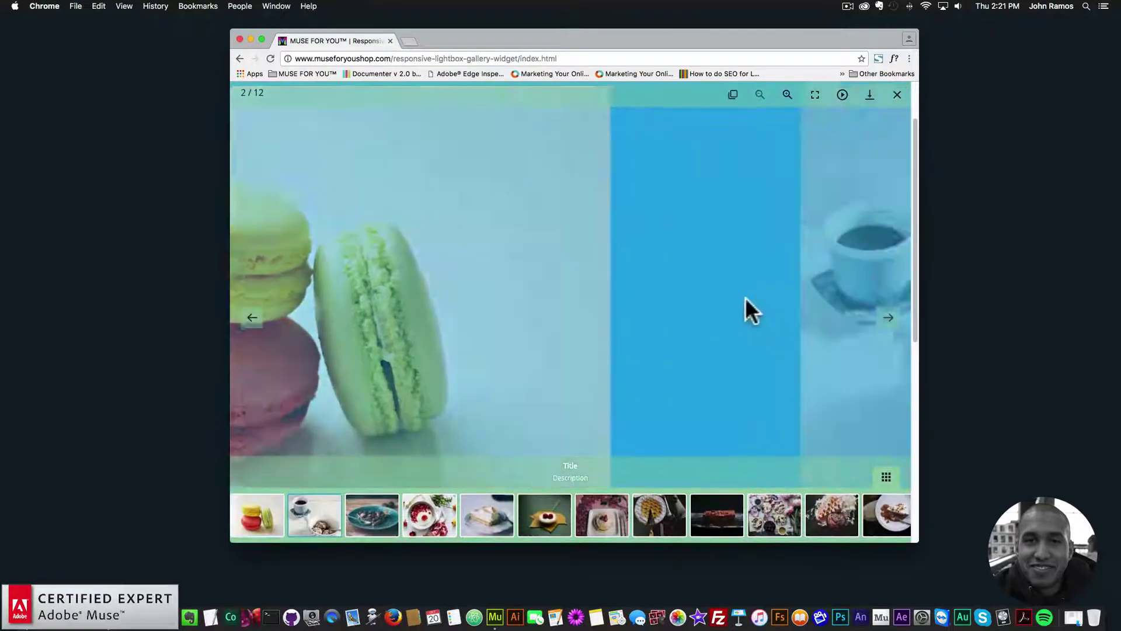
key(Right)
key(Right)
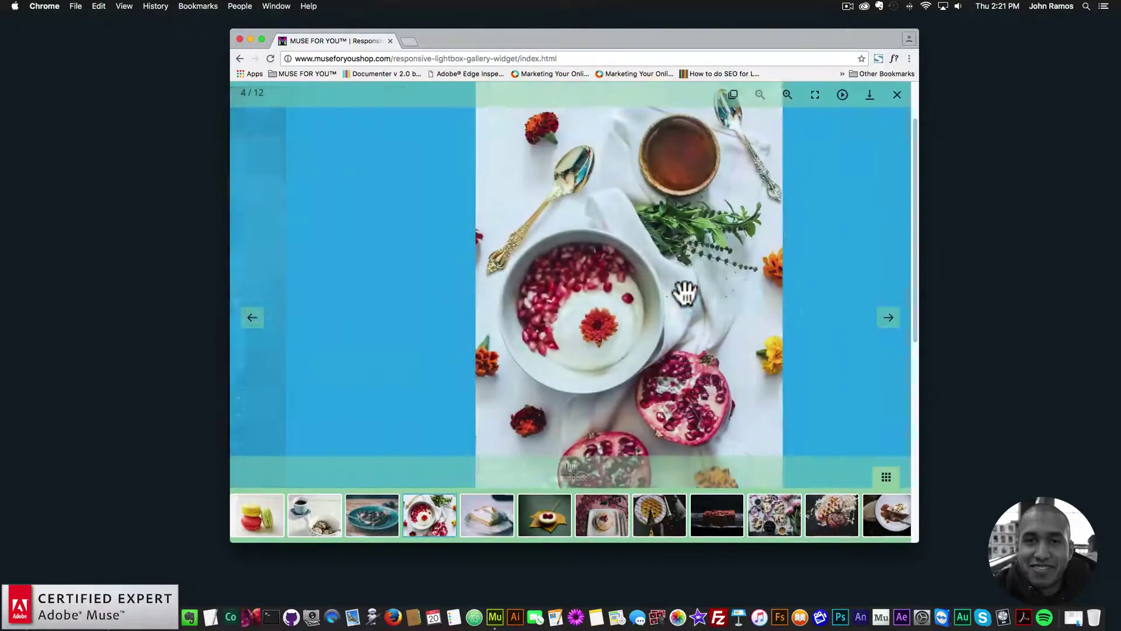
key(Right)
key(Right)
key(Right)
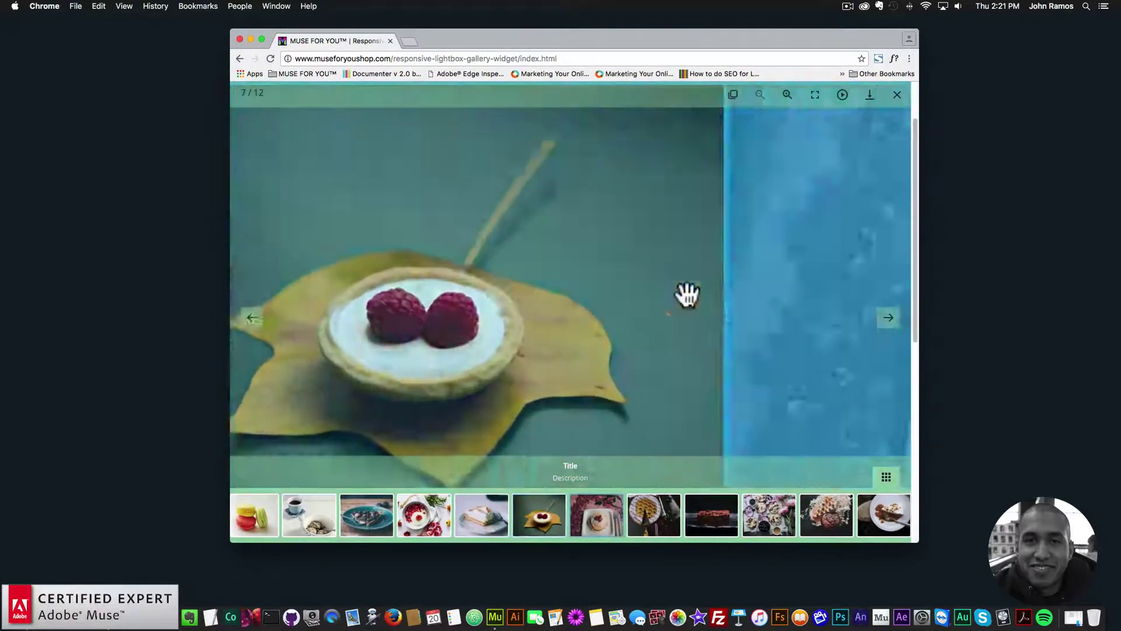
key(Right)
Step: Jump to the eleventh and twelfth images and back to the macaron image through the lightbox thumbnails
click(820, 520)
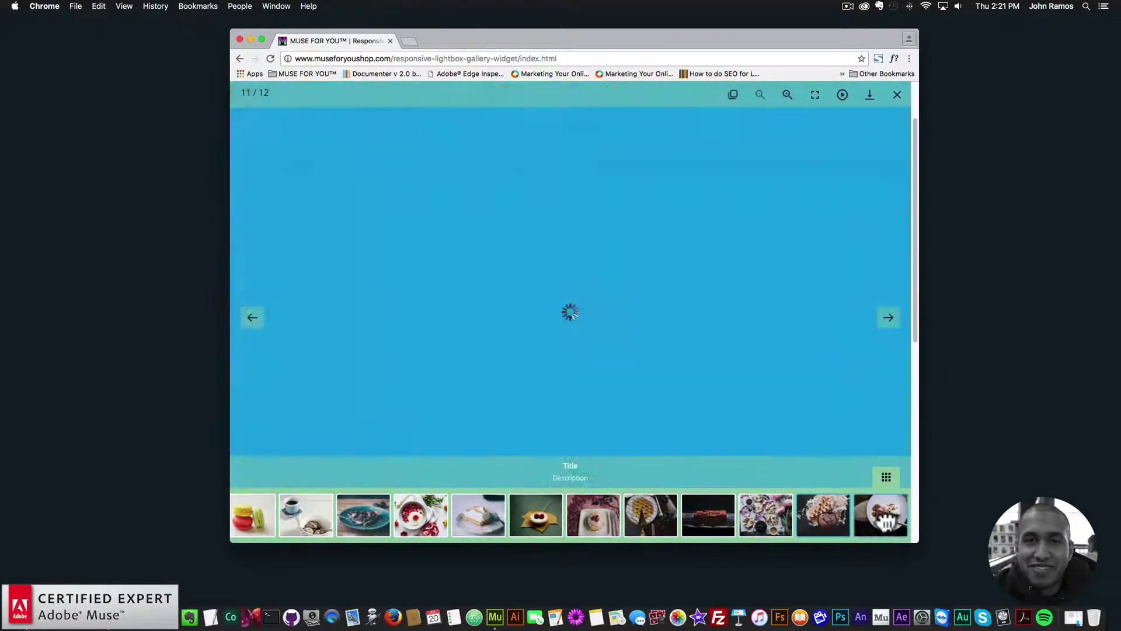
click(884, 522)
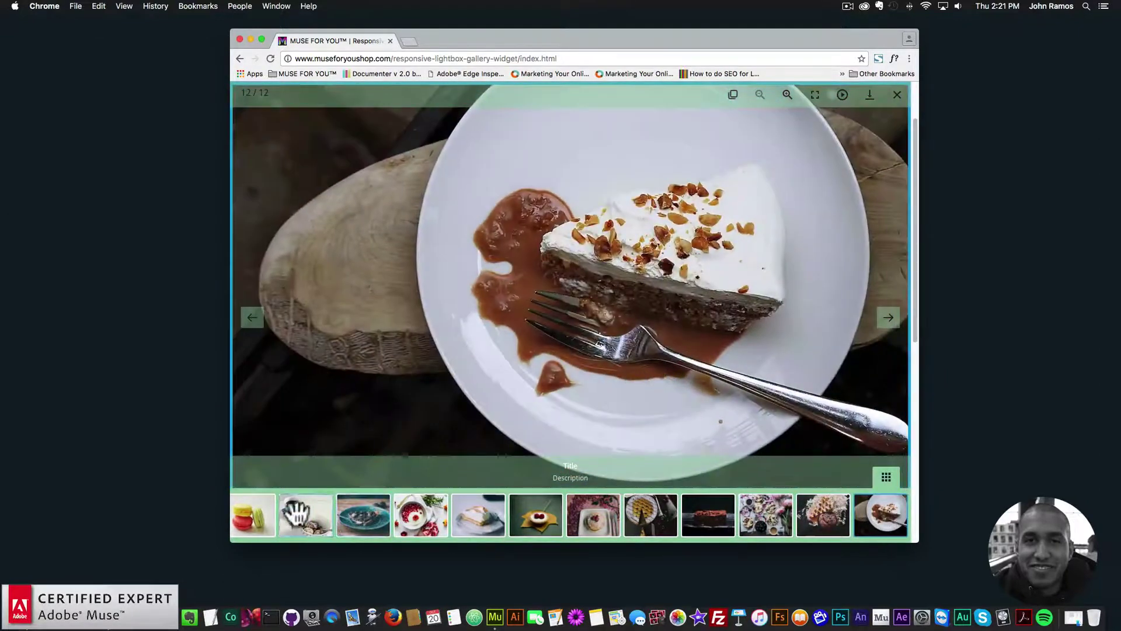
click(272, 514)
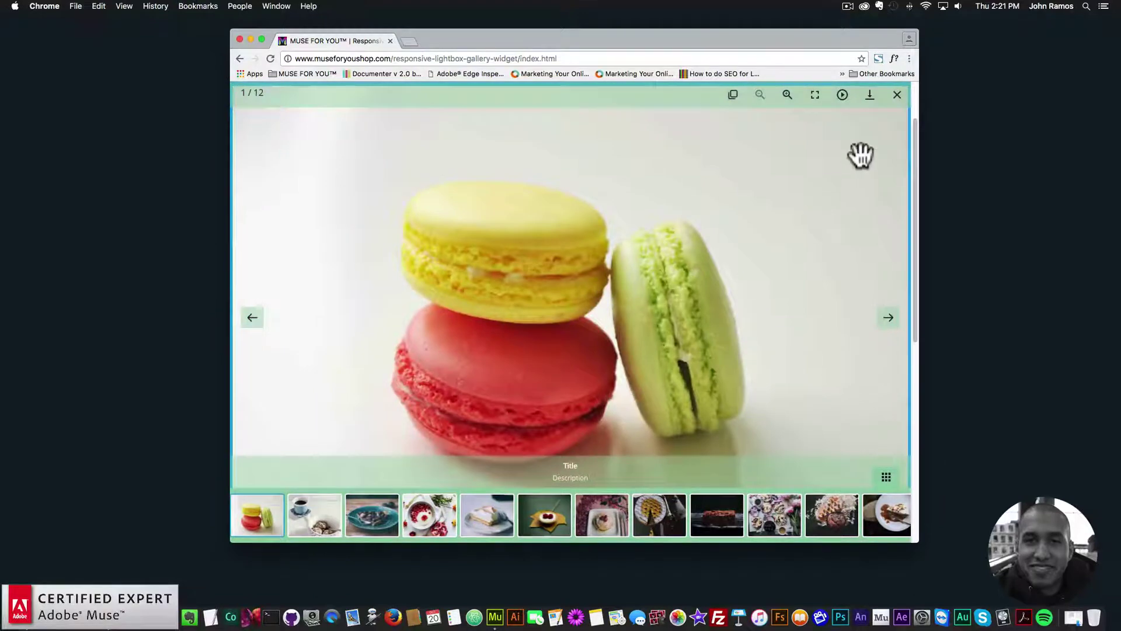
Step: Start the lightbox slideshow and view it in full screen before returning to the normal window size
click(842, 96)
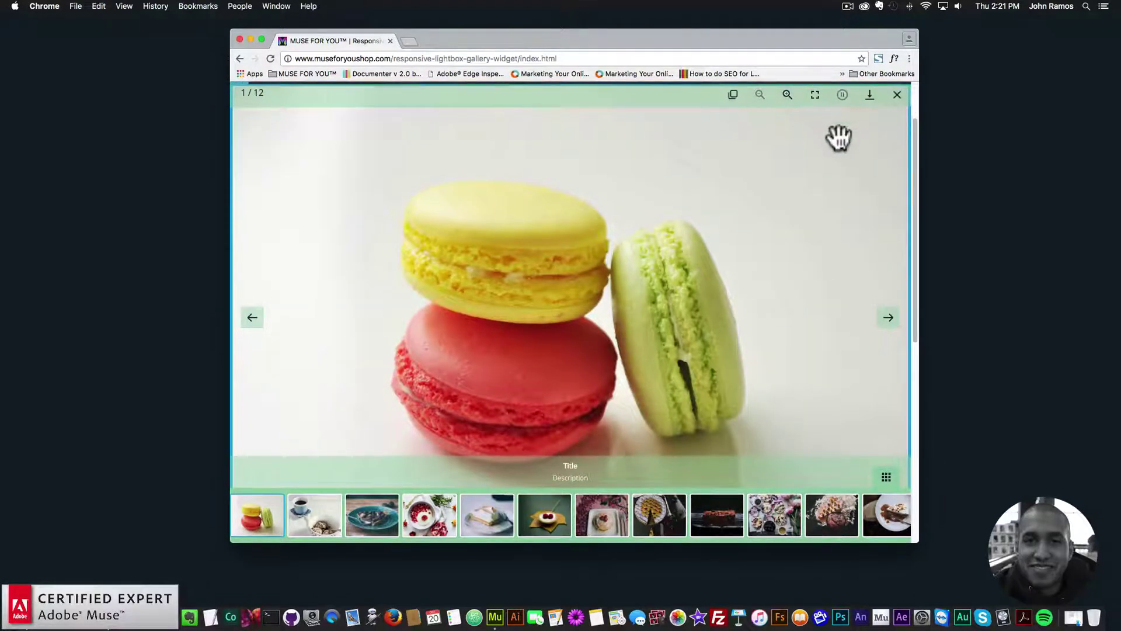
click(815, 95)
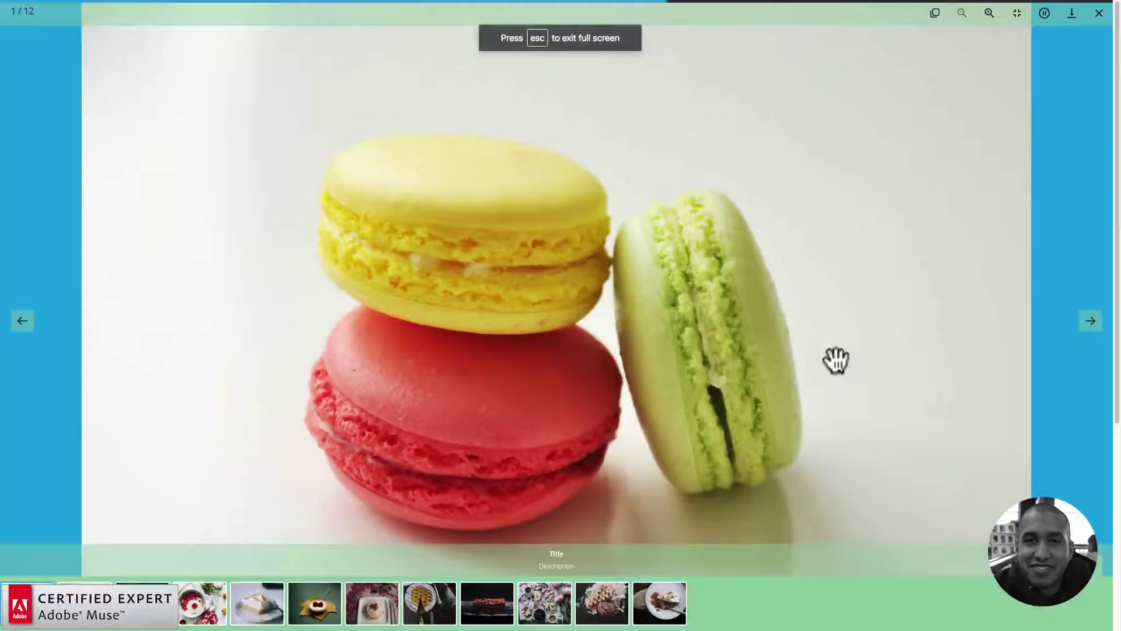
click(1016, 13)
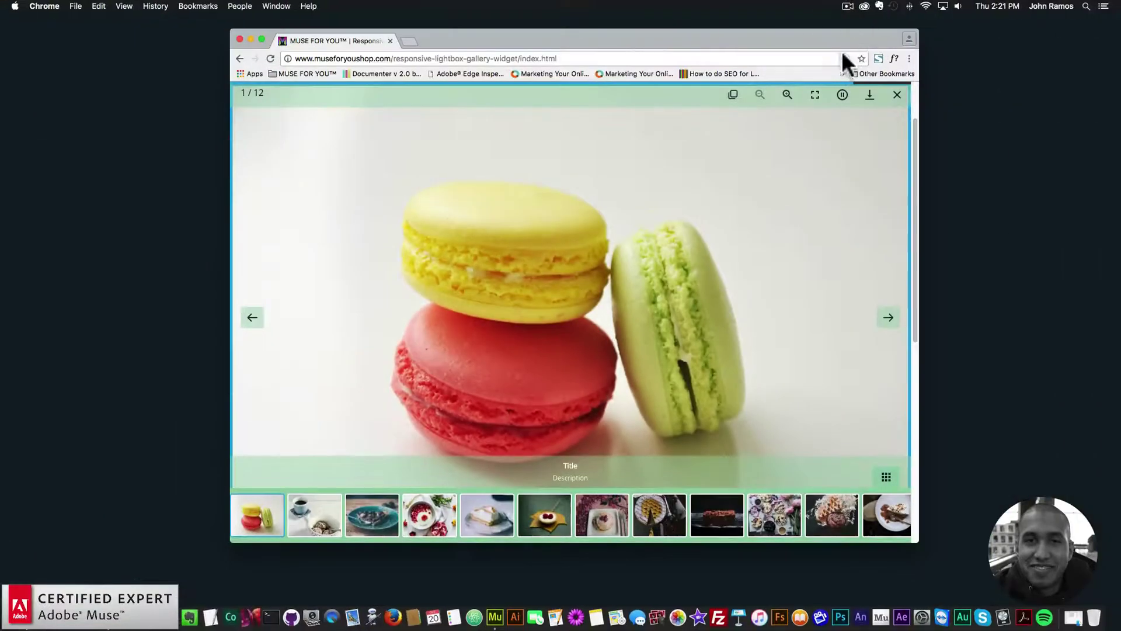
Step: Zoom in on the lightbox image, pan across it and zoom back out
click(788, 98)
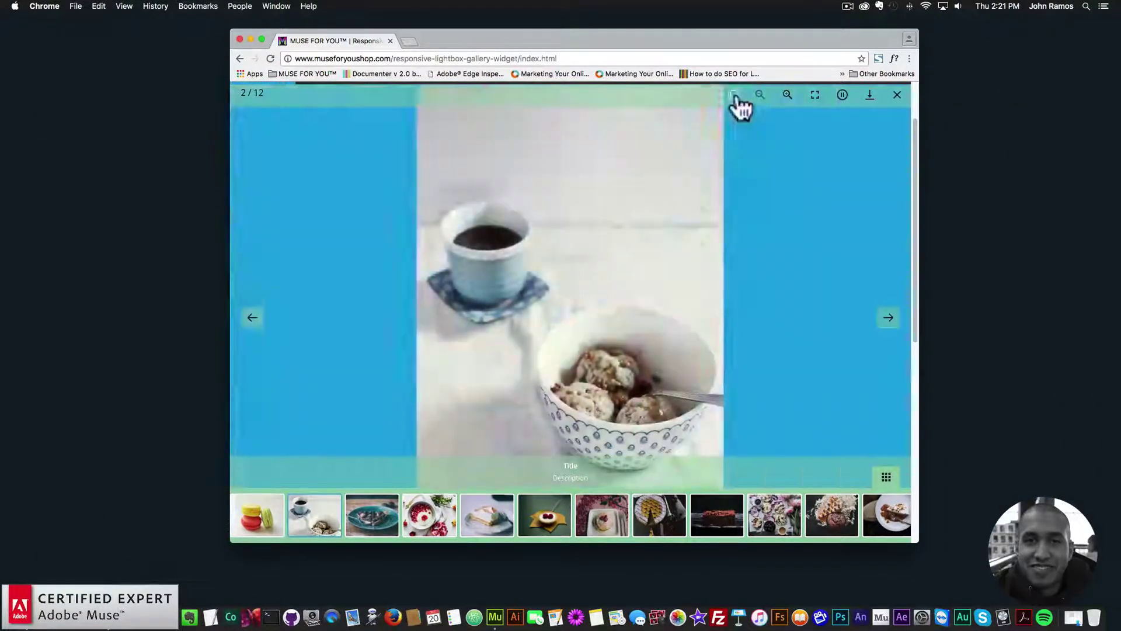
click(787, 95)
drag(746, 320, 554, 460)
click(759, 96)
click(760, 96)
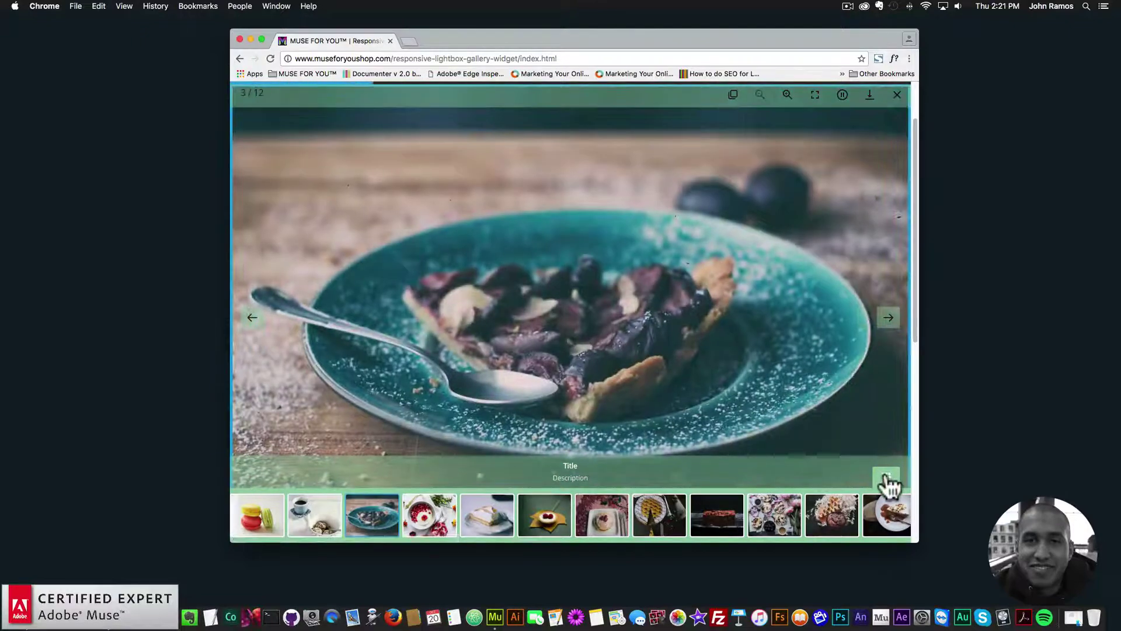
Step: Hide the lightbox thumbnail strip and close the image lightbox
click(886, 480)
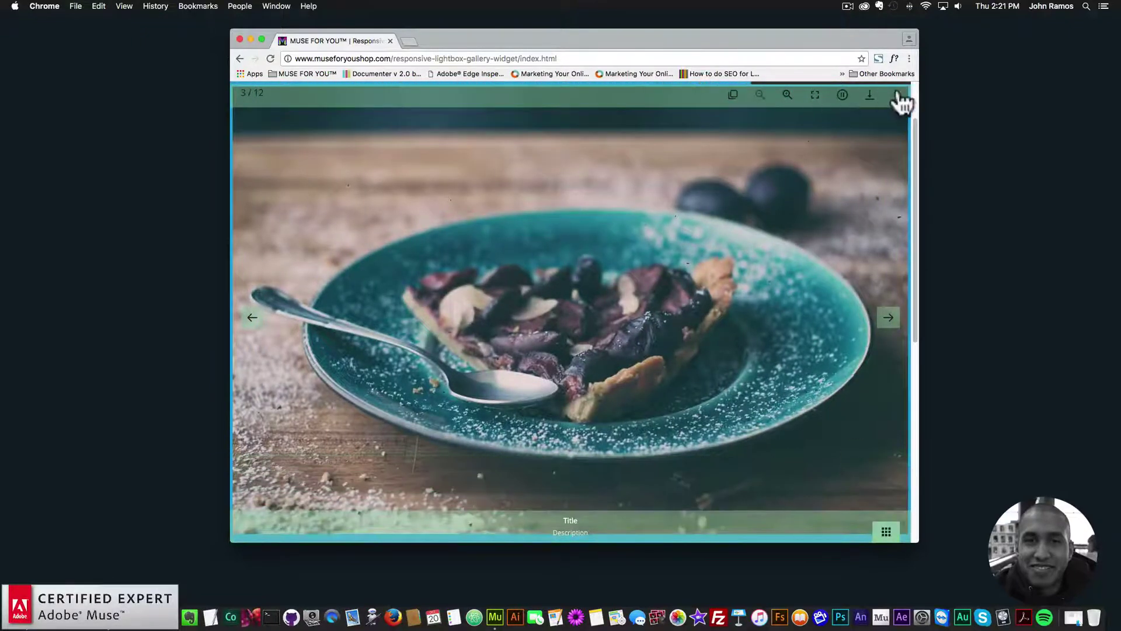
click(897, 95)
Step: On the YouTube and Vimeo Videos page, play the Quick Tip 1 Page Expansion video, skip to 01:14 and pause it
click(621, 147)
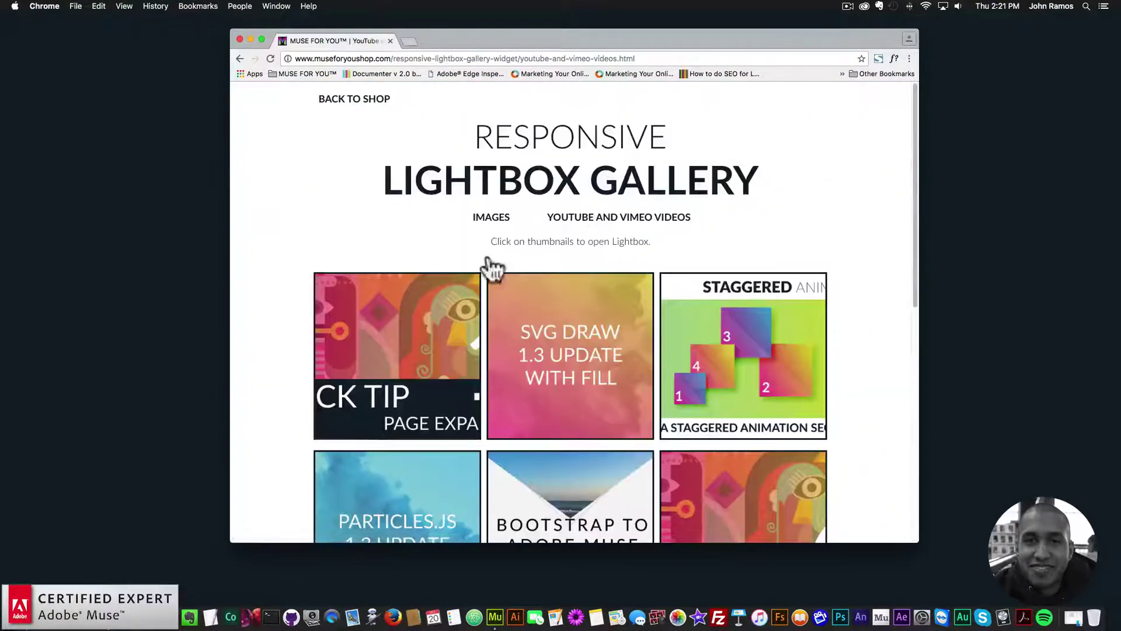
click(464, 366)
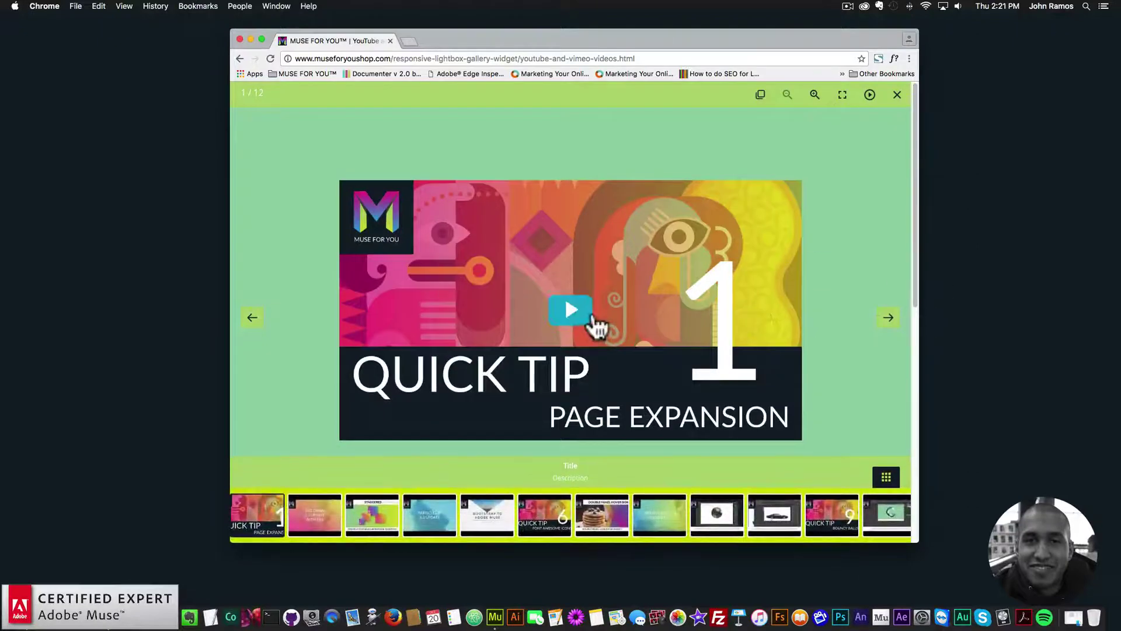
click(592, 324)
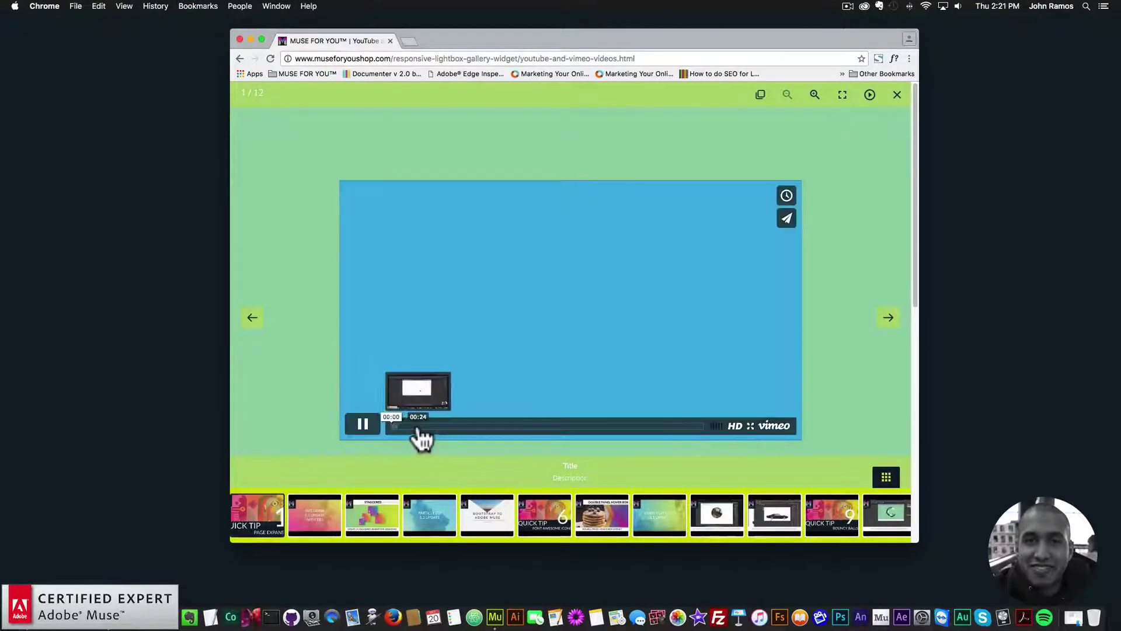
click(474, 426)
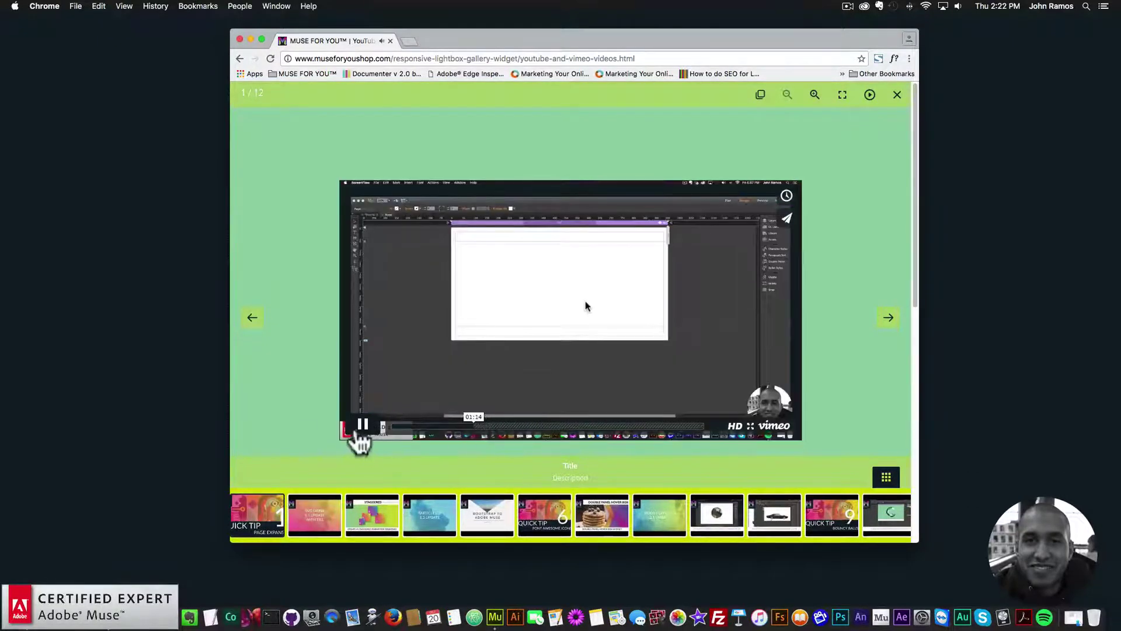
click(361, 428)
Step: Play the Quick Tip 6 Font Awesome Icons YouTube video, view it in full screen and exit full screen
click(529, 511)
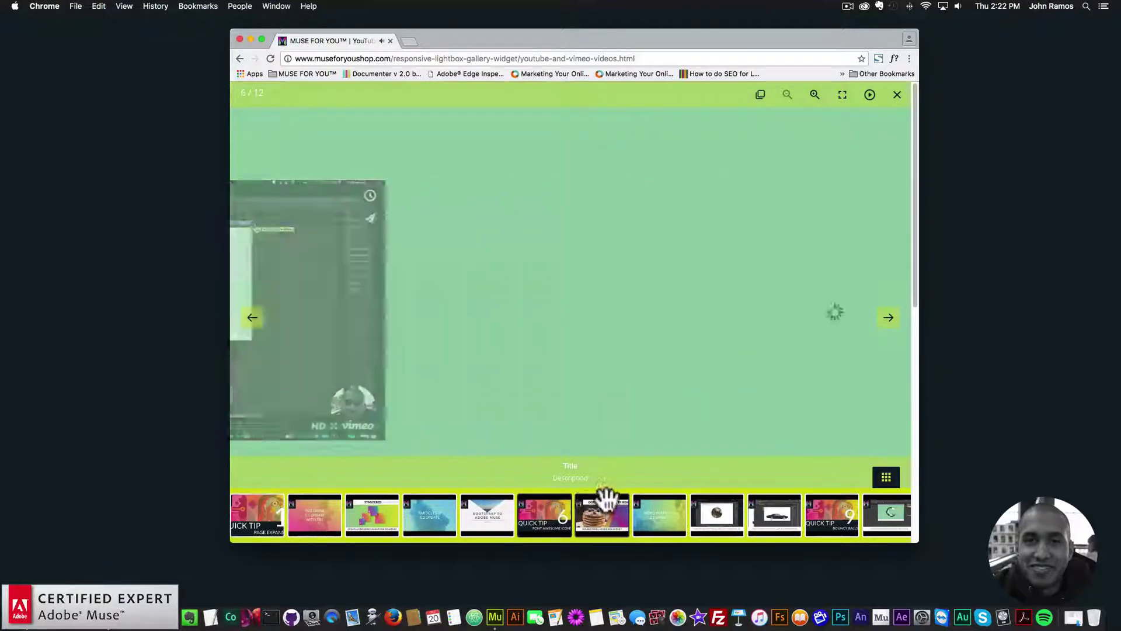
click(570, 310)
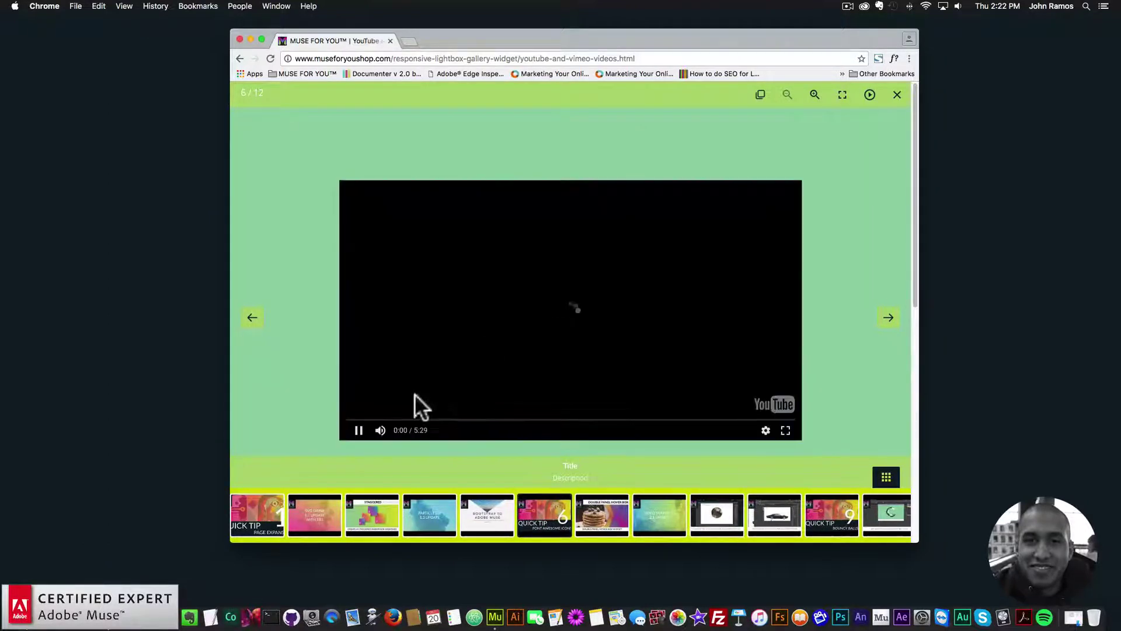
click(785, 431)
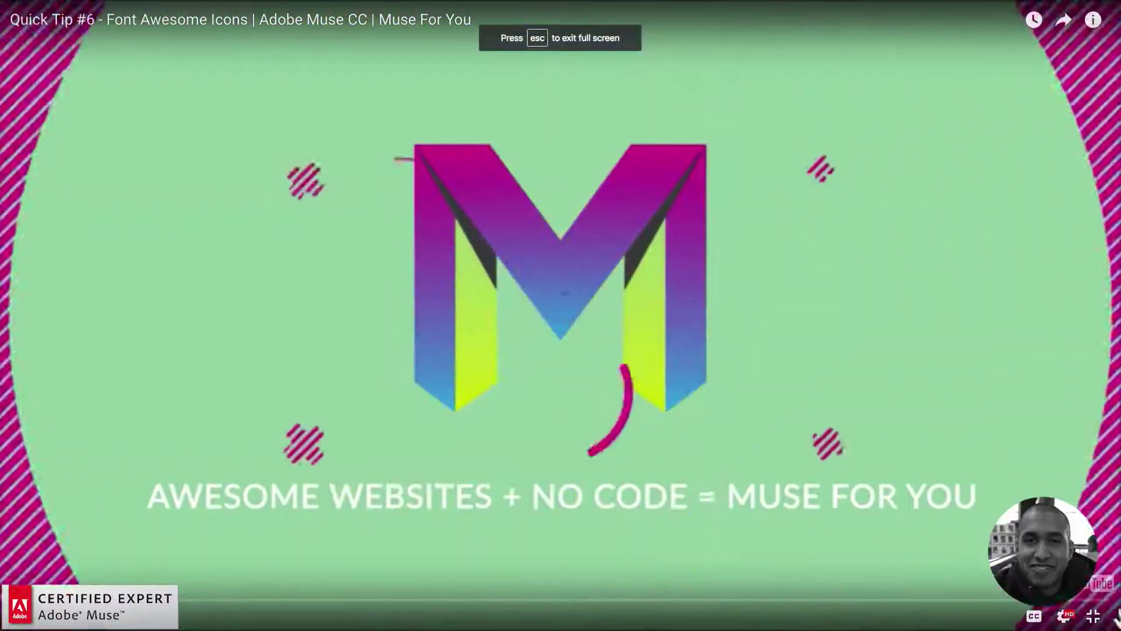
click(1093, 616)
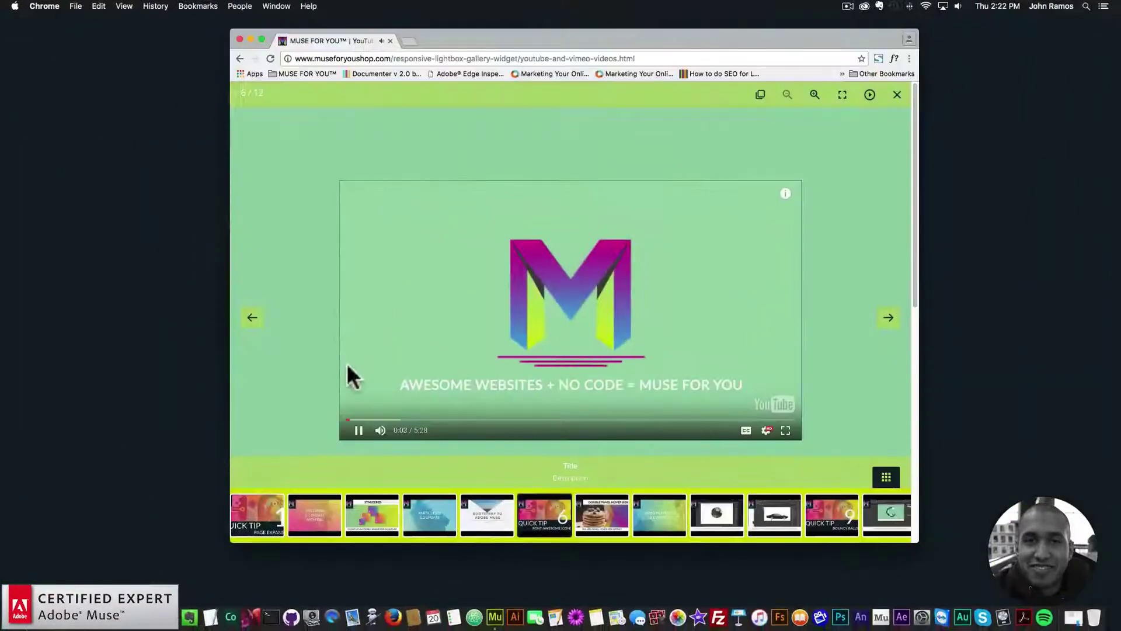
Step: Go back to the Quick Tip 1 Vimeo video, play it in full screen and exit full screen
click(280, 504)
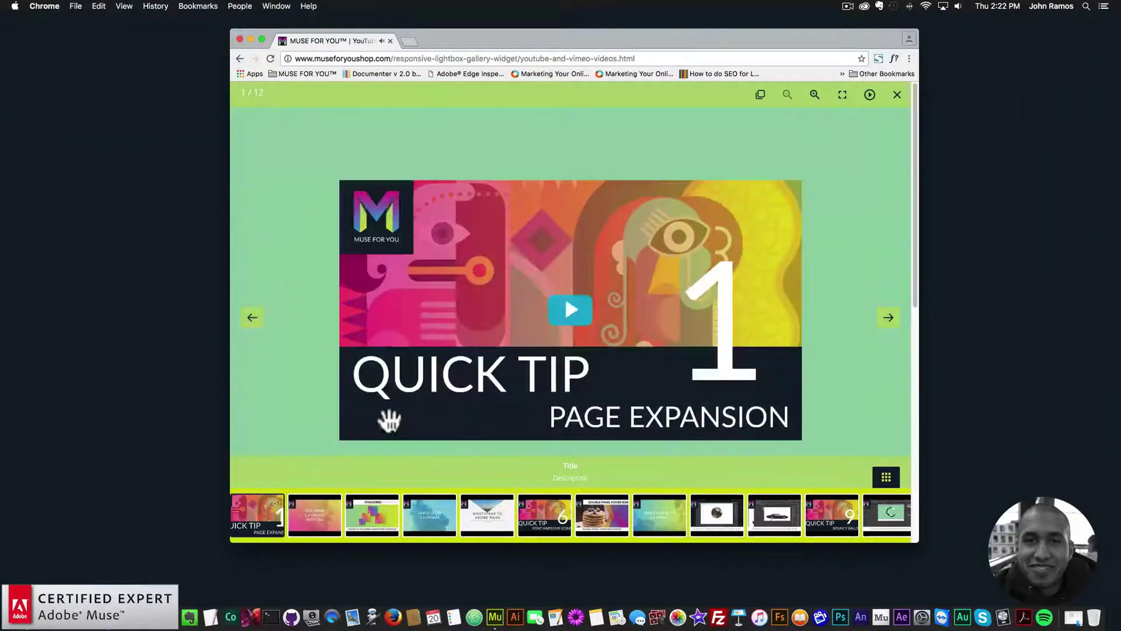
click(550, 320)
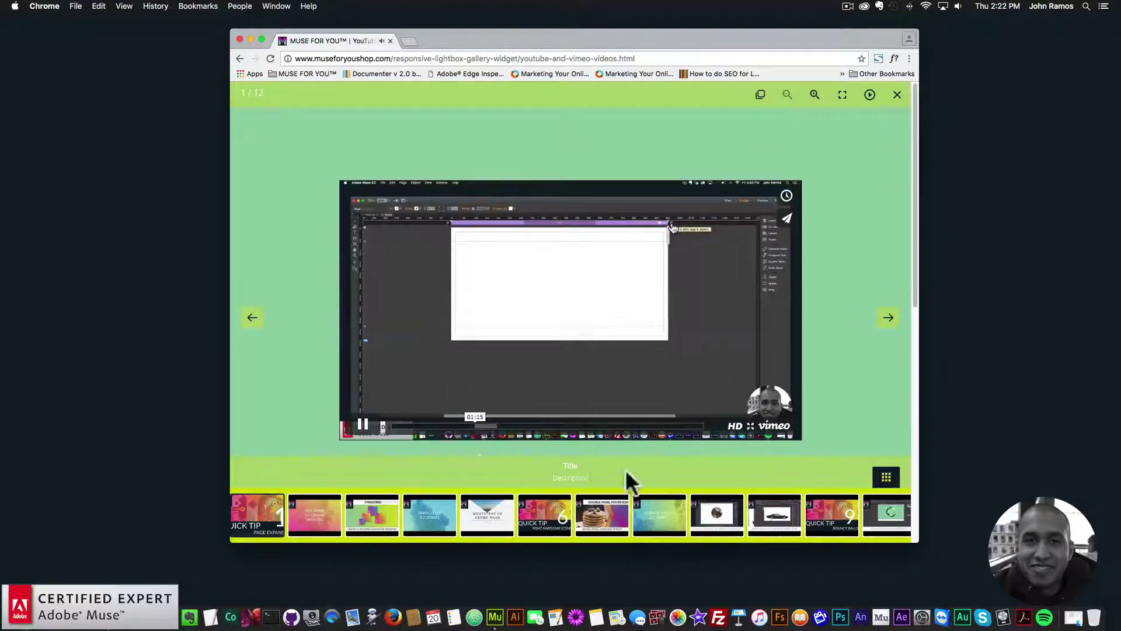
click(750, 426)
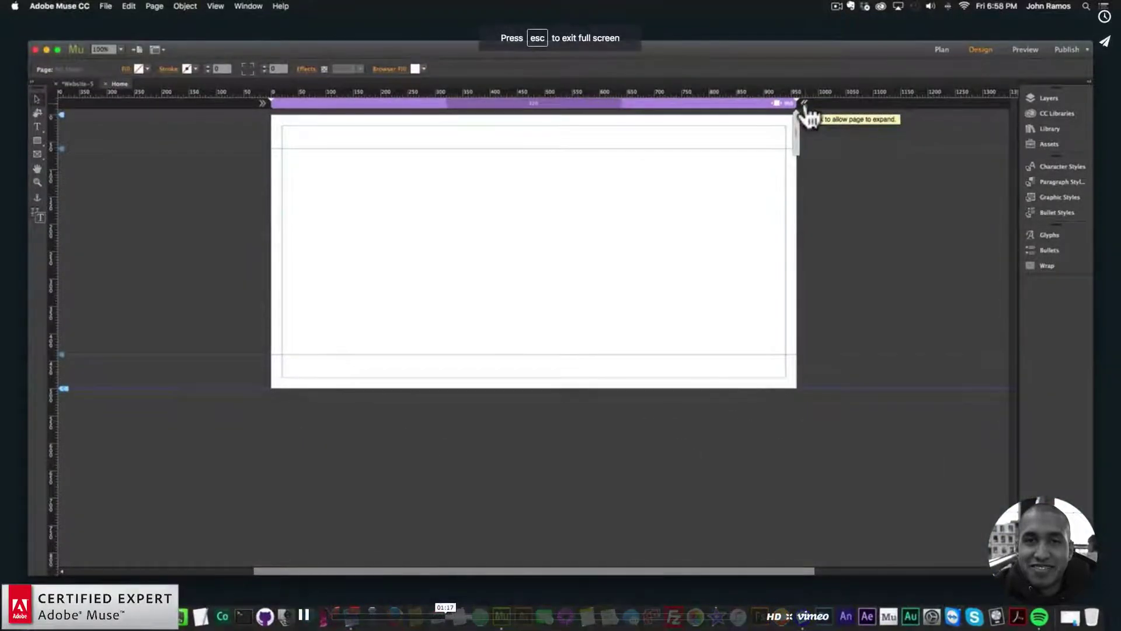
click(788, 616)
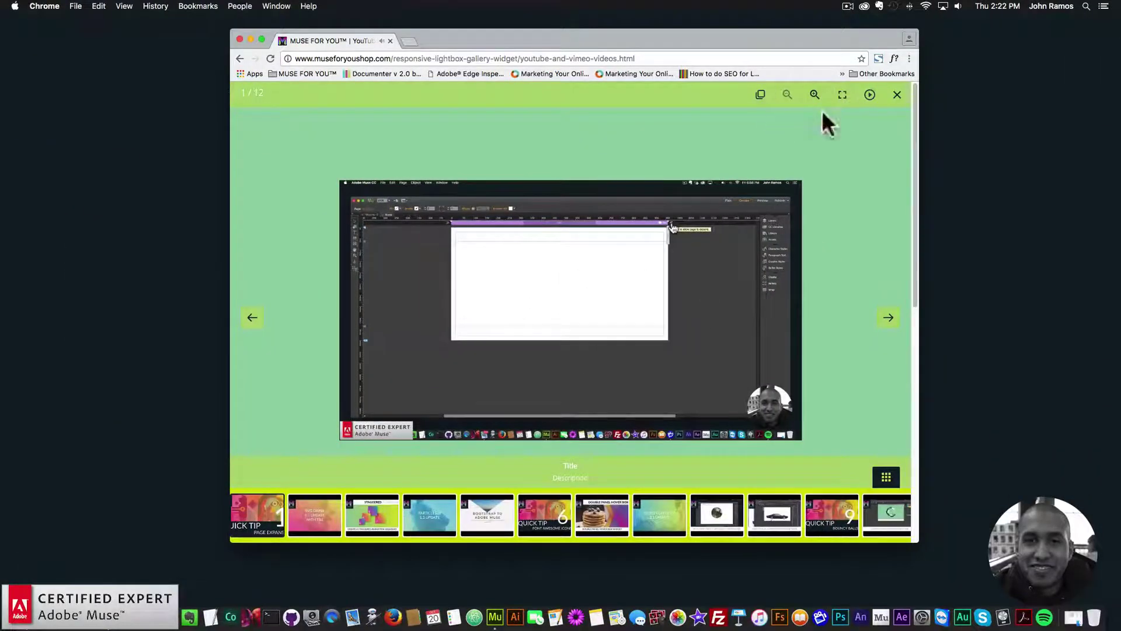
Step: Start the video lightbox slideshow and jump to the Quick Tip 6 slide
click(868, 97)
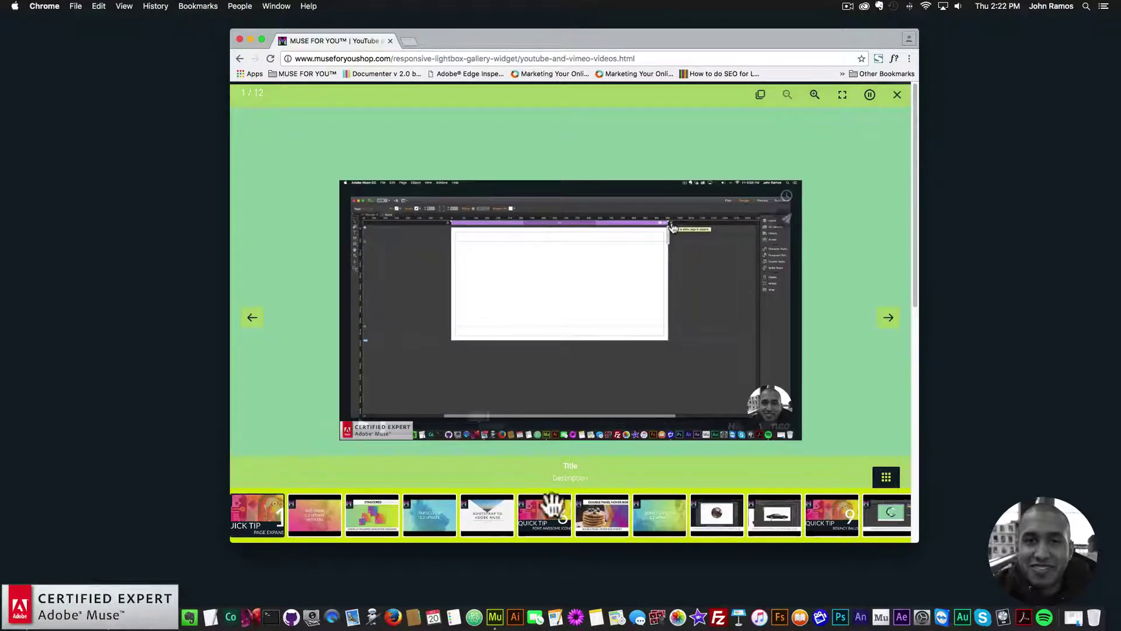
click(534, 514)
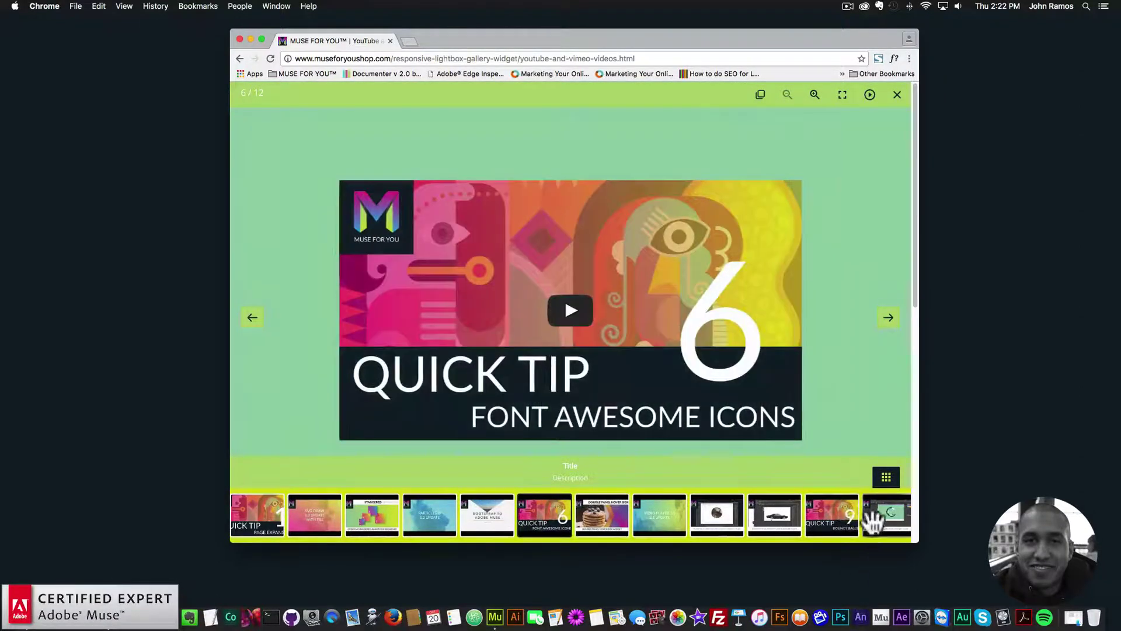
Step: Reload the video gallery page, browse its lightbox from SVG Draw through to Quick Tip 9 Bouncy Balls and close it
click(271, 57)
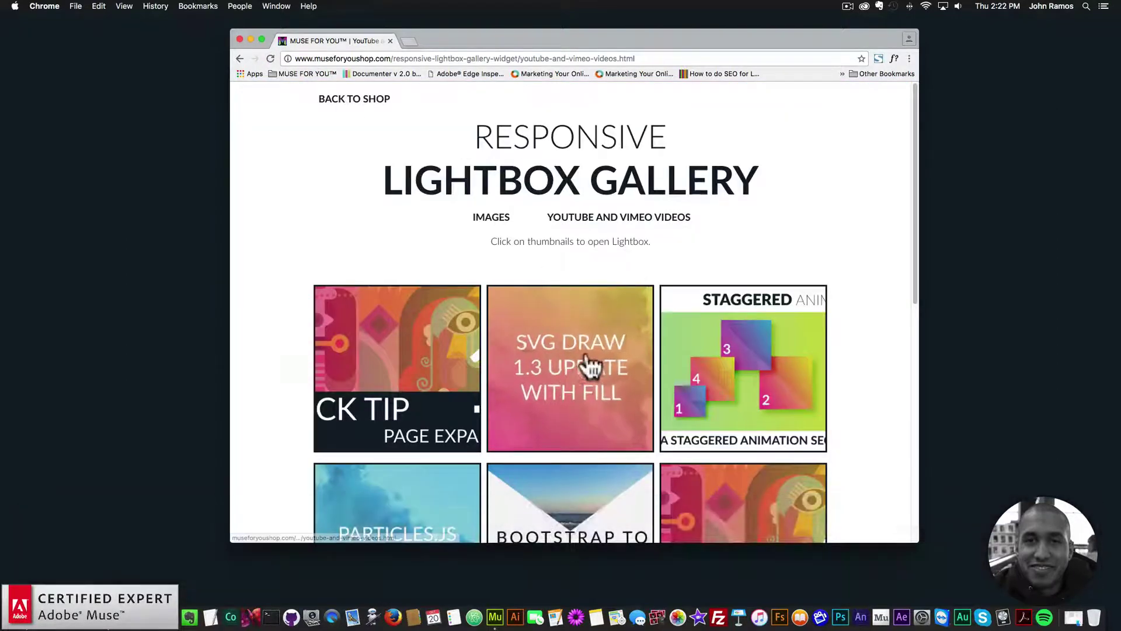
click(523, 368)
key(Right)
key(Right)
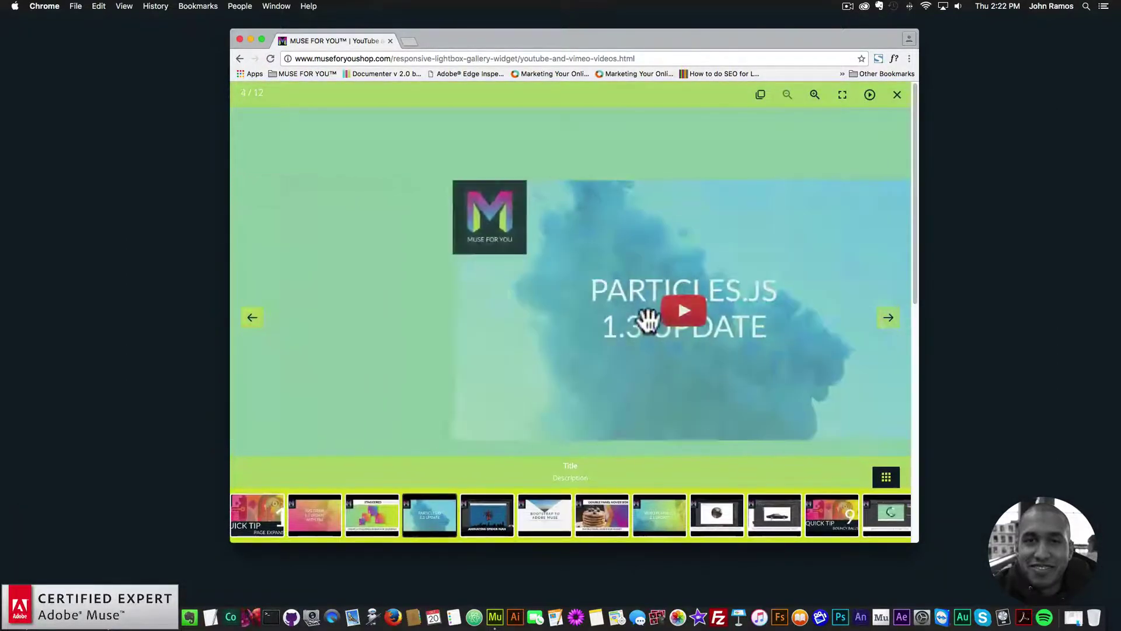
key(Right)
click(835, 521)
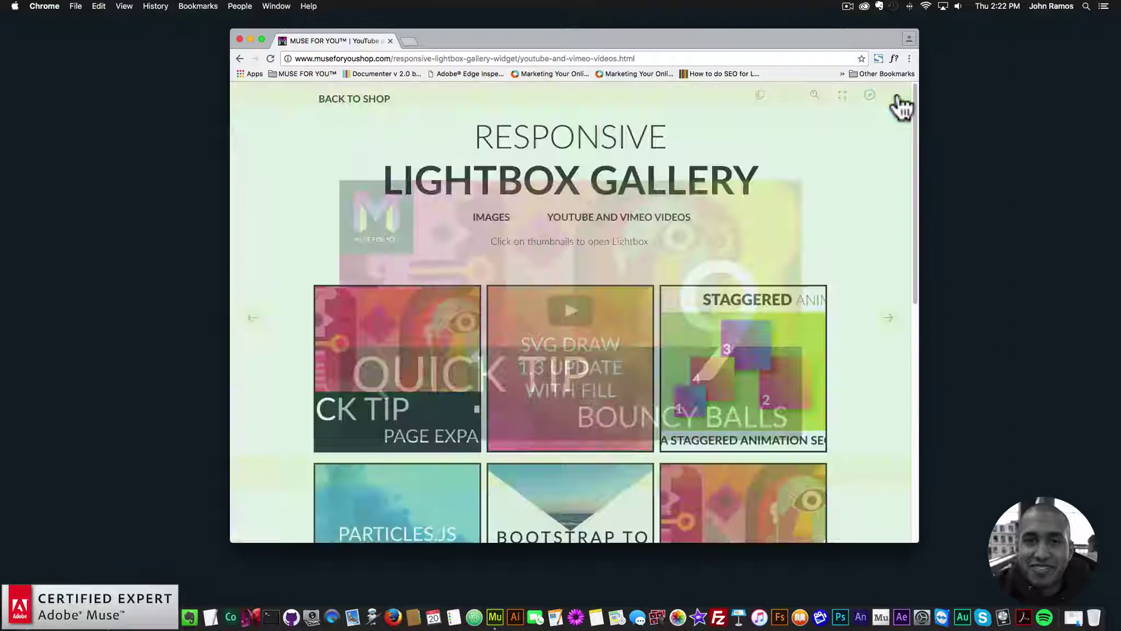
click(899, 95)
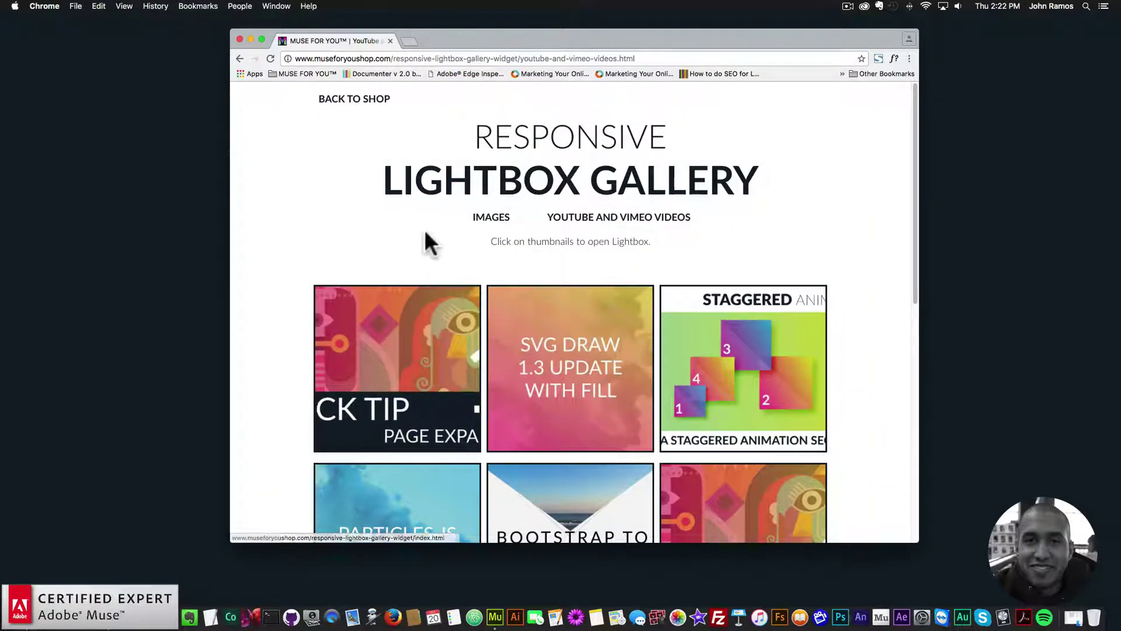
Step: Open the SVG Draw 1.3 Update video in the lightbox and advance to the Particles.js 1.3 Update slide
click(607, 357)
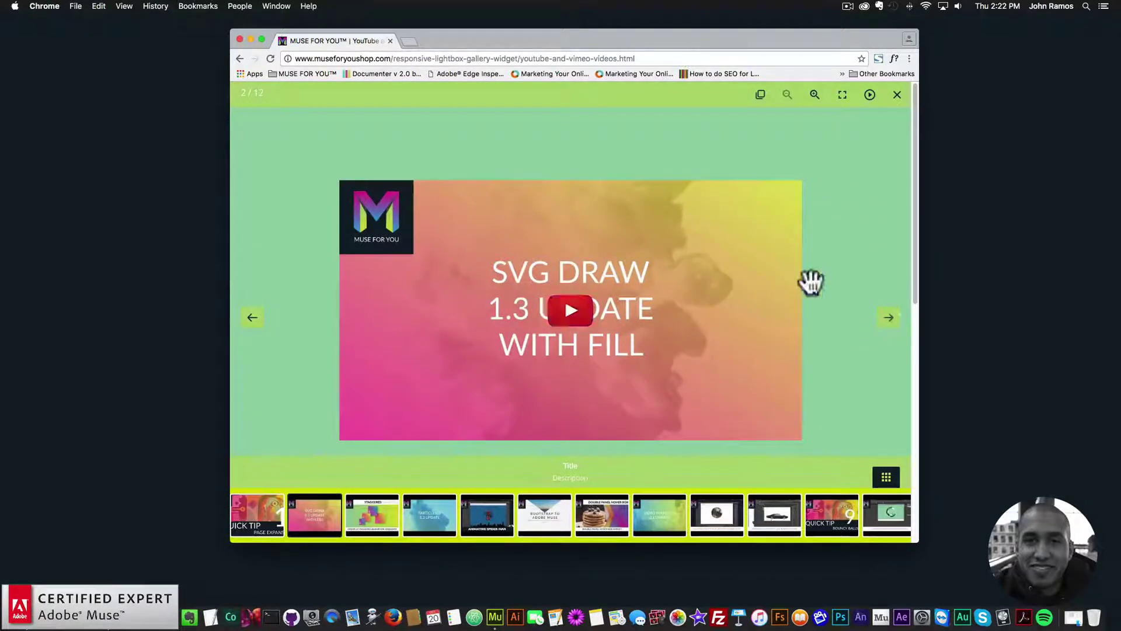
click(894, 327)
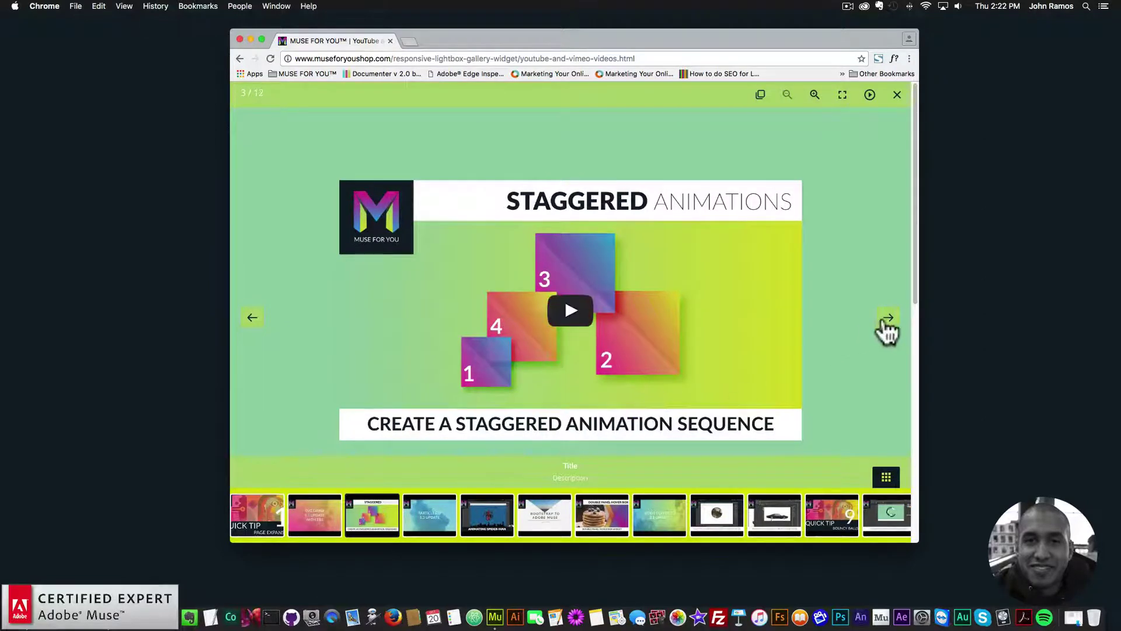
click(887, 325)
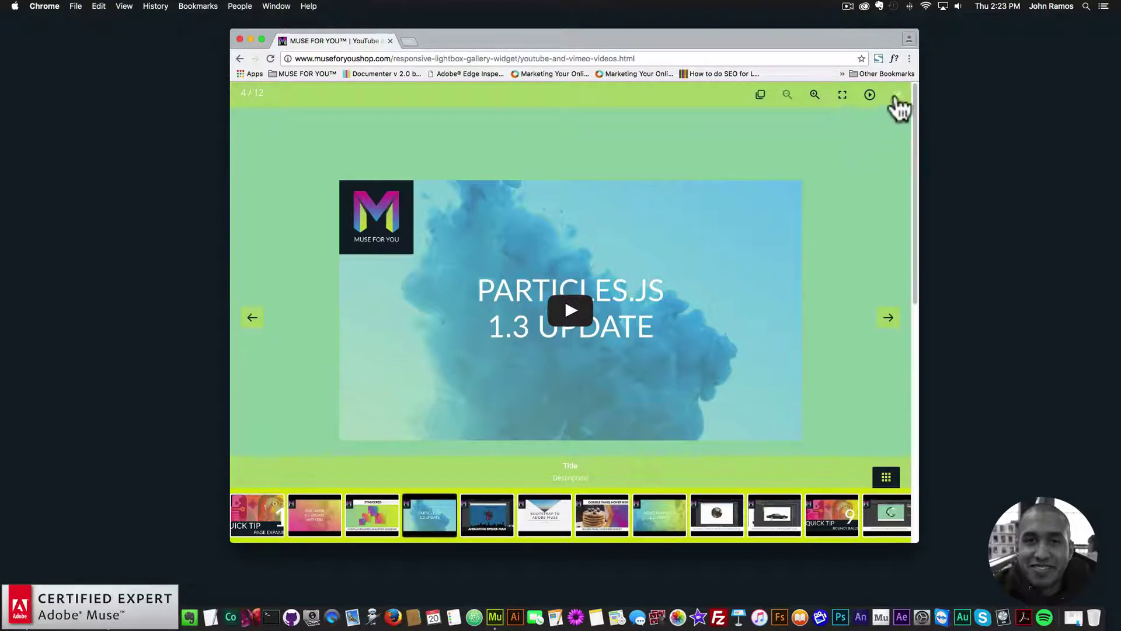
Step: Close the Particles.js video, open the Staggered Animations video in the lightbox and close it again
click(896, 95)
scroll(741, 260, down, 6)
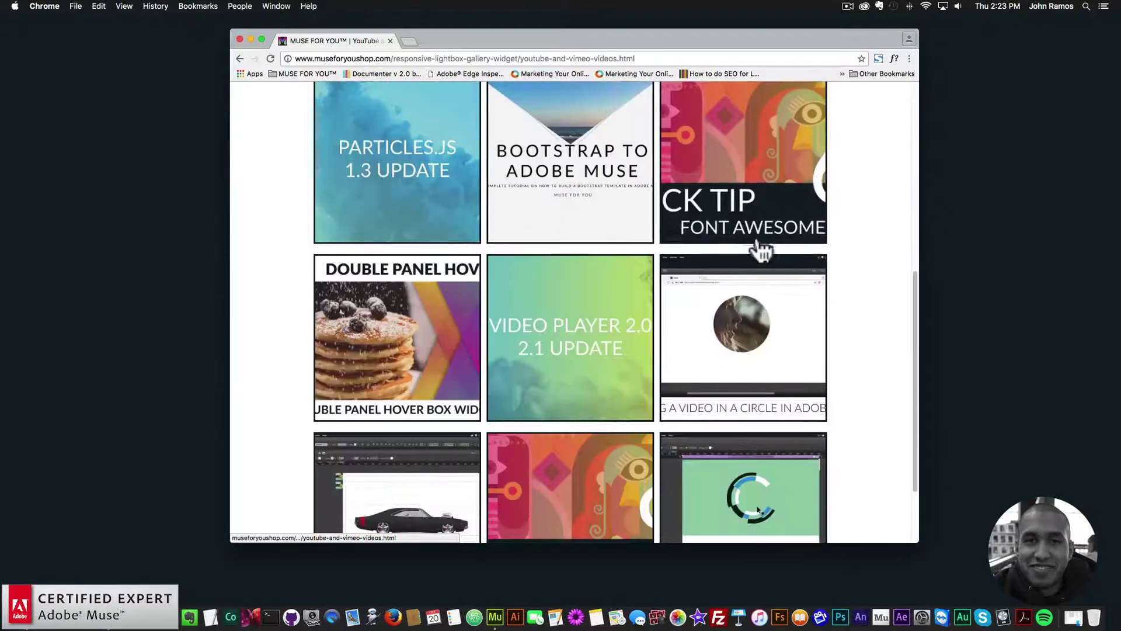
scroll(756, 242, up, 4)
click(758, 217)
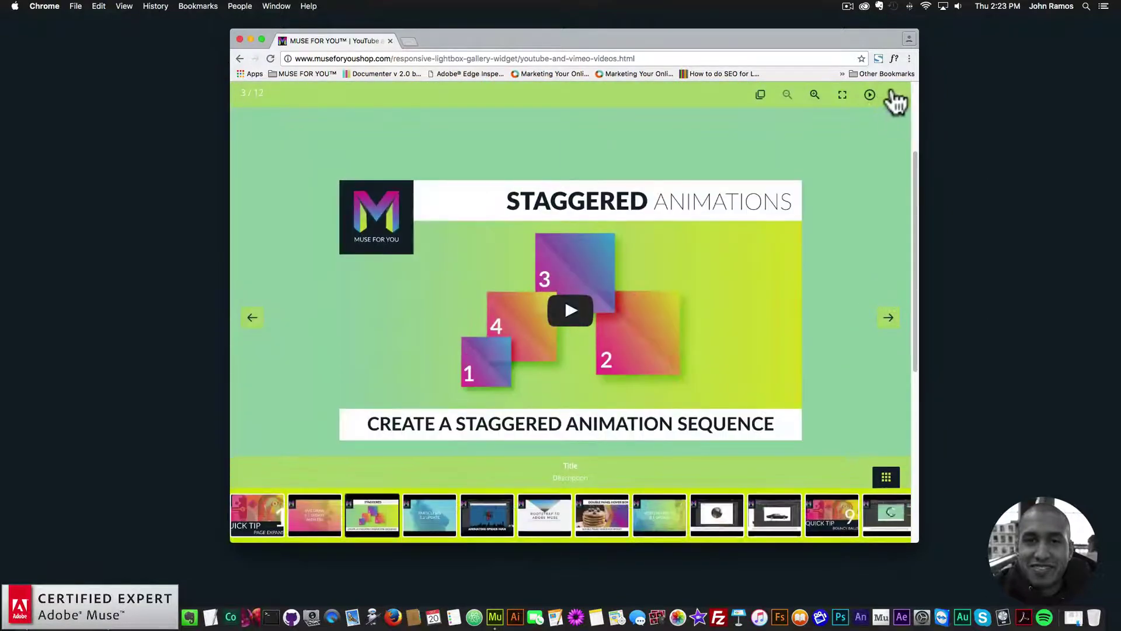
click(896, 97)
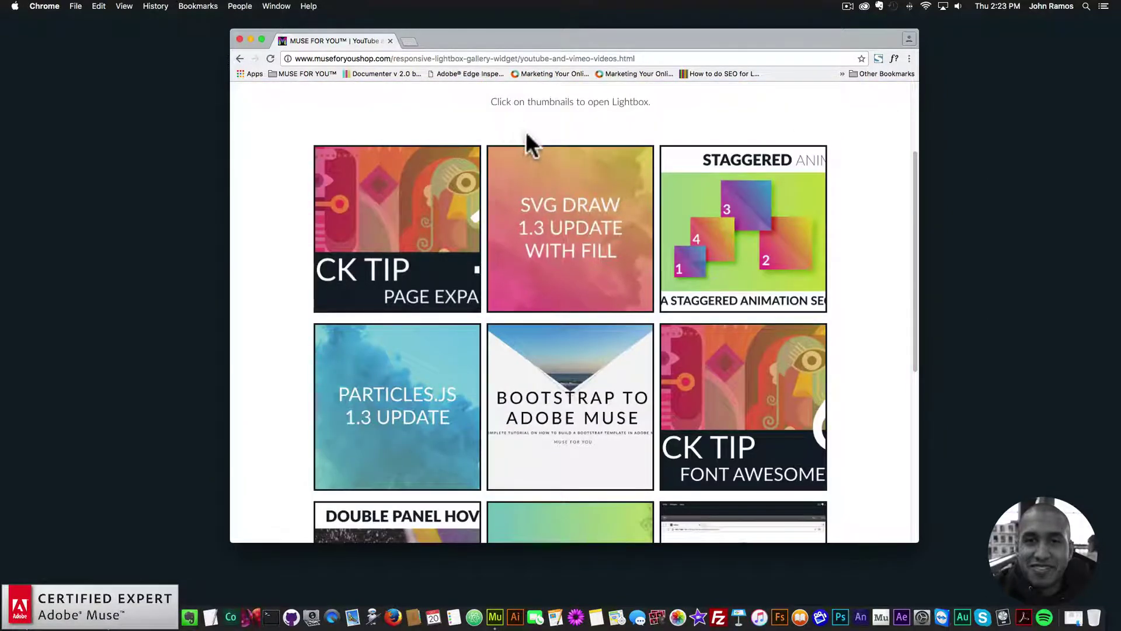
scroll(530, 143, up, 3)
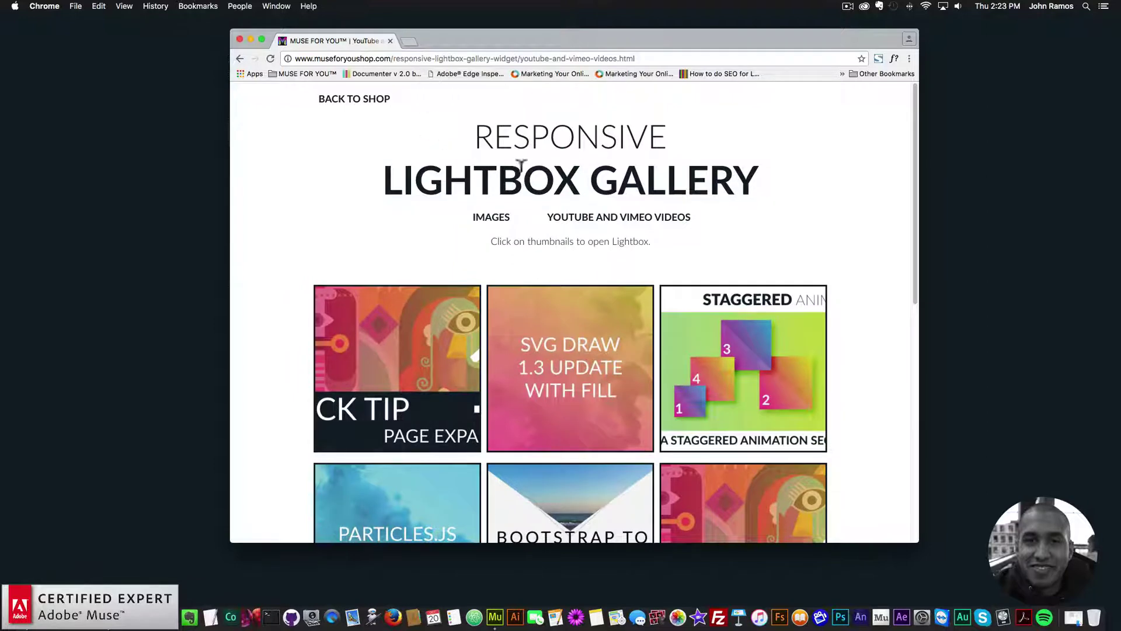
Step: Go to museforyoushop.com in a new tab and open the Responsive Lightbox Gallery Widget product page through the $39 subscription offer
click(408, 40)
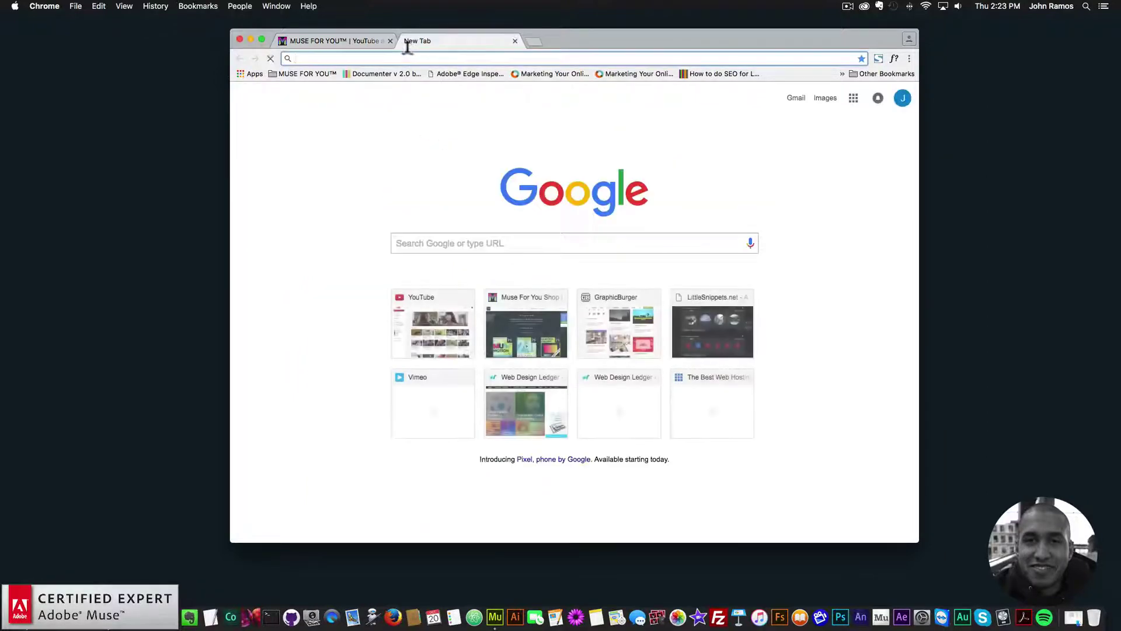
text(museforyoushop.com)
key(Return)
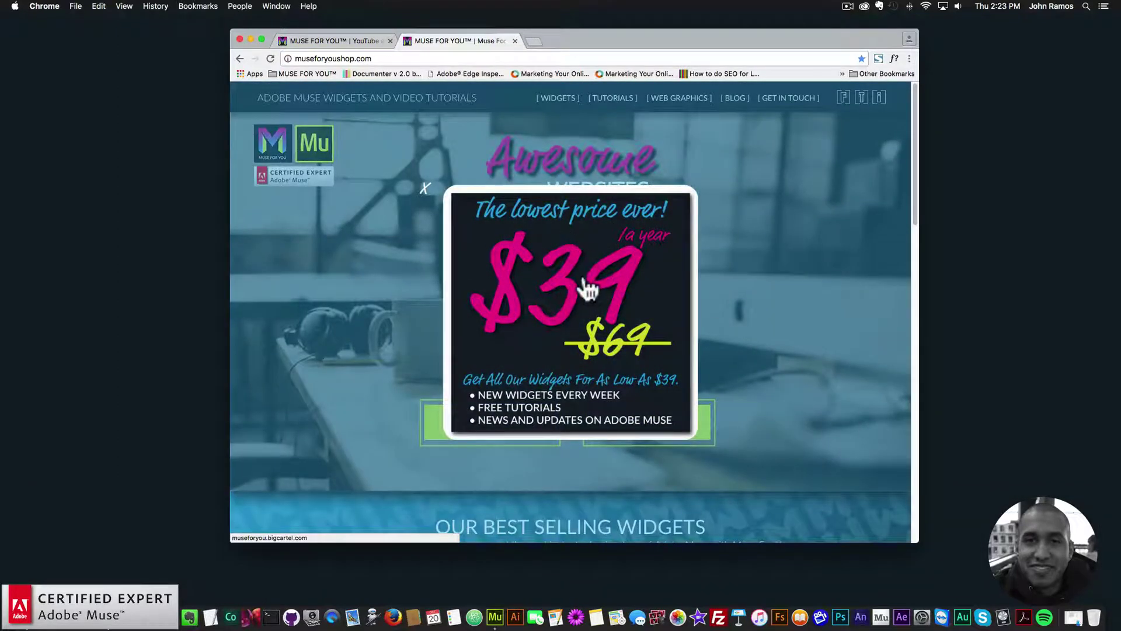
click(589, 287)
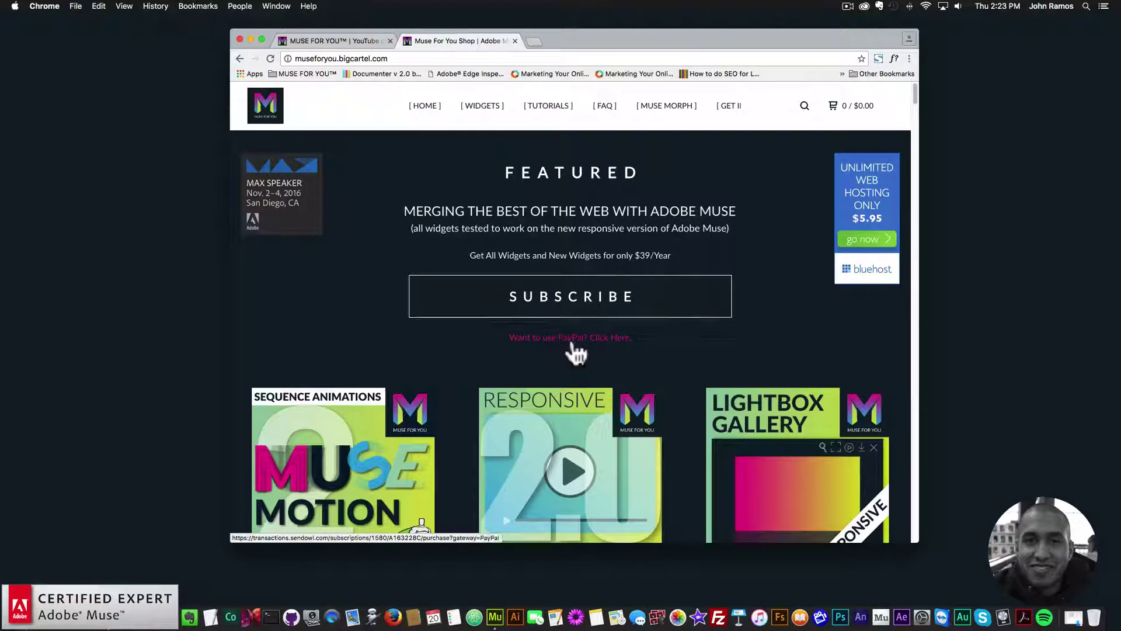
scroll(575, 345, down, 3)
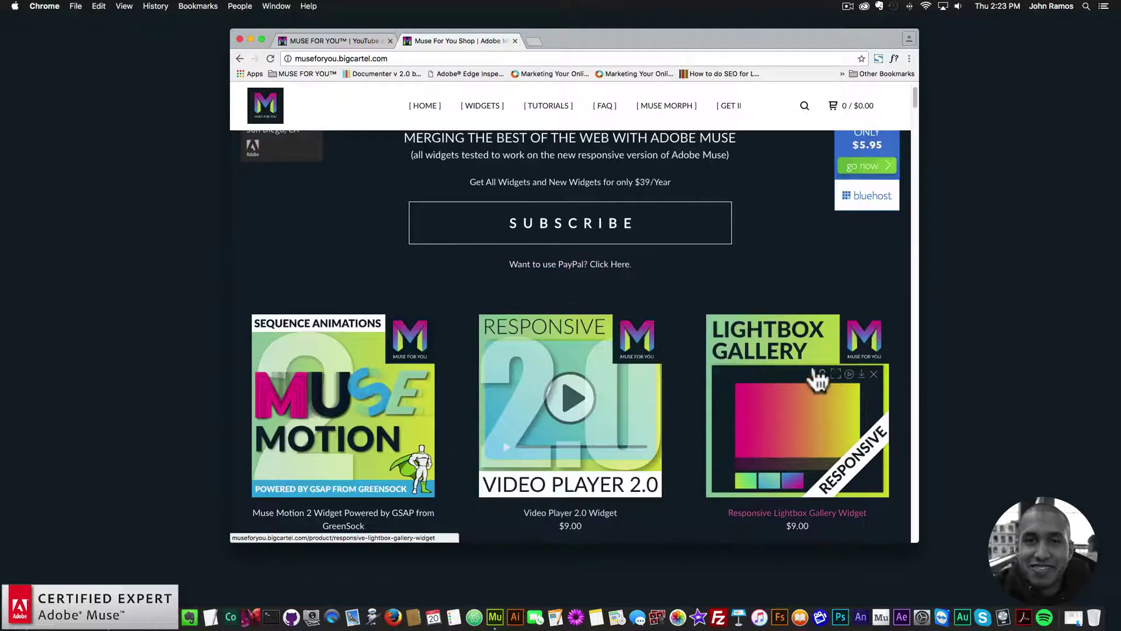
click(786, 397)
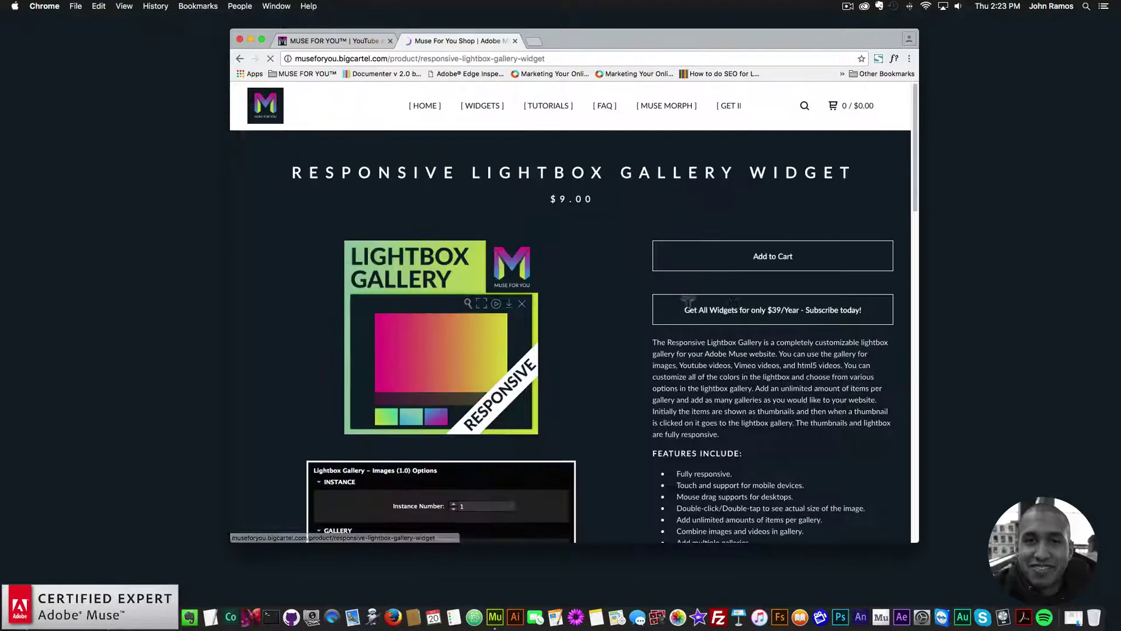
Step: Review the product page's feature list, widget option previews and latest version notes
scroll(695, 327, down, 2)
scroll(689, 315, up, 2)
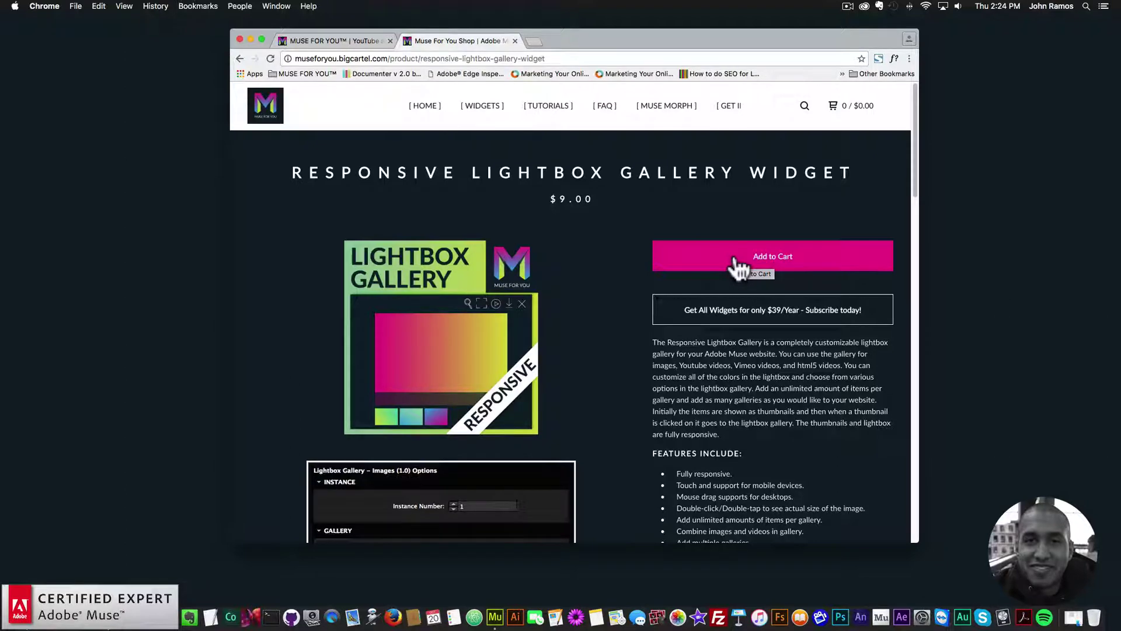
scroll(636, 236, down, 10)
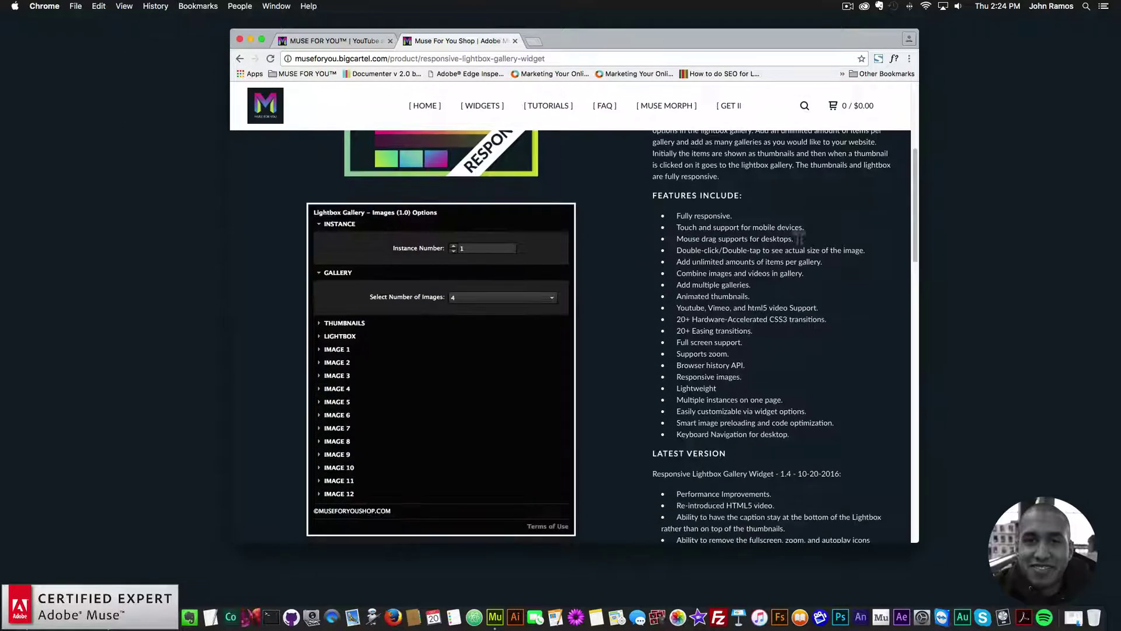
scroll(689, 295, down, 5)
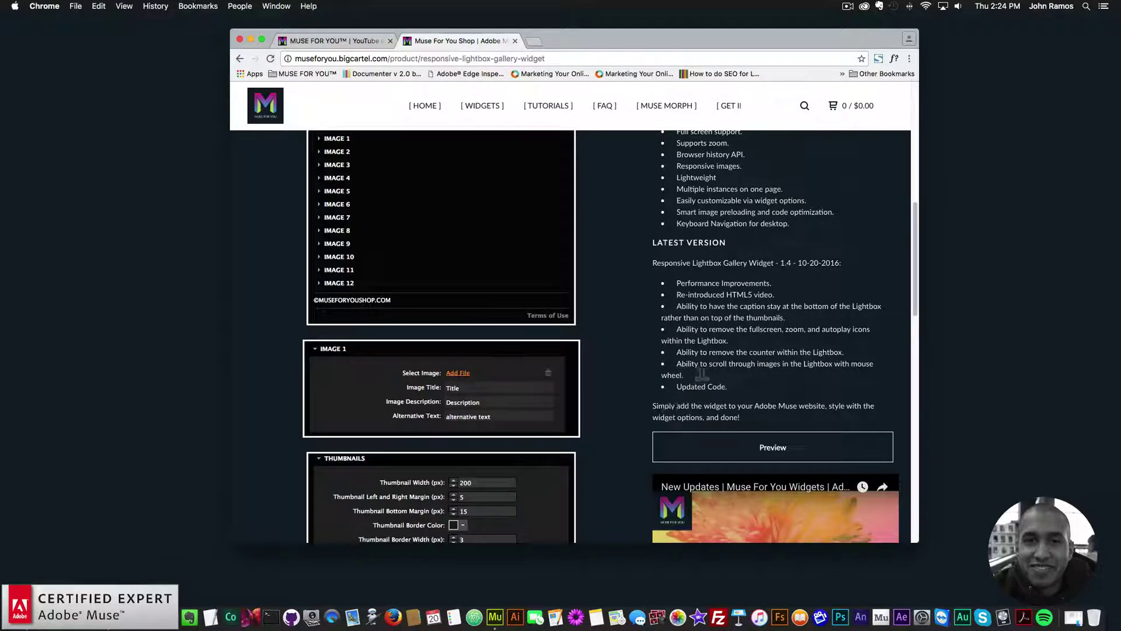
scroll(702, 375, down, 2)
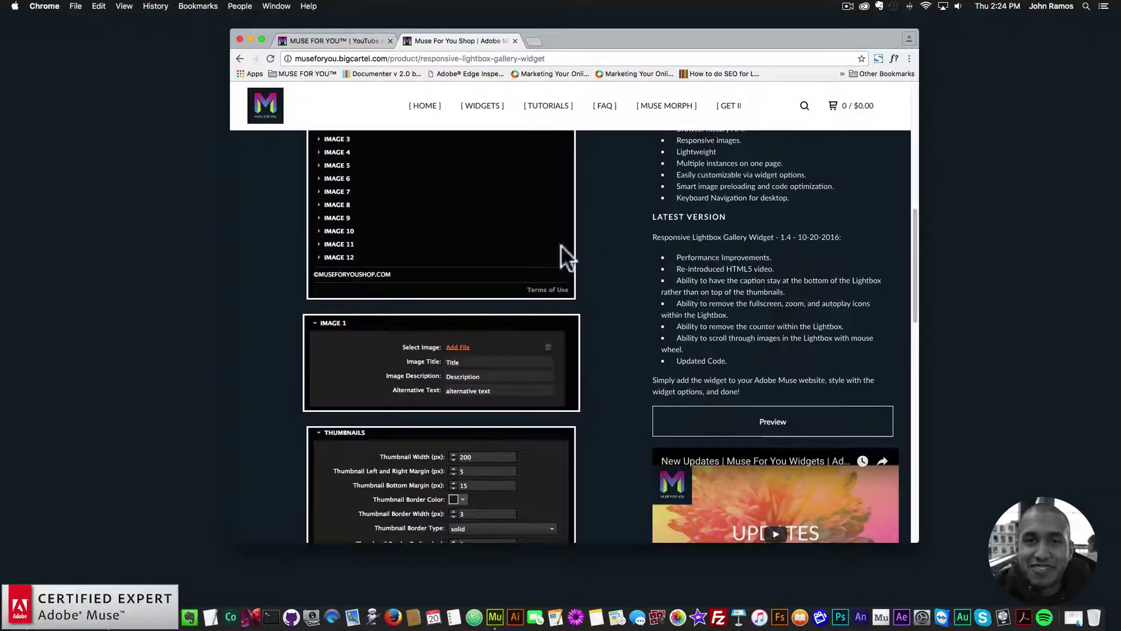
scroll(713, 284, up, 3)
scroll(797, 268, down, 1)
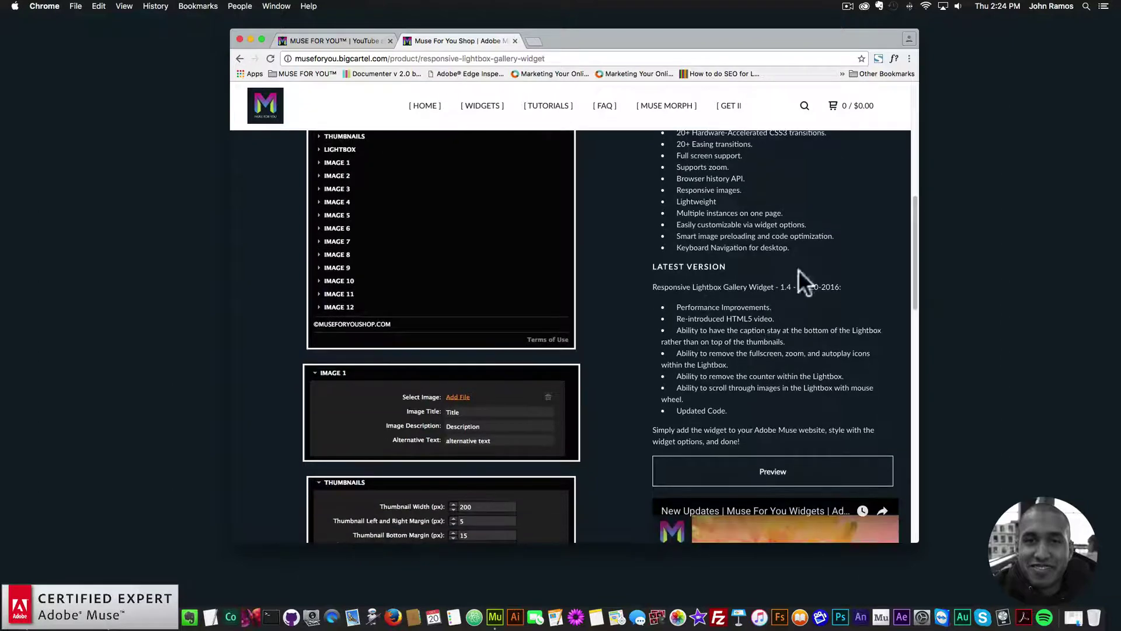
Step: Switch to Adobe Muse, create a new site with the default settings and open its Home page for design
click(495, 616)
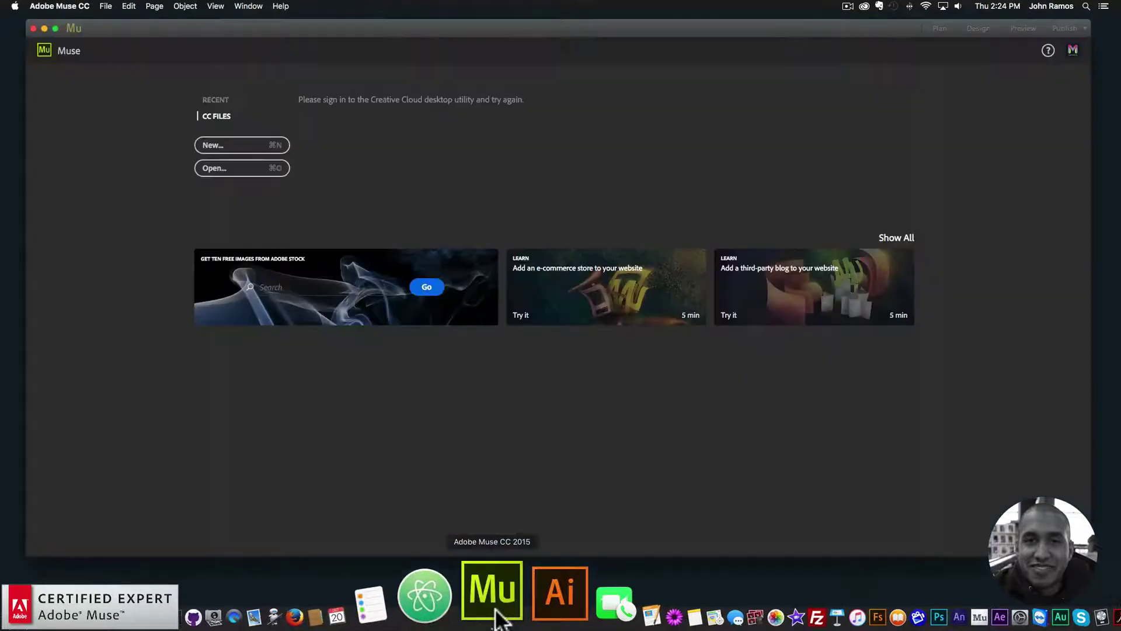
click(251, 146)
click(658, 354)
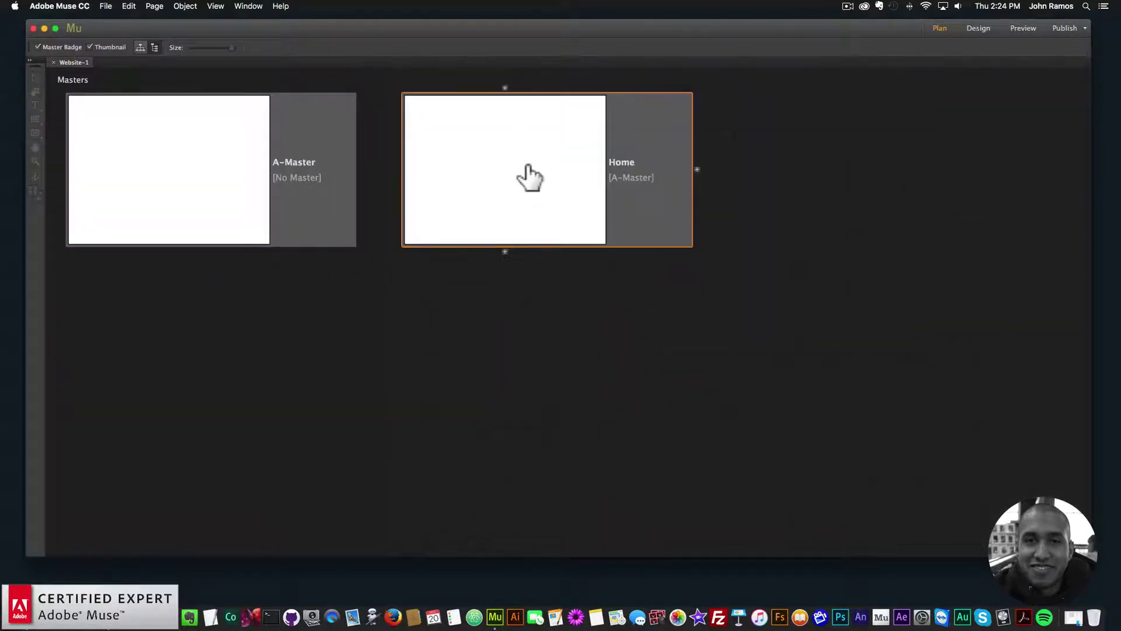
double_click(528, 172)
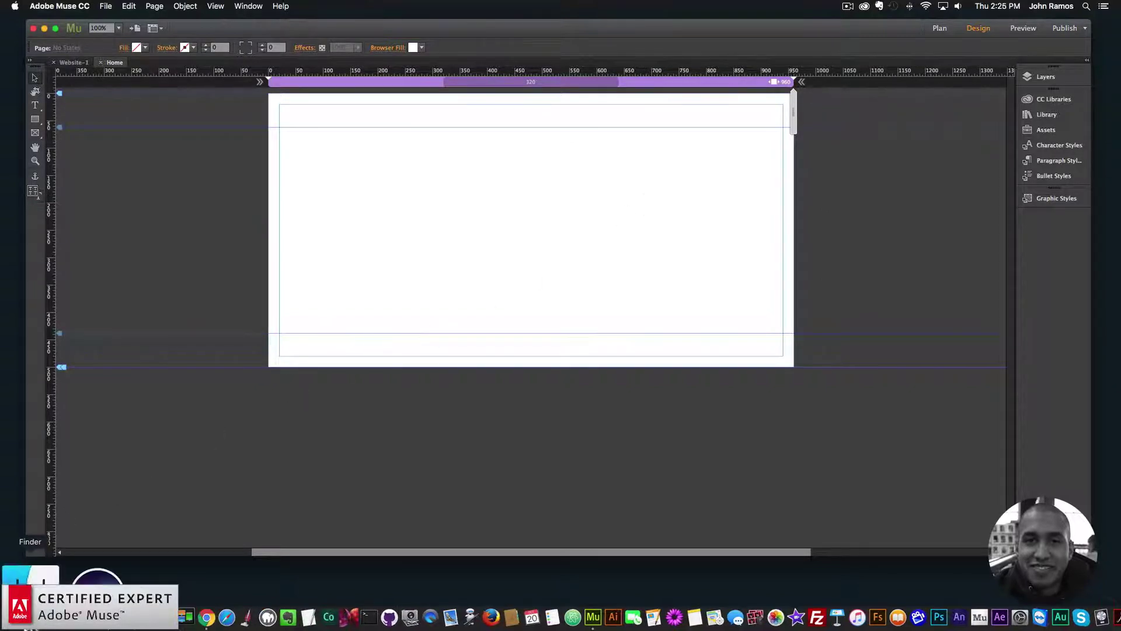
Step: Show the first photo in Finder's images folder, and open unsplash.com in a new Chrome tab
click(29, 596)
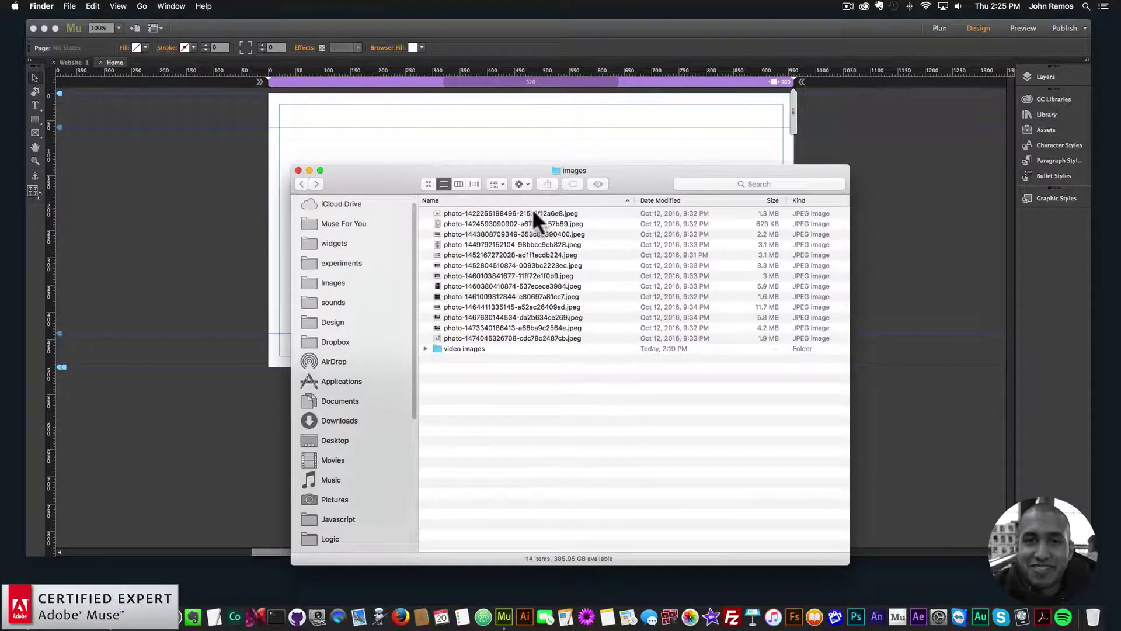
click(531, 213)
key(super+Tab)
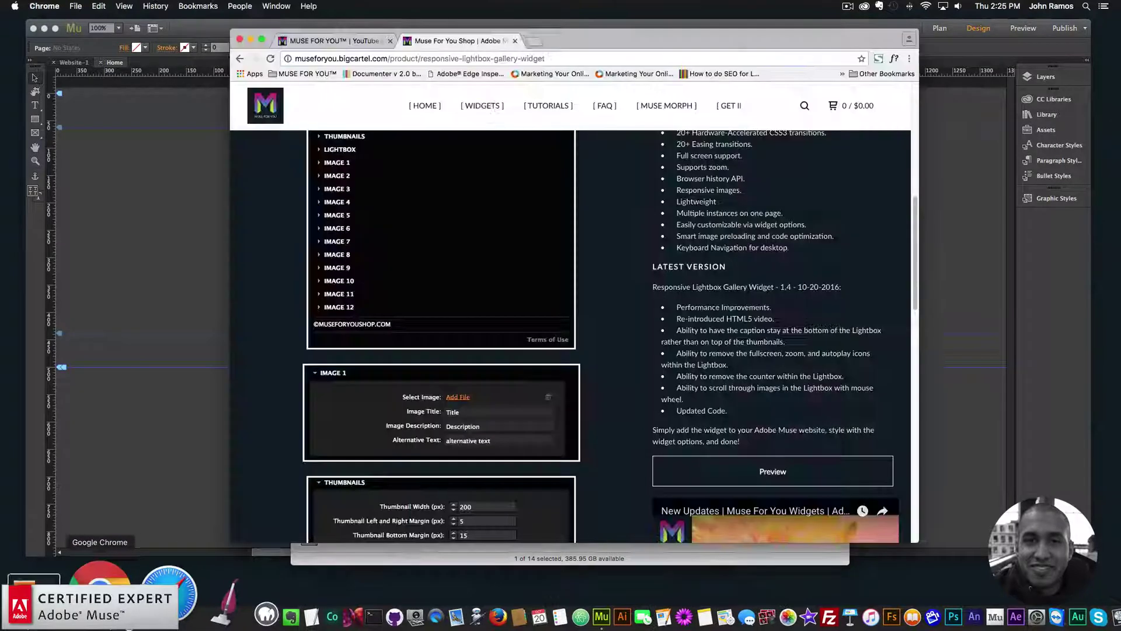
click(533, 41)
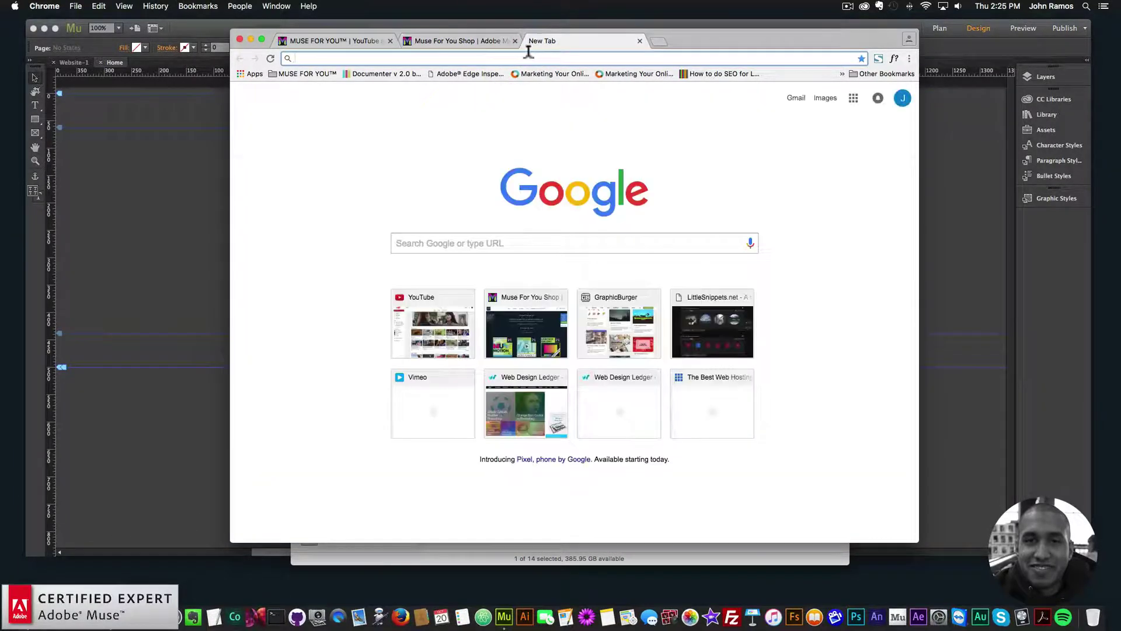
text(unsplash.com)
key(Return)
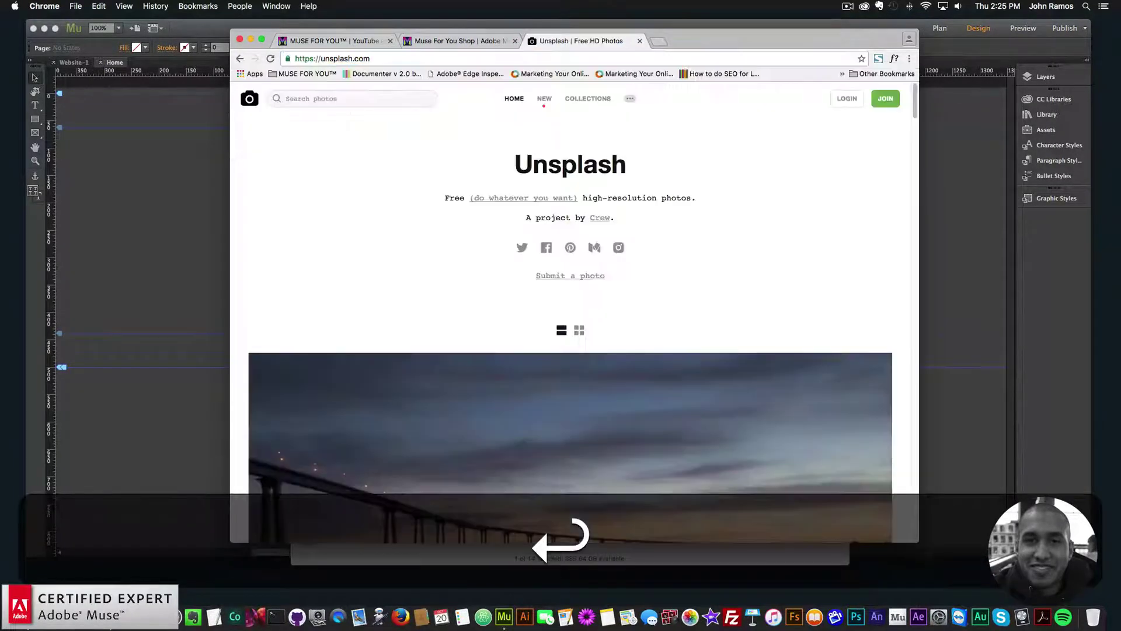
Step: Browse the free Unsplash photos, switching the feed from single-column to grid layout
scroll(692, 351, down, 6)
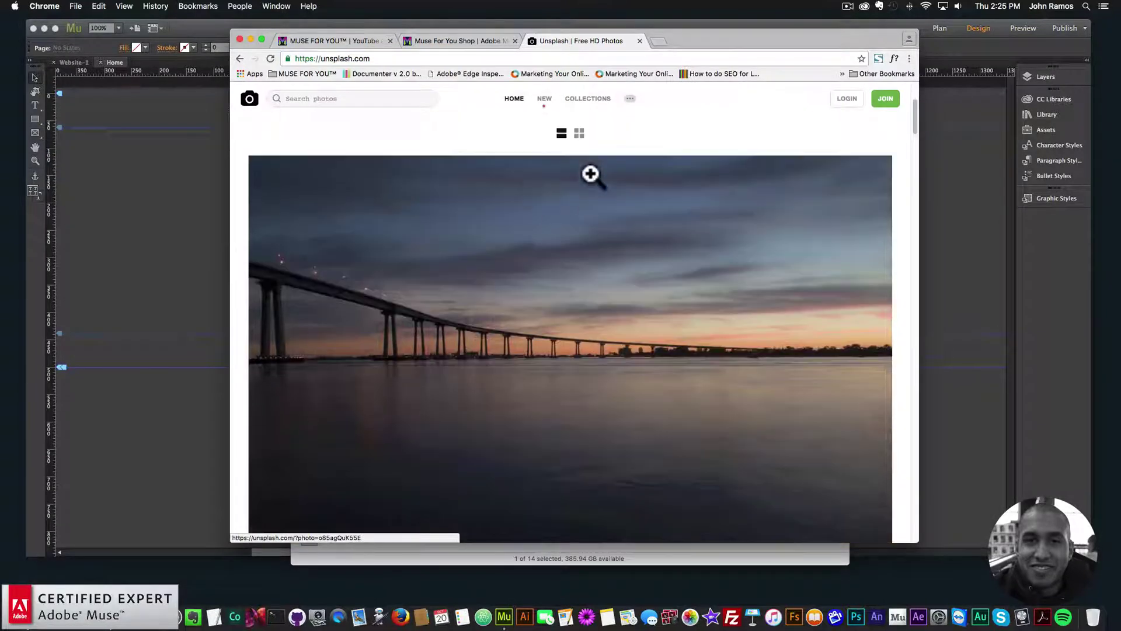
scroll(533, 233, down, 4)
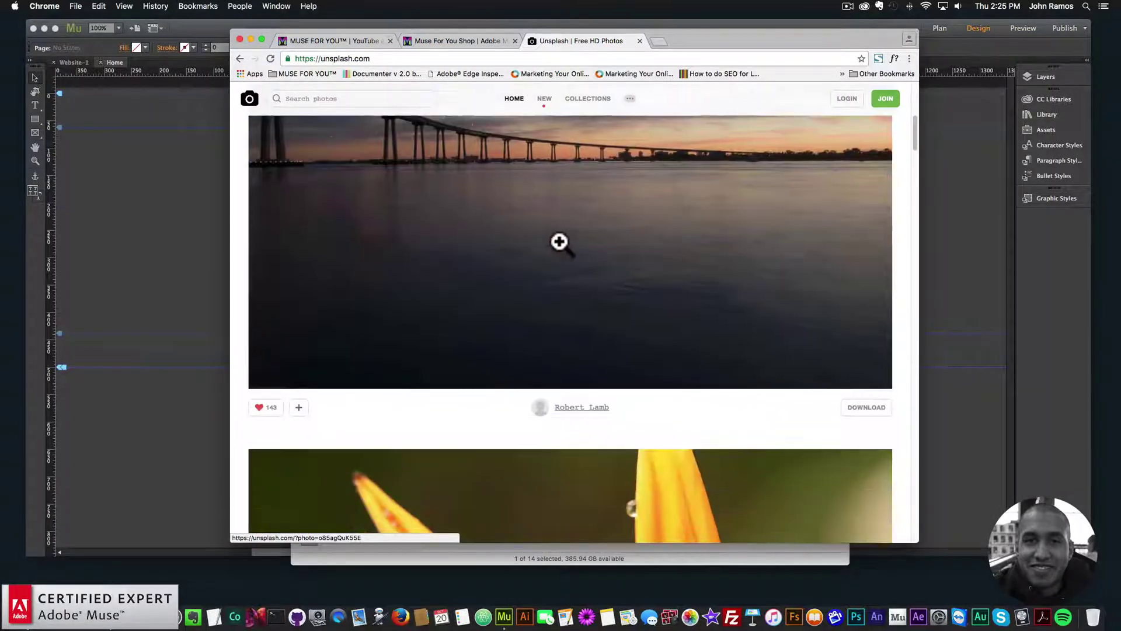
scroll(580, 232, up, 10)
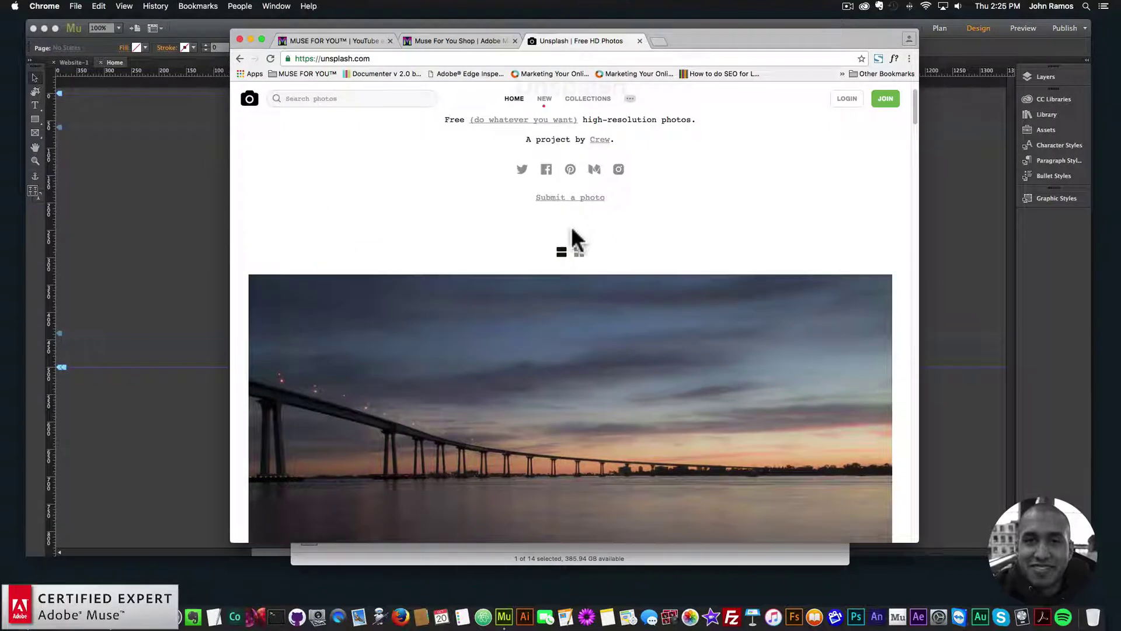
scroll(575, 233, up, 2)
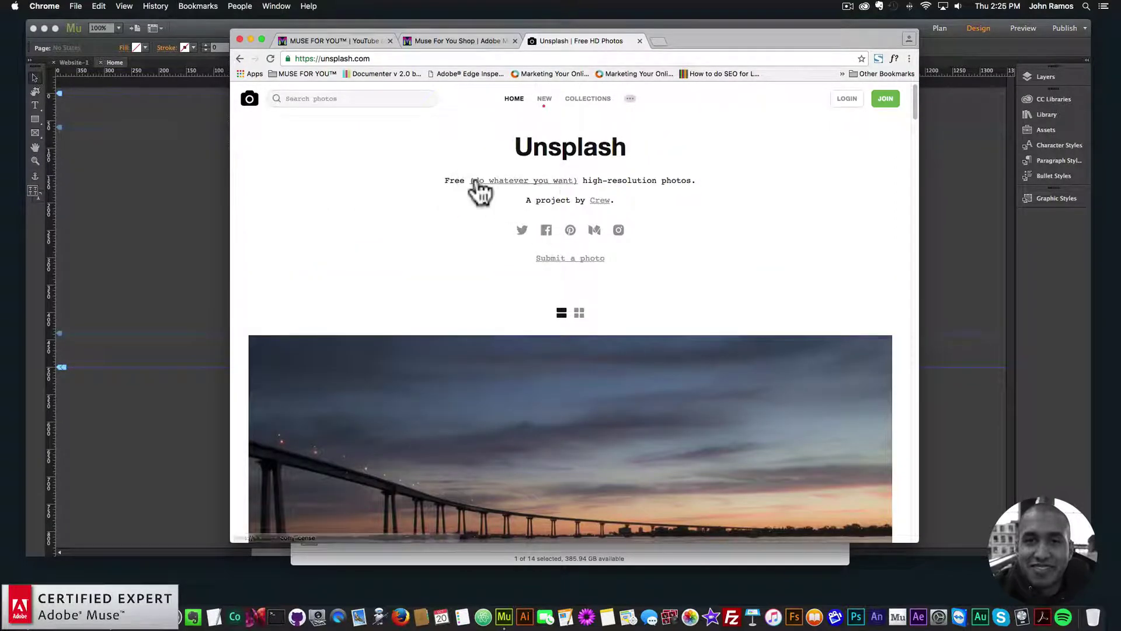
scroll(675, 198, down, 15)
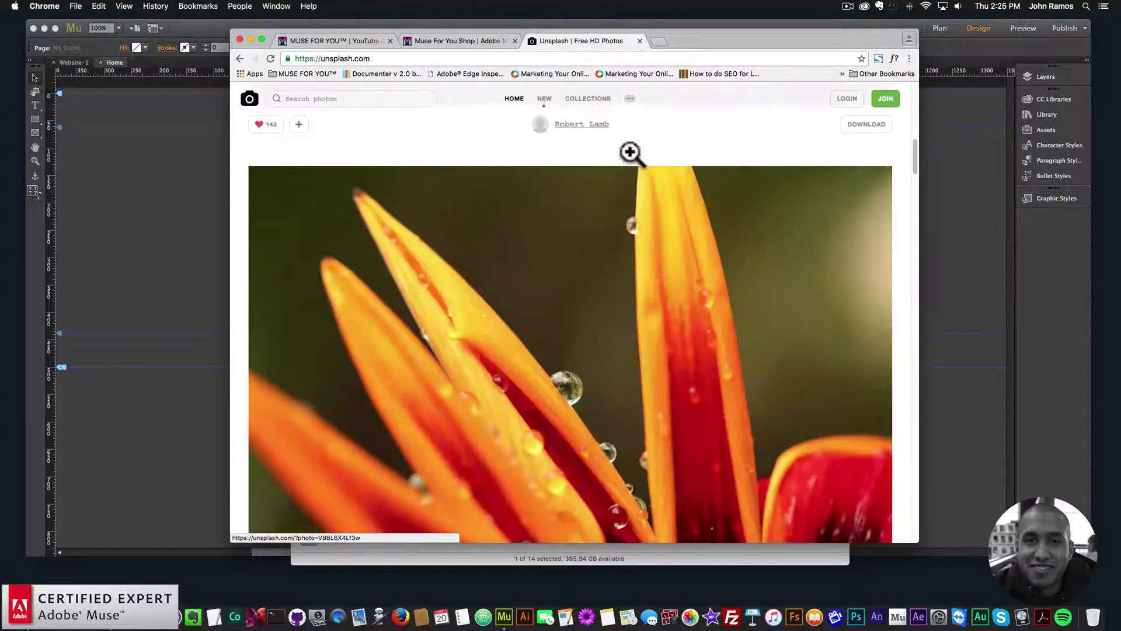
scroll(568, 127, up, 15)
click(578, 260)
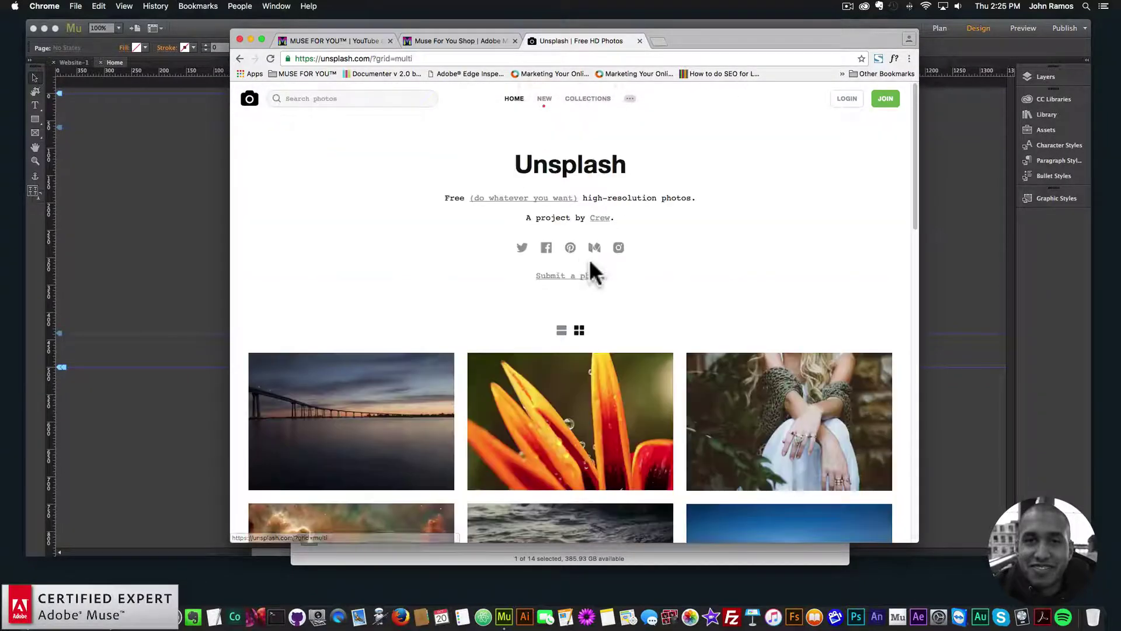
scroll(593, 268, down, 5)
scroll(615, 277, down, 6)
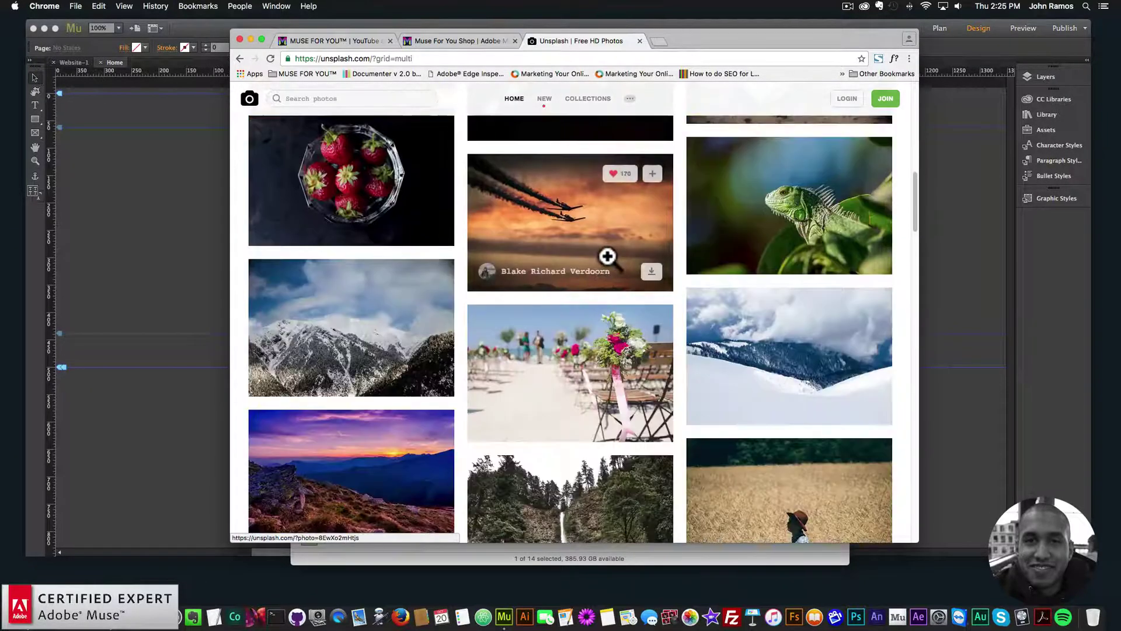
Step: Return to the images folder in Finder and inspect the first photo's file information, including its dimensions, and close it
click(144, 273)
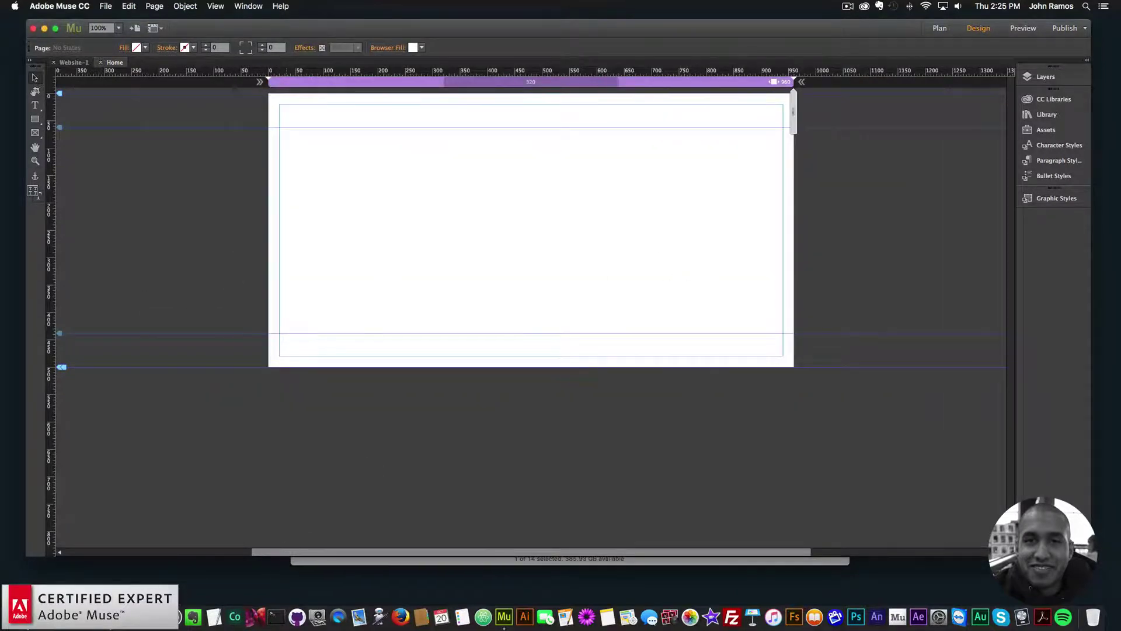
click(175, 616)
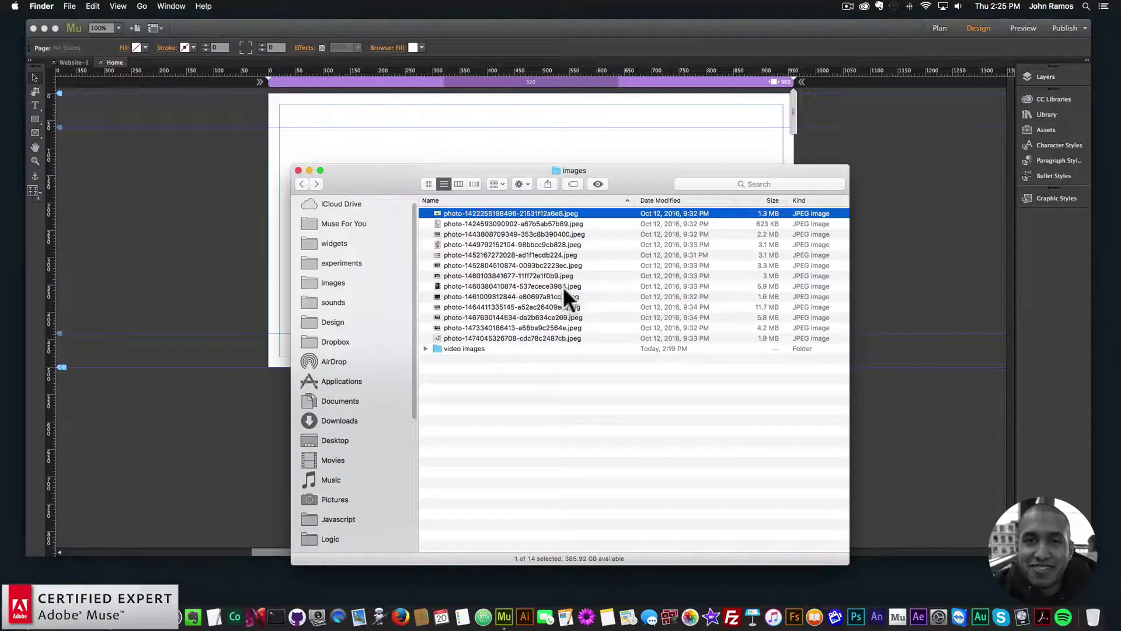
right_click(492, 211)
mouse_move(543, 226)
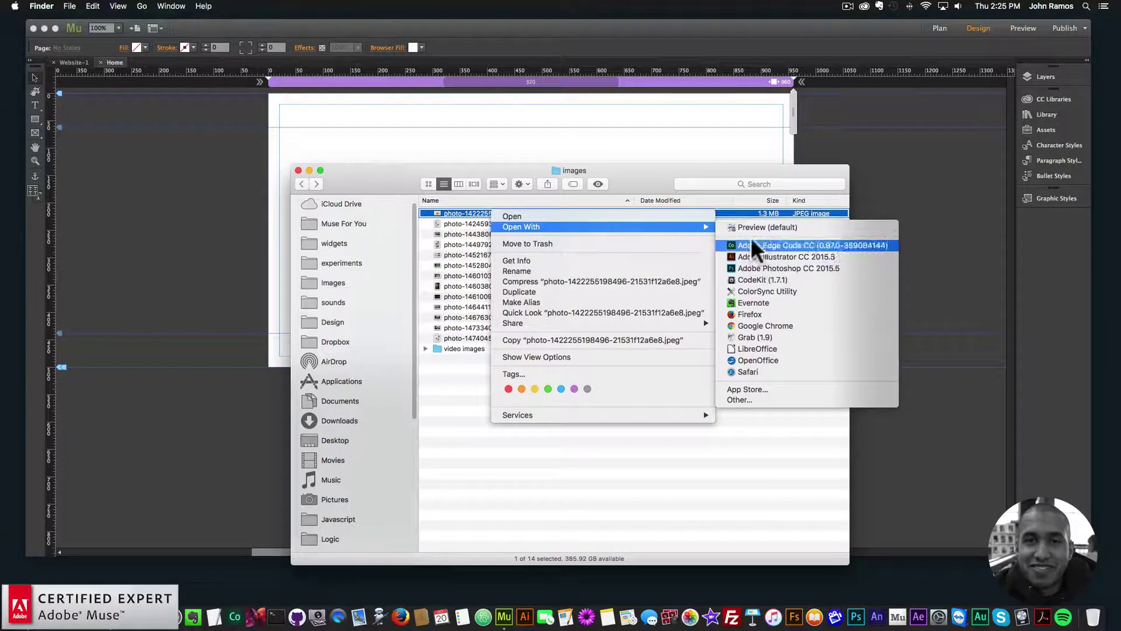
click(507, 259)
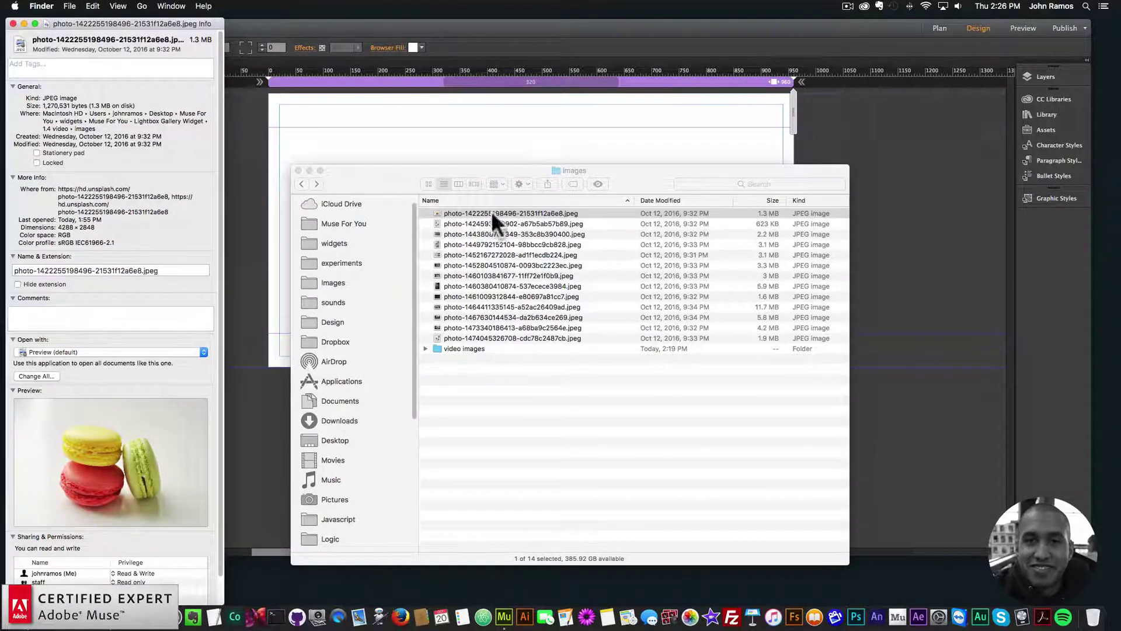
click(12, 23)
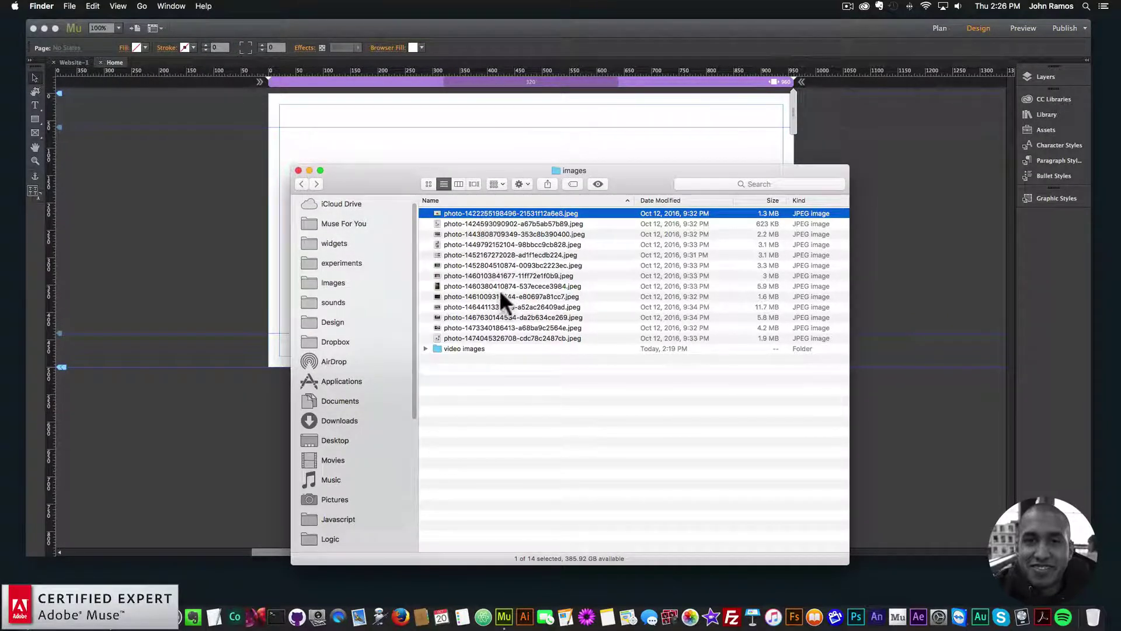
Step: Select all the JPEG photos in the images folder and open them together in Preview
click(523, 339)
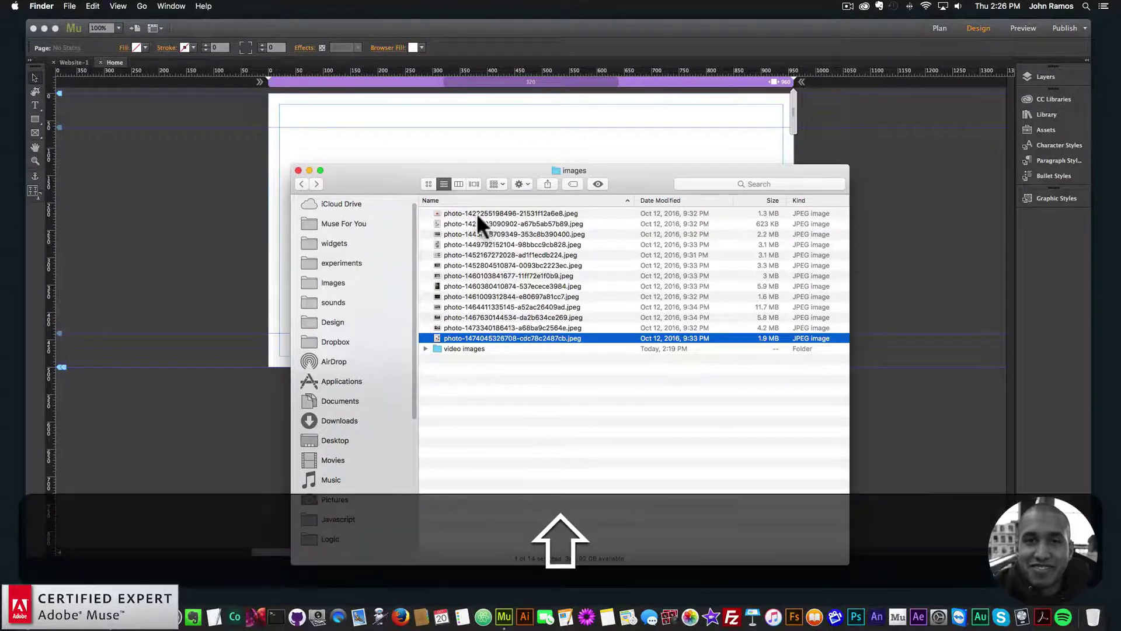
shift+click(476, 213)
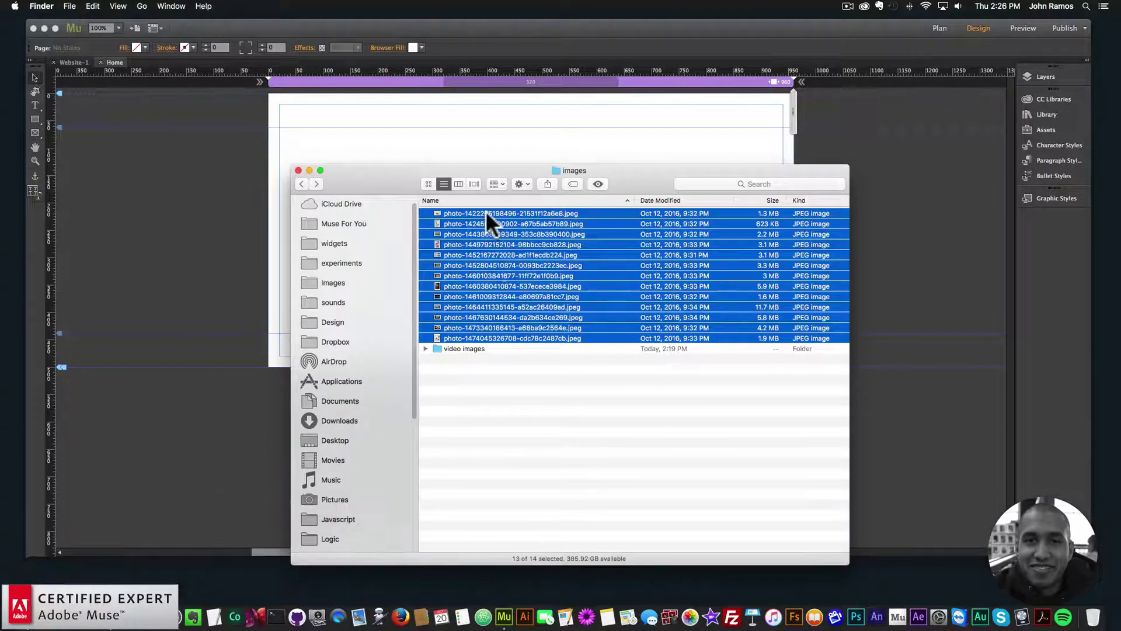
right_click(482, 209)
mouse_move(503, 244)
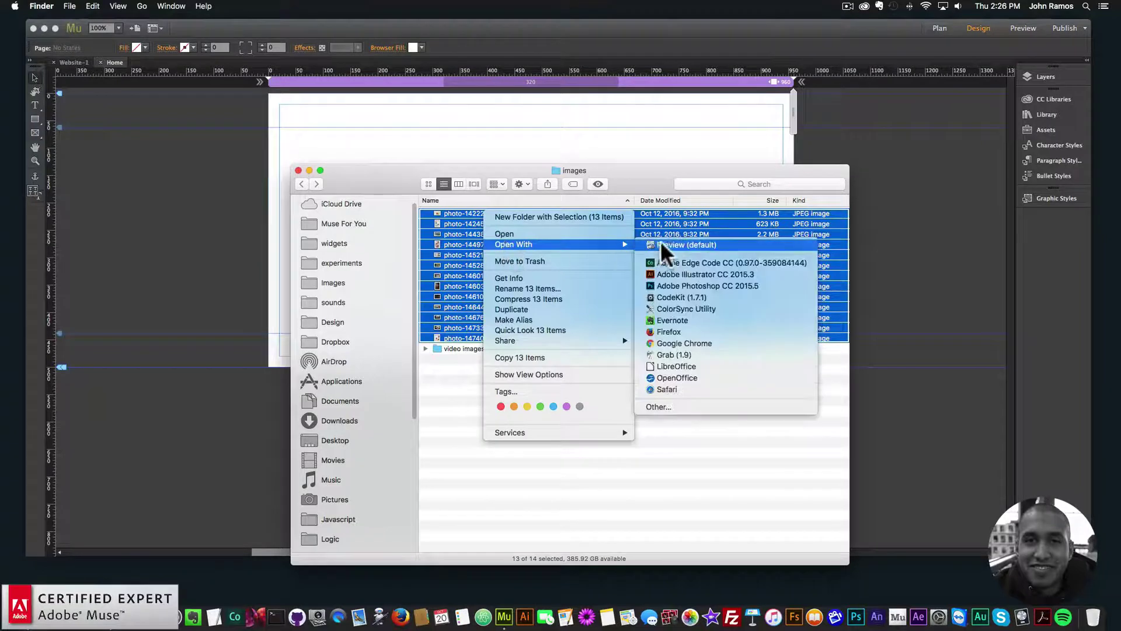
click(668, 241)
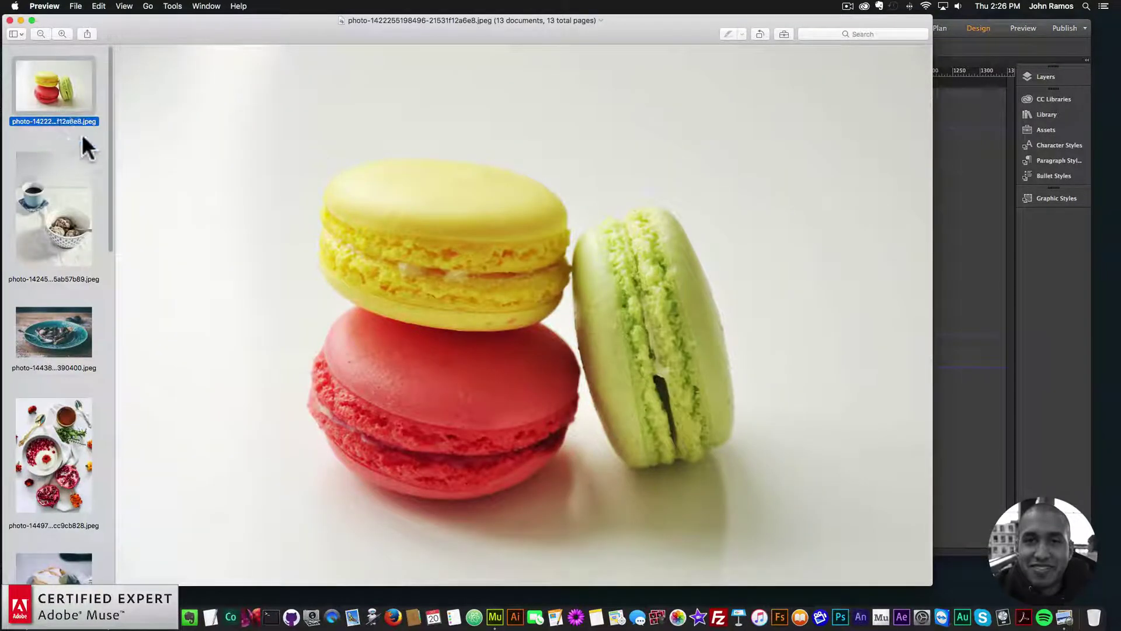
Step: Resize all the opened photos proportionally to a width of 2048 pixels with a resolution of 300 pixels/inch
key(super+a)
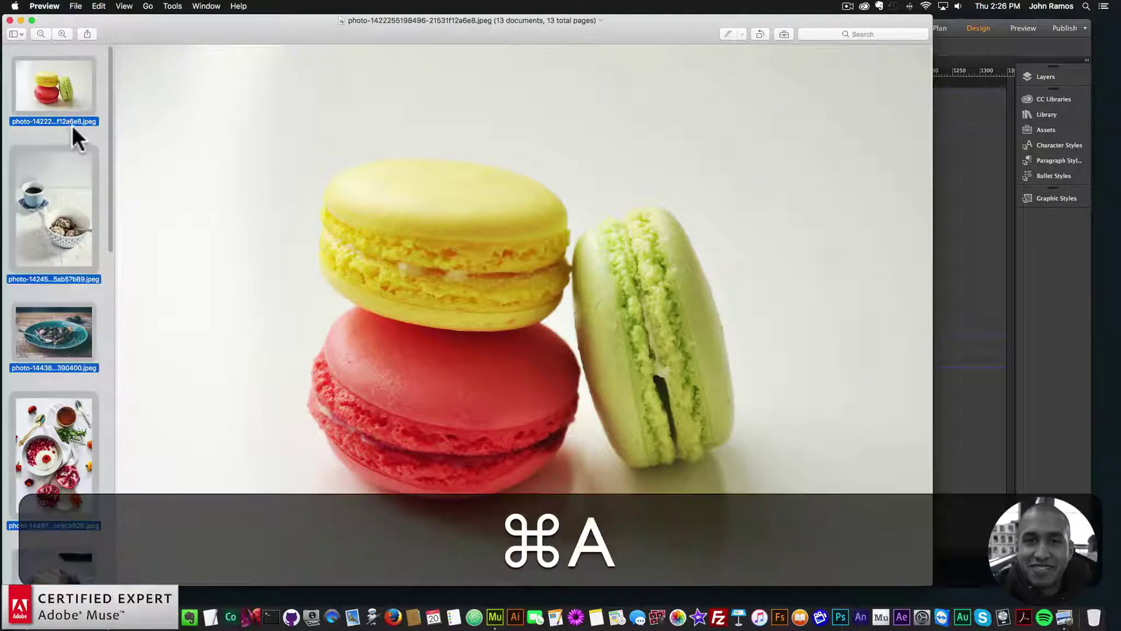
drag(109, 82, 79, 54)
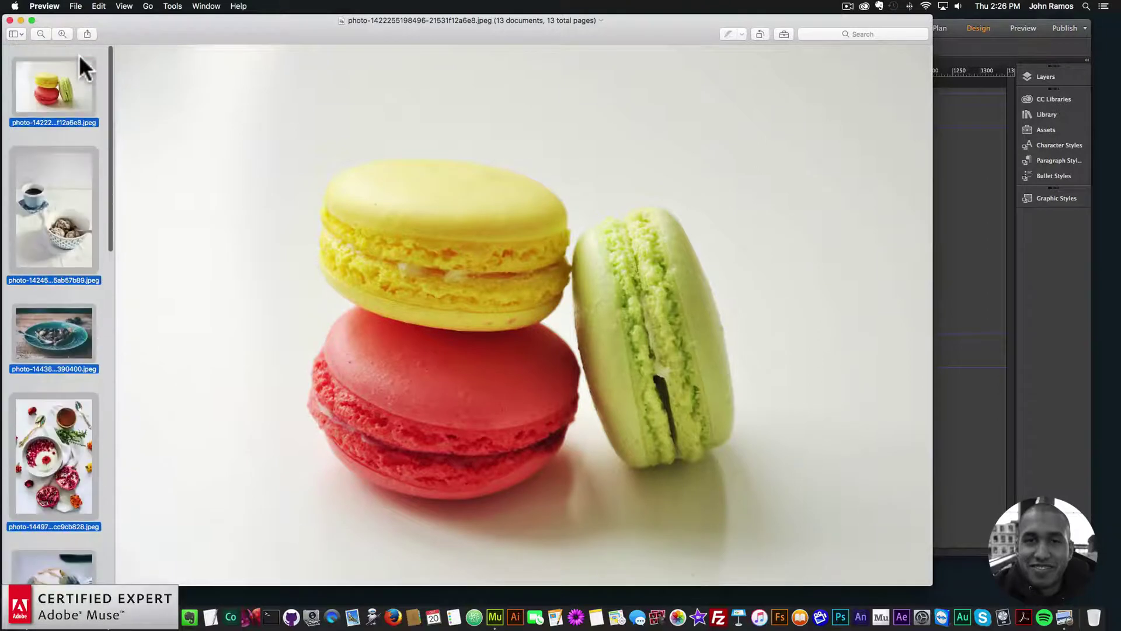
click(170, 5)
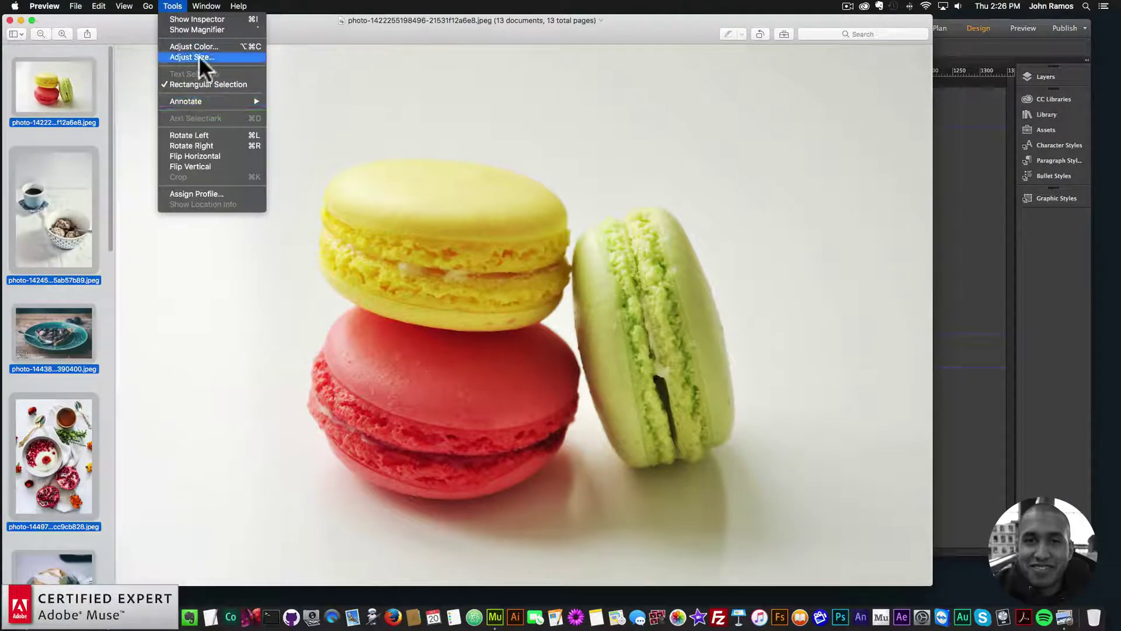
click(180, 57)
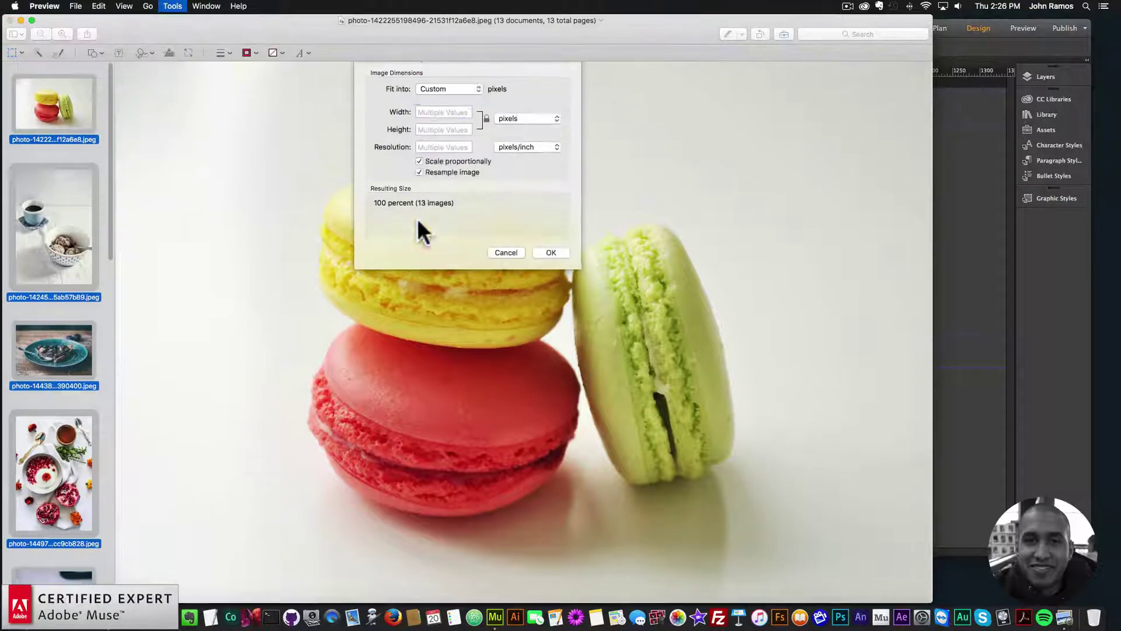
text(2048)
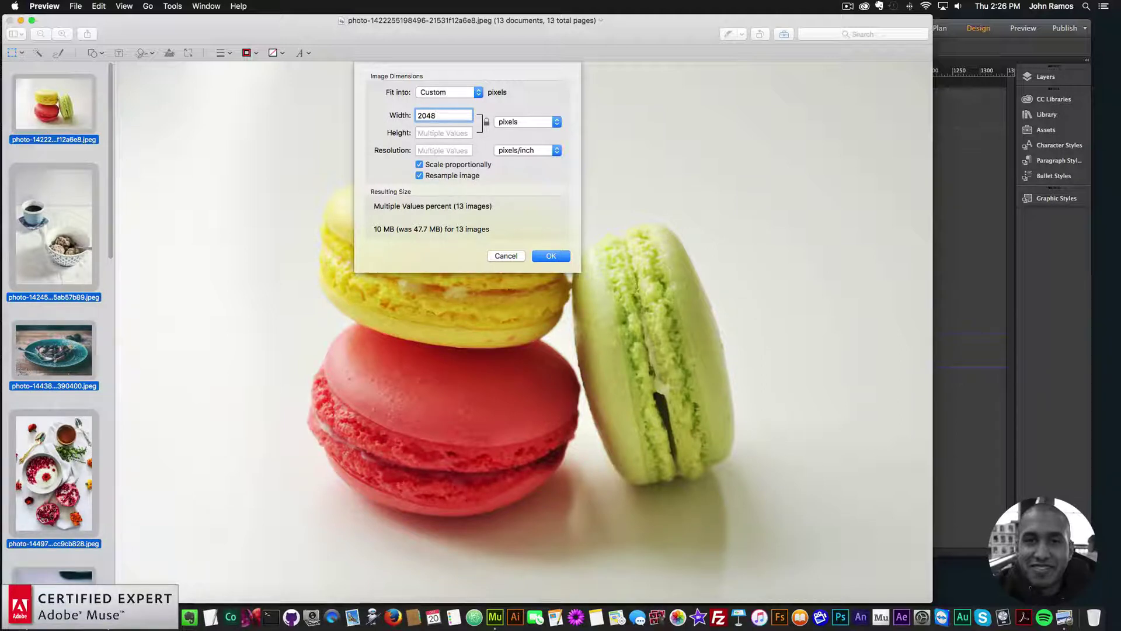
drag(435, 115, 397, 106)
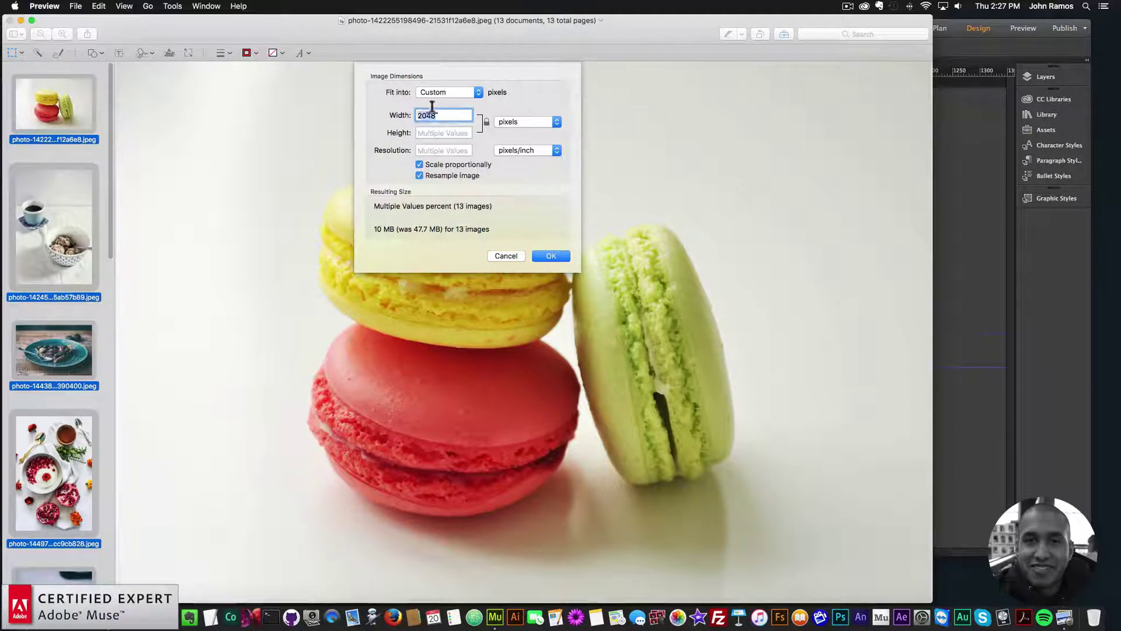
click(436, 109)
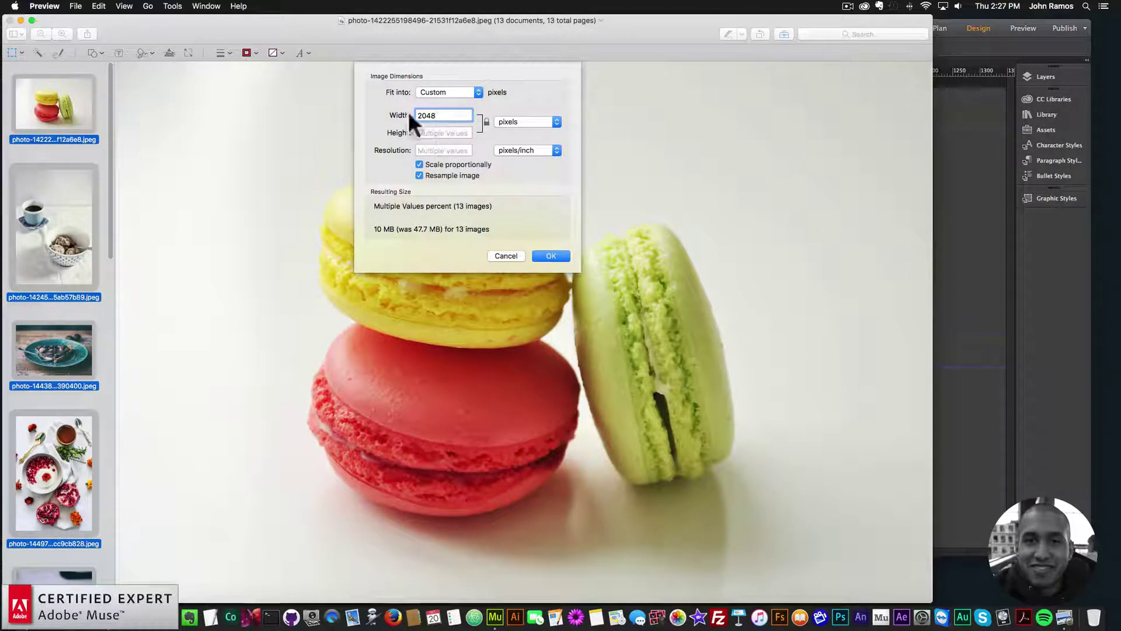
key(Tab)
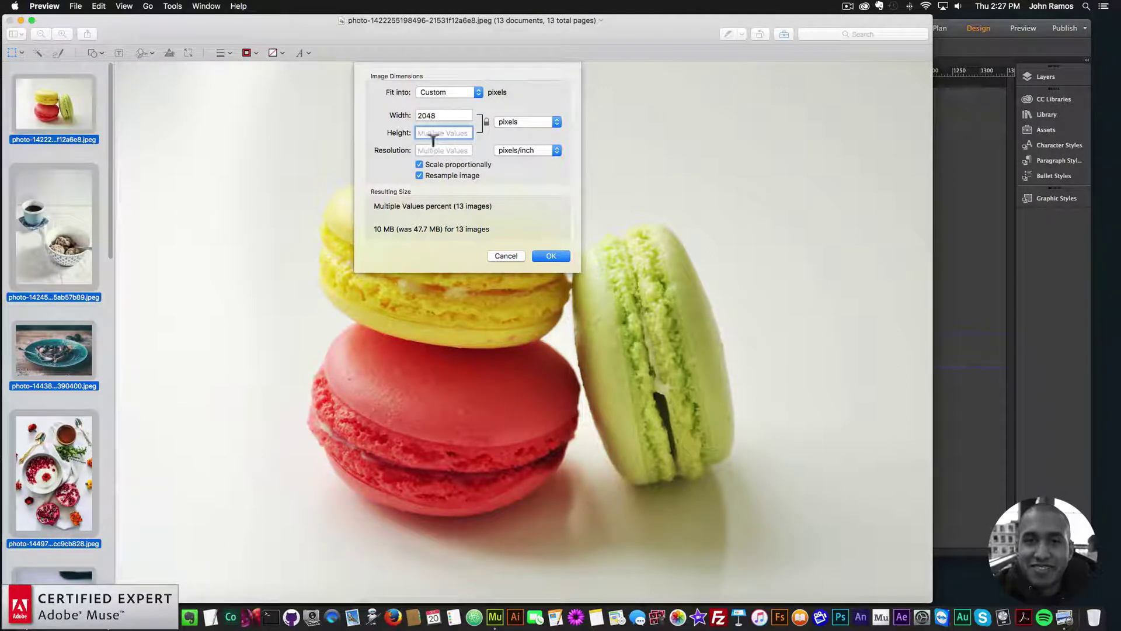
key(Tab)
text(300)
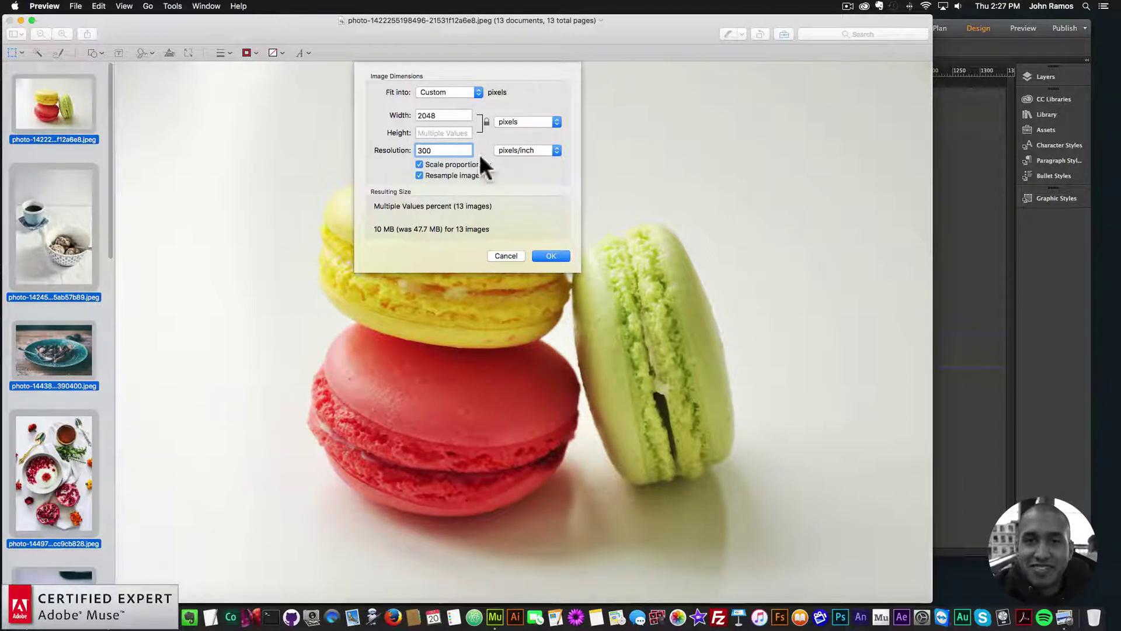
click(549, 256)
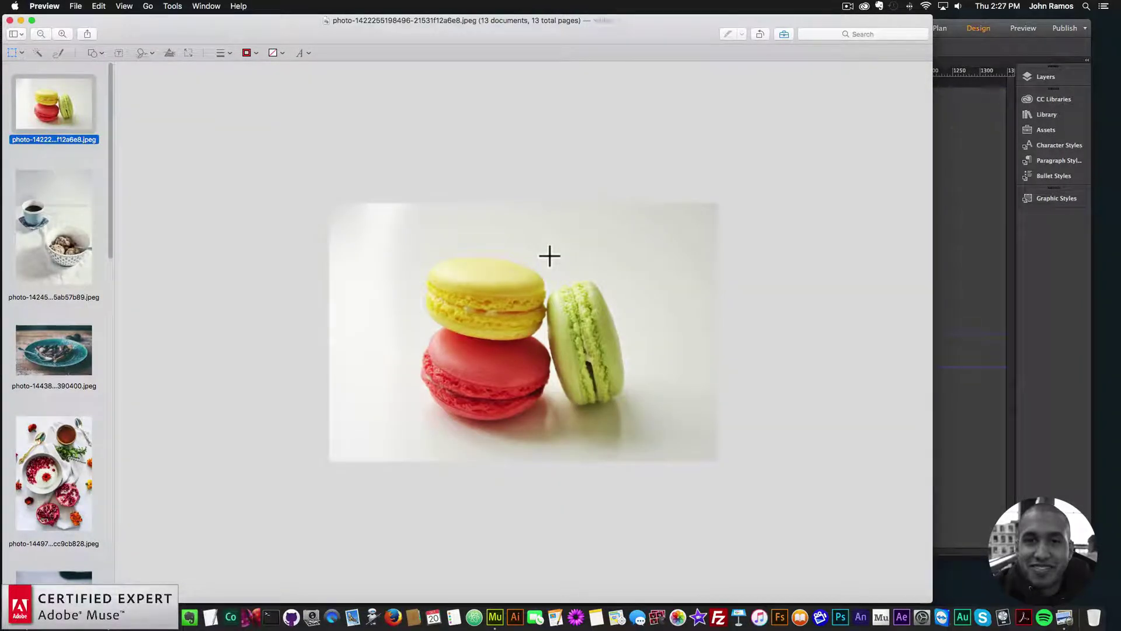
Step: Save the resized photos over the existing files
key(super+s)
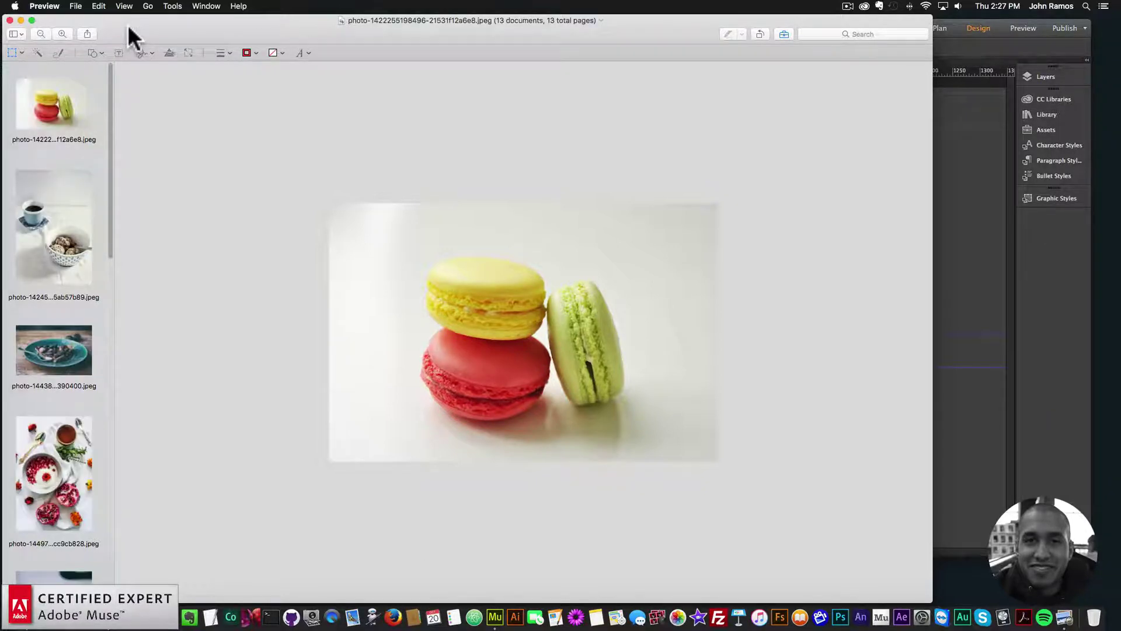
key(super+s)
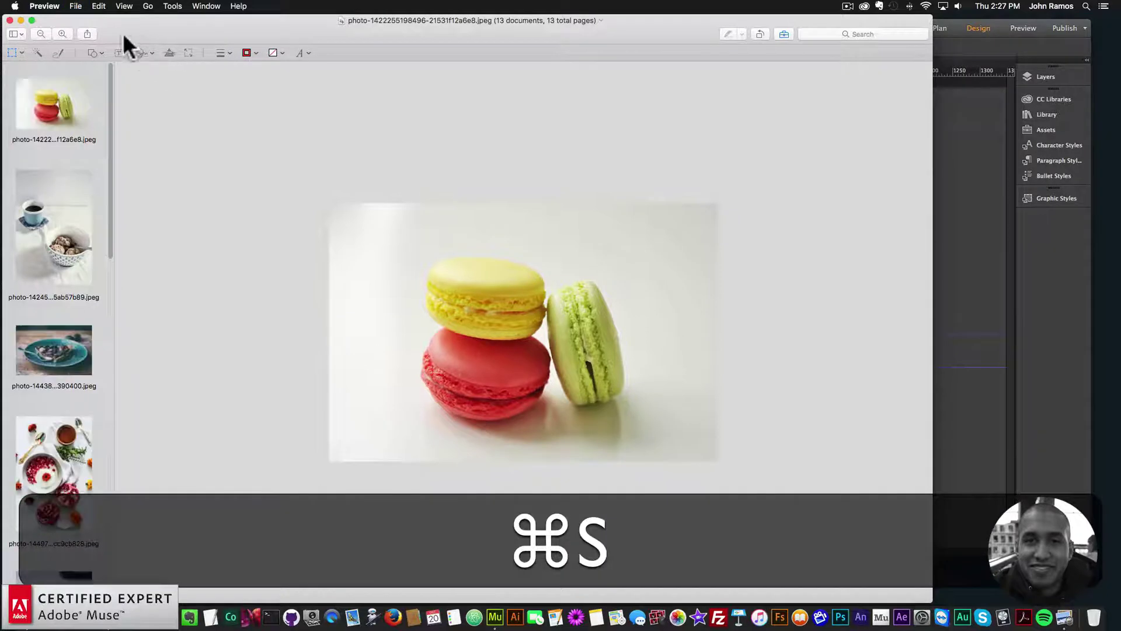
click(76, 6)
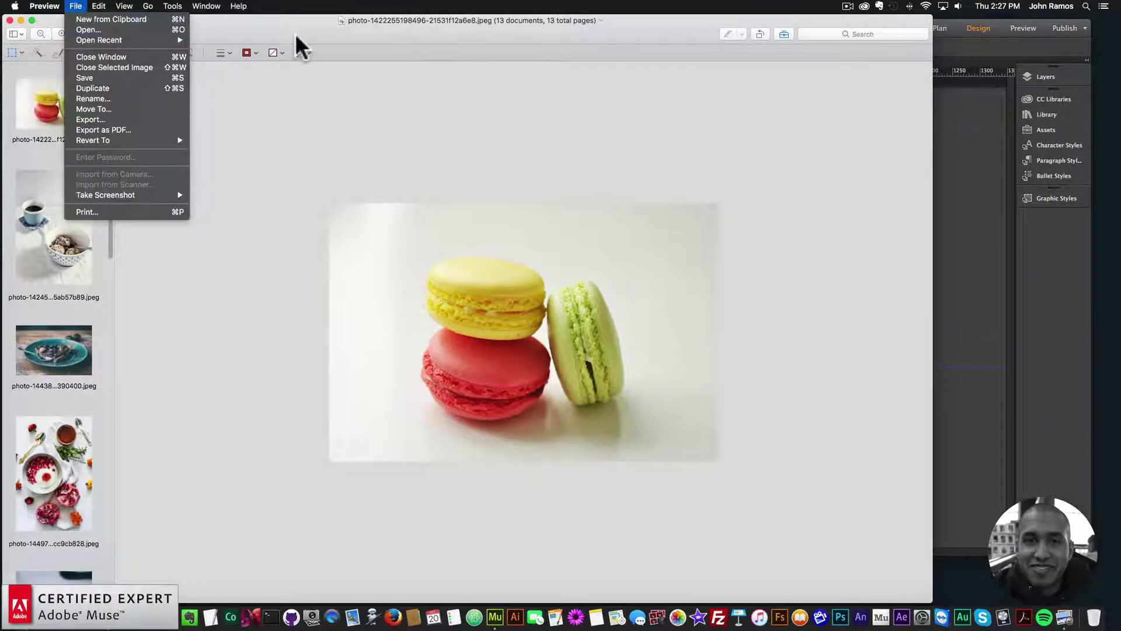
click(189, 21)
click(81, 7)
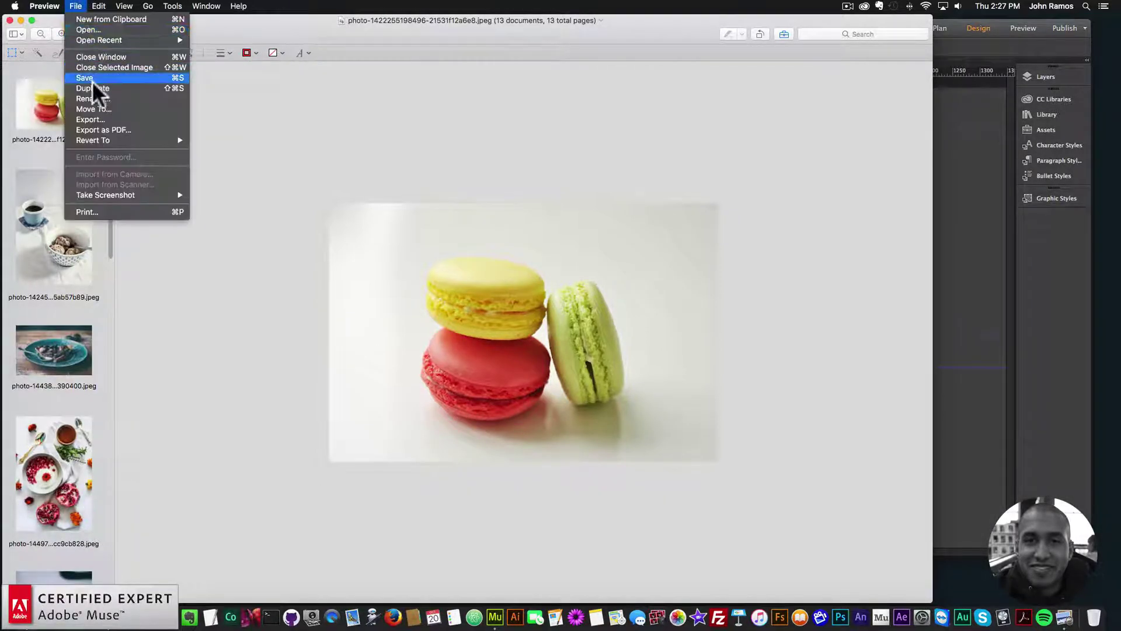
click(229, 42)
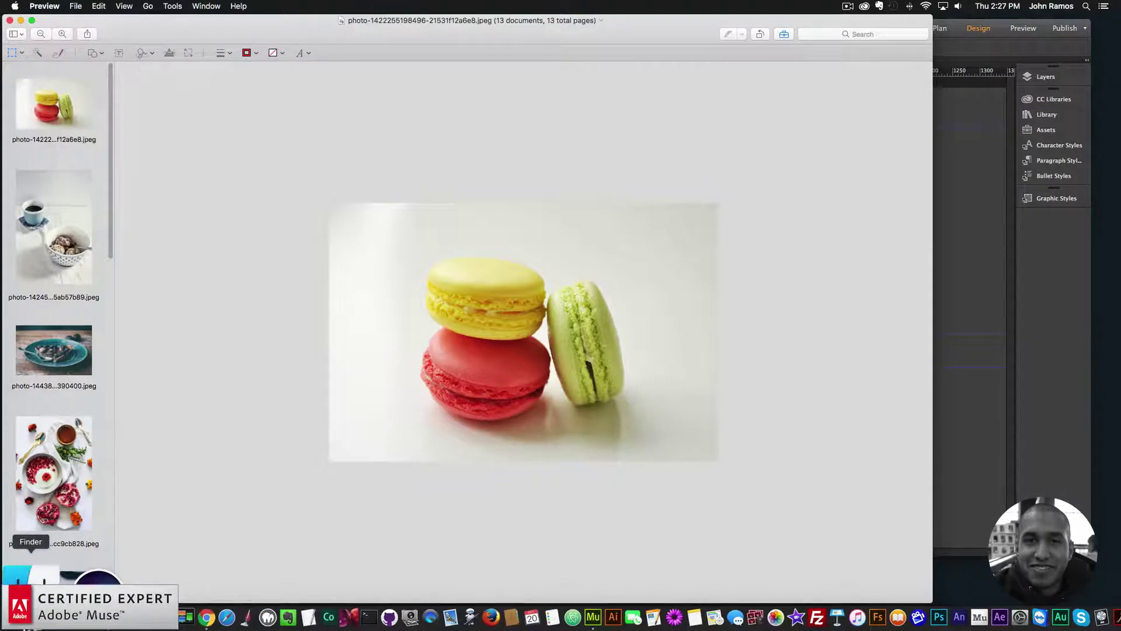
Step: Switch to Finder and examine the file sizes of the resized photos in the images folder one after another
click(33, 616)
click(769, 212)
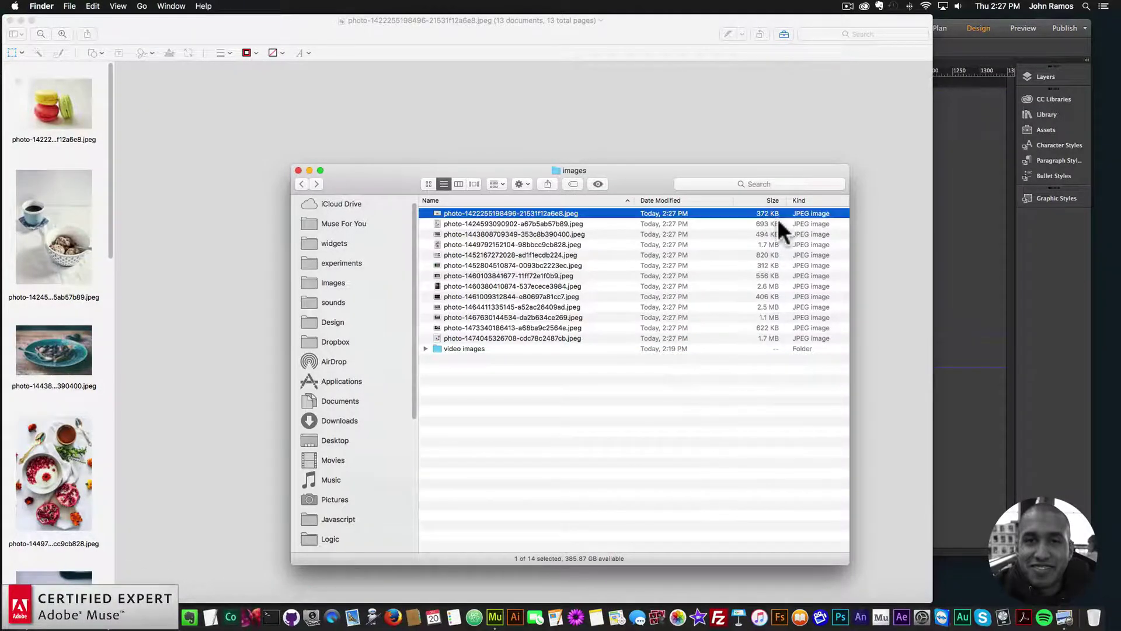
key(Down)
key(Down)
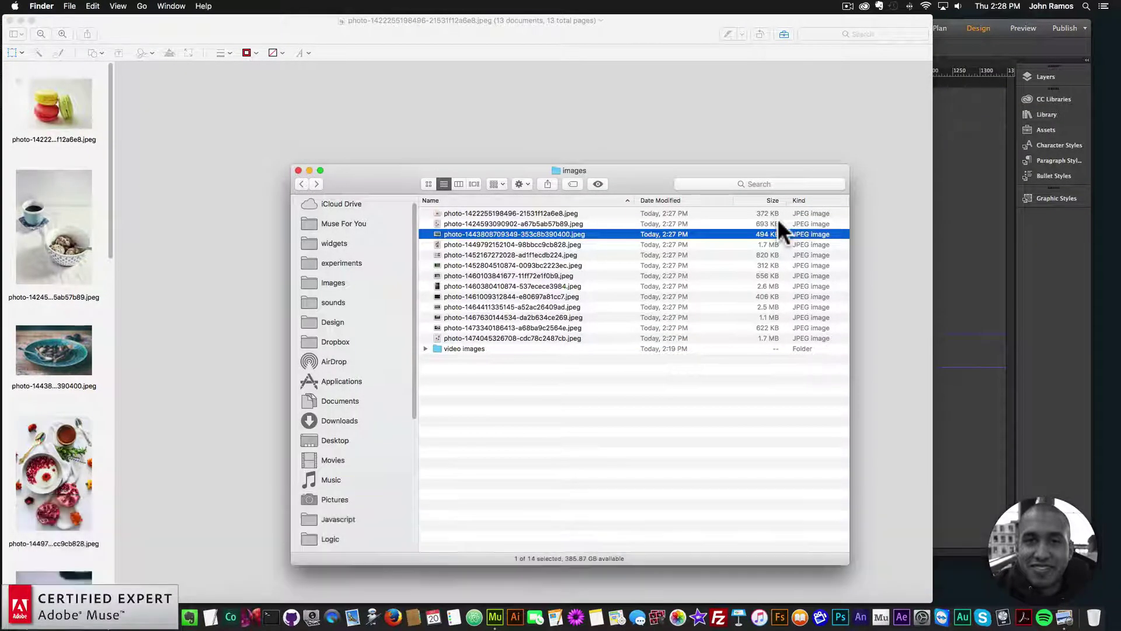
key(Down)
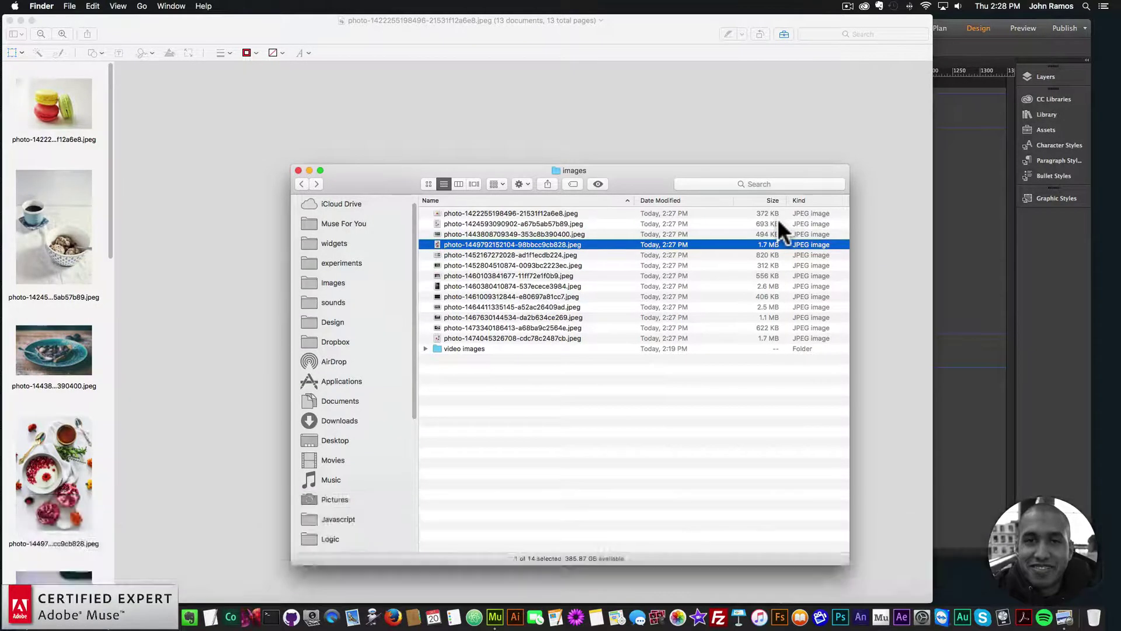
key(Up)
key(Down)
key(Down)
key(Down)
key(Down)
key(Down)
key(Down)
key(Down)
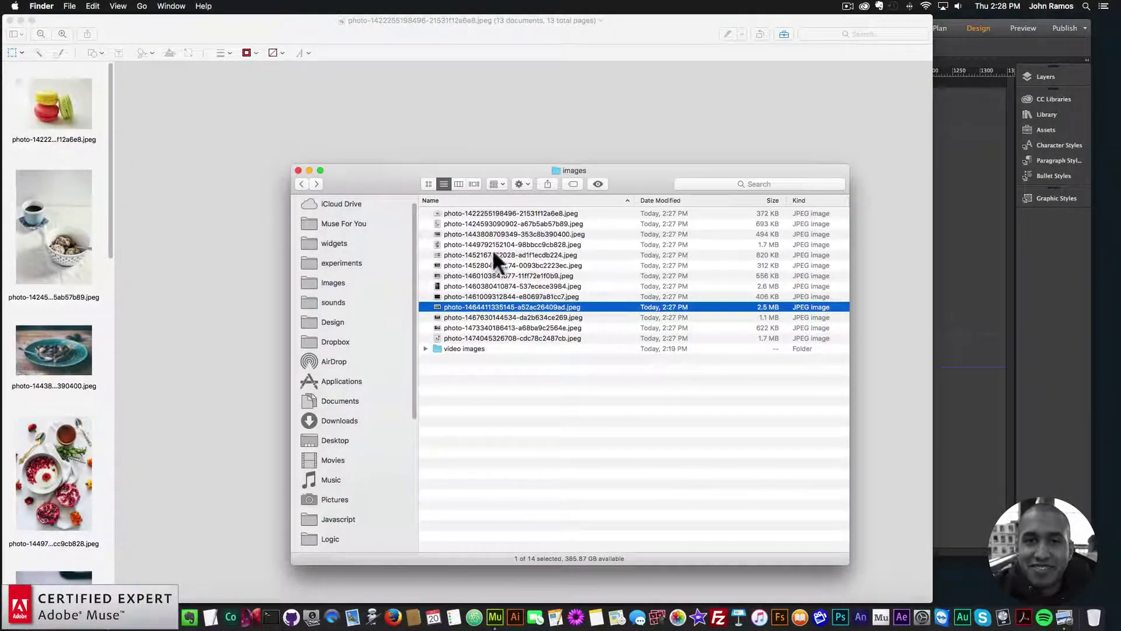
Step: Close the Preview window with the resized photos, and widen the Finder window to show all columns of the originals folder
click(214, 118)
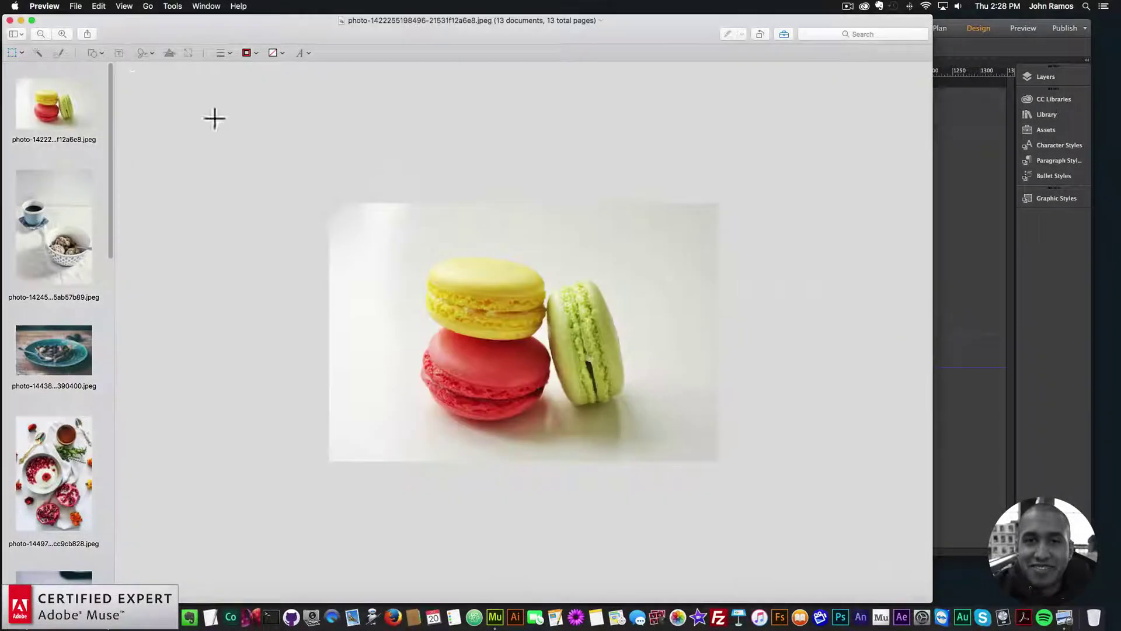
click(10, 21)
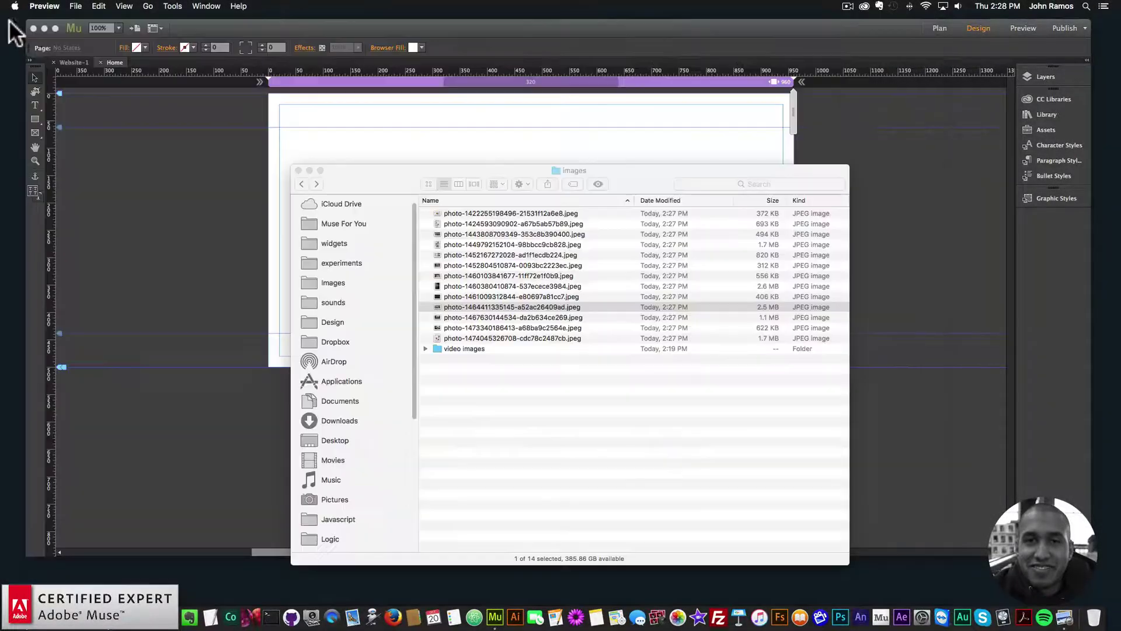
click(486, 387)
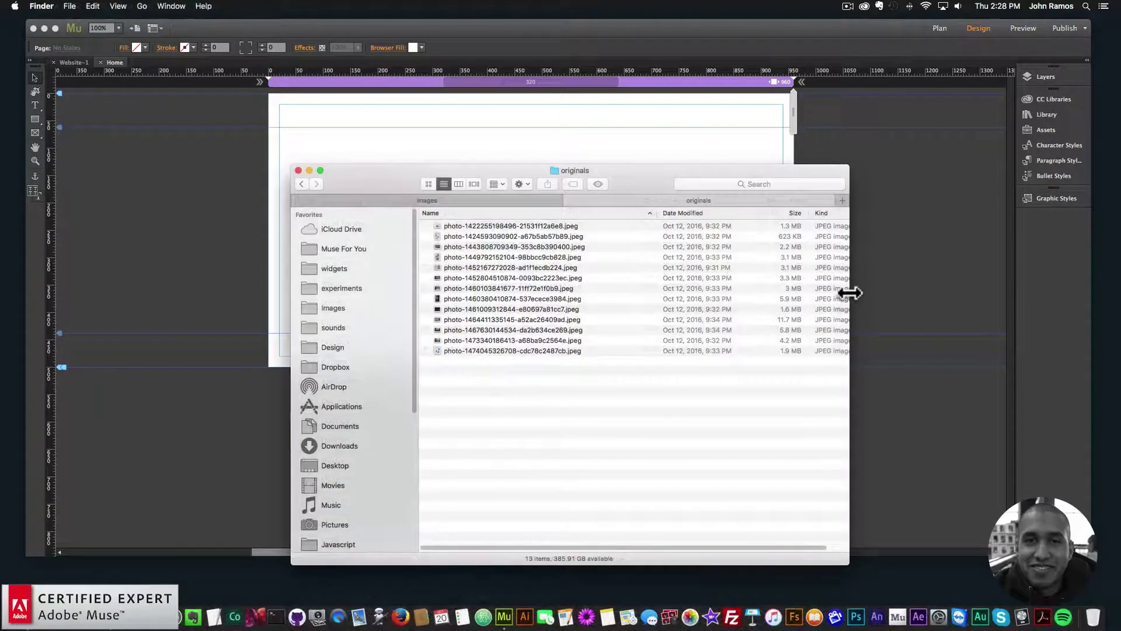
drag(850, 290, 938, 292)
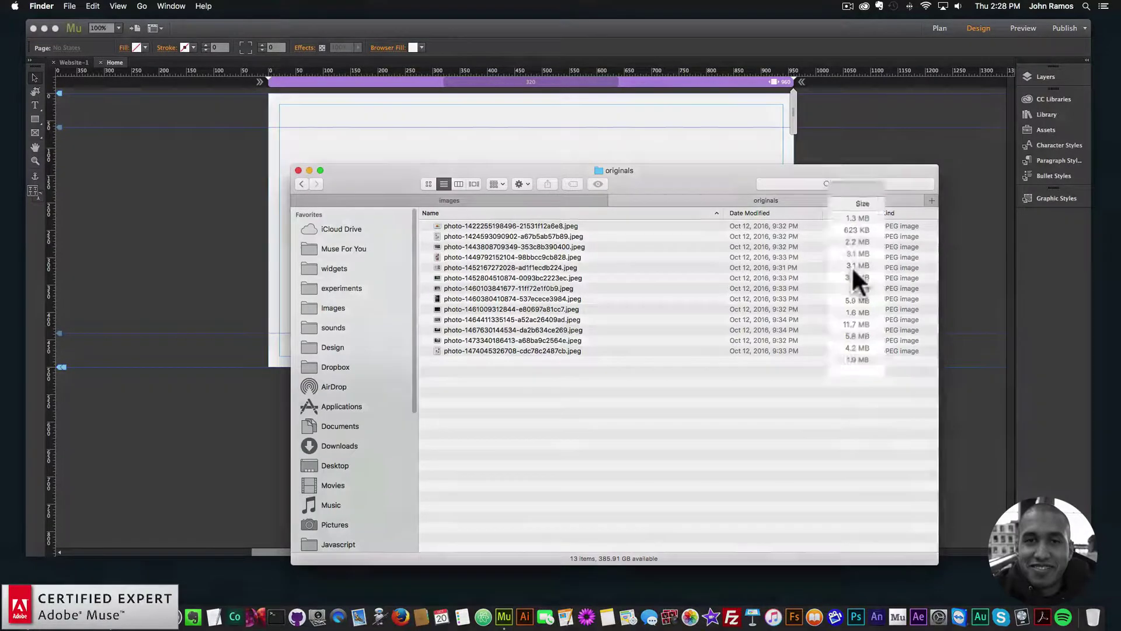
Step: Examine the original photos' file sizes in the originals folder, opening the 11.7 MB photo in Preview and closing it
click(851, 246)
click(849, 257)
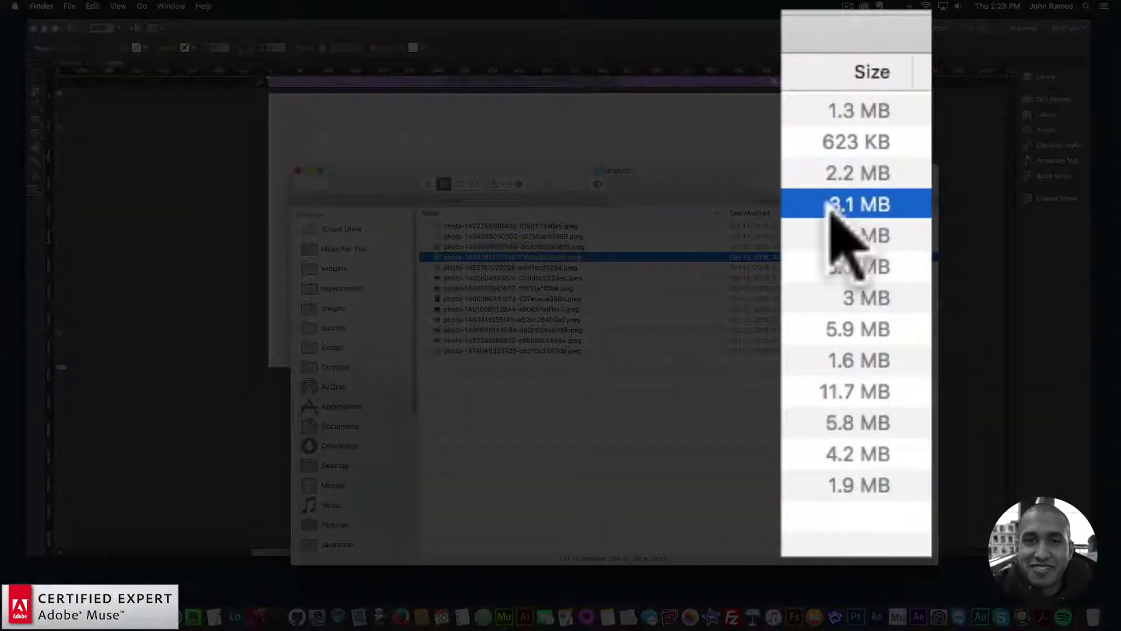
click(855, 319)
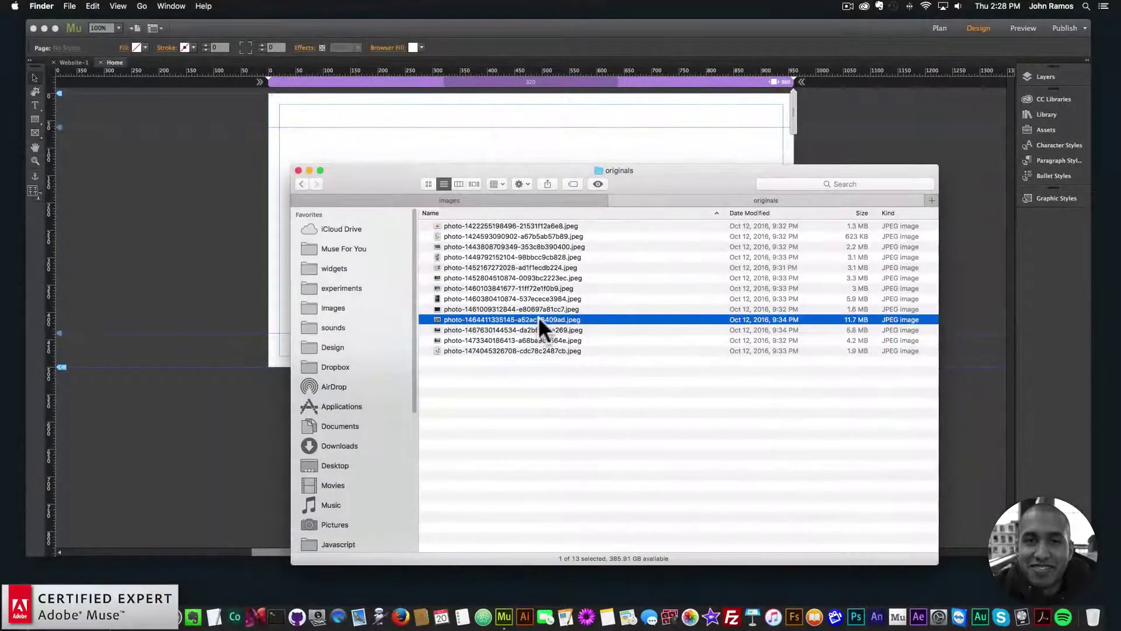
double_click(537, 318)
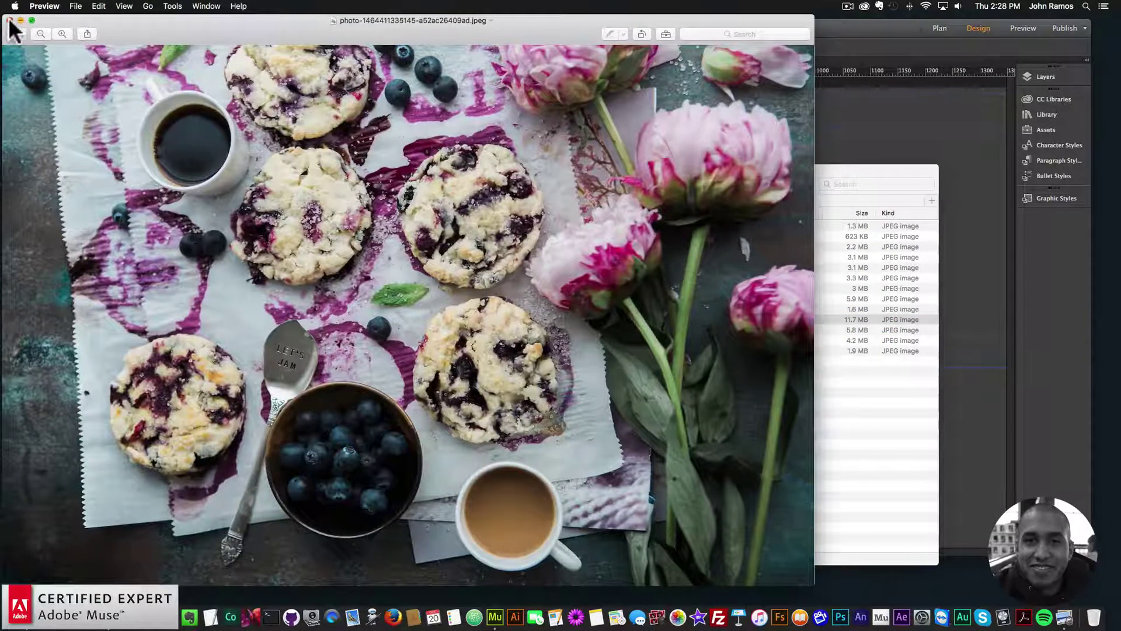
click(9, 20)
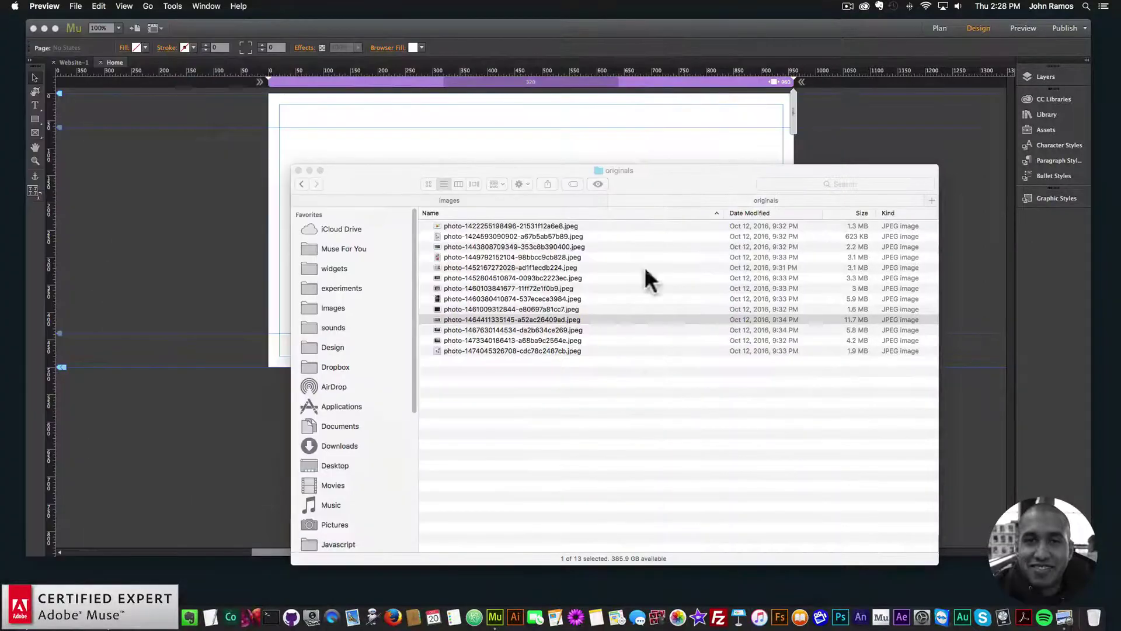
click(773, 338)
click(828, 330)
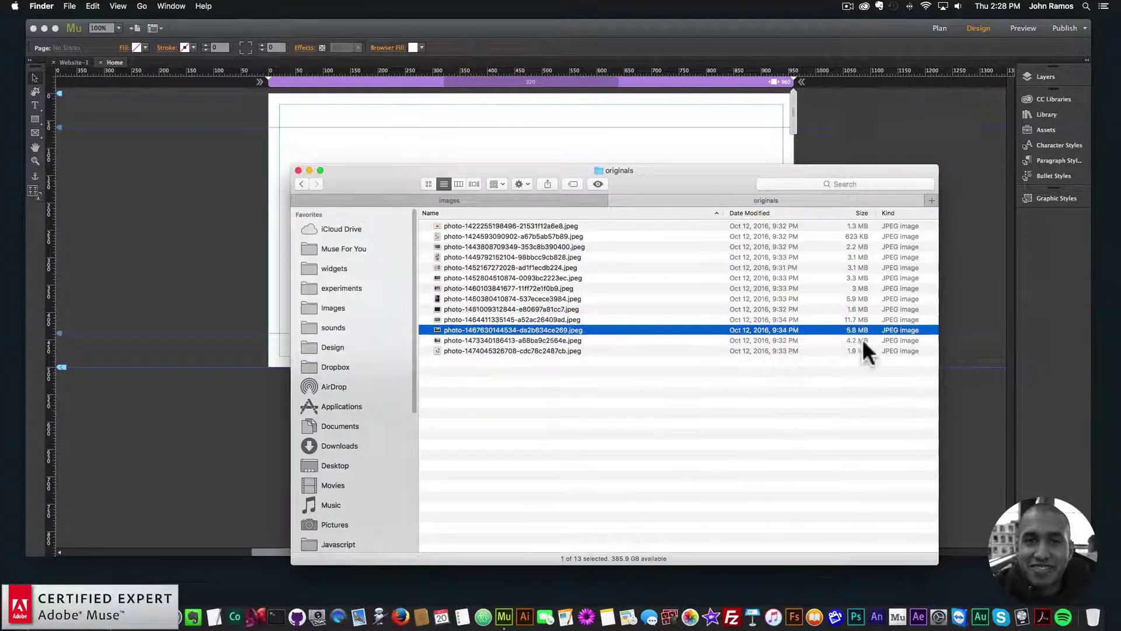
click(812, 350)
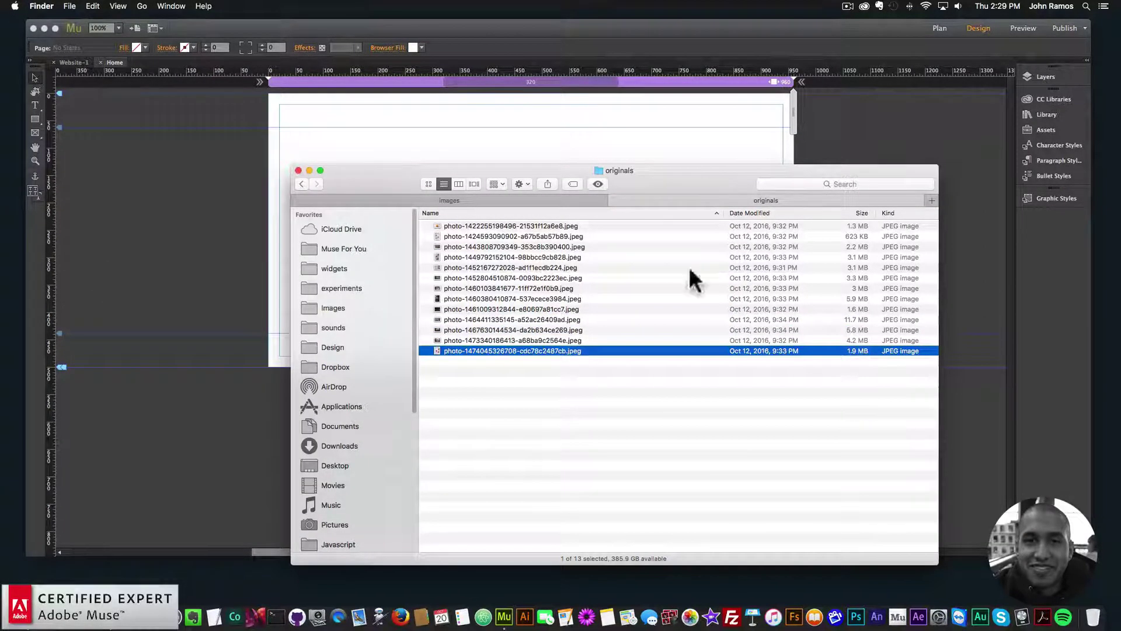
Step: Return Finder to the images folder with the resized photos, and switch to the Unsplash page in Chrome
click(538, 197)
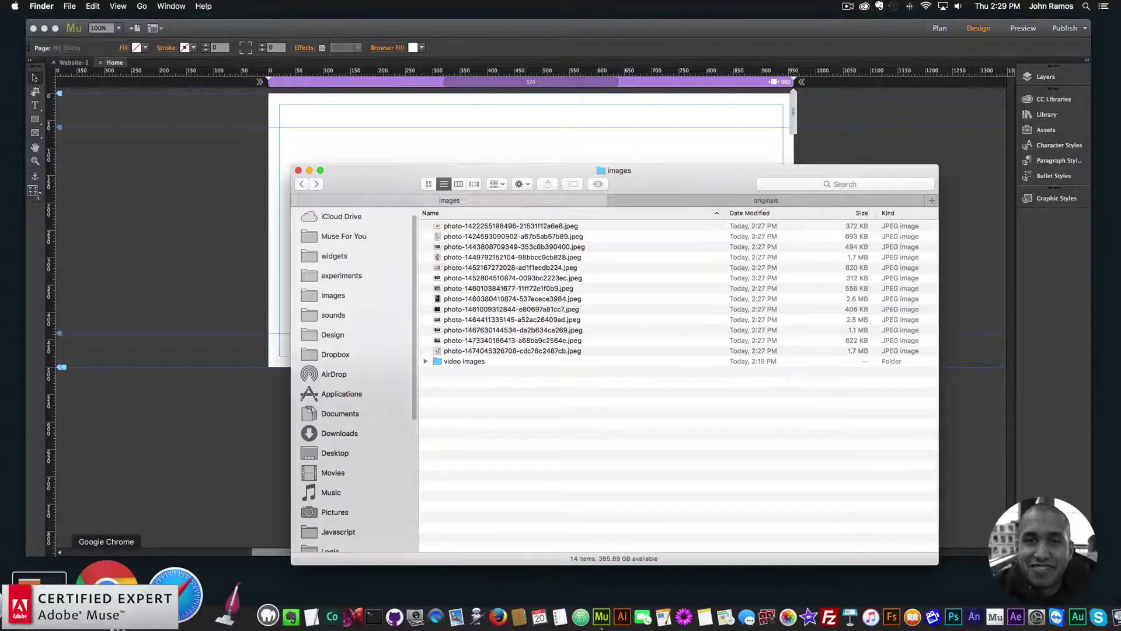
click(113, 612)
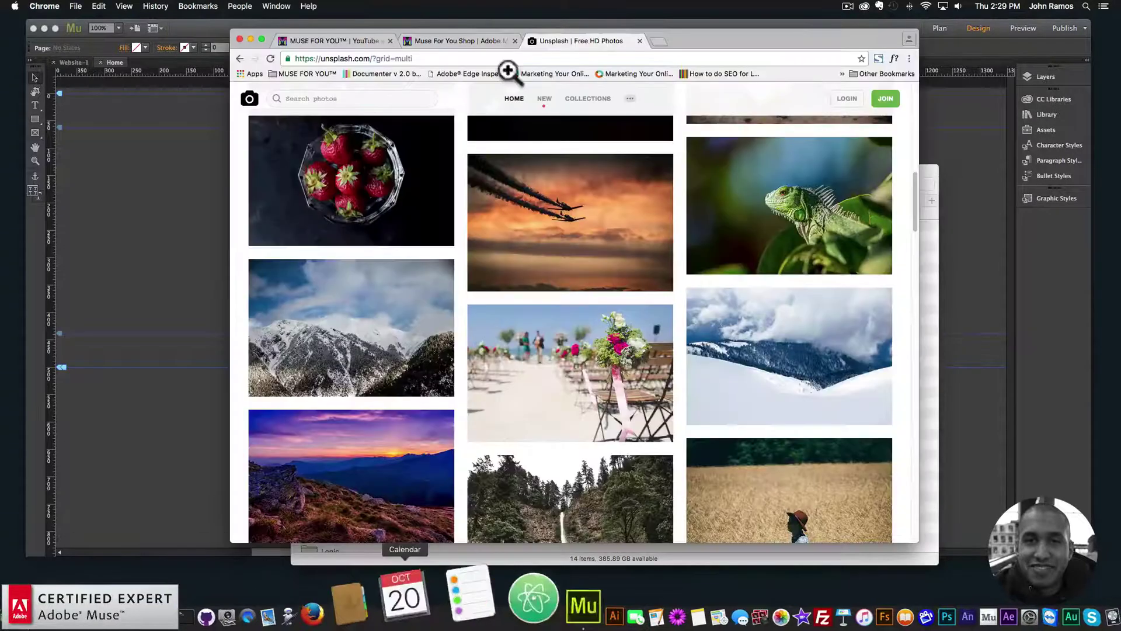
Step: Load compressjpg.com in a new browser tab and move the browser window aside to uncover the Finder window
click(659, 38)
text(compressjpg.com)
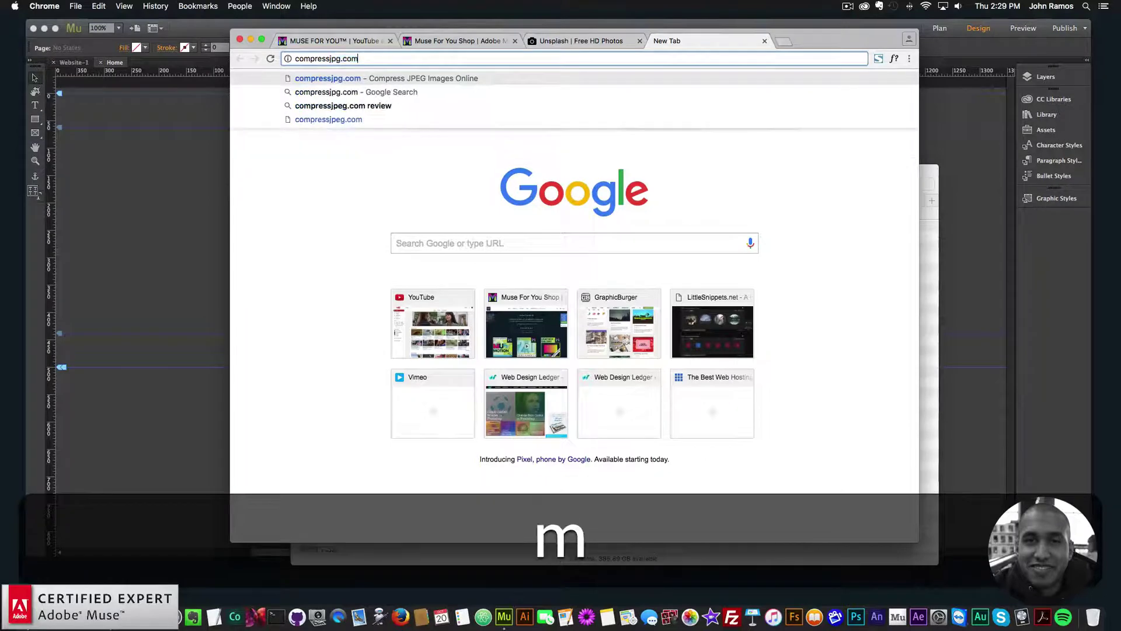
key(Return)
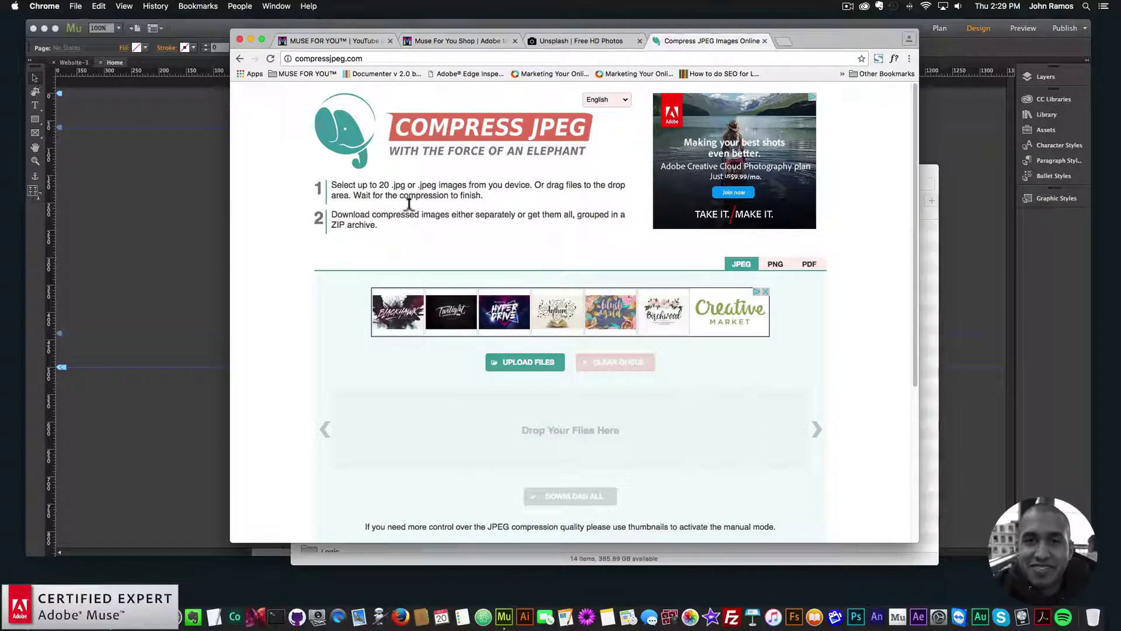
drag(779, 34, 602, 26)
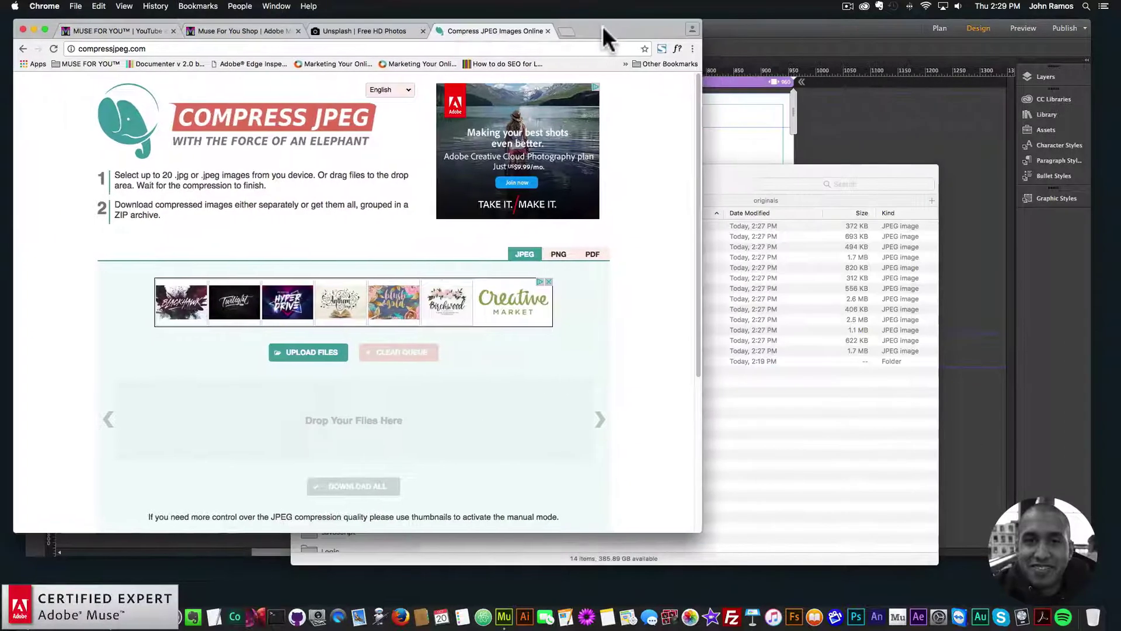
Step: Select all the resized JPEG photos in the Finder images folder and upload them to the Compress JPEG page
click(773, 379)
click(500, 224)
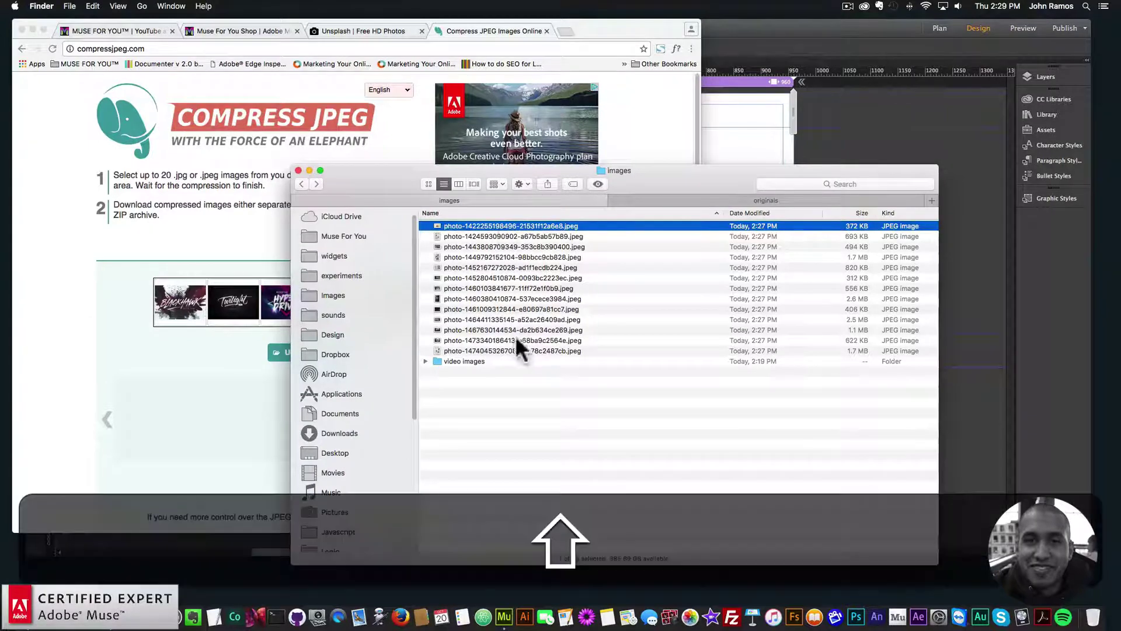
shift+click(513, 349)
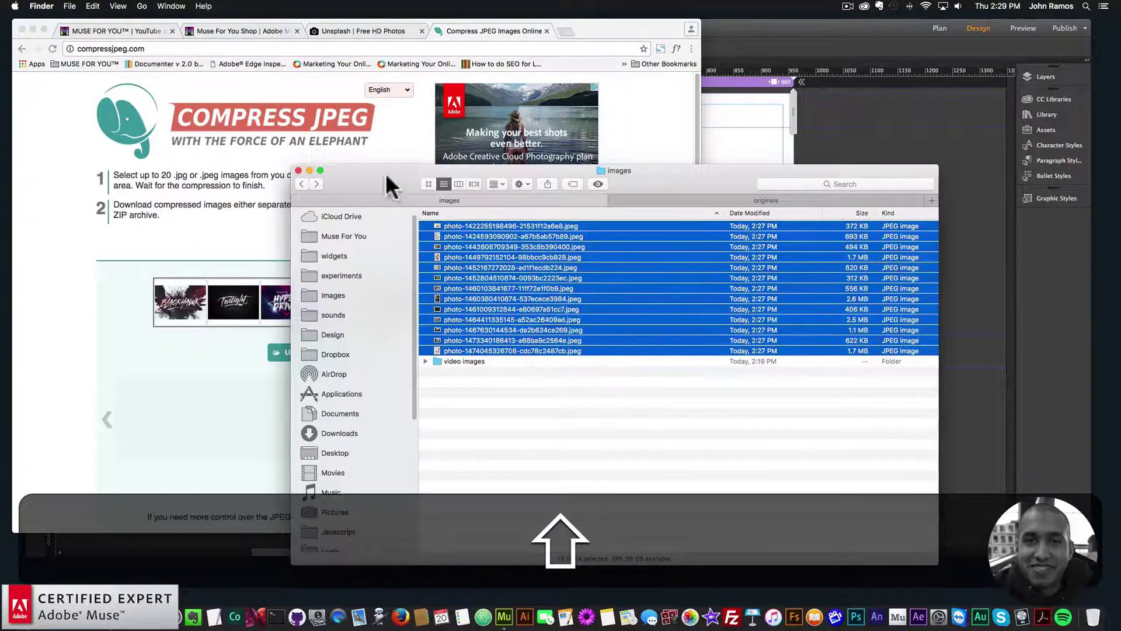
drag(385, 173, 625, 185)
drag(710, 268, 303, 411)
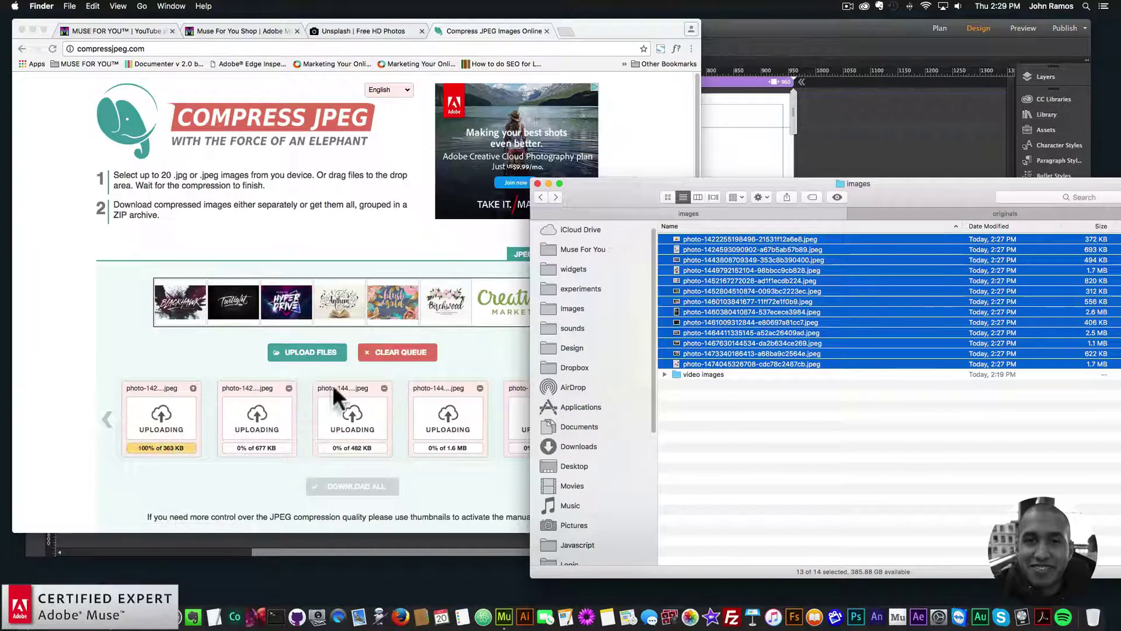
Step: Go through the upload queue on the Compress JPEG page and examine each photo's compression progress and reduction
click(106, 338)
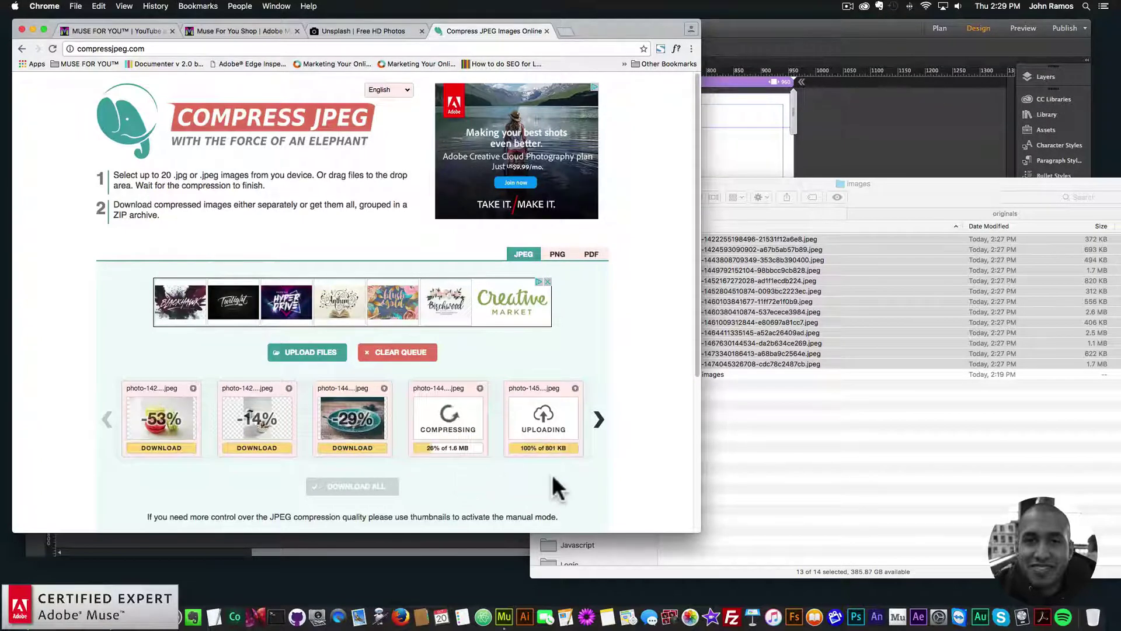
click(599, 420)
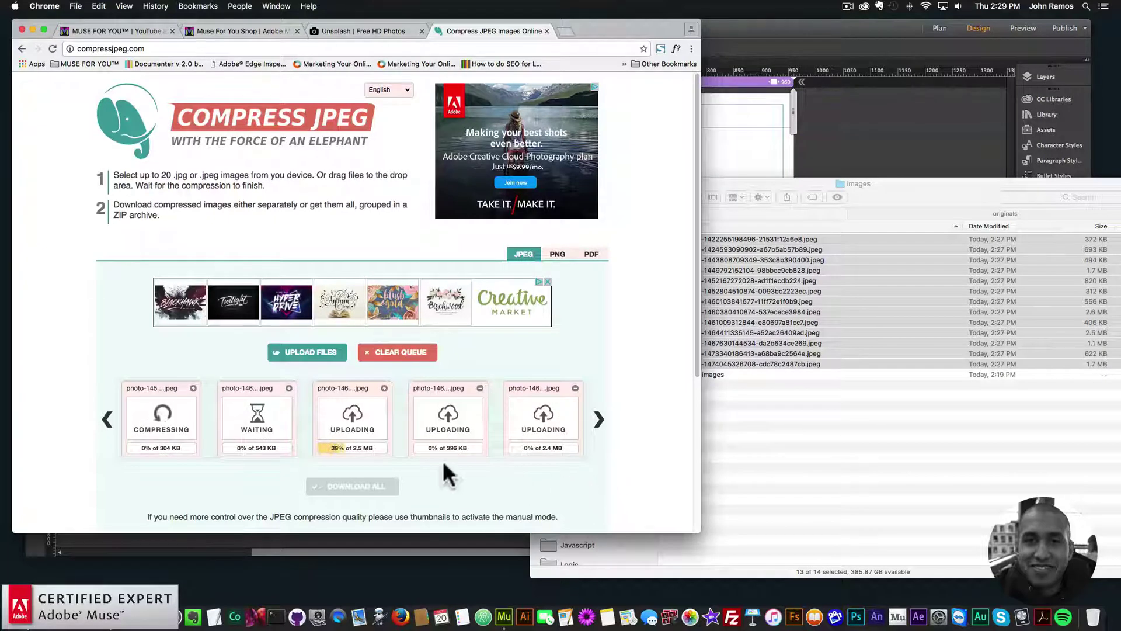
mouse_move(166, 441)
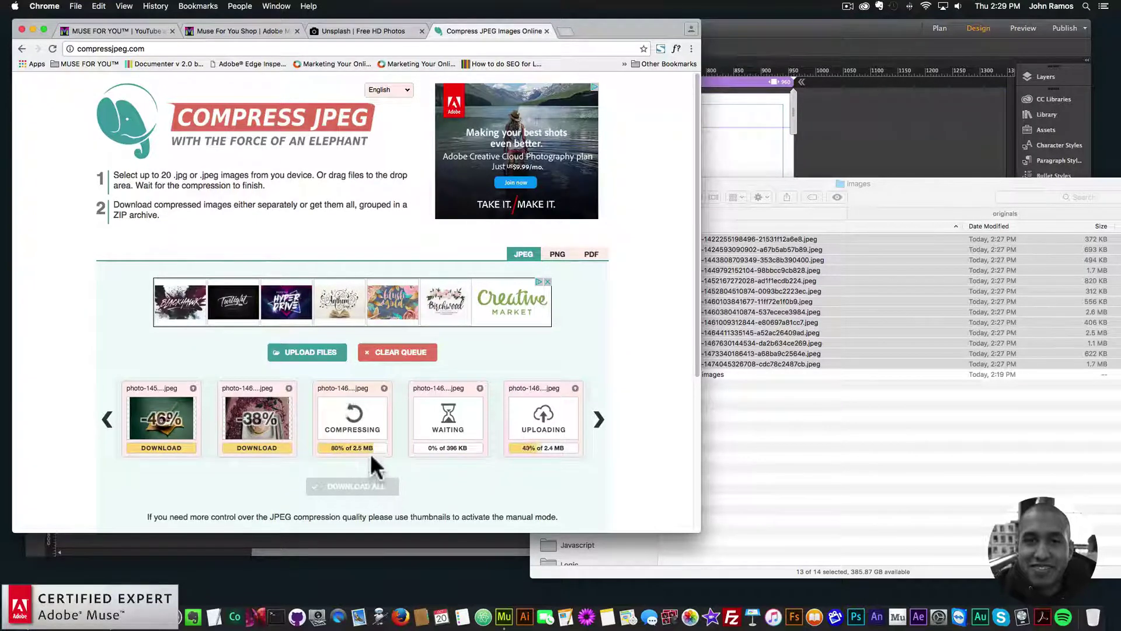
click(599, 419)
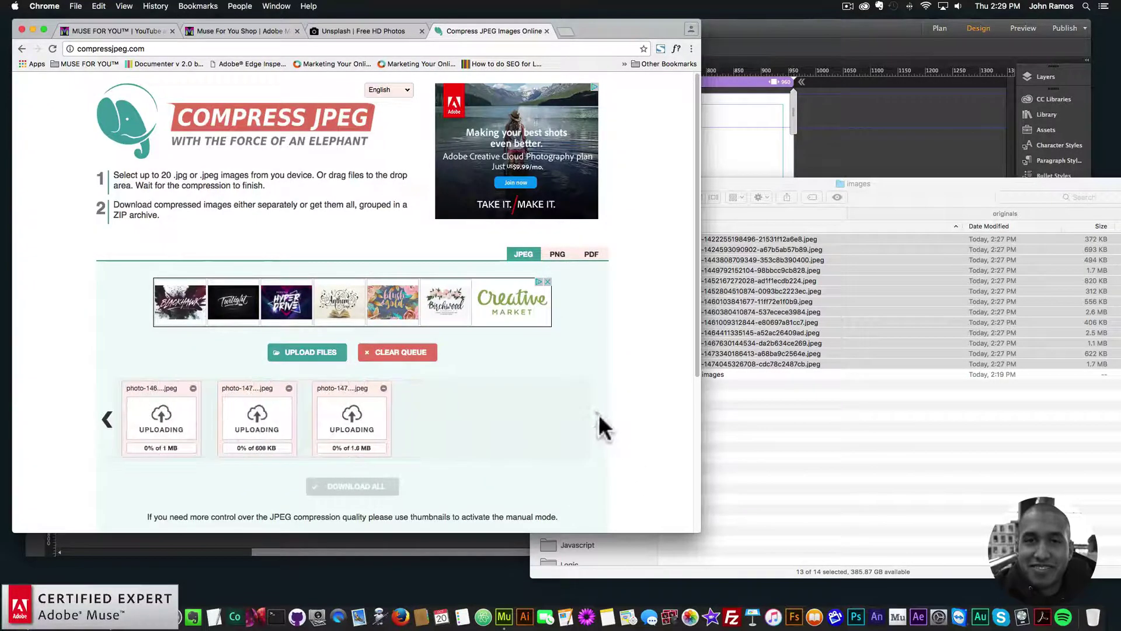
click(107, 419)
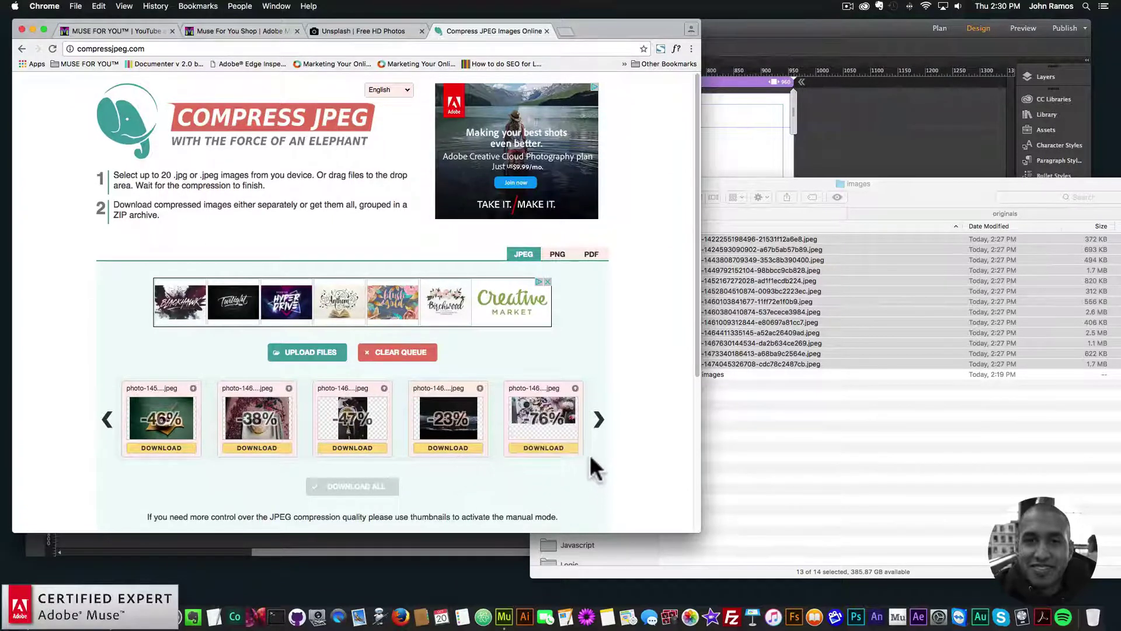
mouse_move(540, 430)
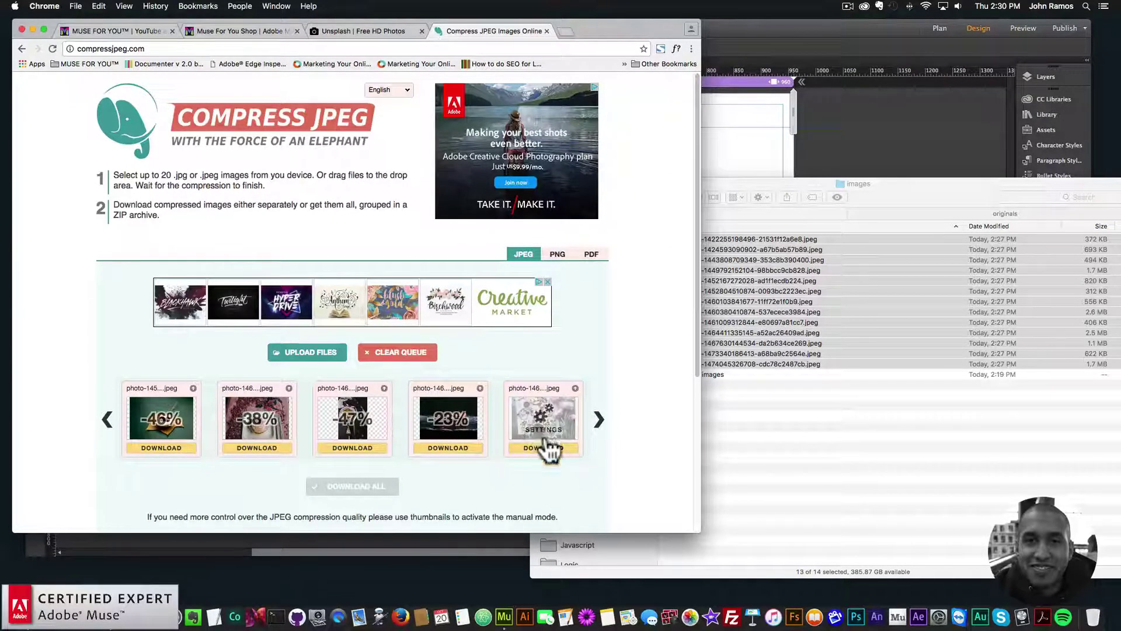
click(893, 362)
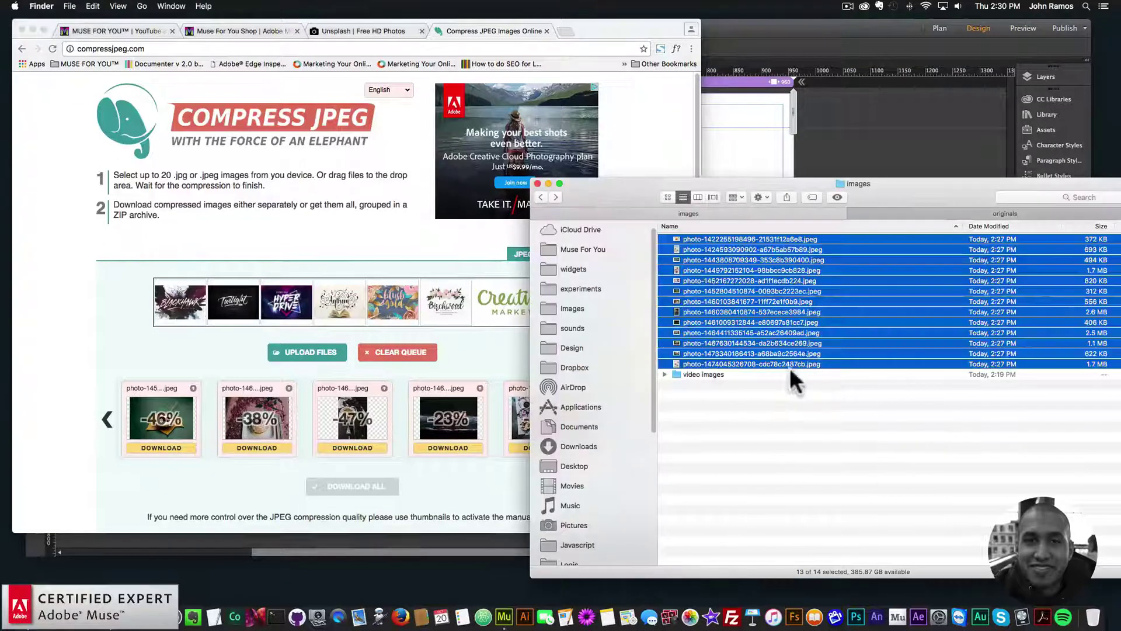
click(795, 375)
click(785, 332)
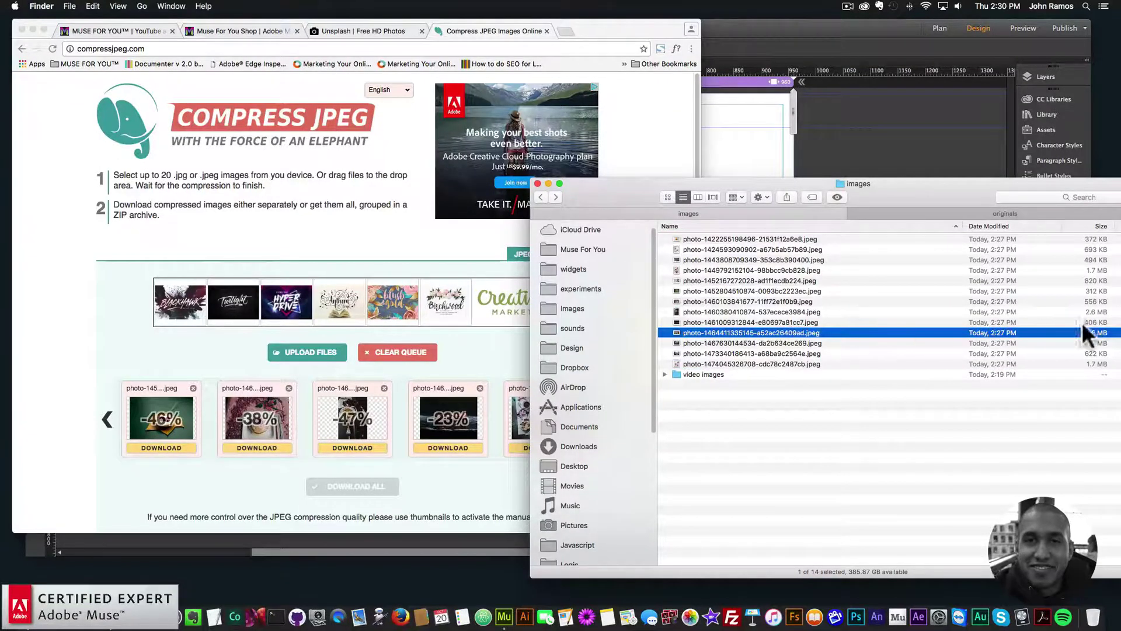
click(451, 480)
mouse_move(548, 435)
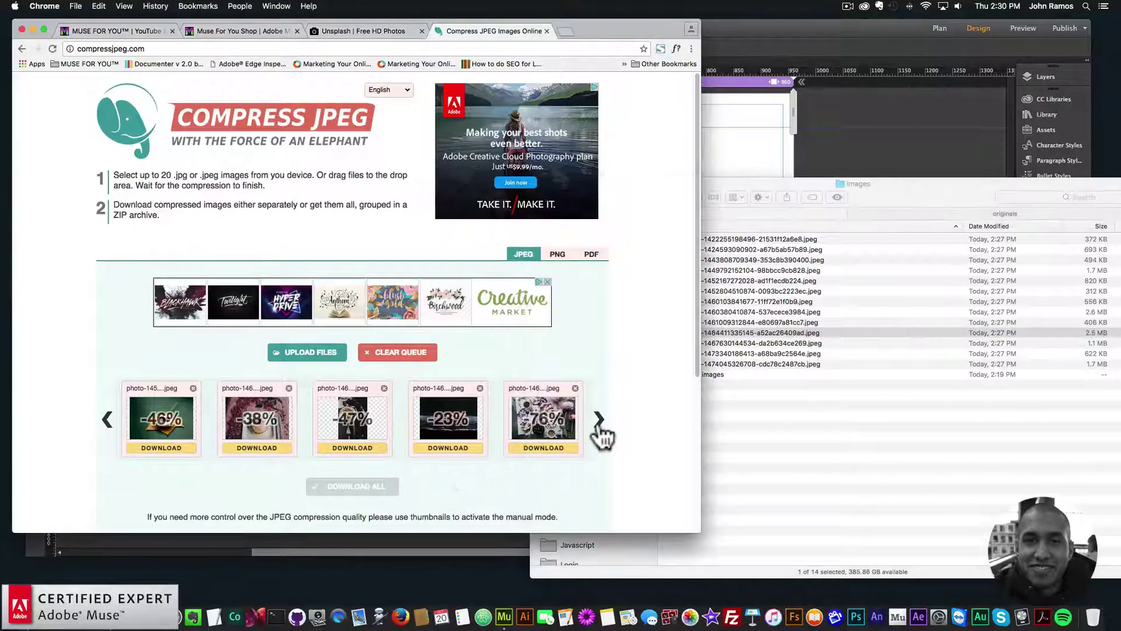
Step: Review the reductions of the remaining photos in the queue and download all compressed photos as one ZIP archive
click(599, 420)
mouse_move(153, 444)
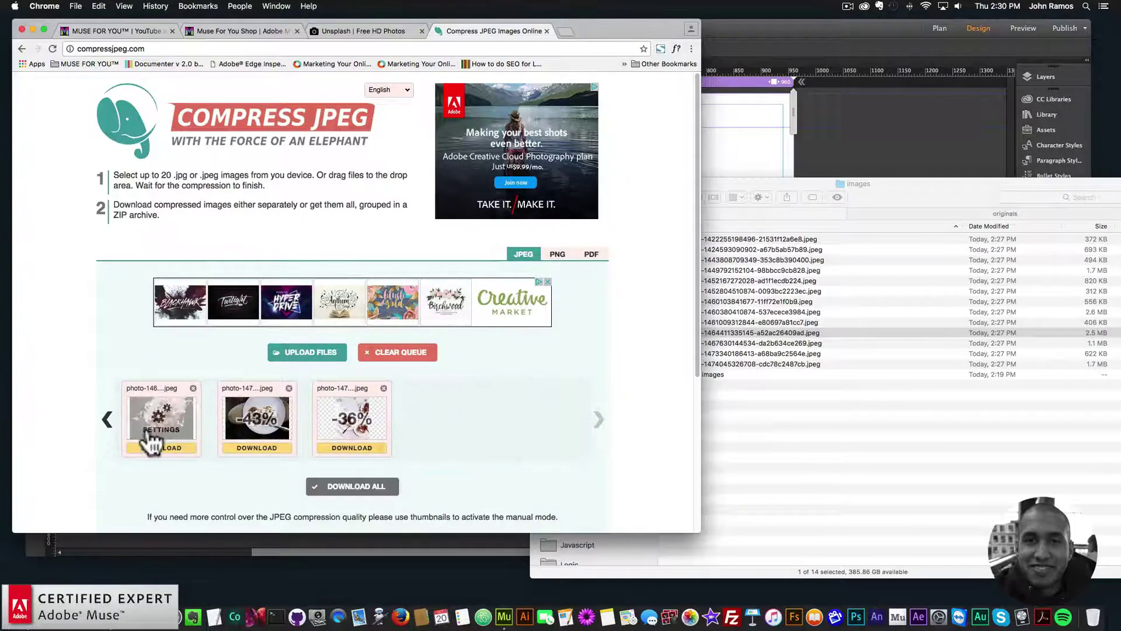
click(110, 417)
click(103, 415)
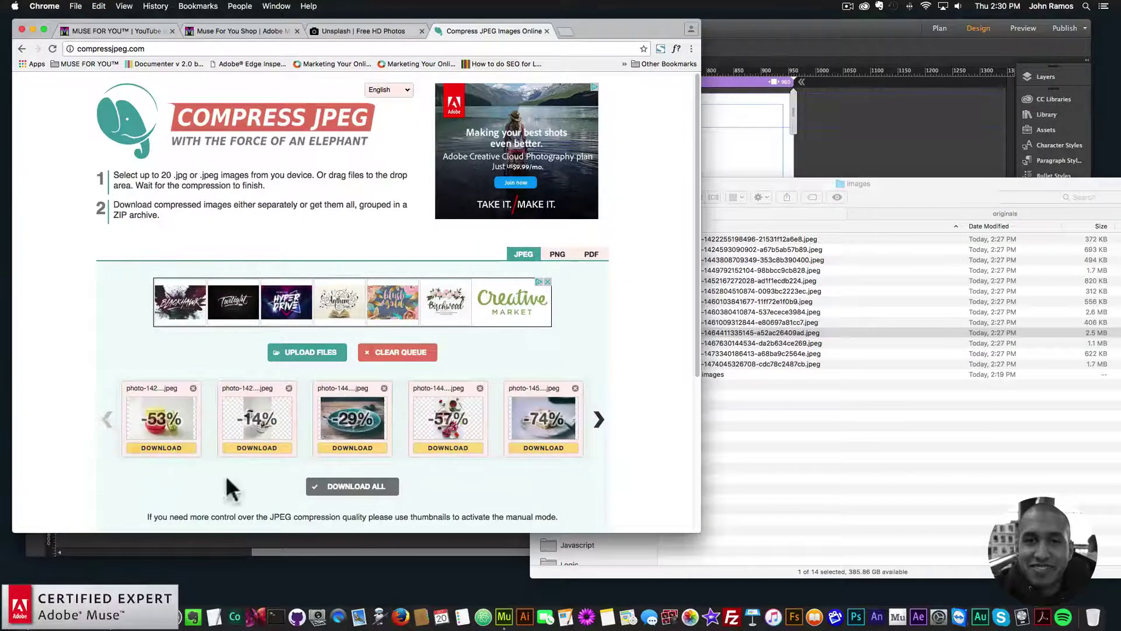
click(353, 490)
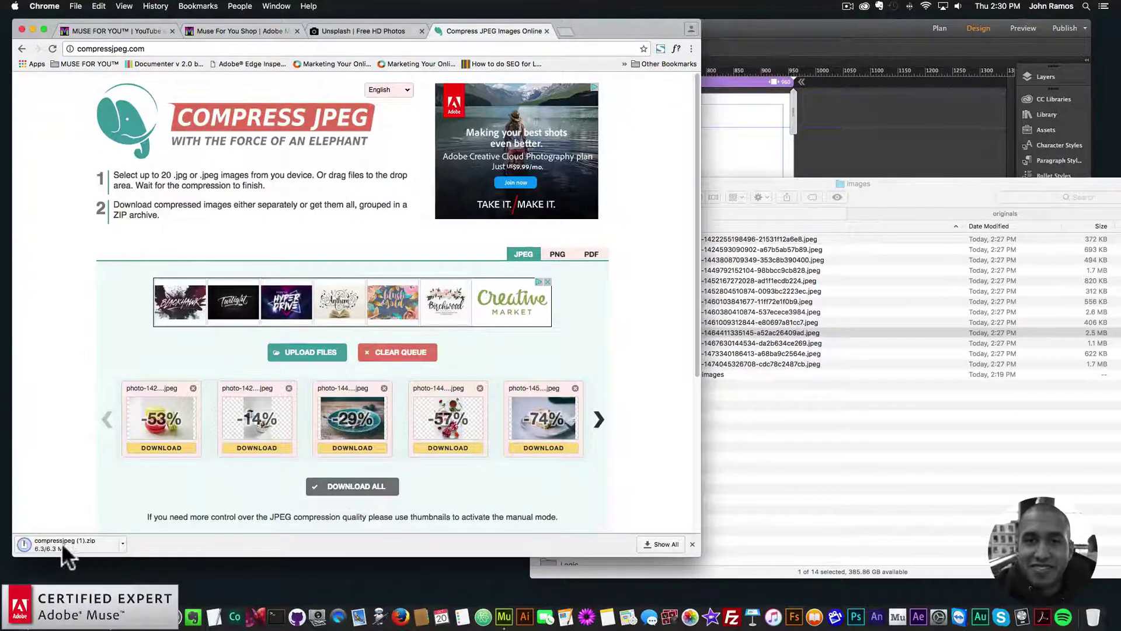
Step: Bring the Finder window into full view, extract compressjpeg (1).zip in the images folder, and open the extracted folder
click(930, 181)
drag(930, 181, 739, 180)
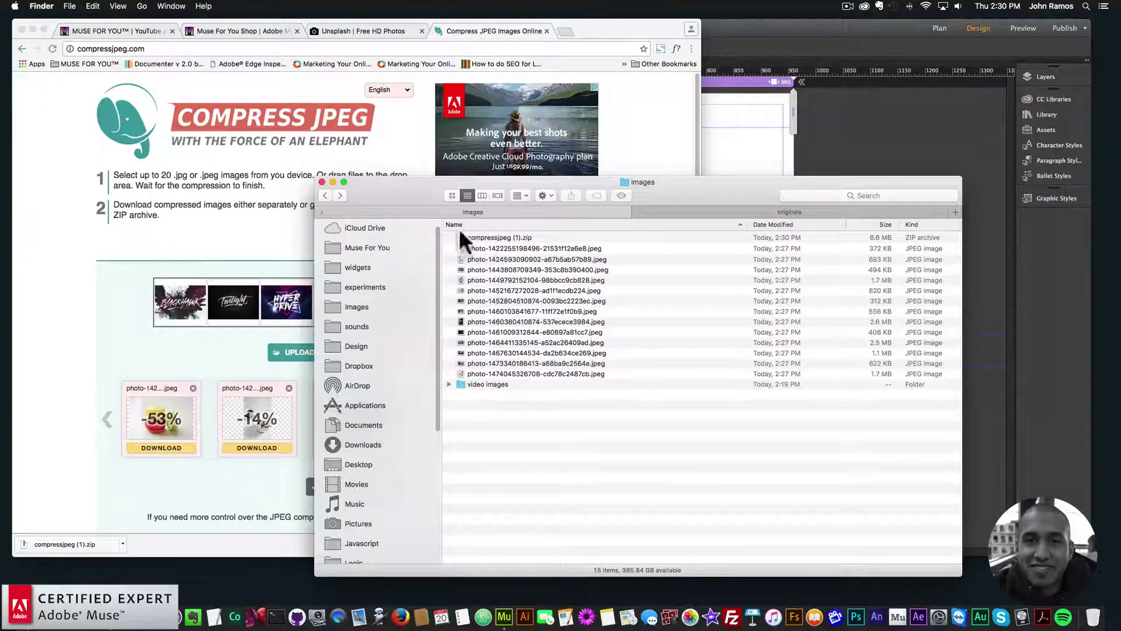
click(497, 237)
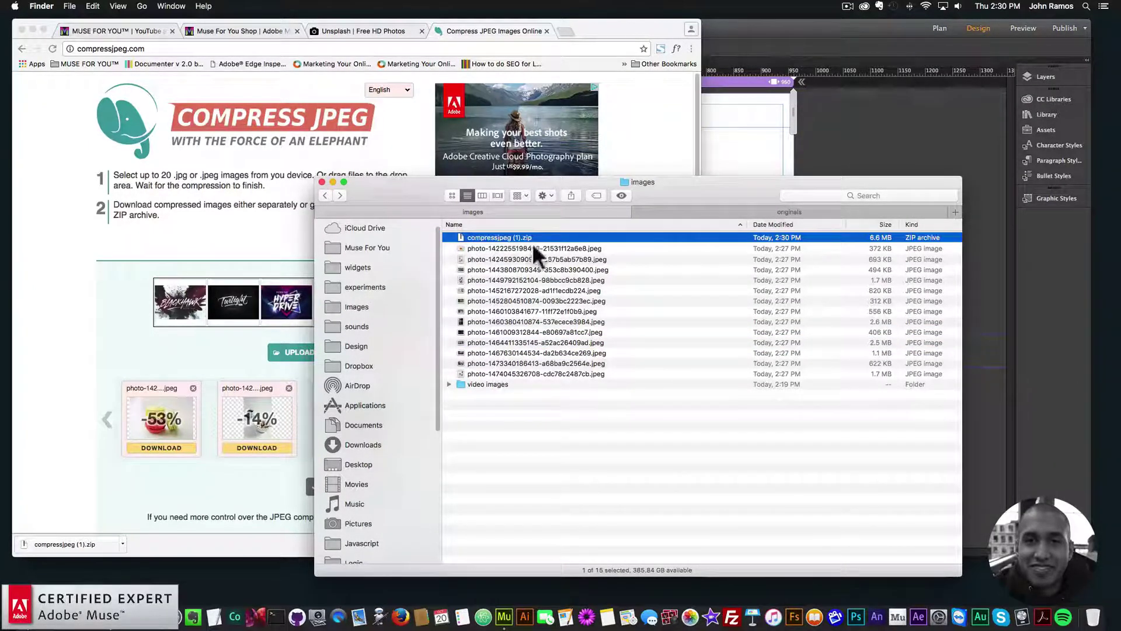
double_click(482, 237)
double_click(482, 237)
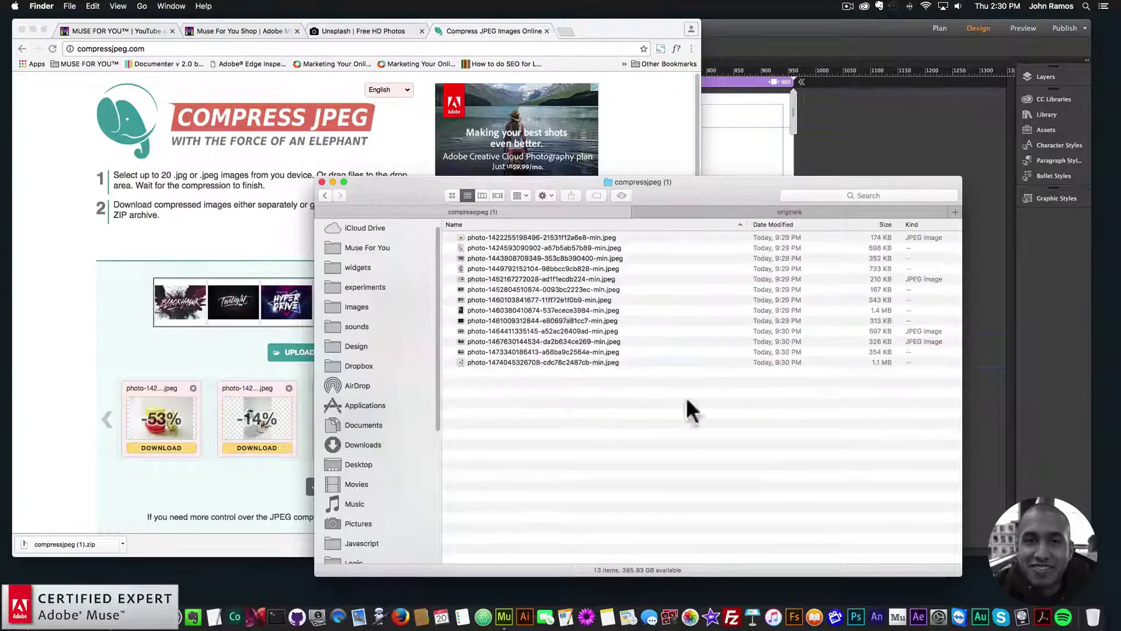
Step: Examine the file sizes of the compressed photos in the compressjpeg (1) folder one after another
click(517, 239)
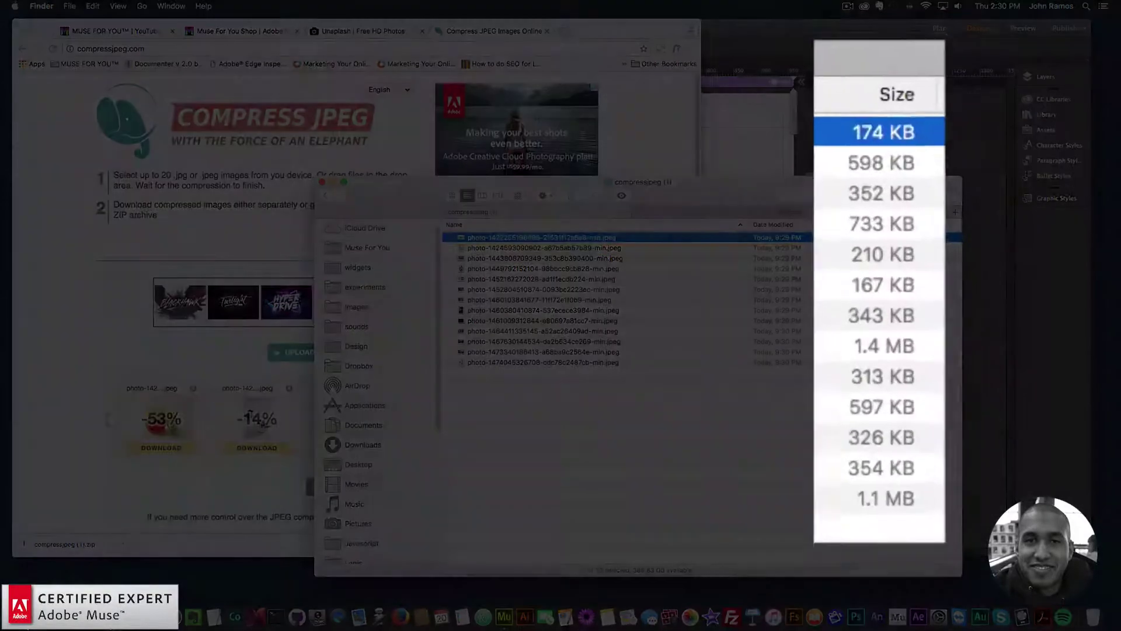
key(Down)
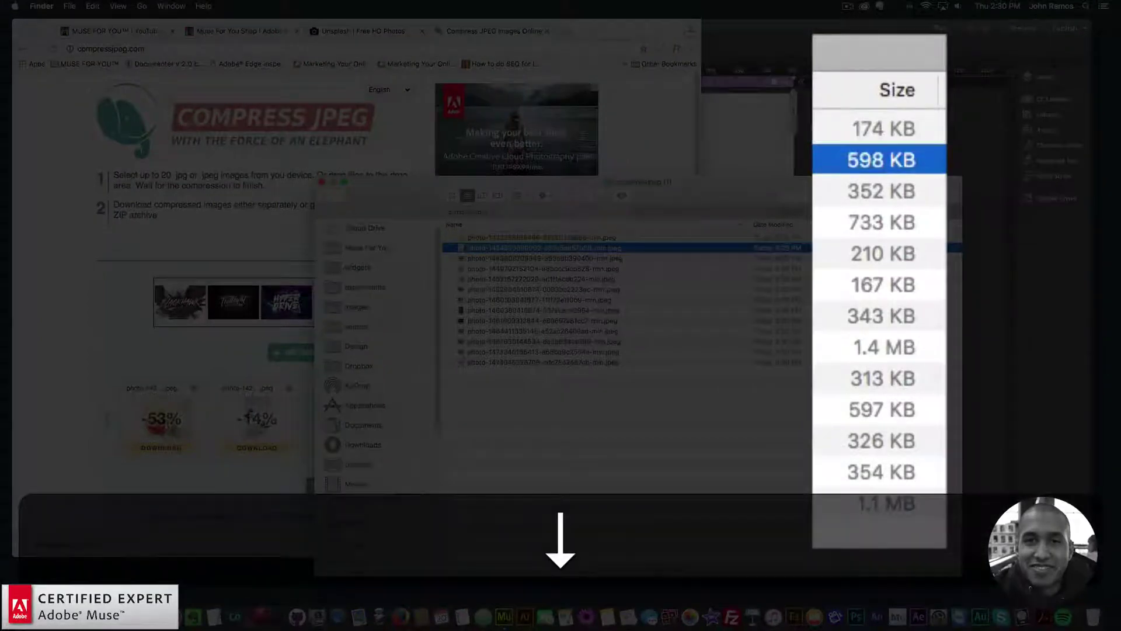
key(Down)
key(Down)
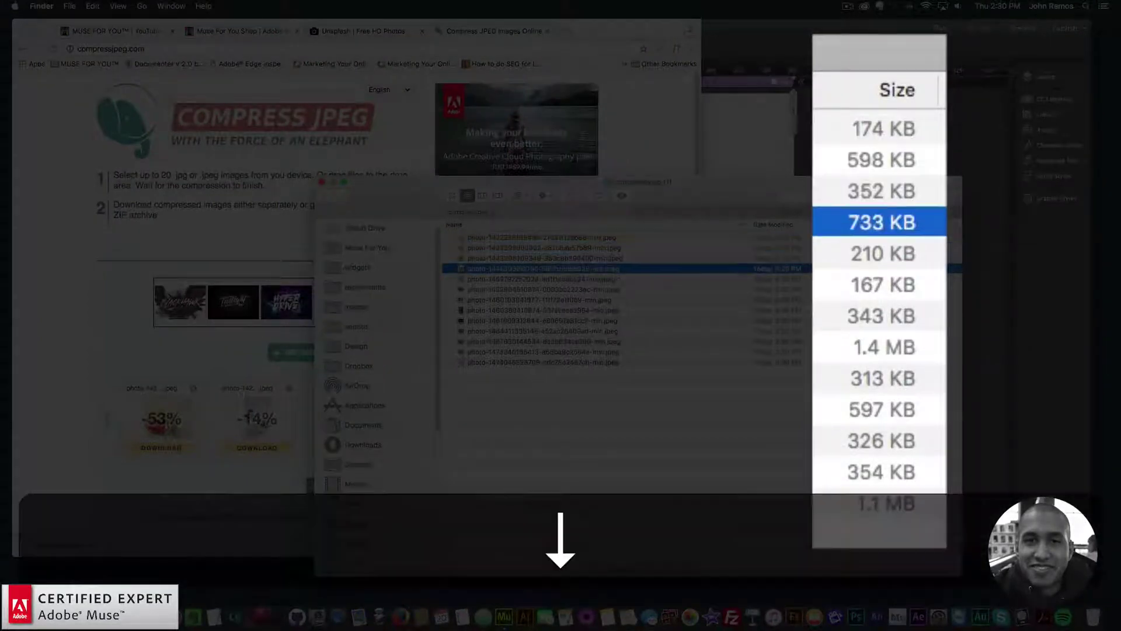
key(Down)
key(Down)
key(Down)
key(Down)
key(Down)
key(Up)
key(Down)
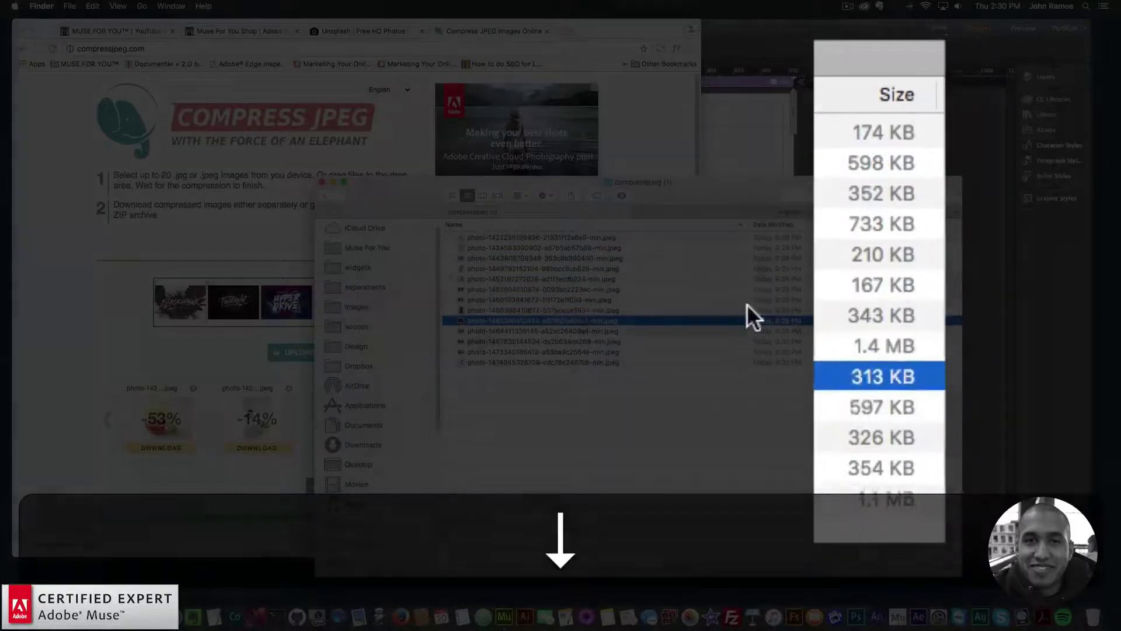
key(Up)
Step: View the compressed 1.4 MB and 1.1 MB photos in Preview, closing each, and recheck file sizes in the Finder list
double_click(628, 308)
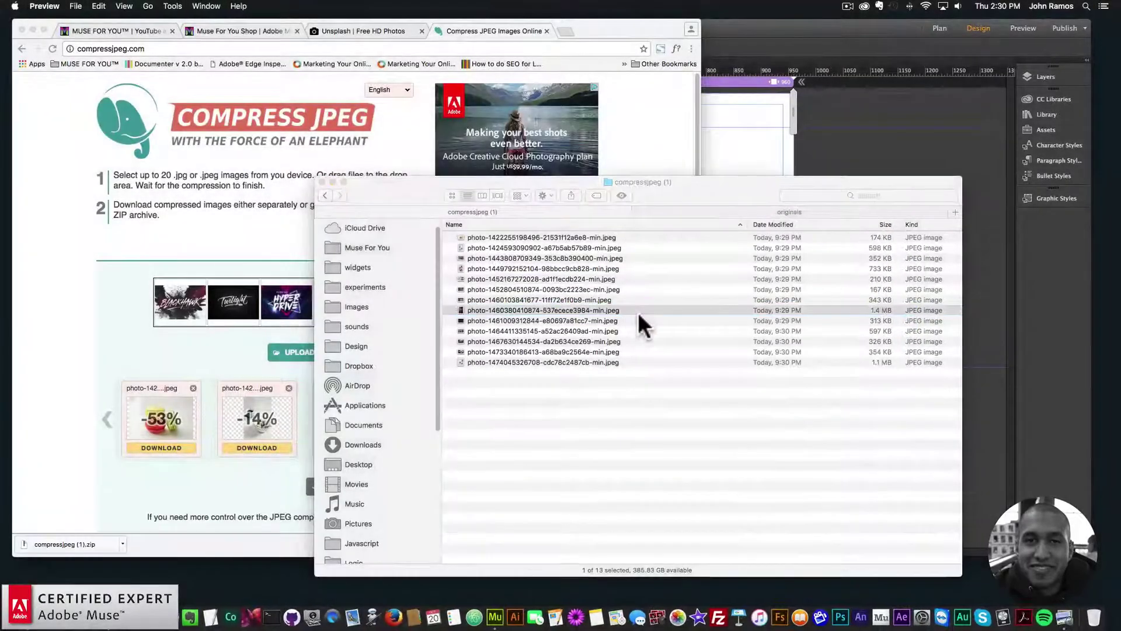
click(10, 21)
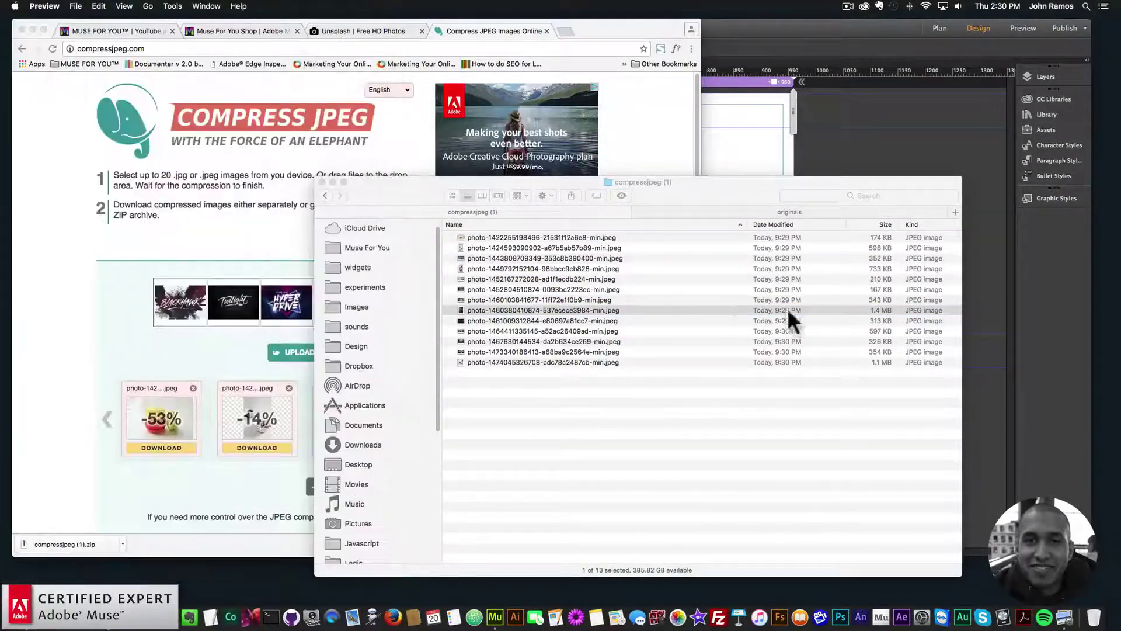
double_click(782, 362)
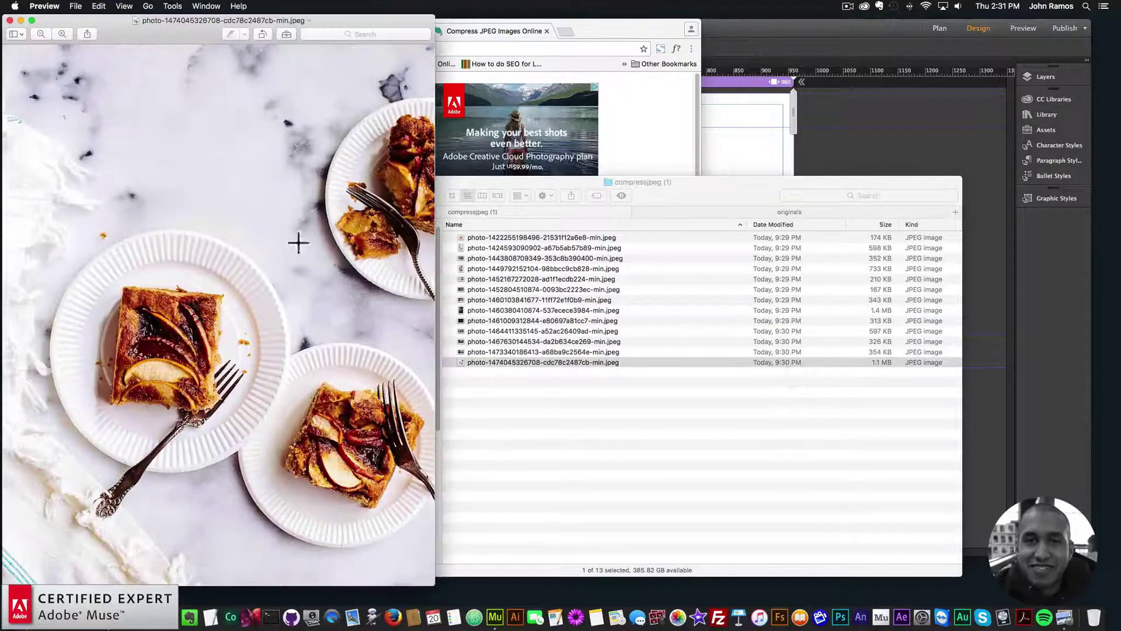
click(9, 20)
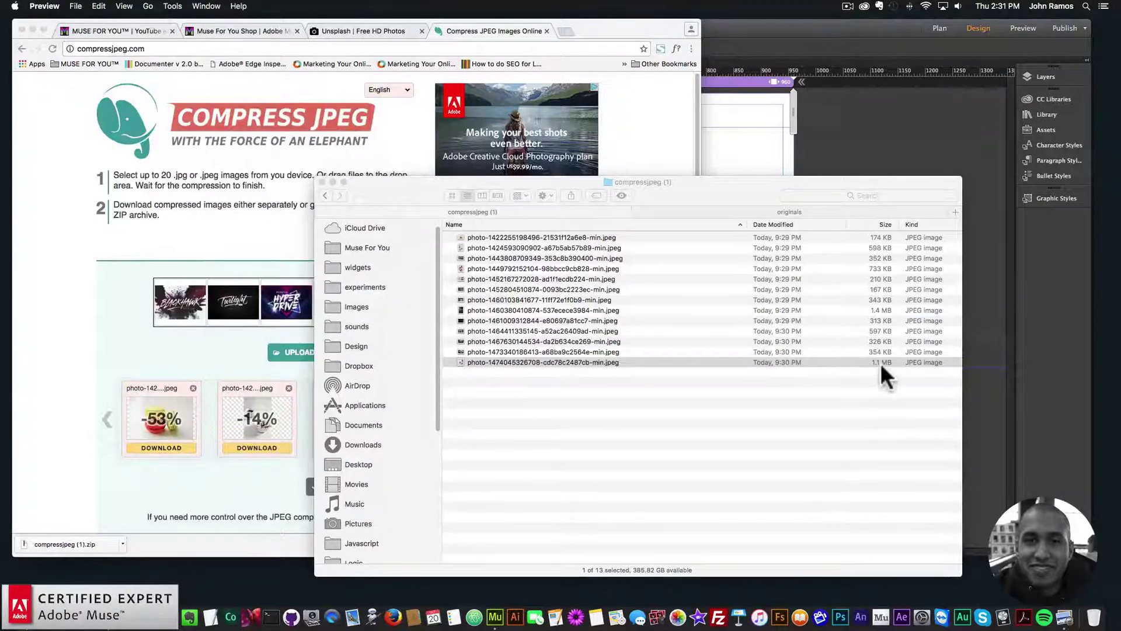
click(587, 321)
key(Up)
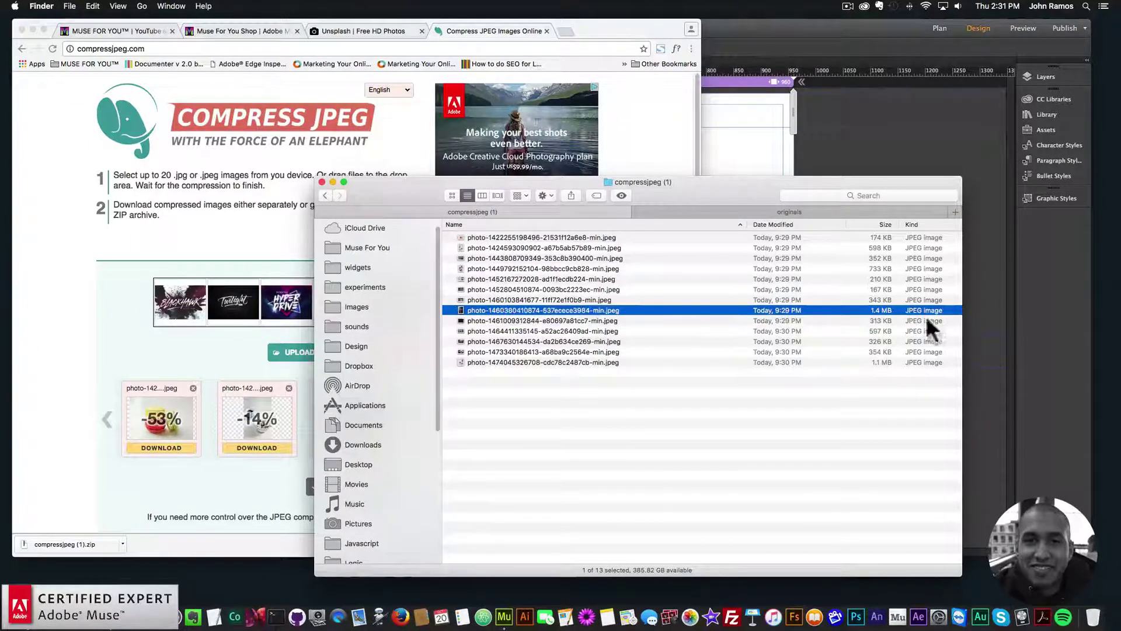
click(878, 351)
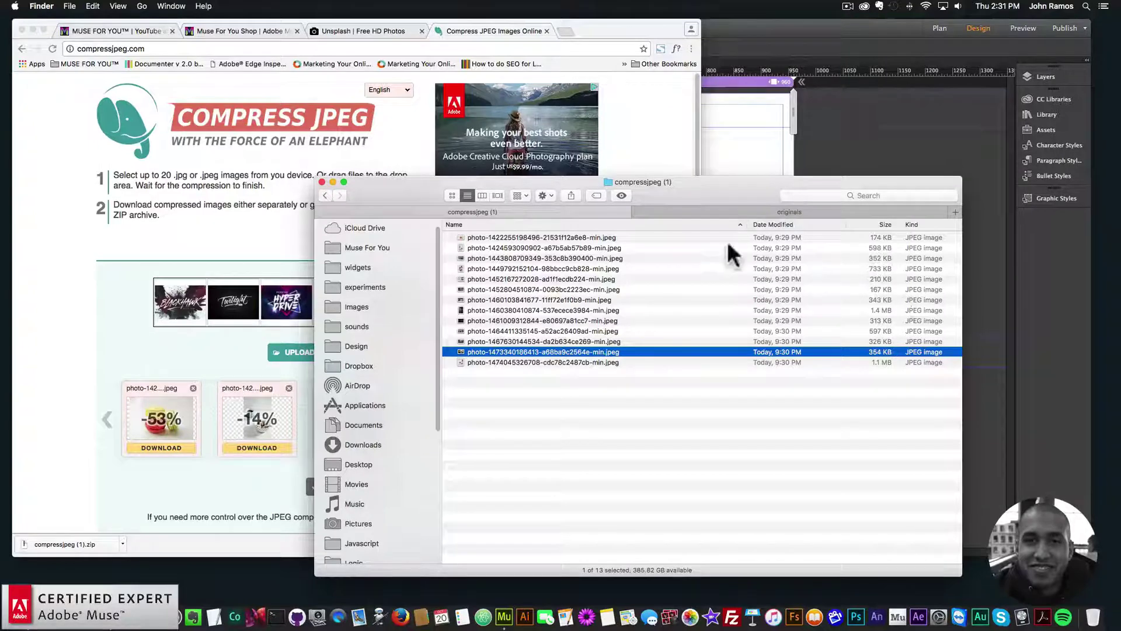
Step: Minimize the browser window and reposition the Finder window with the compressed photos over the Muse page
drag(635, 34, 763, 53)
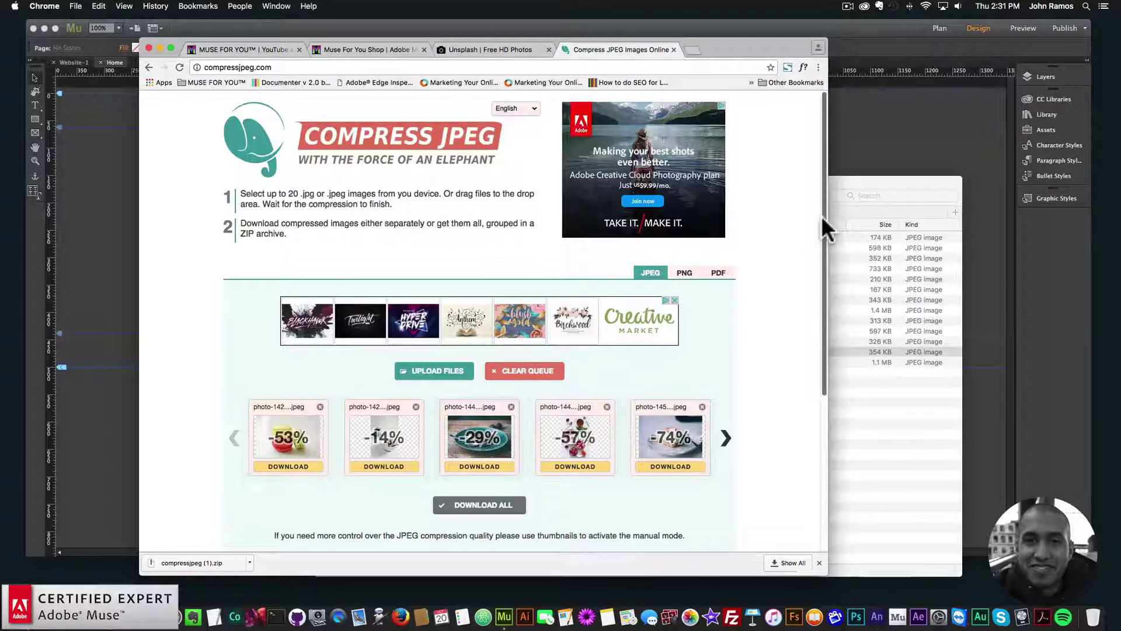
click(161, 46)
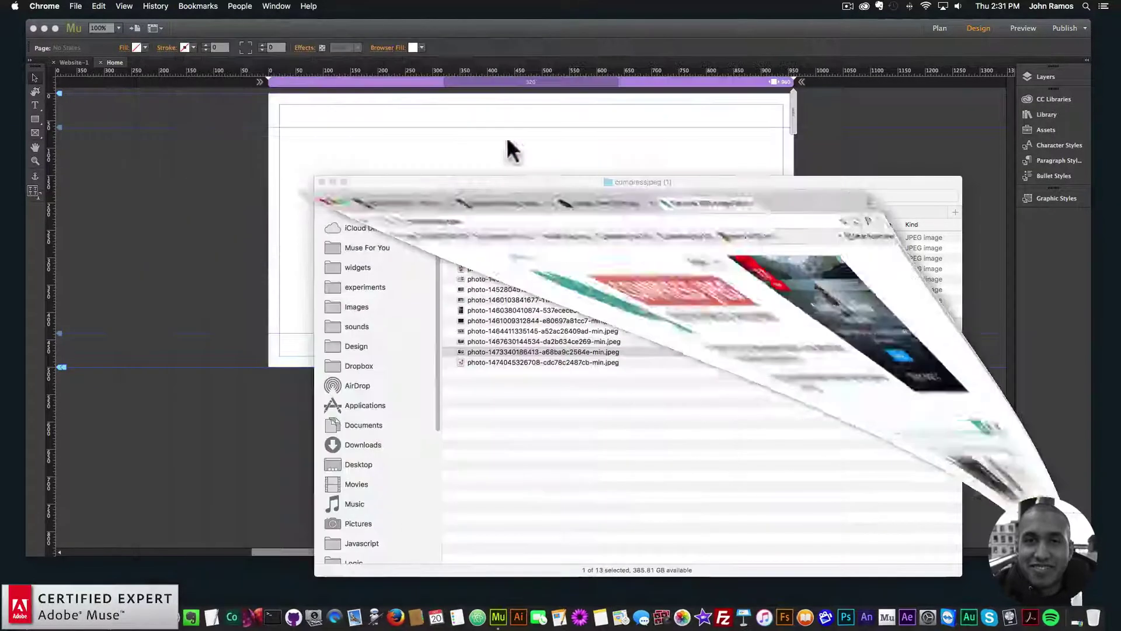
drag(514, 181, 555, 186)
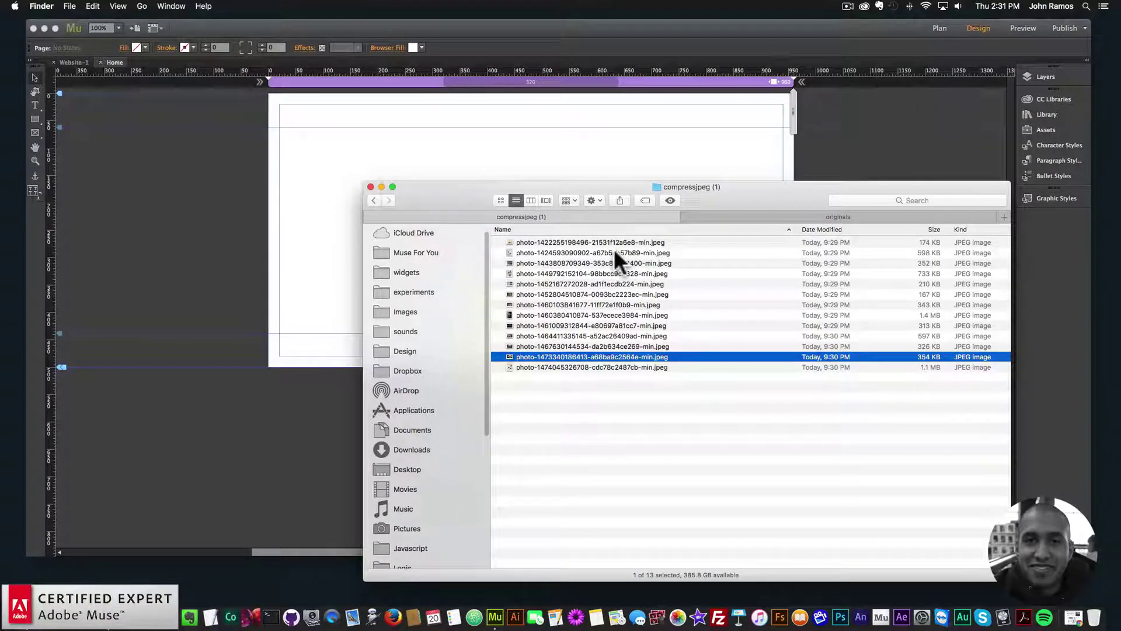
Step: Open the Responsive Lightbox Gallery live demo in the browser, and view the fourth photo in the lightbox twice, closing it each time
click(87, 610)
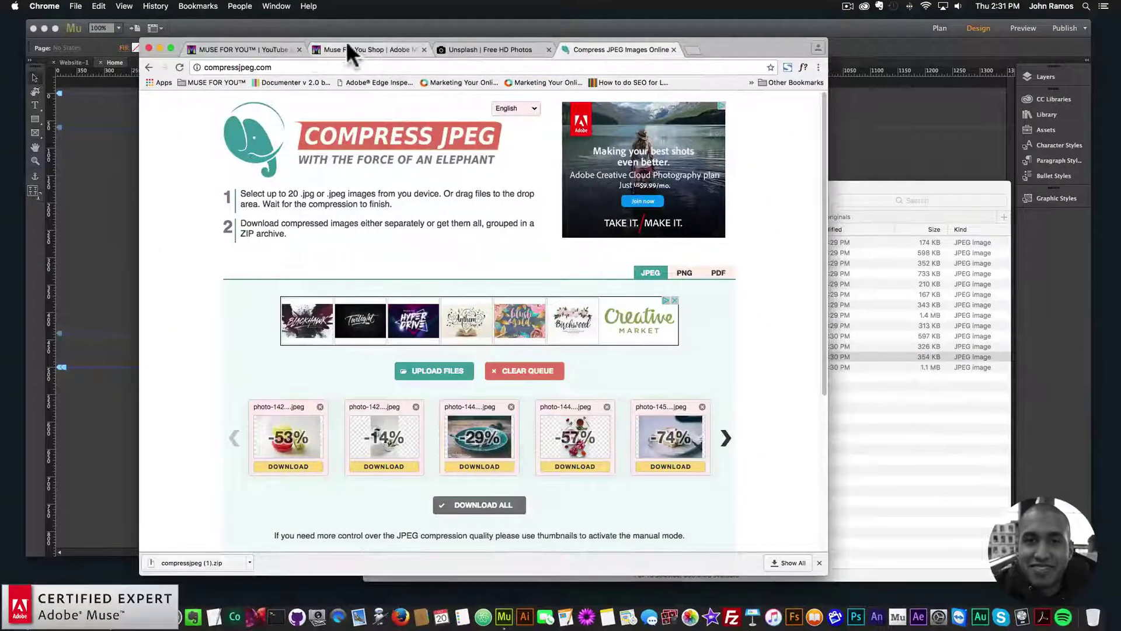
click(347, 46)
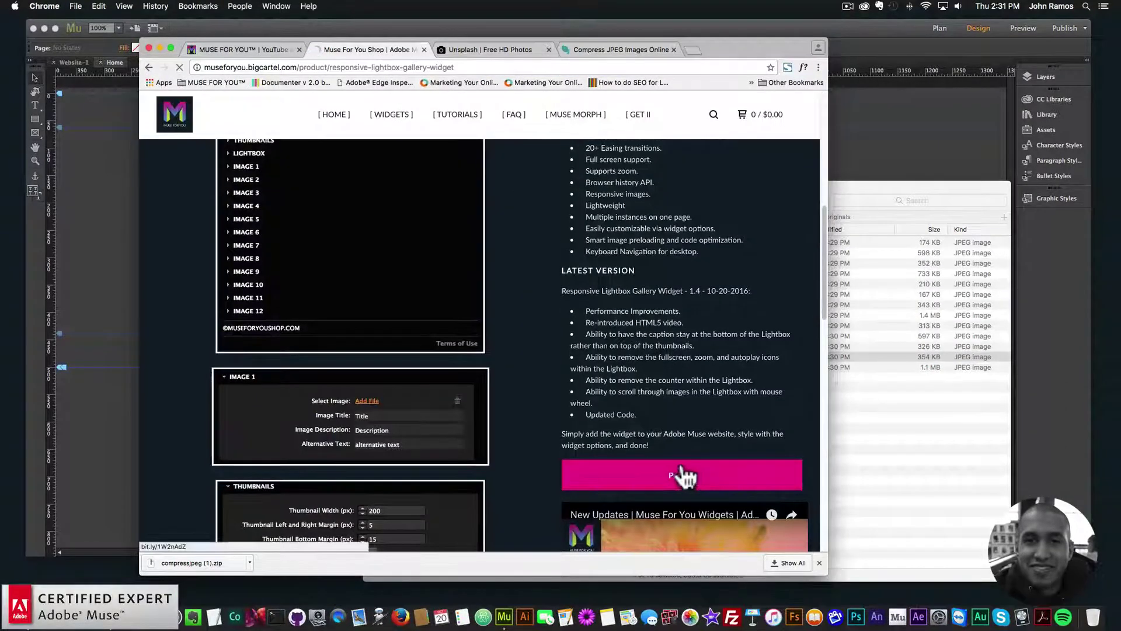
scroll(624, 359, down, 2)
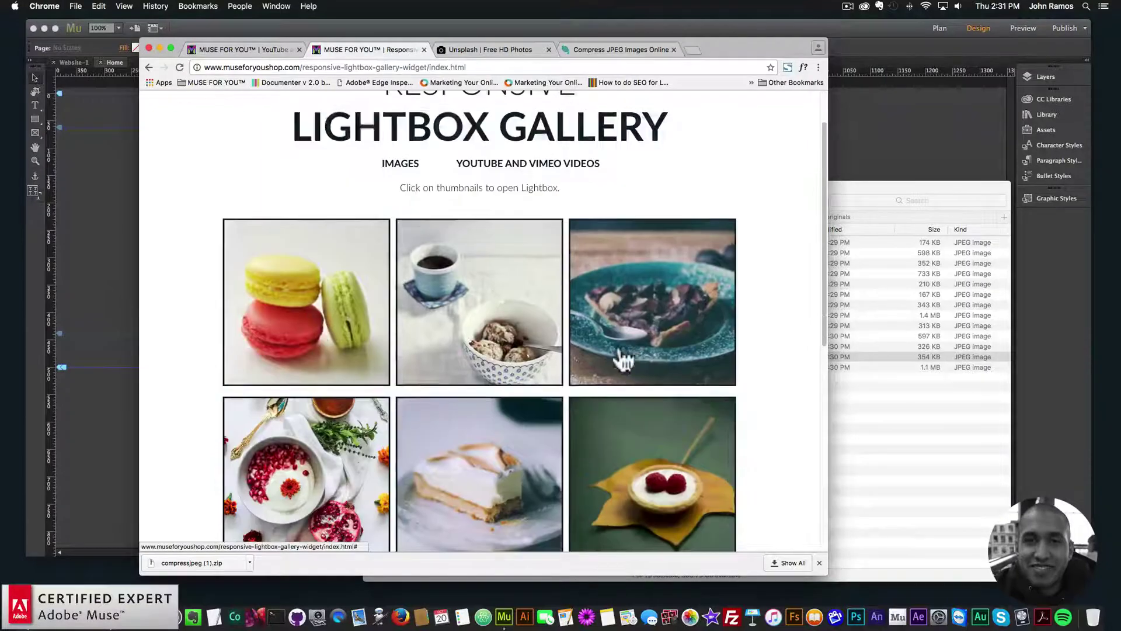
scroll(296, 358, down, 3)
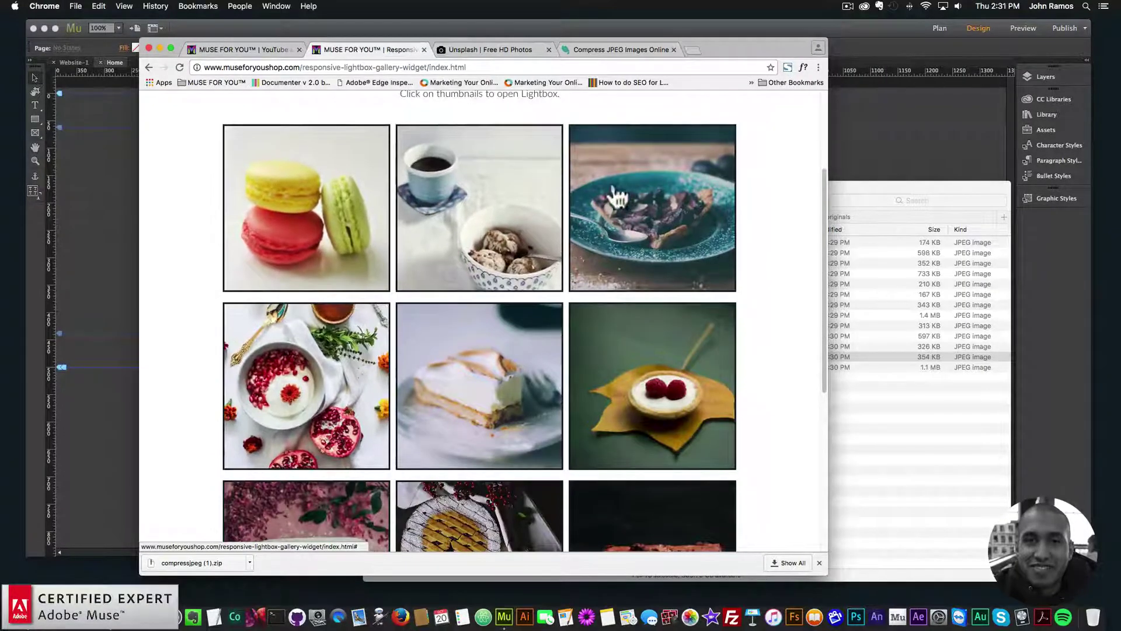
click(311, 375)
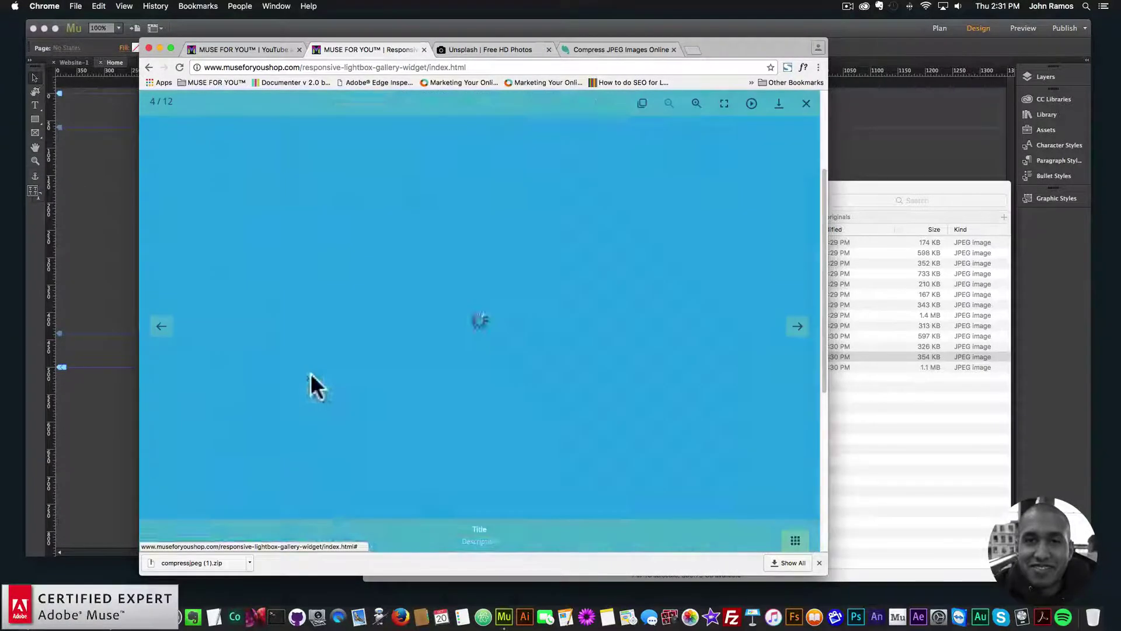
click(806, 104)
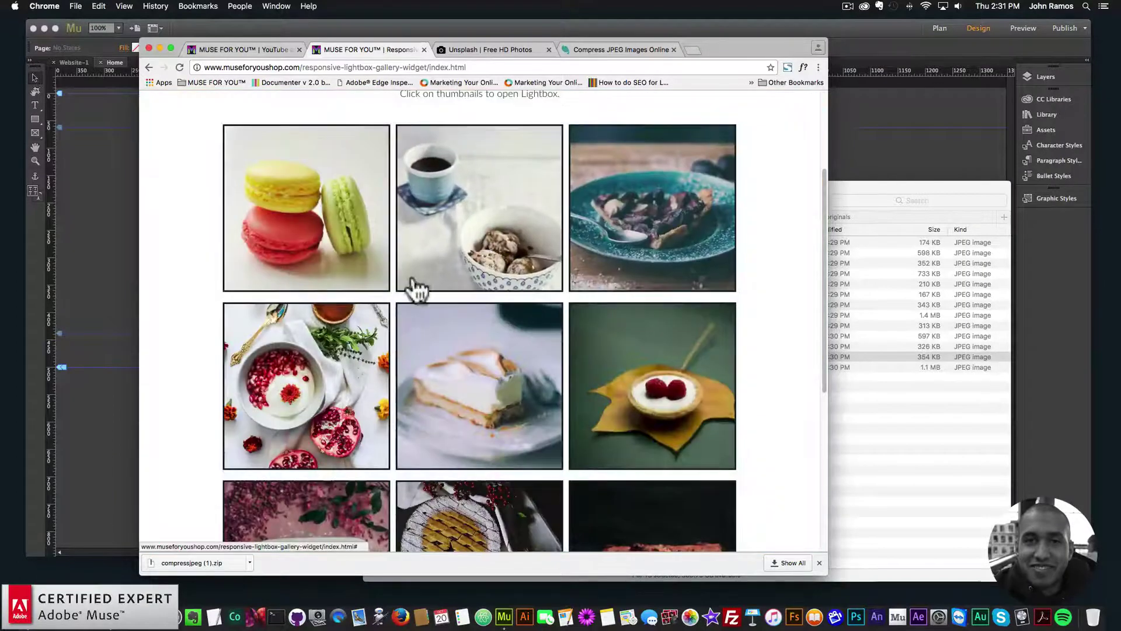
click(314, 395)
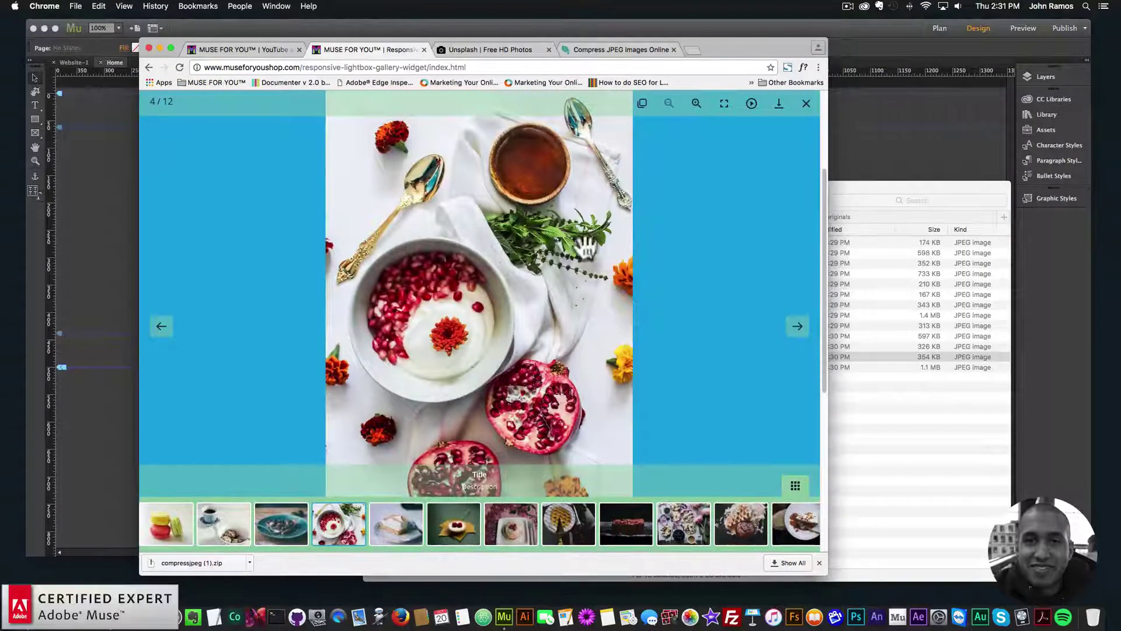
click(806, 103)
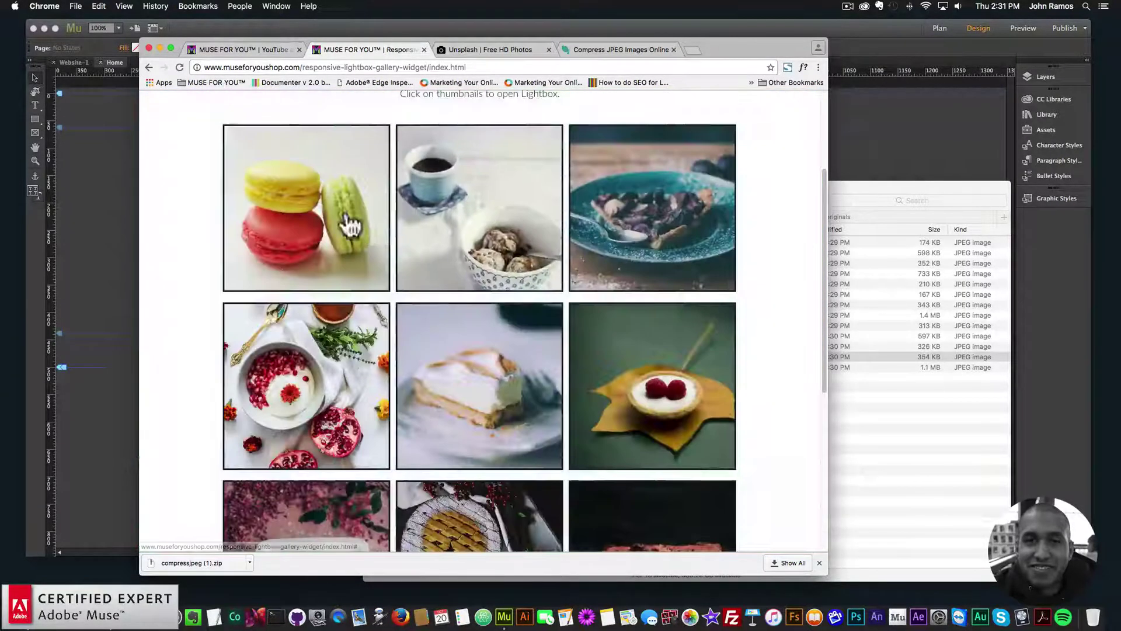
Step: Examine the square thumbnail grid on the Responsive Lightbox Gallery demo page down to its last row
scroll(304, 426, down, 5)
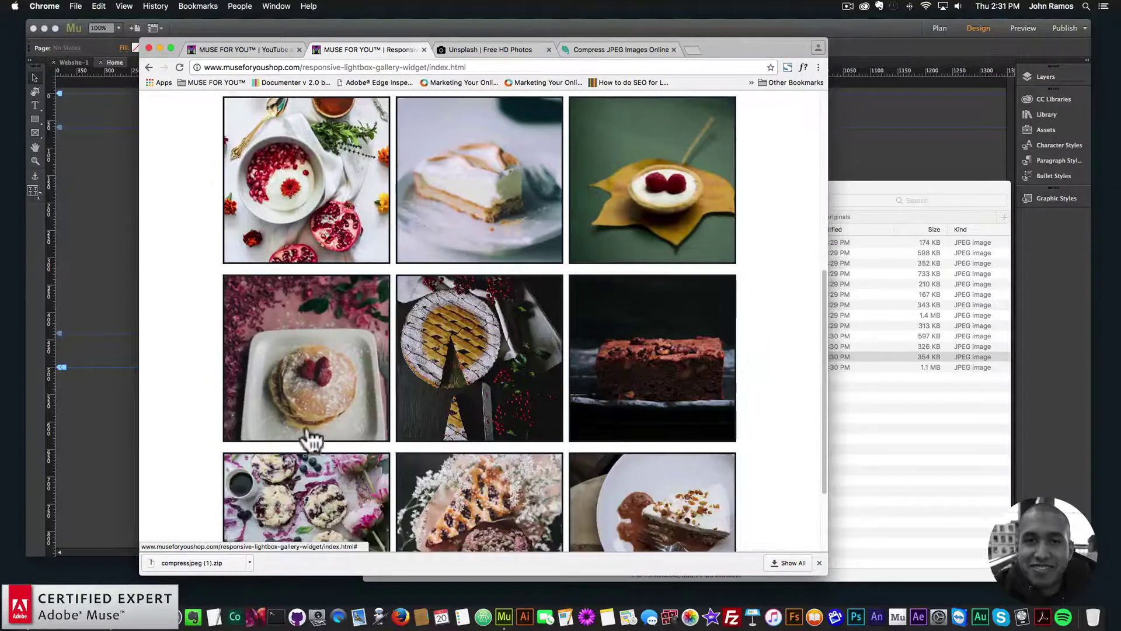
scroll(311, 436, down, 3)
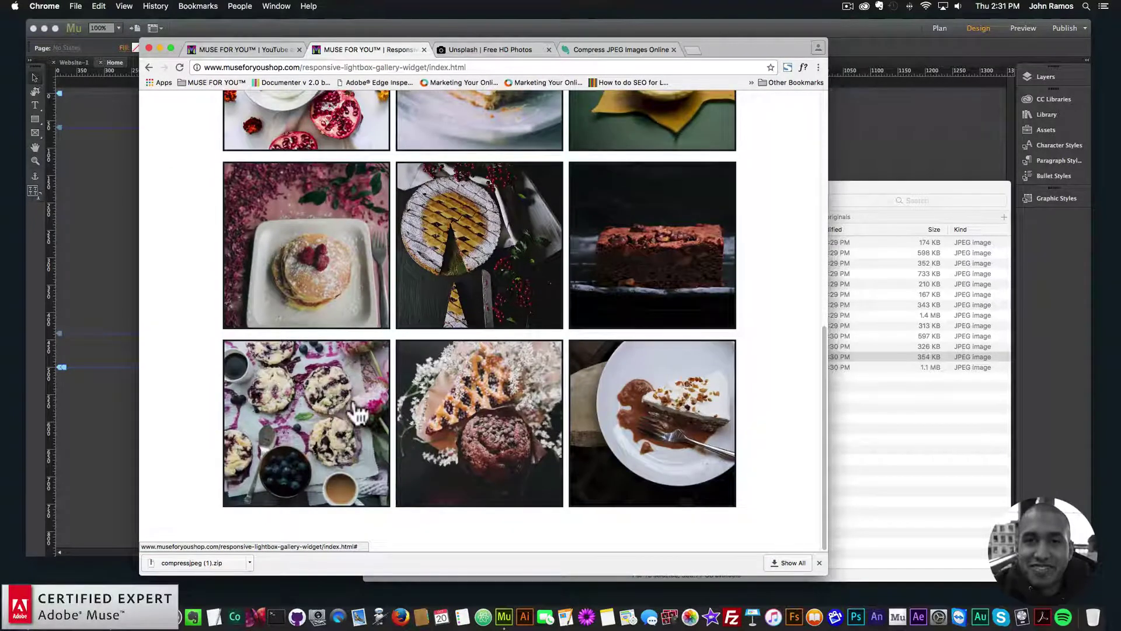
scroll(362, 350, up, 5)
scroll(356, 349, up, 2)
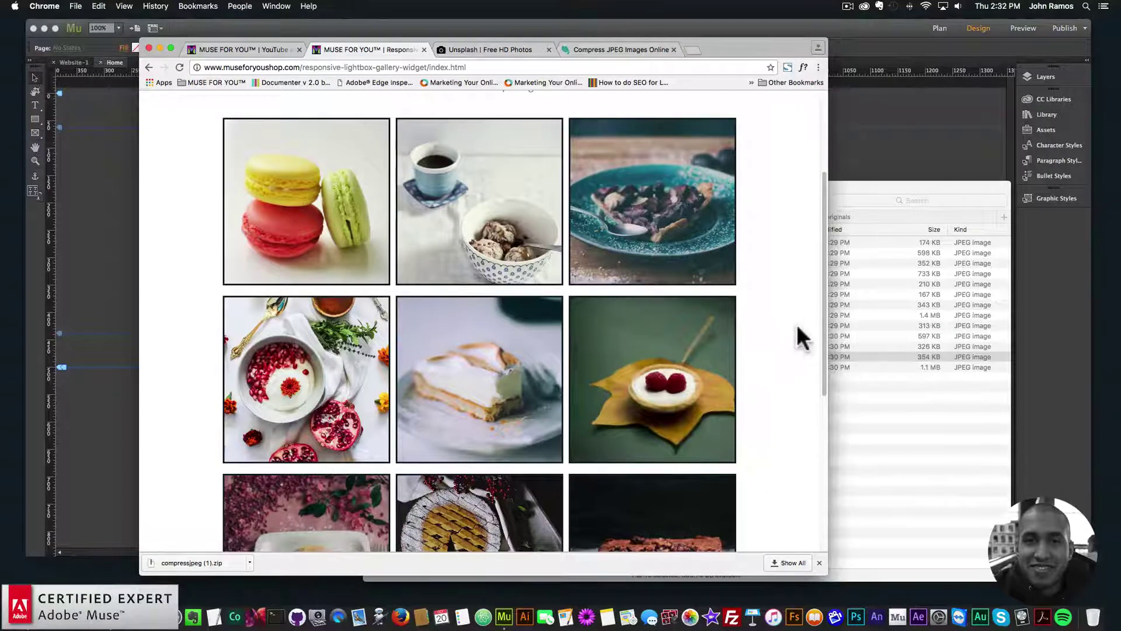
drag(823, 282, 820, 237)
Step: In the Finder, reopen compressjpeg (1) from the images folder, copy all the compressed photos, and clear the selection
click(841, 356)
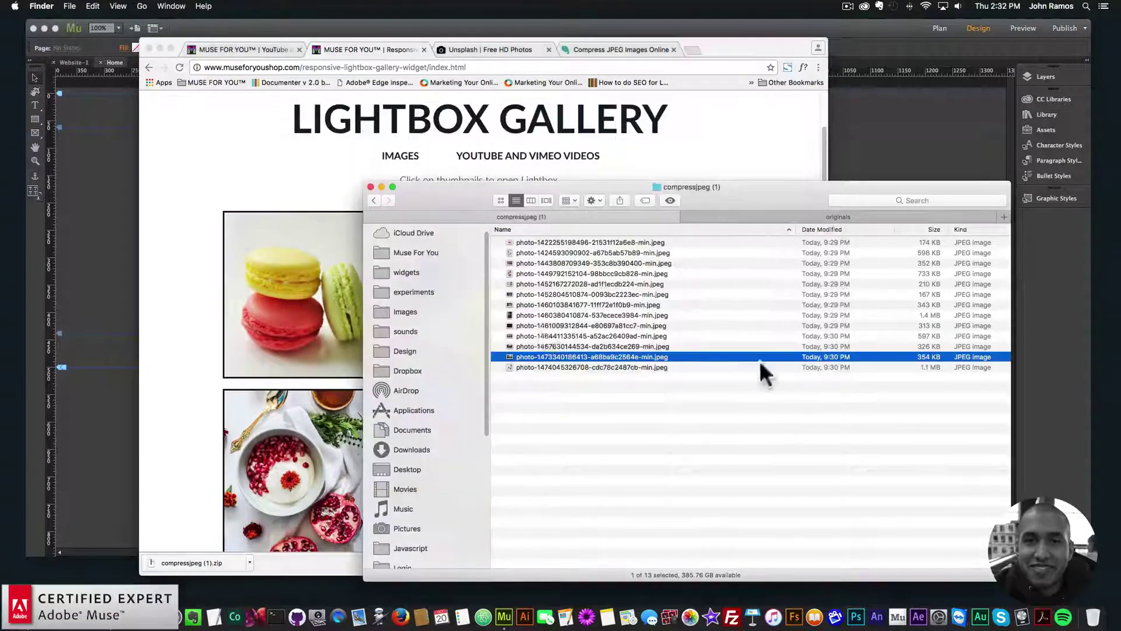
click(374, 200)
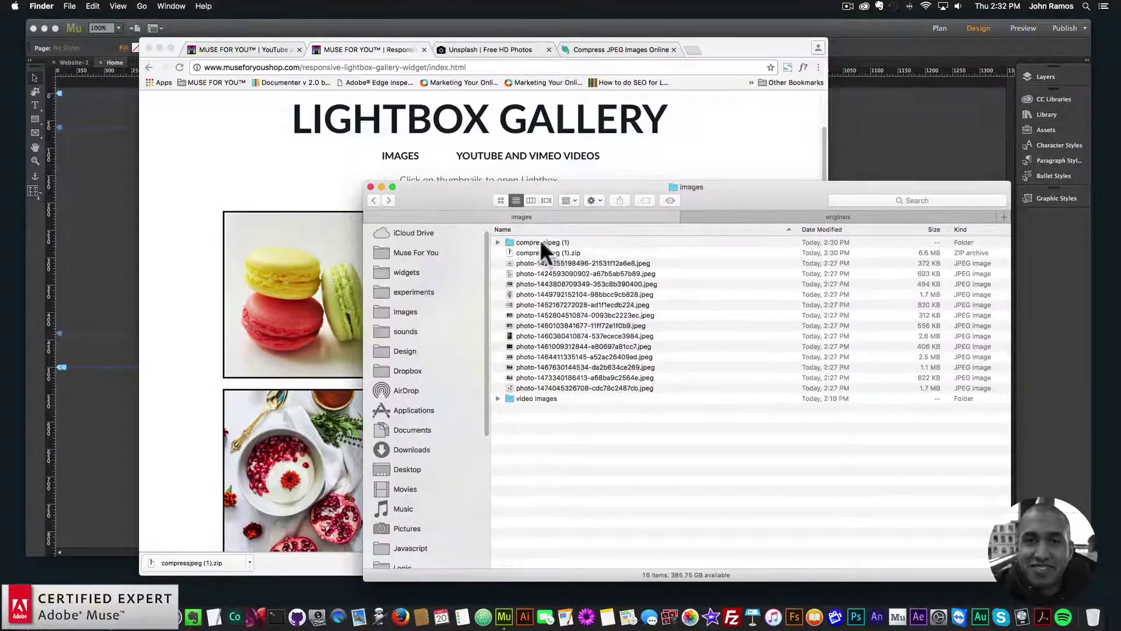
double_click(540, 241)
click(575, 366)
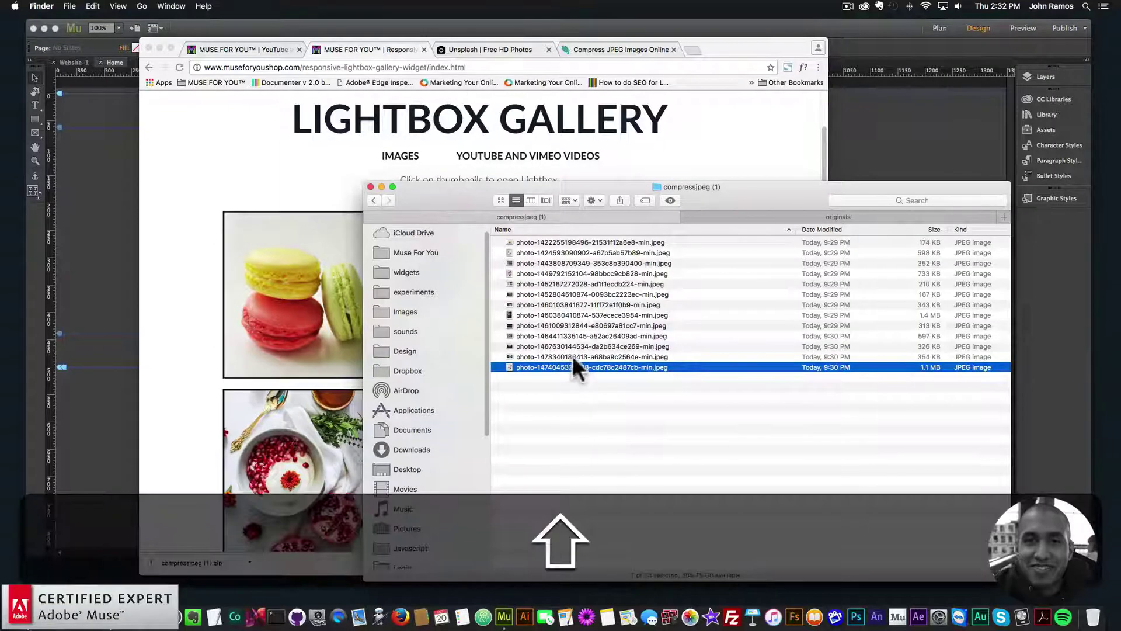
key(super+a)
key(super+c)
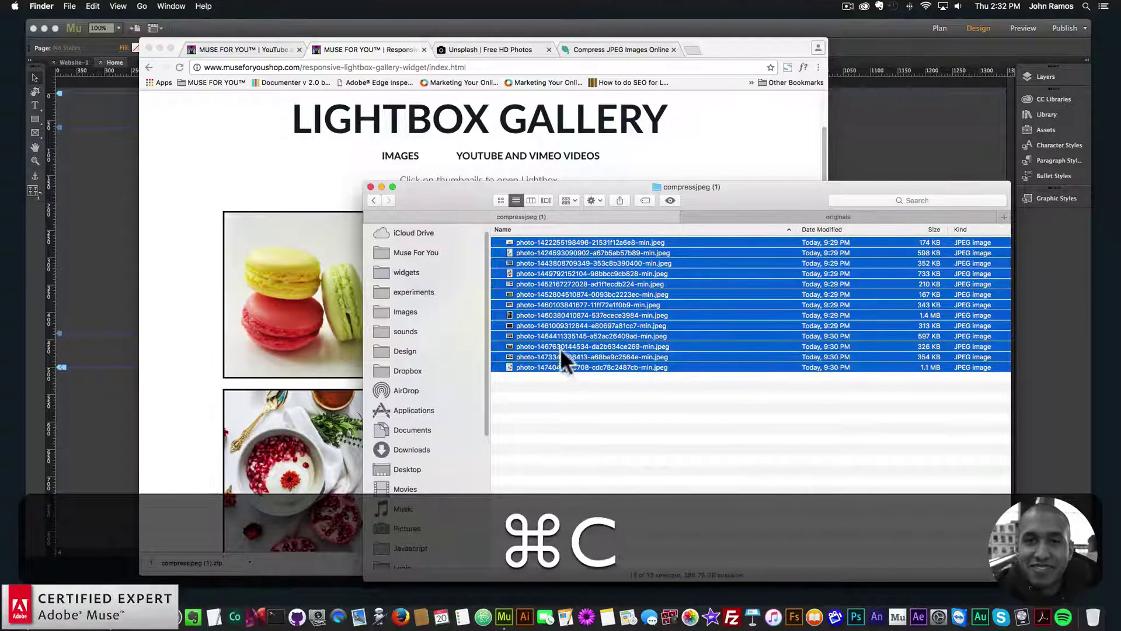
click(630, 259)
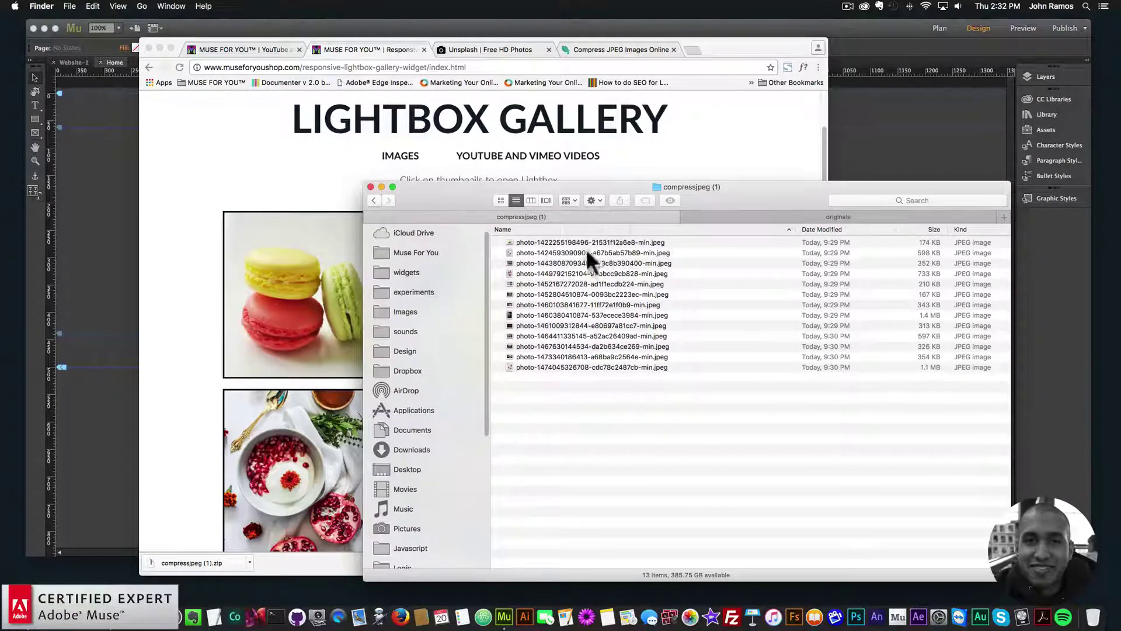
Step: Switch back to the browser and open birme.net in a new tab
click(181, 490)
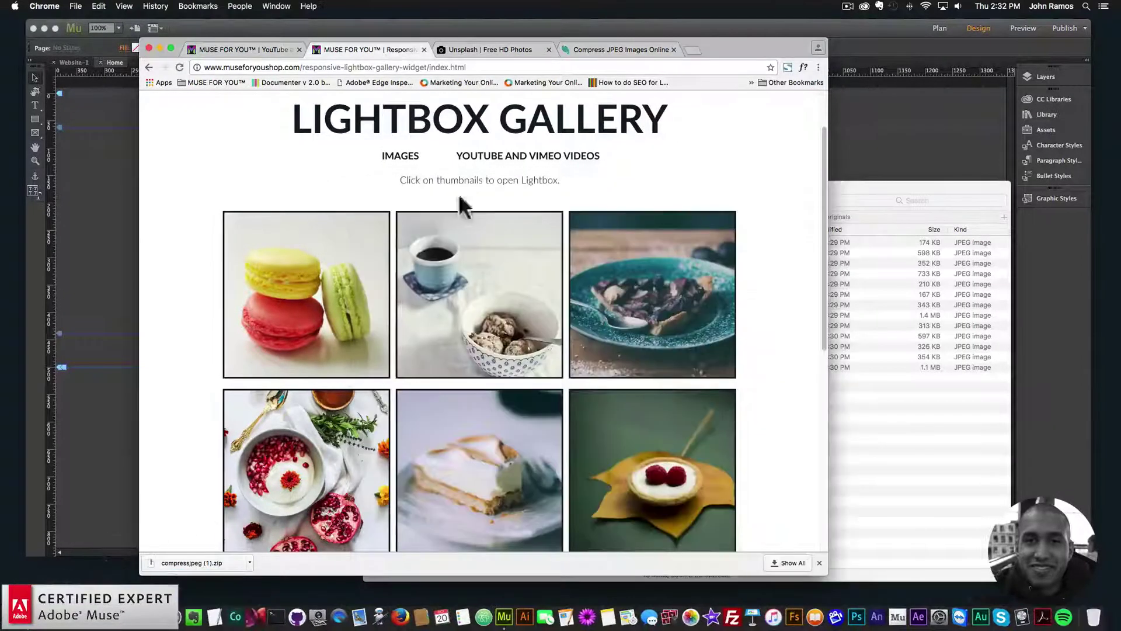
click(688, 50)
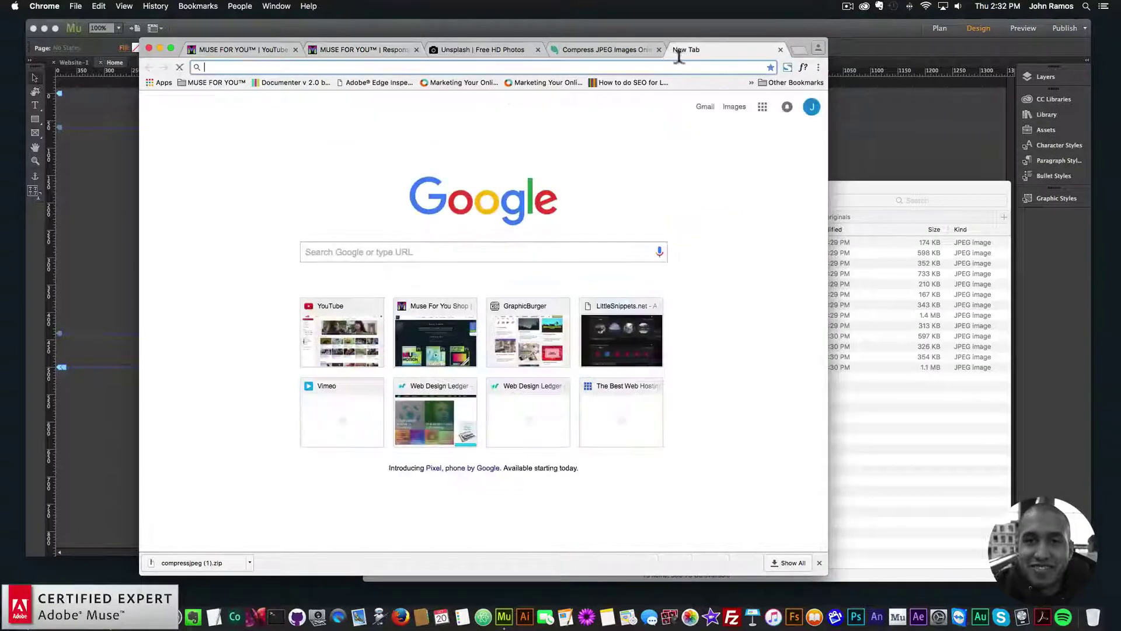
text(birme.net)
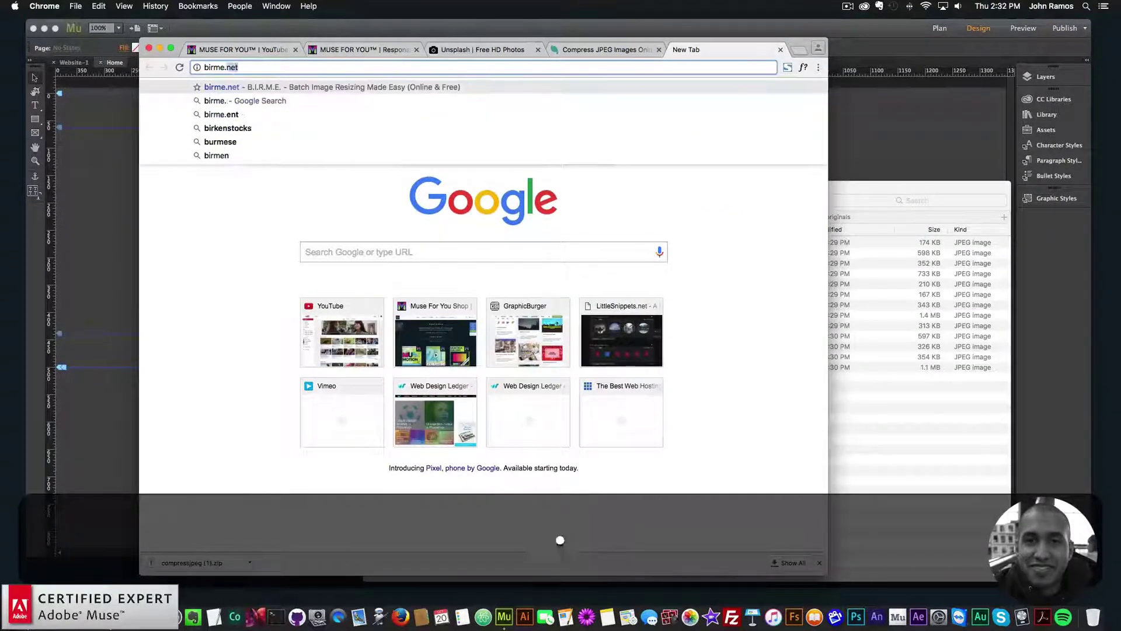
key(Return)
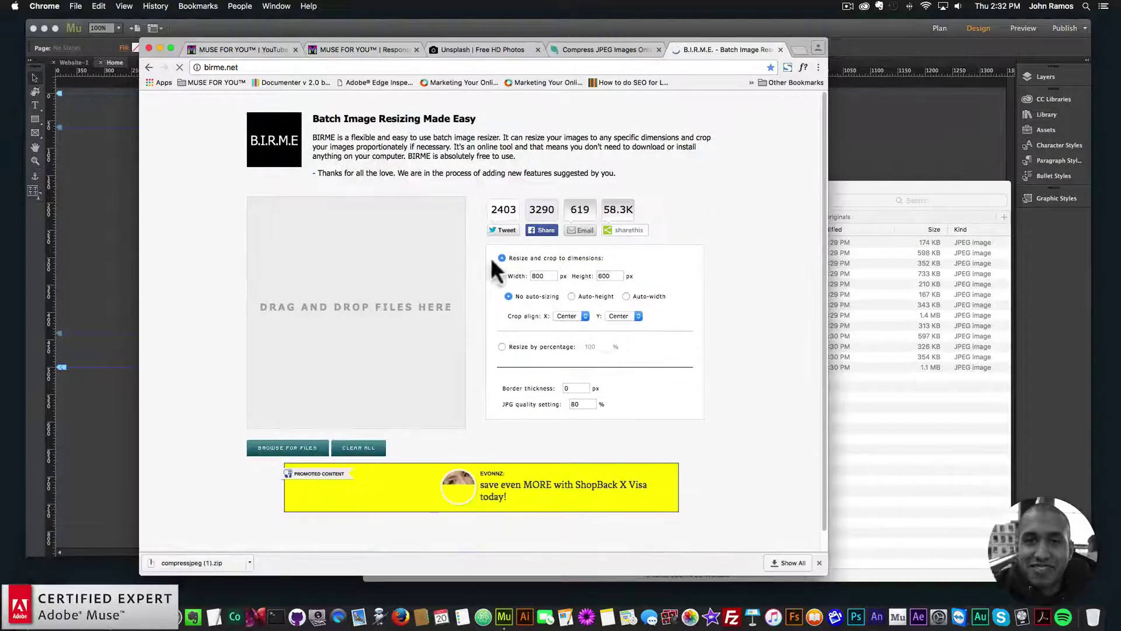
Step: Set the BIRME resize and crop dimensions to 600 px width and 600 px height, with JPG quality at 100%
double_click(537, 276)
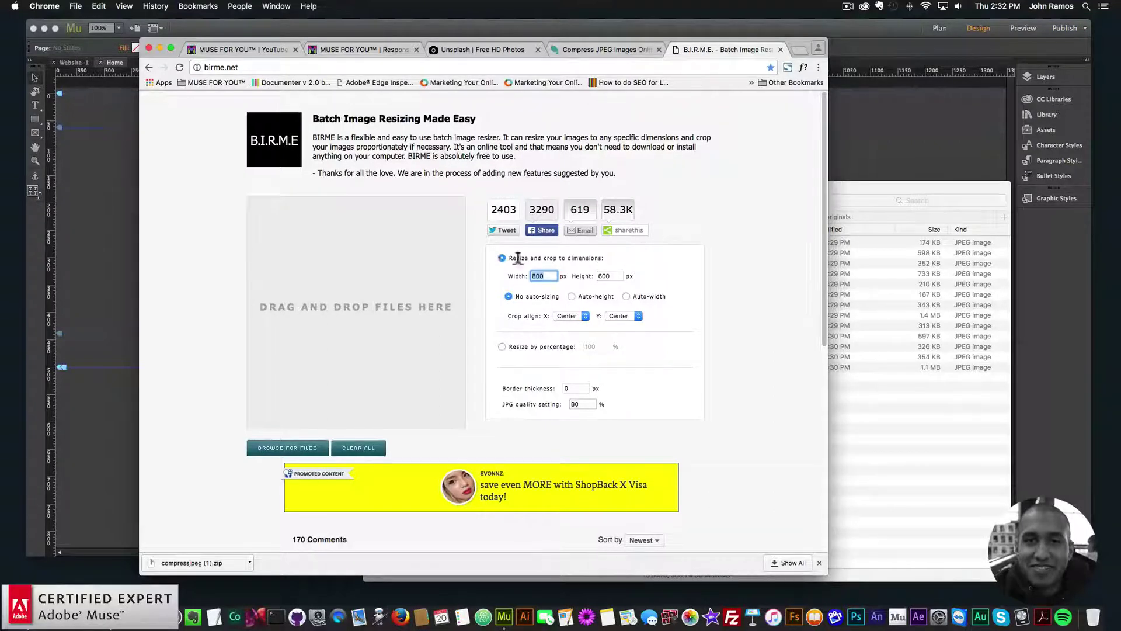
text(800)
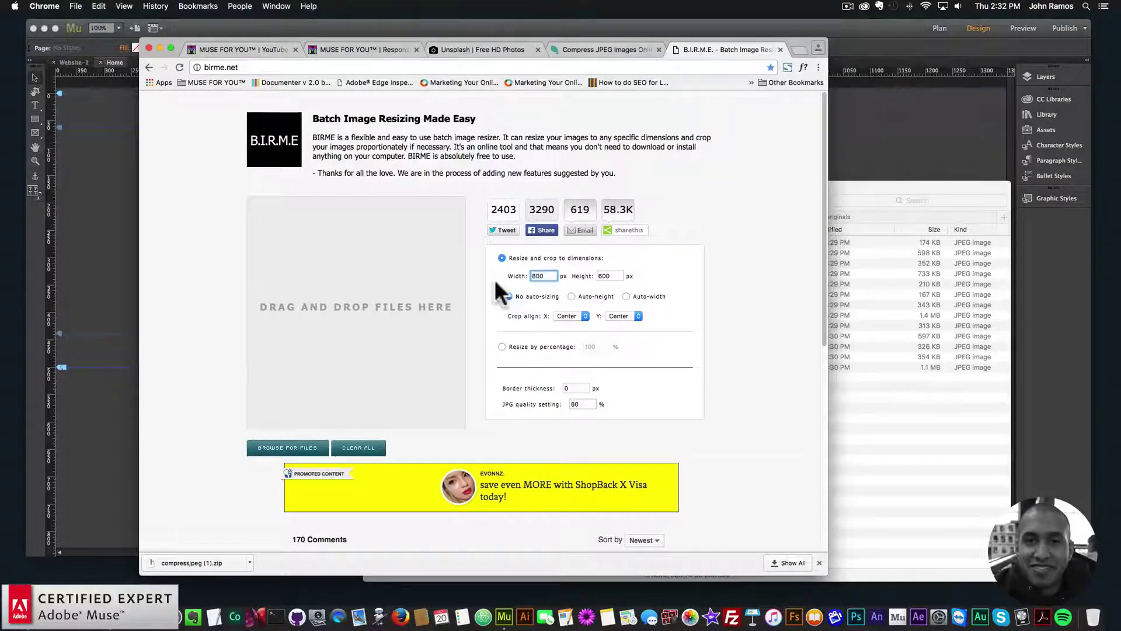
key(super+a)
text(600)
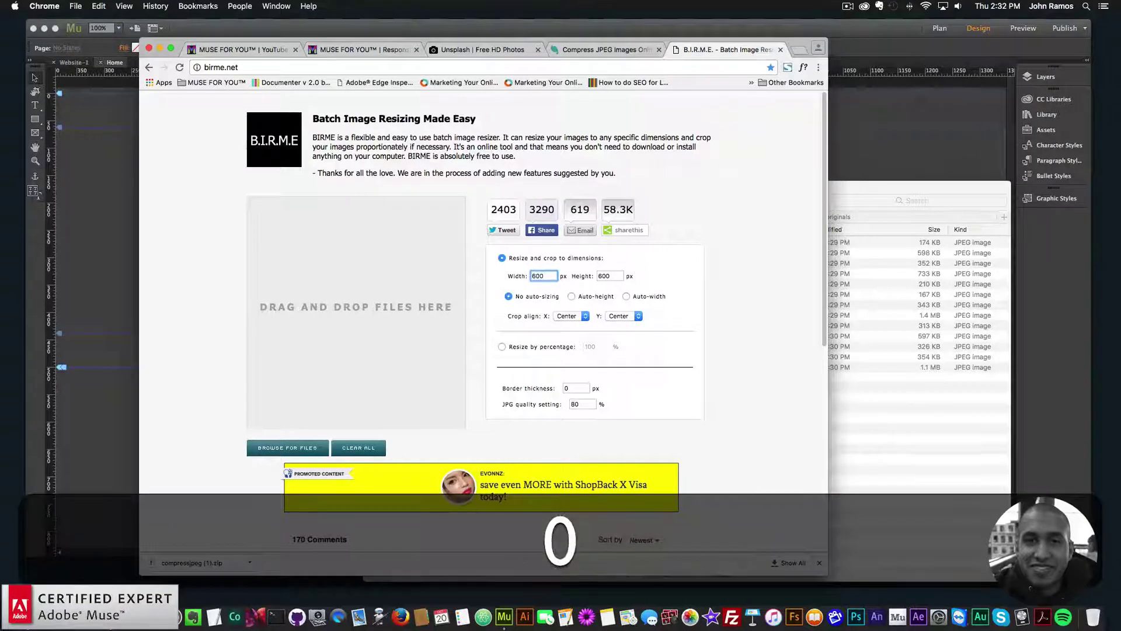
click(605, 275)
key(super+a)
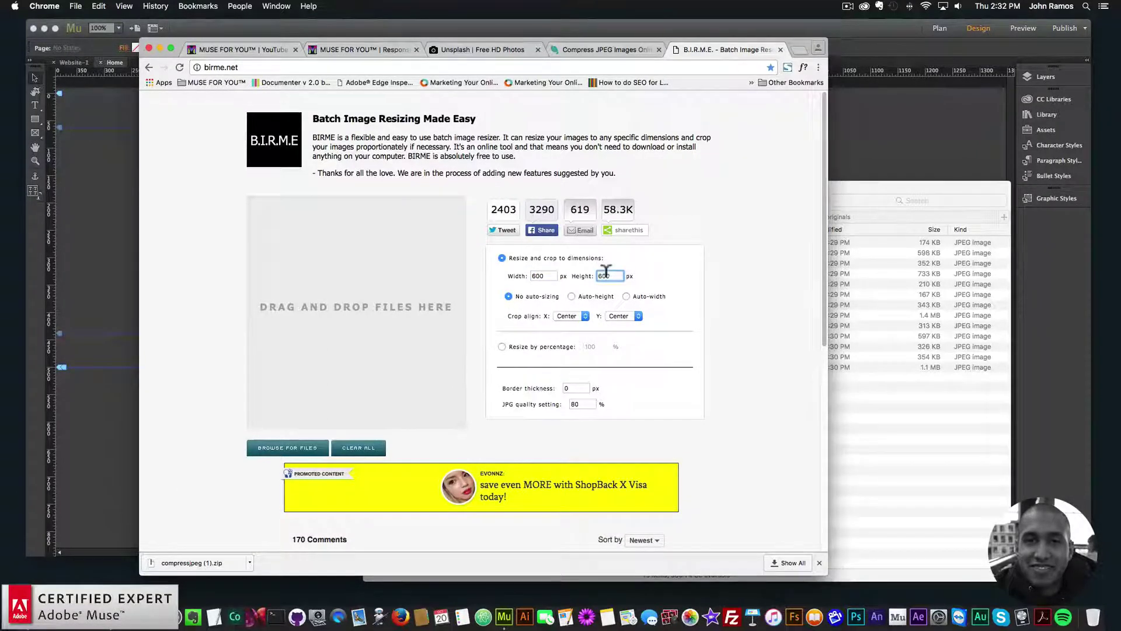
text(800)
click(606, 270)
double_click(575, 404)
text(100)
click(670, 397)
Step: Add all the compressed photos from the Finder's compressjpeg (1) folder to the BIRME drop area and check their crop previews
click(888, 399)
drag(464, 197, 833, 258)
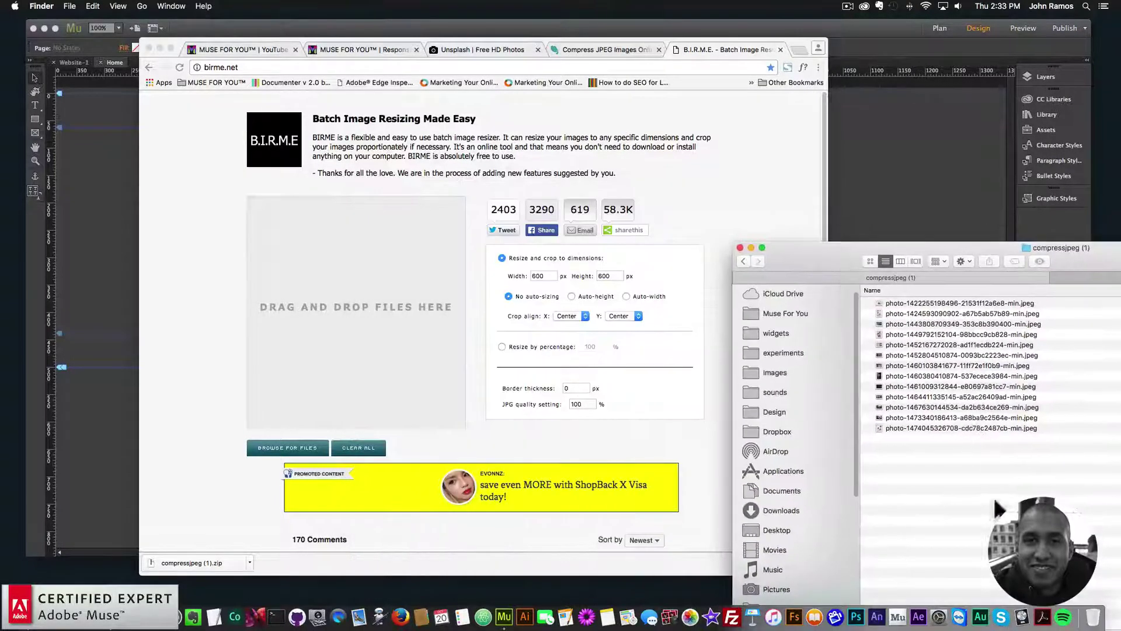
key(super+a)
drag(924, 327, 338, 258)
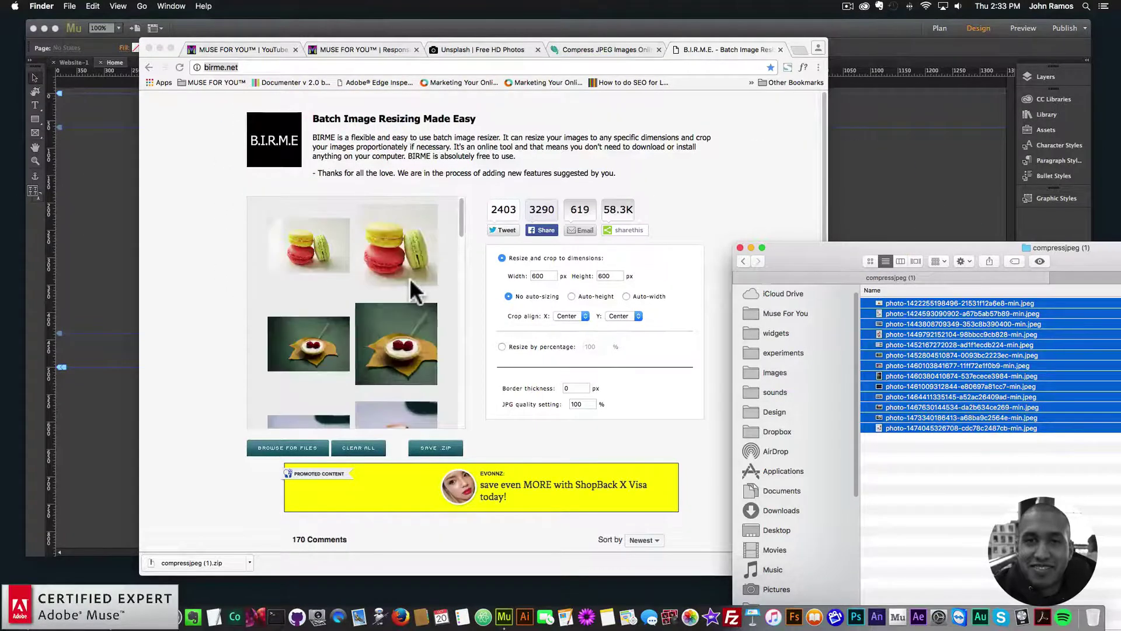
click(460, 206)
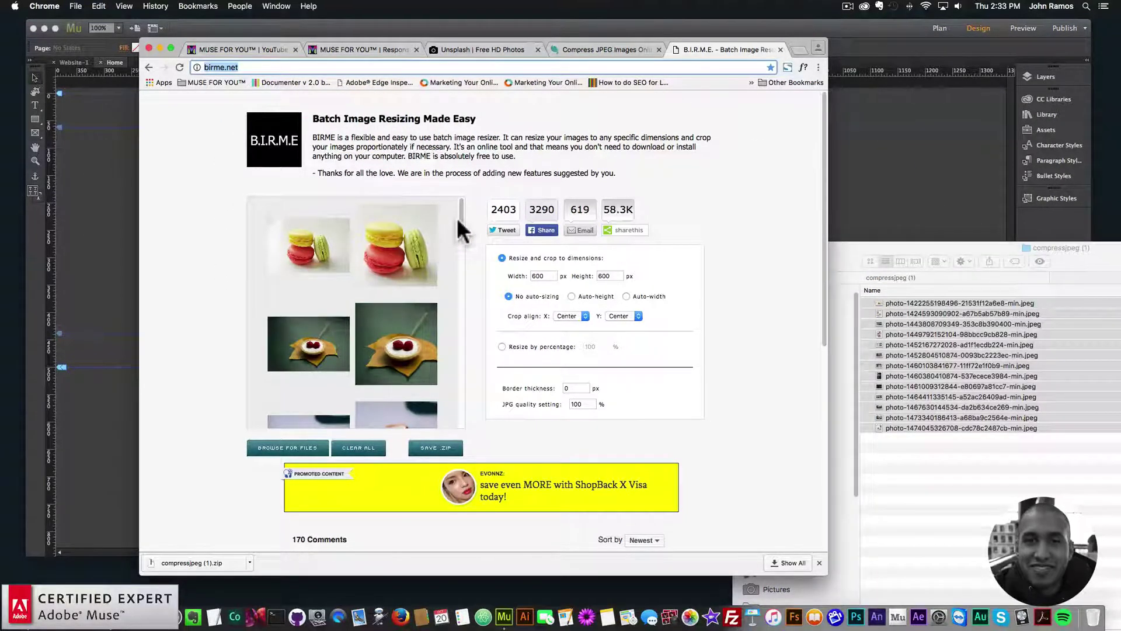
mouse_move(457, 217)
mouse_down()
mouse_move(455, 242)
mouse_move(453, 205)
mouse_up()
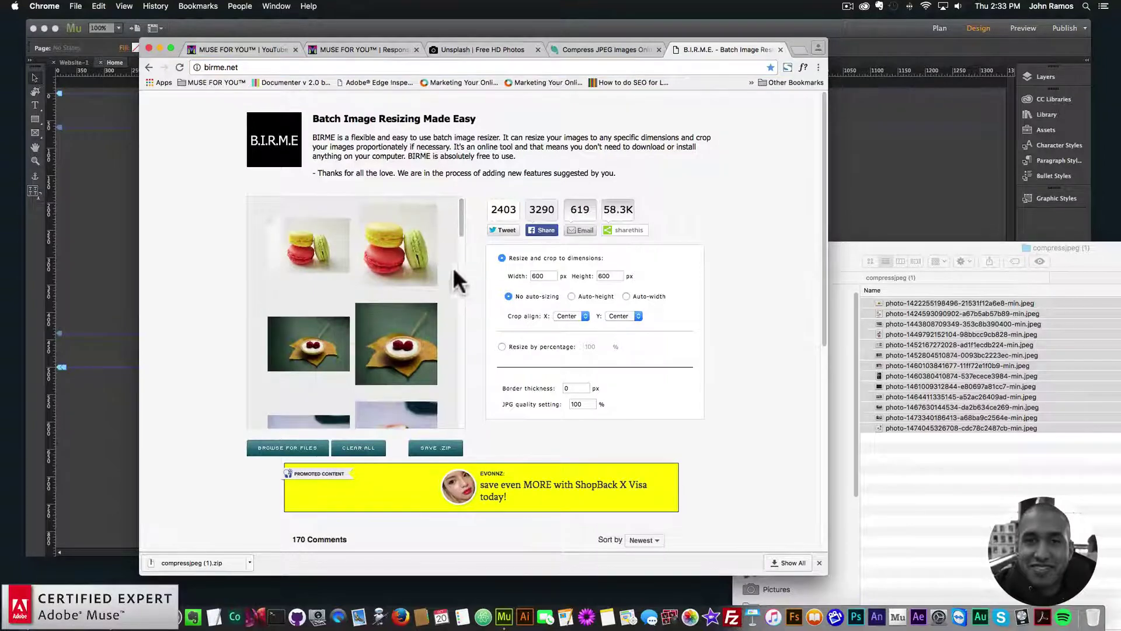
Step: Bring the Finder window into full view, return to the images folder, and create a new folder named thumbnails
drag(1022, 244, 678, 171)
click(410, 191)
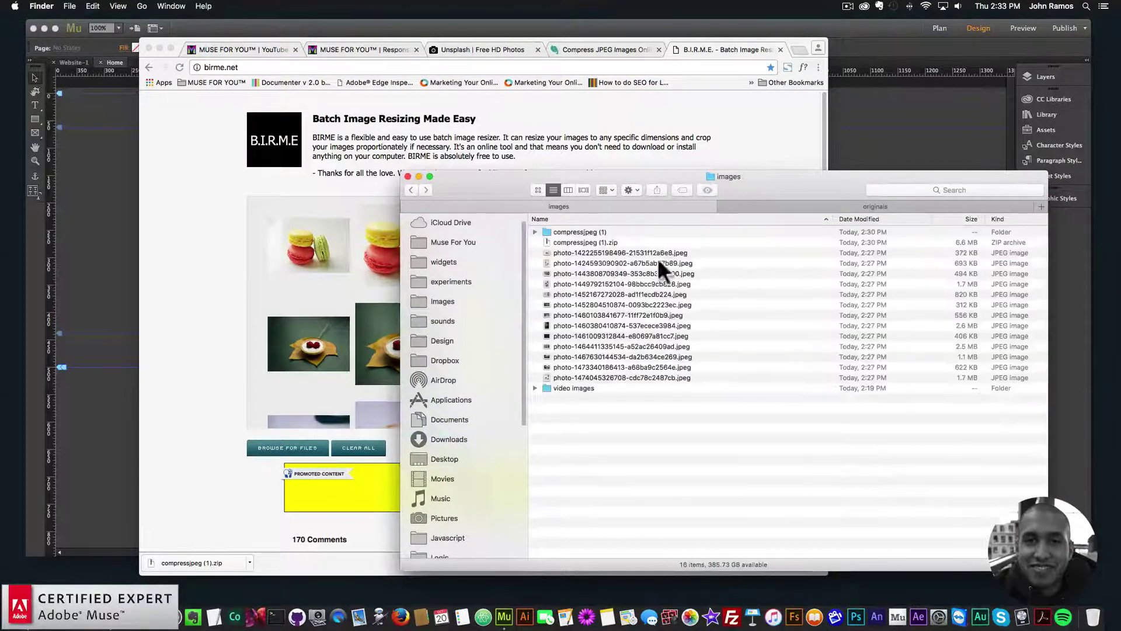
right_click(575, 413)
click(582, 418)
text(thumbnai)
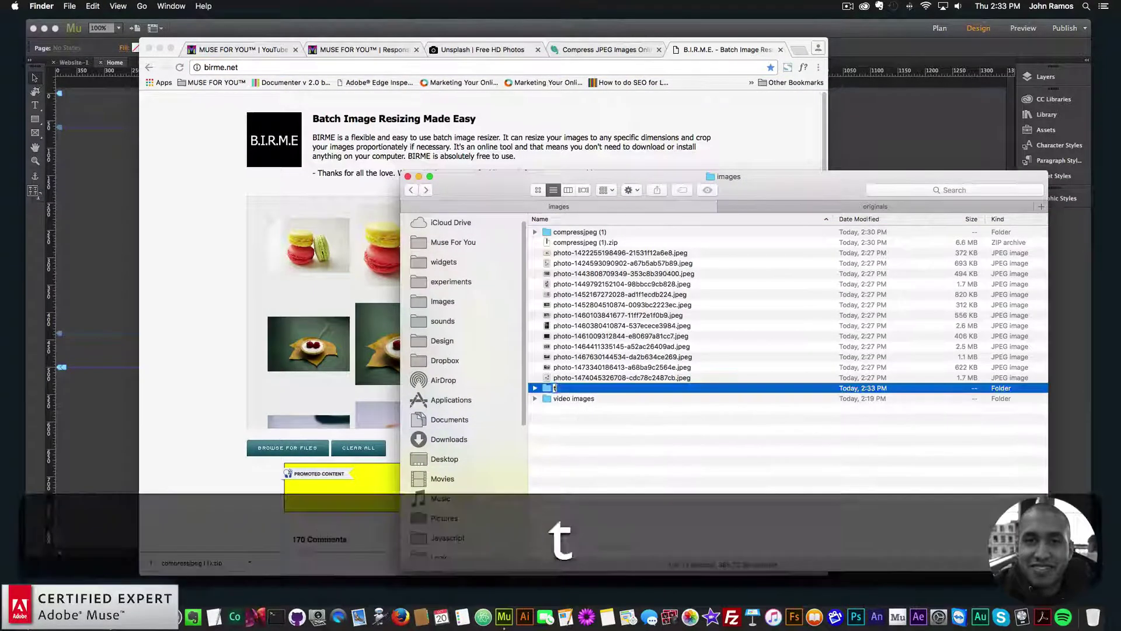
key(BackSpace)
key(BackSpace)
text(ails)
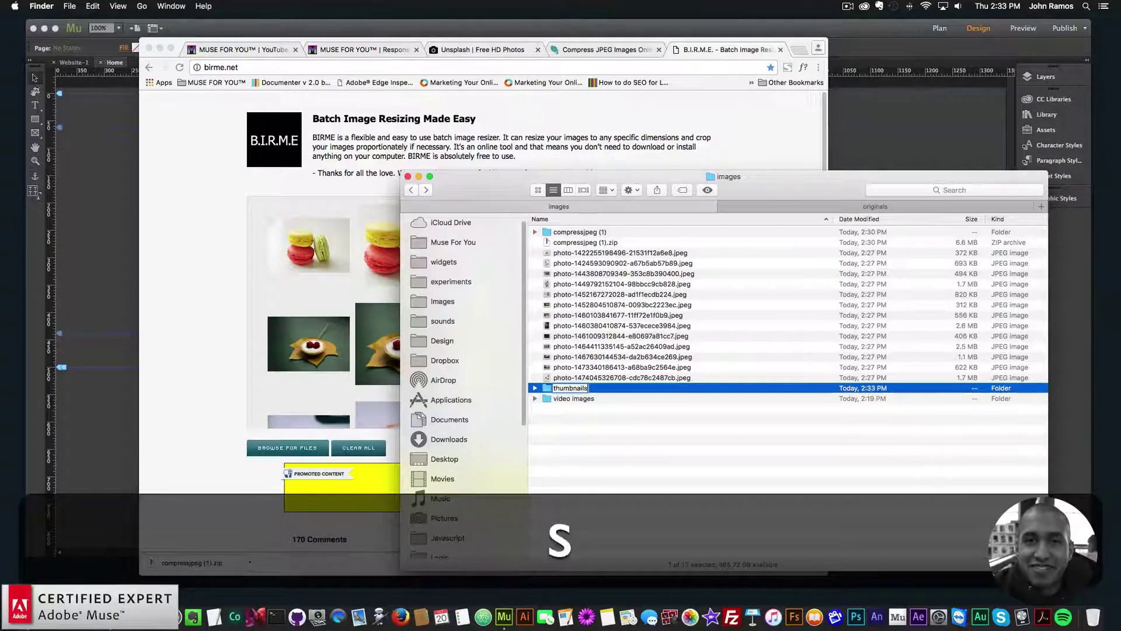
key(Return)
click(586, 425)
Step: Save the resized BIRME photos as a zip archive, and bring the Finder's images folder back to the front
click(199, 375)
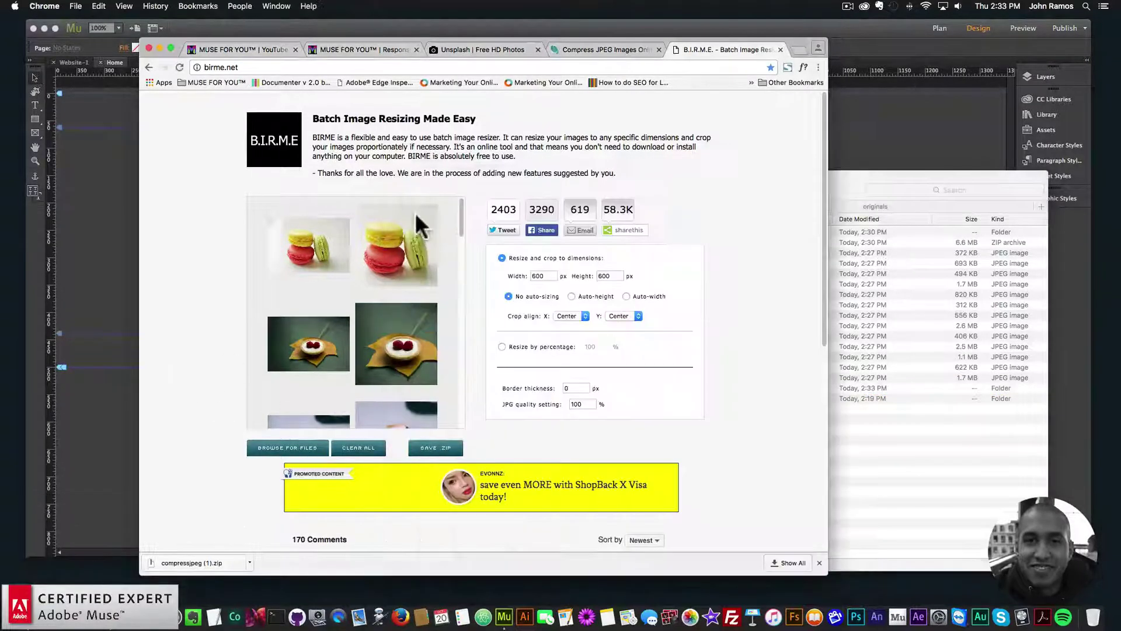
drag(458, 222, 449, 190)
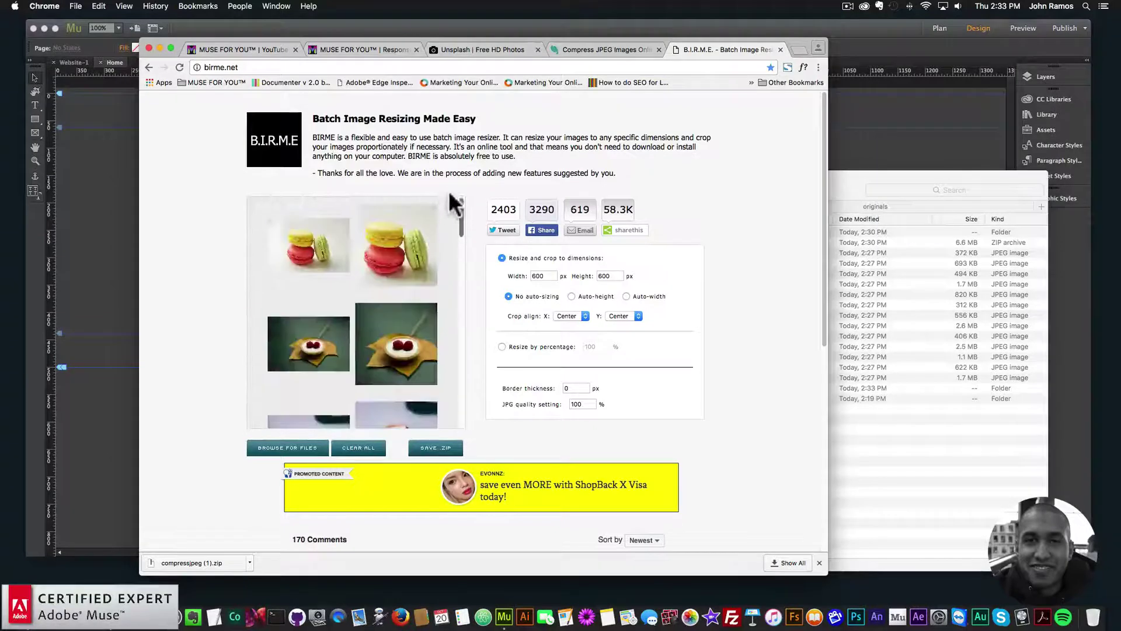
click(435, 451)
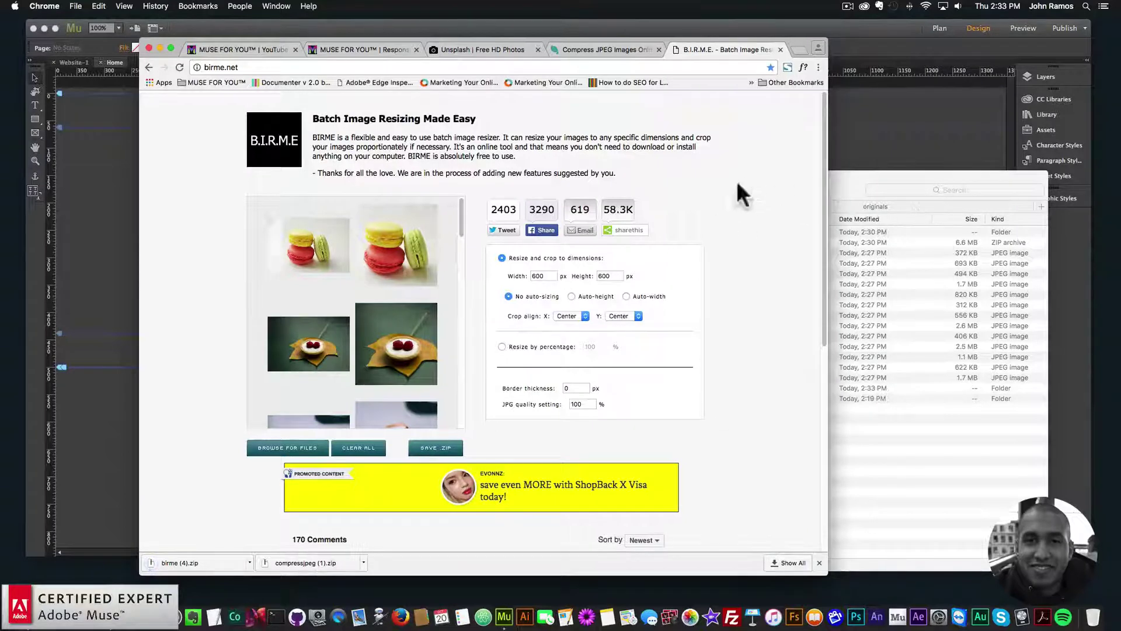
click(889, 174)
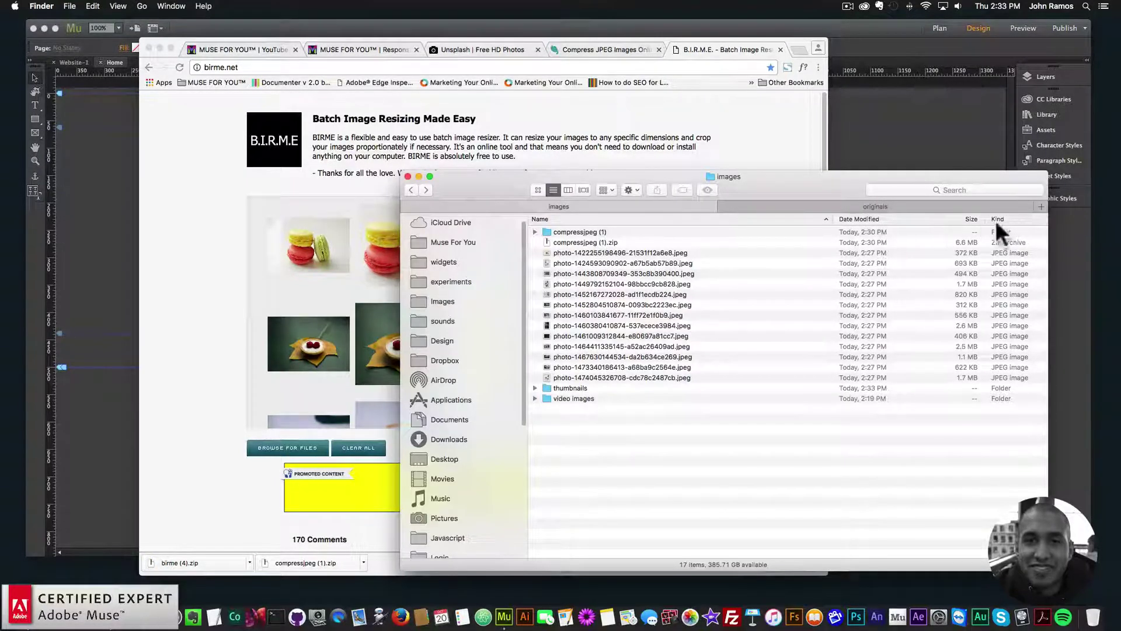
Step: Move the downloaded birme (4).zip archive from the images folder into the thumbnails folder, and open thumbnails
click(573, 232)
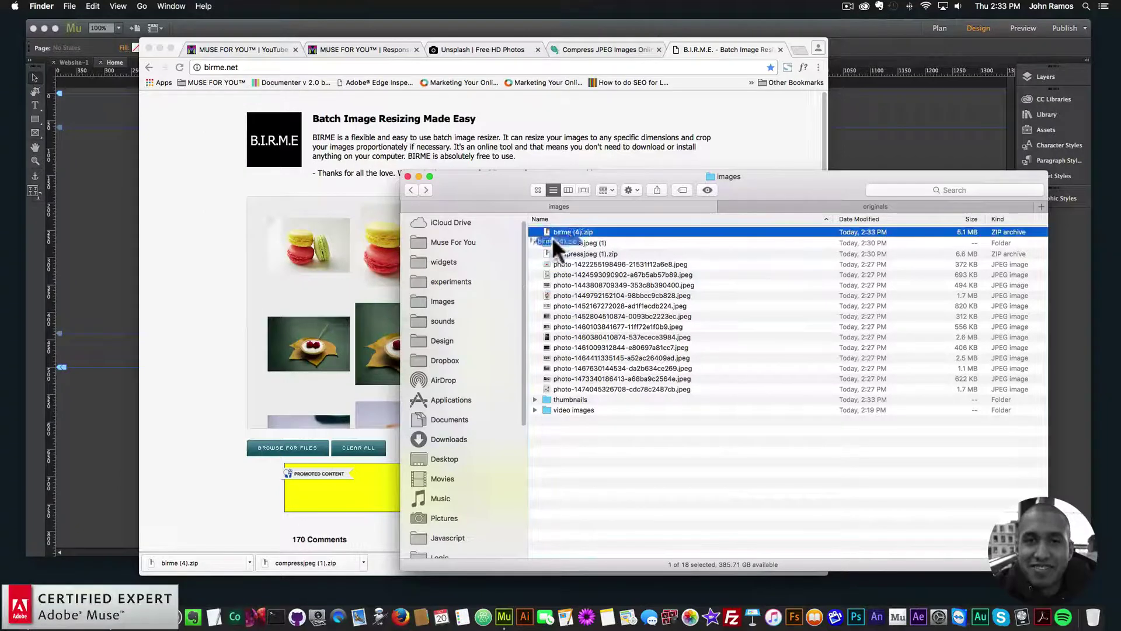
drag(562, 232, 566, 400)
click(620, 325)
double_click(571, 387)
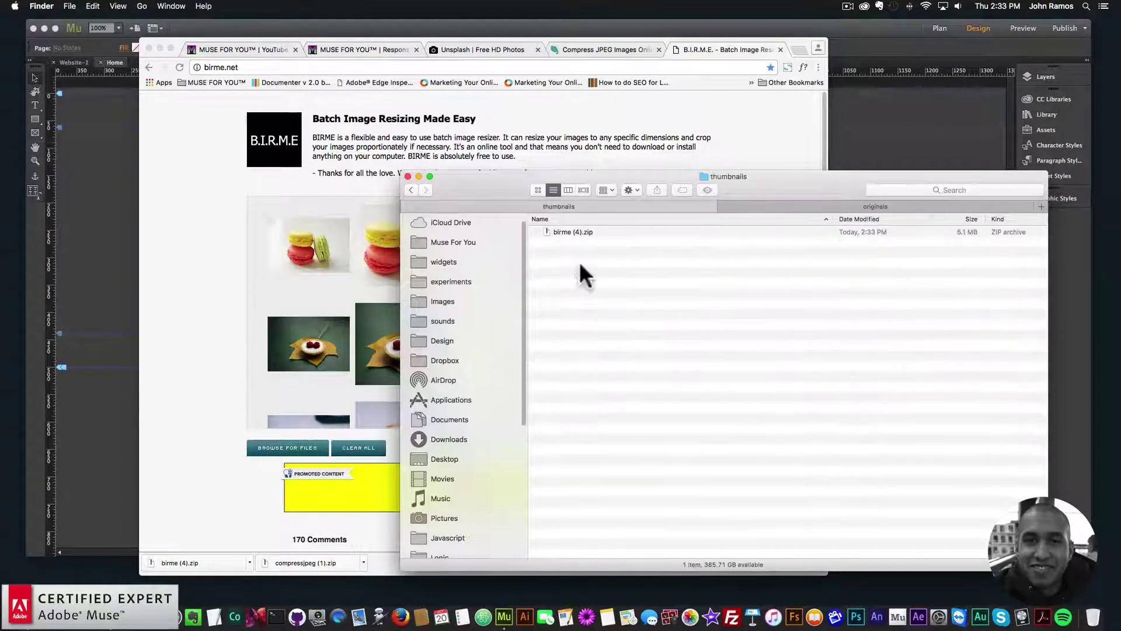
Step: Extract the birme (4).zip archive and open the extracted birme (4) folder
click(562, 237)
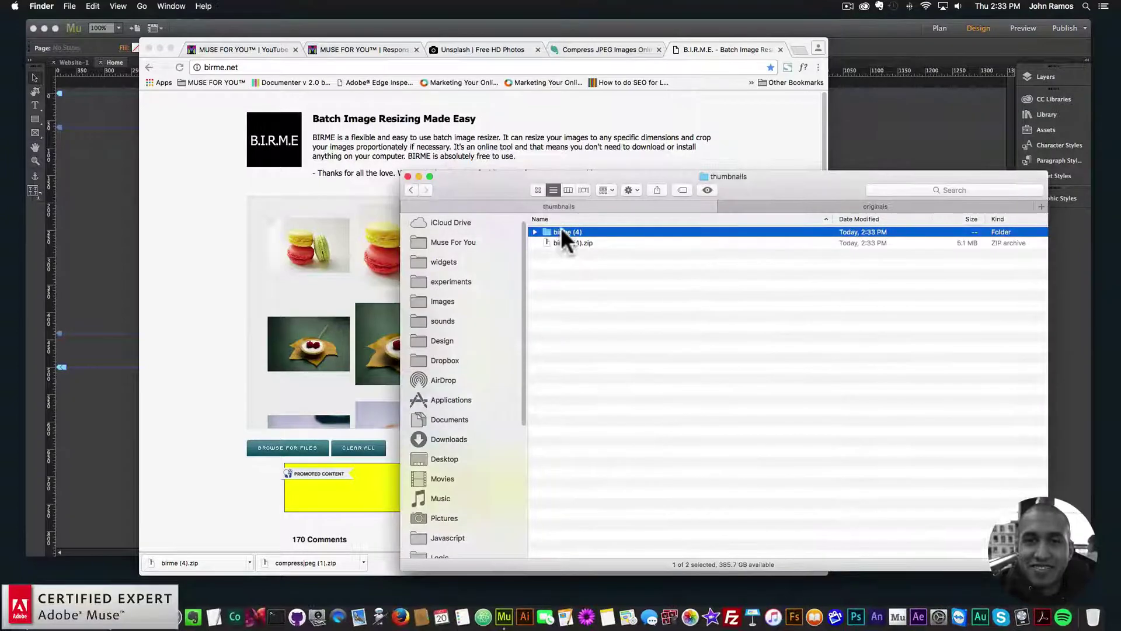
double_click(560, 232)
drag(683, 438, 620, 244)
Step: Examine the file sizes of the resized JPEG thumbnails in the birme (4) folder
click(986, 232)
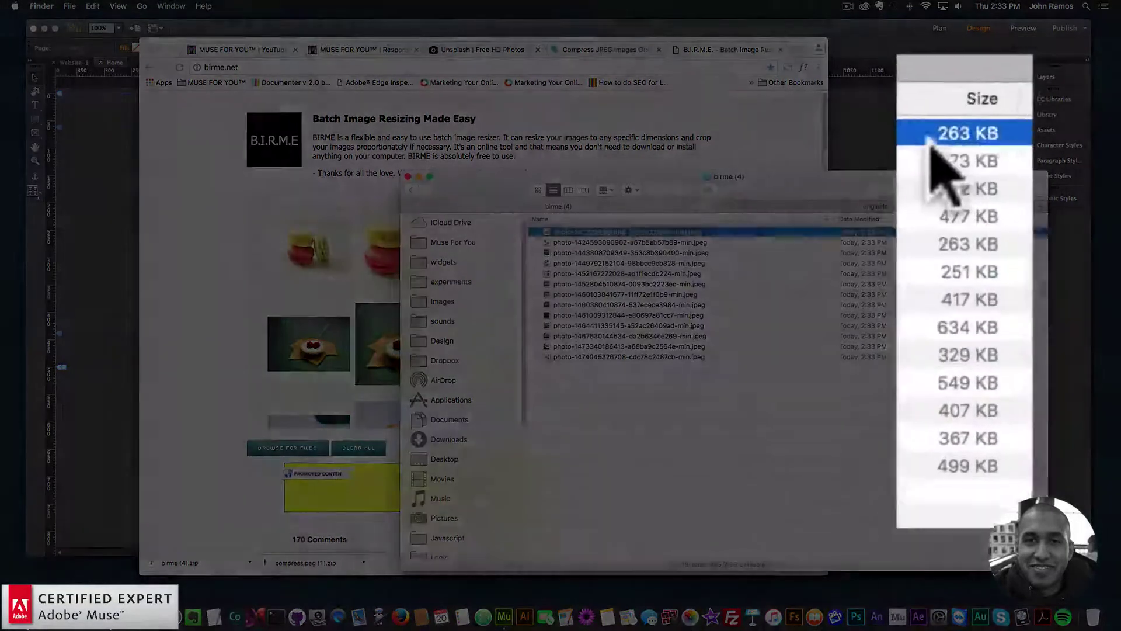
key(Down)
key(Down)
key(Down)
key(Down)
key(Down)
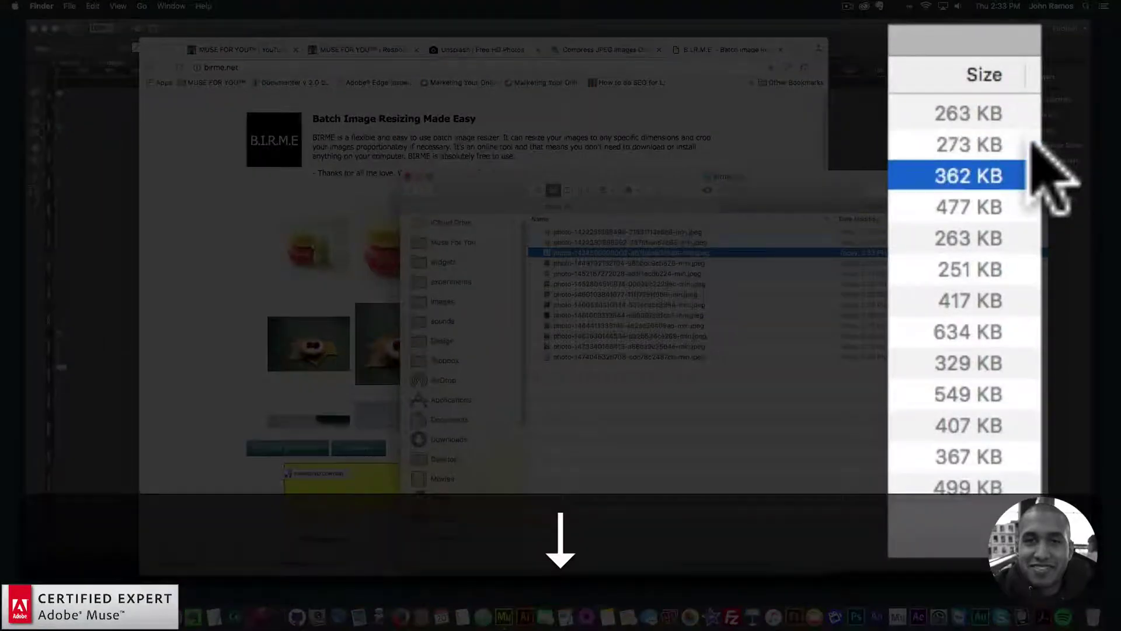
key(Down)
key(Up)
key(Down)
key(Down)
key(Down)
key(Down)
key(Down)
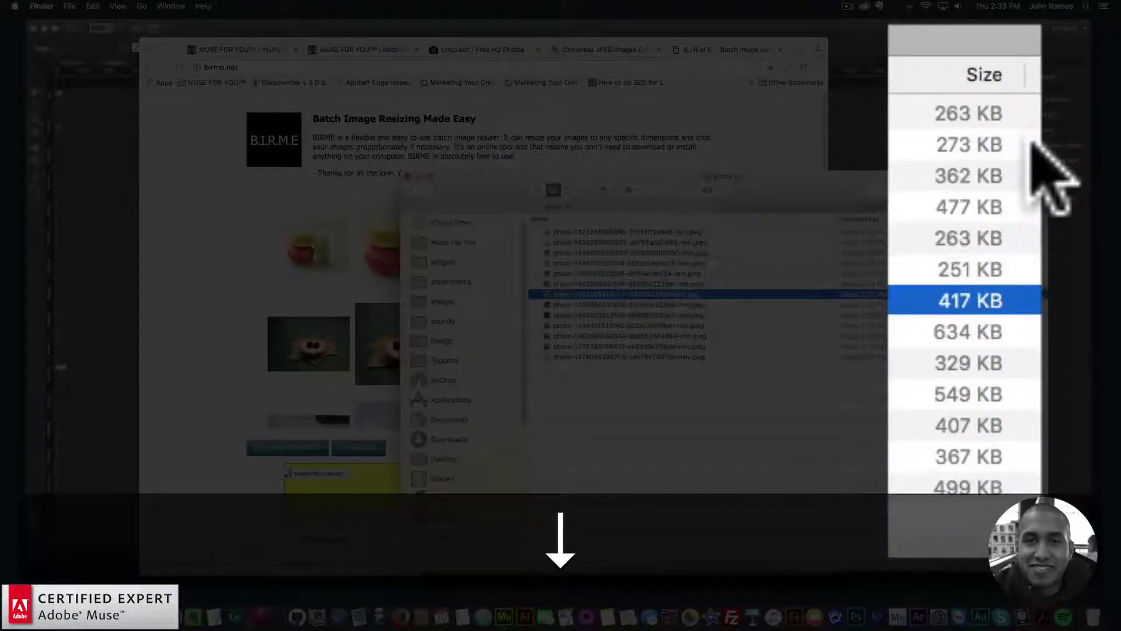
key(Down)
key(Down)
key(Up)
key(Up)
key(Up)
key(Up)
key(Up)
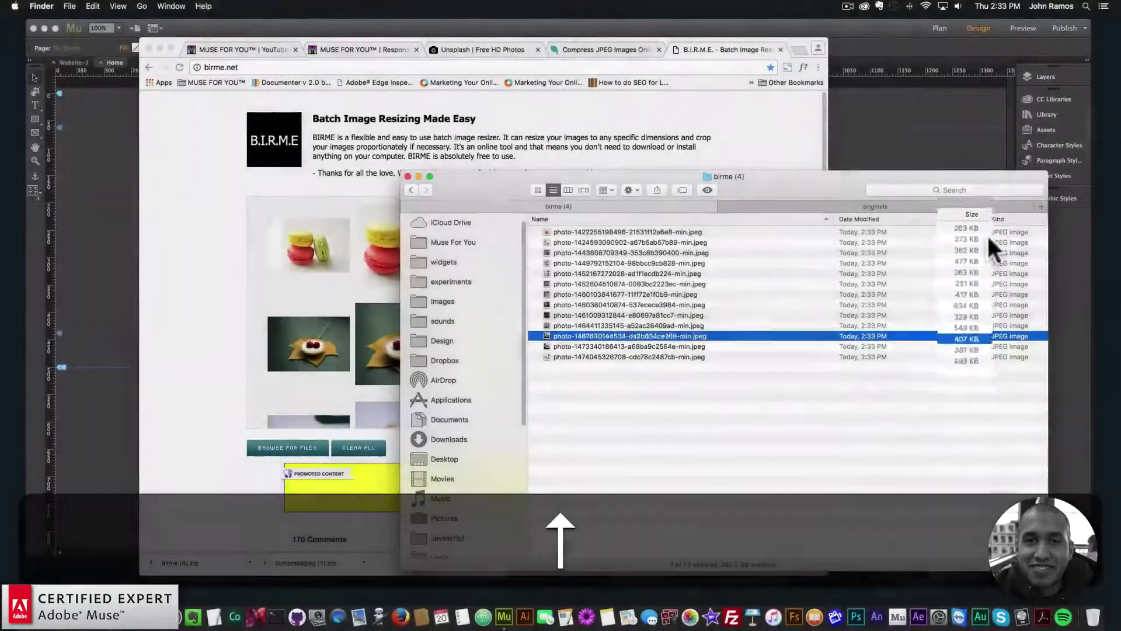
key(Up)
key(Up)
key(Up)
key(Up)
key(Up)
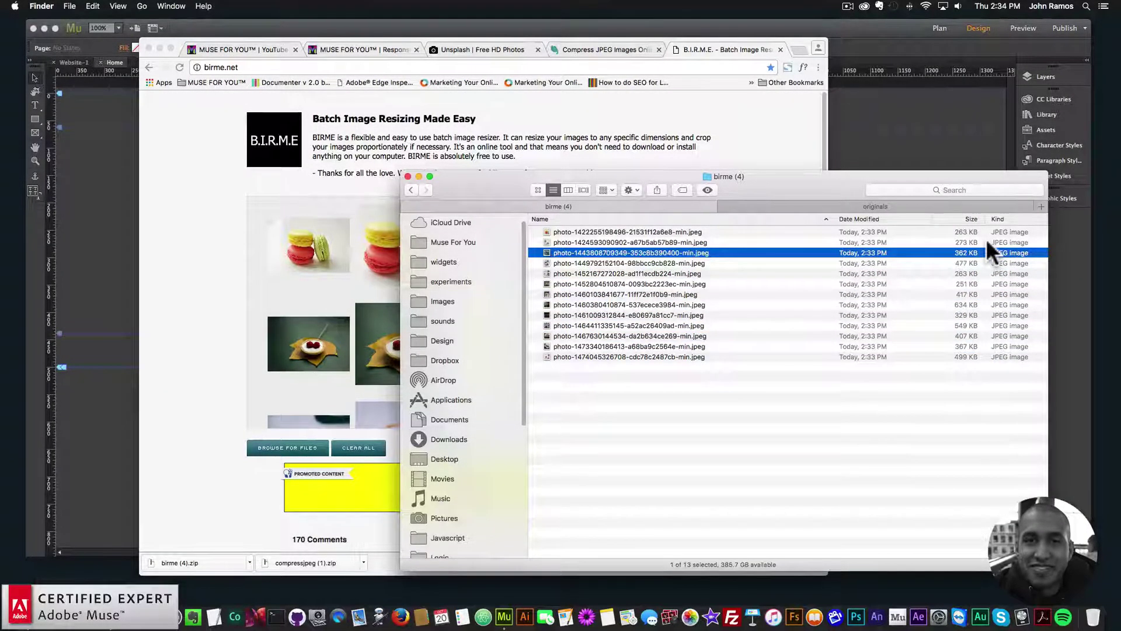
key(Down)
key(Down)
key(Down)
key(Down)
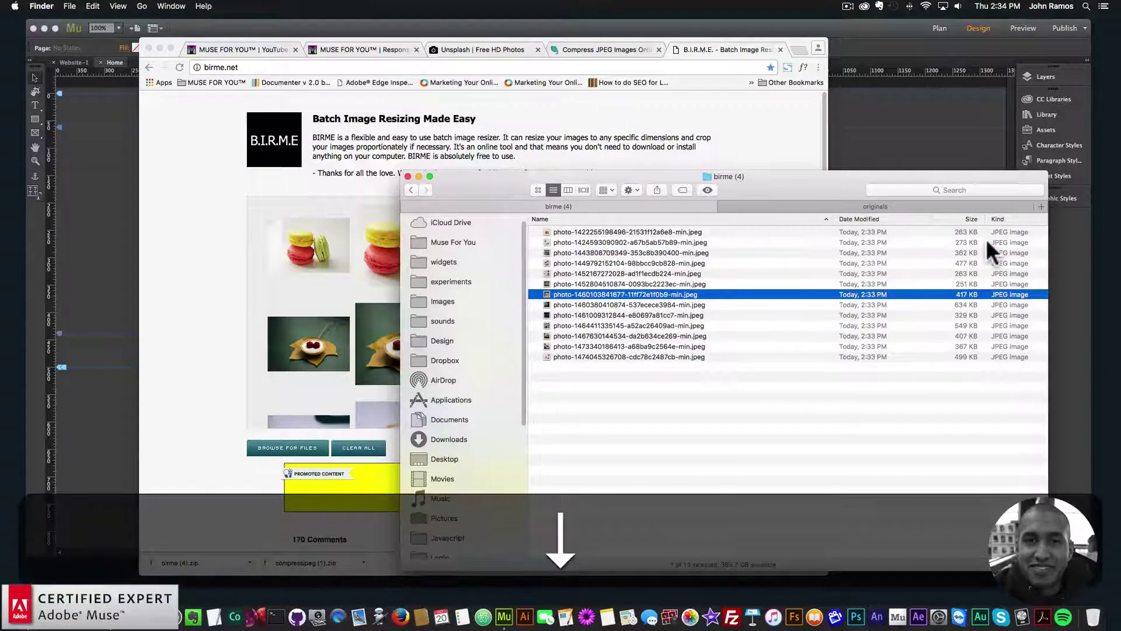
click(697, 401)
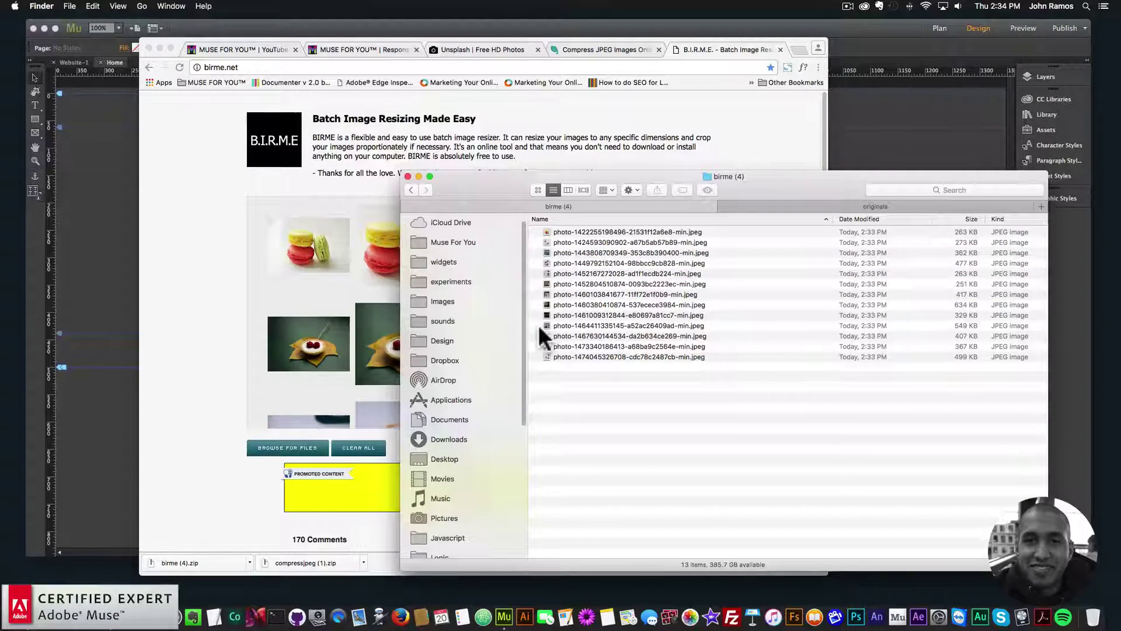
Step: Switch to the BIRME page in Chrome and review the available horizontal and vertical crop alignment options
click(141, 175)
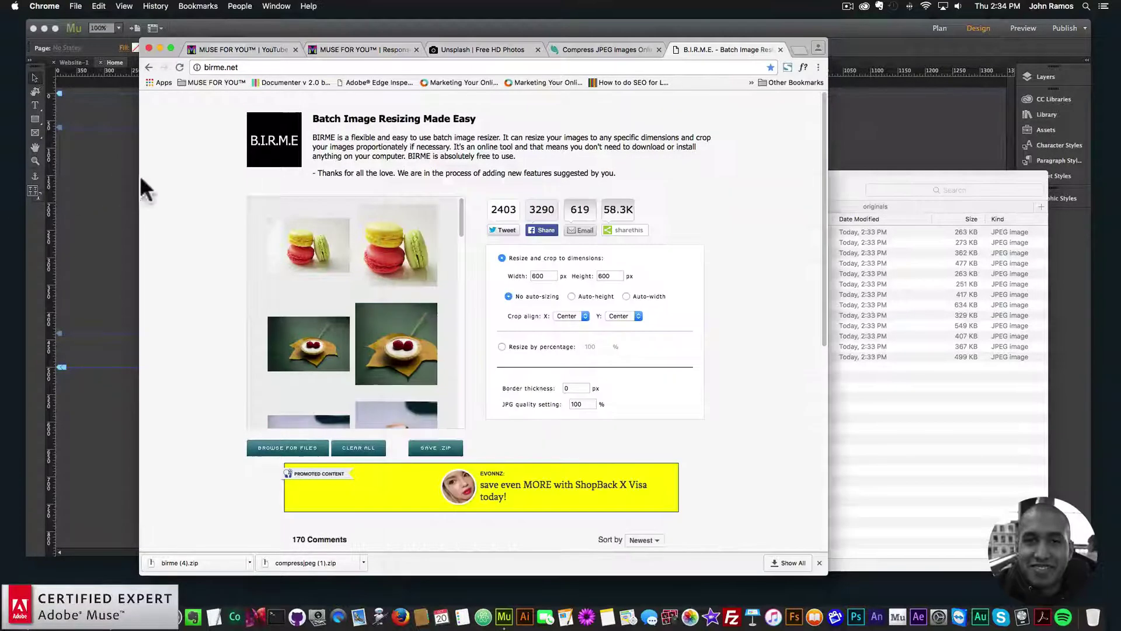
click(731, 261)
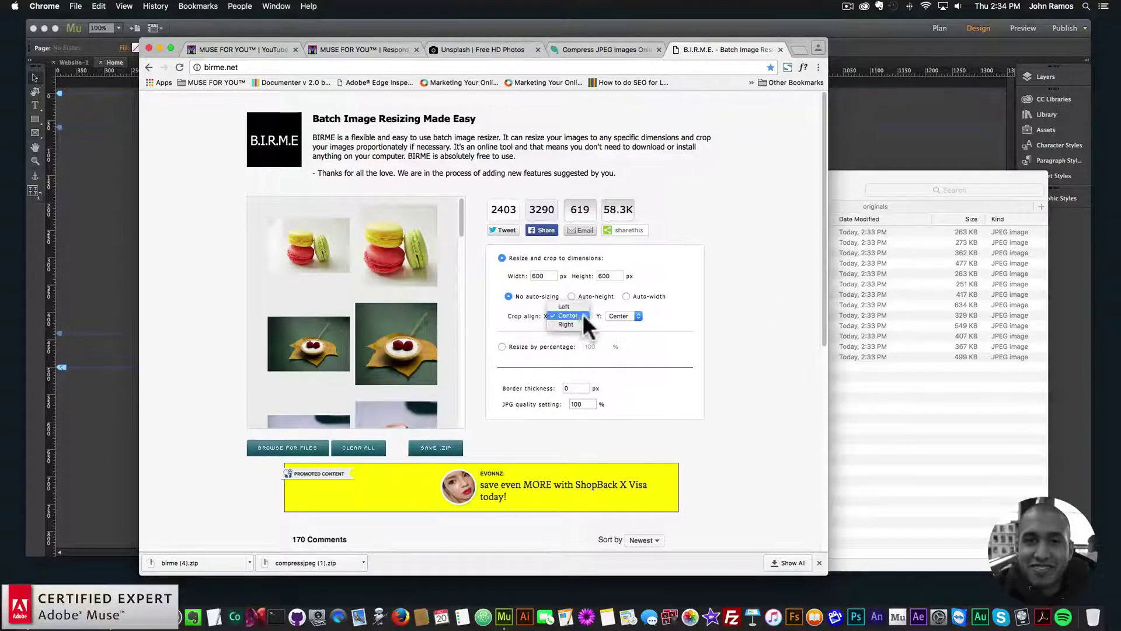
click(564, 315)
click(623, 316)
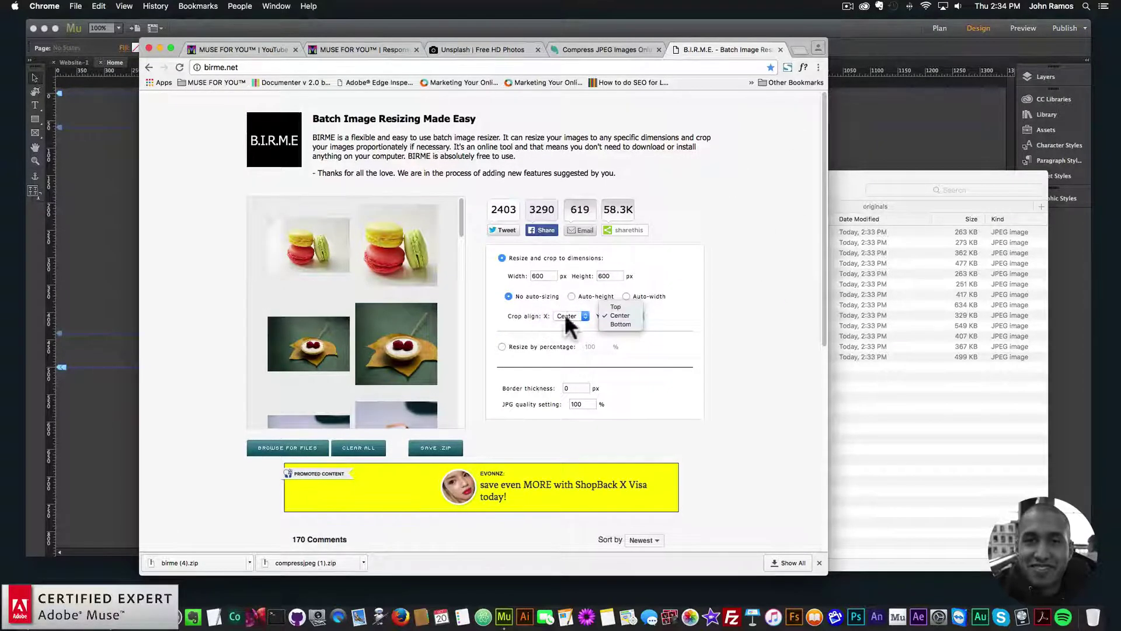
click(610, 315)
click(566, 315)
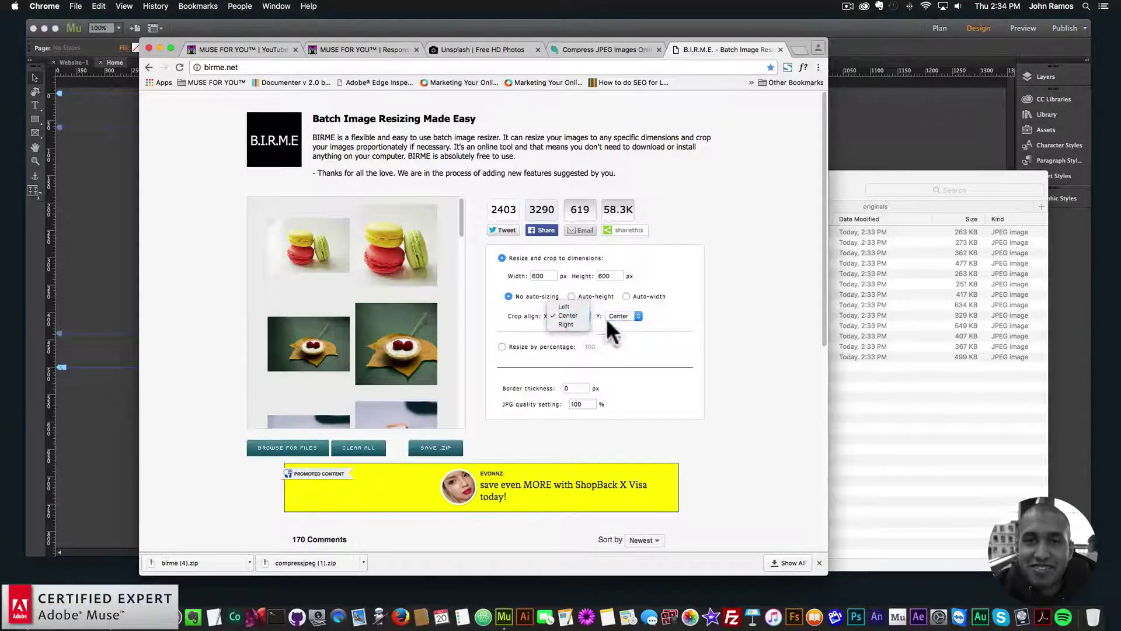
click(606, 317)
Step: Set the BIRME crop alignment to Left for X and Bottom for Y, and check the crop previews
click(573, 314)
click(571, 307)
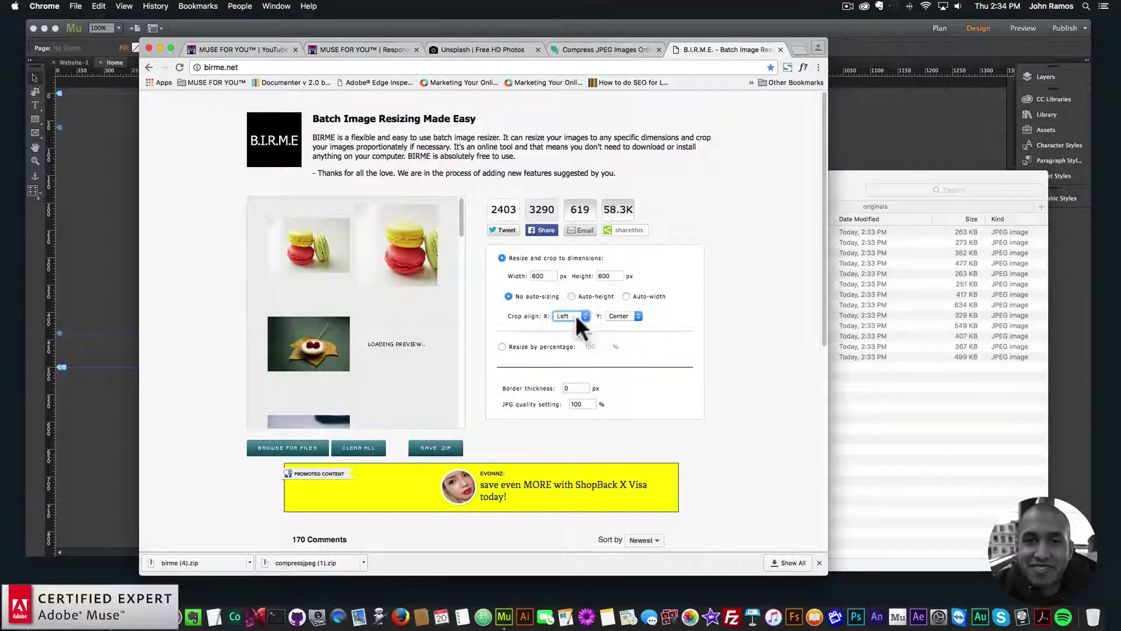
click(624, 315)
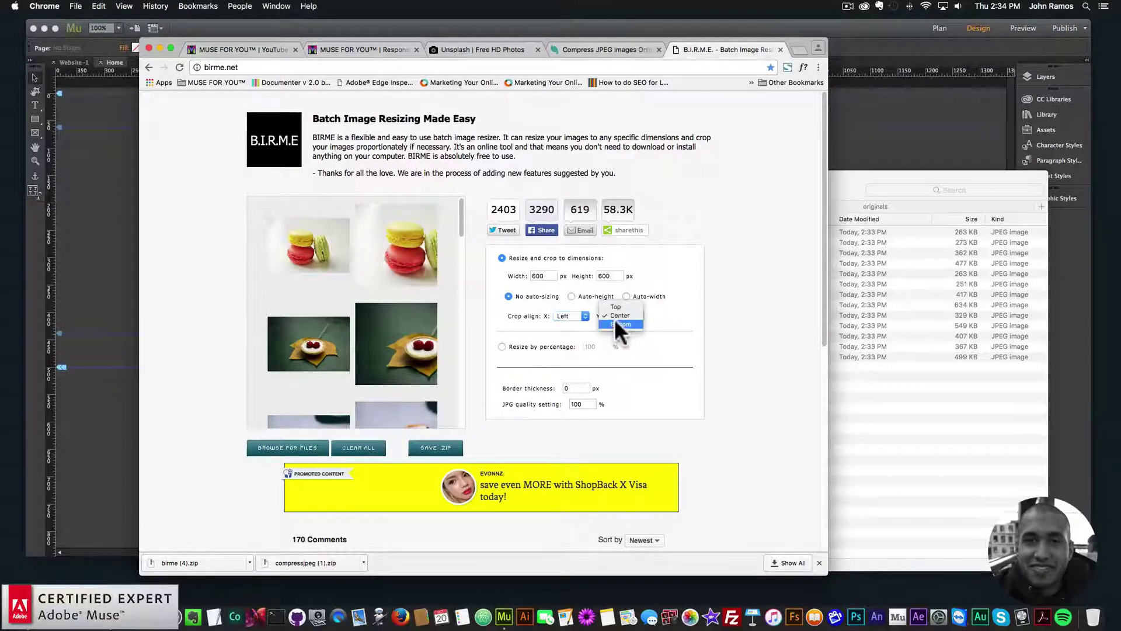
click(617, 323)
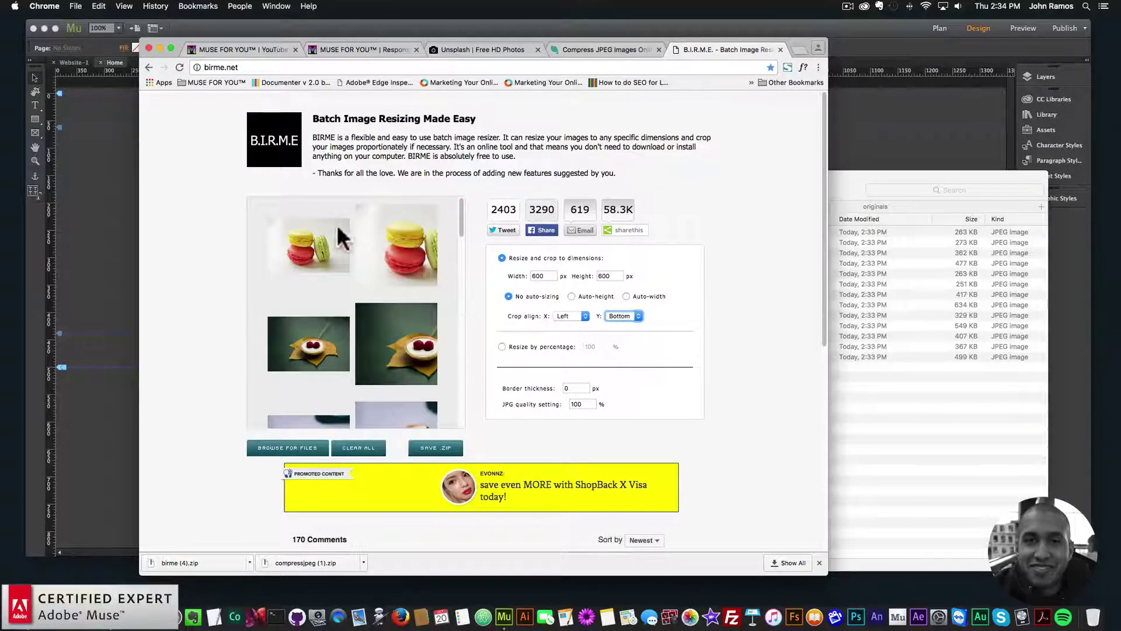
click(629, 269)
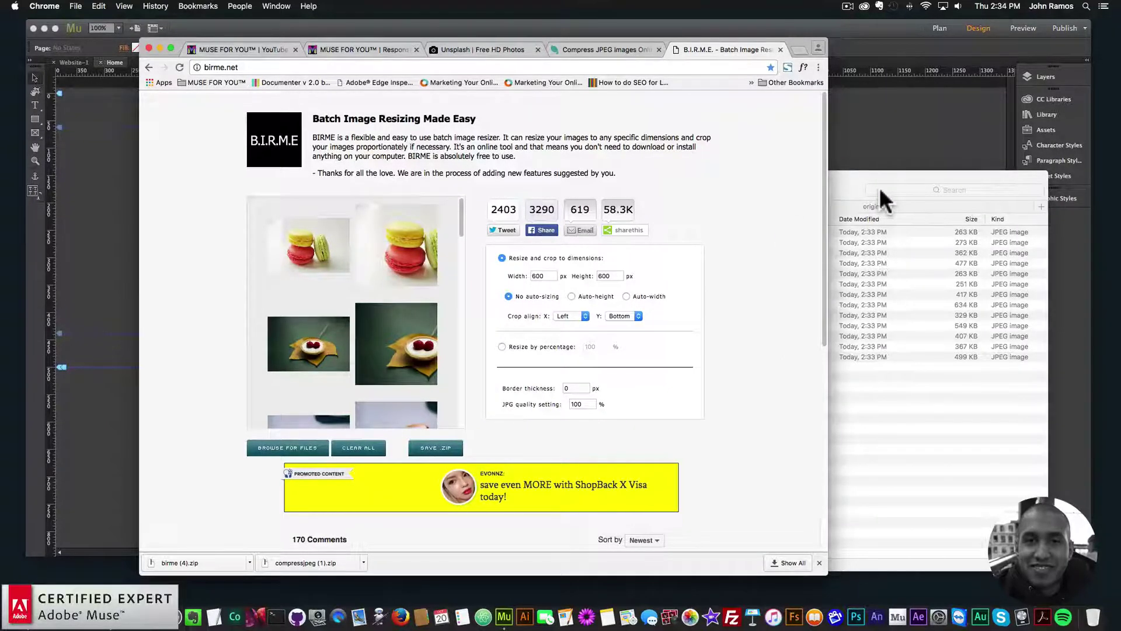
Step: Switch to Adobe Muse and place the RLG – Add First widget from the Library just outside the page's upper-left corner
click(124, 196)
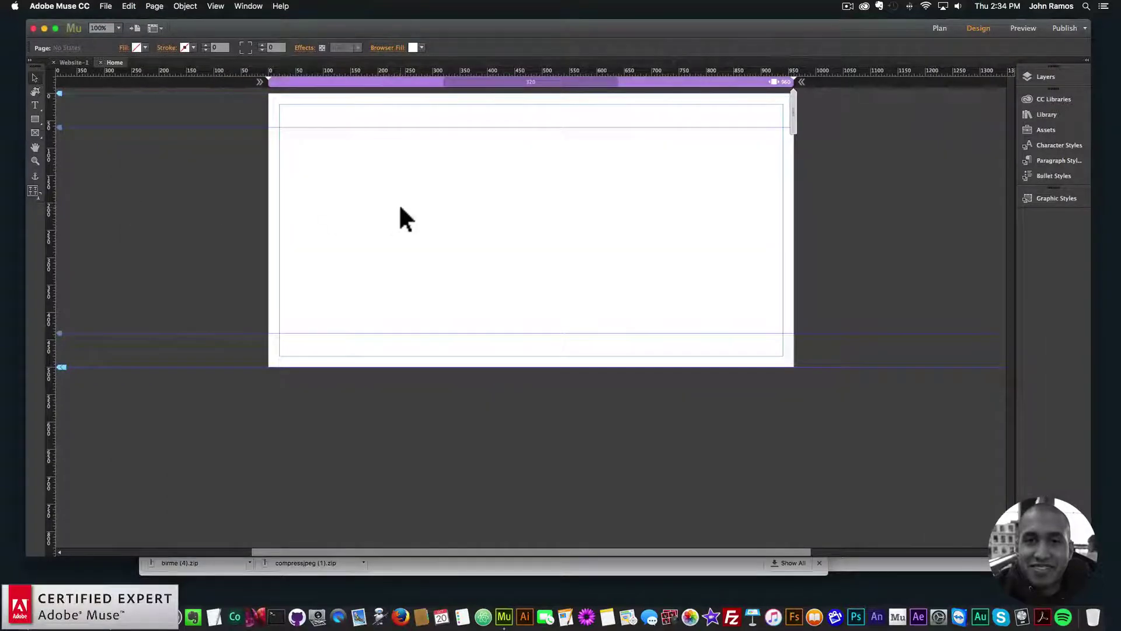
click(1045, 114)
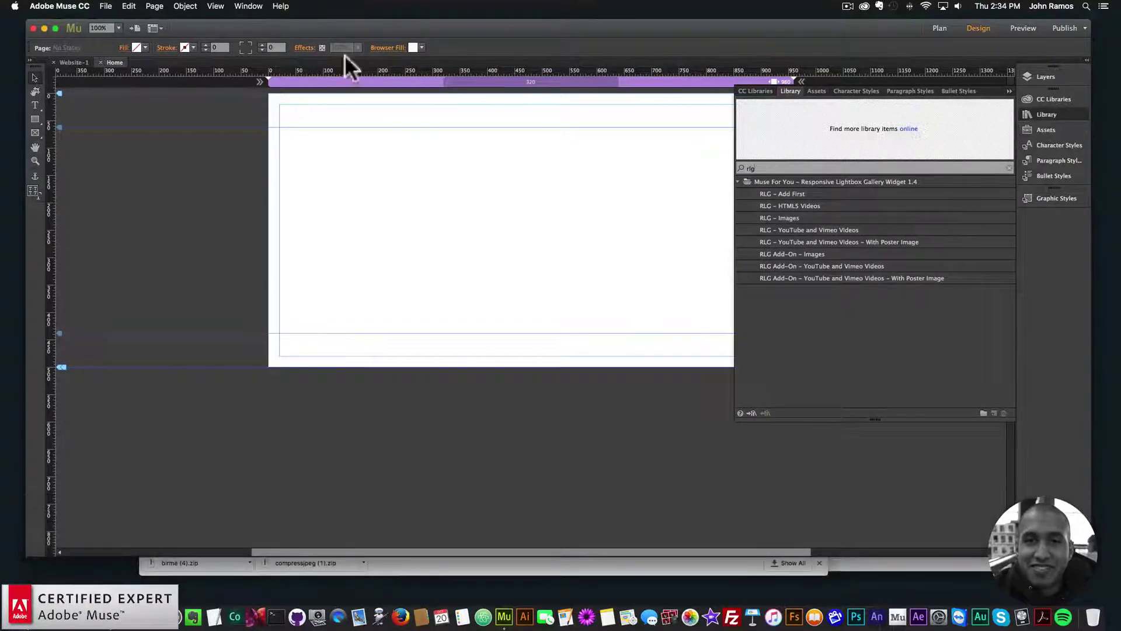
click(245, 7)
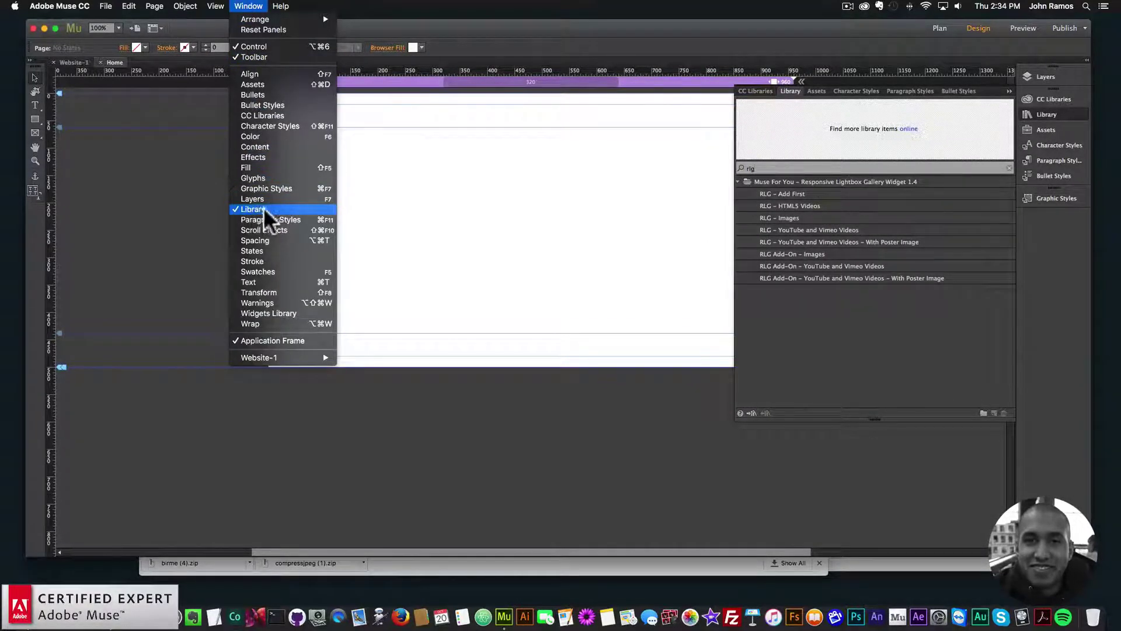
click(832, 164)
click(783, 194)
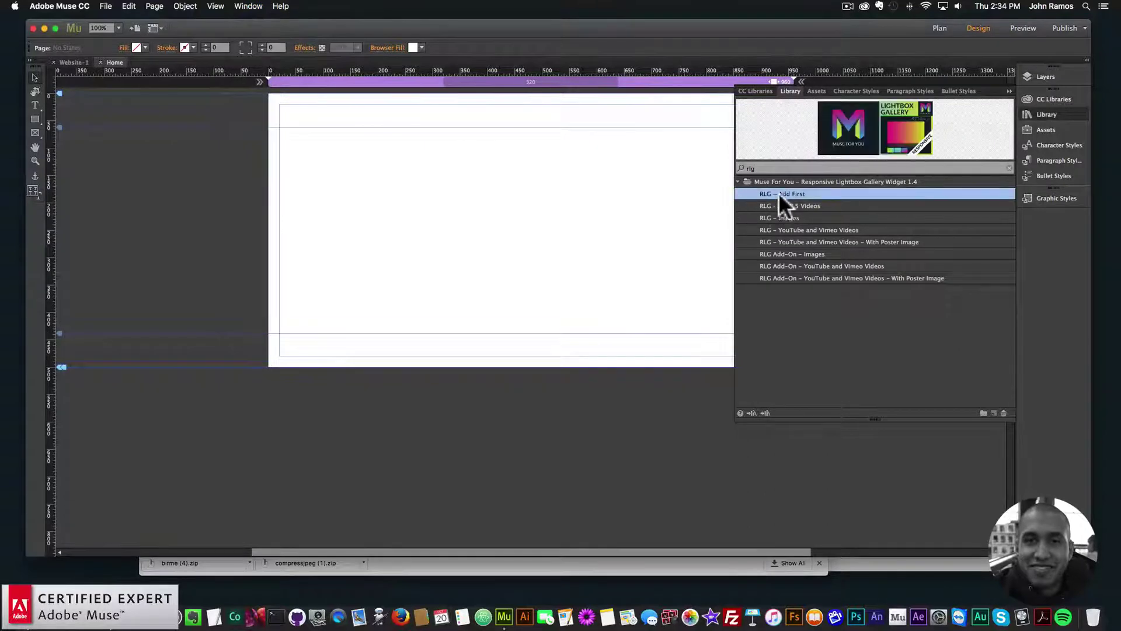
drag(781, 193, 256, 112)
click(250, 119)
click(435, 175)
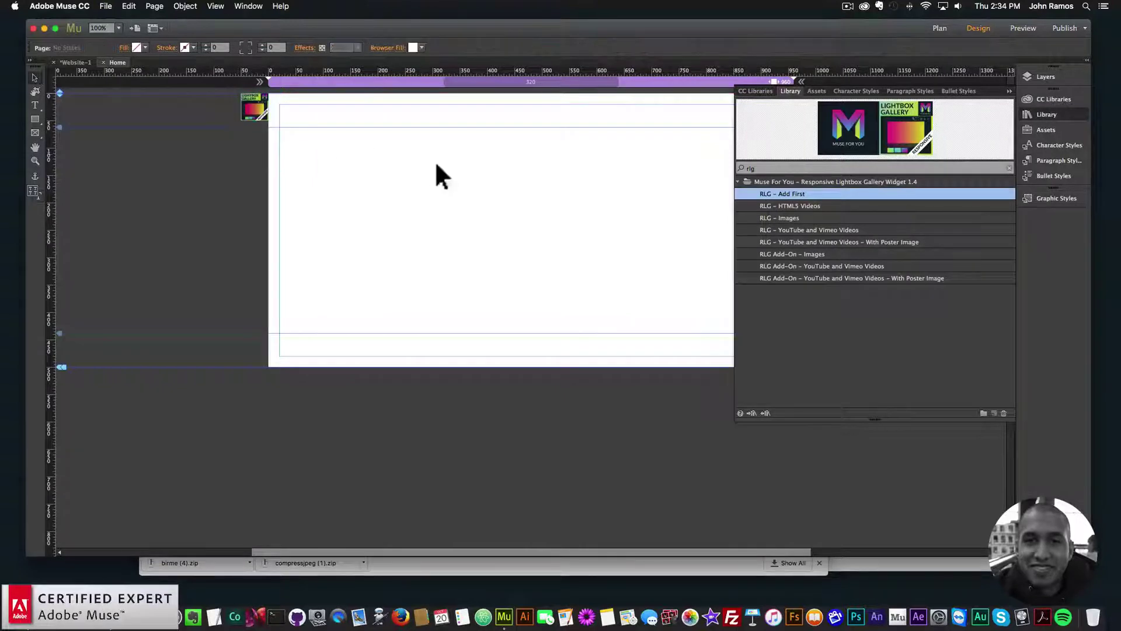
Step: Place the RLG – Images widget from the Library on the upper part of the page and dismiss its options
click(776, 217)
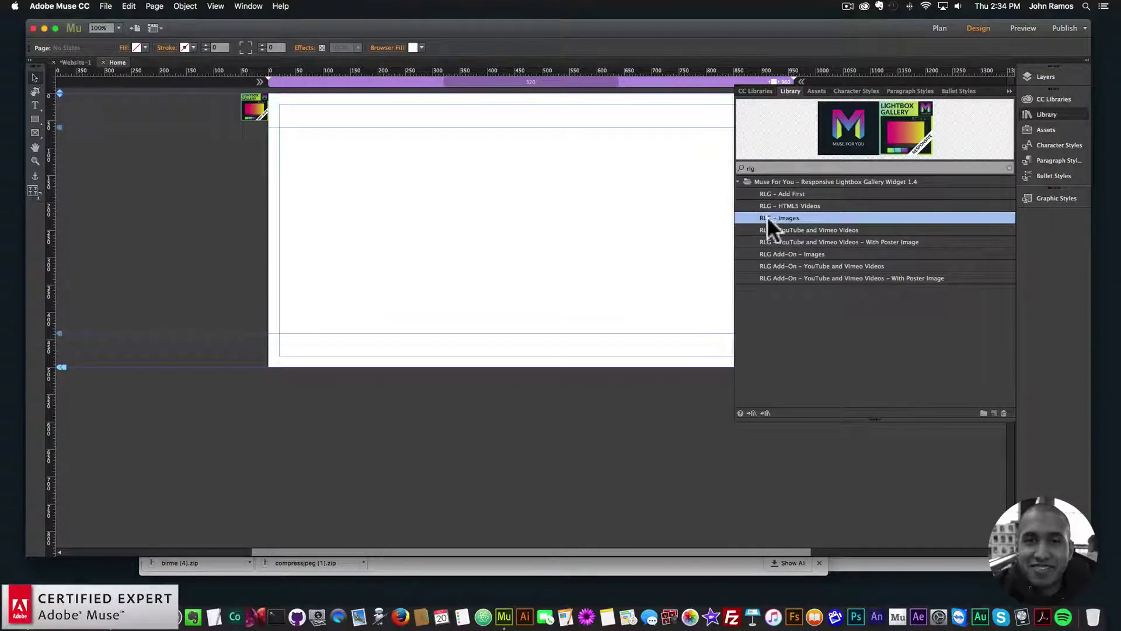
drag(766, 216, 313, 167)
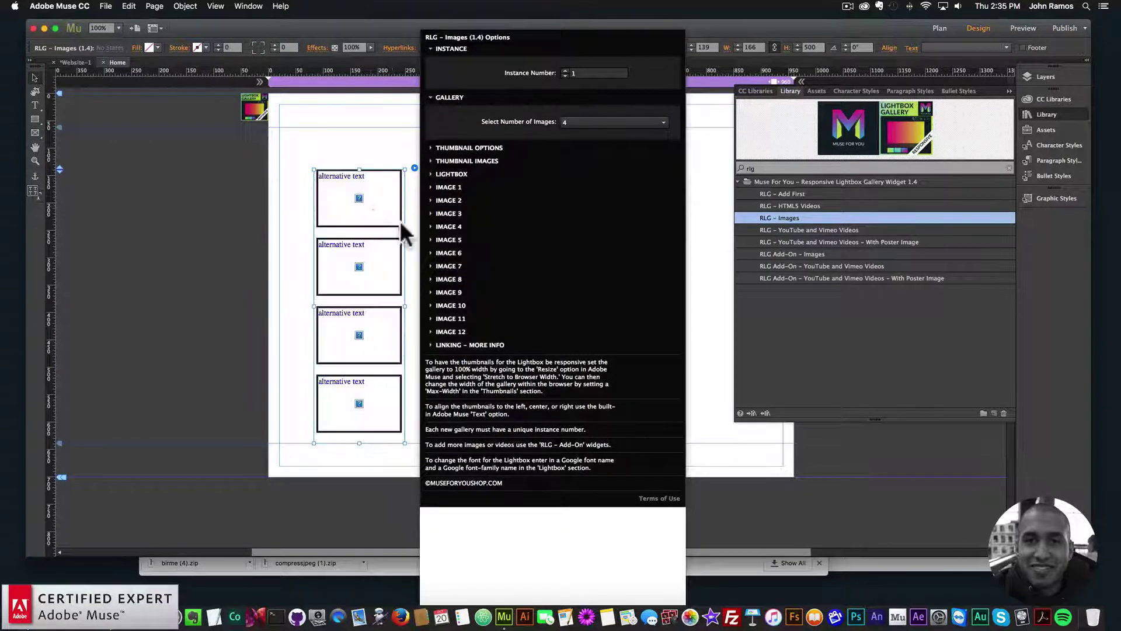
key(Escape)
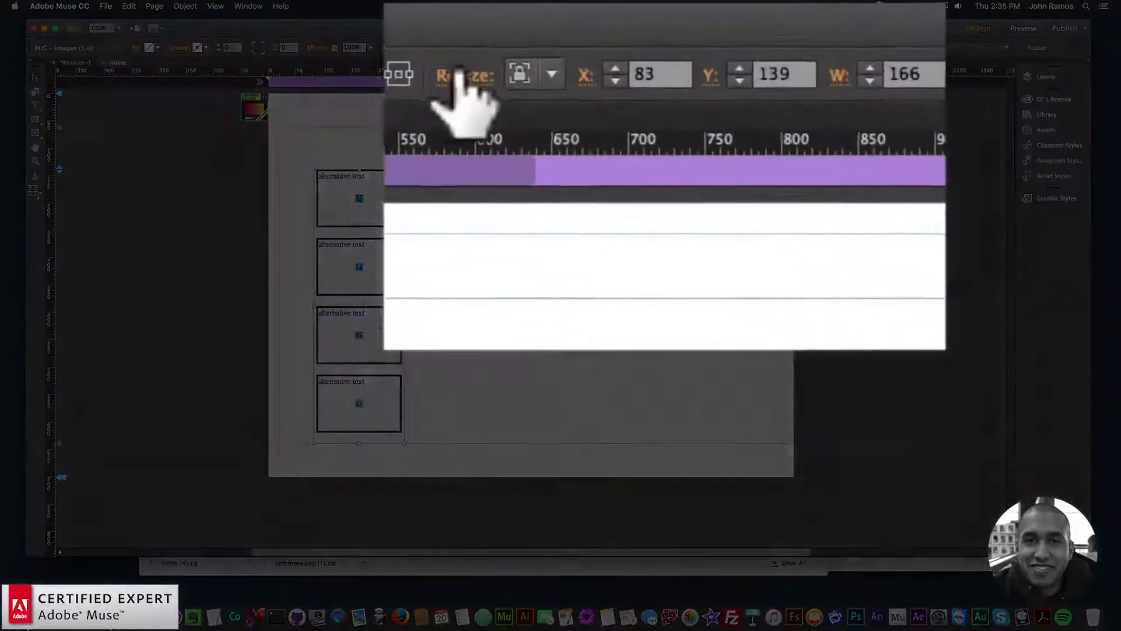
Step: Stretch the RLG – Images gallery to browser width and center its thumbnails with the text alignment
click(624, 47)
click(636, 226)
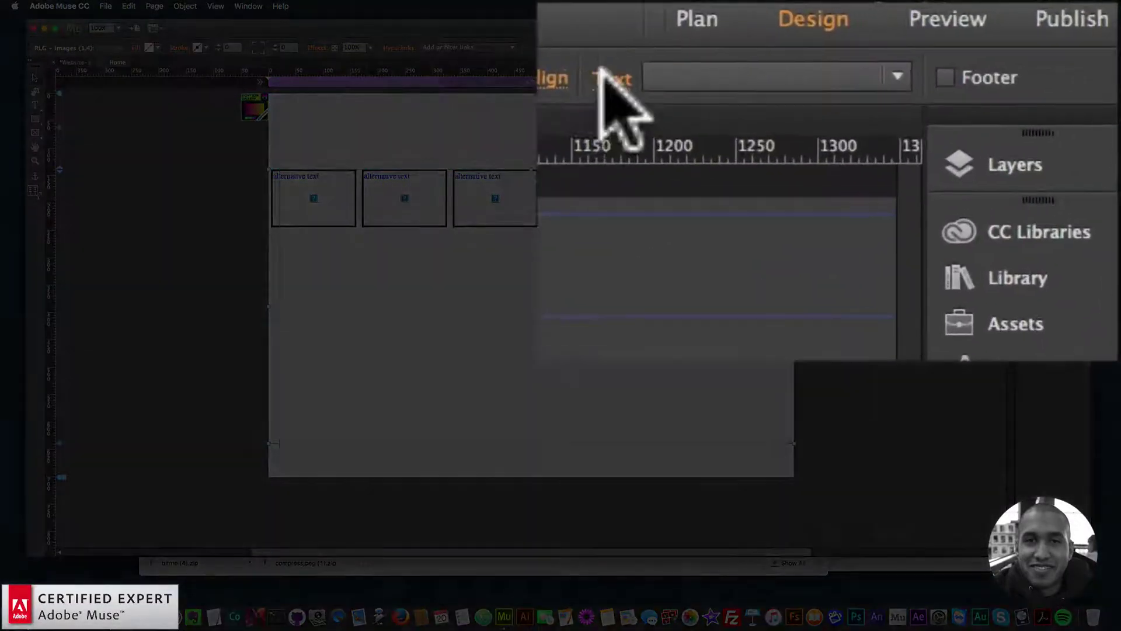
click(909, 49)
click(674, 251)
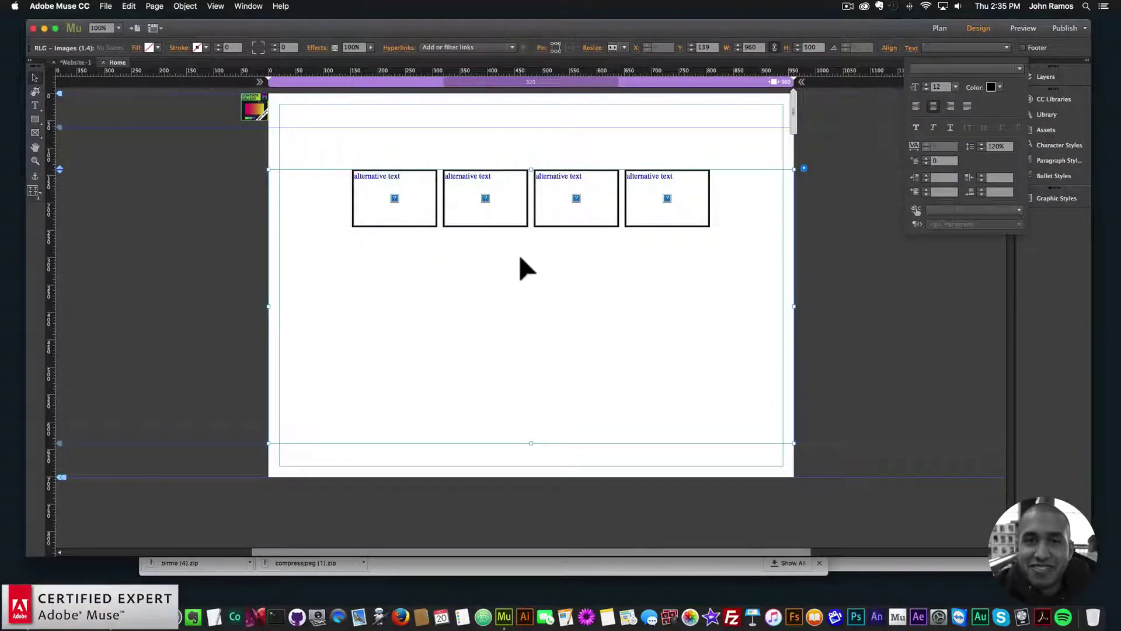
click(520, 257)
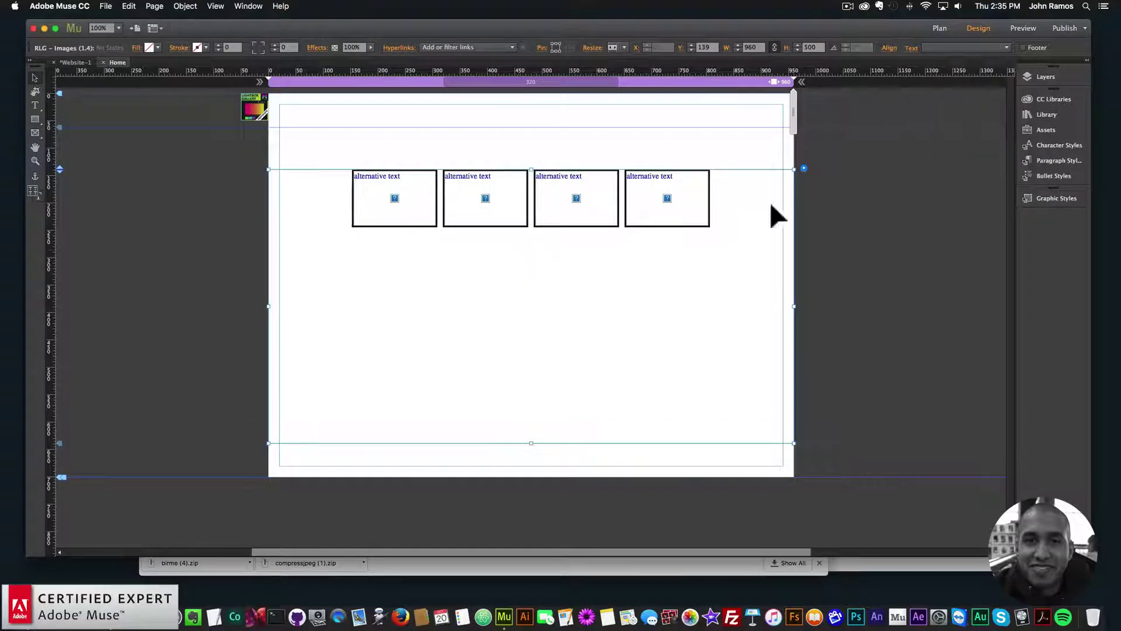
Step: Set the number of images in the RLG – Images gallery to 12
click(803, 167)
click(964, 120)
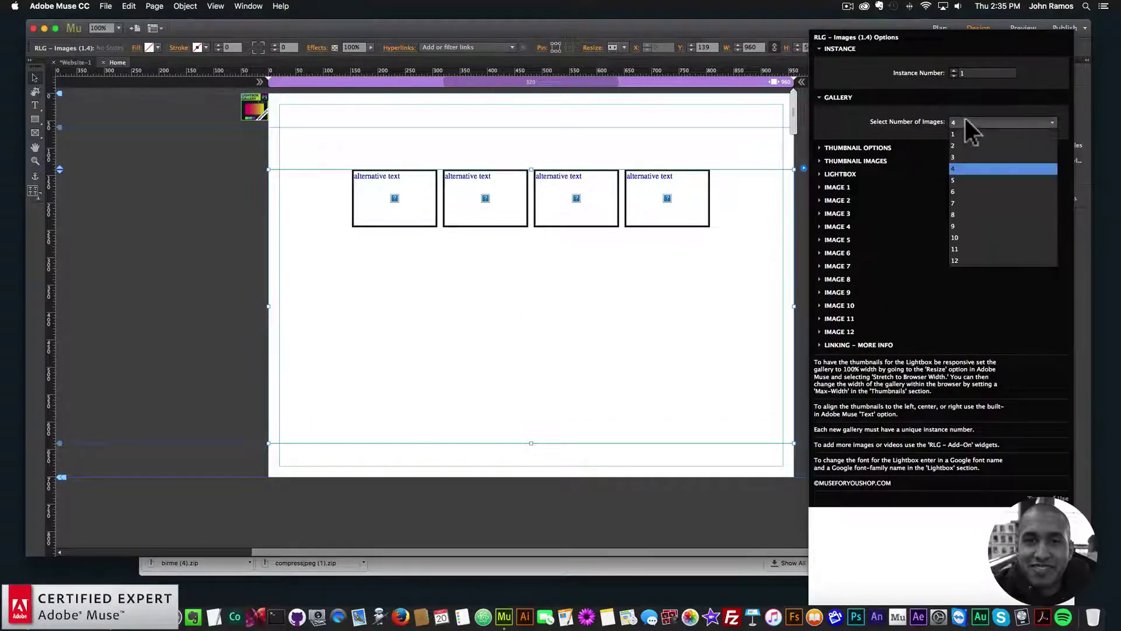
click(960, 261)
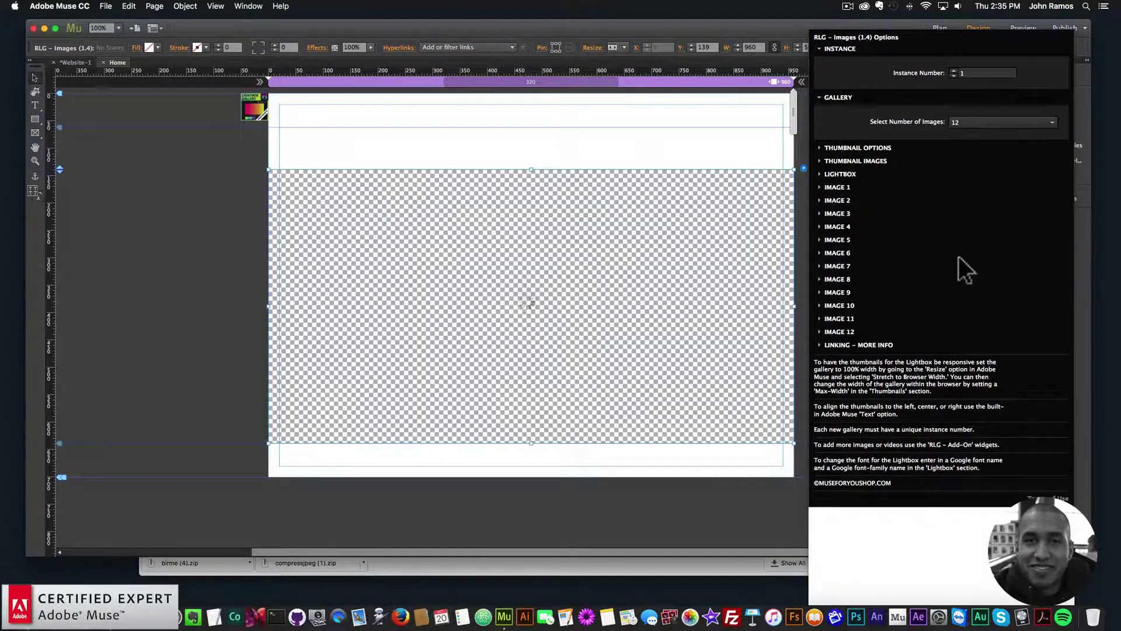
Step: Set the gallery's thumbnail width to 300 px and thumbnail height to 300 px in the thumbnail options
click(846, 148)
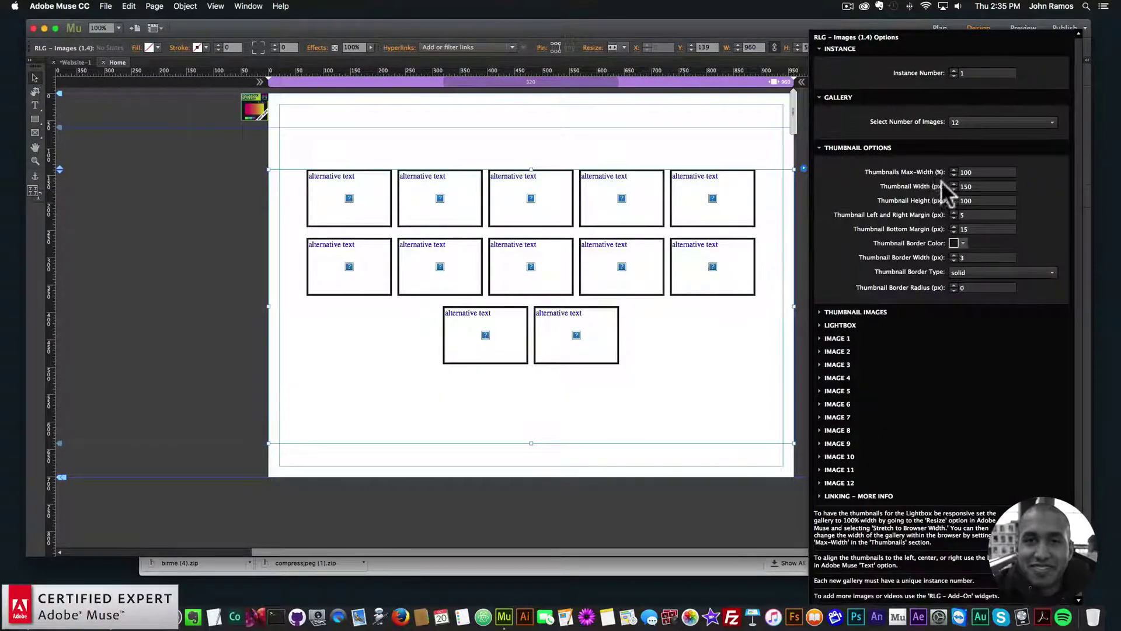
double_click(969, 187)
text(300)
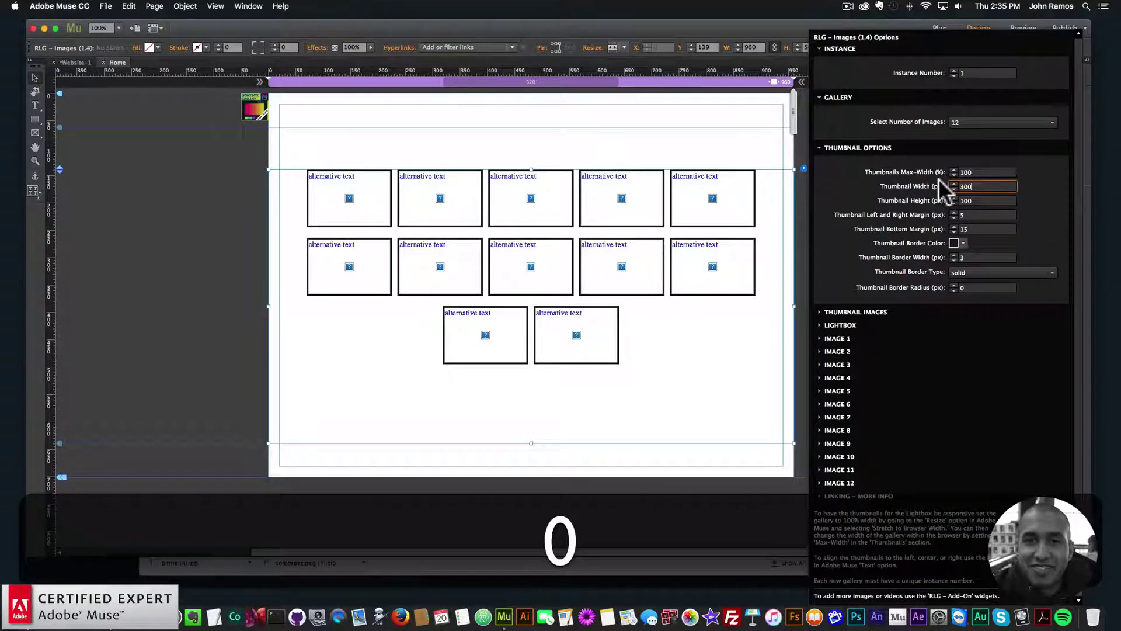
key(Tab)
text(300)
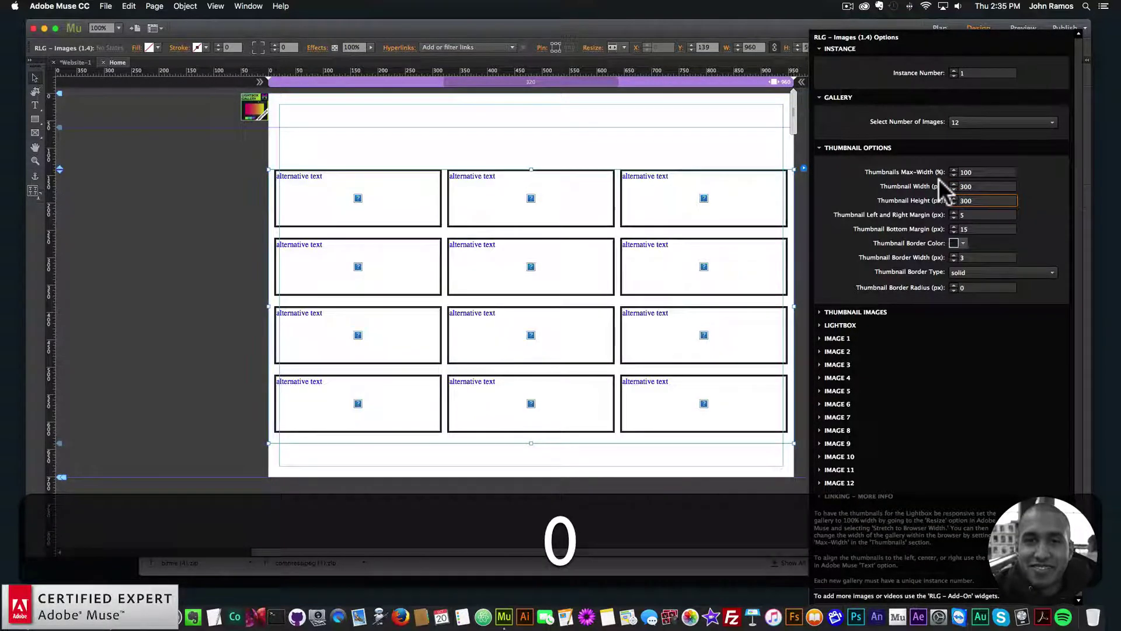
key(Tab)
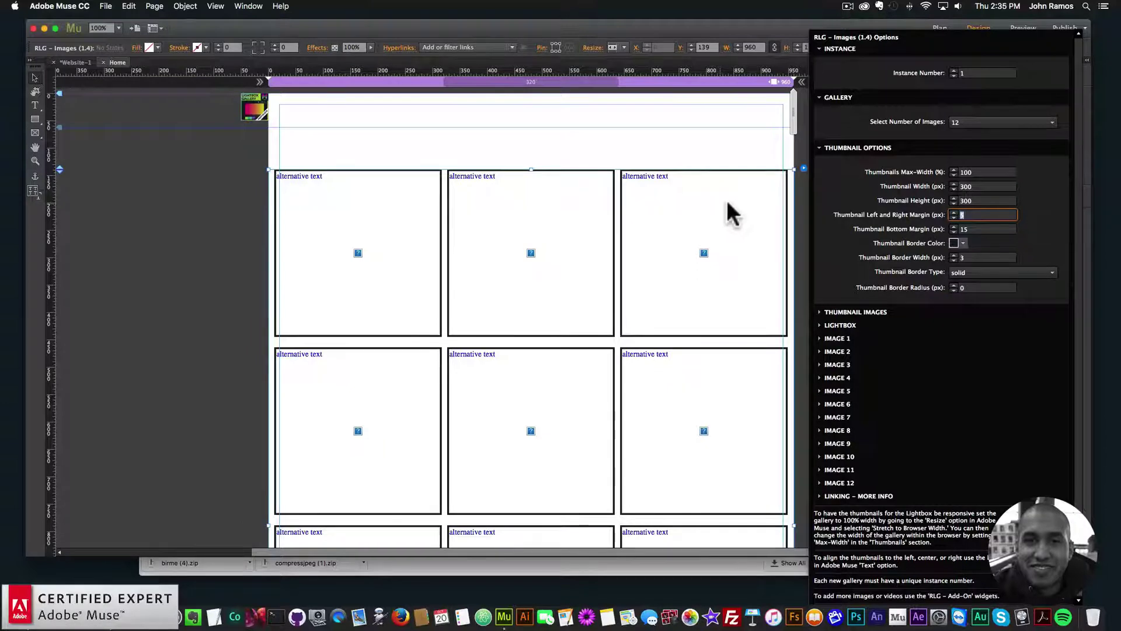
Step: Try a thumbnails max-width of 50% in the thumbnail options, and return it to 100%
click(941, 170)
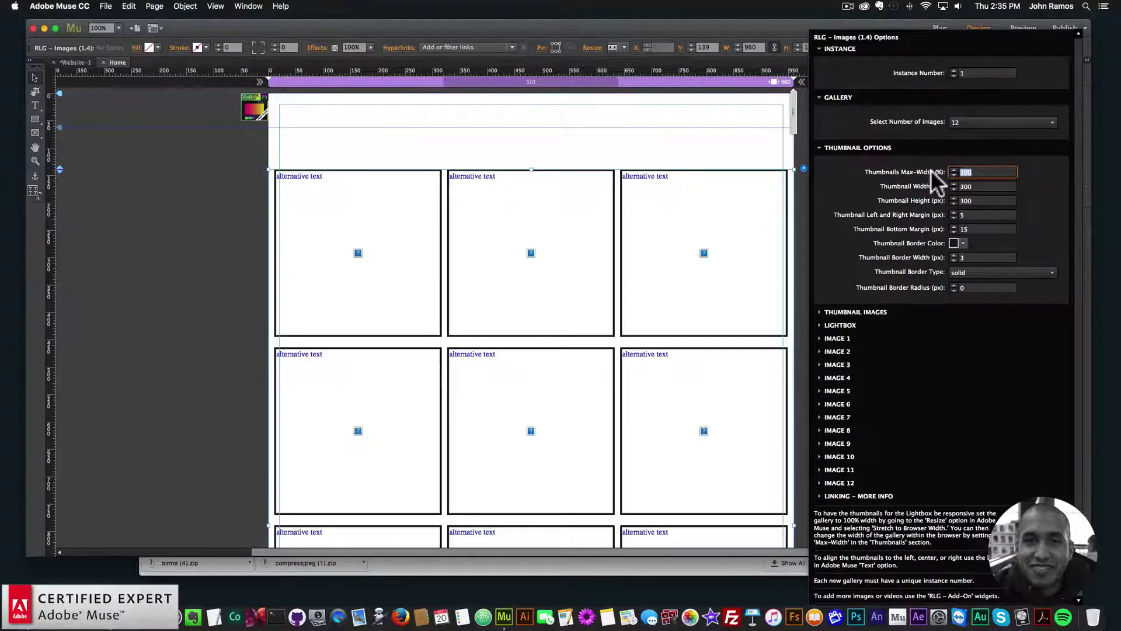
text(50)
key(Return)
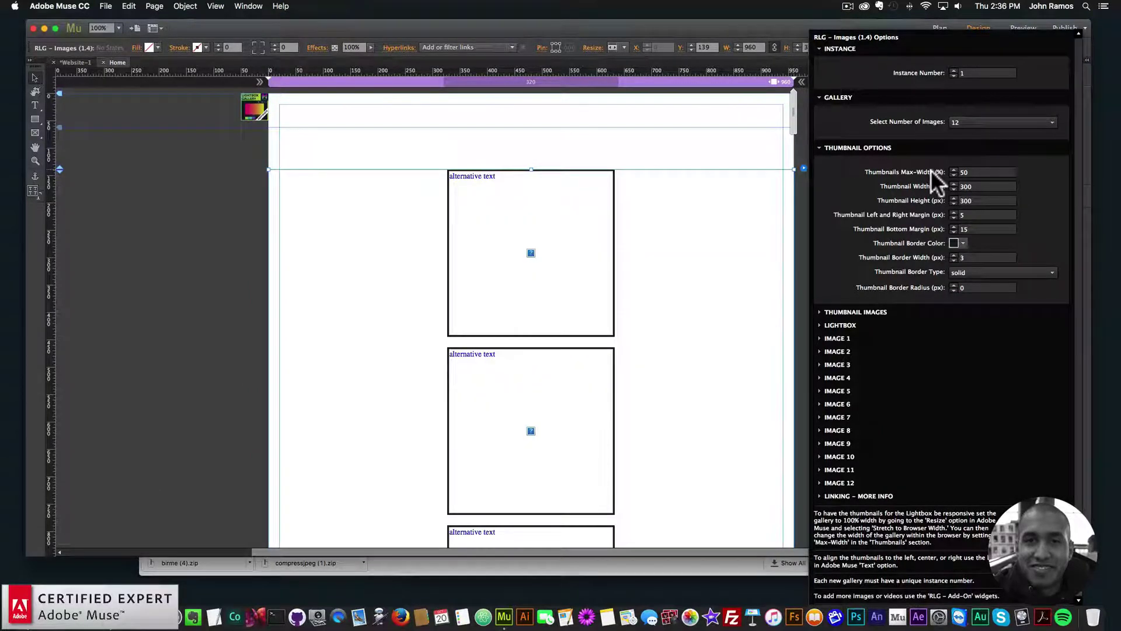
click(992, 171)
text(1)
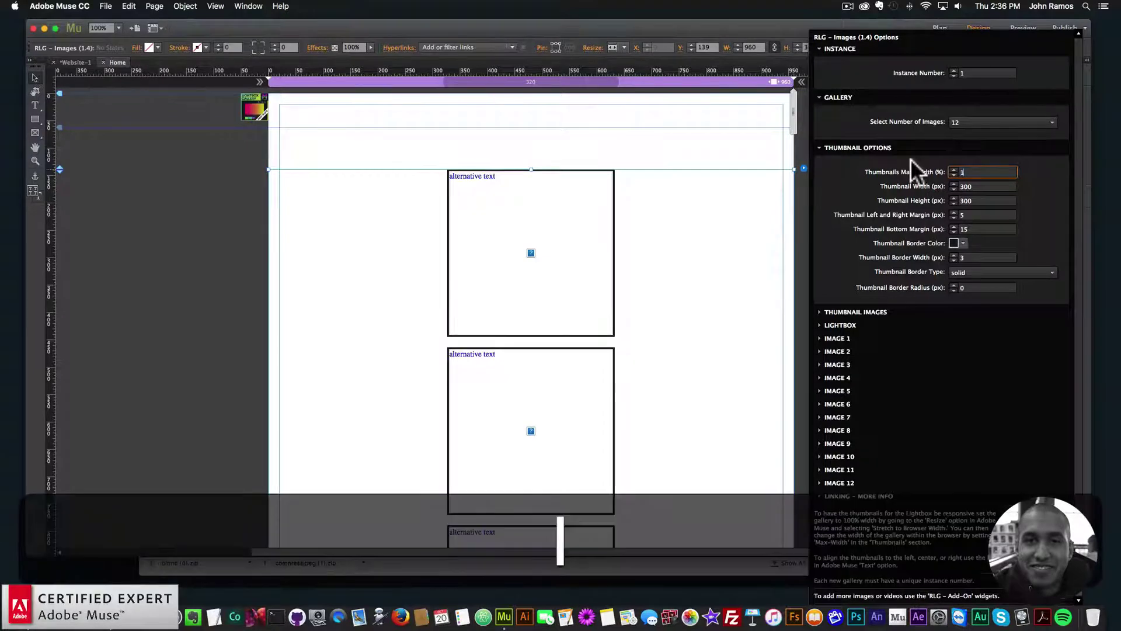
text(00)
key(Return)
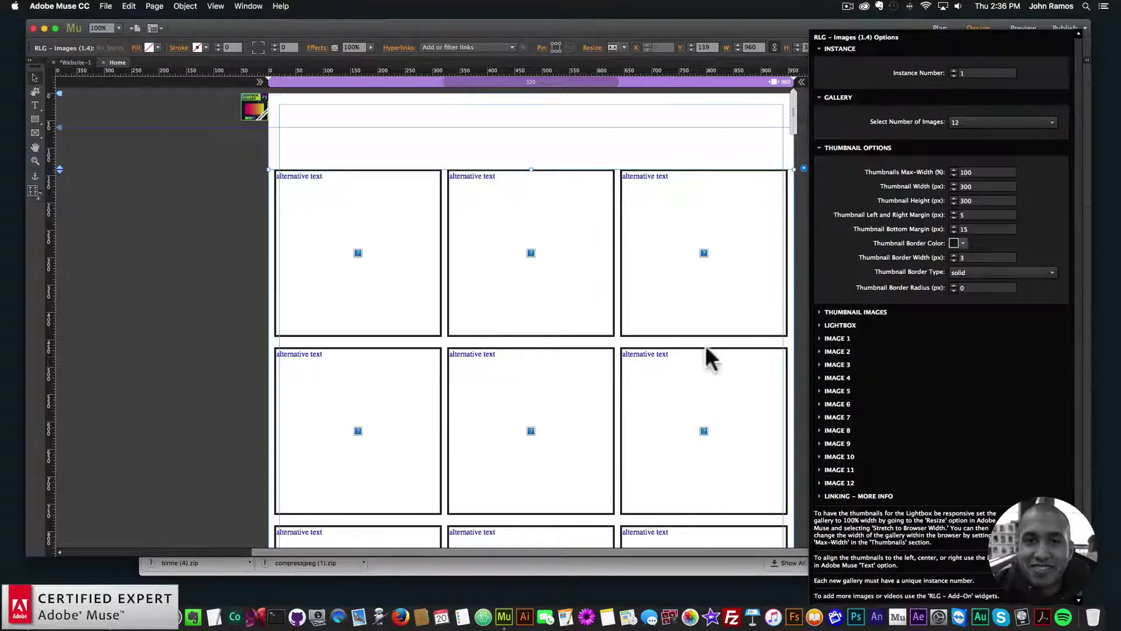
Step: Look over the gallery's thumbnail image file slots and preview the page in the browser
click(854, 147)
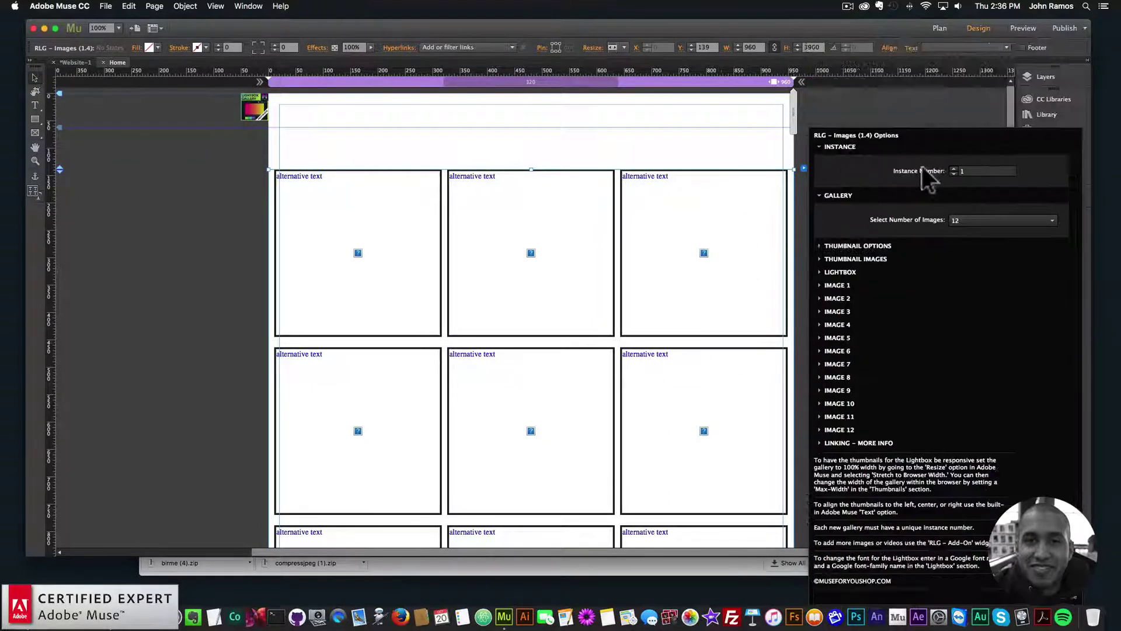
click(857, 258)
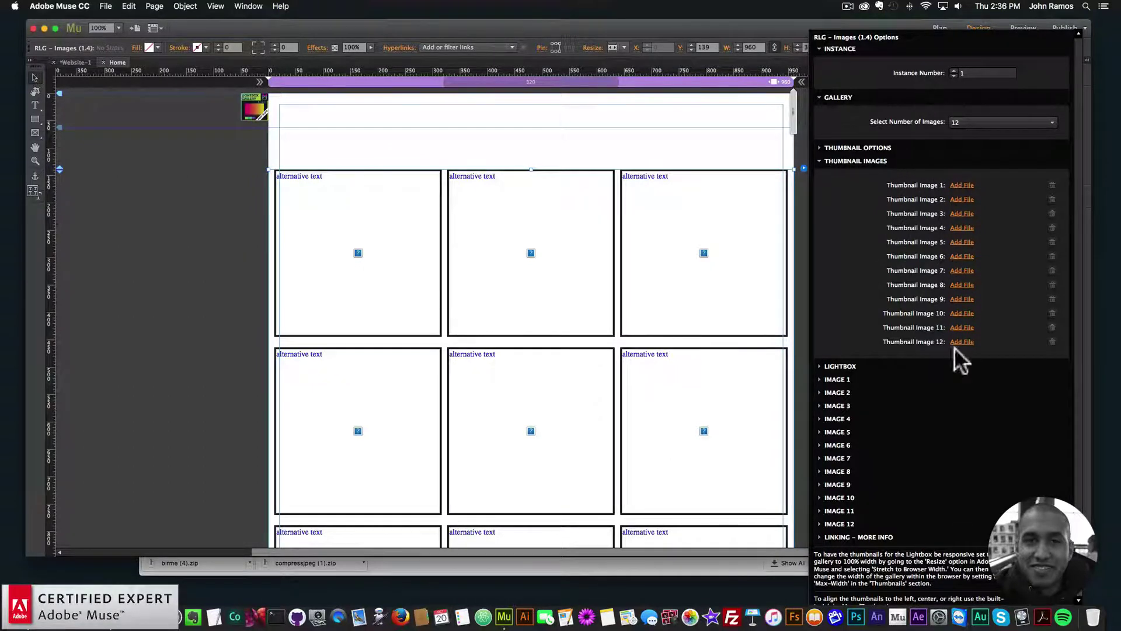
click(487, 152)
click(106, 6)
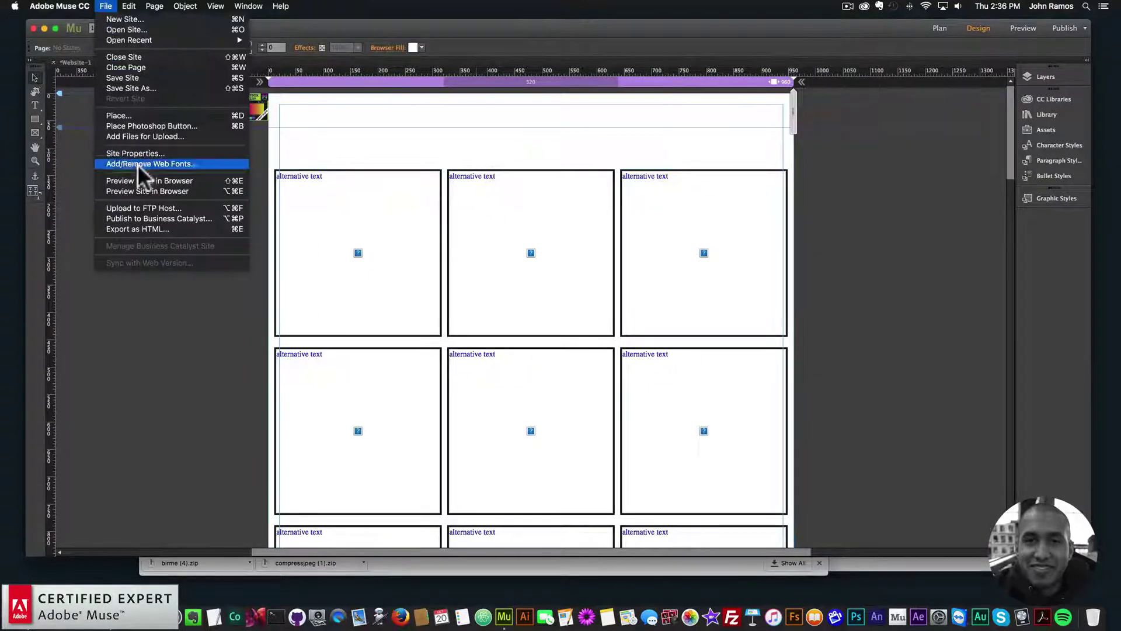
click(138, 180)
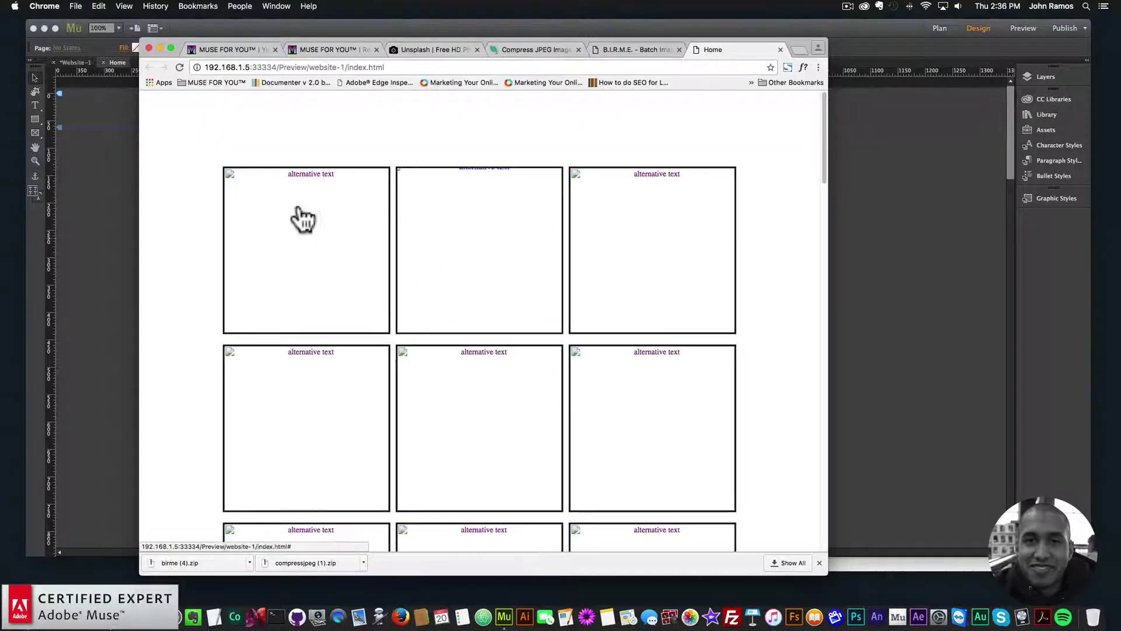
scroll(481, 280, down, 3)
scroll(546, 363, up, 3)
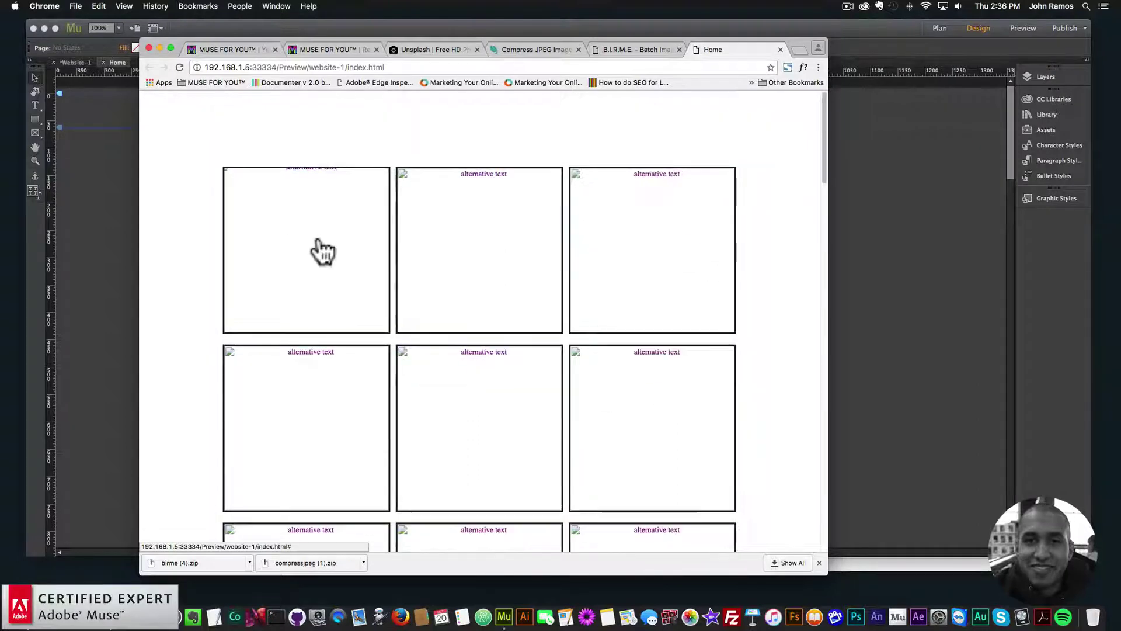
Step: Test the lightbox in the preview by opening a thumbnail, closing it and opening another one
click(318, 240)
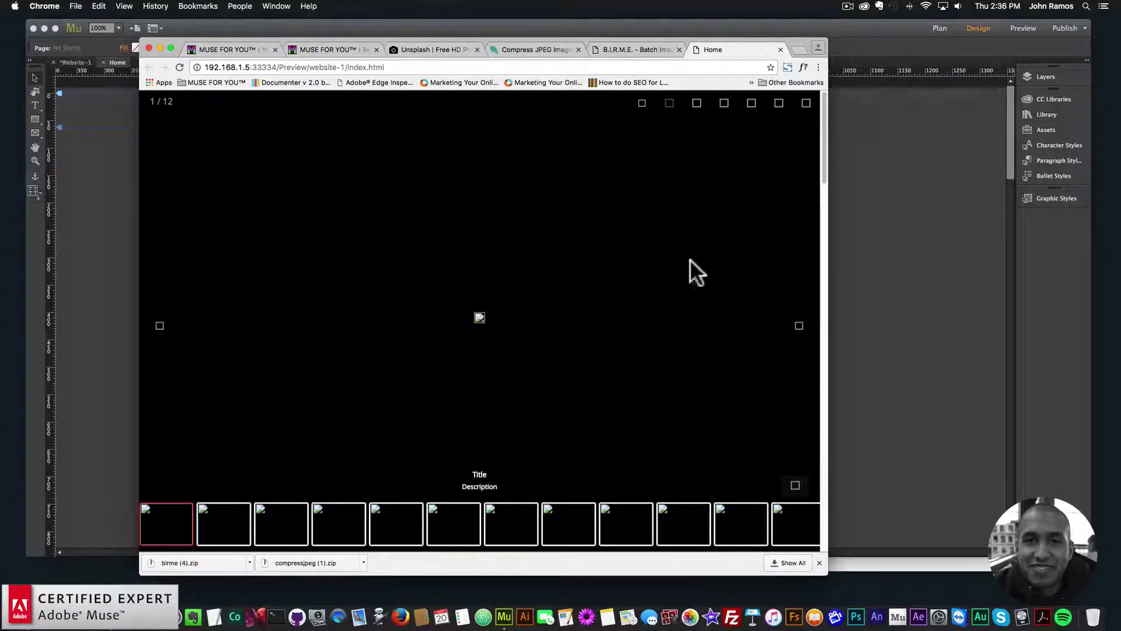
click(805, 105)
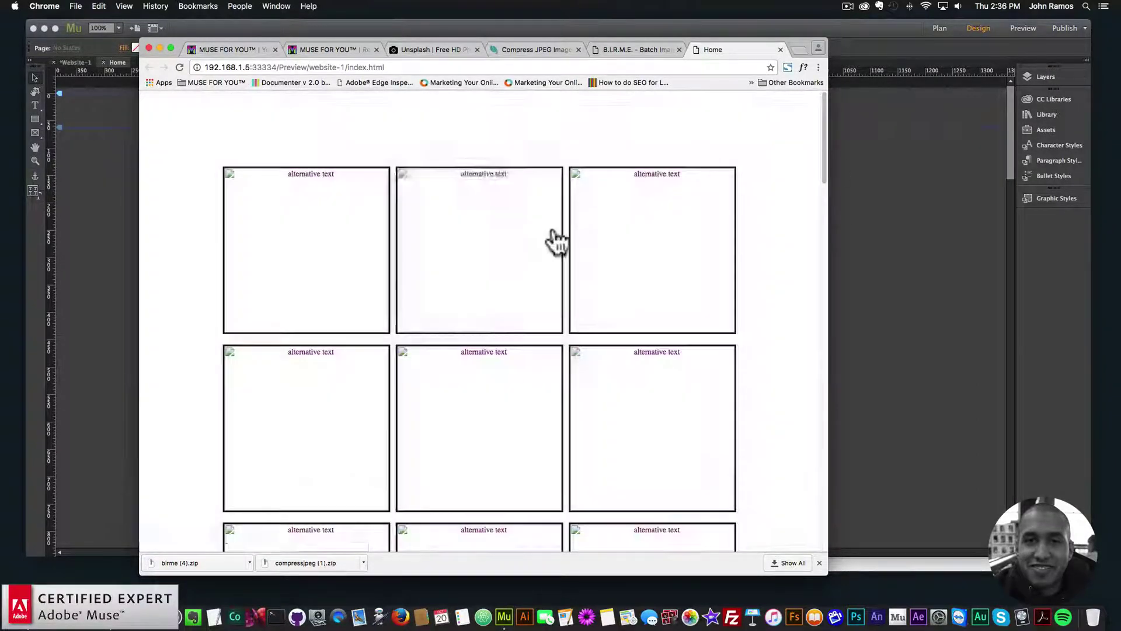
scroll(380, 230, down, 3)
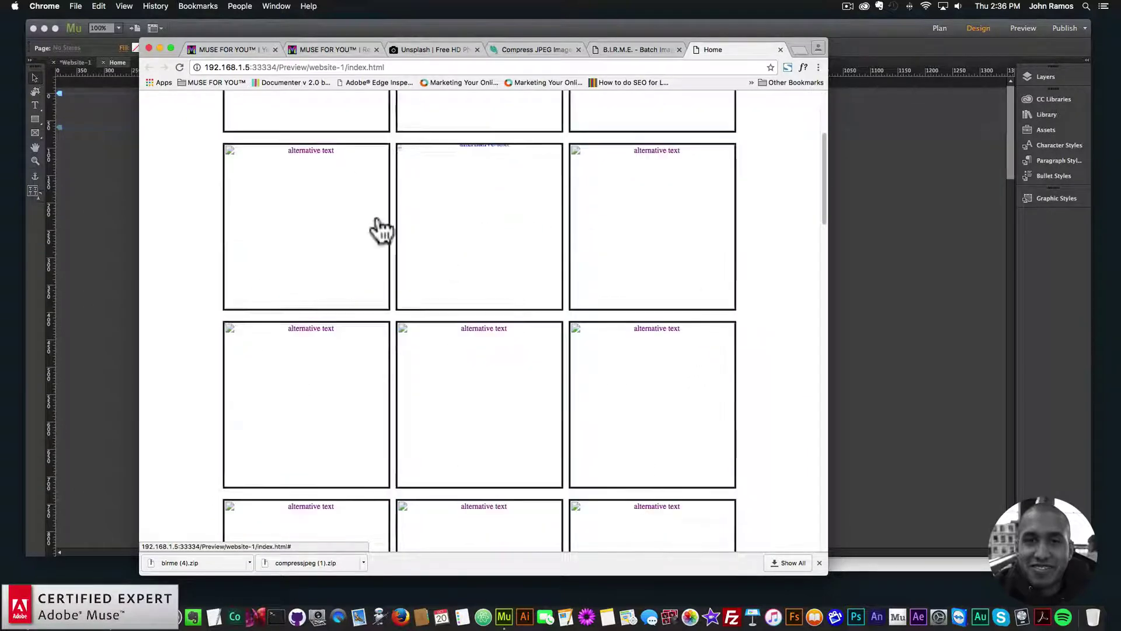
click(308, 266)
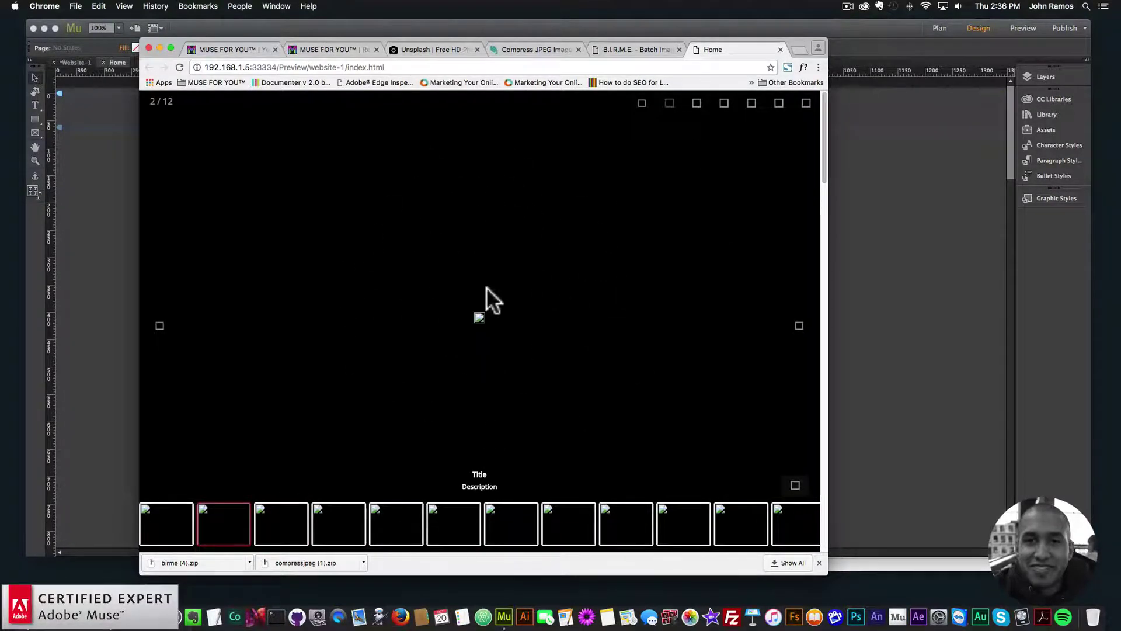
Step: Switch back to Adobe Muse and reopen the RLG – Images gallery options at the thumbnail images
click(848, 211)
click(676, 203)
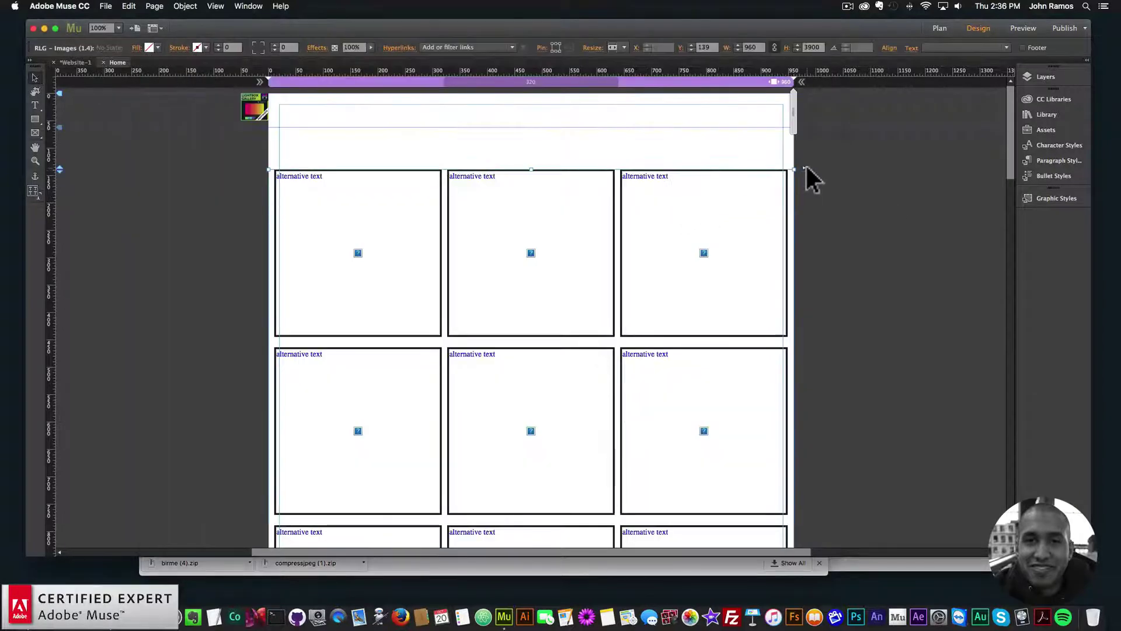
click(804, 168)
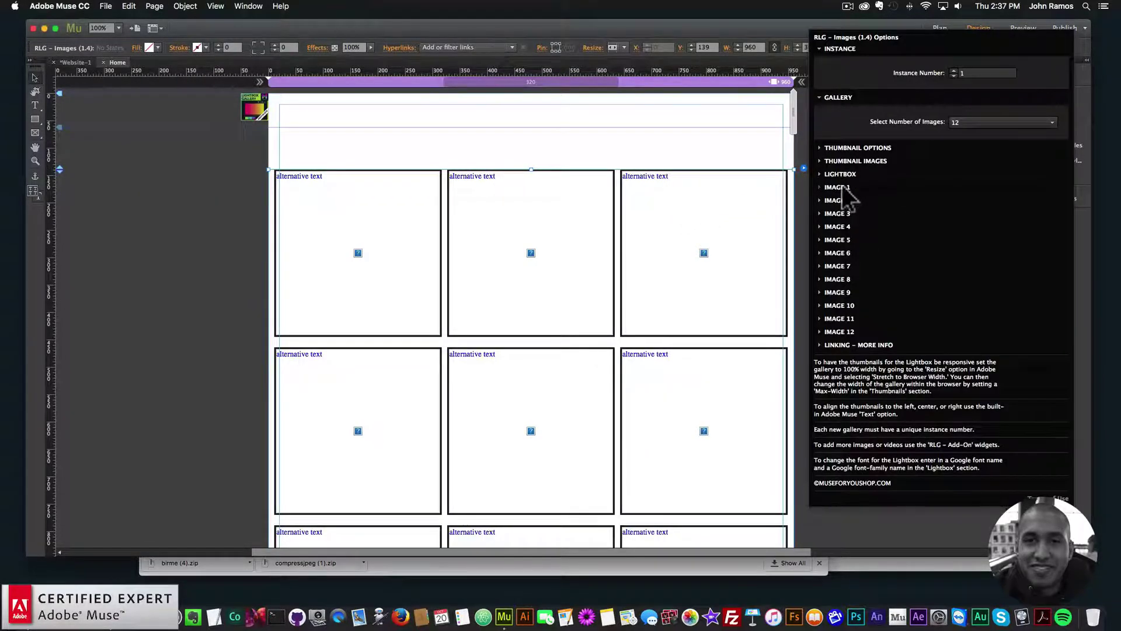
click(841, 161)
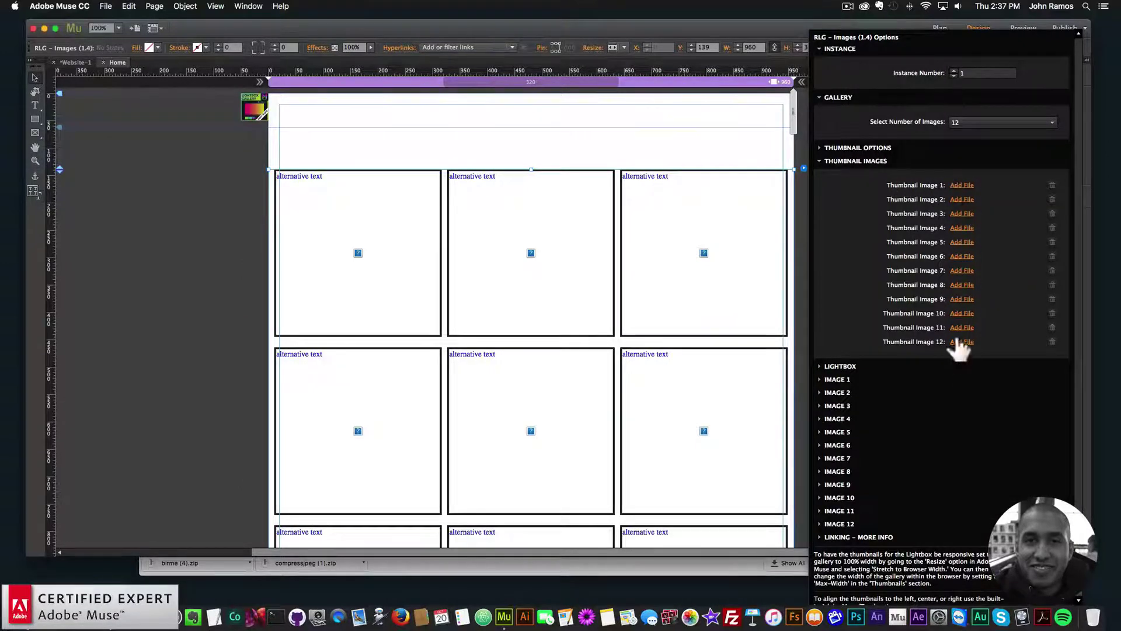
click(961, 185)
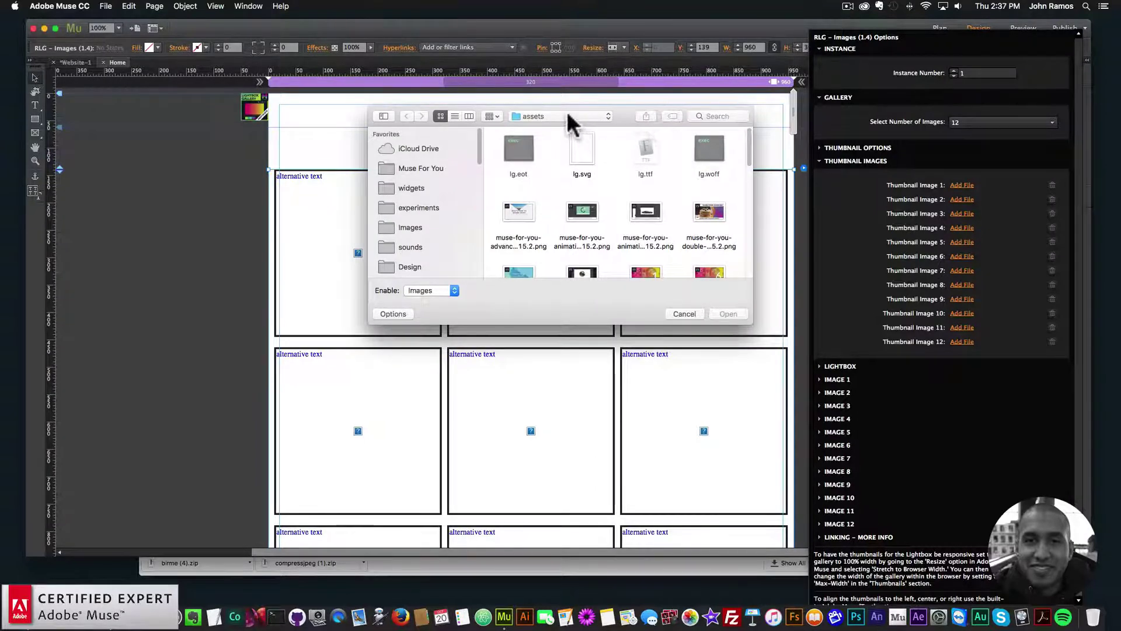
click(539, 115)
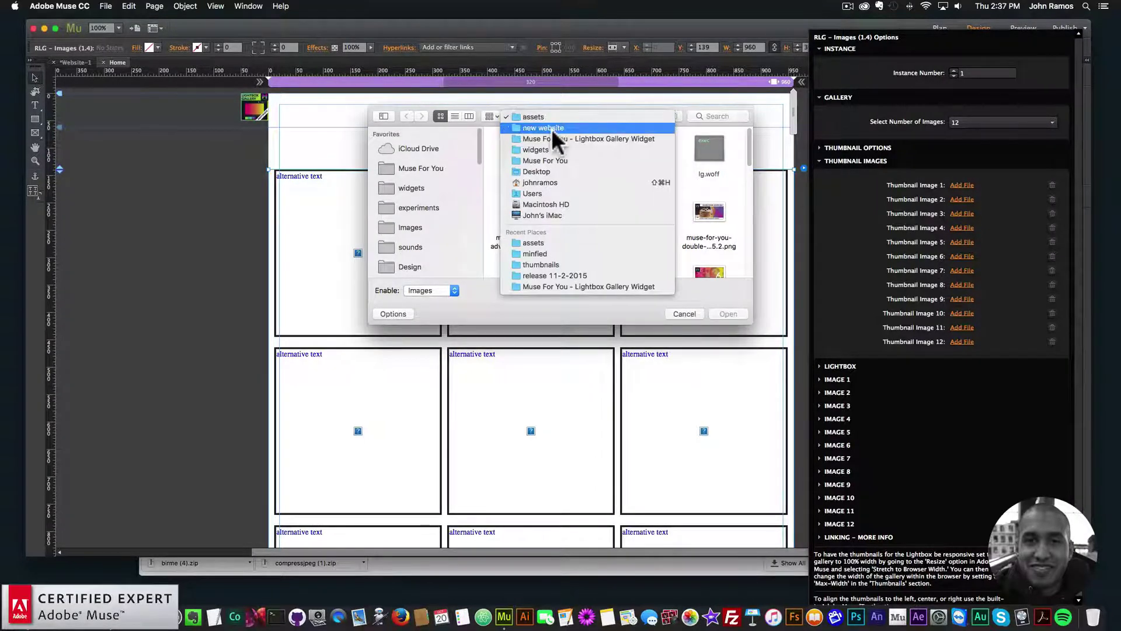
click(551, 135)
double_click(517, 146)
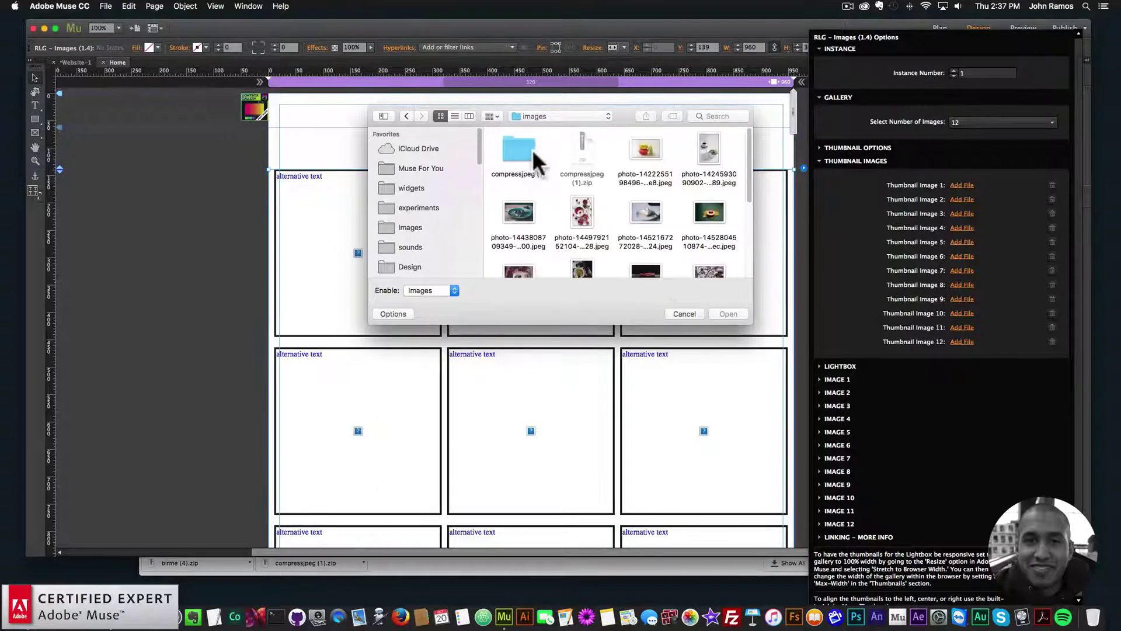
scroll(566, 185, down, 5)
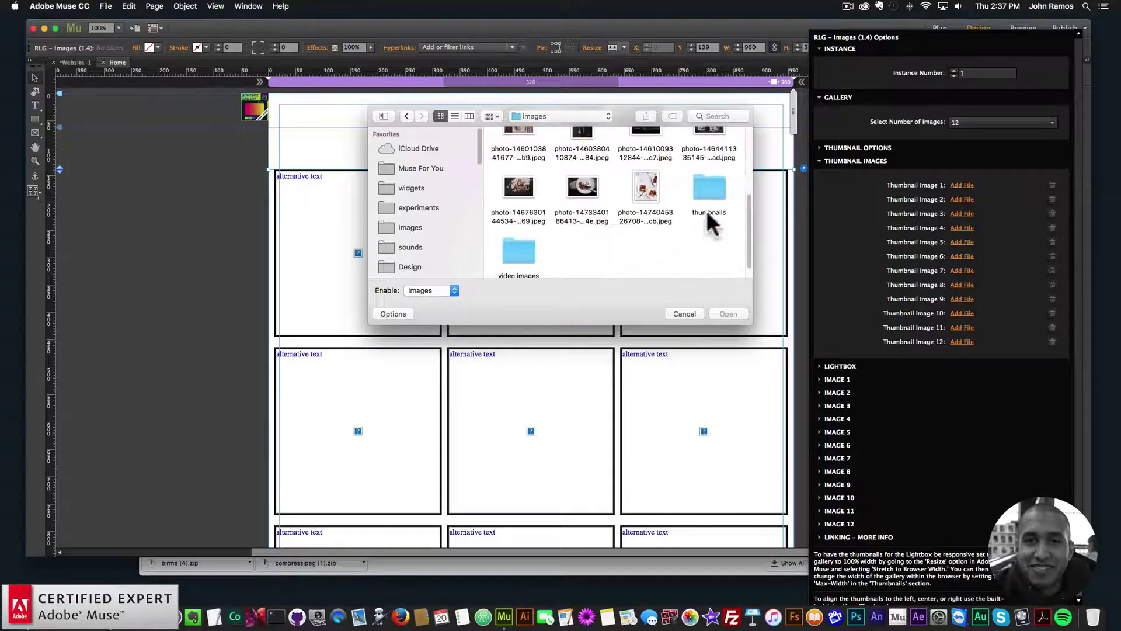
double_click(701, 181)
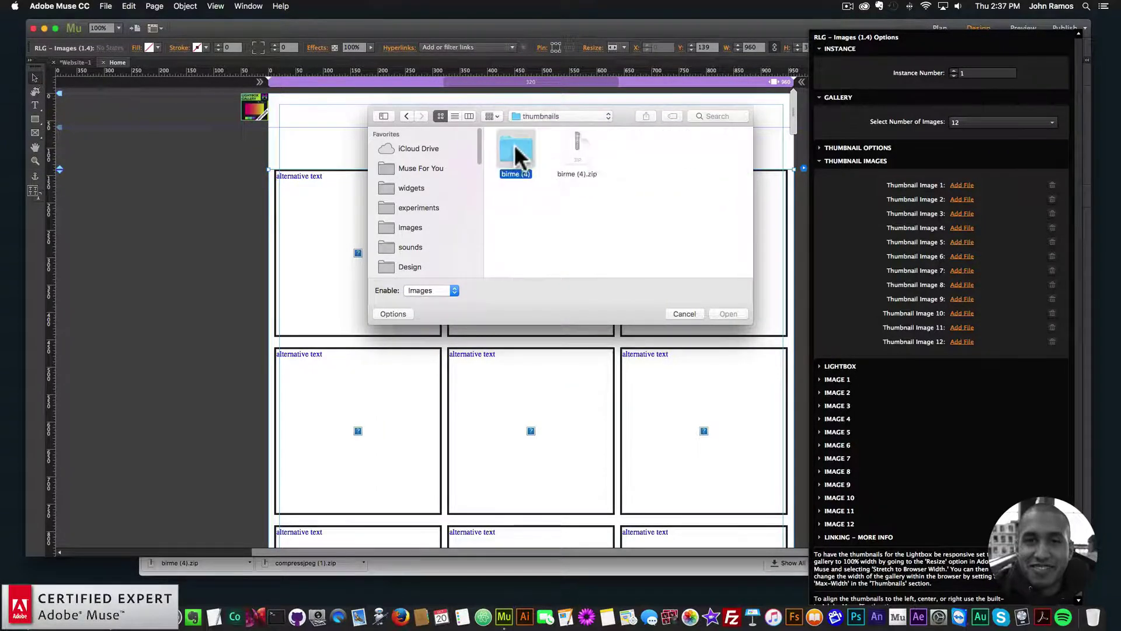
double_click(512, 145)
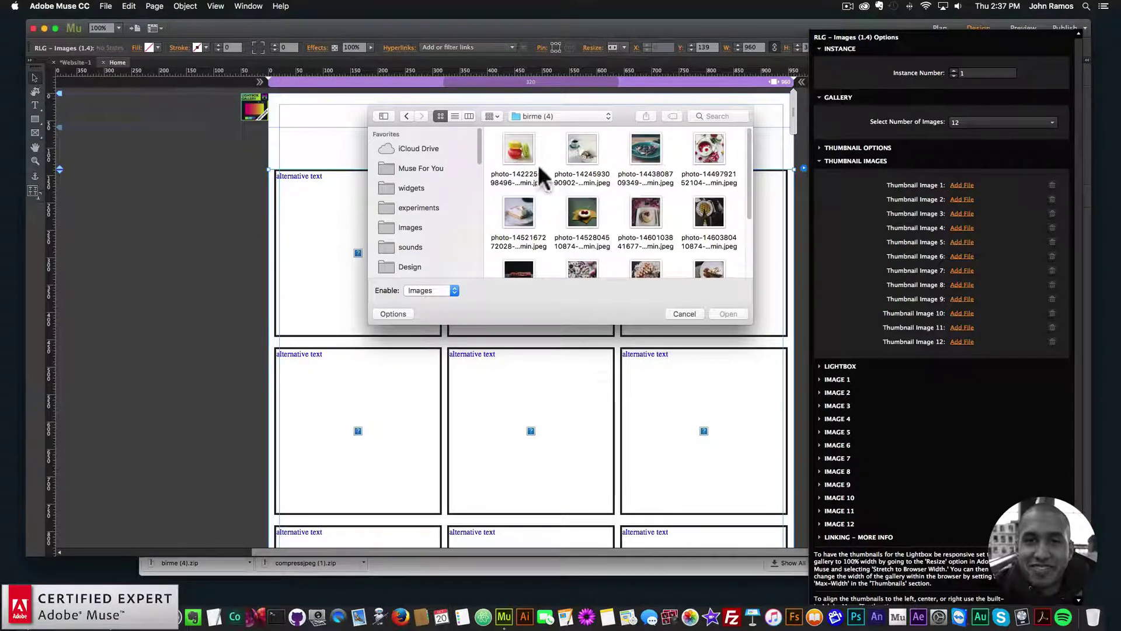
double_click(517, 147)
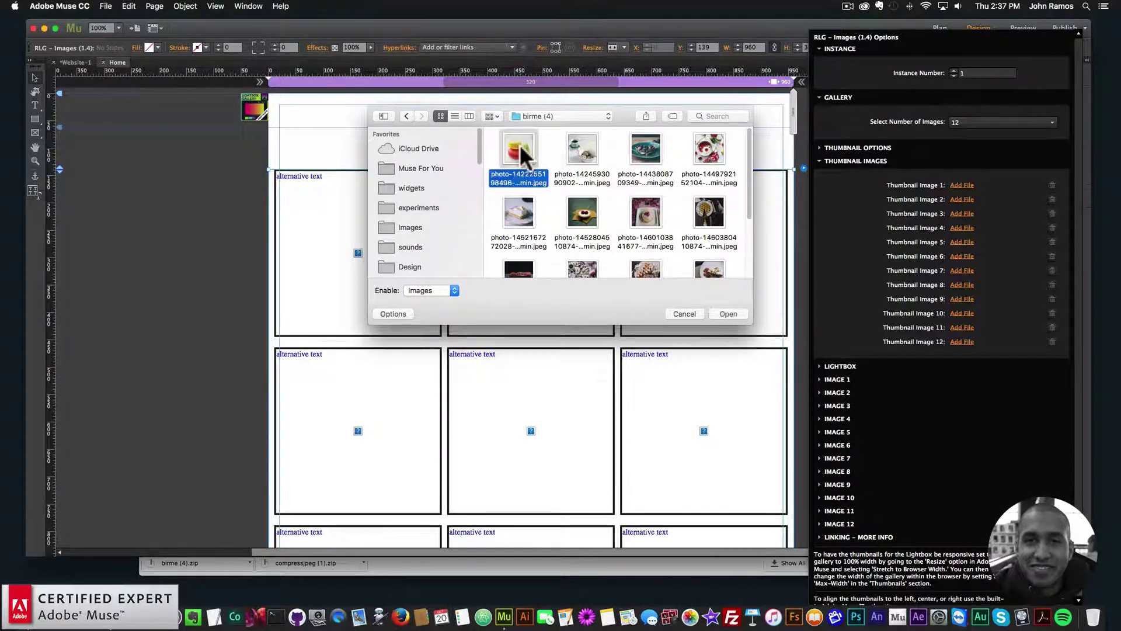
Step: Set thumbnail images 2, 3 and 4 to the second, third and fourth photos of the birme (4) folder
click(961, 199)
double_click(587, 147)
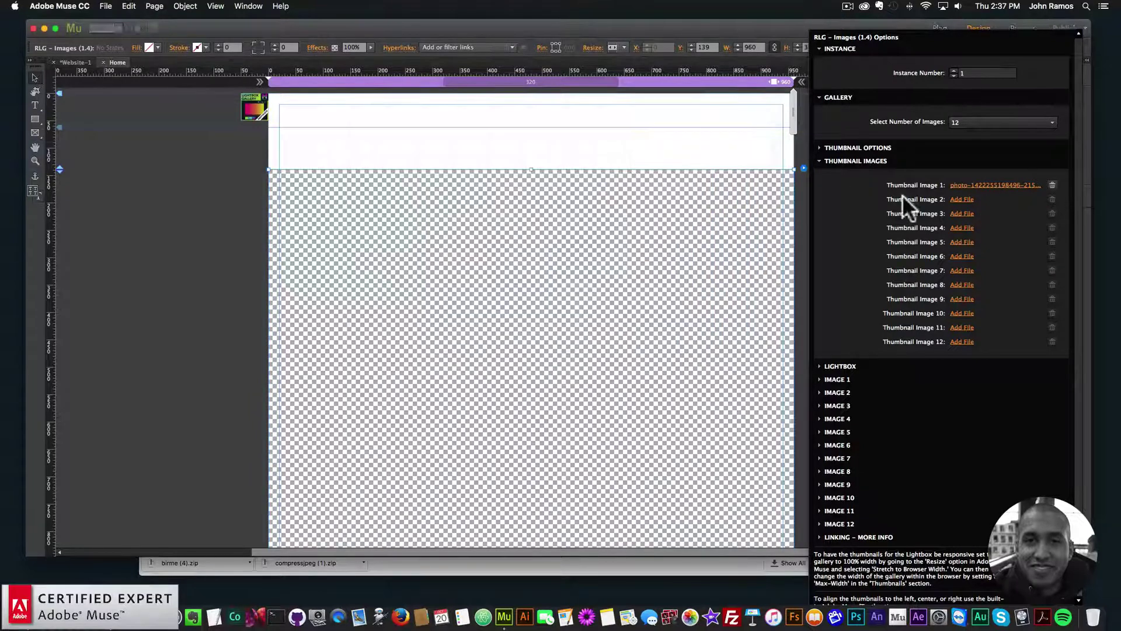
click(962, 213)
click(642, 151)
double_click(642, 151)
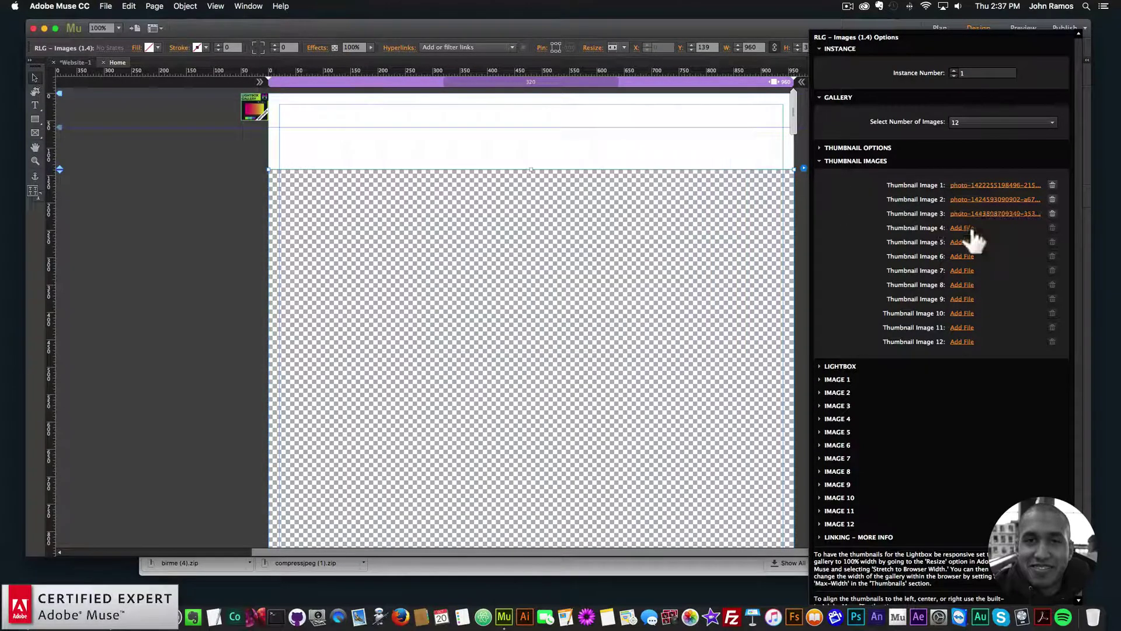
click(962, 228)
double_click(708, 149)
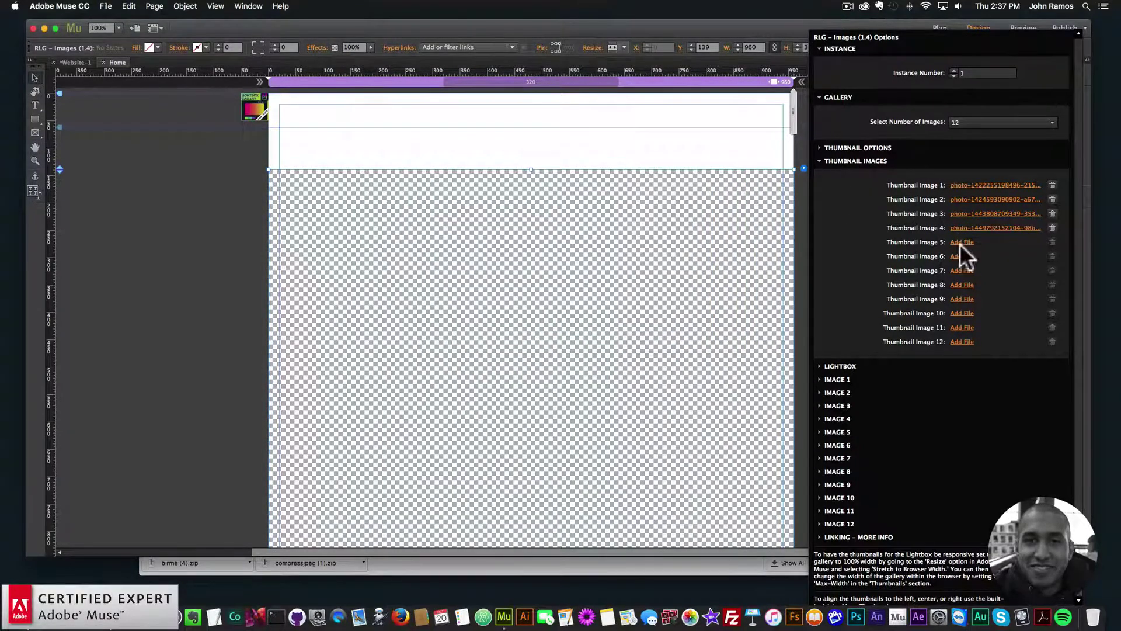
Step: Set thumbnail images 5 through 9 to the fifth through ninth photos of the birme (4) folder, in order
click(962, 241)
double_click(519, 218)
click(957, 256)
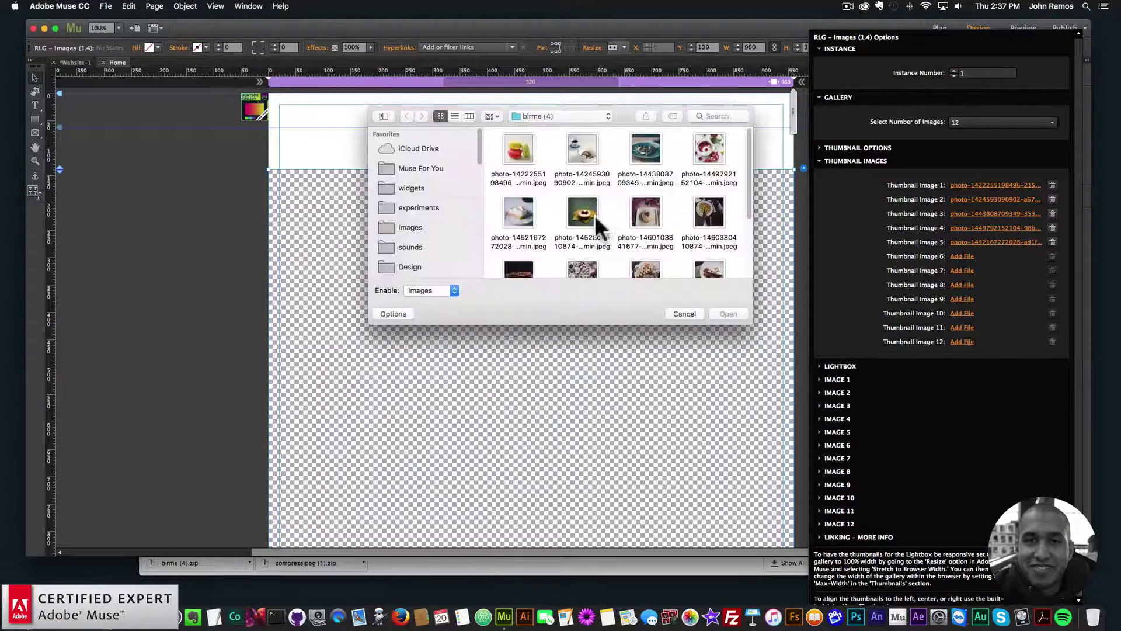
double_click(583, 215)
click(958, 270)
double_click(646, 212)
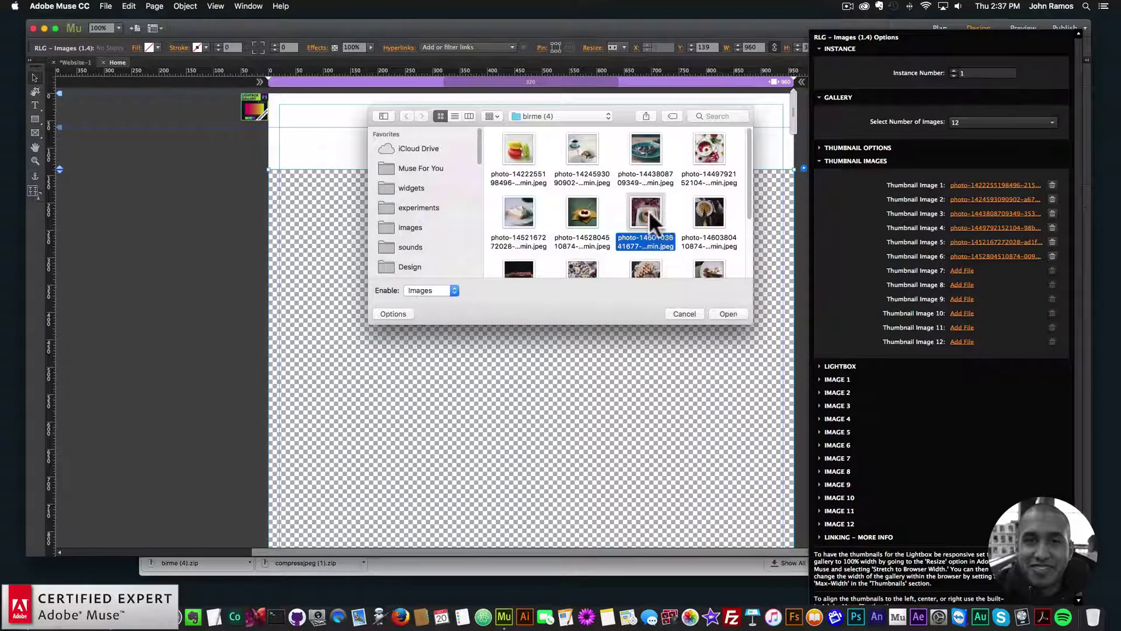
click(962, 286)
double_click(715, 213)
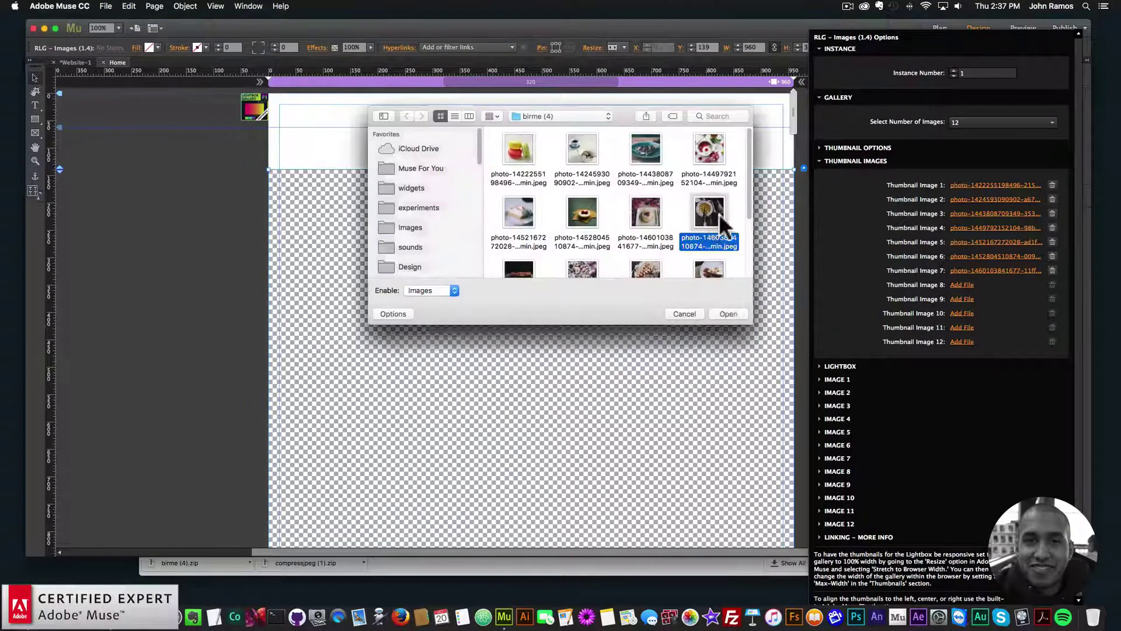
click(963, 299)
scroll(668, 248, down, 2)
double_click(523, 245)
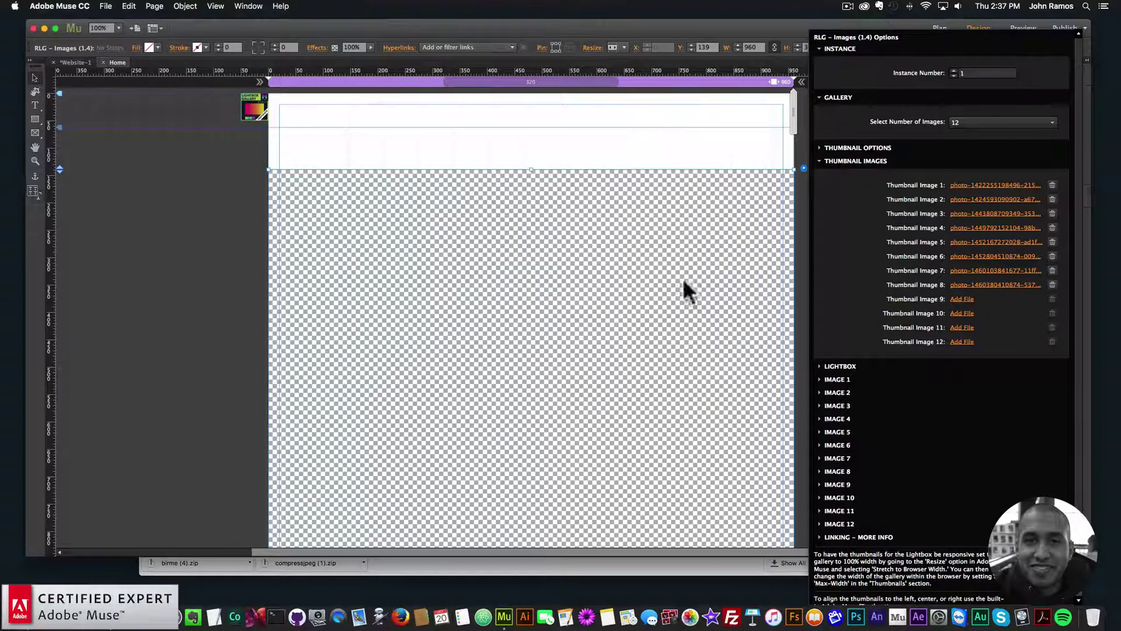
click(950, 312)
click(671, 311)
click(962, 313)
scroll(622, 257, down, 2)
click(584, 169)
double_click(586, 169)
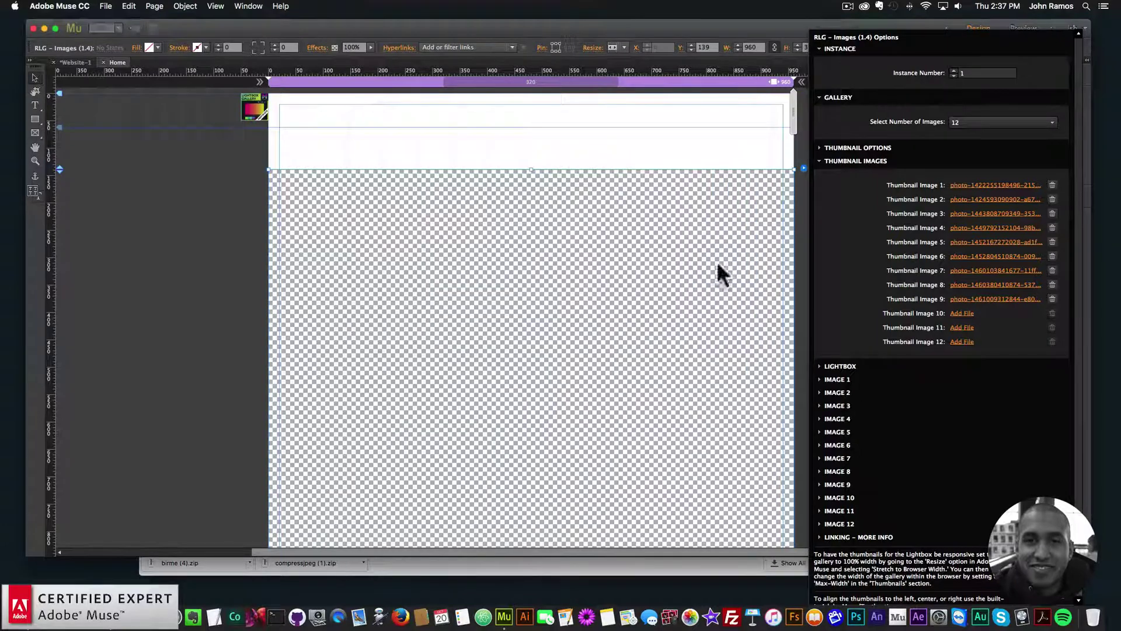
click(963, 327)
scroll(592, 252, down, 3)
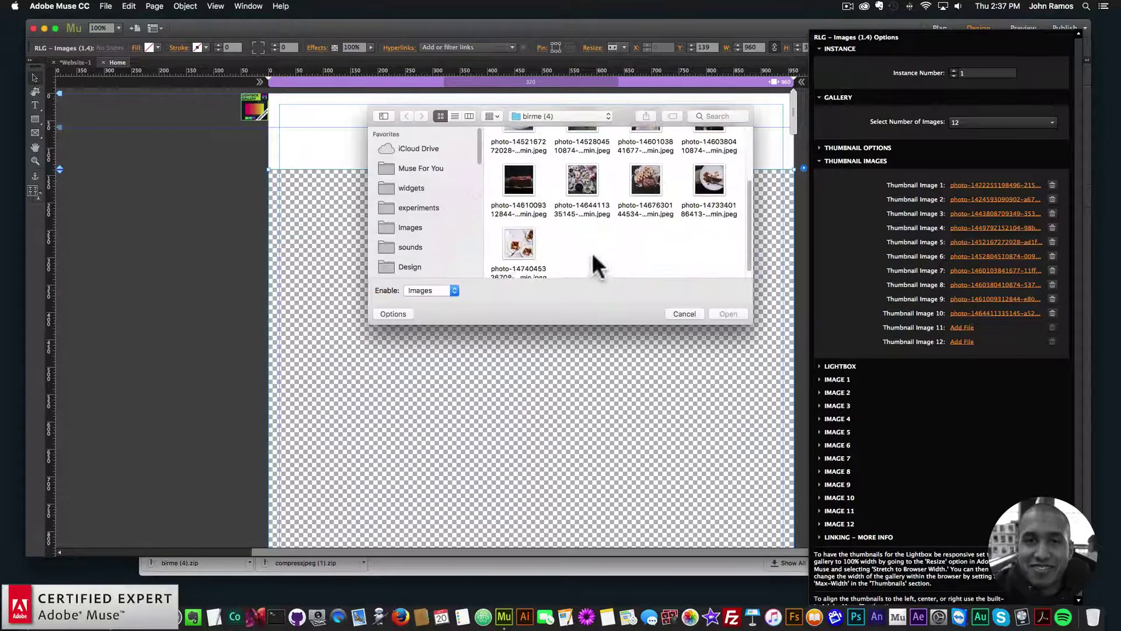
double_click(654, 175)
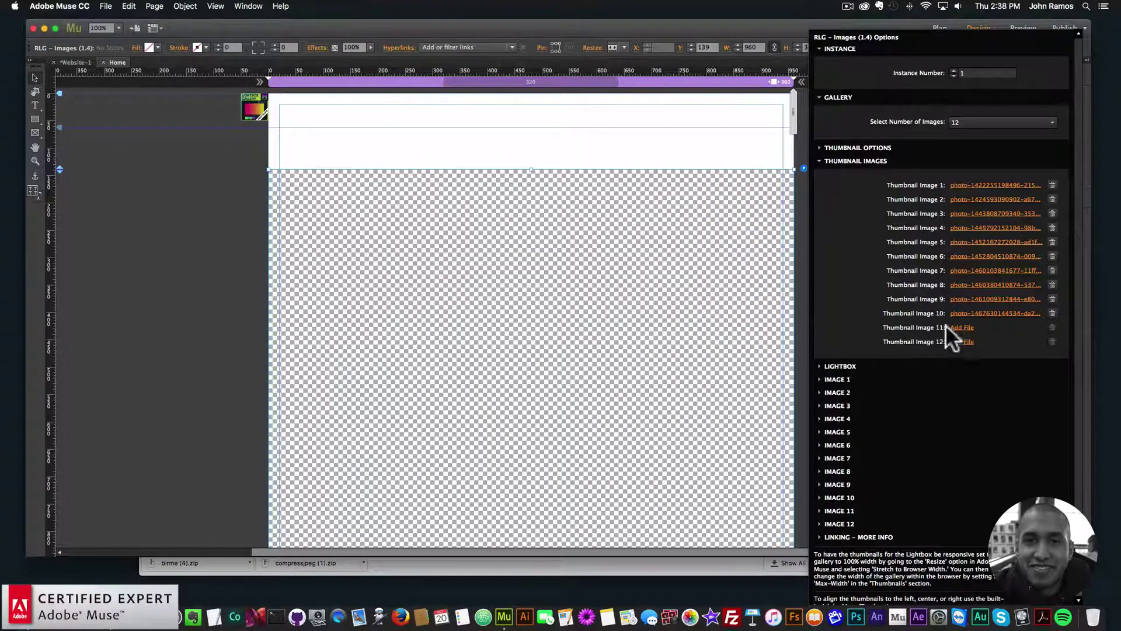
click(947, 327)
scroll(698, 260, down, 2)
click(727, 314)
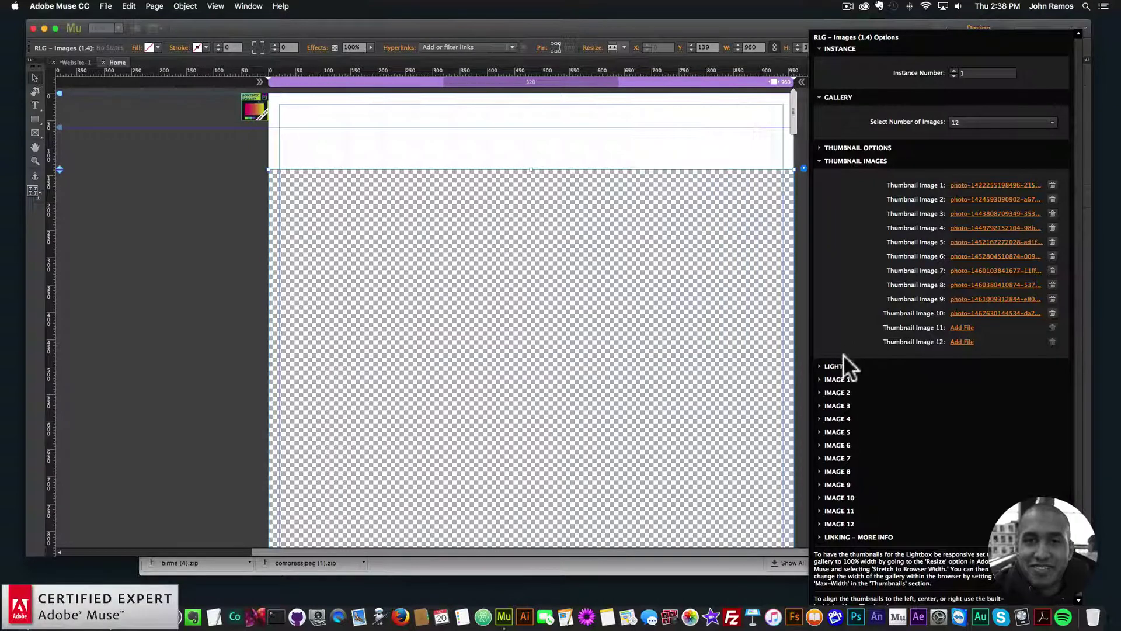
click(962, 342)
scroll(473, 247, down, 2)
scroll(543, 251, down, 3)
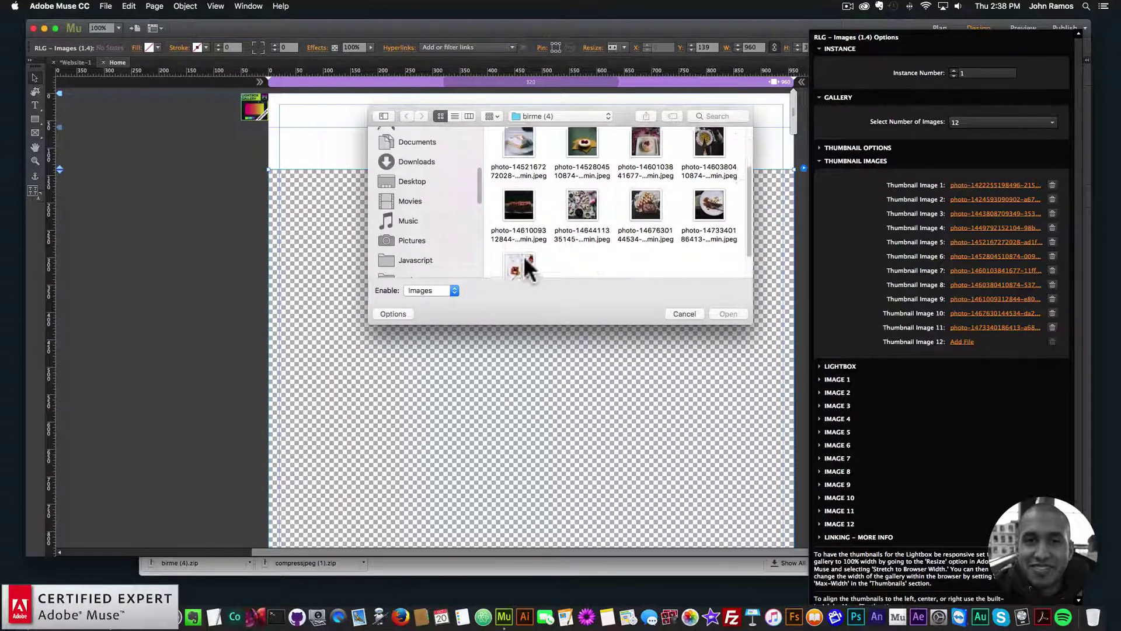
double_click(519, 236)
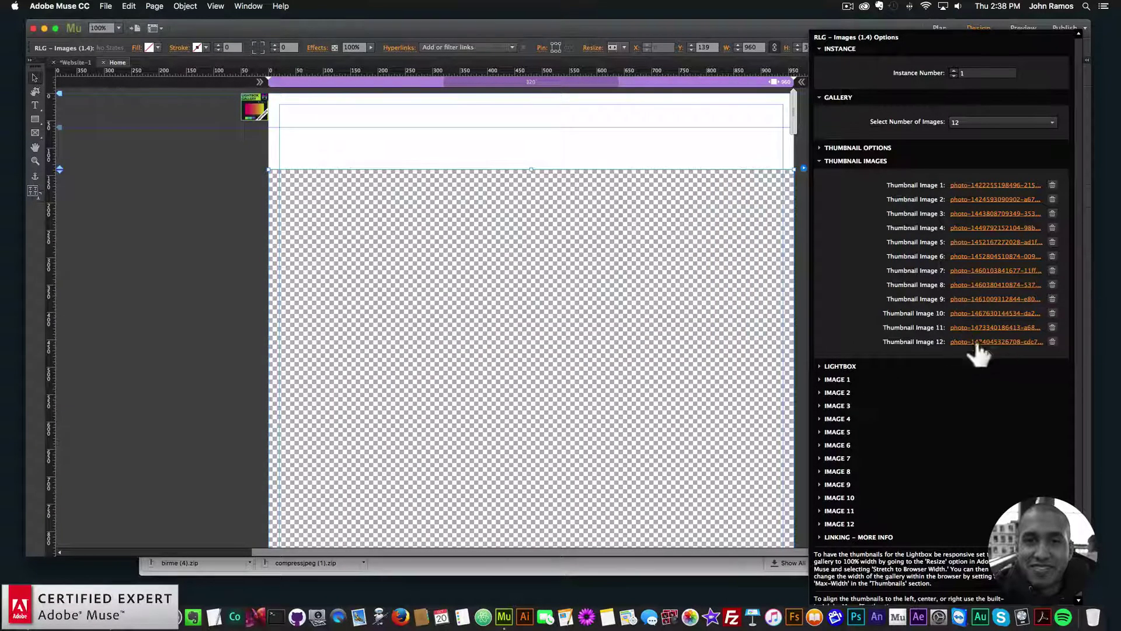
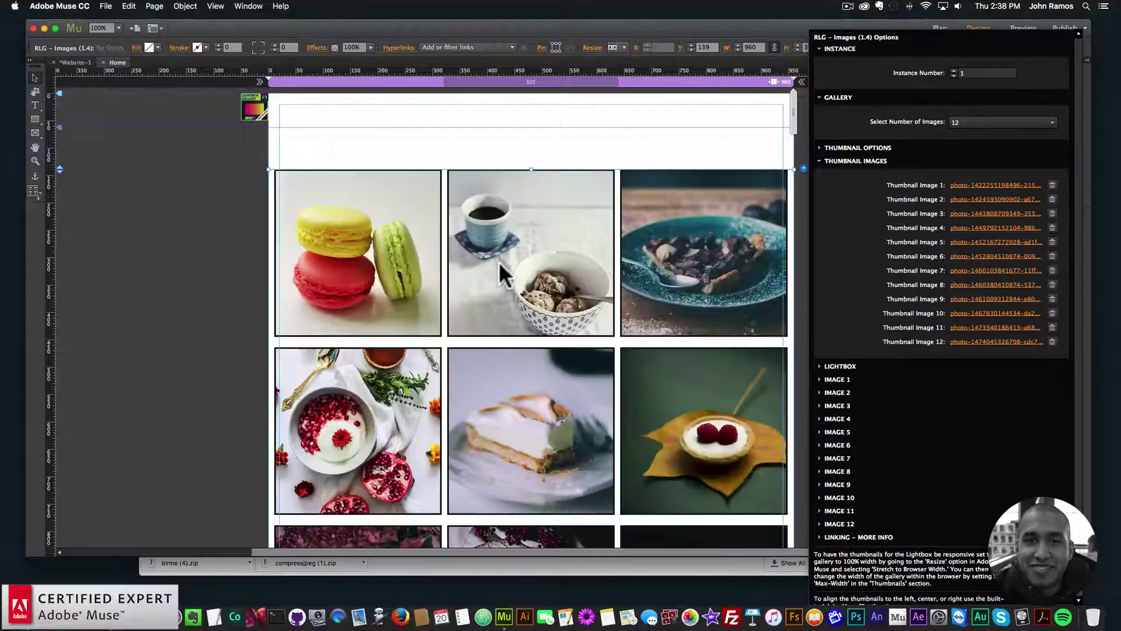
Step: Preview the page in the browser to check the thumbnail grid, and open the first thumbnail in the lightbox
scroll(678, 367, down, 5)
click(155, 270)
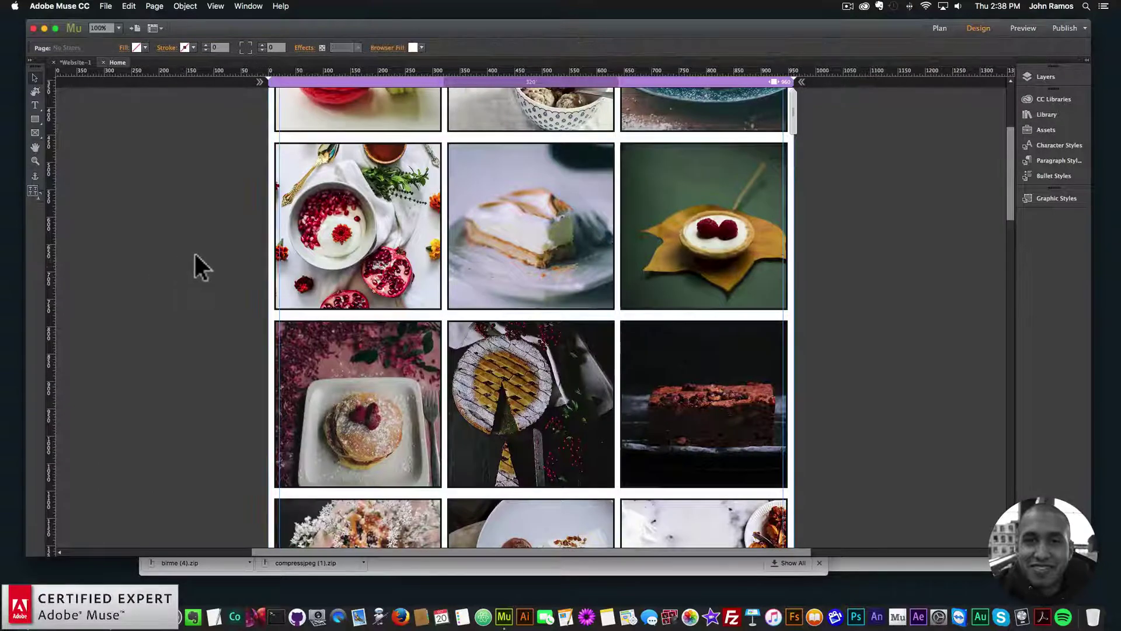
scroll(195, 263, up, 5)
click(104, 6)
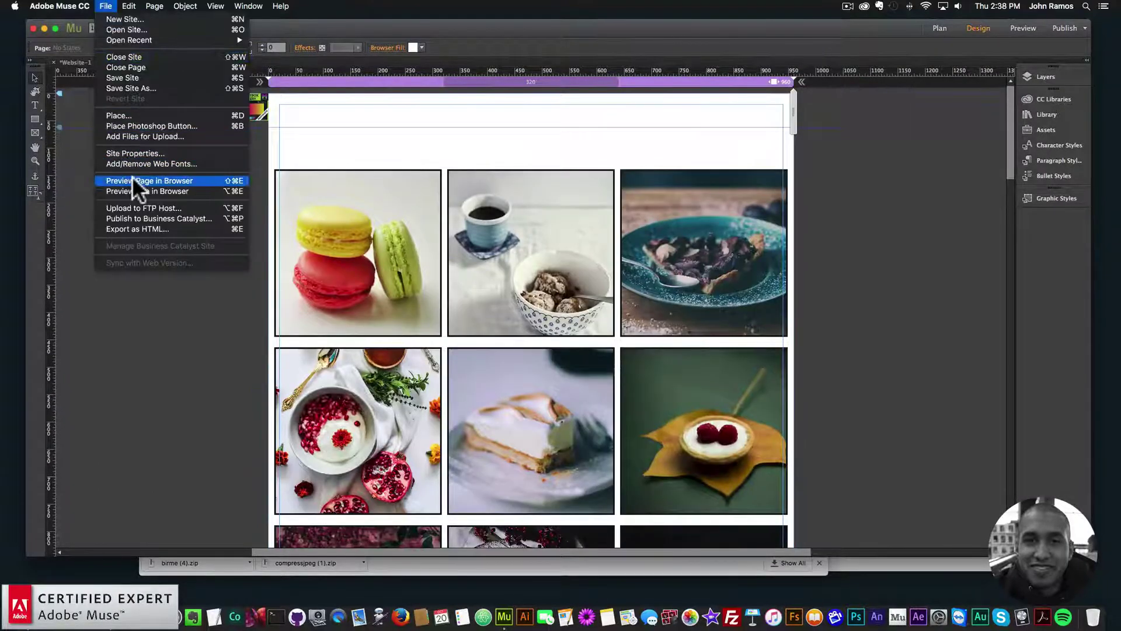
click(131, 177)
scroll(458, 226, down, 3)
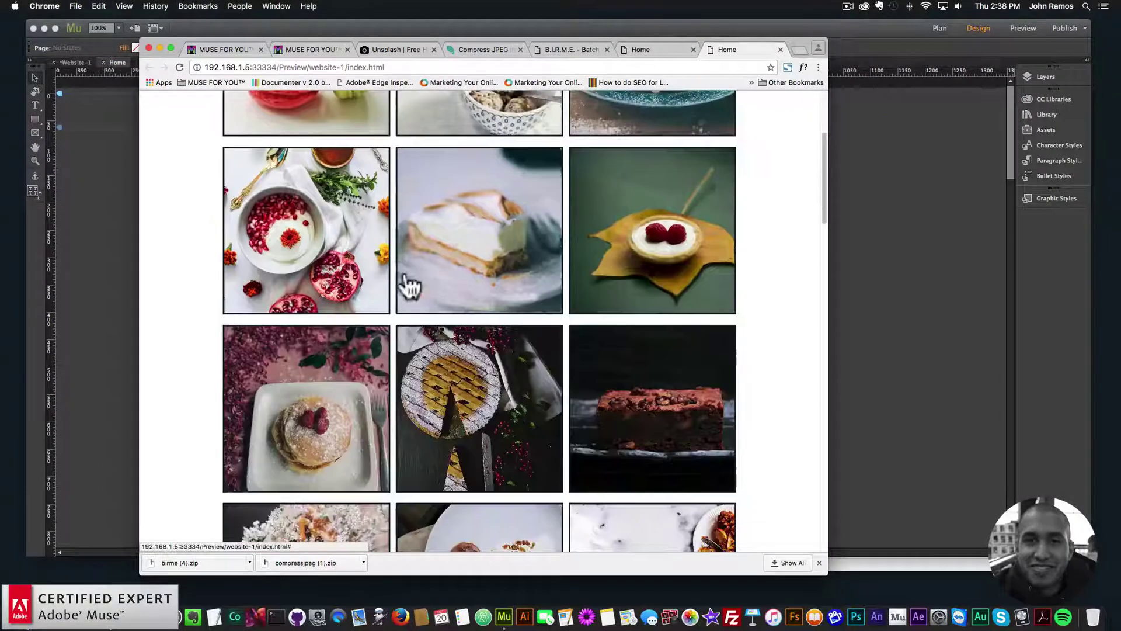
scroll(405, 282, up, 3)
click(337, 199)
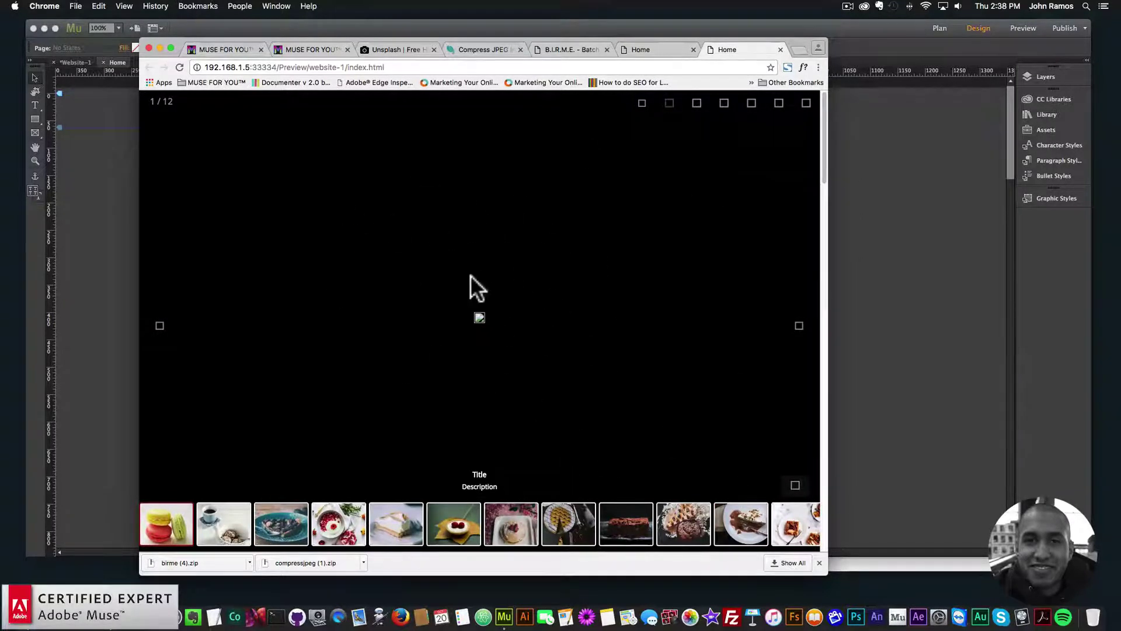
click(870, 252)
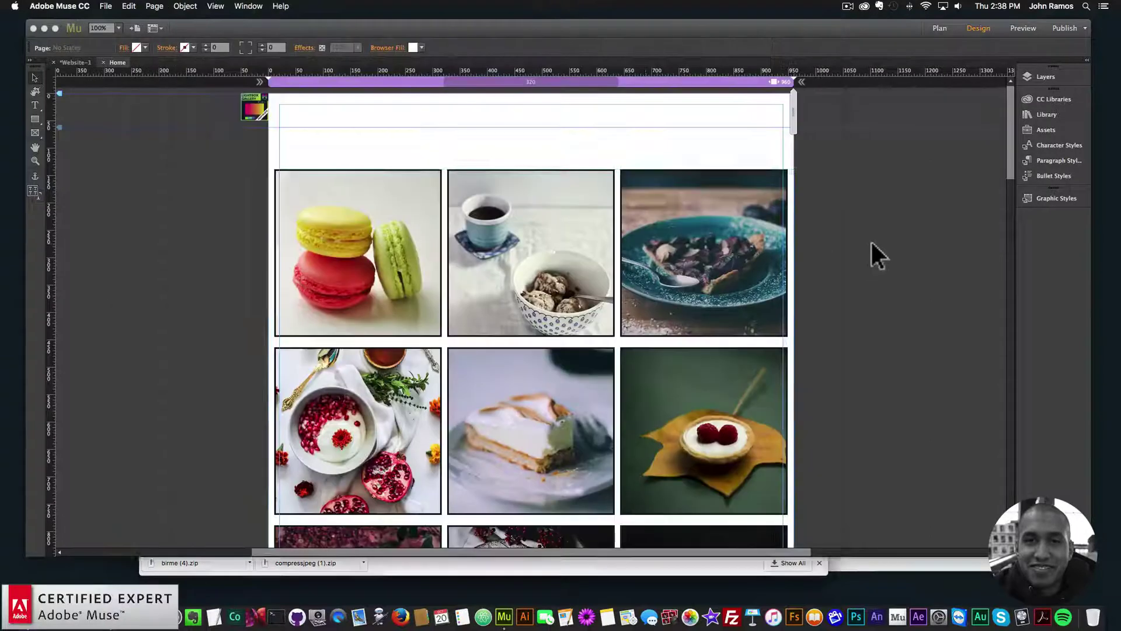
click(804, 168)
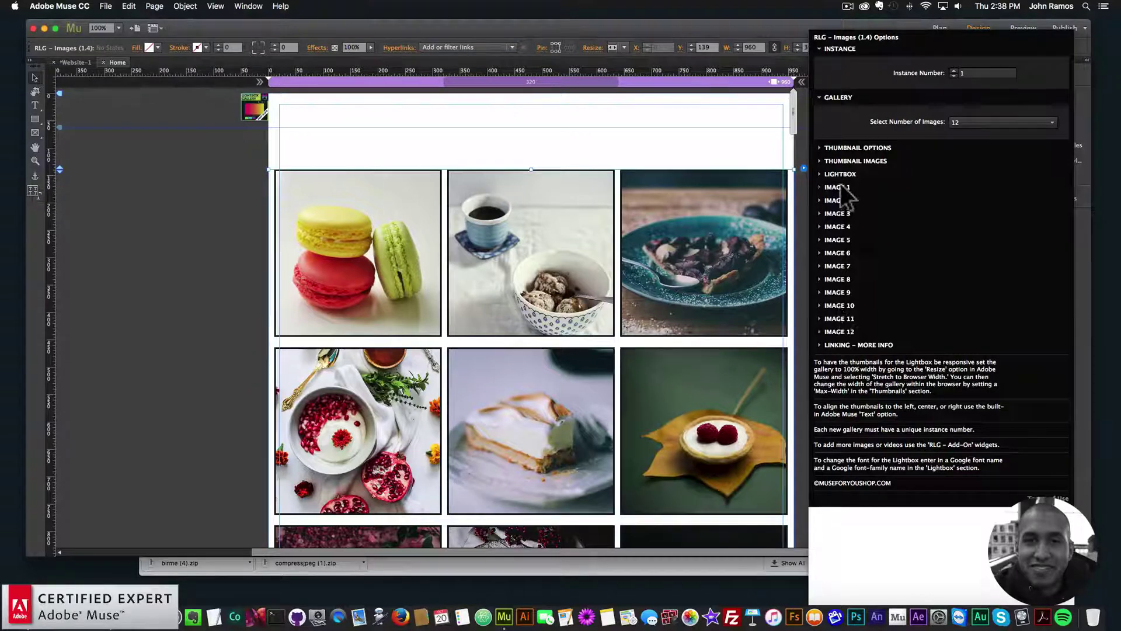
click(841, 187)
click(961, 211)
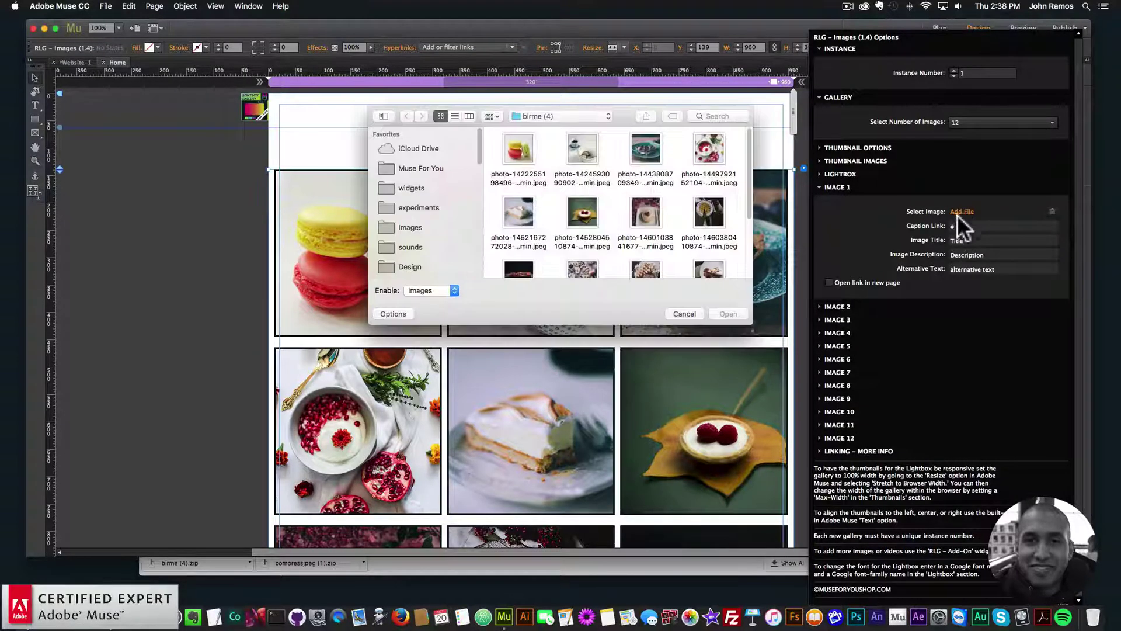
click(550, 118)
click(550, 116)
click(550, 117)
click(548, 127)
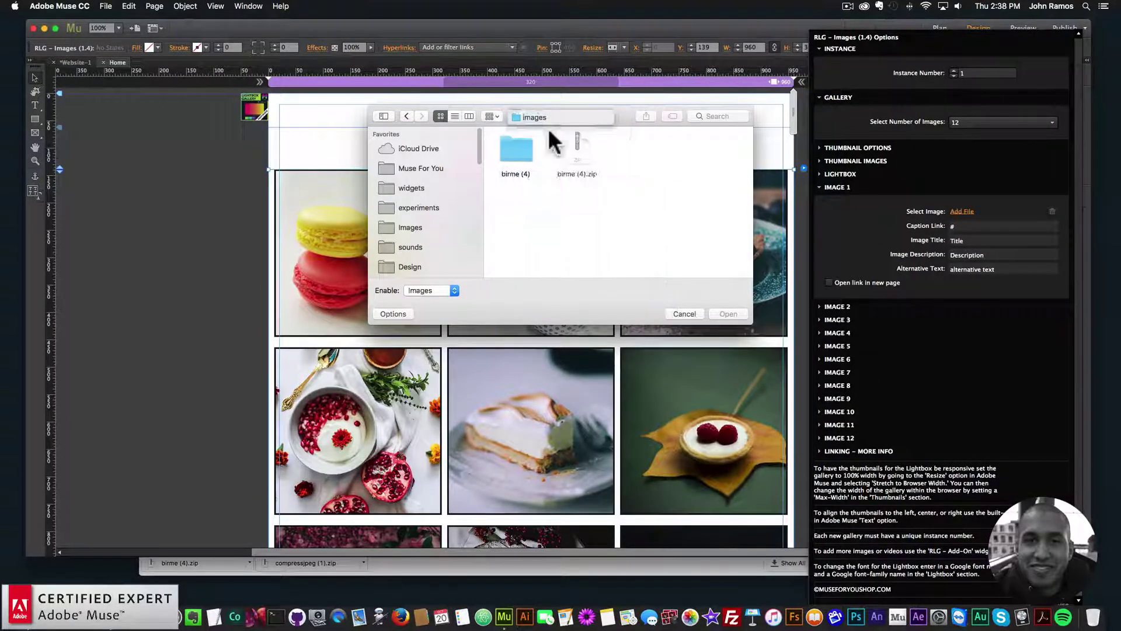
double_click(525, 148)
click(521, 147)
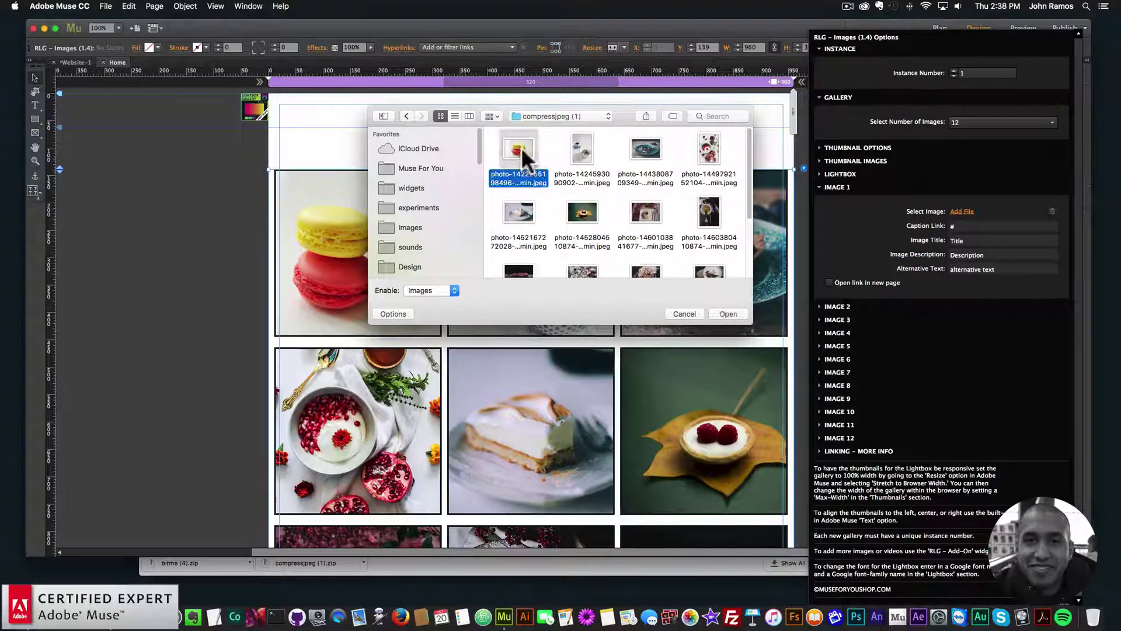
double_click(520, 147)
click(838, 307)
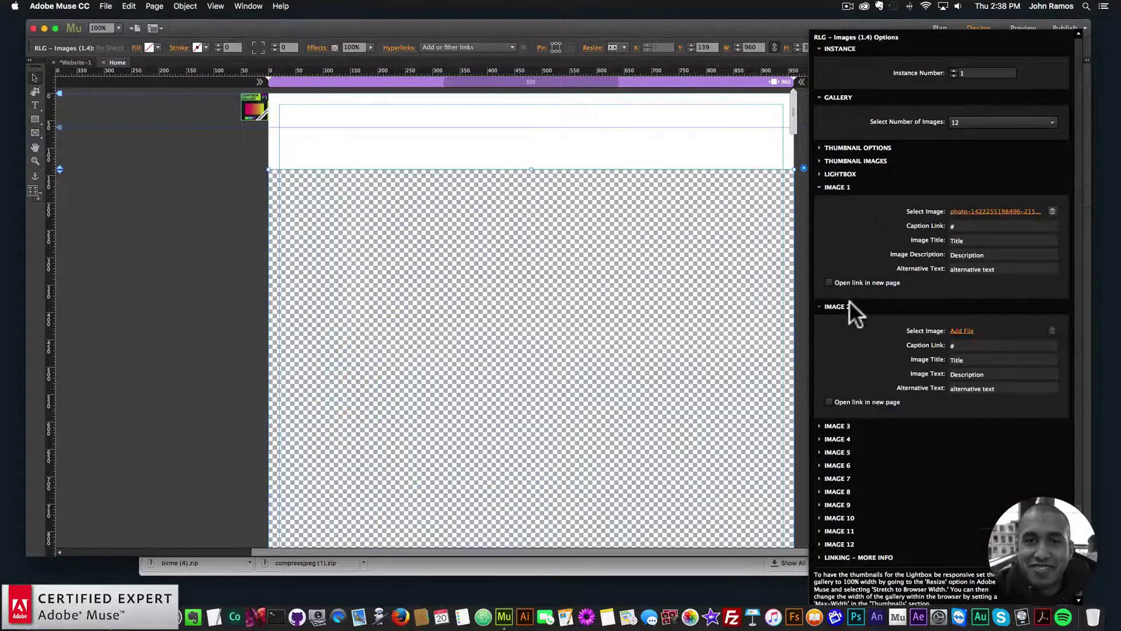
click(960, 330)
double_click(583, 155)
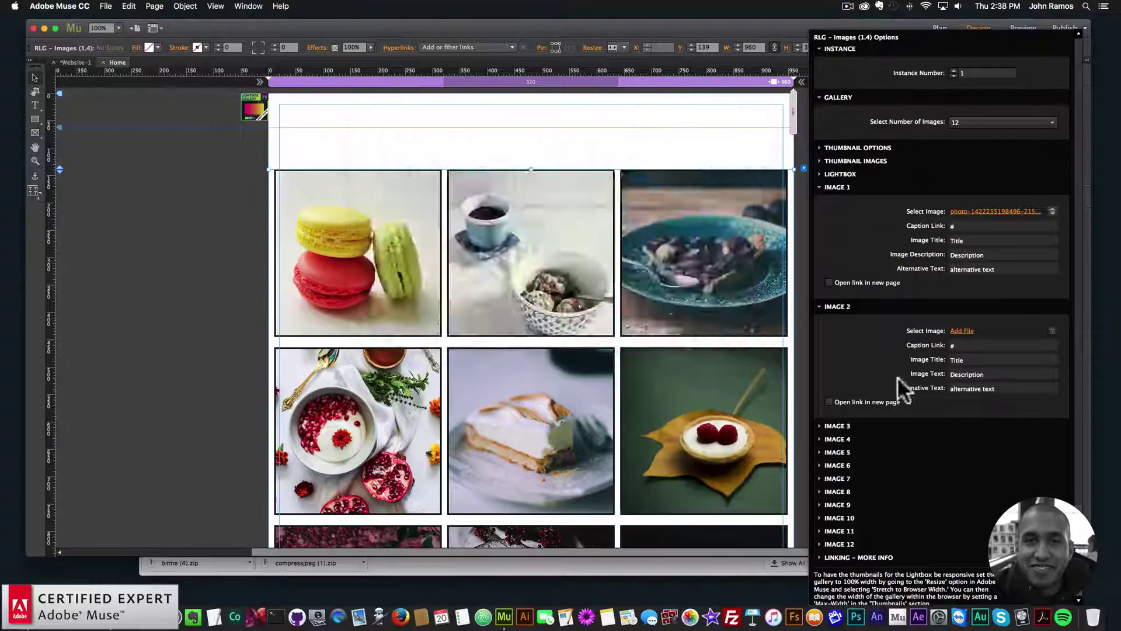
click(837, 426)
click(962, 450)
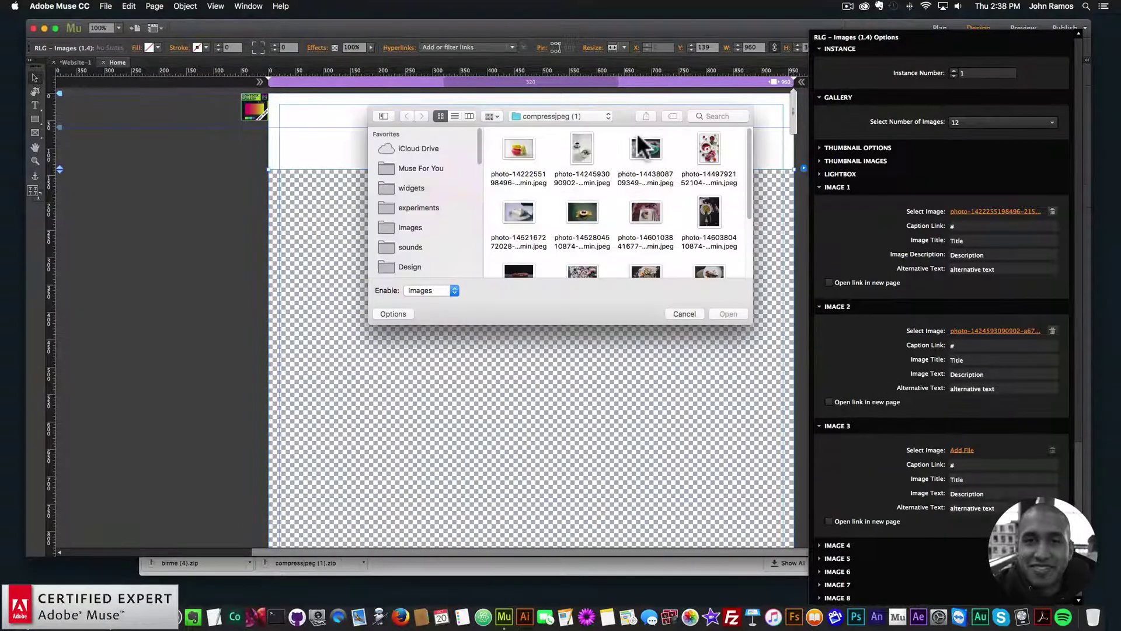
double_click(644, 147)
click(837, 545)
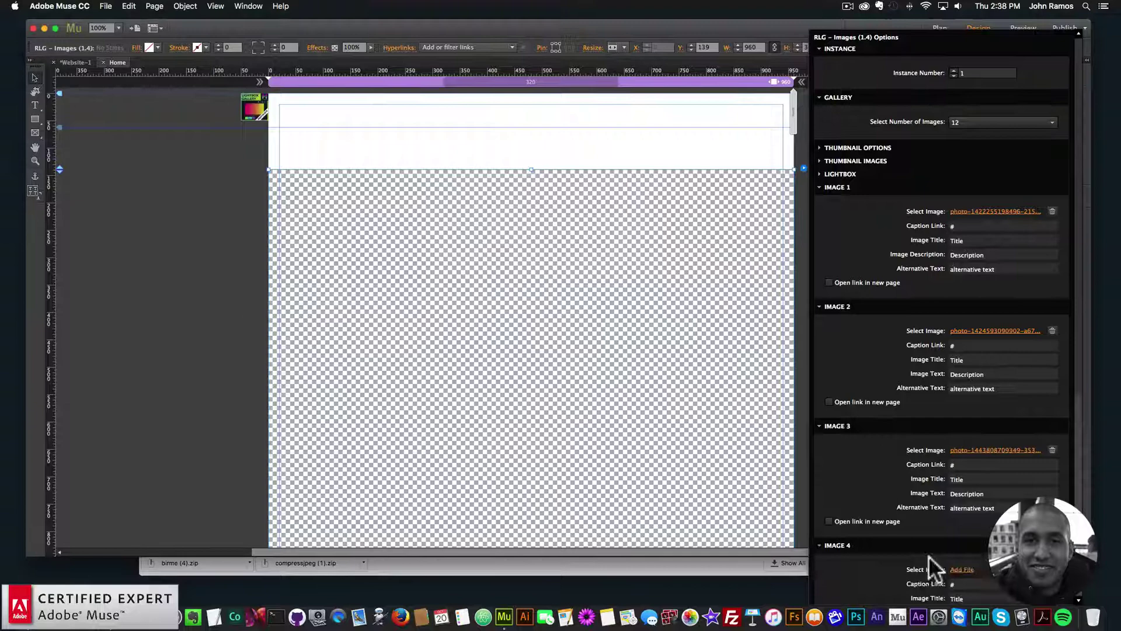
click(960, 570)
double_click(708, 149)
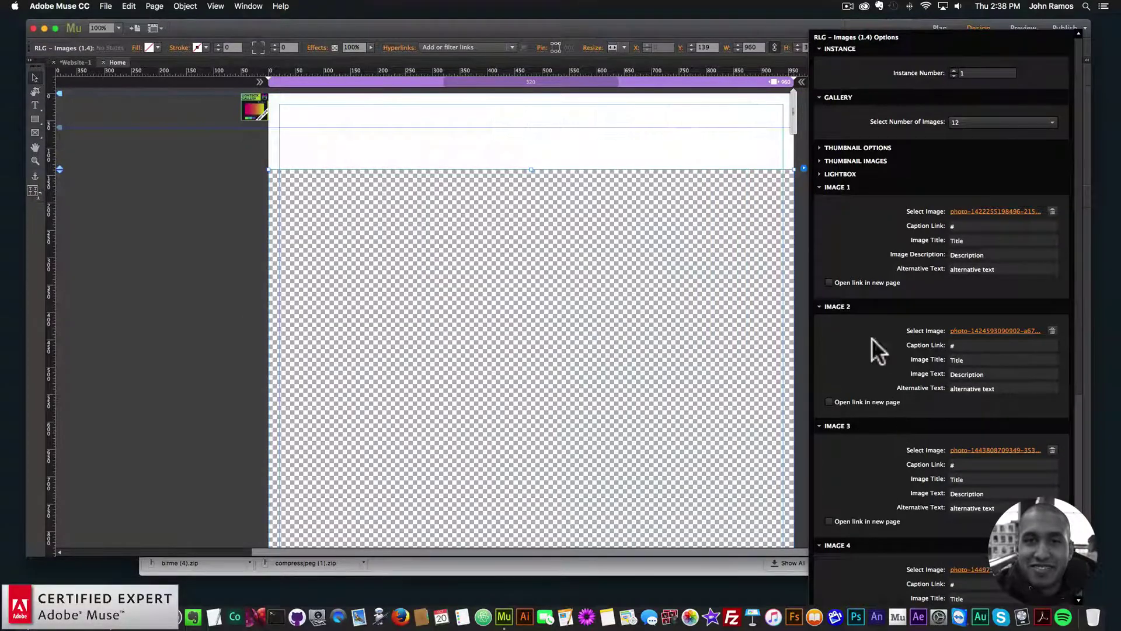
click(842, 302)
click(843, 186)
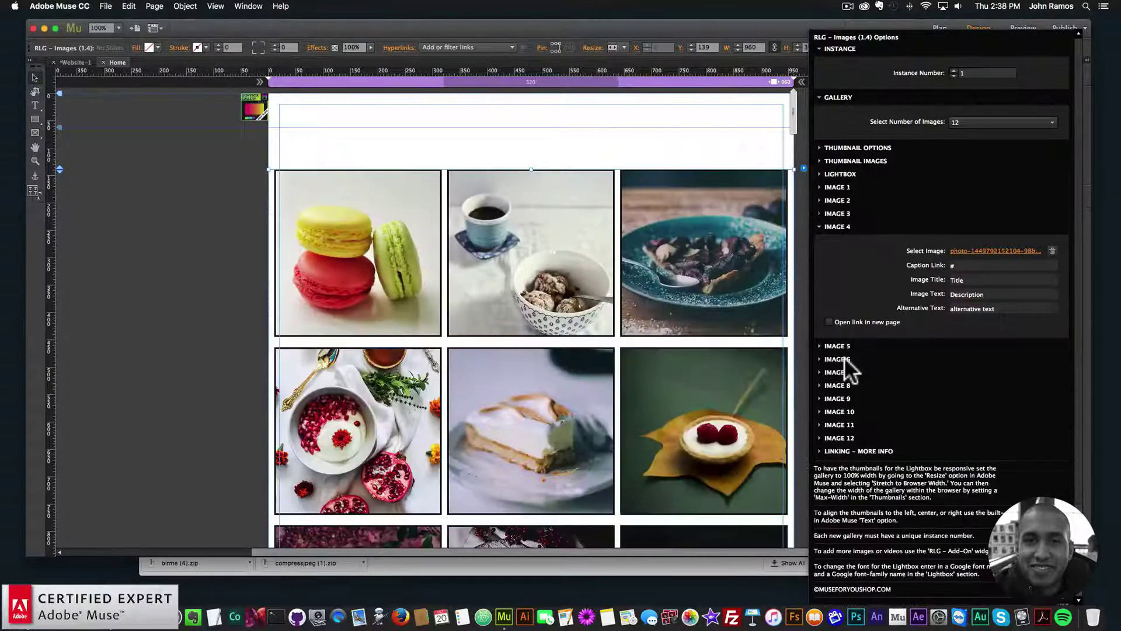
Step: Set Images 5 and 6 to the fifth and sixth photos of the compressjpeg (1) folder and collapse both sections
click(840, 345)
click(961, 370)
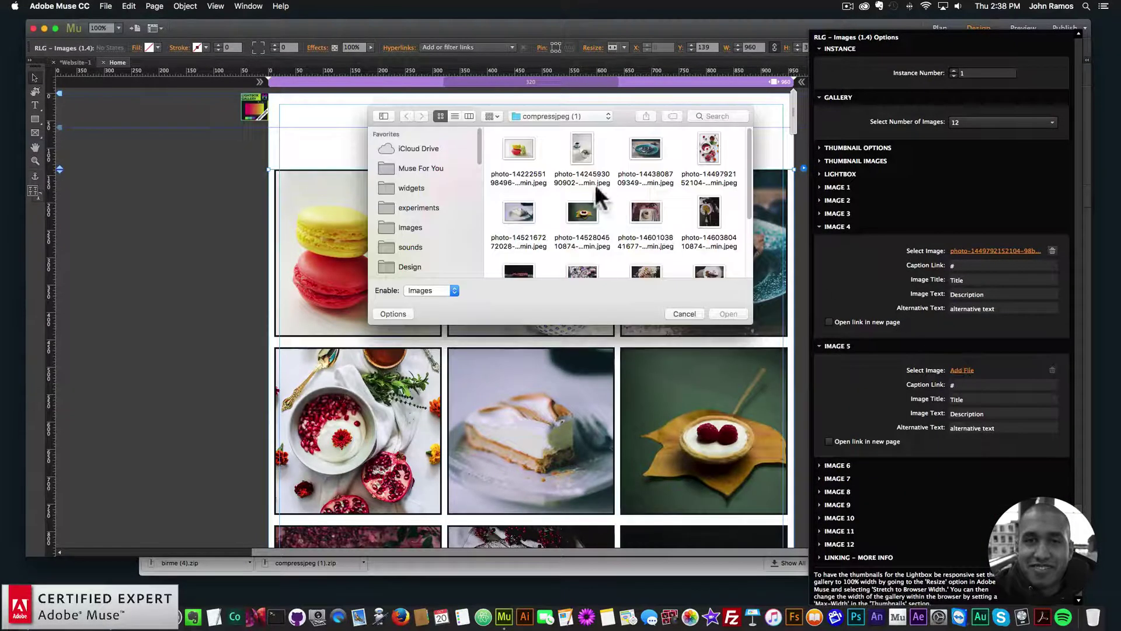
click(526, 213)
double_click(525, 213)
click(841, 464)
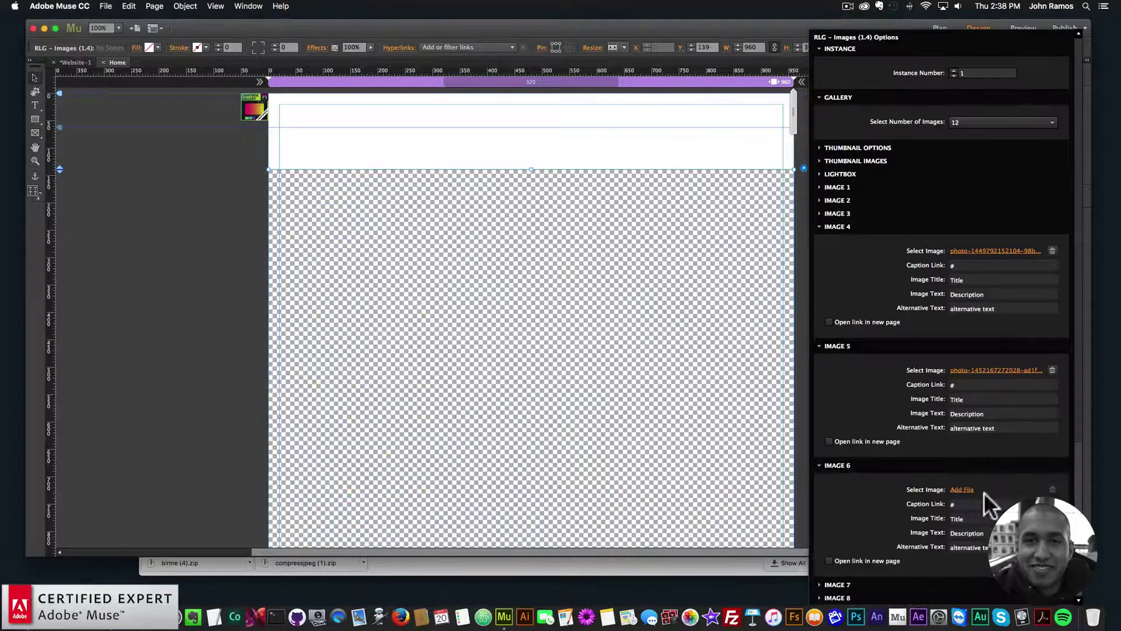
click(961, 489)
click(581, 213)
double_click(578, 214)
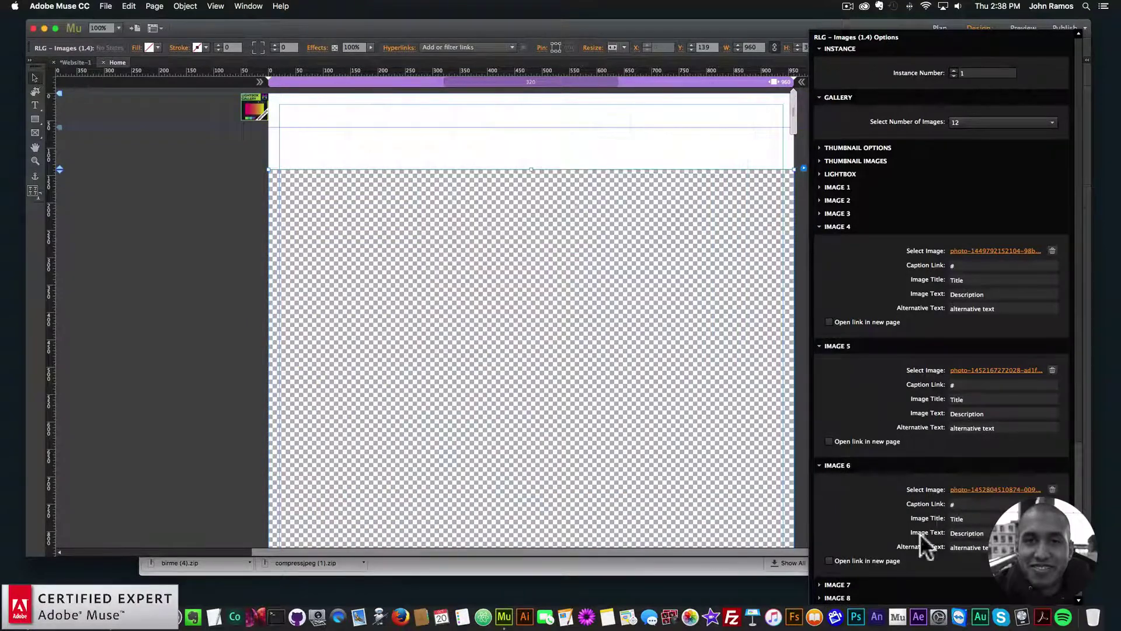
click(842, 465)
click(839, 346)
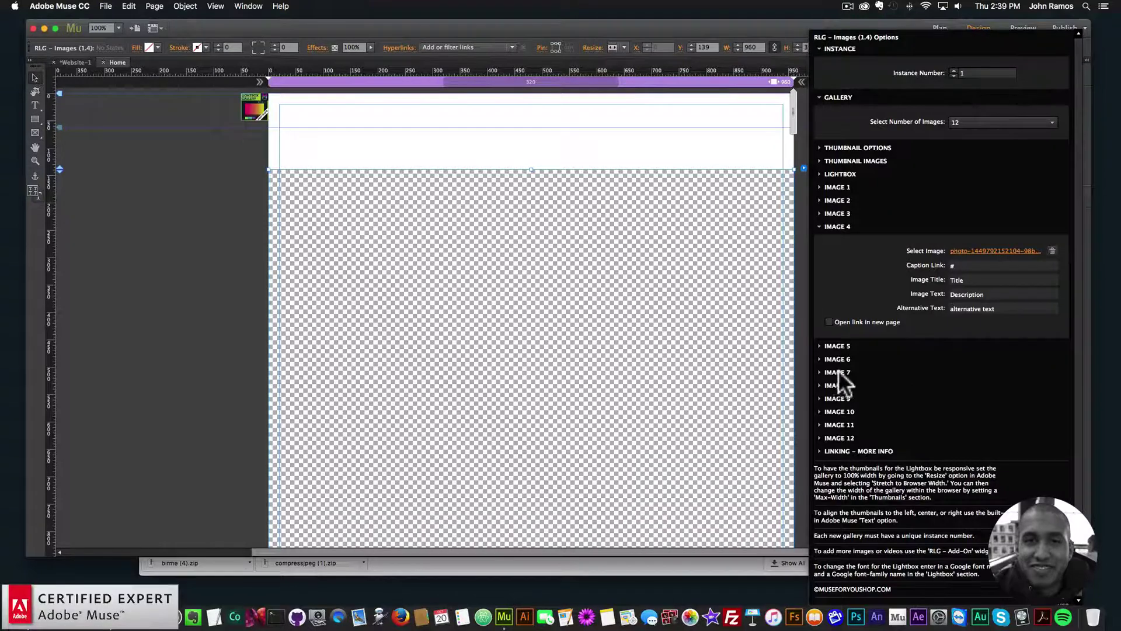
Step: Set Images 7 and 8 to the seventh and eighth photos of the compressjpeg (1) folder and collapse both sections
click(840, 371)
click(972, 397)
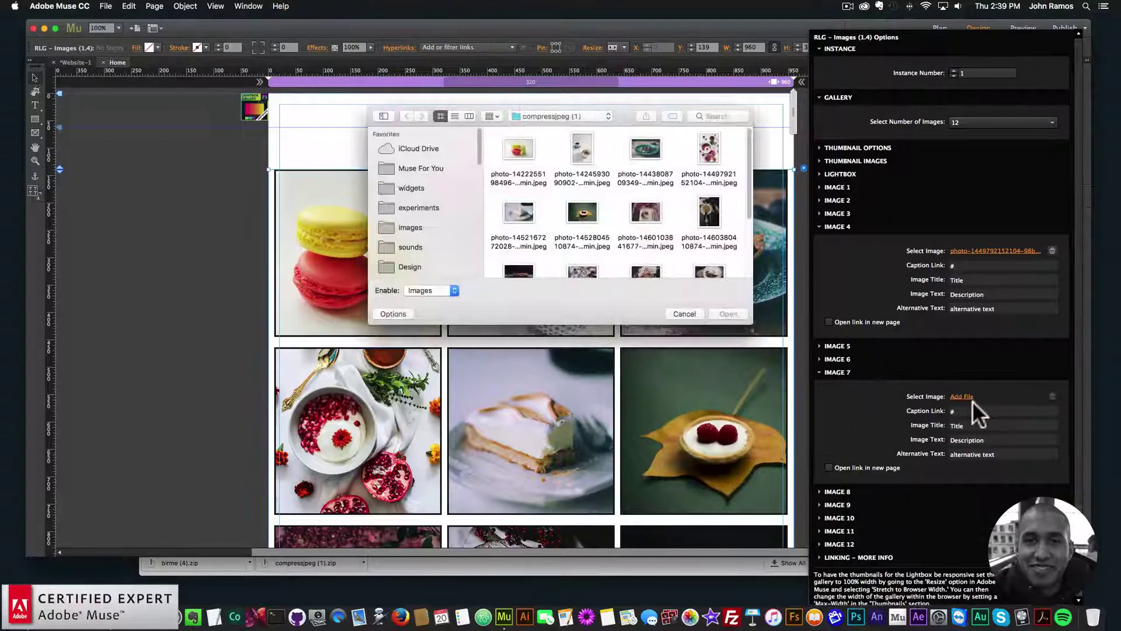
click(636, 210)
click(729, 314)
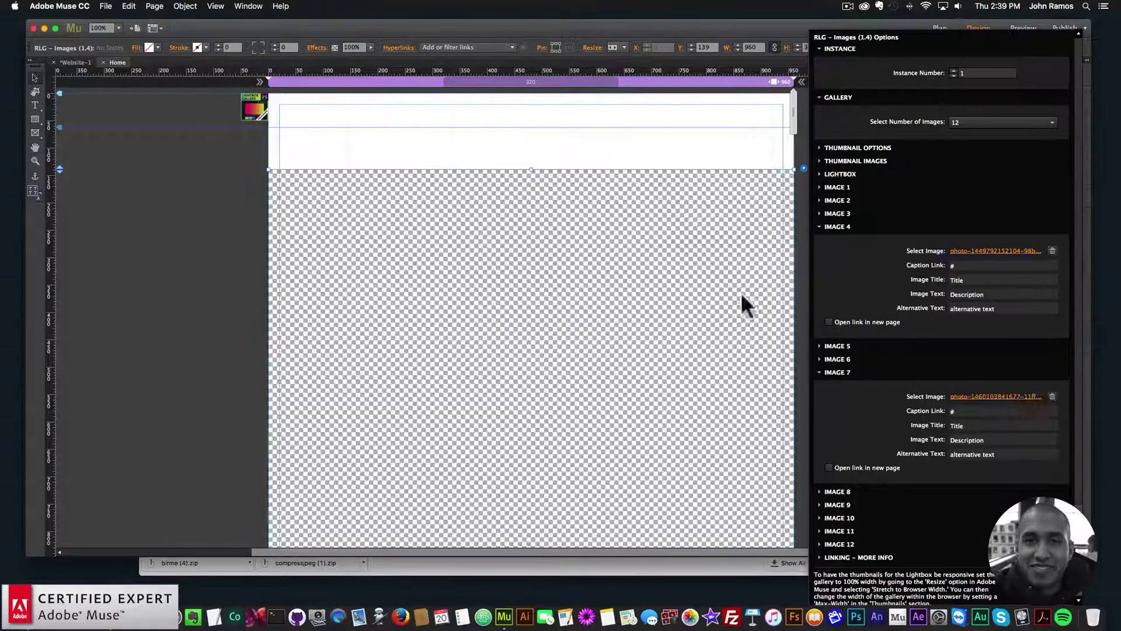
click(841, 491)
click(962, 515)
click(708, 211)
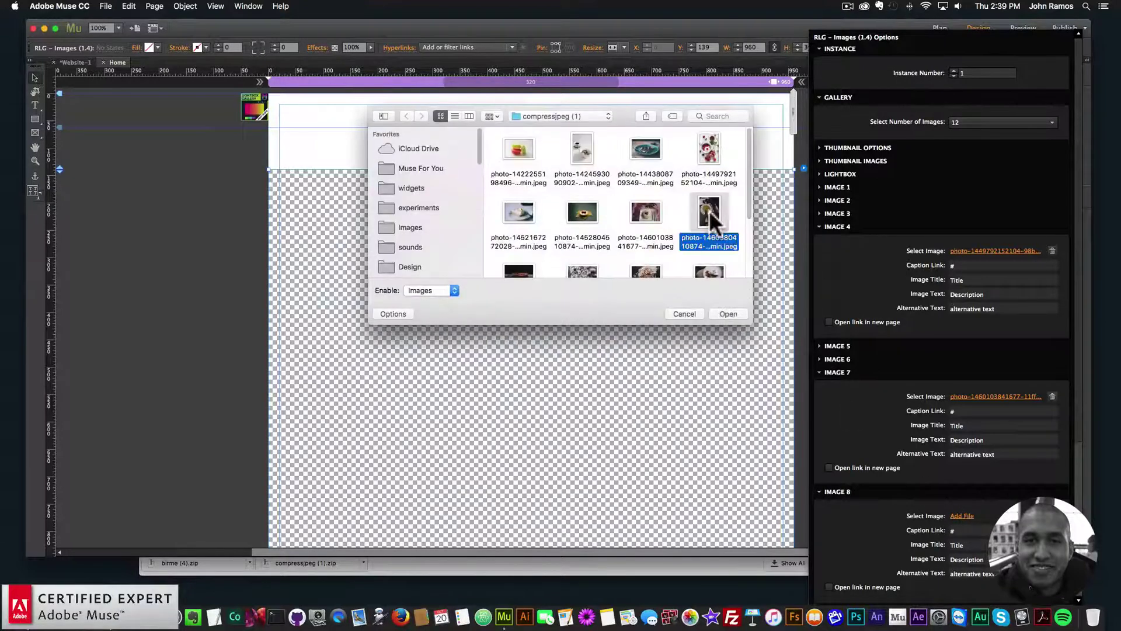
double_click(708, 210)
click(837, 372)
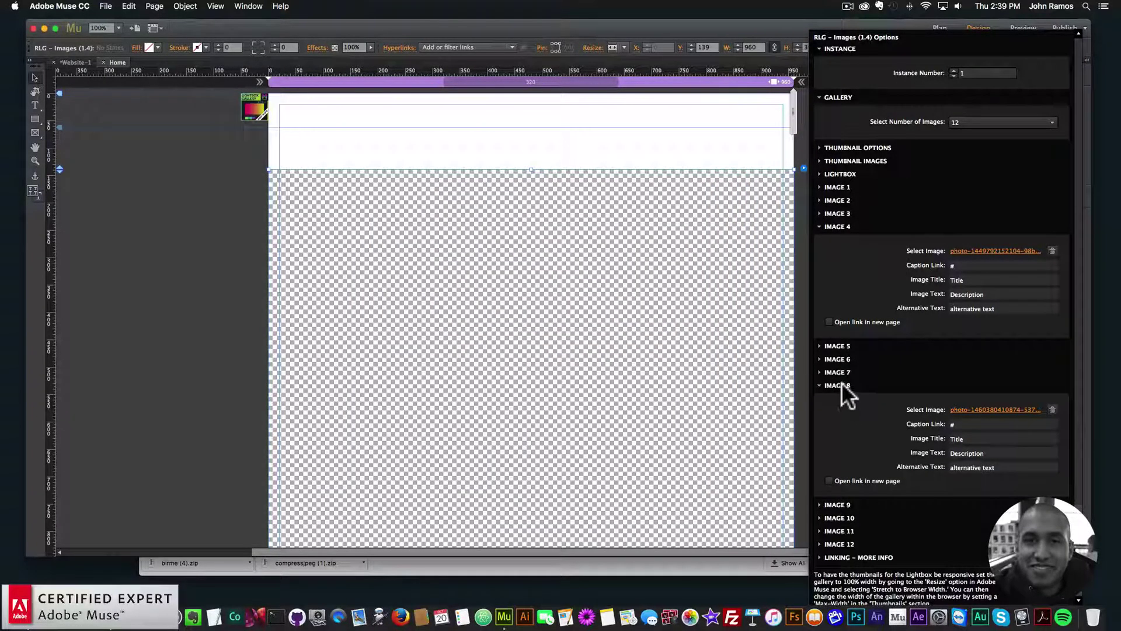
click(837, 386)
click(838, 398)
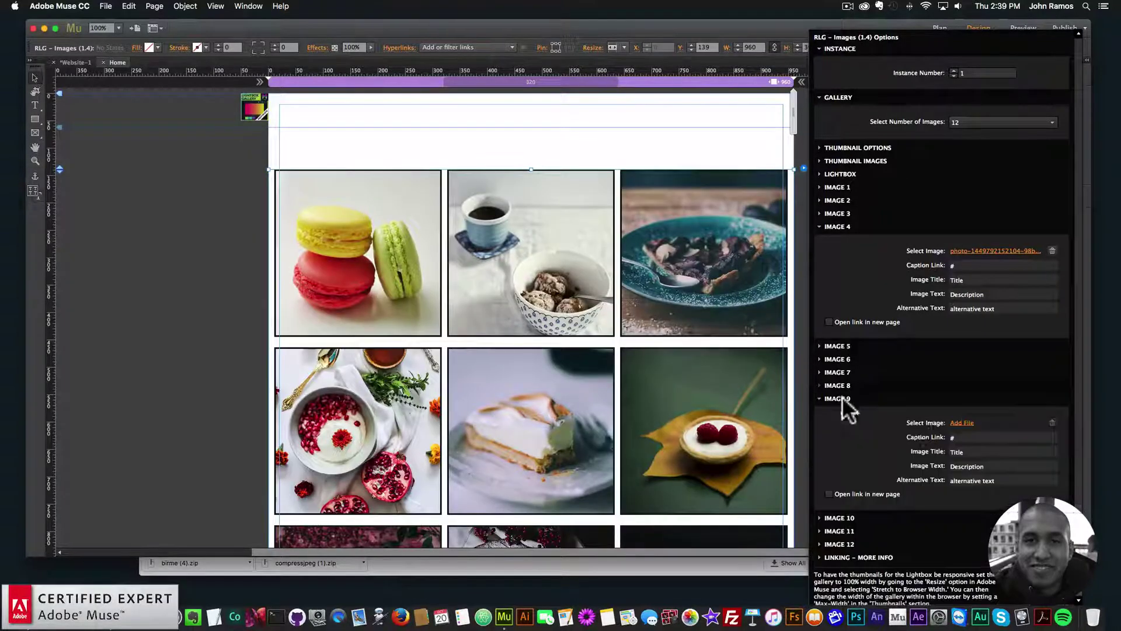
click(962, 422)
click(519, 250)
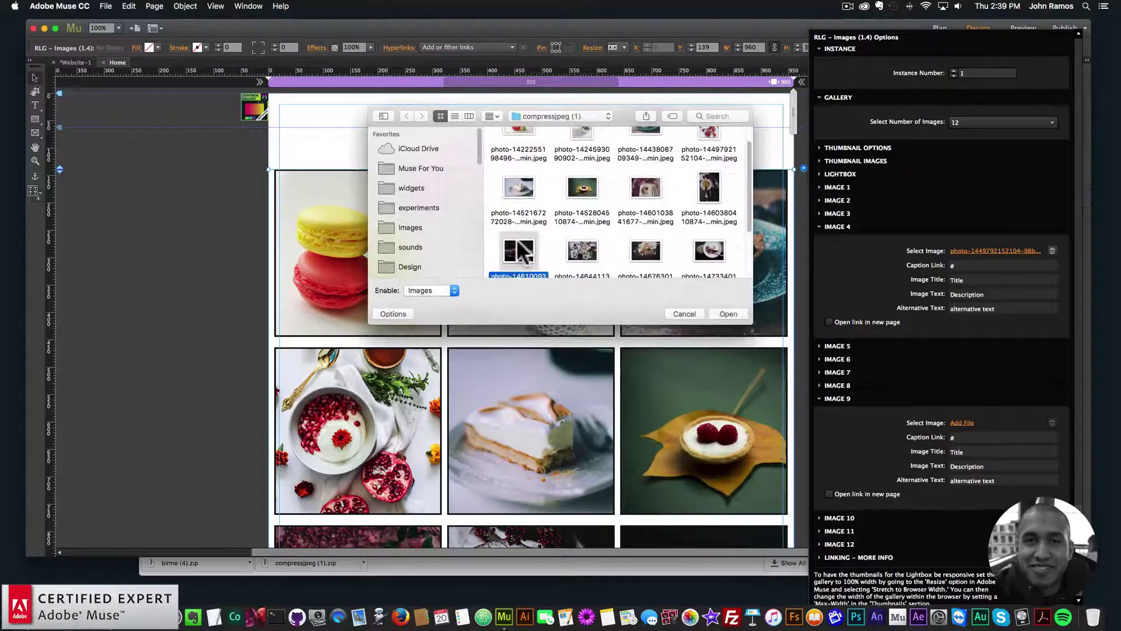
double_click(517, 241)
Step: Set Image 10 to the eleventh photo of the compressjpeg (1) folder and collapse the Image 9 and Image 10 sections
click(846, 518)
click(961, 542)
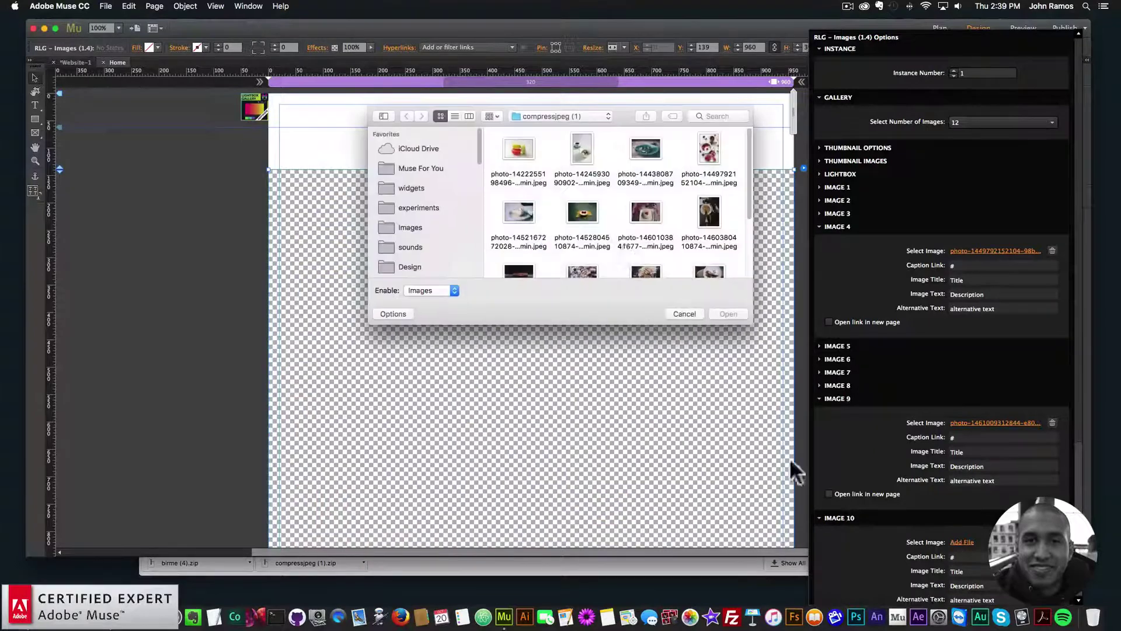
scroll(613, 257, down, 2)
double_click(642, 245)
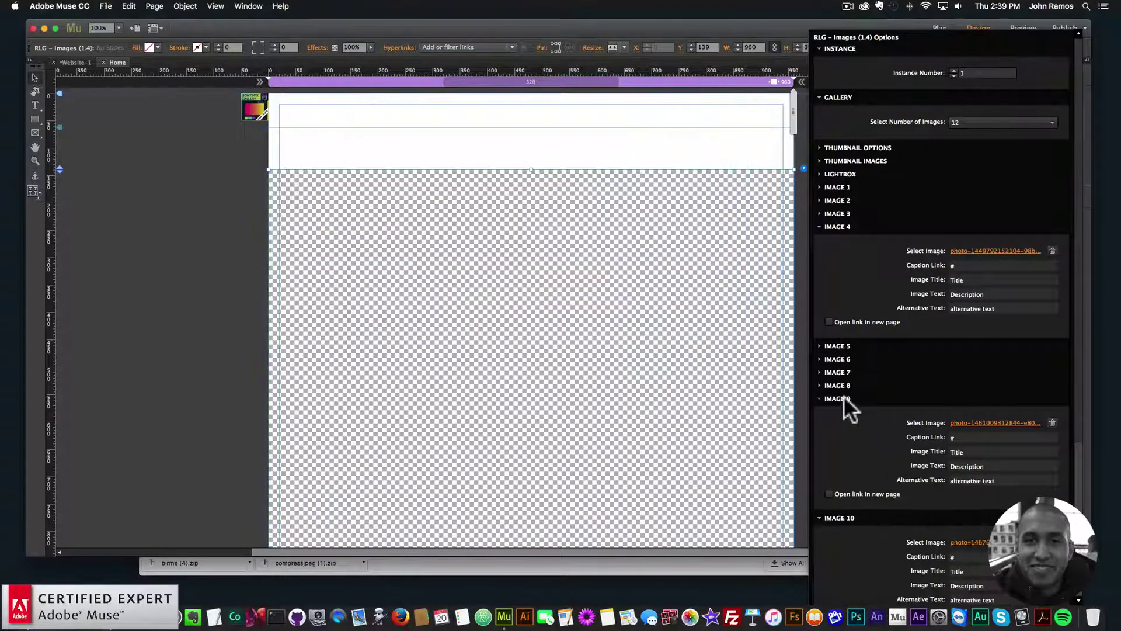
click(843, 397)
click(845, 411)
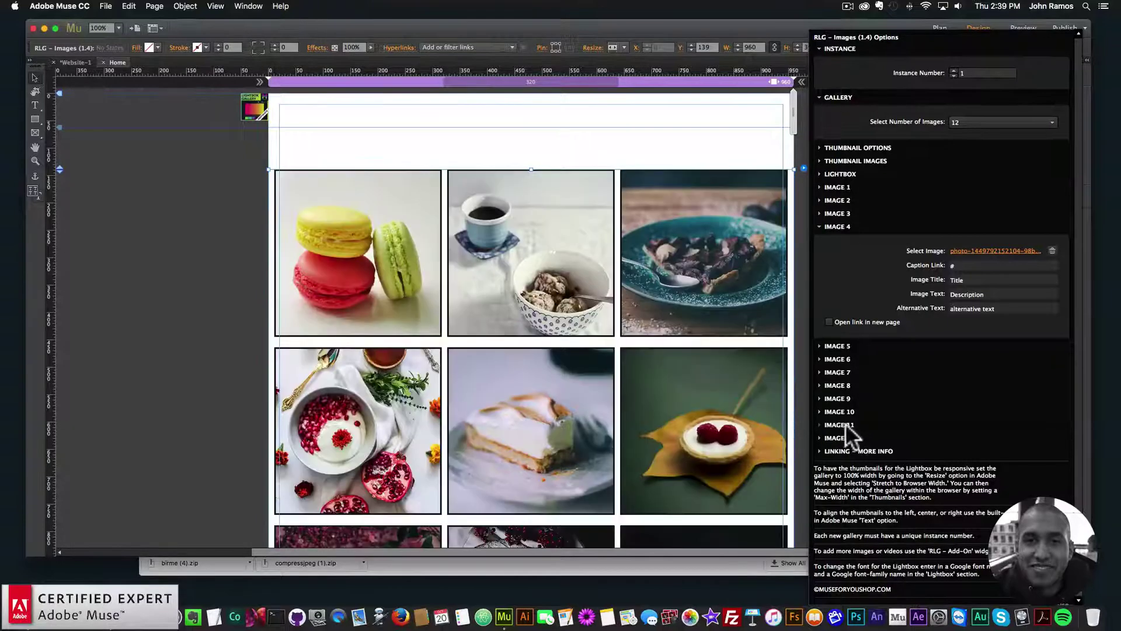
click(845, 424)
click(963, 450)
double_click(655, 222)
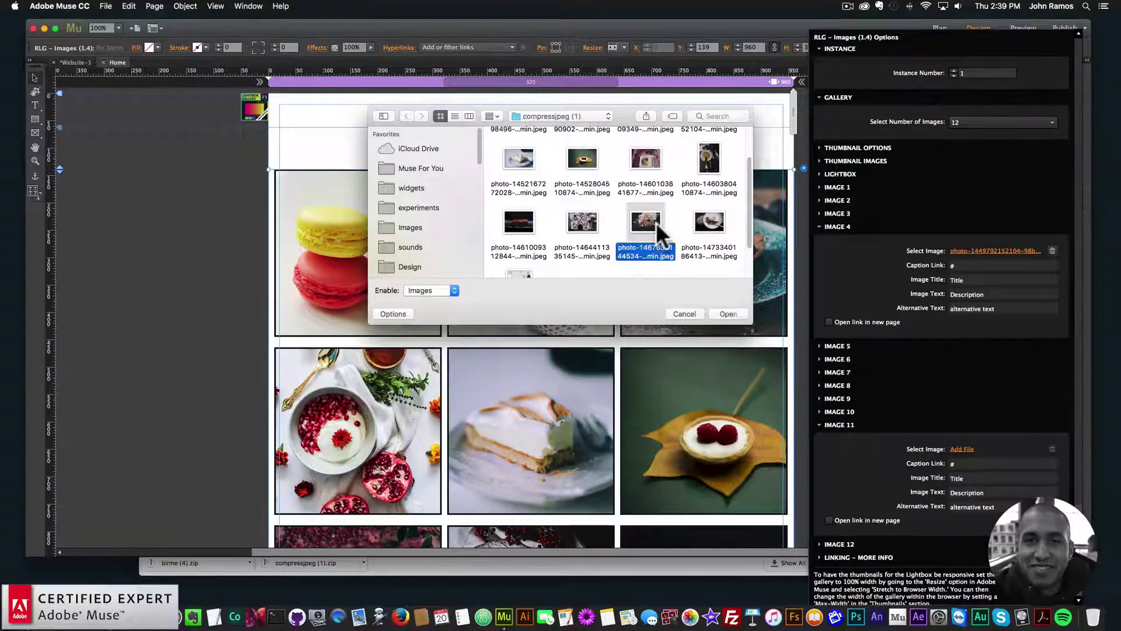
click(973, 449)
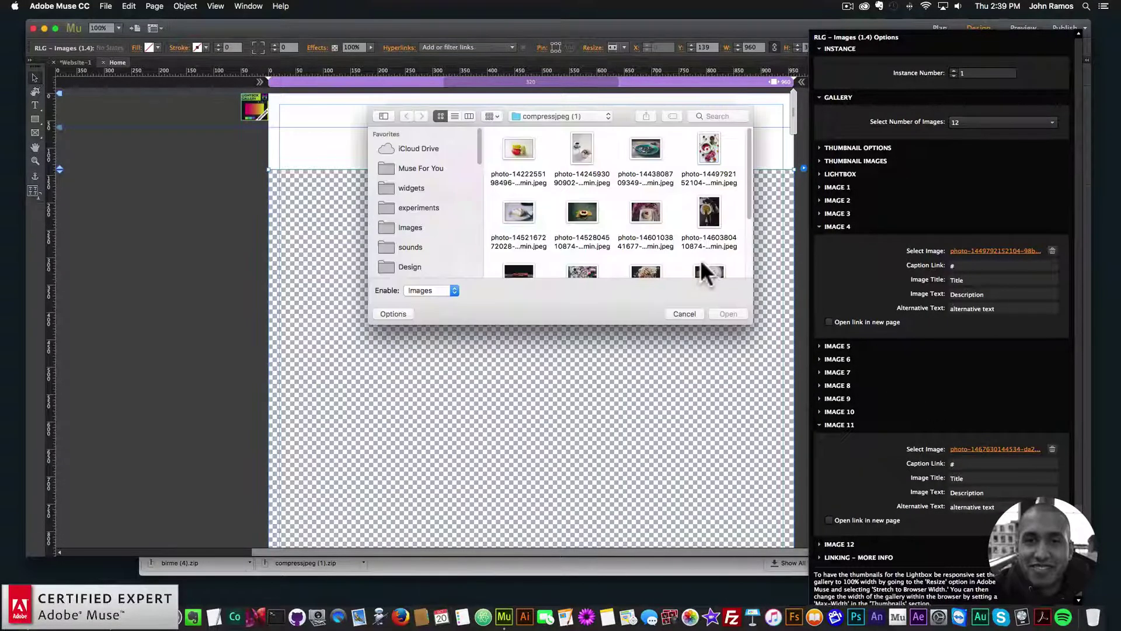
double_click(709, 250)
click(836, 424)
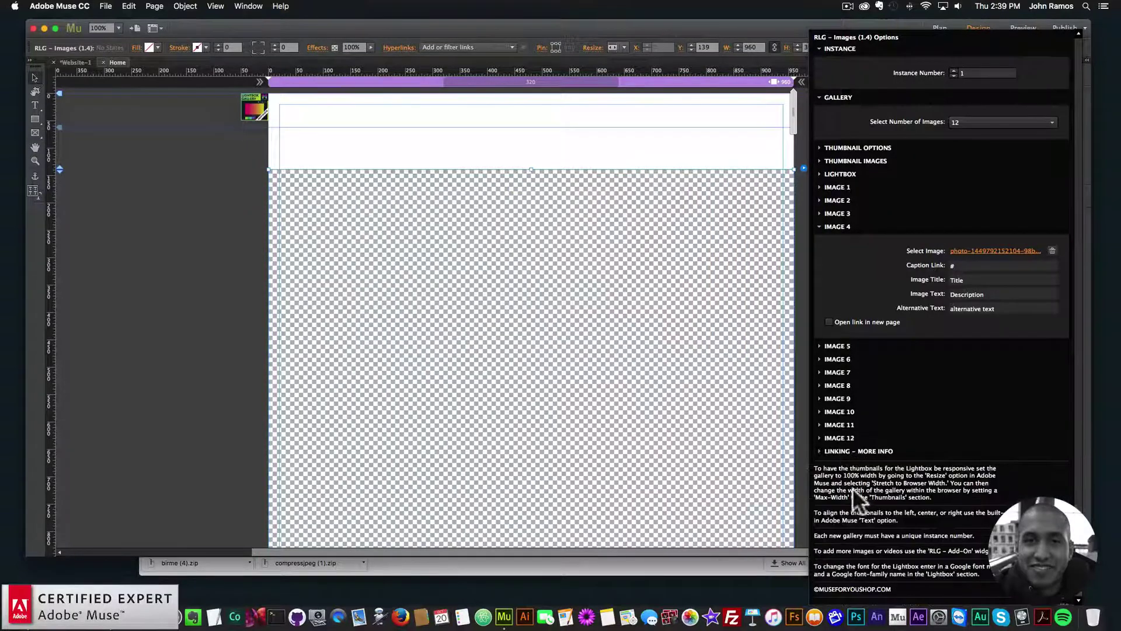
click(841, 437)
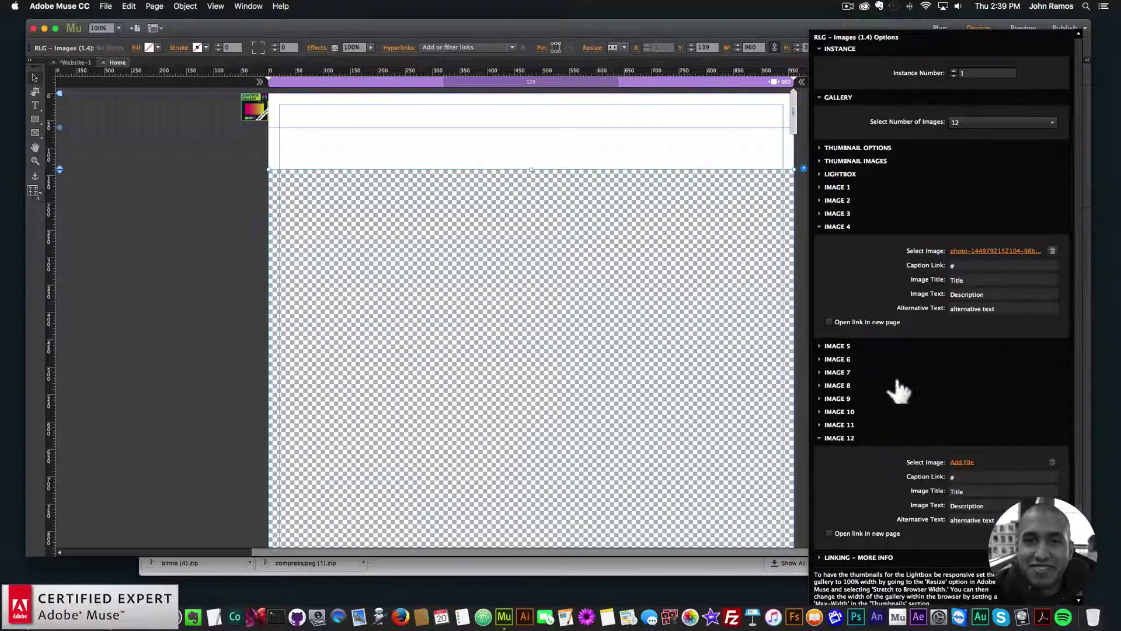
click(958, 460)
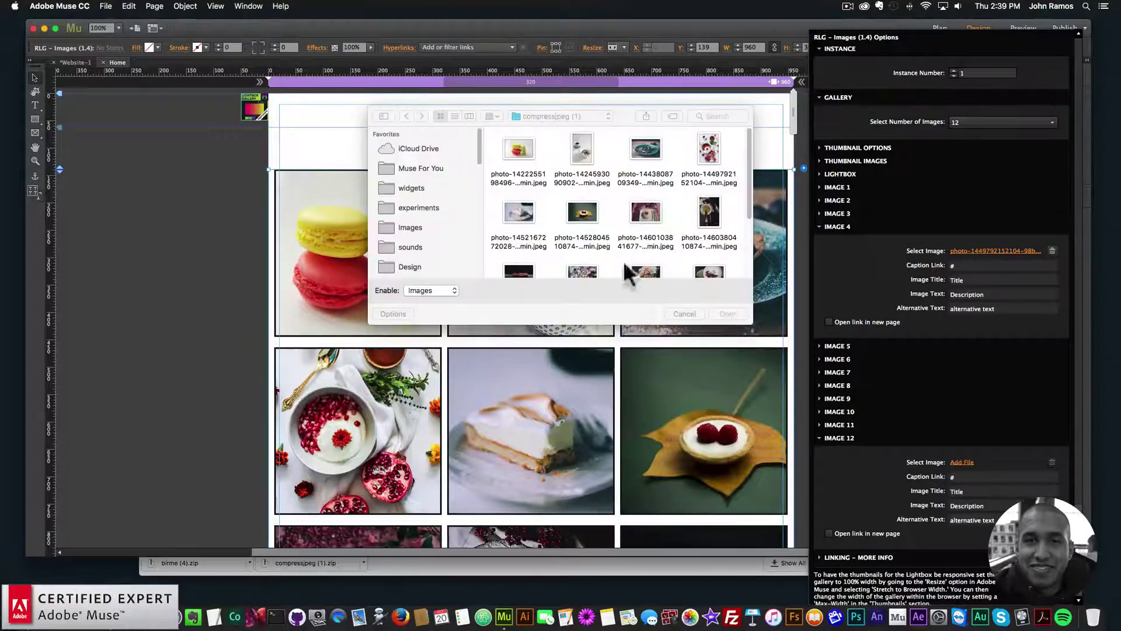
double_click(515, 229)
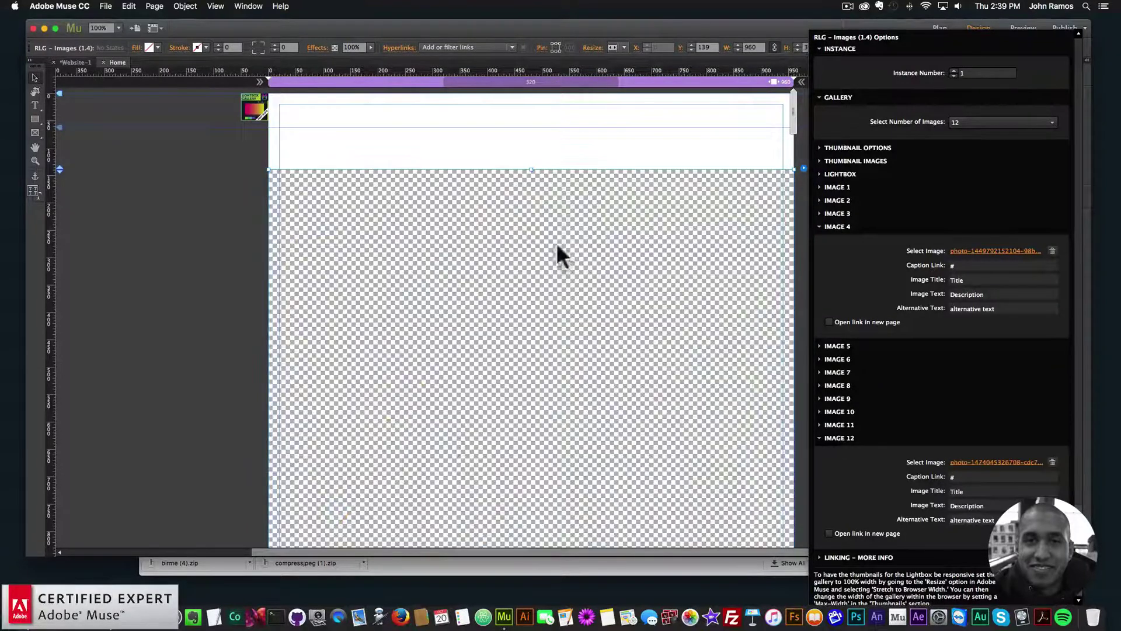
click(834, 436)
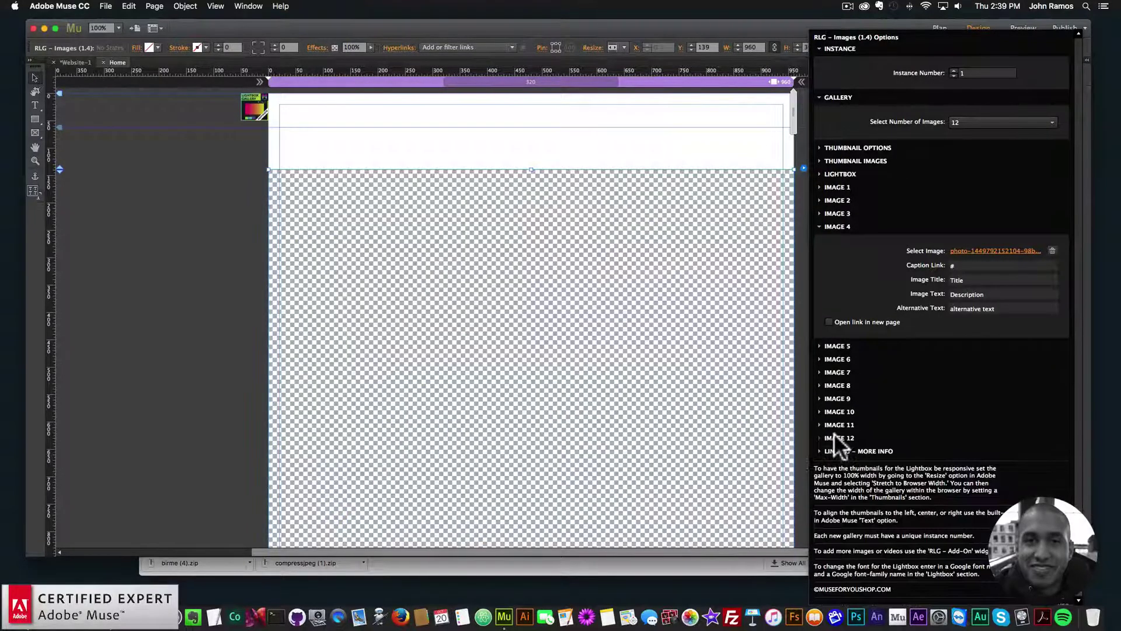
click(836, 225)
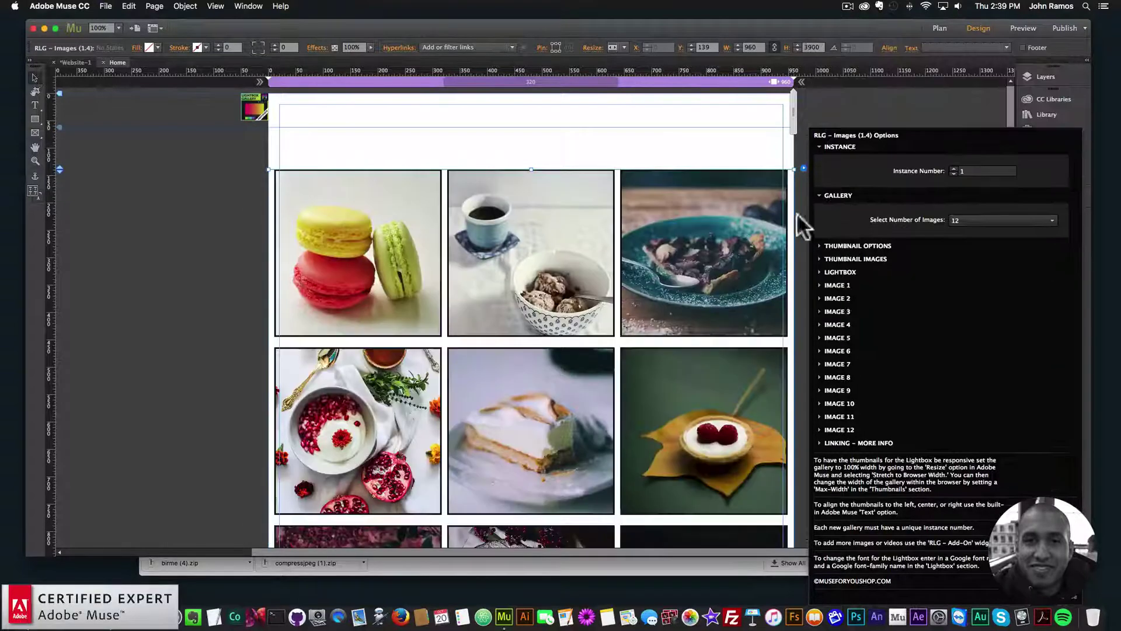
click(191, 178)
Step: Preview the page in the browser and page through the lightbox from the first to the twelfth image
click(106, 6)
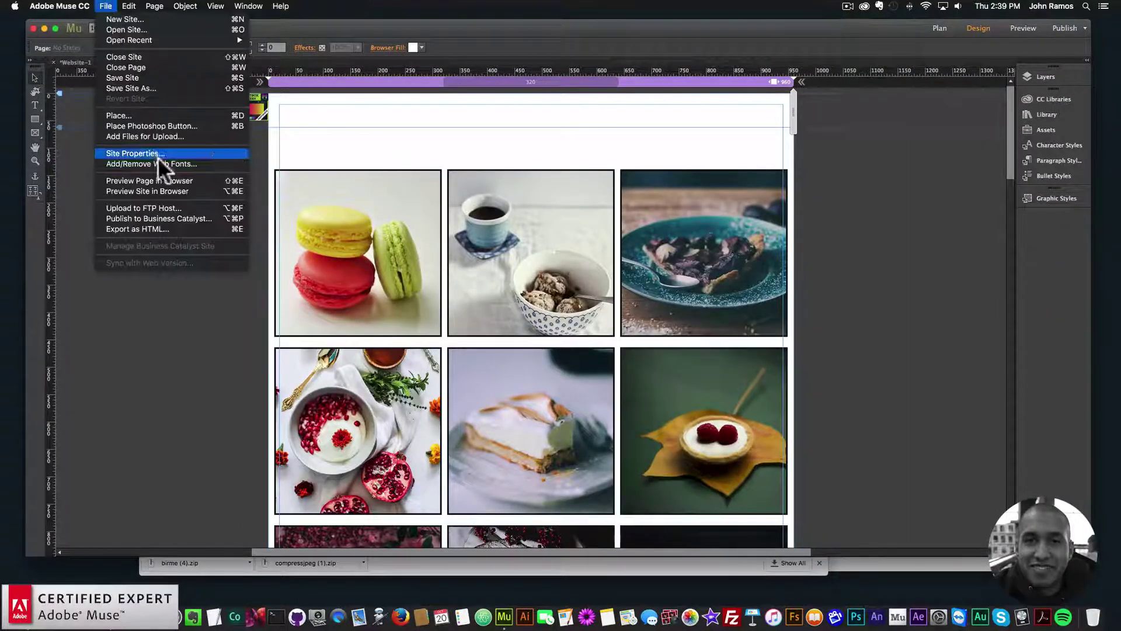
click(159, 181)
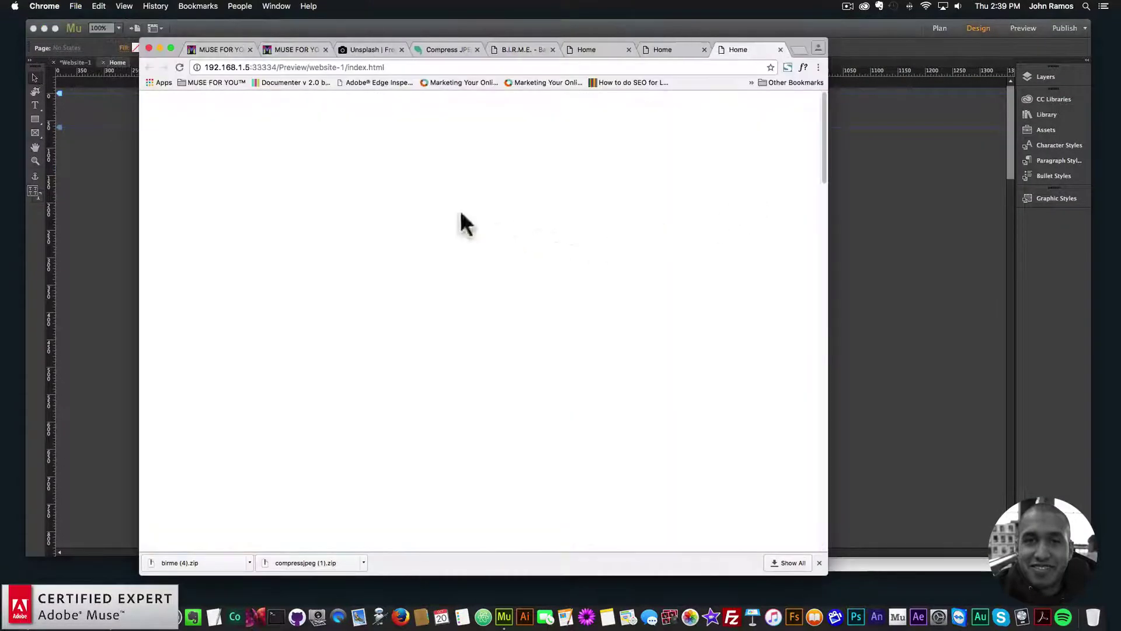
click(319, 228)
click(741, 321)
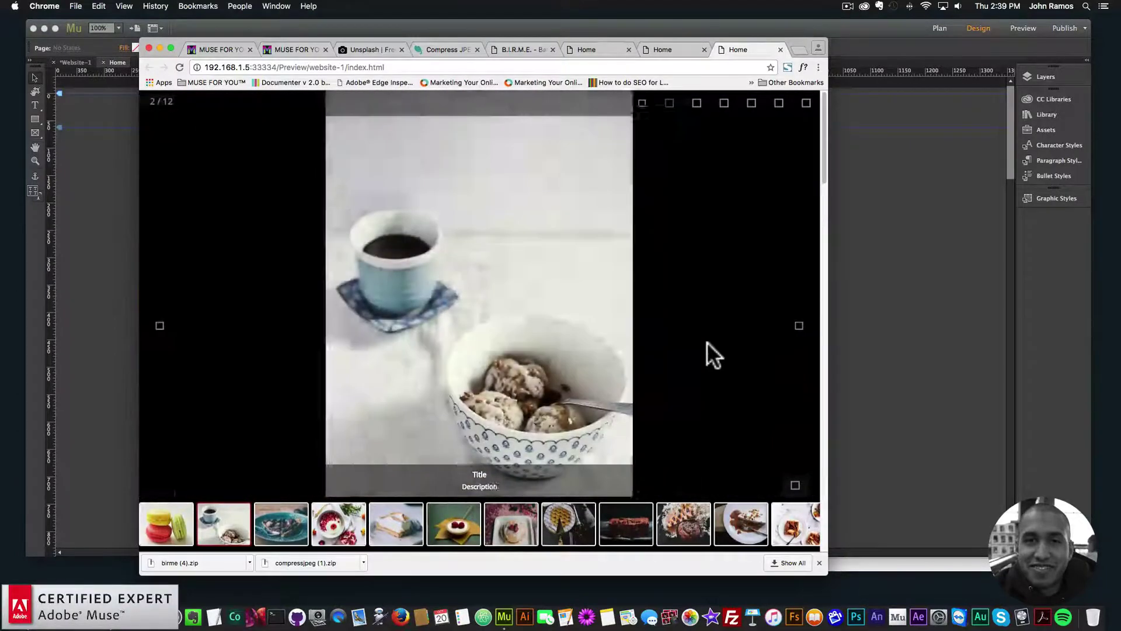
click(708, 356)
click(709, 352)
click(708, 352)
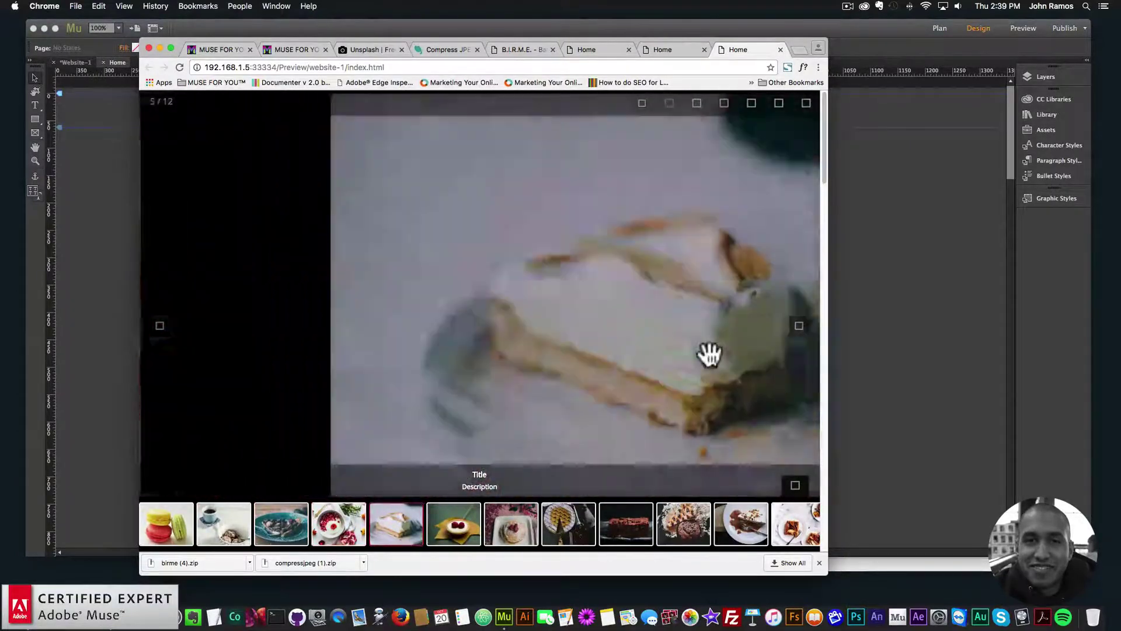
click(708, 353)
click(714, 347)
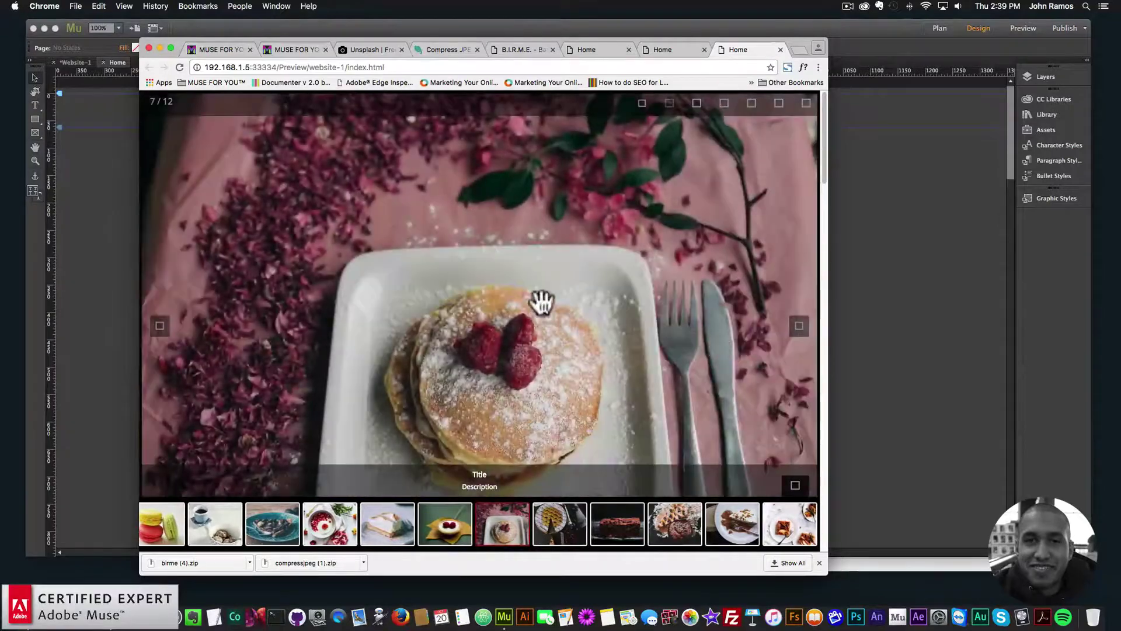
click(739, 297)
click(706, 325)
click(705, 325)
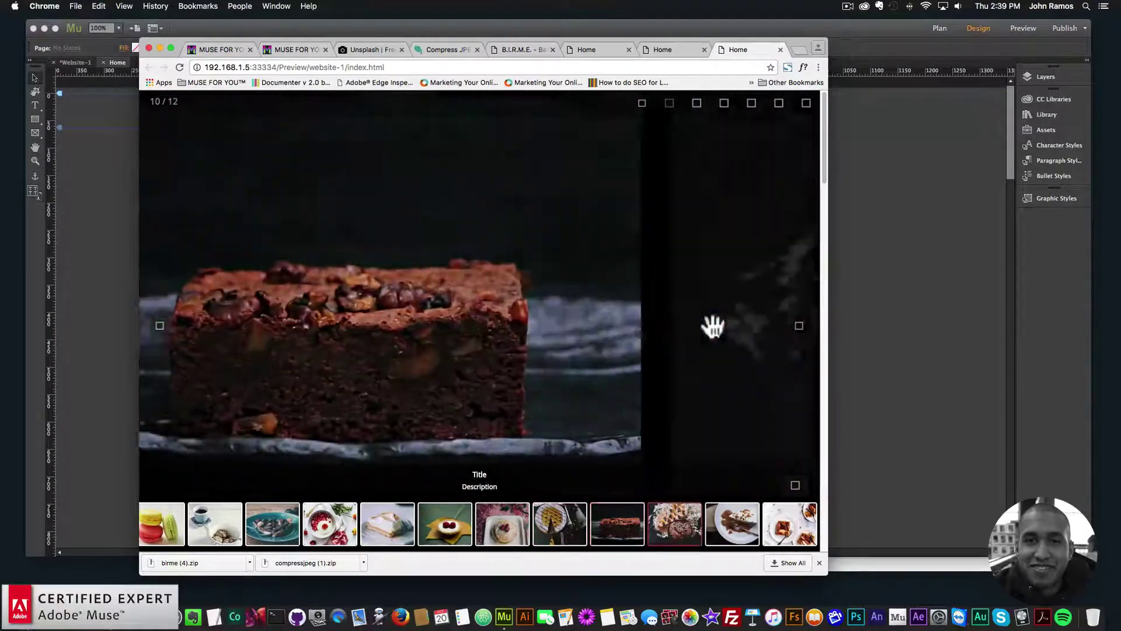
click(712, 326)
click(712, 326)
click(710, 323)
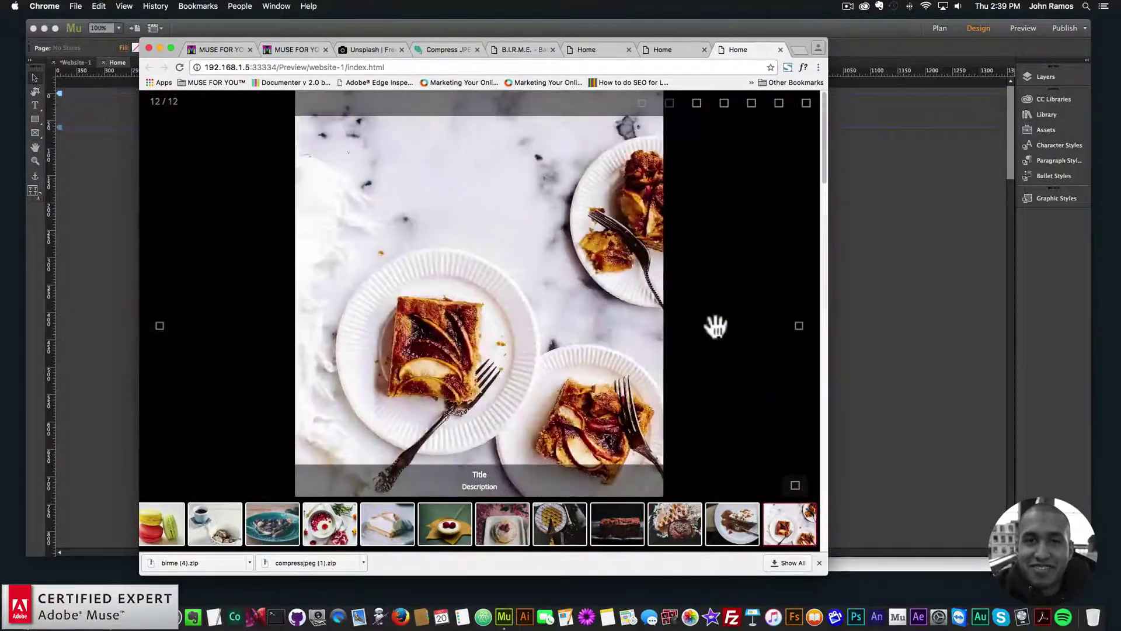
Step: Switch from the browser preview back to the Home page in Adobe Muse and leave the gallery deselected
key(super+Tab)
click(118, 592)
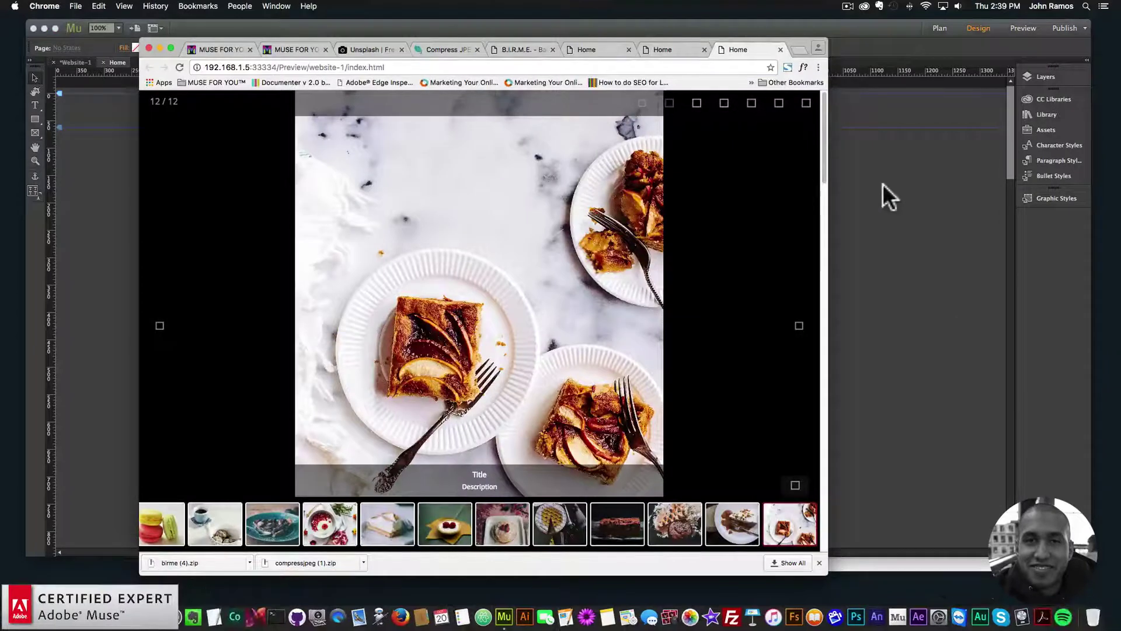
click(876, 198)
click(541, 235)
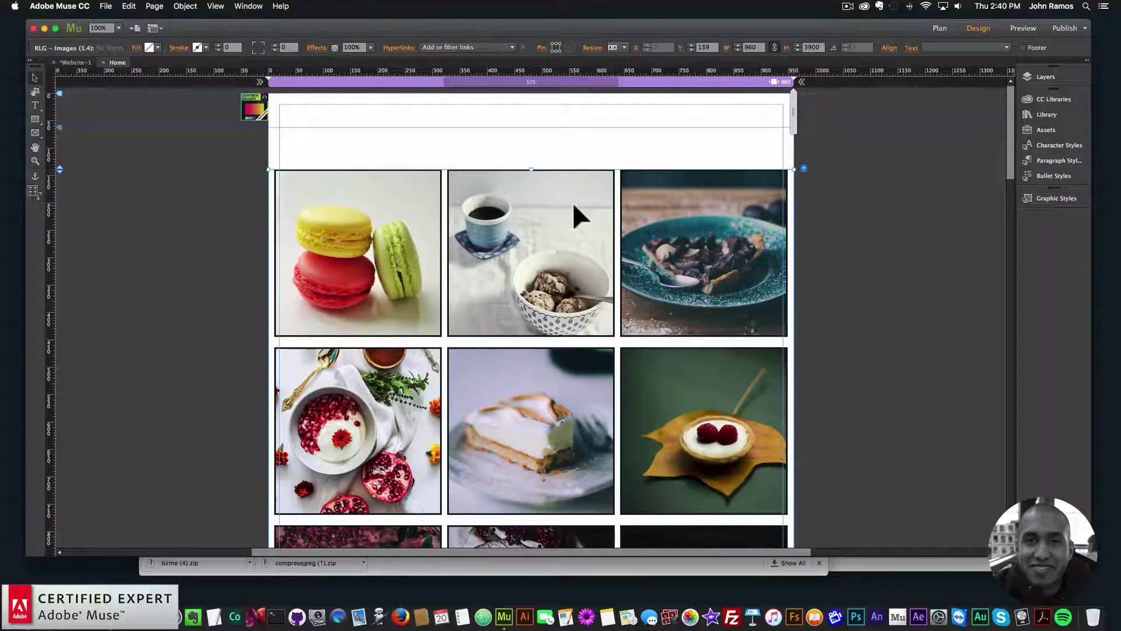
click(229, 163)
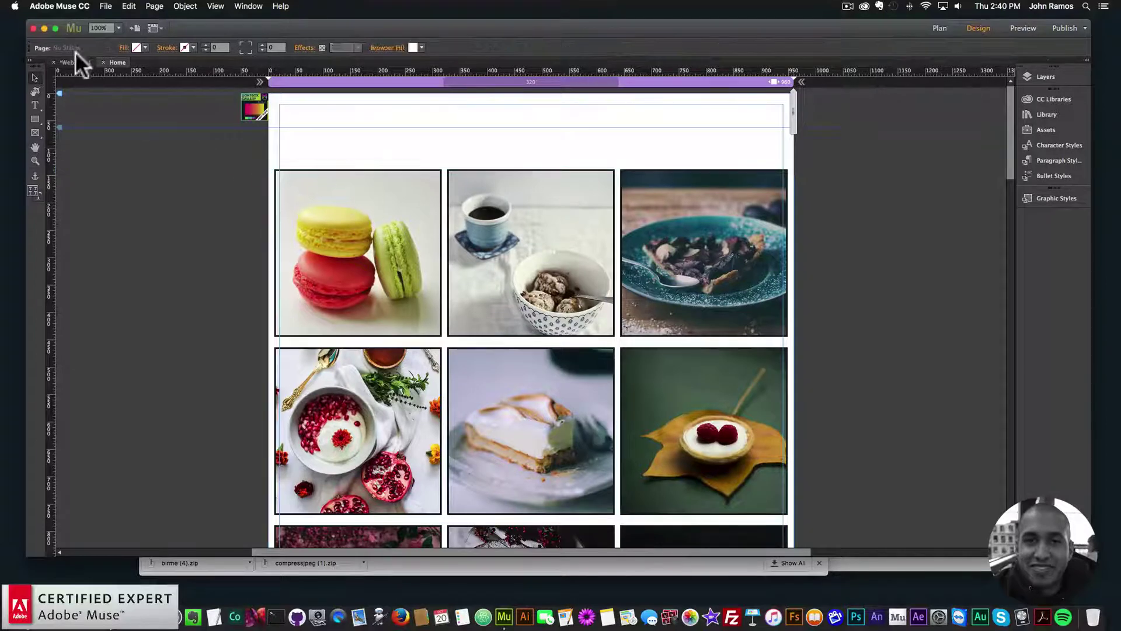
Step: Add lg.eot, lg.svg, lg.ttf and lg.woff from the fonts folder of final 1.4 to the site's files for upload
click(106, 6)
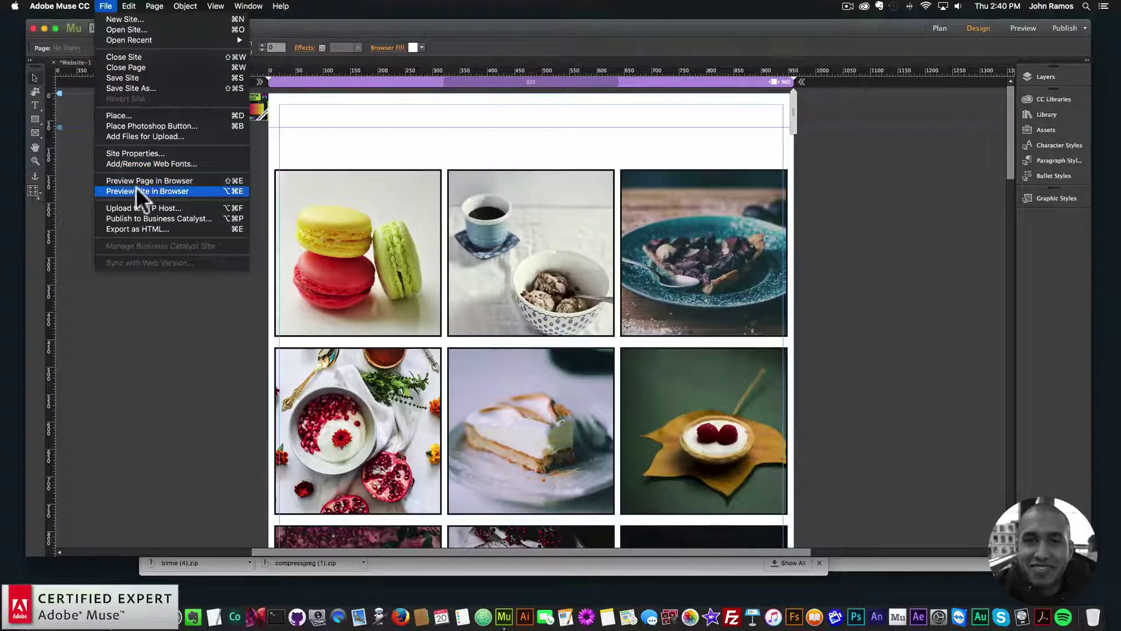
click(135, 137)
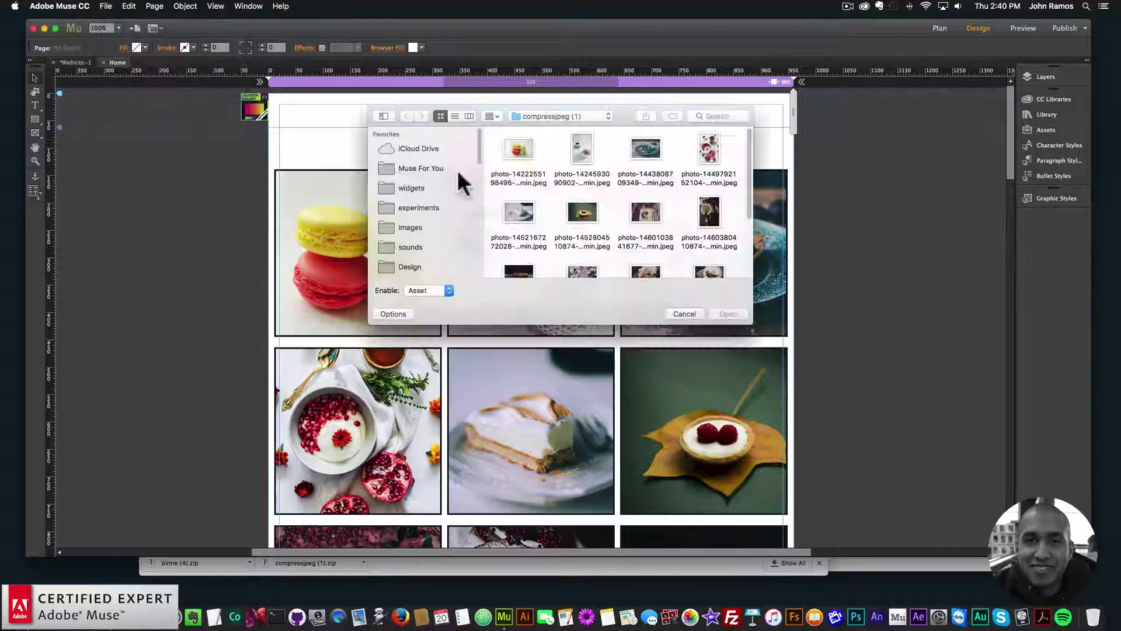
click(562, 116)
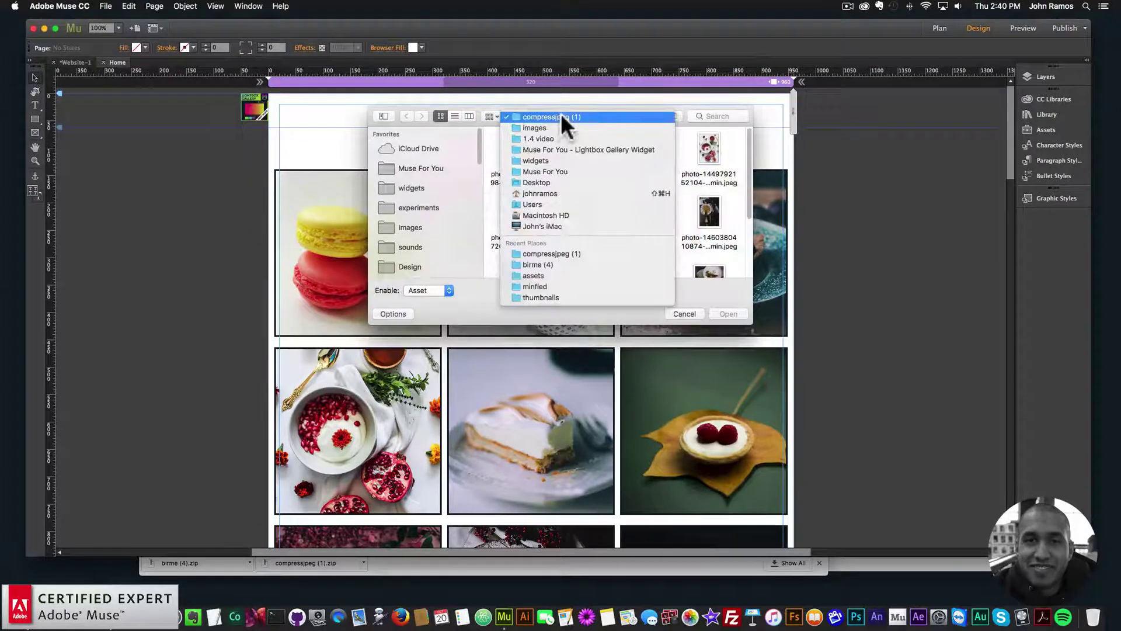
click(542, 139)
double_click(516, 152)
click(583, 145)
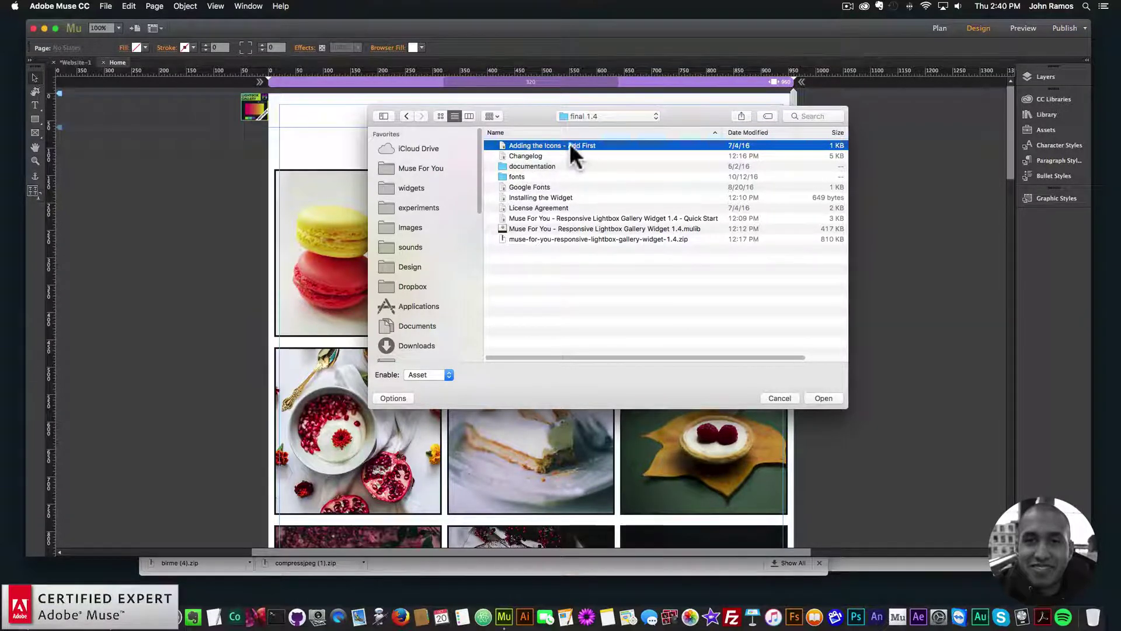
click(516, 177)
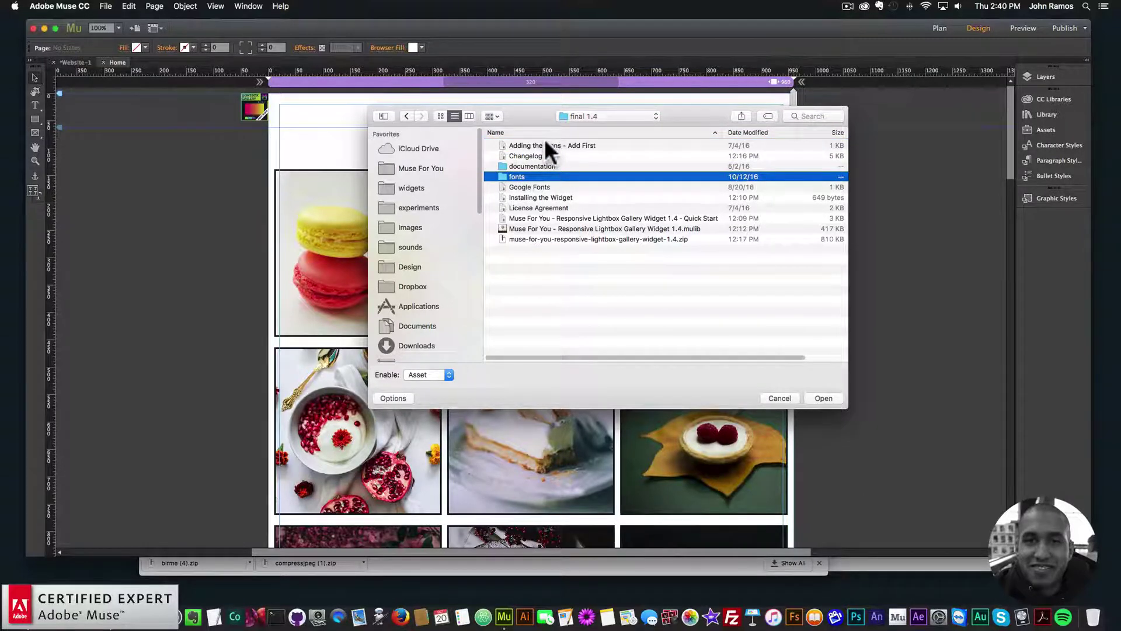
double_click(513, 177)
drag(565, 219, 461, 78)
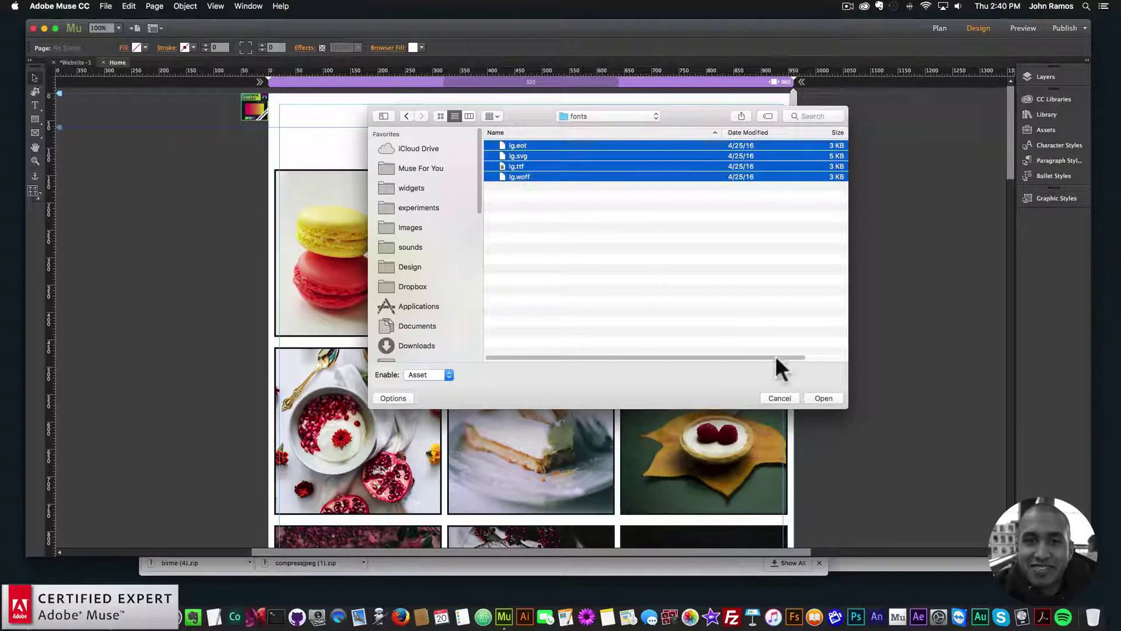
click(820, 397)
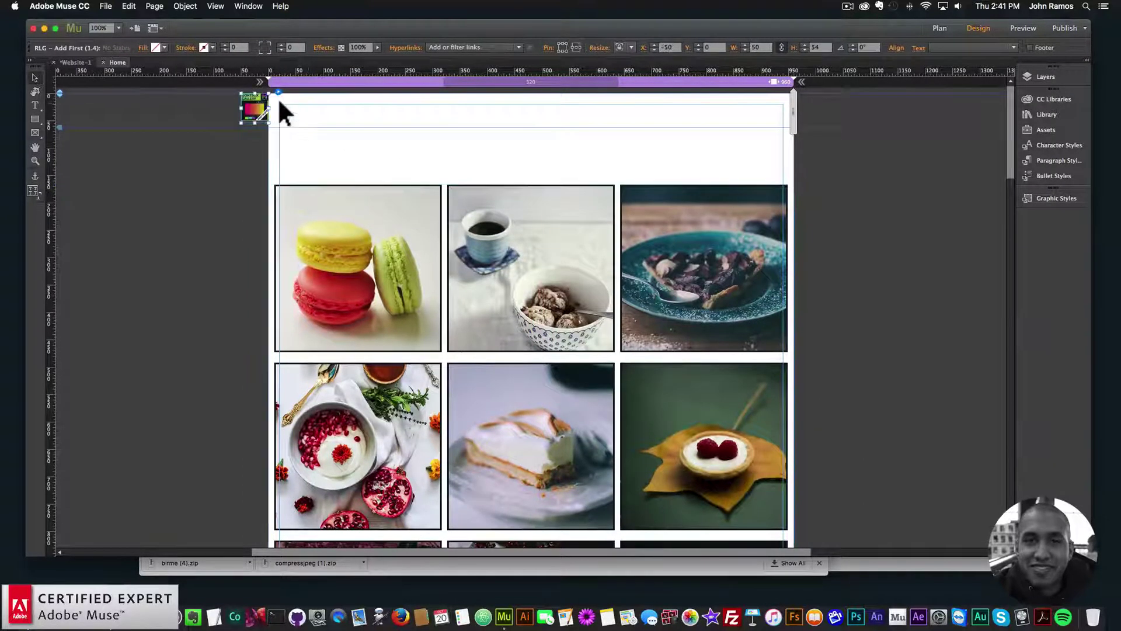
Step: Examine the Tablet/Mobile (Adaptive Design) icon option of the RLG - Add First widget and the page's alternate layout choices
click(278, 92)
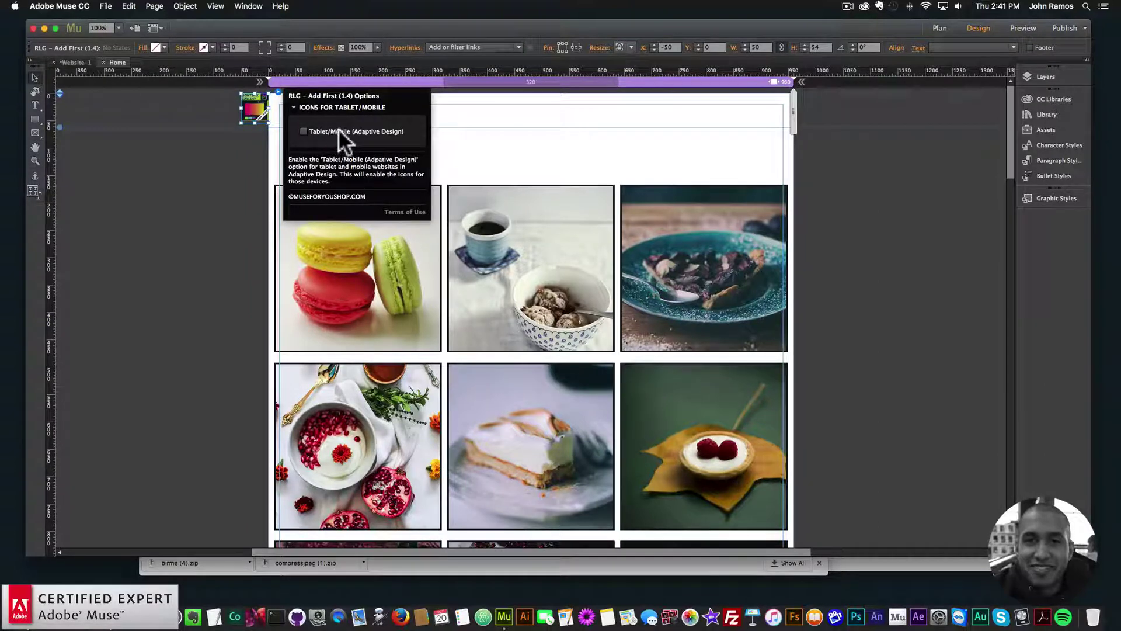
click(197, 199)
click(154, 6)
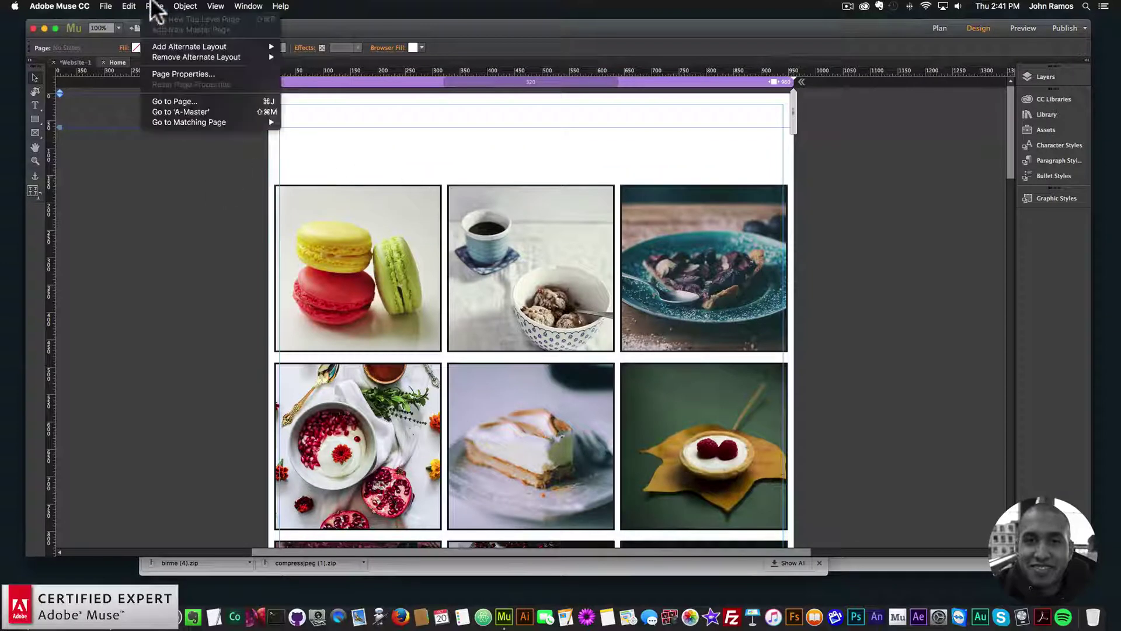
mouse_move(193, 47)
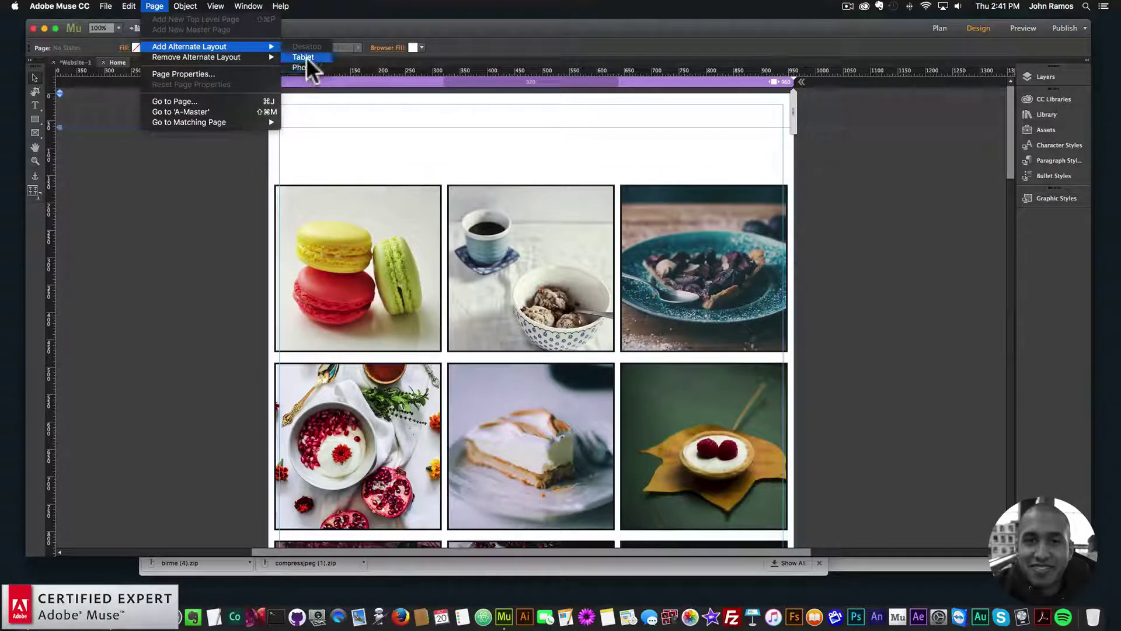
click(259, 108)
click(278, 92)
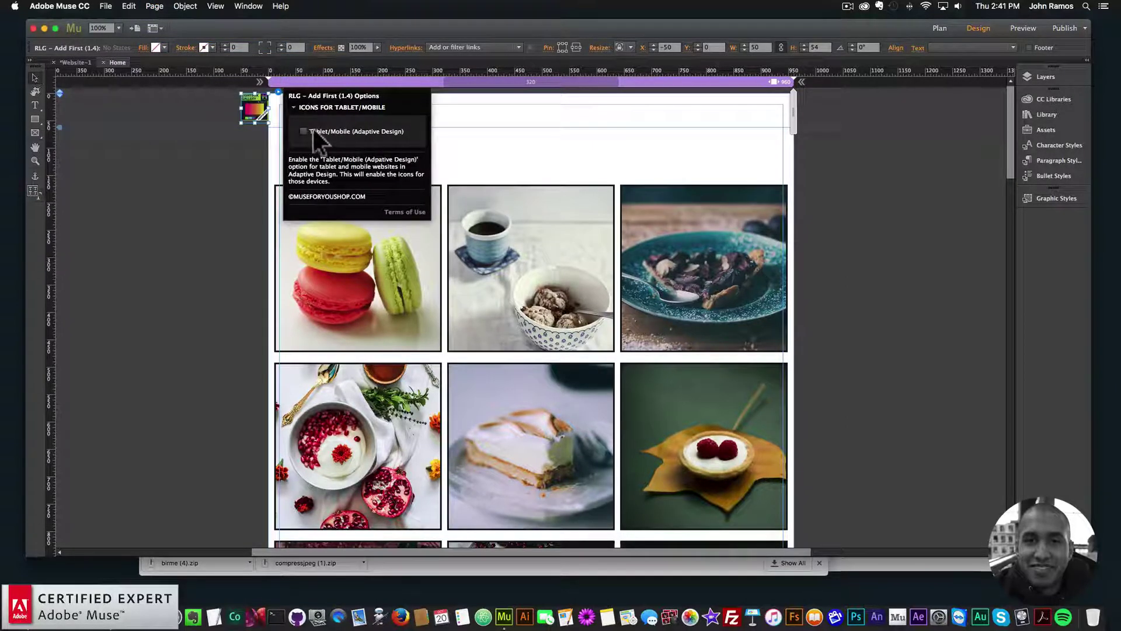
click(486, 143)
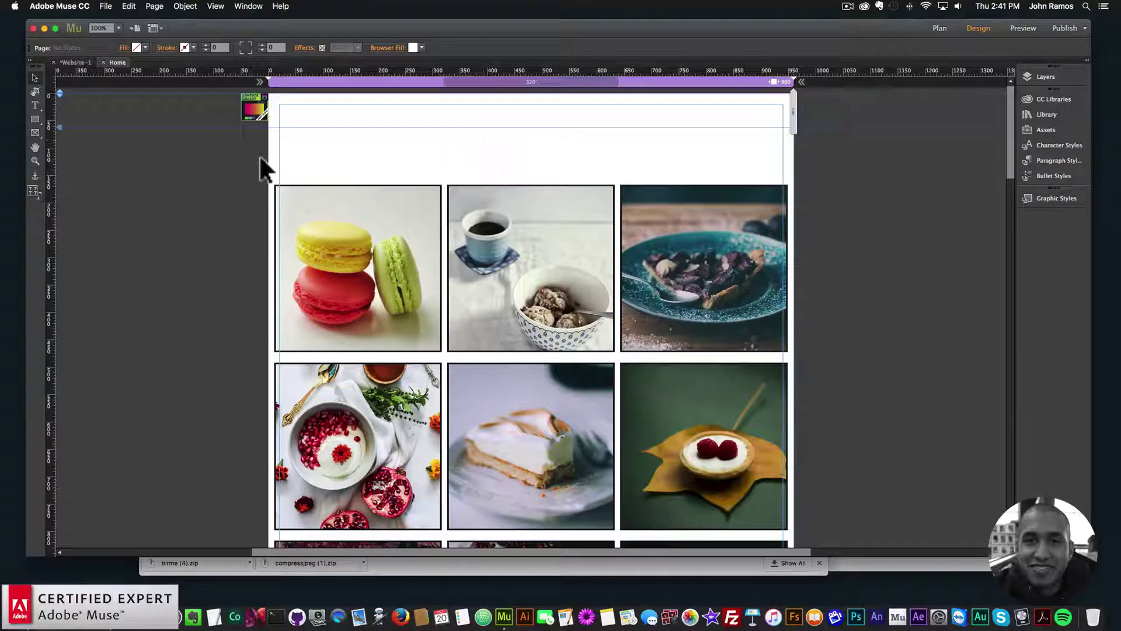
click(105, 6)
key(Escape)
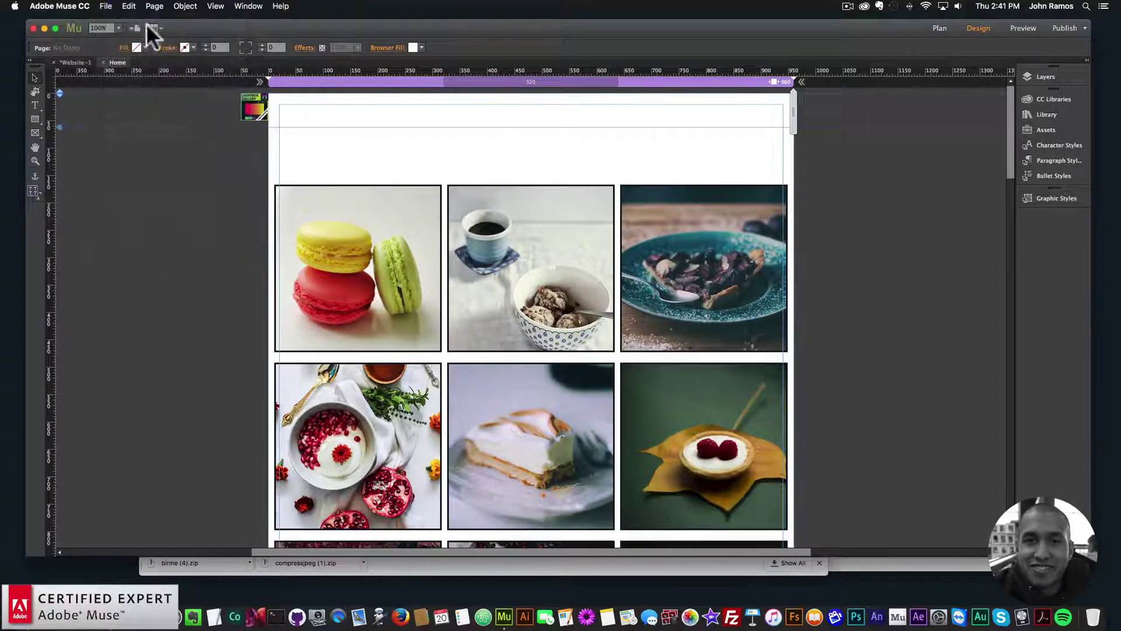
click(106, 6)
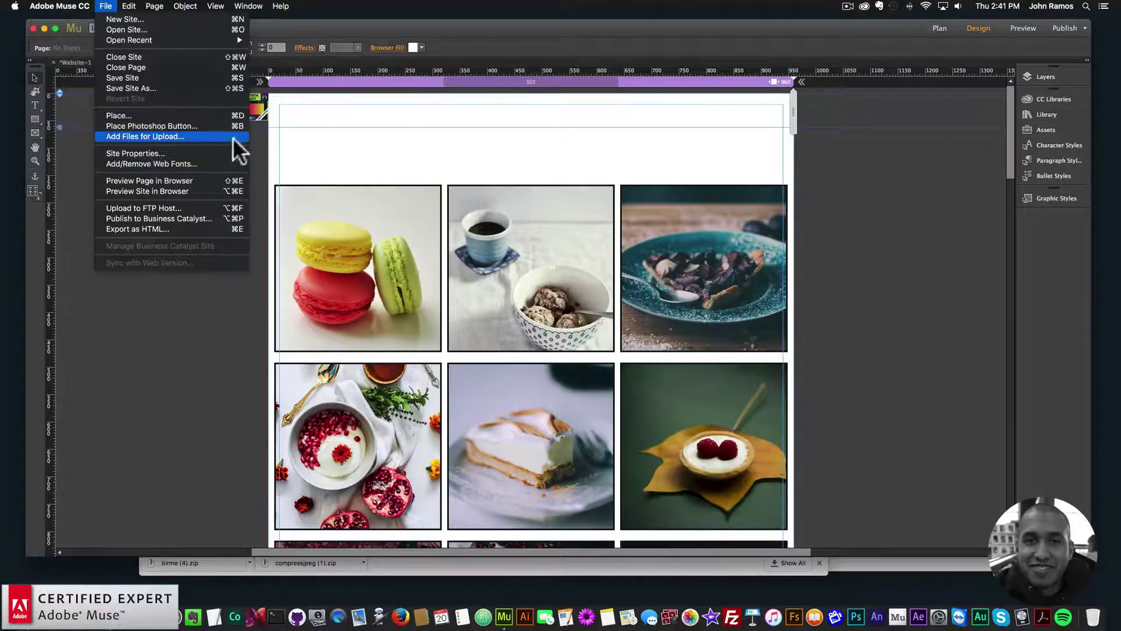
click(398, 143)
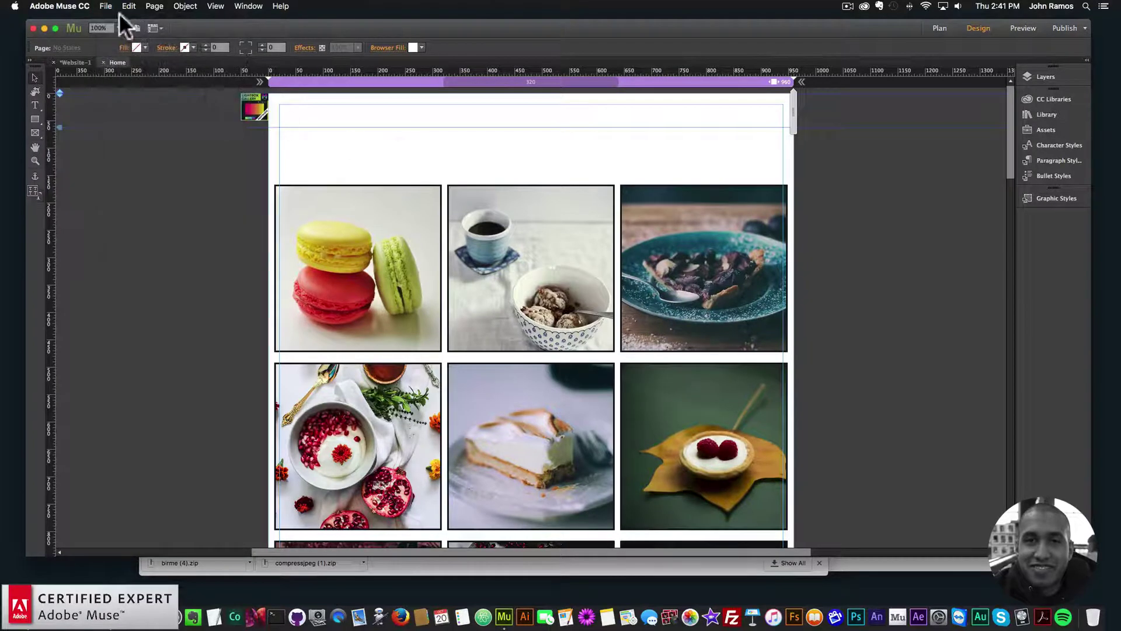
Step: Preview the page in the browser and open the second image in the lightbox to check its icons
click(109, 7)
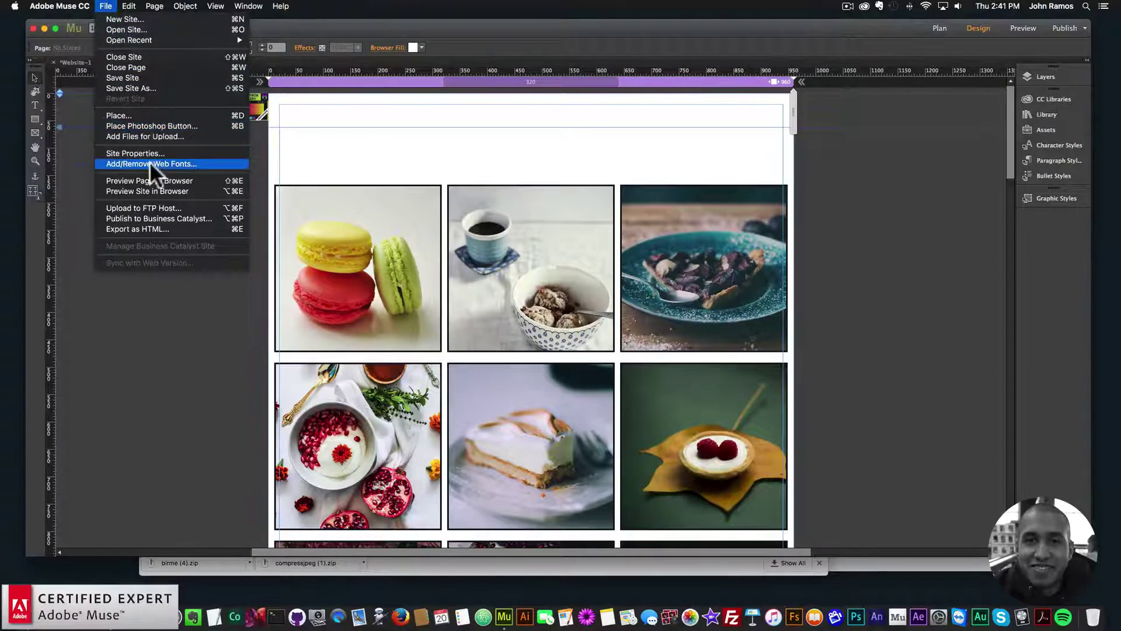
click(142, 181)
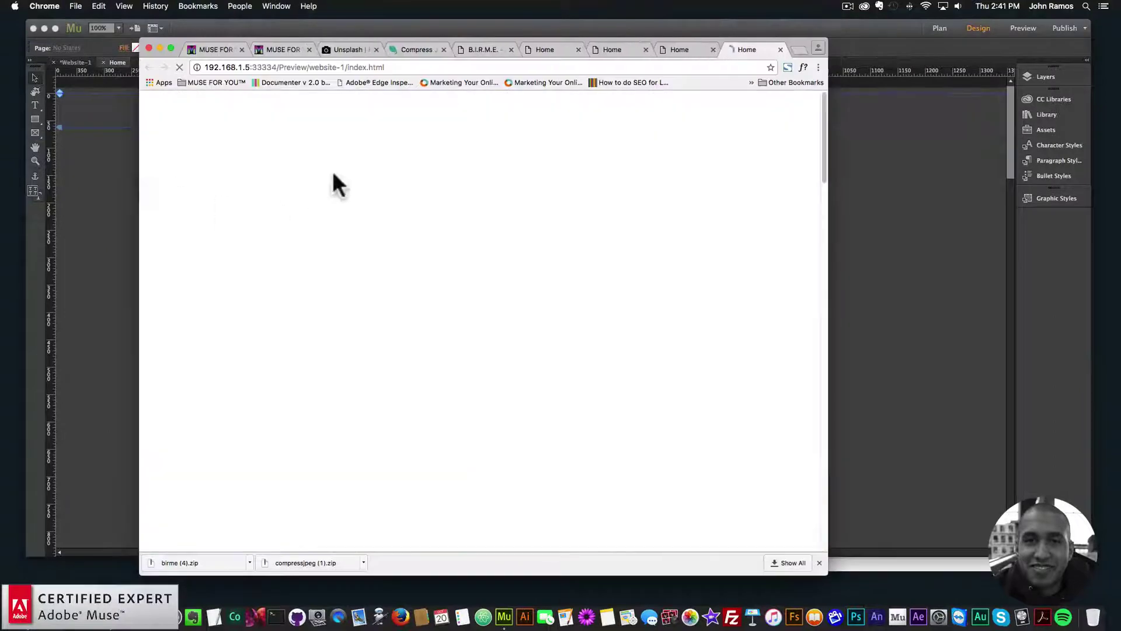
click(458, 242)
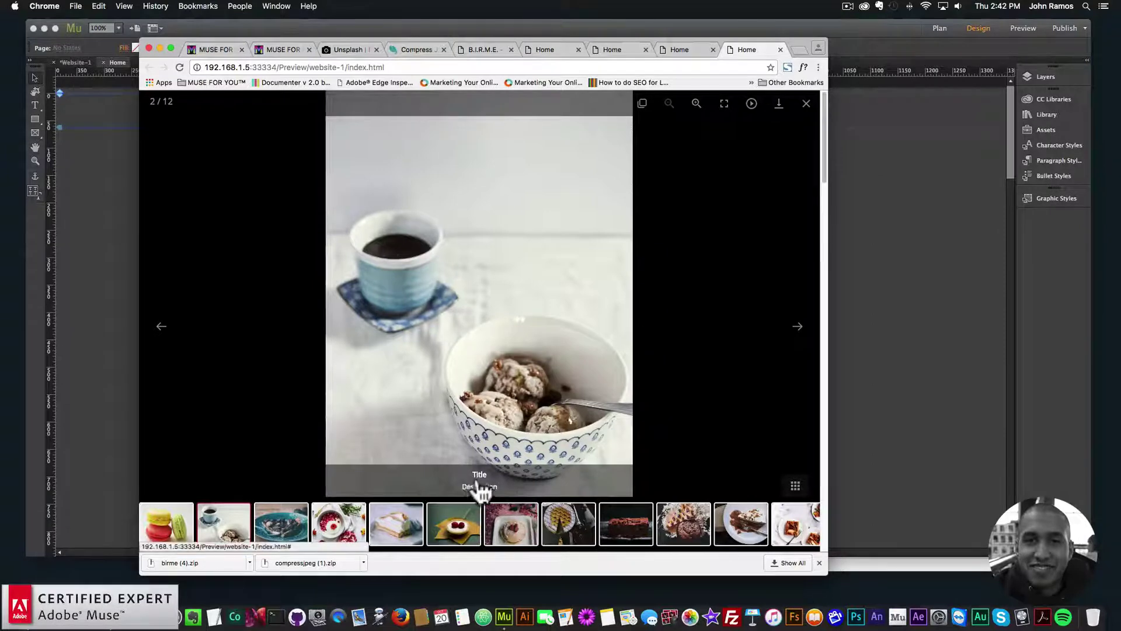
Step: Return to Adobe Muse and open the Lightbox section of the gallery widget's options
click(913, 371)
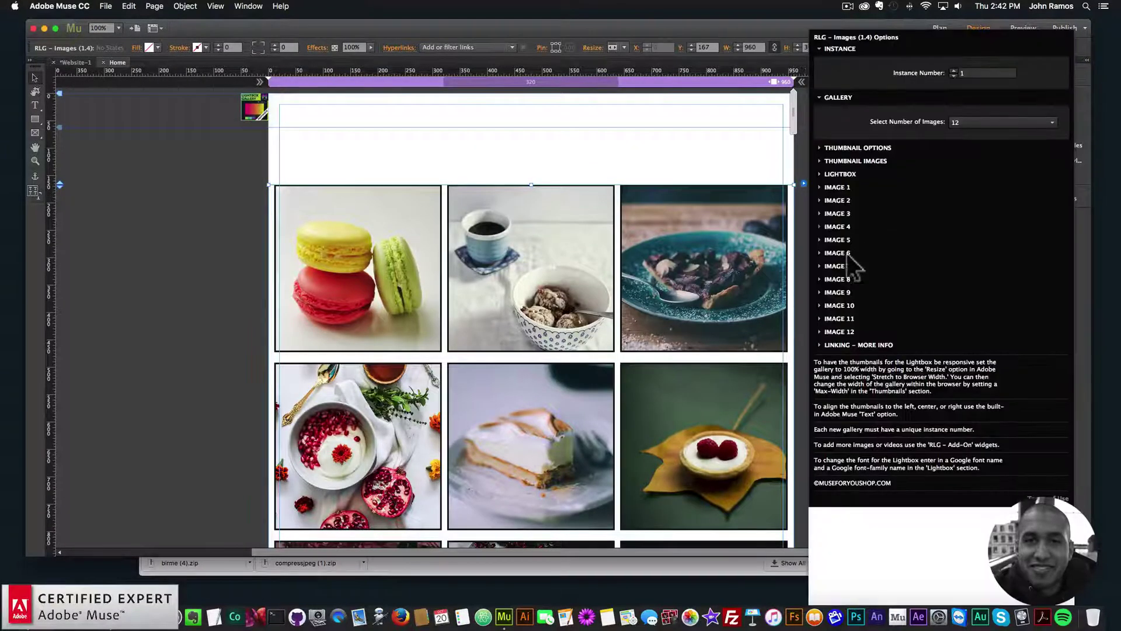
click(843, 173)
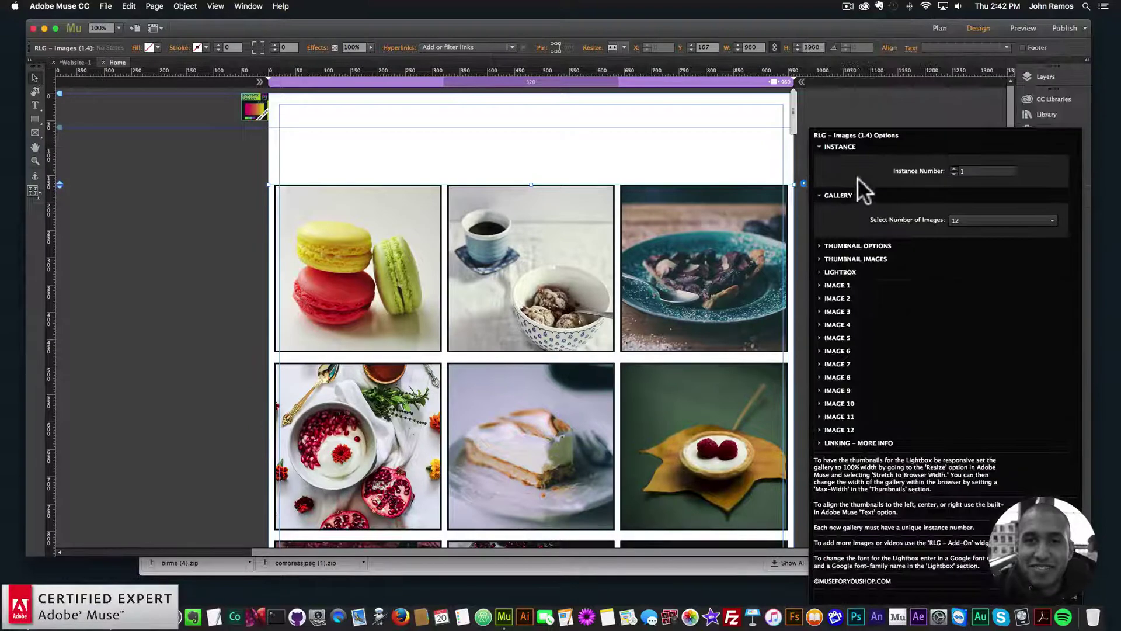
Step: Review the caption link, title, description and alternative text fields for Image 1, plus the gallery's linking information
click(841, 285)
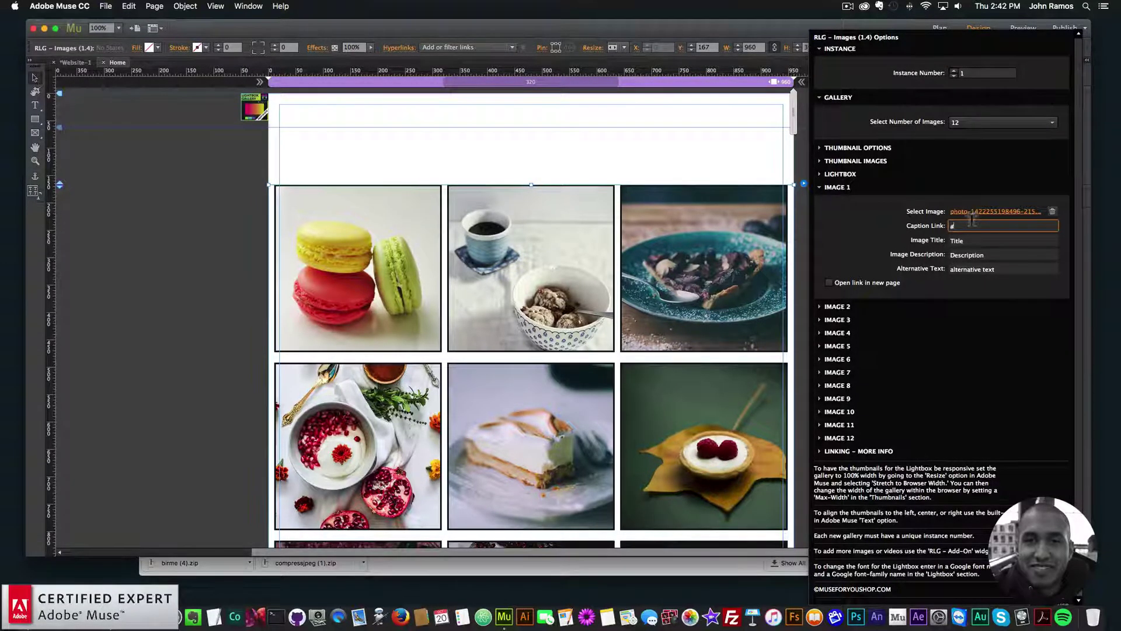
click(961, 241)
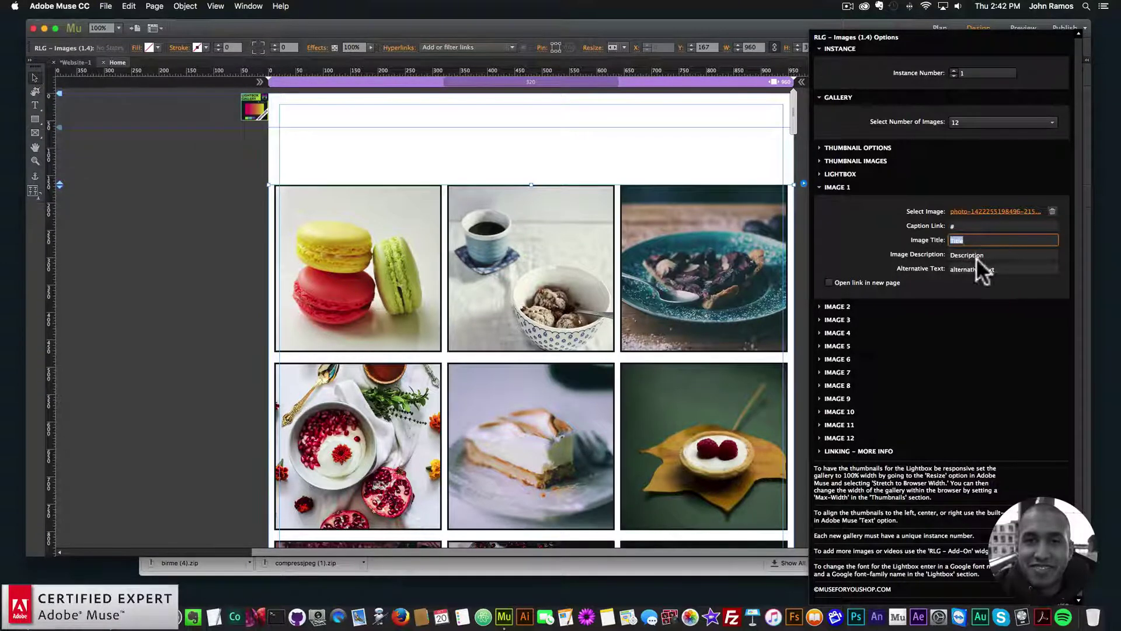
click(976, 258)
click(983, 269)
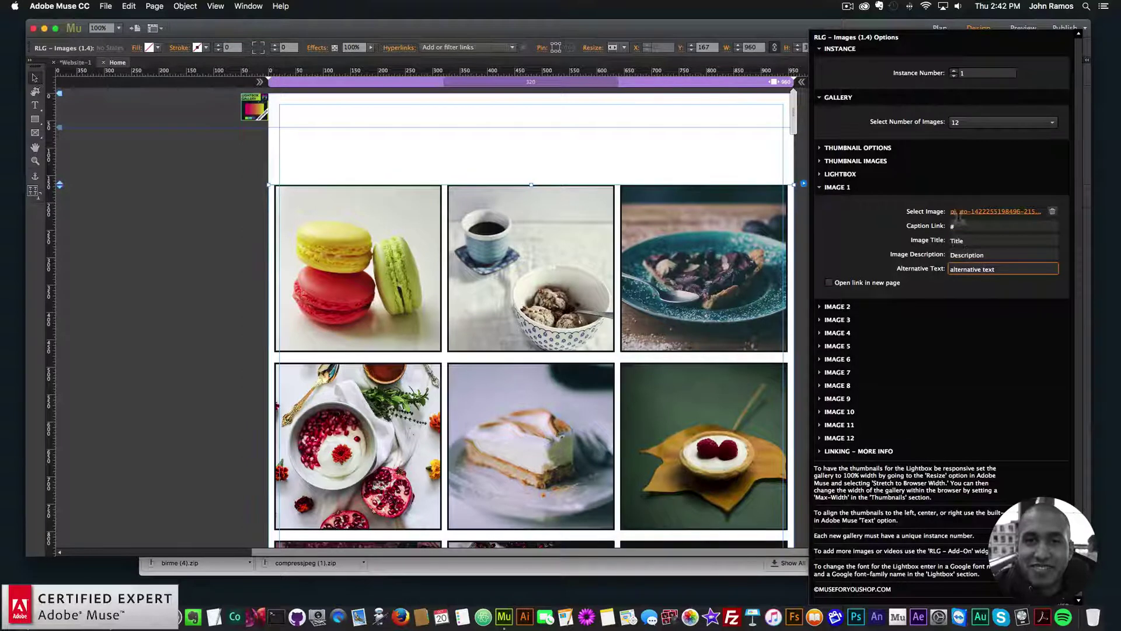
click(848, 451)
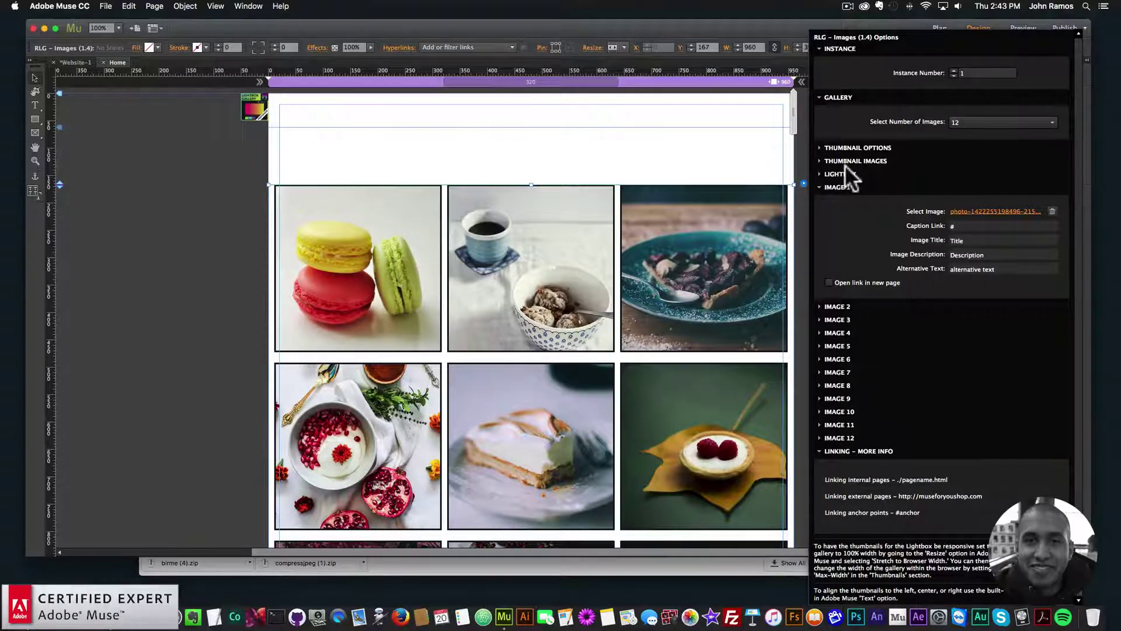
Step: Review the gallery widget's thumbnail and lightbox options and check the open lightbox in the browser preview
click(849, 147)
click(849, 148)
click(840, 174)
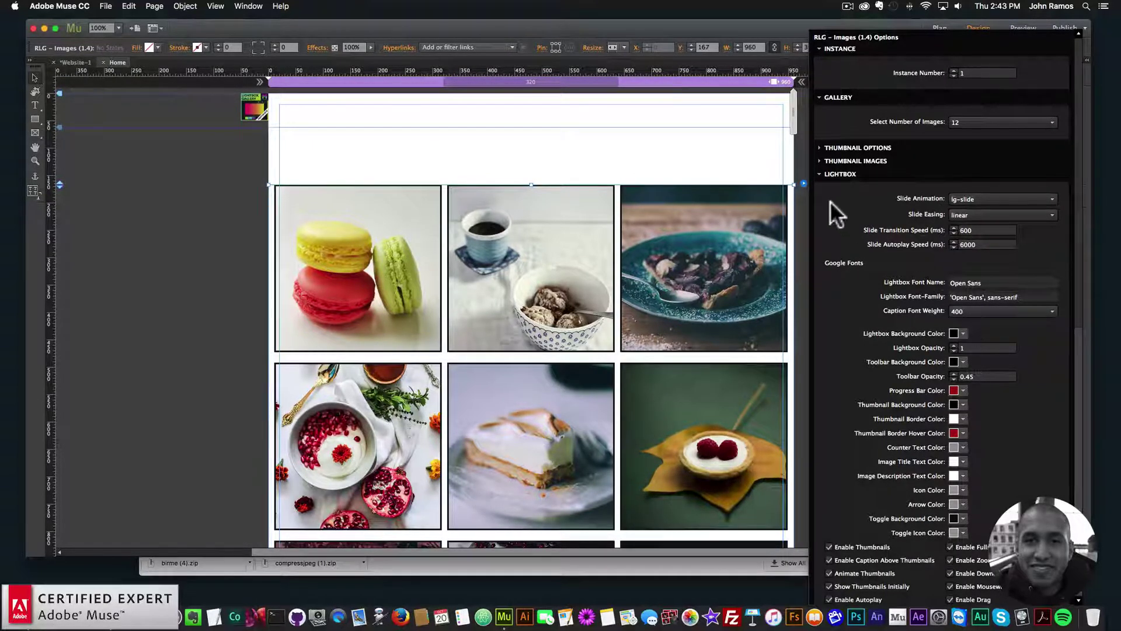
click(850, 174)
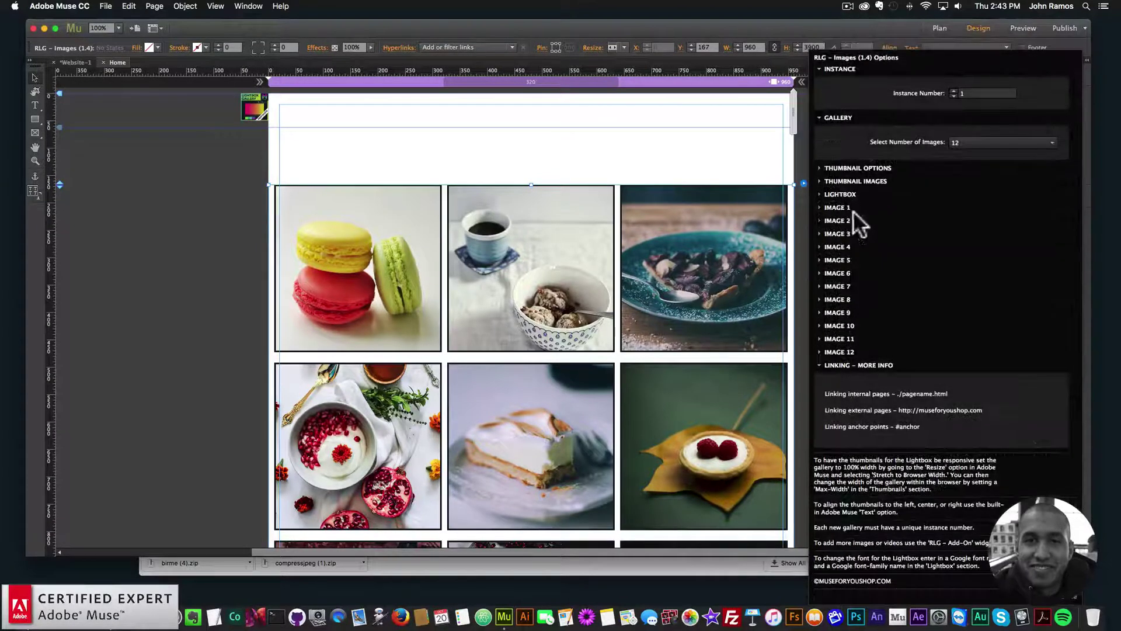
click(841, 176)
scroll(923, 490, down, 1)
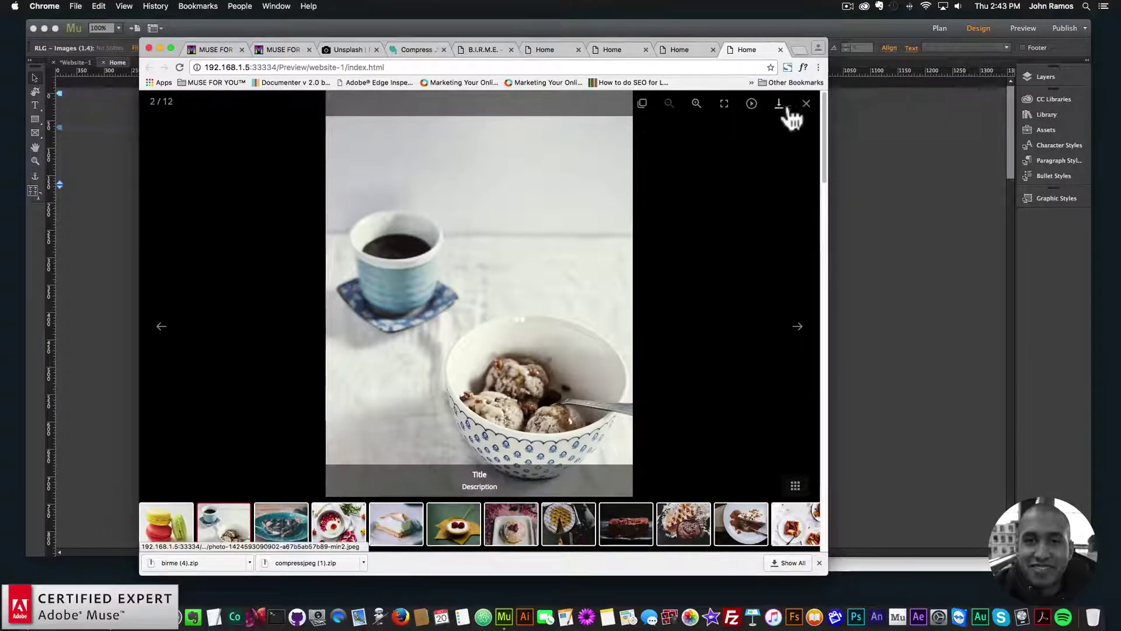
click(881, 167)
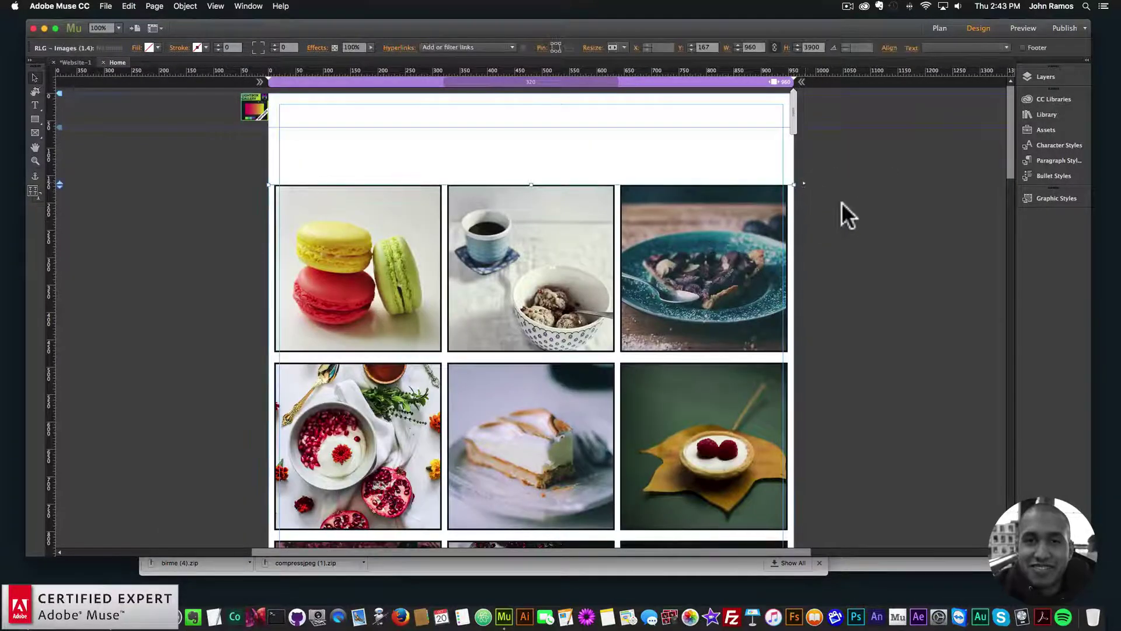
Step: Disable the lightbox's caption above thumbnails, autoplay, counter, fullscreen, zoom, download and mousewheel options
click(841, 174)
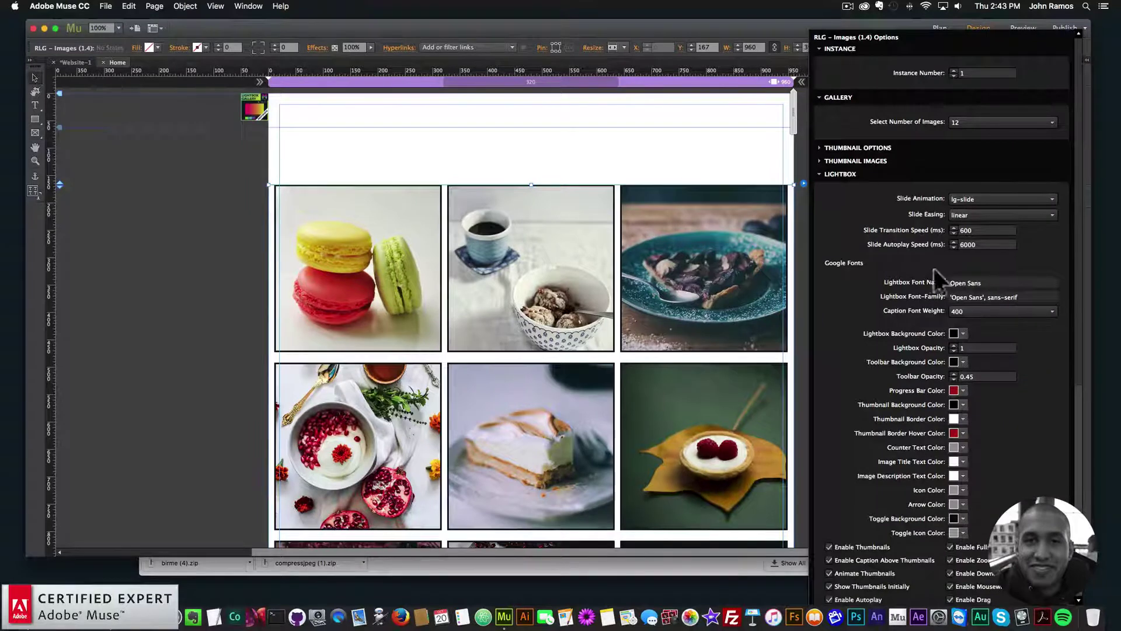
scroll(934, 268, down, 1)
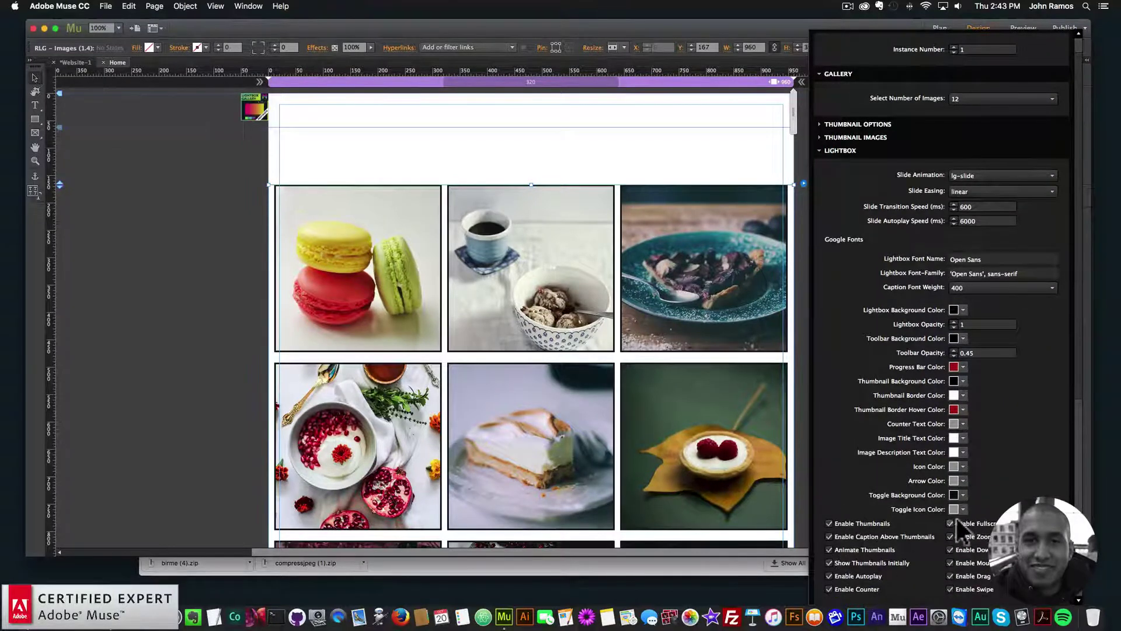
click(829, 536)
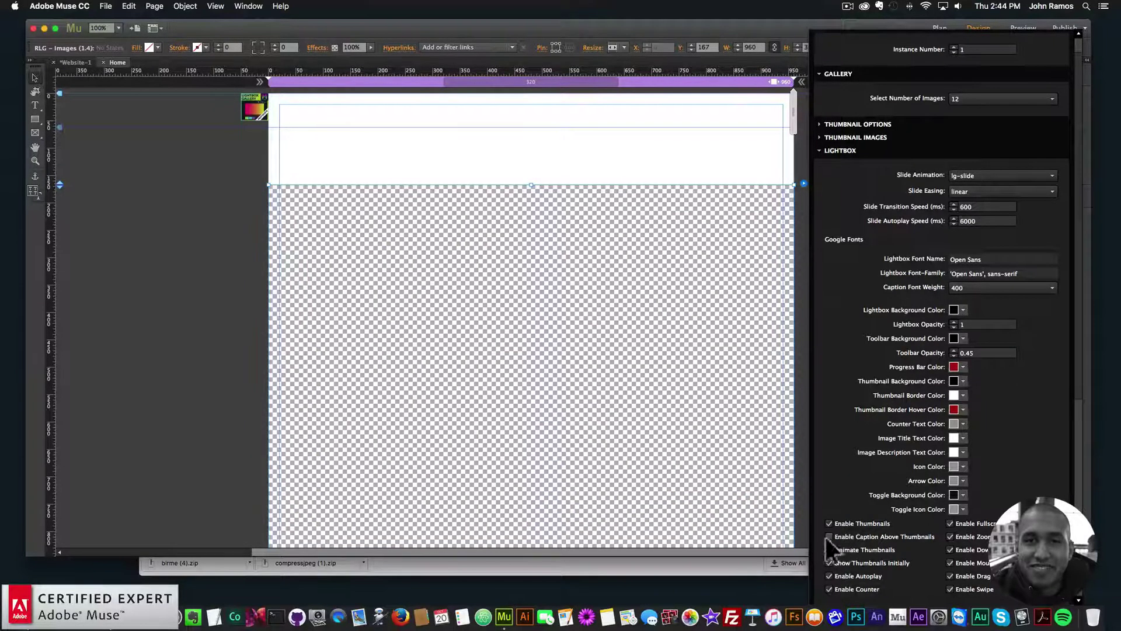
click(829, 575)
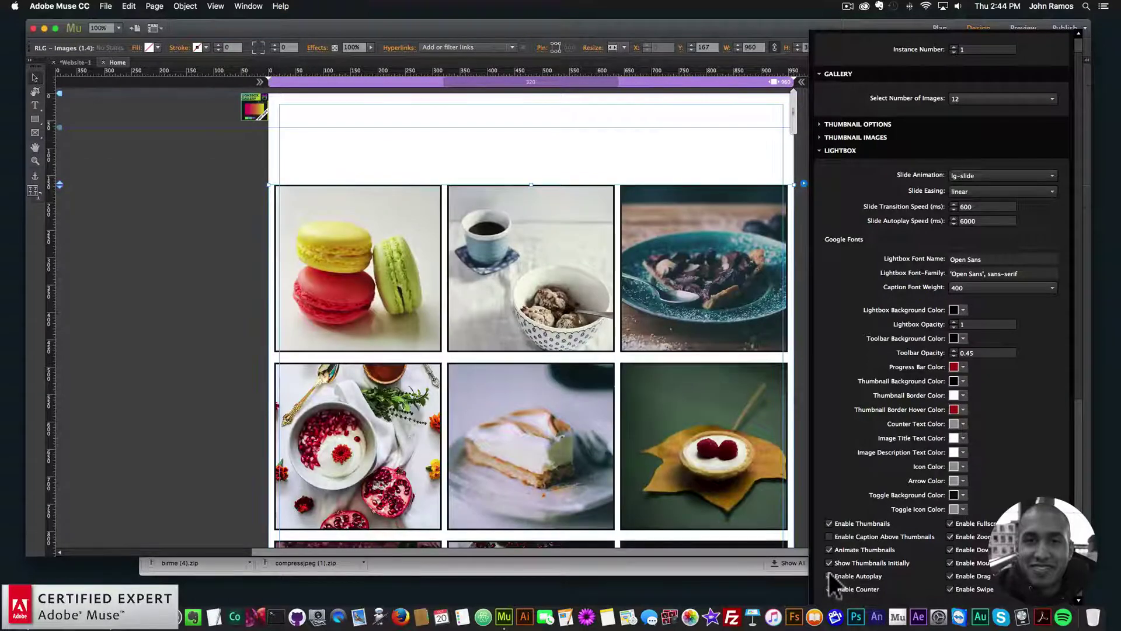
click(828, 575)
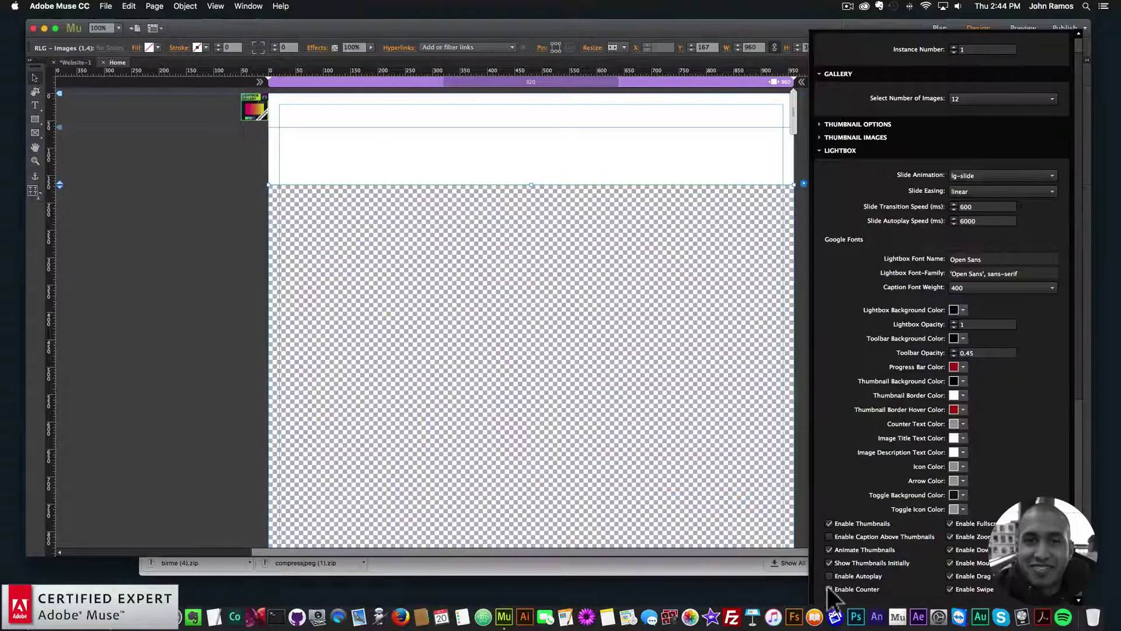
click(950, 523)
click(948, 522)
click(950, 563)
click(193, 214)
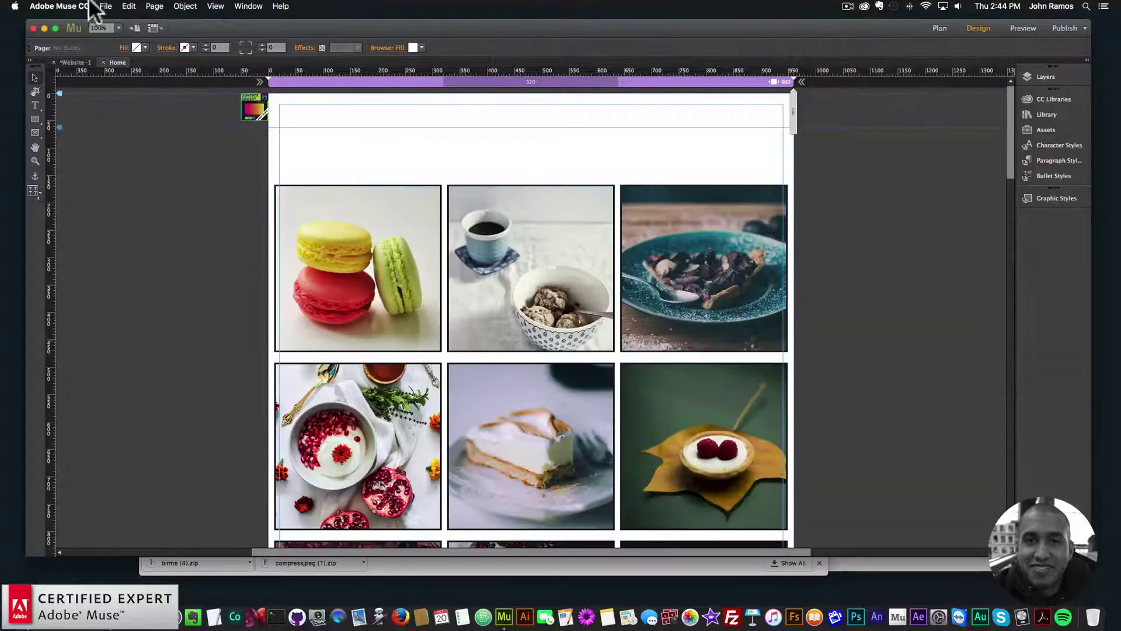
Step: Preview the page in the browser, open the ice cream image in the lightbox and test scrolling and moving to the next image
click(105, 5)
click(152, 179)
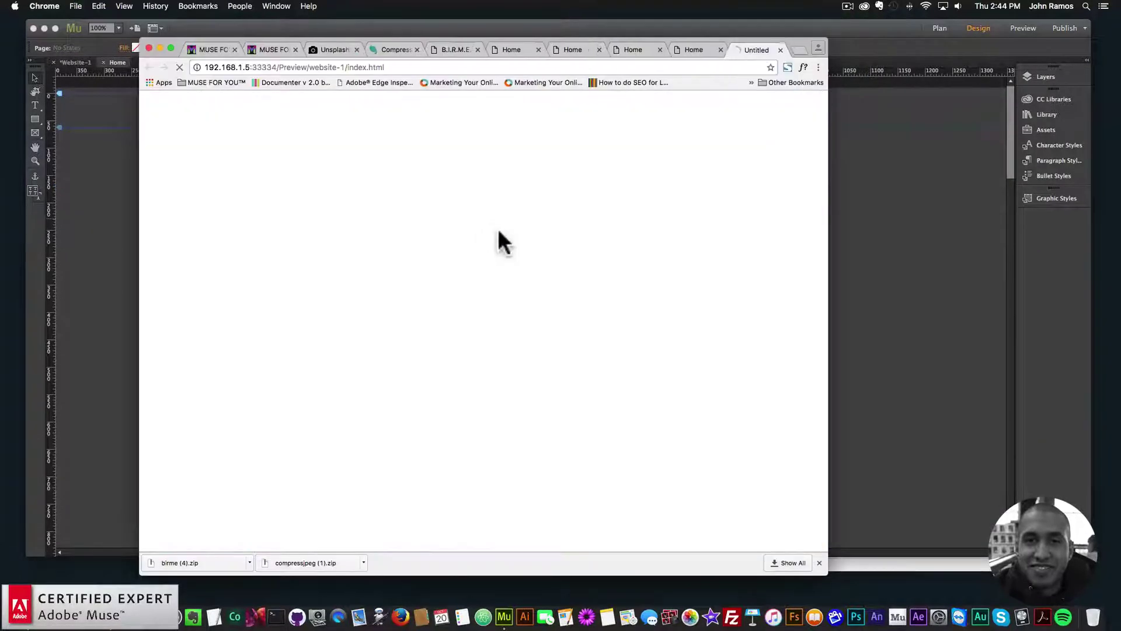
click(421, 252)
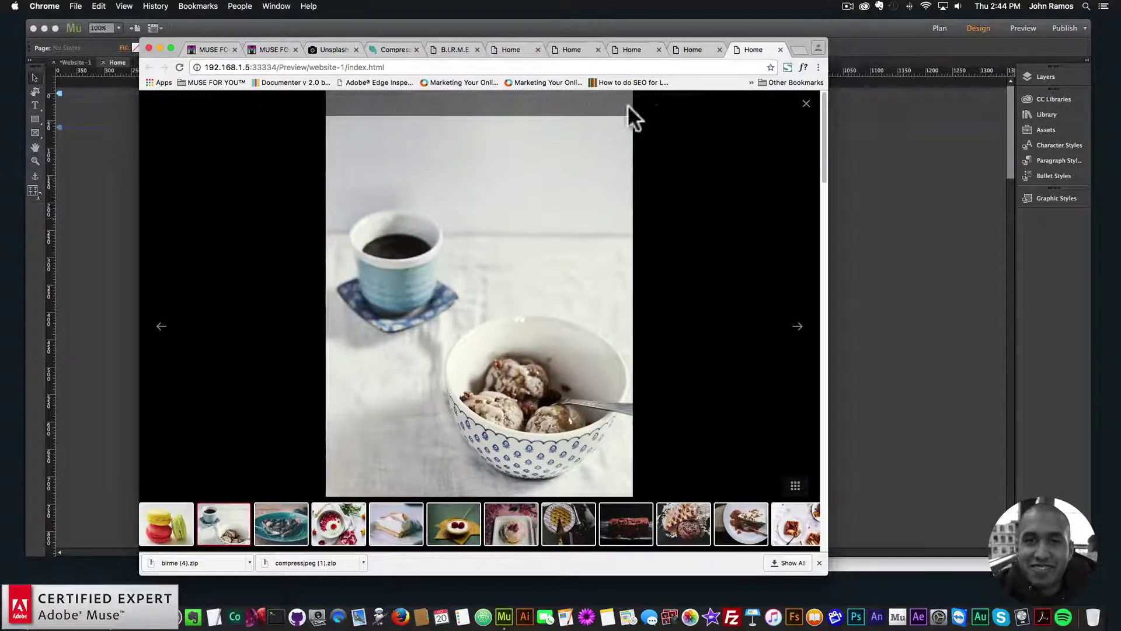
scroll(678, 345, down, 3)
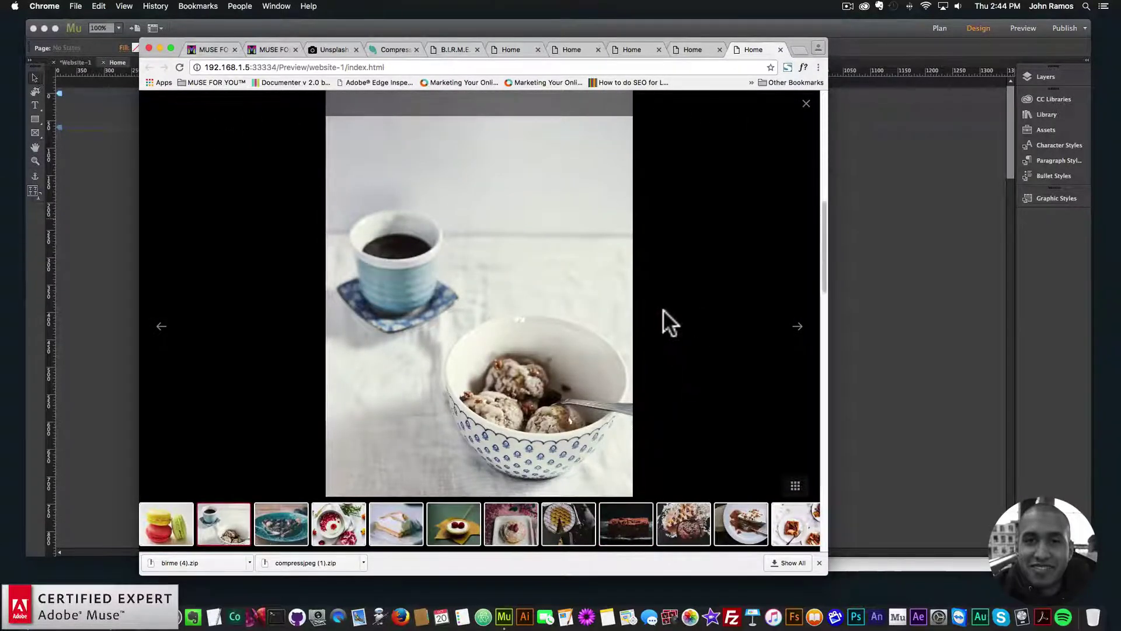
scroll(666, 316, up, 3)
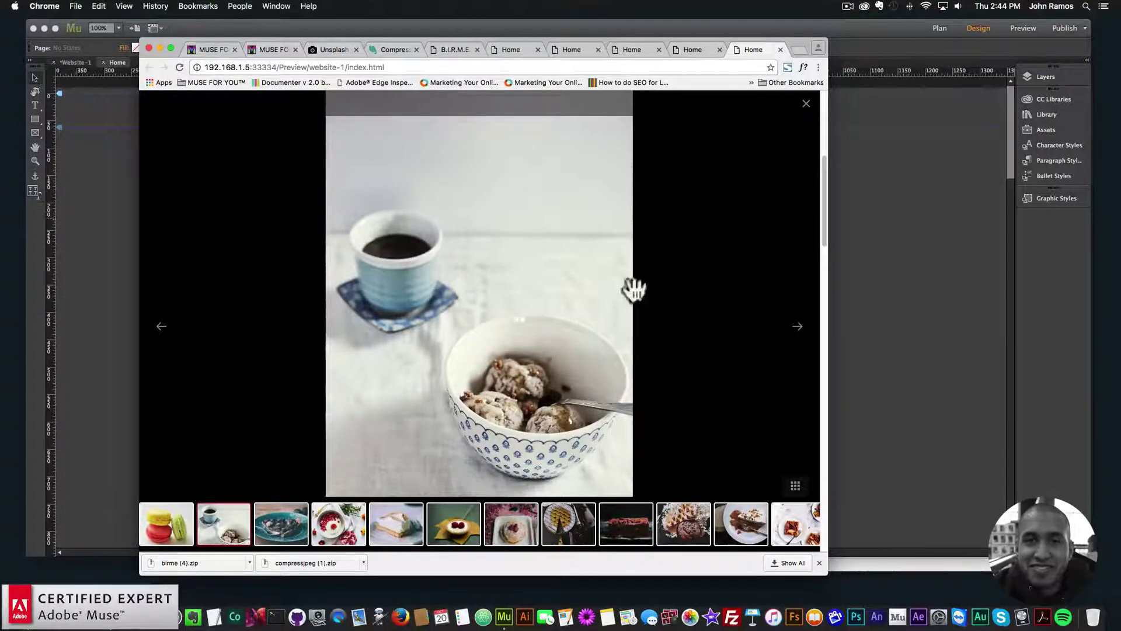
click(783, 313)
click(700, 292)
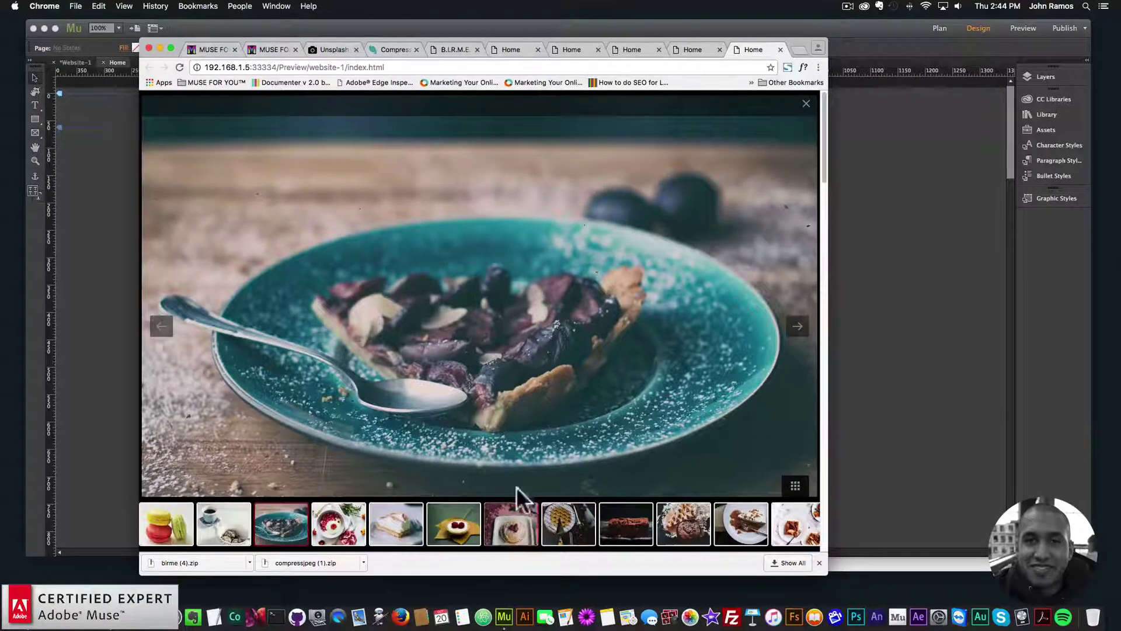
Step: Test hiding and showing the lightbox thumbnail strip, then close the lightbox and open the plum tart image
click(796, 486)
click(795, 539)
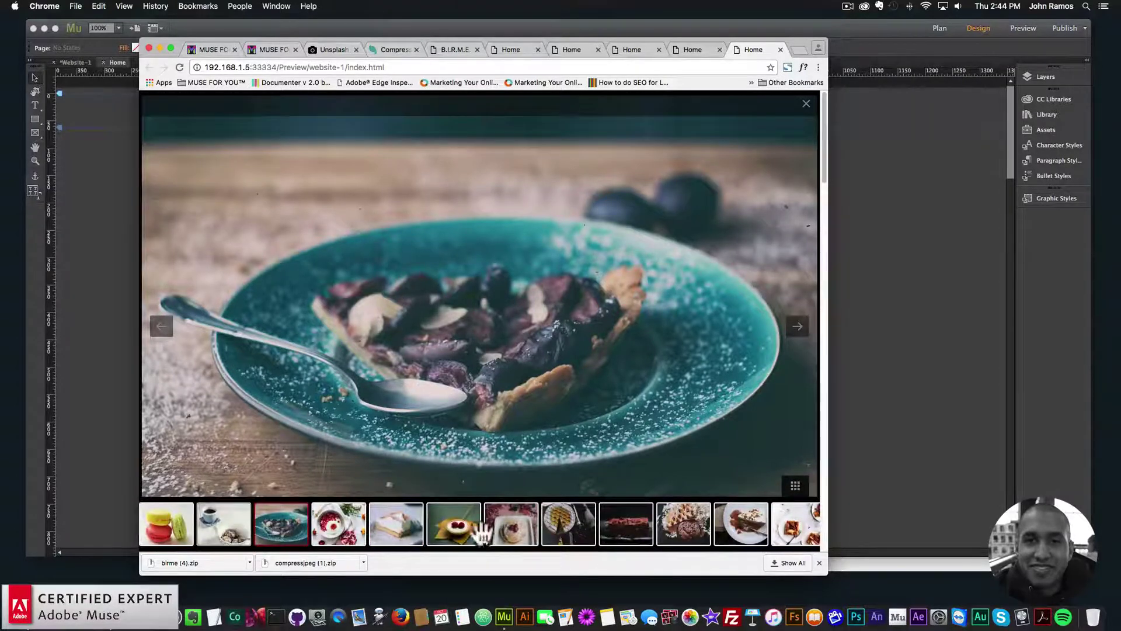
click(806, 103)
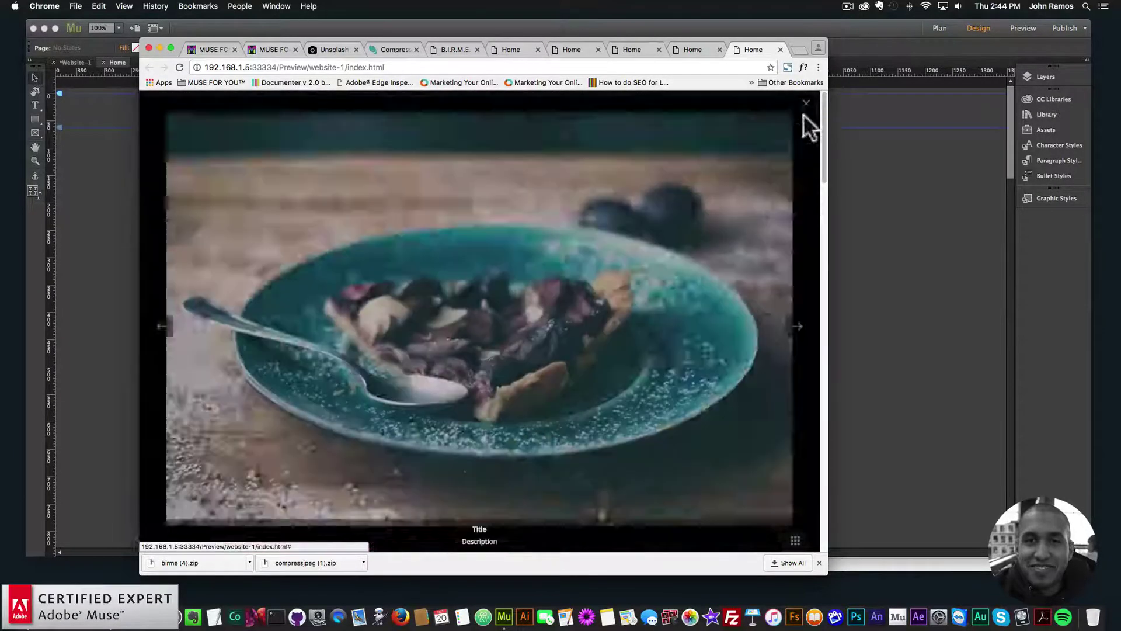
click(806, 103)
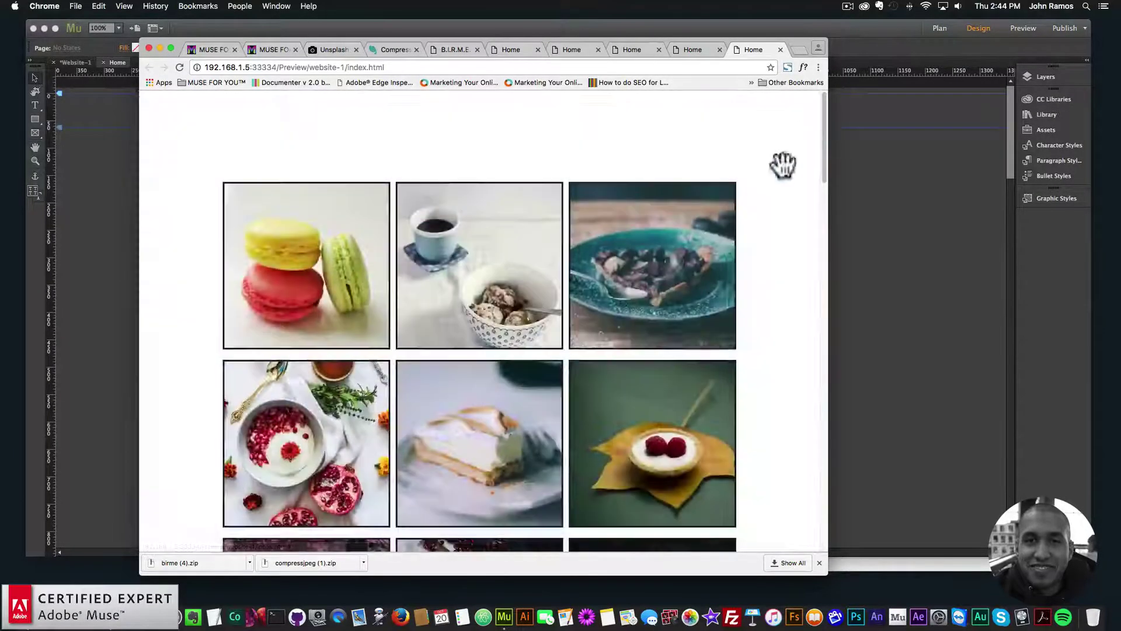
click(652, 266)
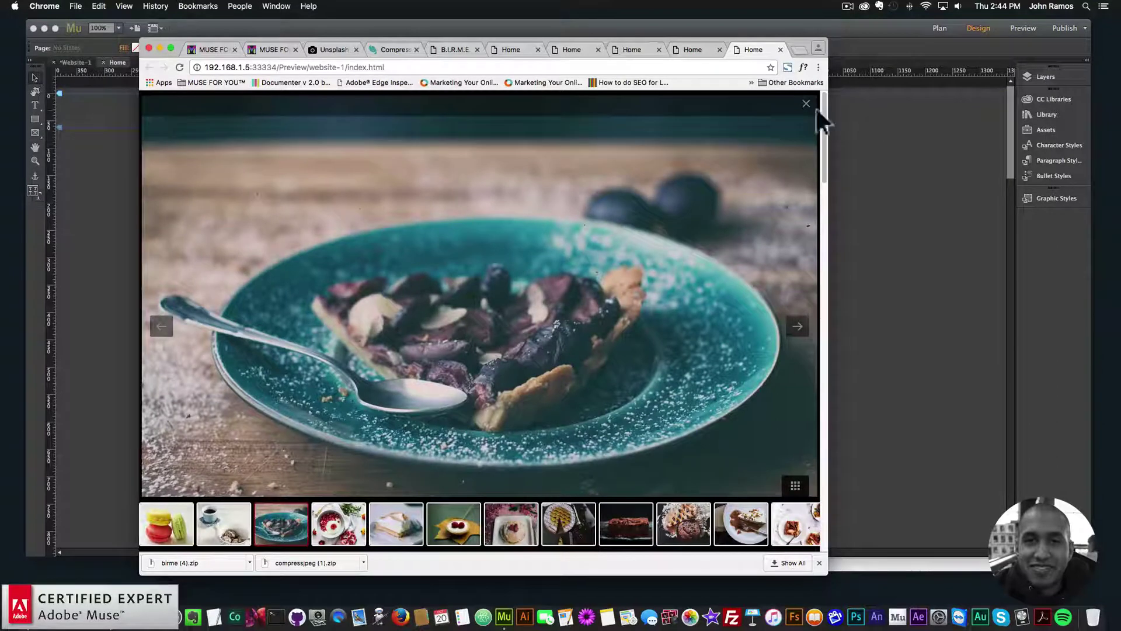
Step: Re-enable the mousewheel option in the gallery widget's lightbox settings
click(893, 268)
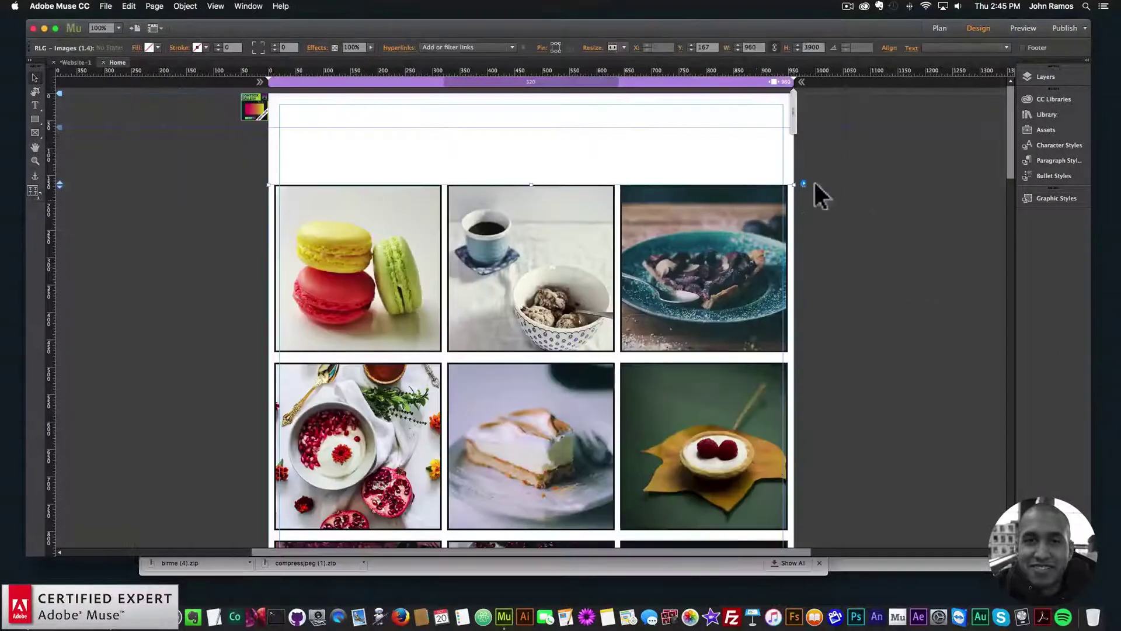
click(802, 183)
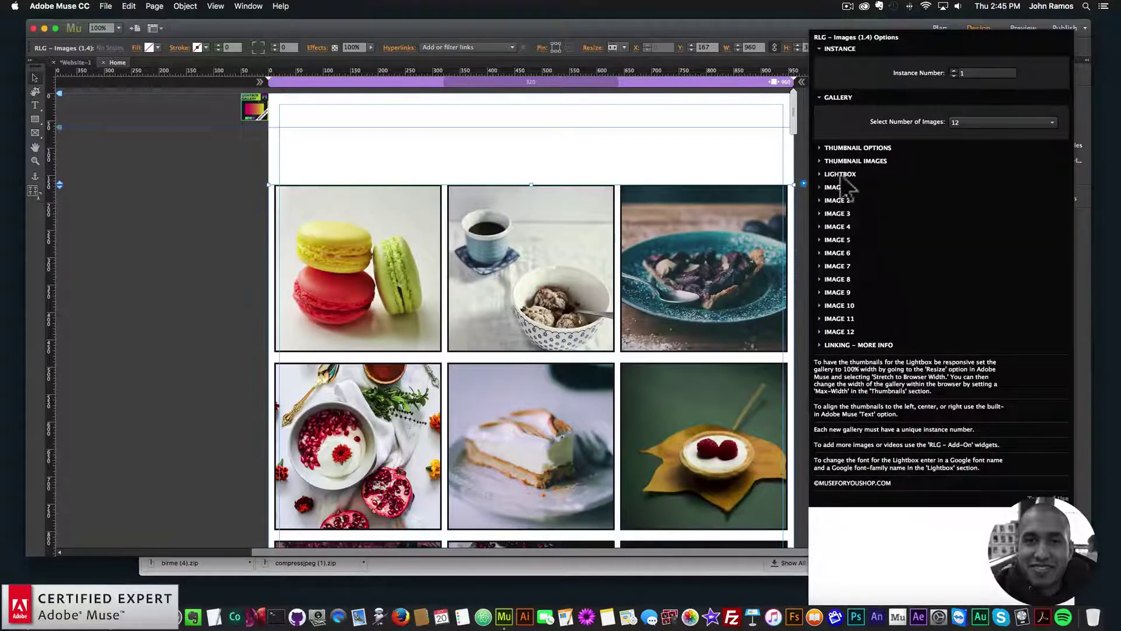
click(841, 175)
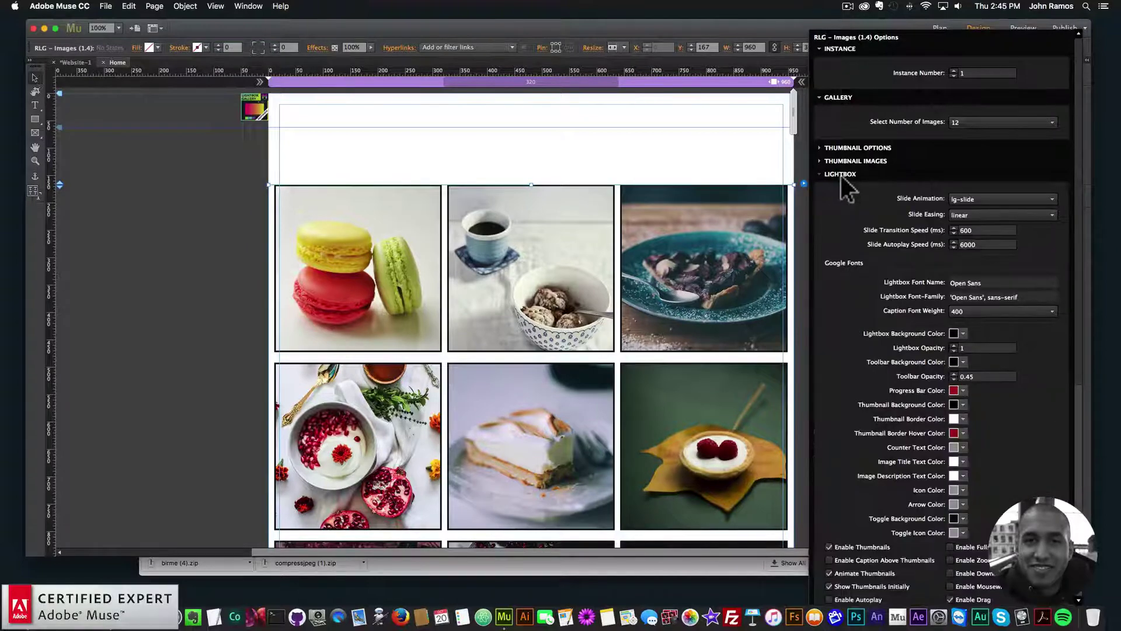
click(951, 586)
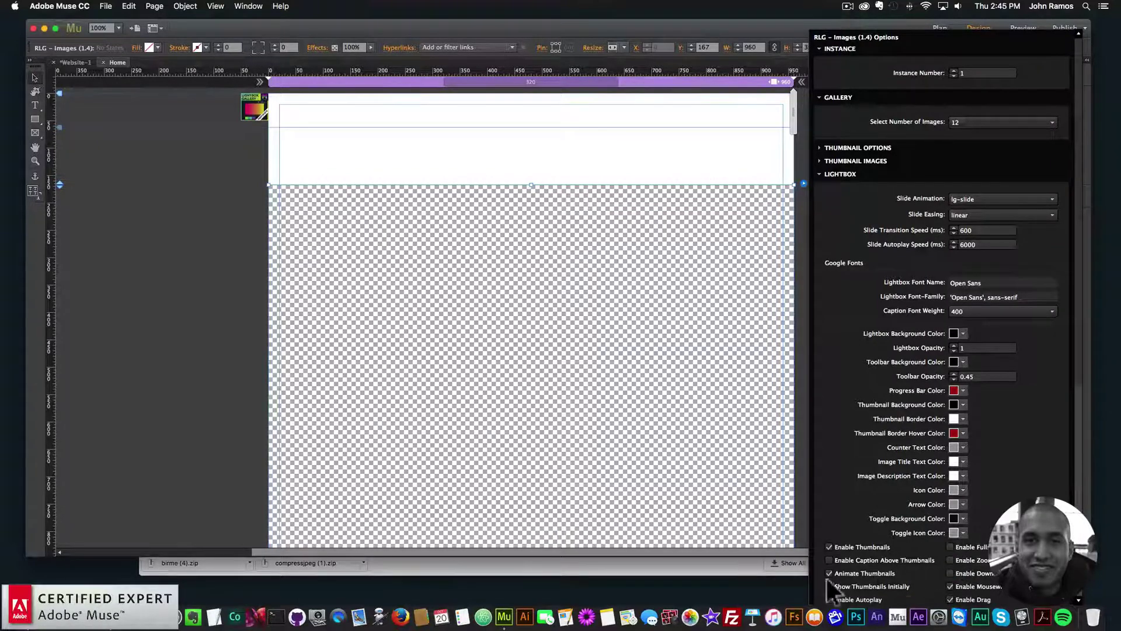
scroll(952, 548, down, 1)
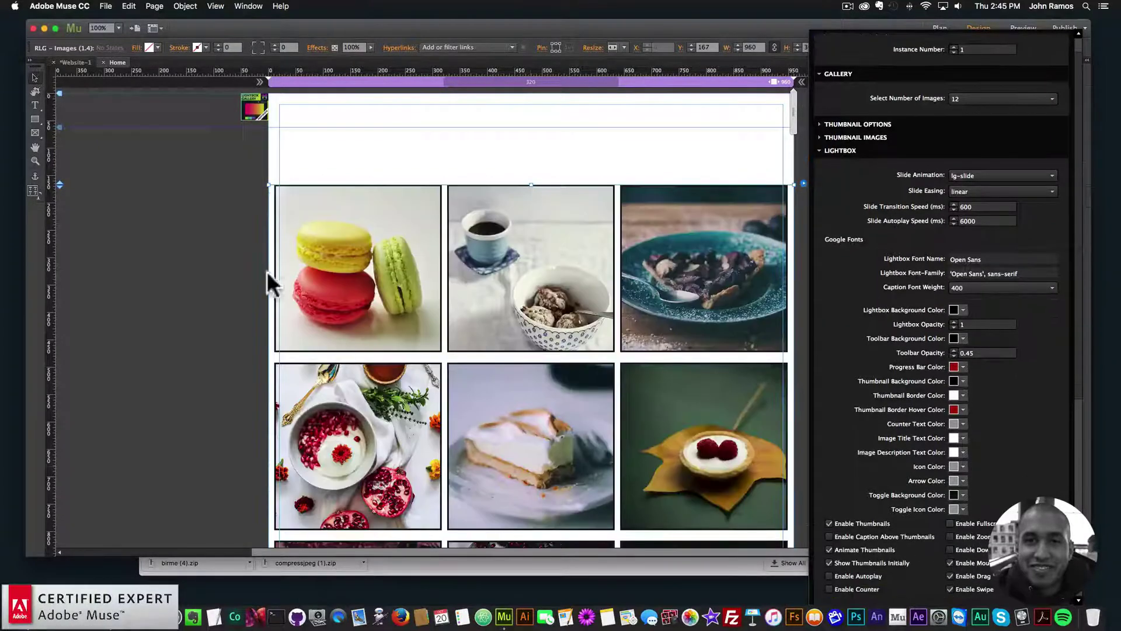
Step: Preview the page in the browser again, open the ice cream image and move through the lightbox images with the mousewheel
click(106, 7)
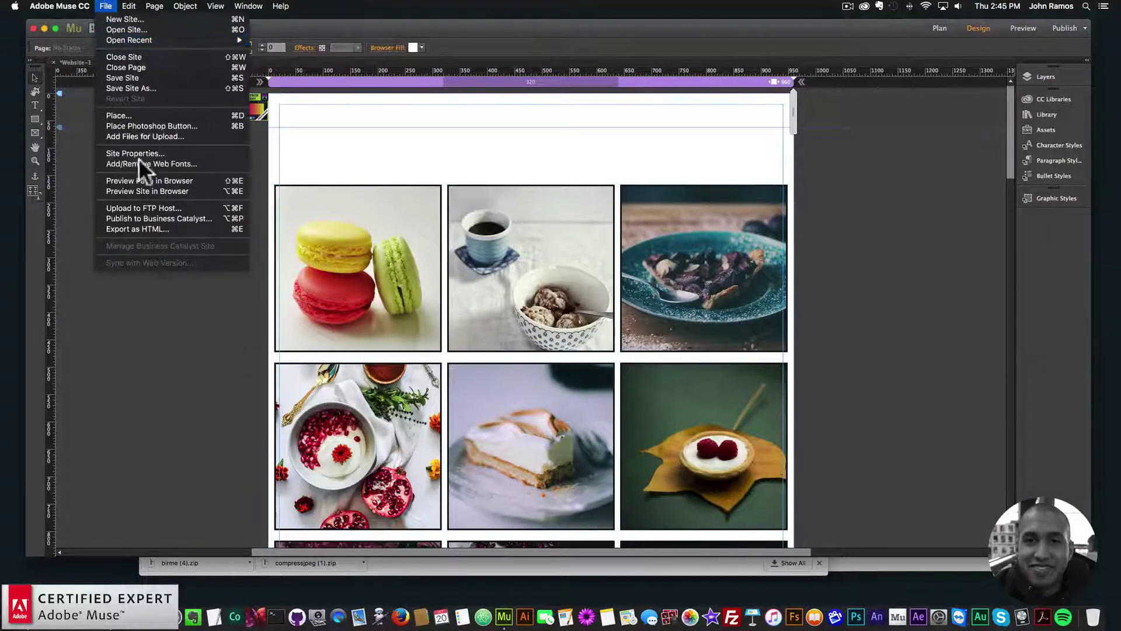
click(139, 180)
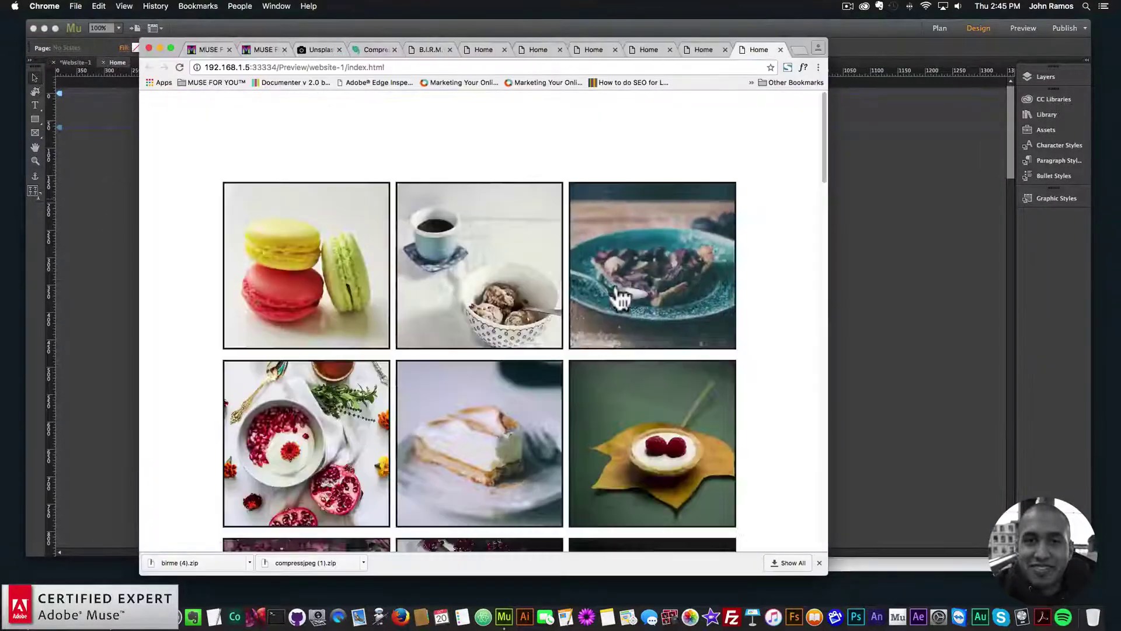
click(495, 281)
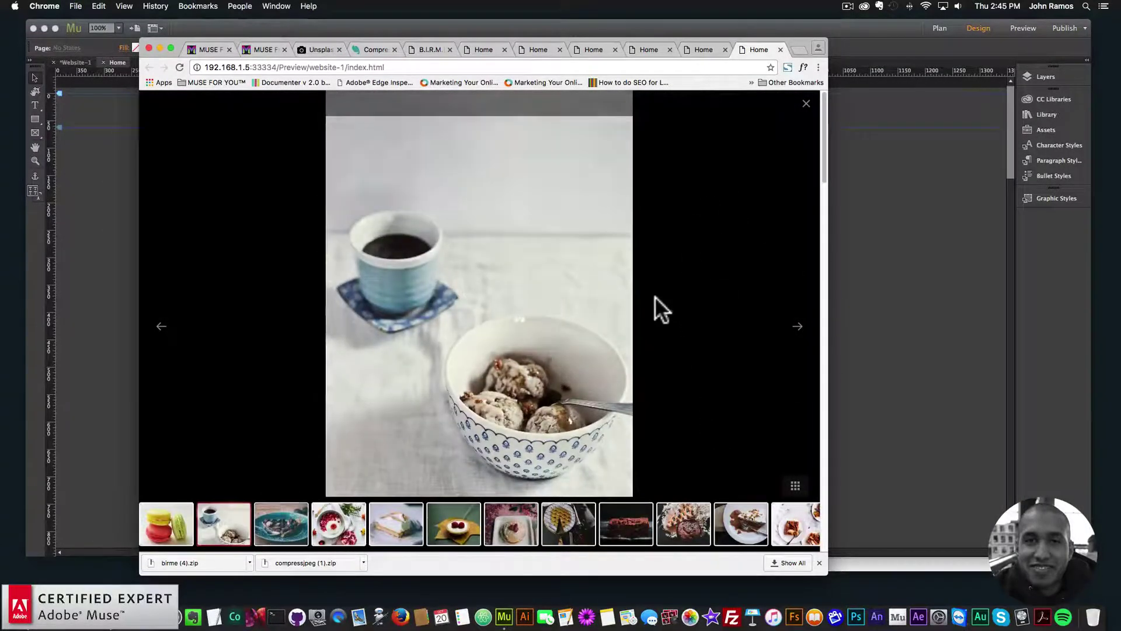
click(648, 298)
click(647, 299)
click(647, 299)
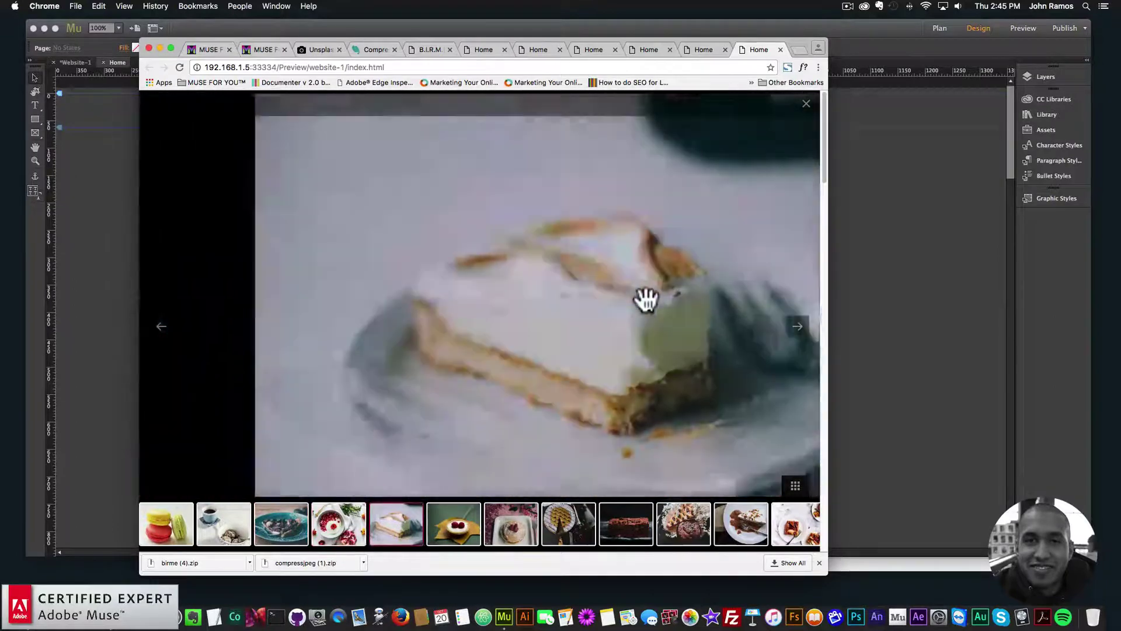
click(646, 299)
click(646, 299)
click(646, 298)
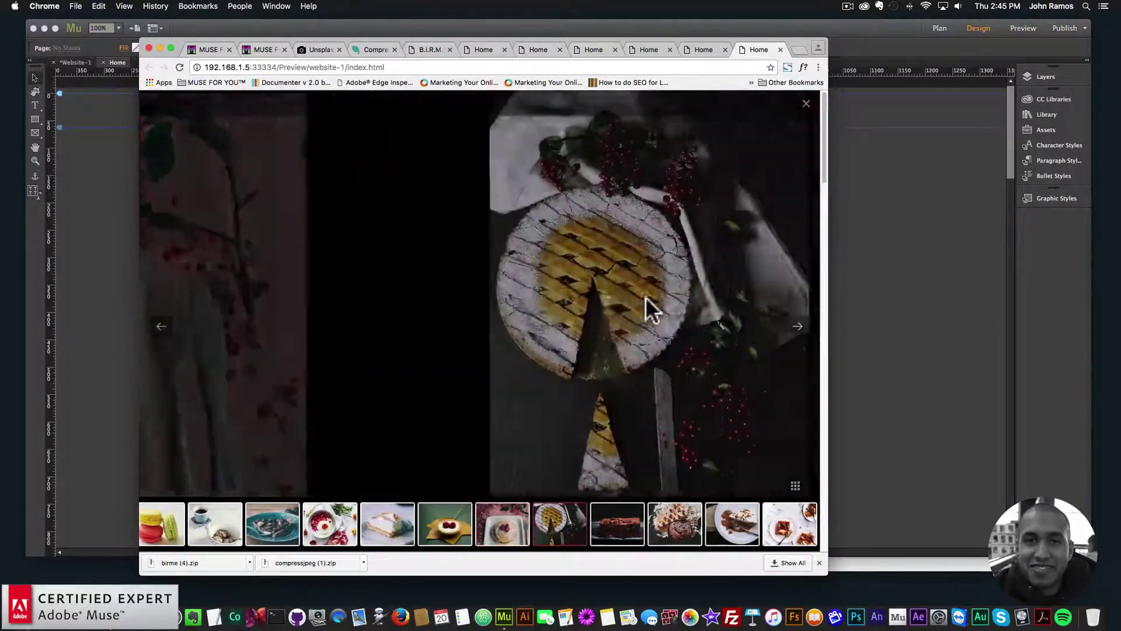
click(645, 298)
Step: Switch to Adobe Muse and open the Google Fonts website from the gallery widget's lightbox options
click(876, 290)
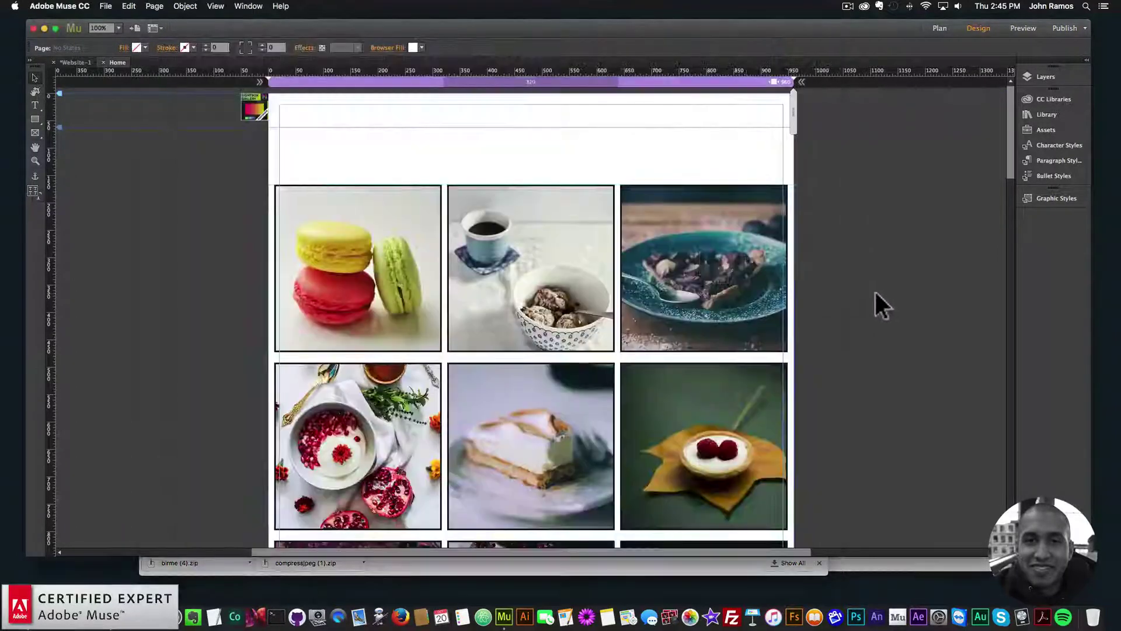
click(804, 184)
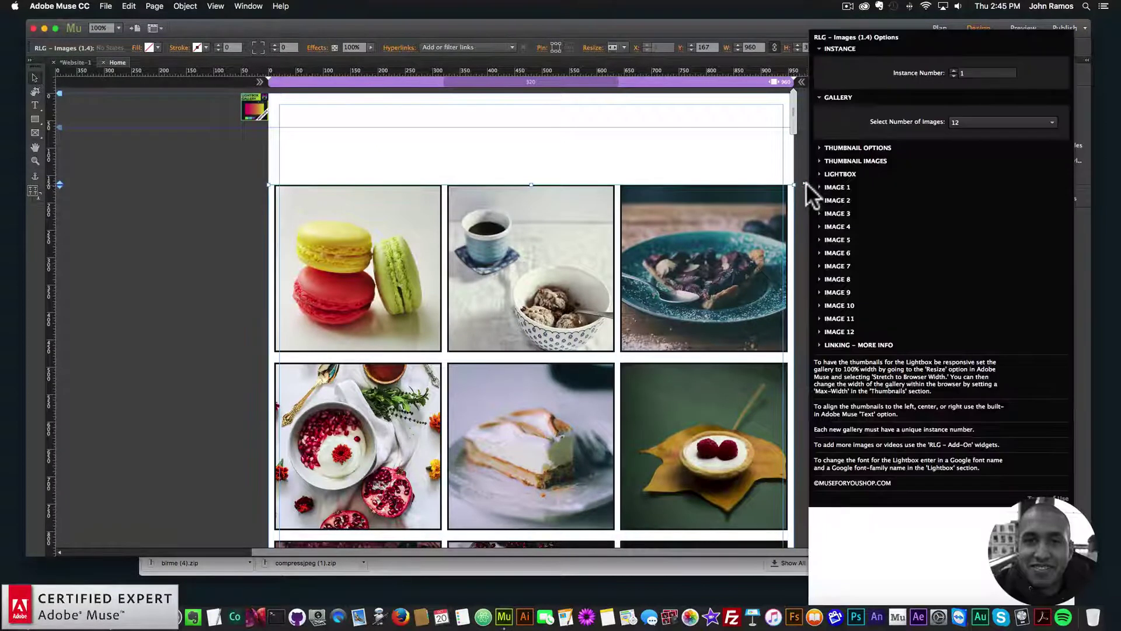
click(852, 159)
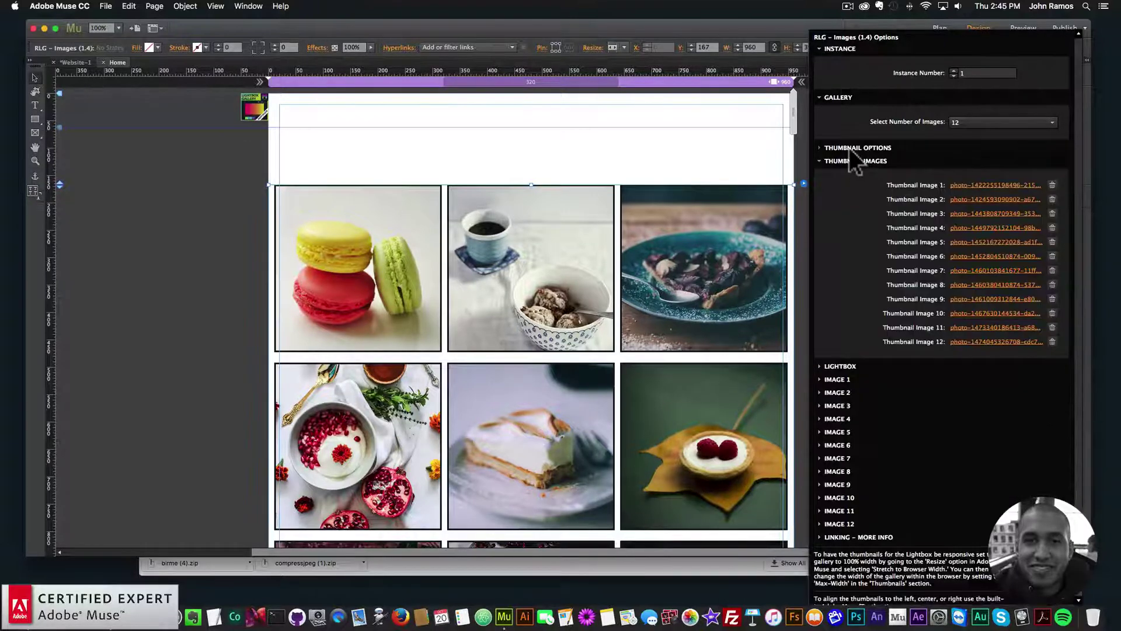
click(849, 160)
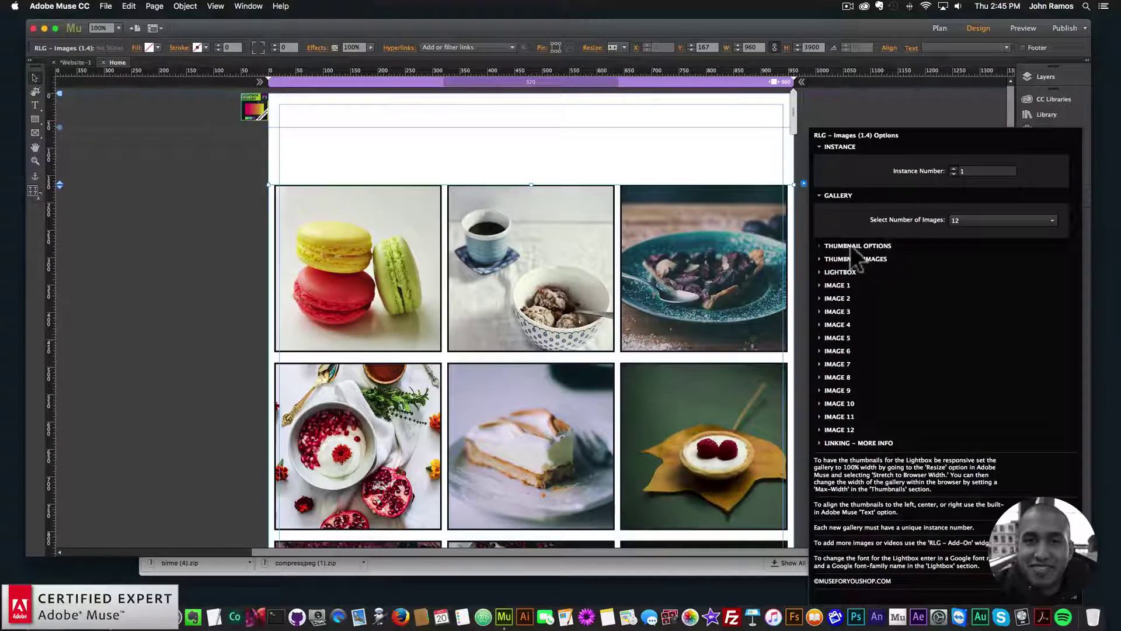
click(839, 272)
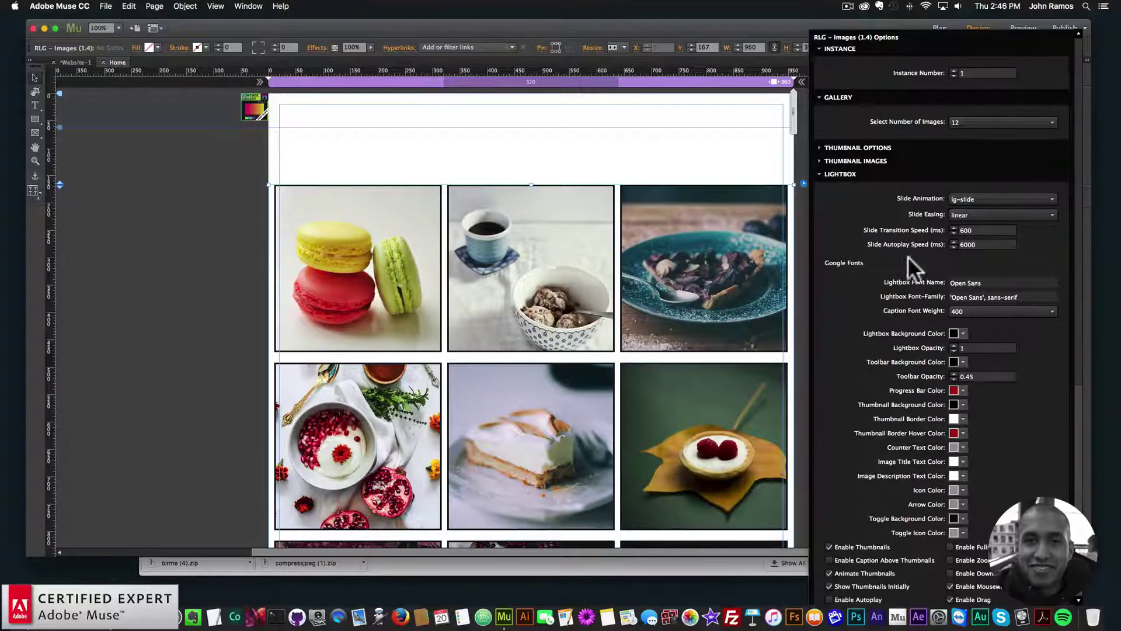
click(836, 259)
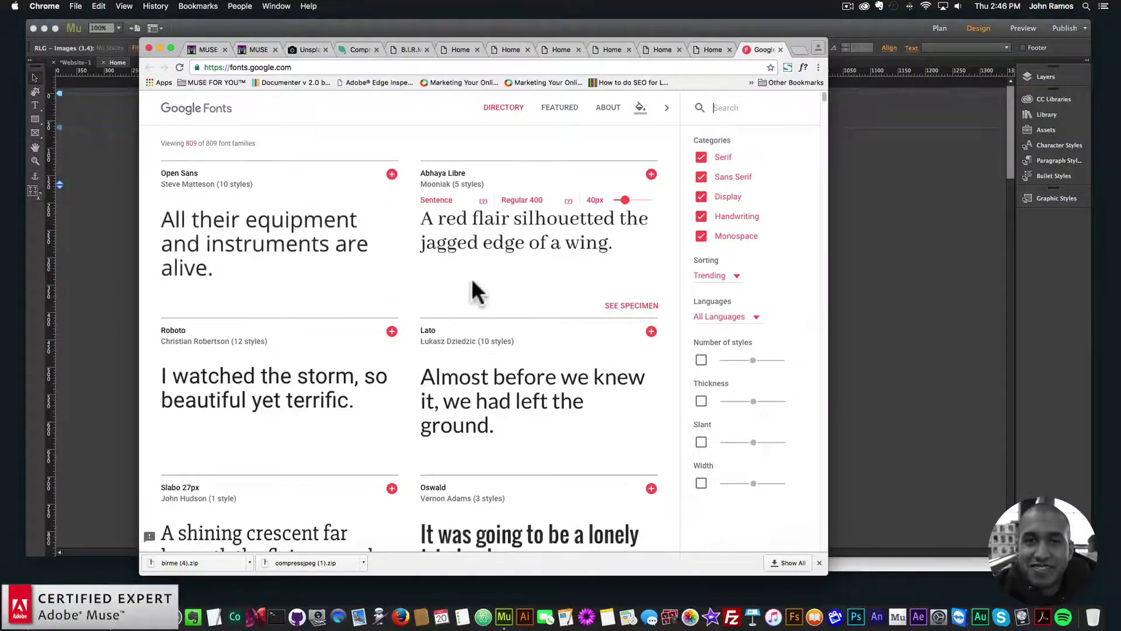
Step: Browse the Google Fonts directory and select the Bungee Inline family
scroll(474, 286, down, 9)
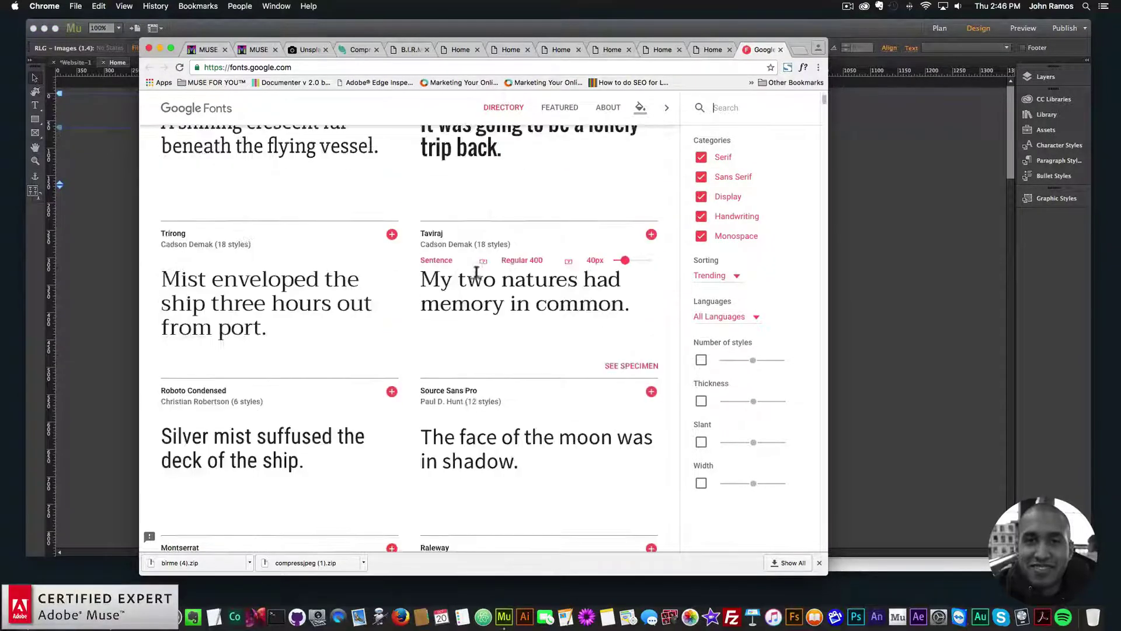
scroll(476, 266, down, 12)
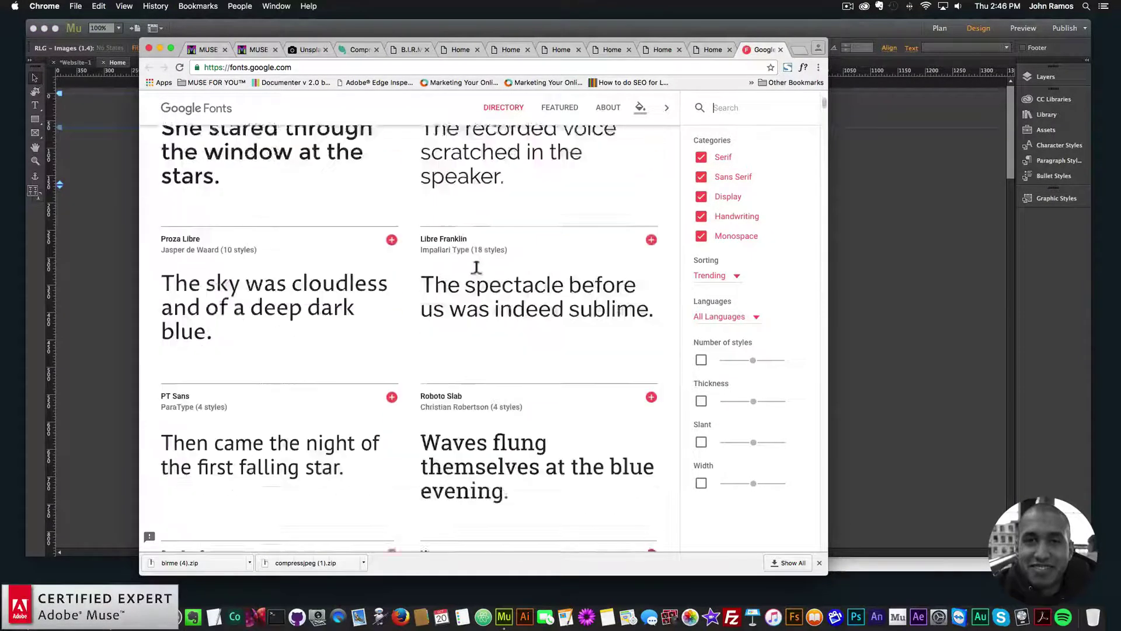
scroll(477, 261, down, 12)
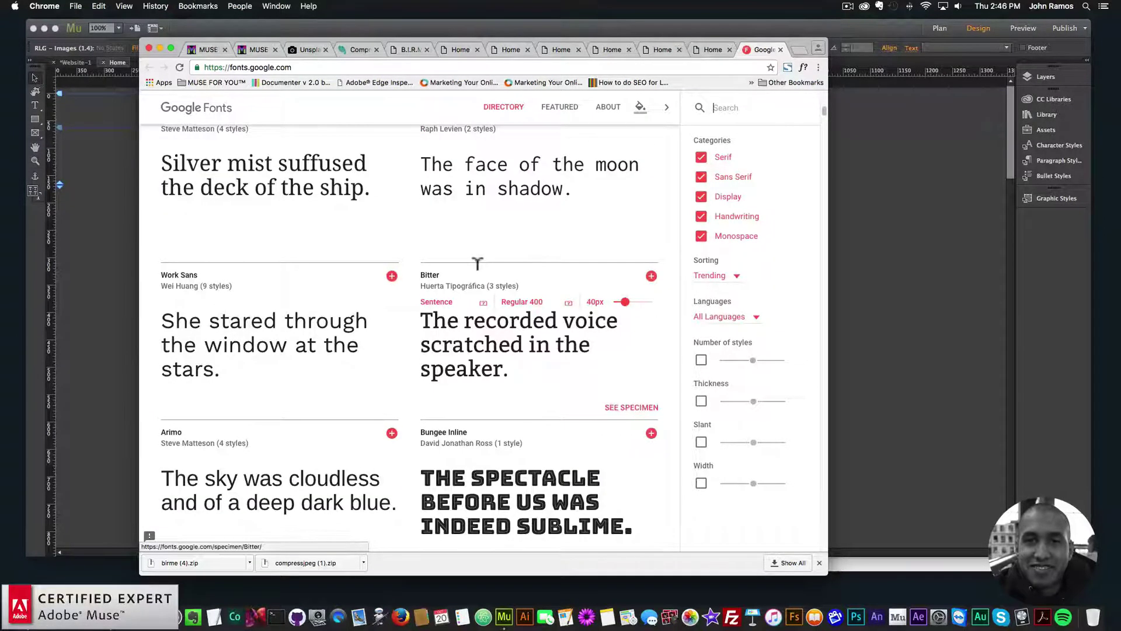
scroll(478, 264, down, 5)
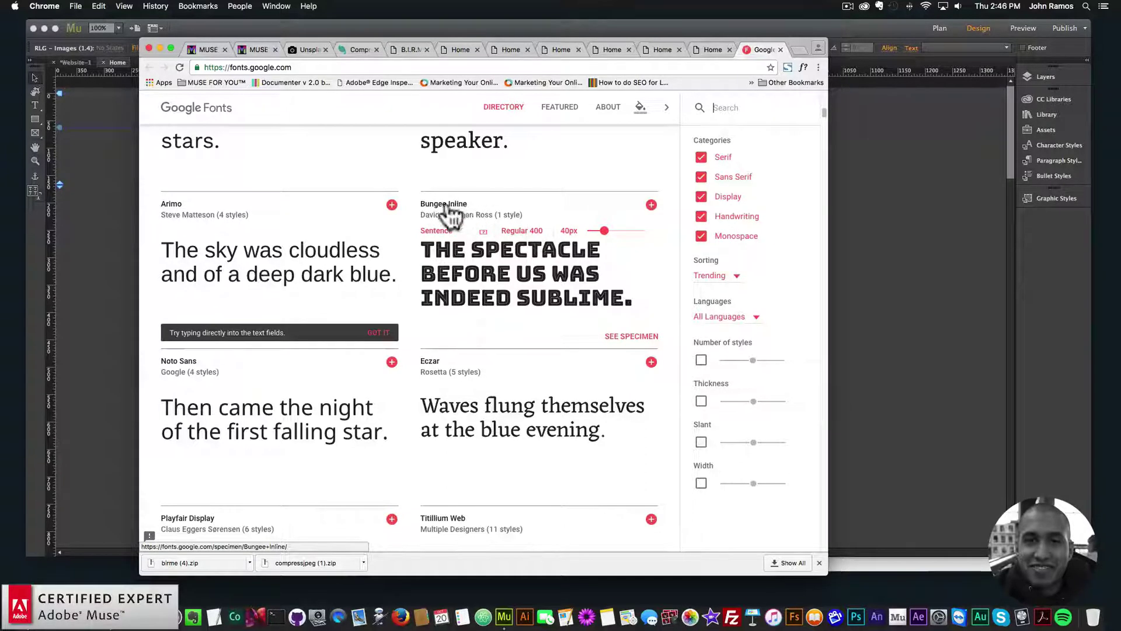
click(651, 205)
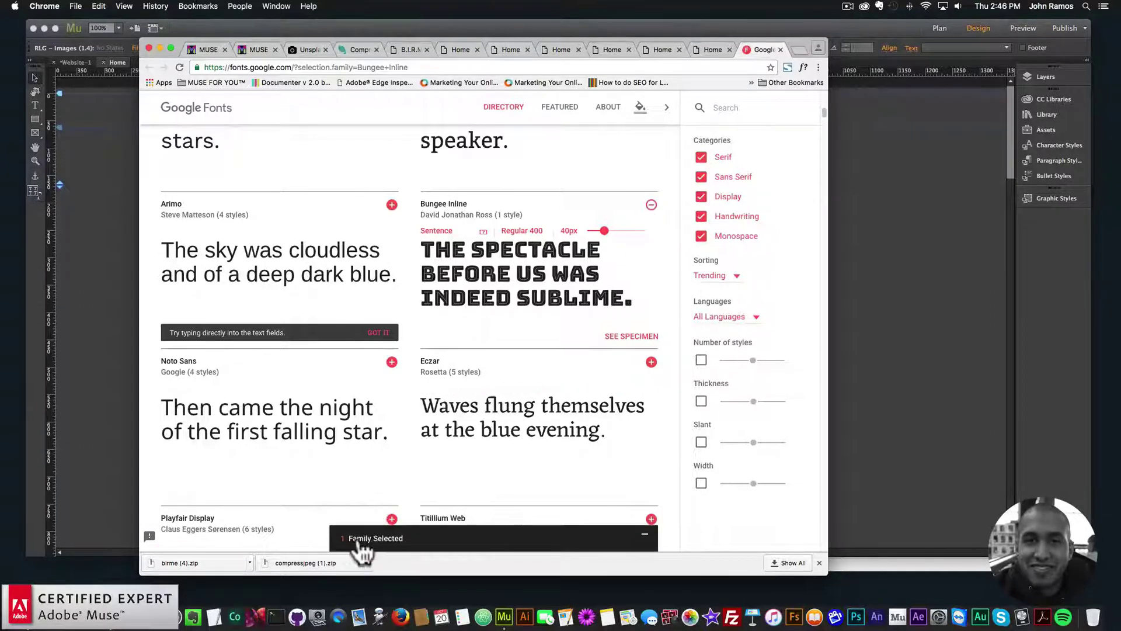
Step: Show the details of the selected family and copy its CSS font-family value 'Bungee Inline', cursive
click(379, 542)
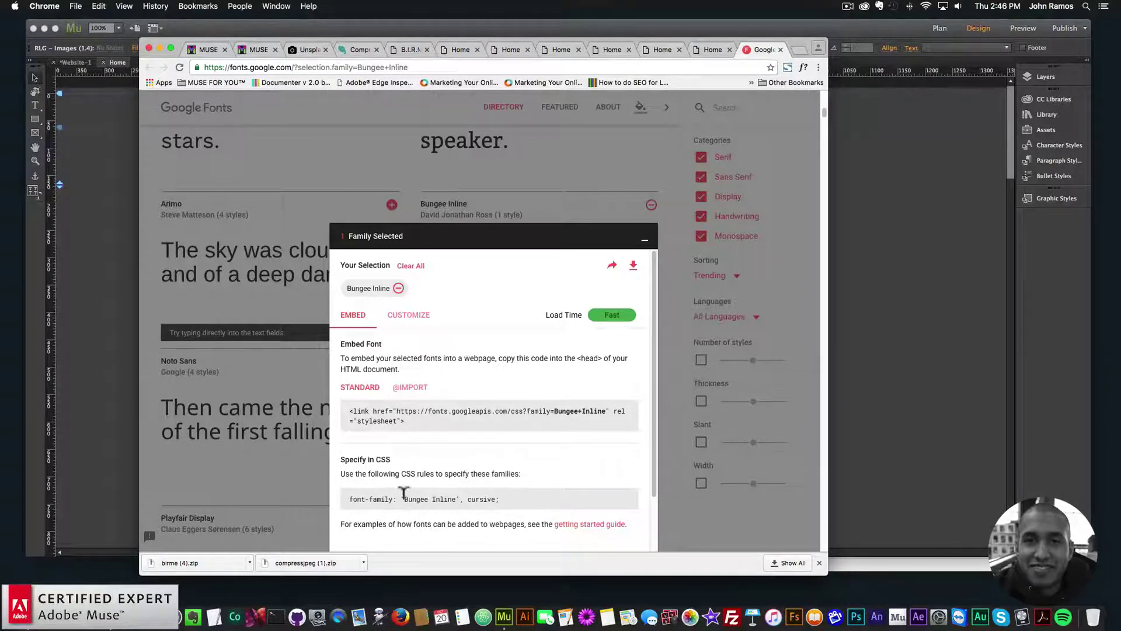
drag(401, 490, 495, 490)
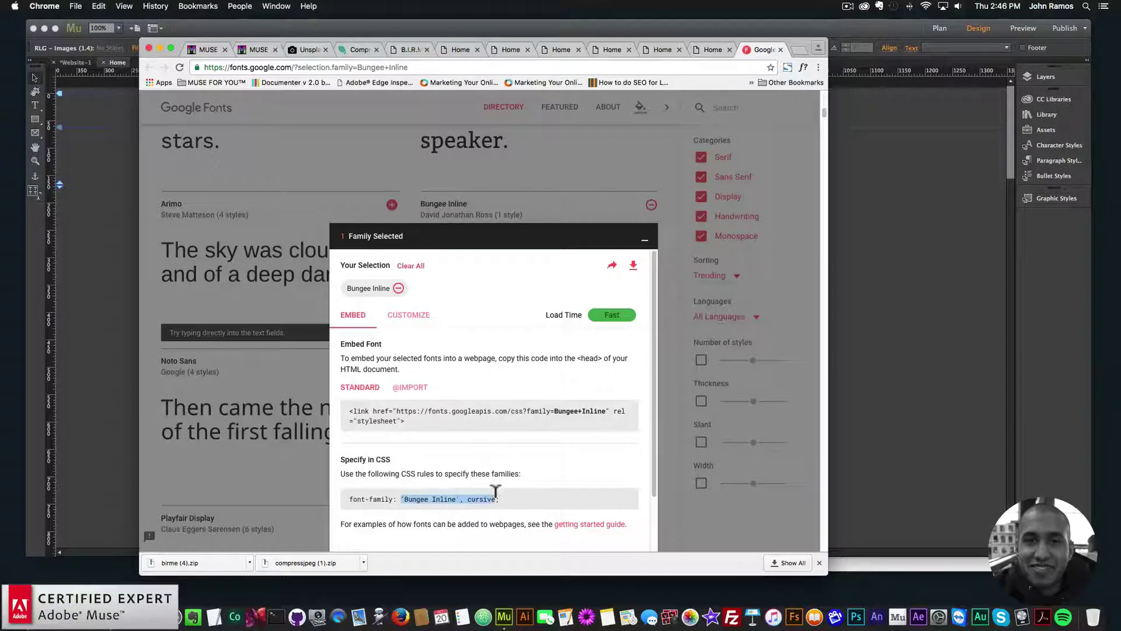
click(419, 493)
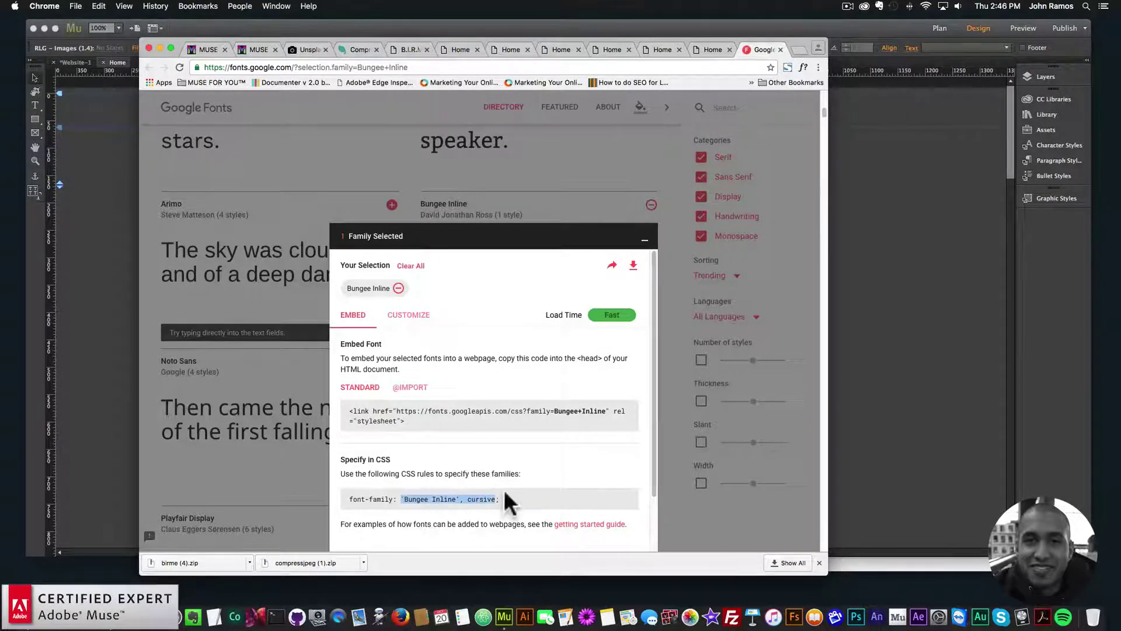
key(super+c)
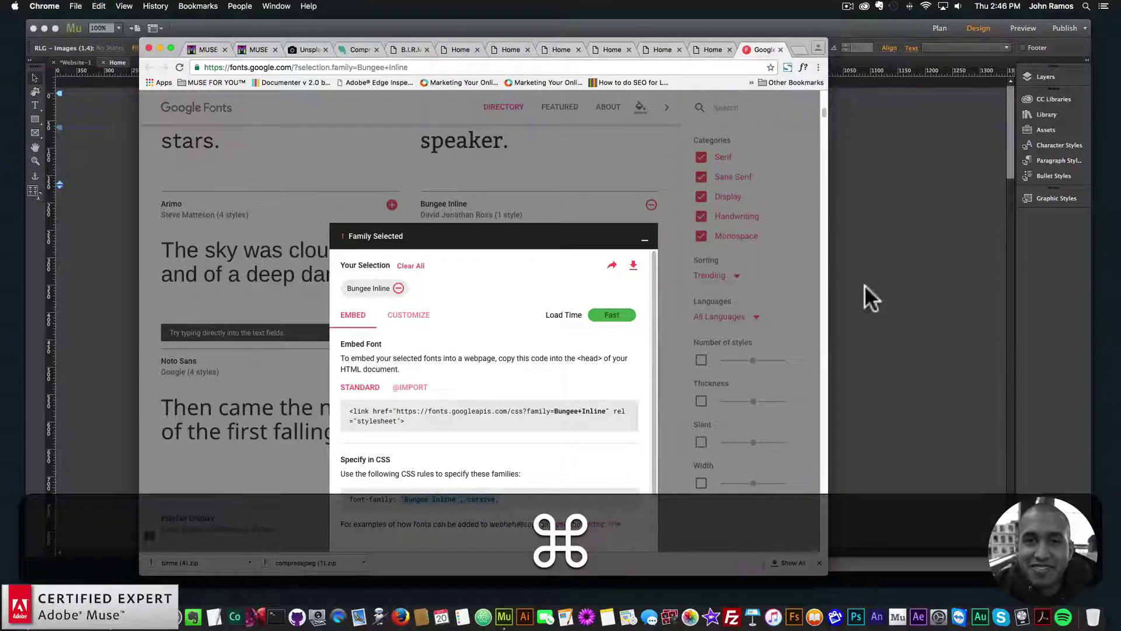
Step: Review the Bungee Inline entry in the directory and its embed and CSS details once more
click(644, 240)
mouse_move(439, 213)
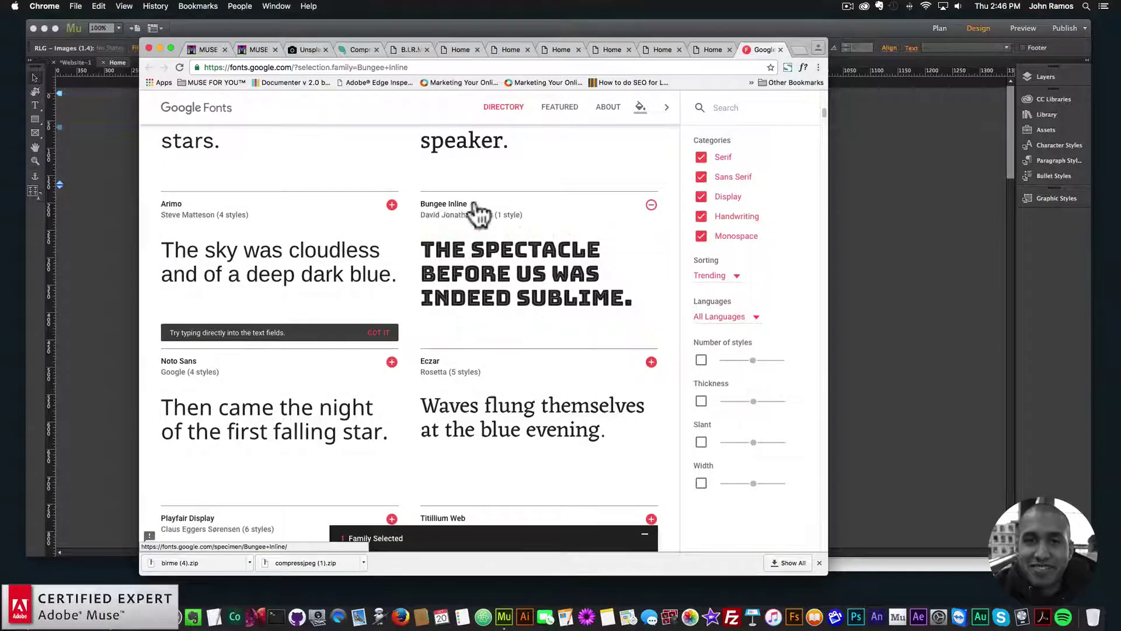
click(424, 537)
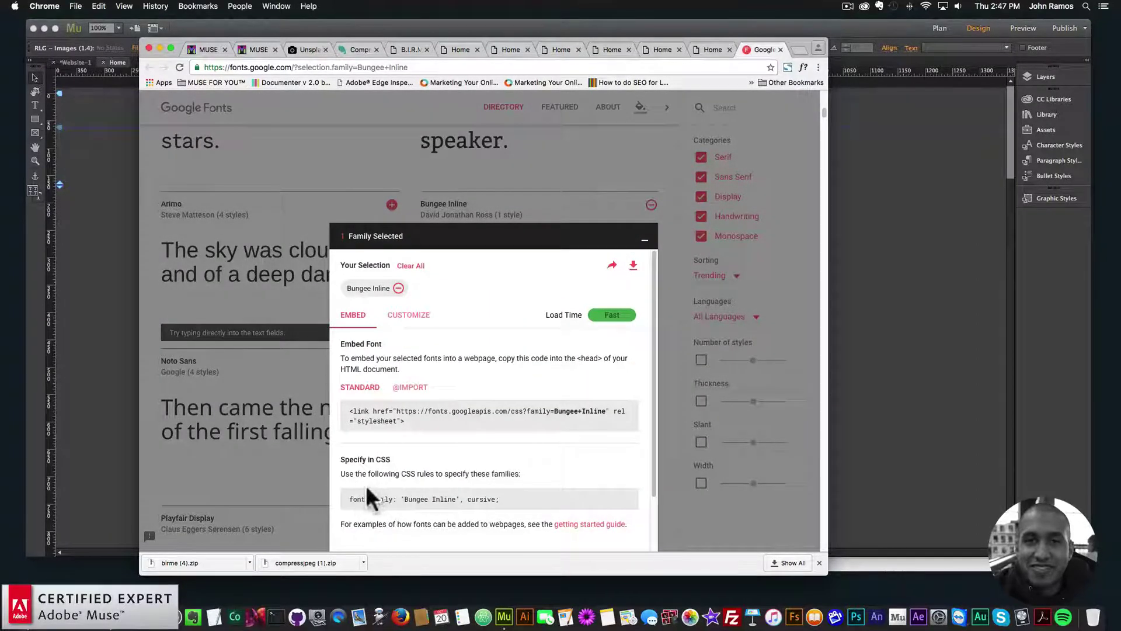
click(644, 240)
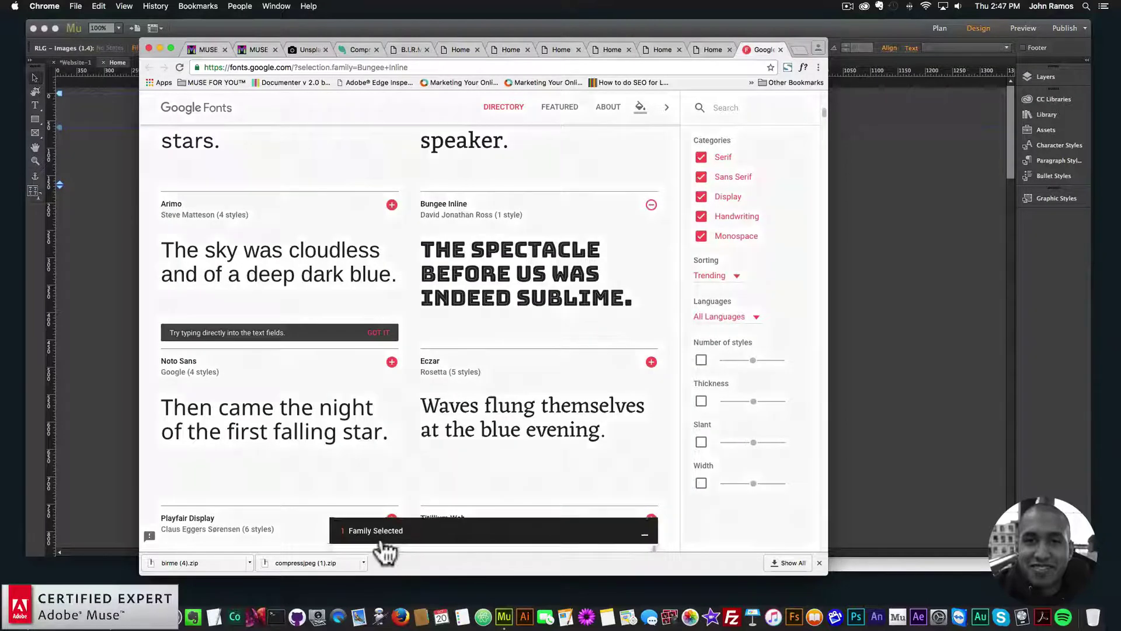
click(383, 540)
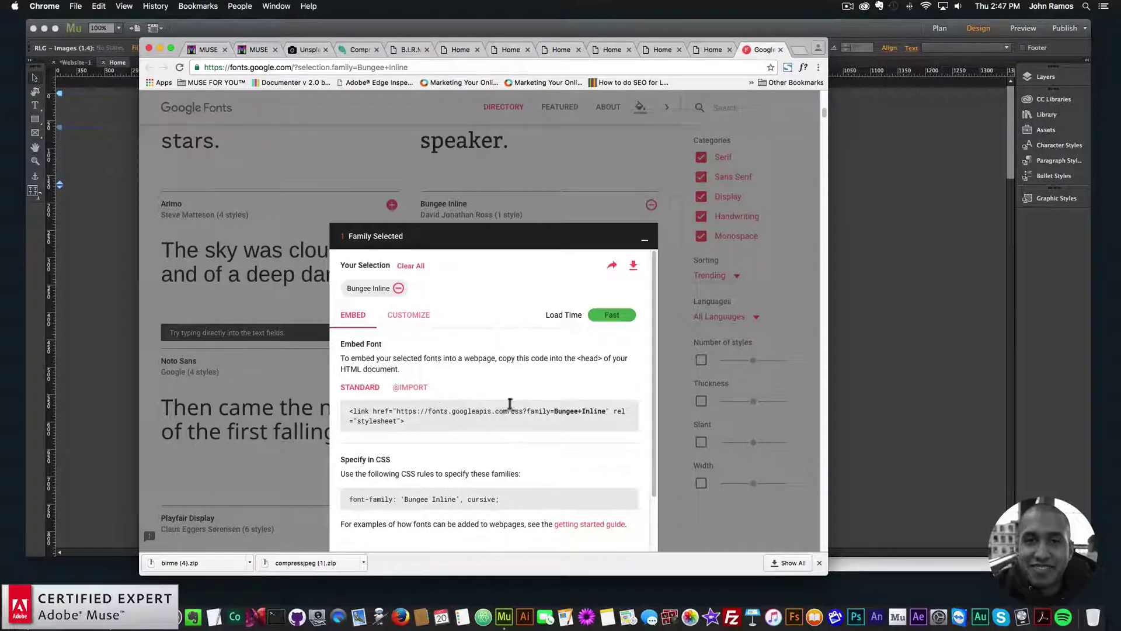
Step: Switch back to Adobe Muse and replace the gallery widget's Lightbox Font-Family with the copied 'Bungee Inline', cursive
click(931, 251)
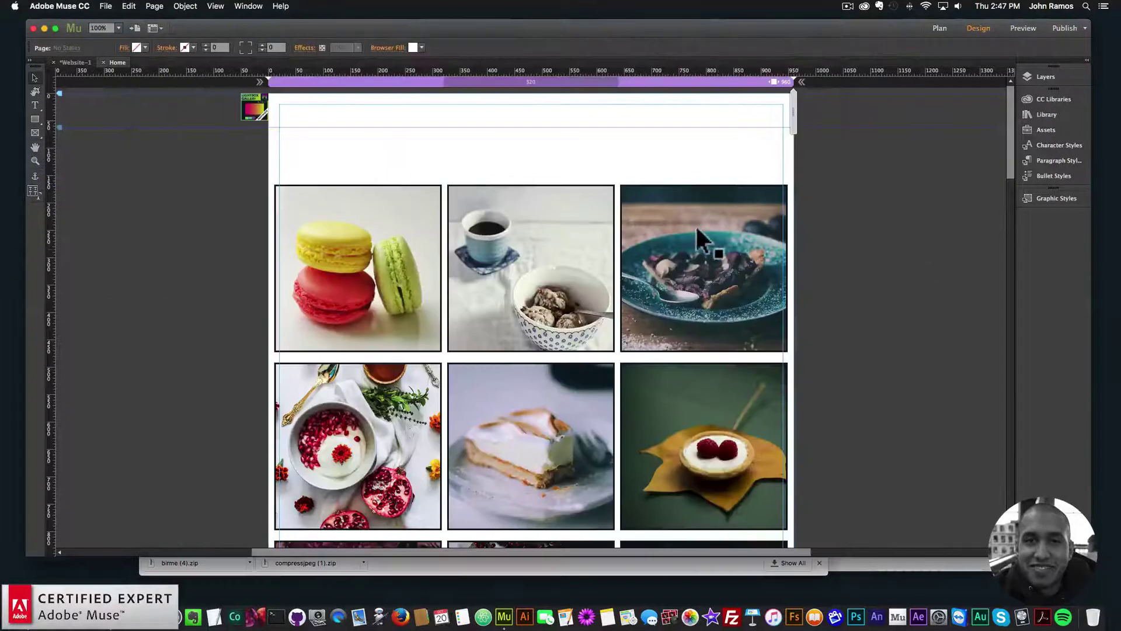
click(804, 182)
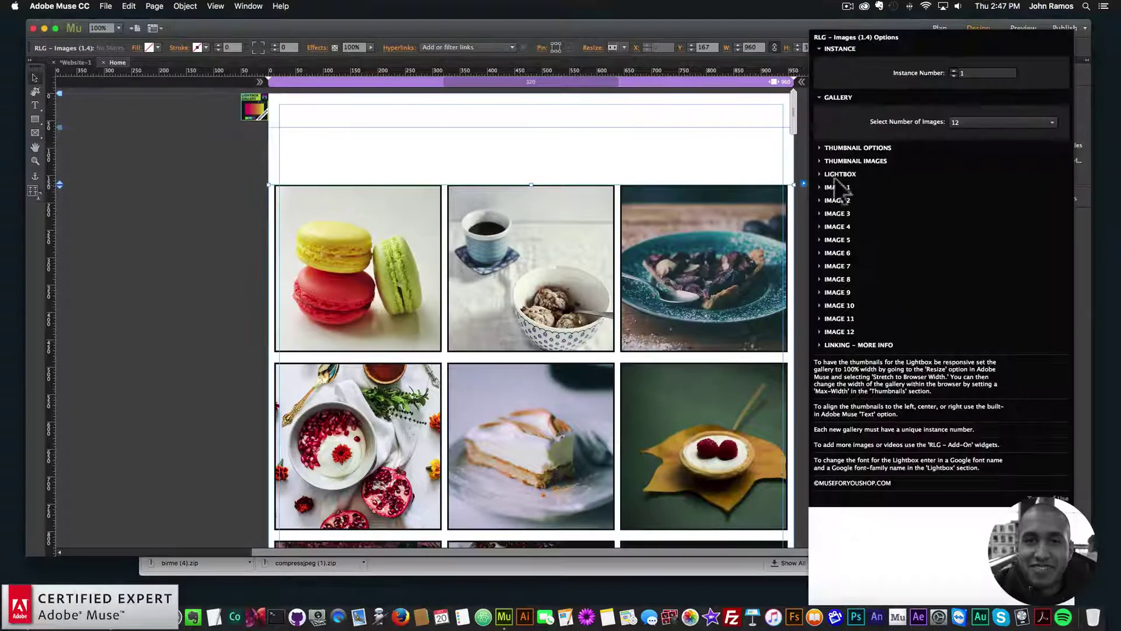
click(839, 173)
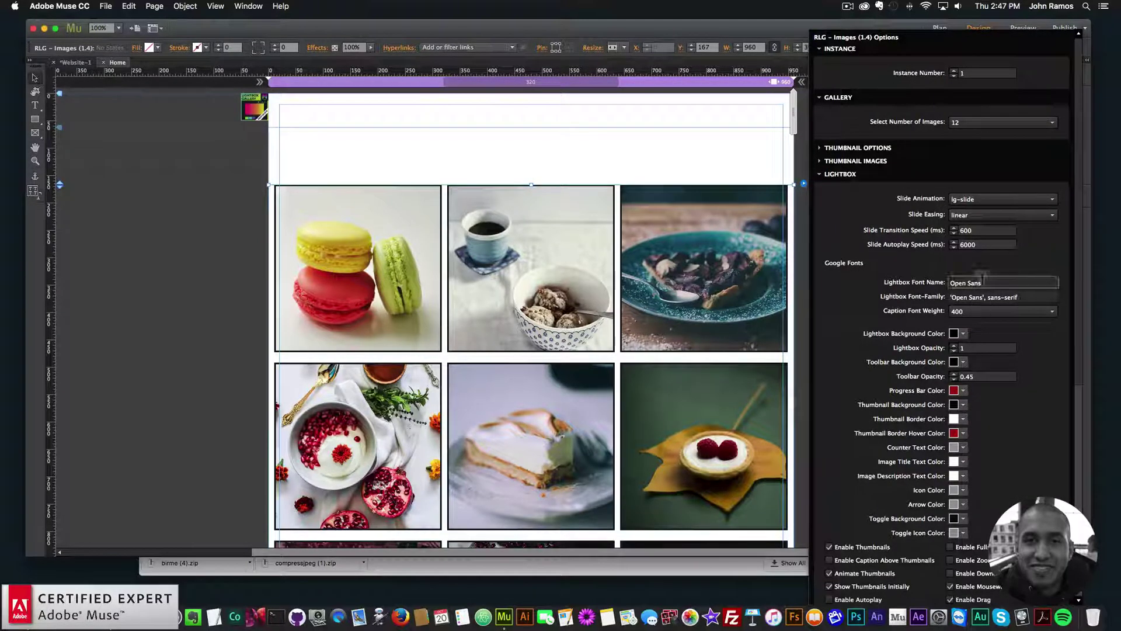
drag(1021, 296, 890, 292)
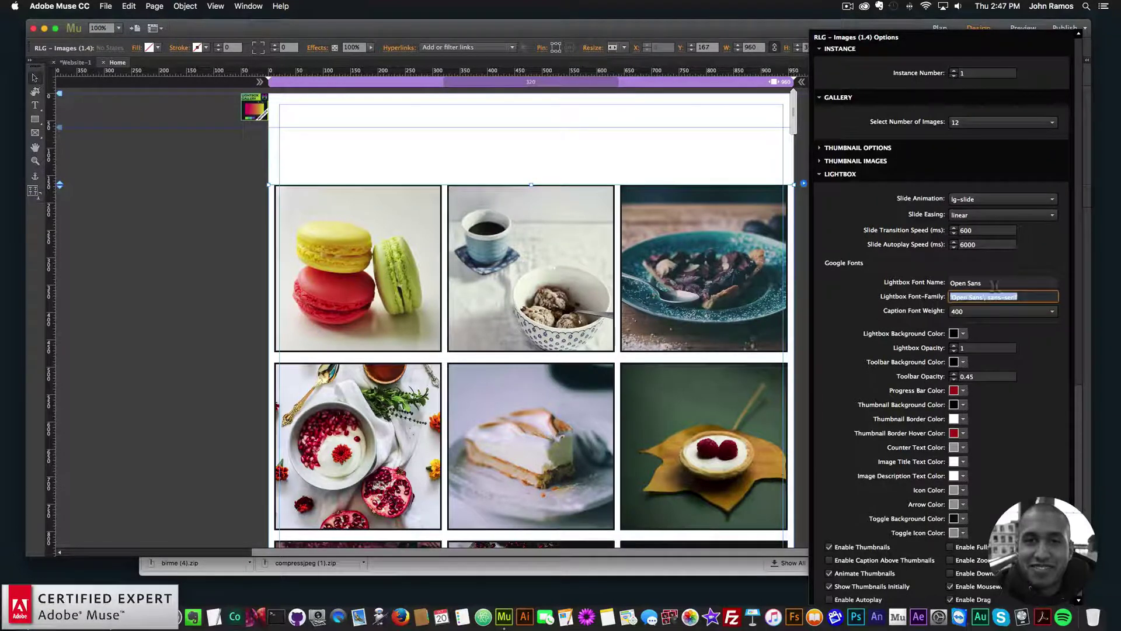
key(super+v)
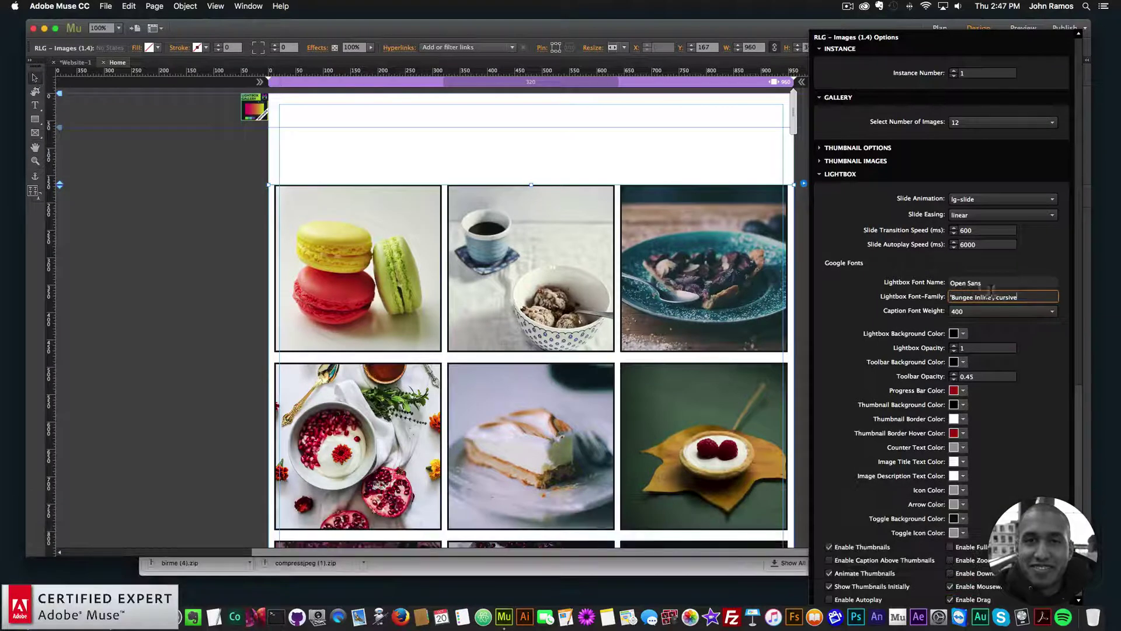
Step: Copy Bungee Inline without the quotes from the font-family value, set it as the Lightbox Font Name and close the widget options
drag(950, 296, 991, 287)
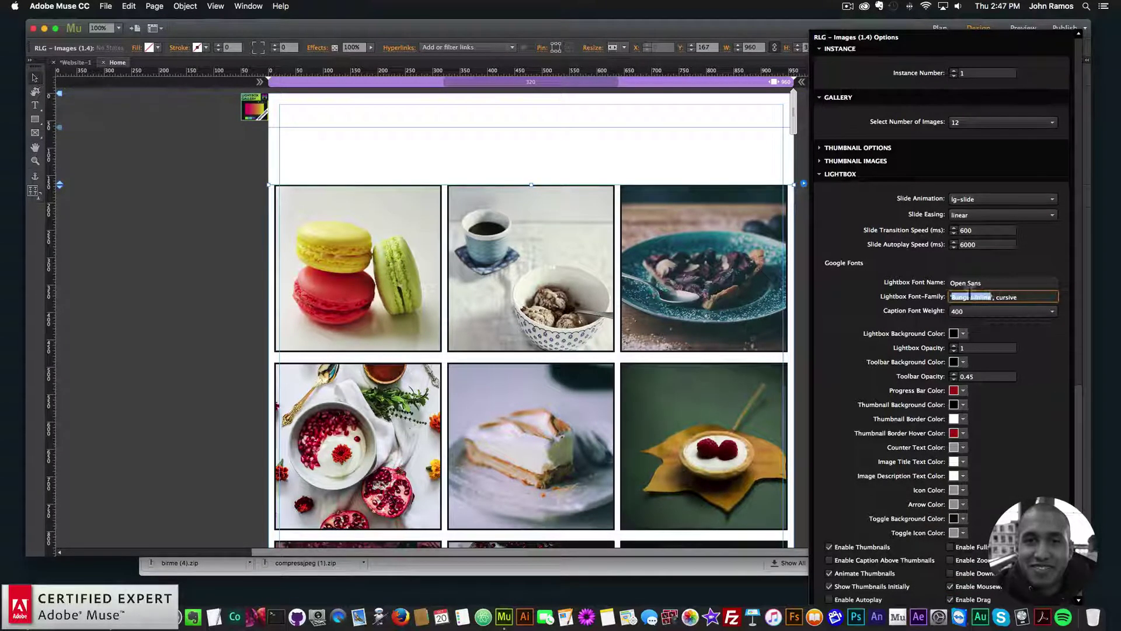
key(super+c)
click(981, 283)
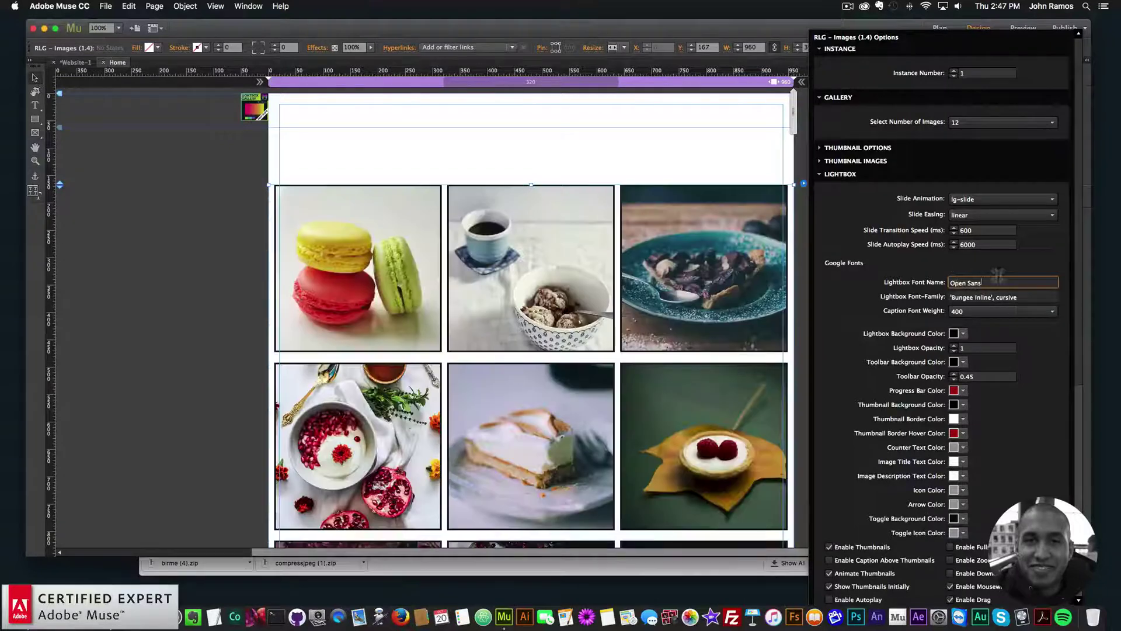
key(super+v)
key(super+Return)
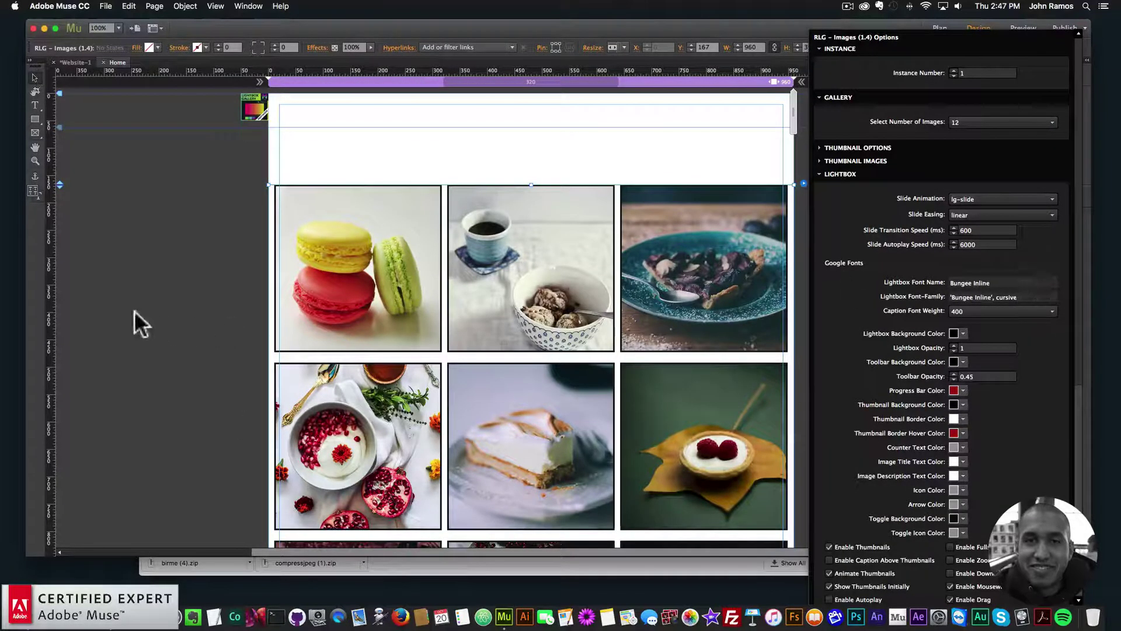
click(181, 450)
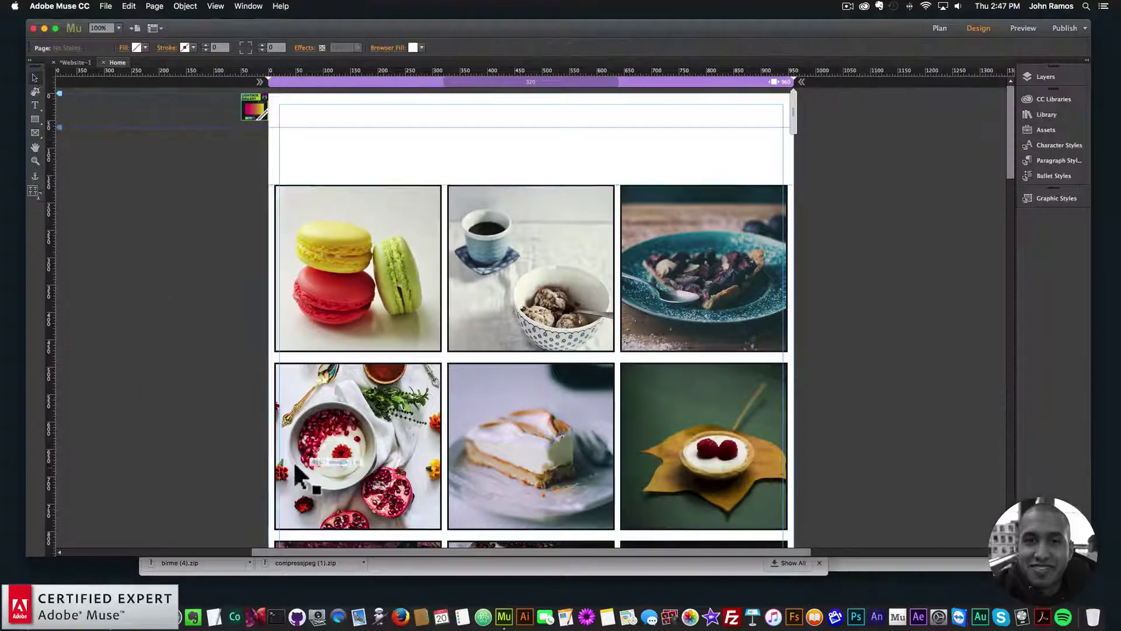
click(620, 256)
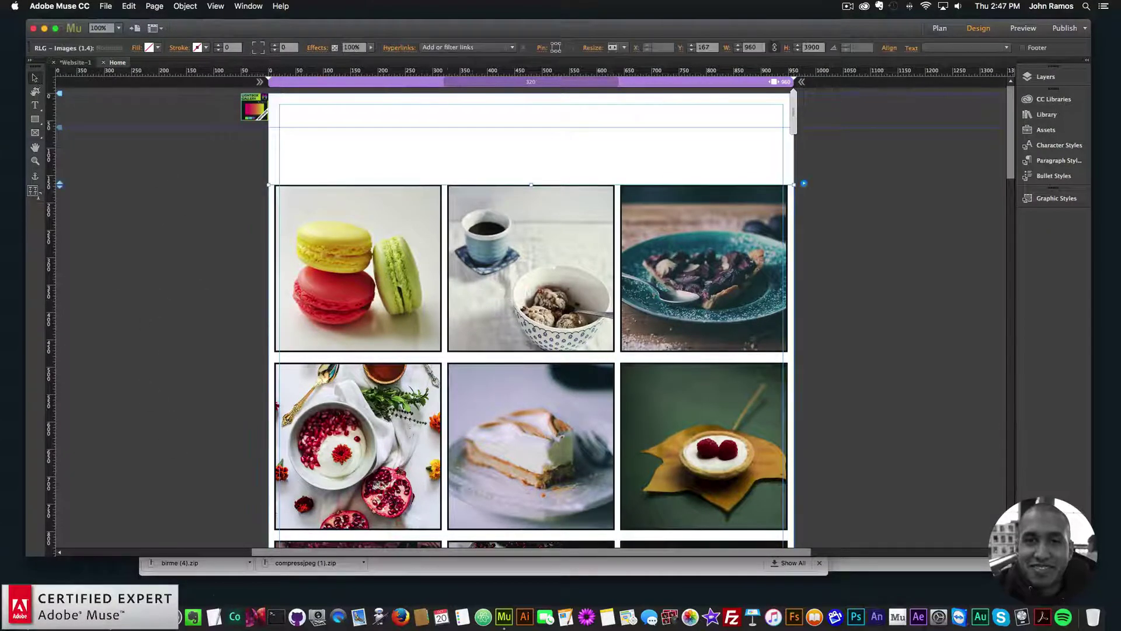
Step: Return to Google Fonts in Chrome and check the Bungee Inline name and its CSS font-family rule
click(111, 614)
click(644, 234)
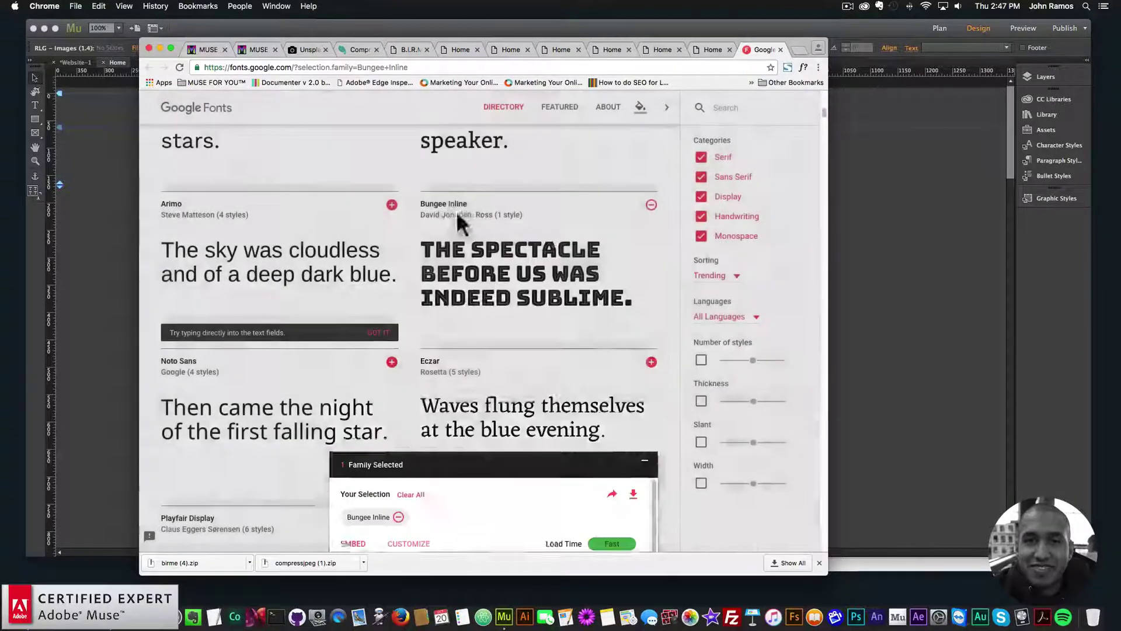
click(495, 538)
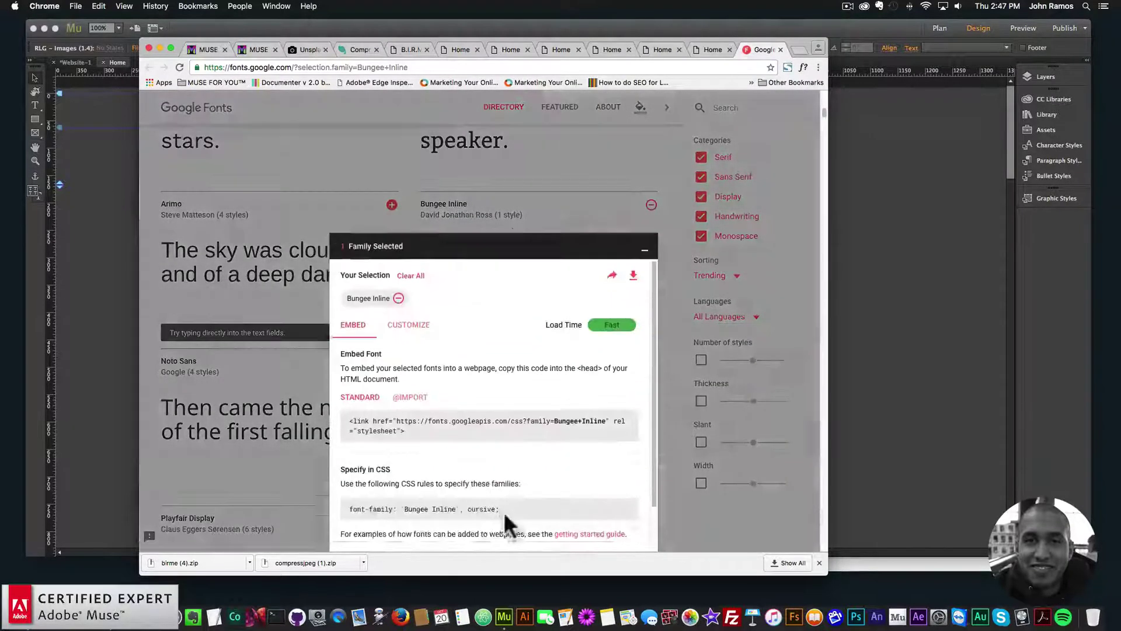
click(645, 250)
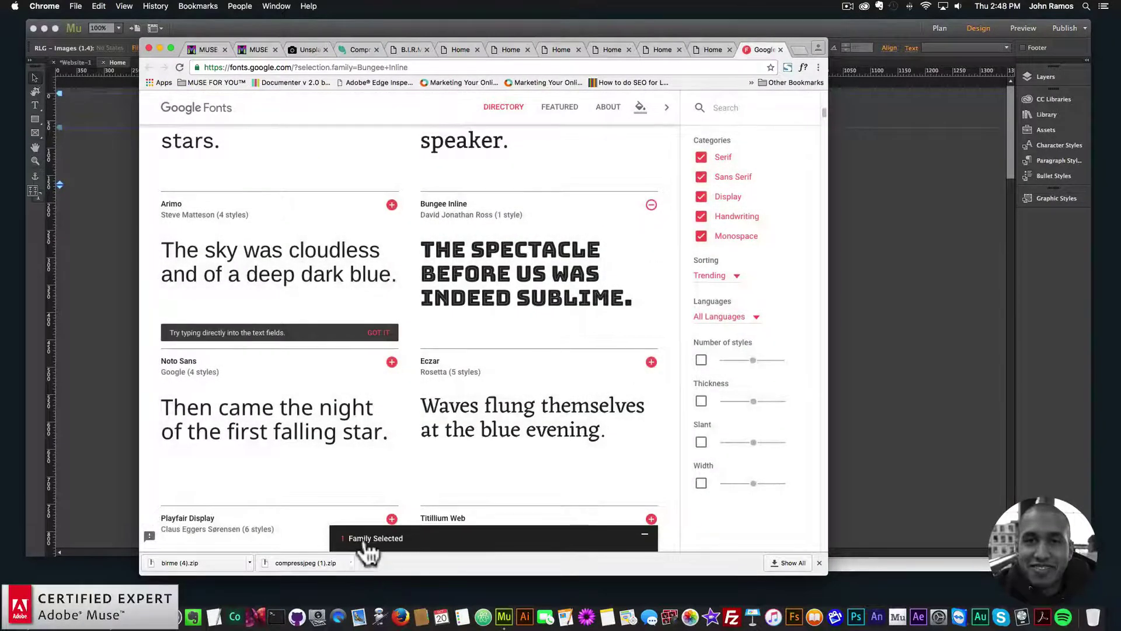
click(383, 542)
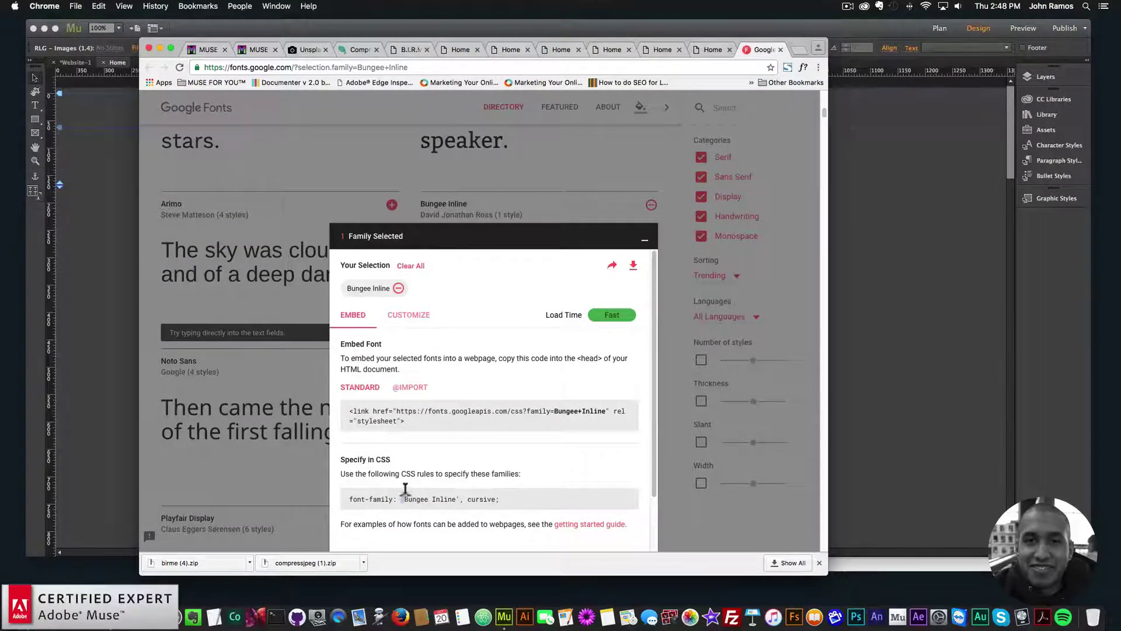
drag(403, 489, 505, 497)
Step: Switch to Adobe Muse and preview the page with the new lightbox font in the browser
click(91, 295)
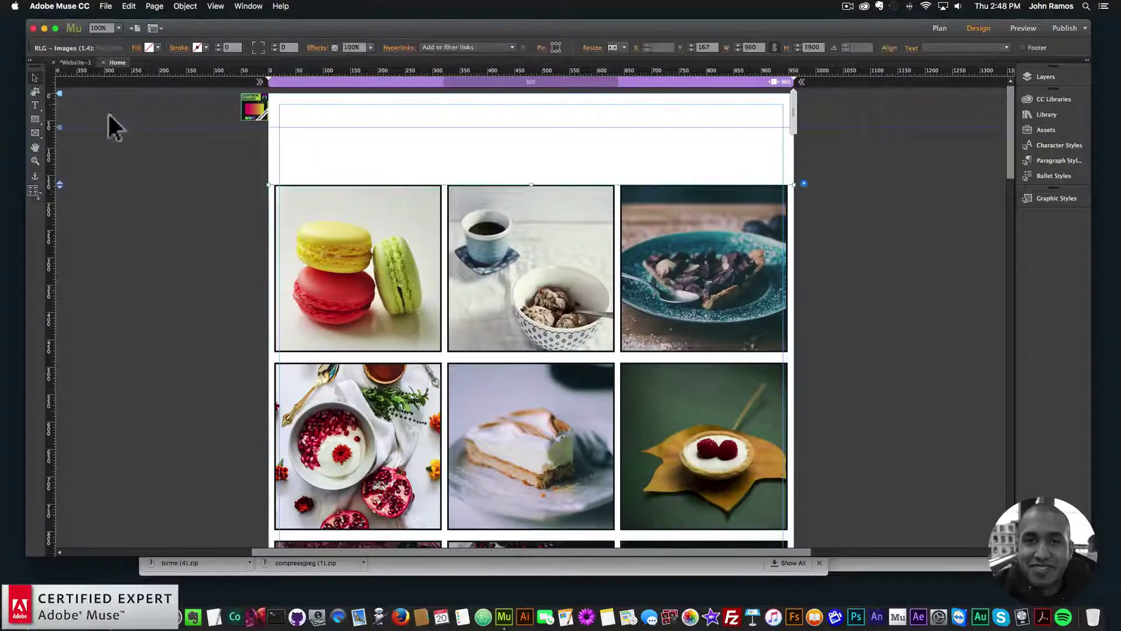
click(106, 6)
click(137, 178)
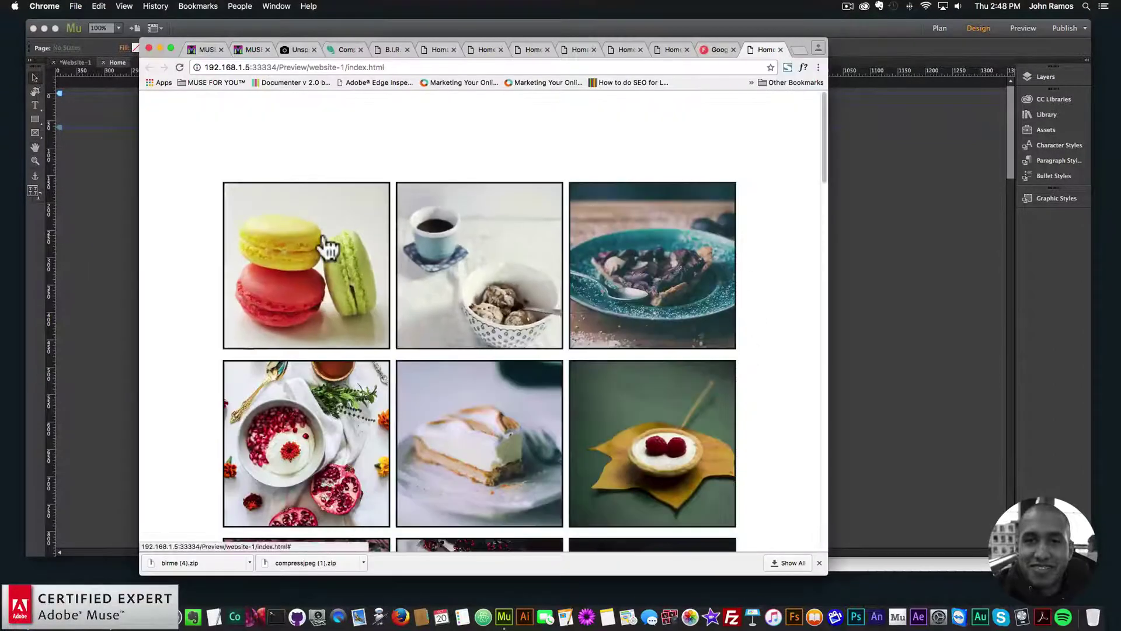
Step: Open the macaron image in the lightbox, check its title and description font, and return to Adobe Muse
click(324, 241)
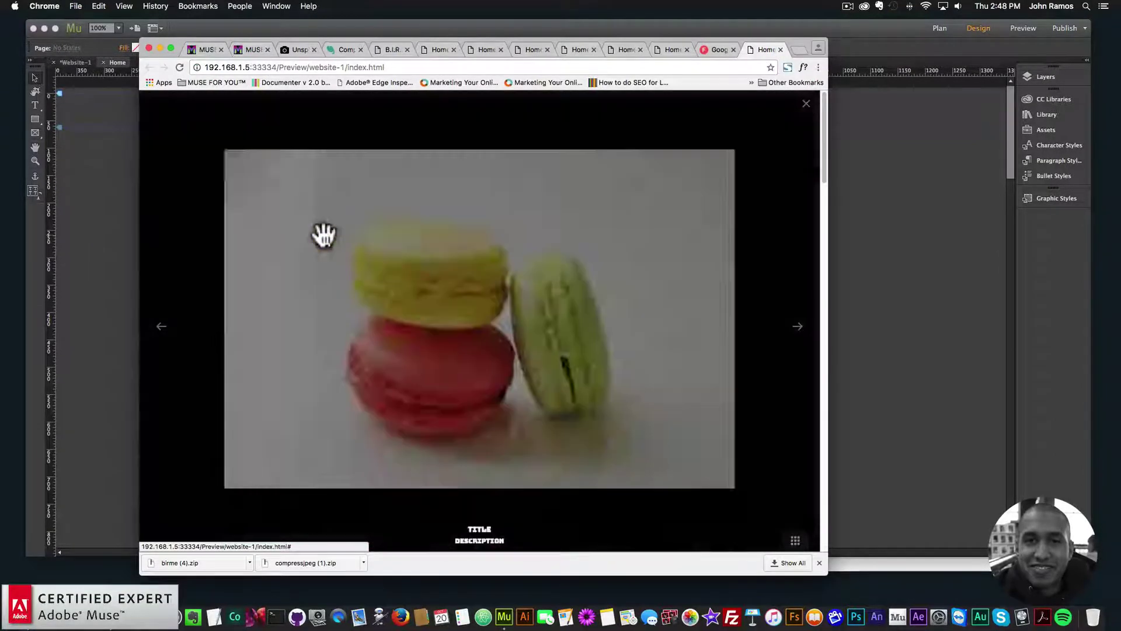
click(794, 502)
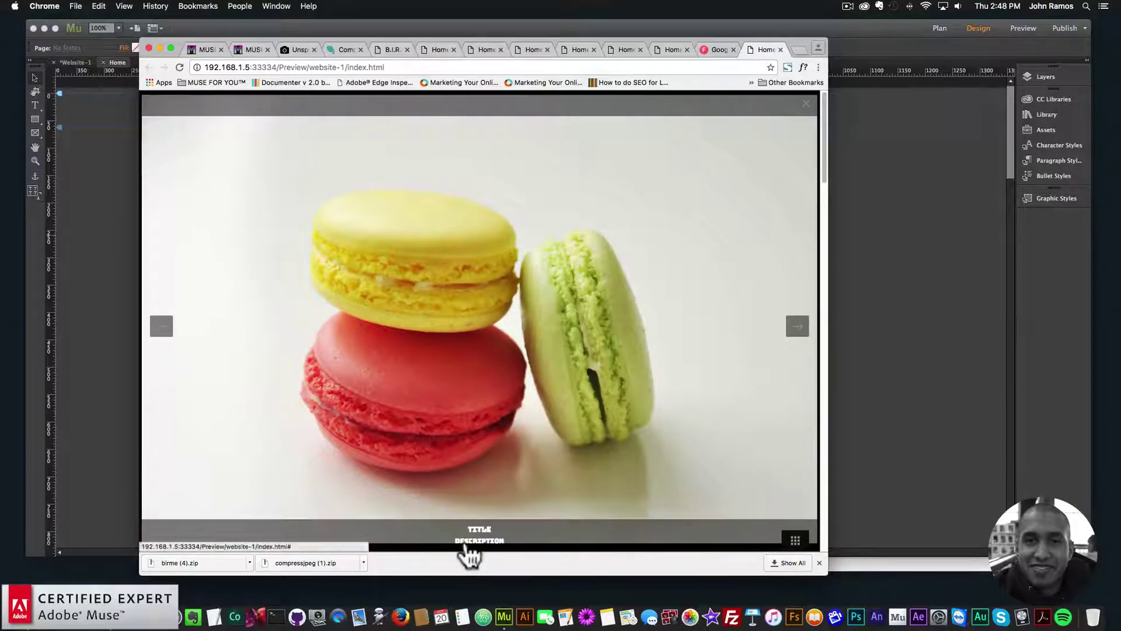
click(921, 383)
Step: Enable Caption Above Thumbnails in the gallery widget's Lightbox options and close the options
click(626, 227)
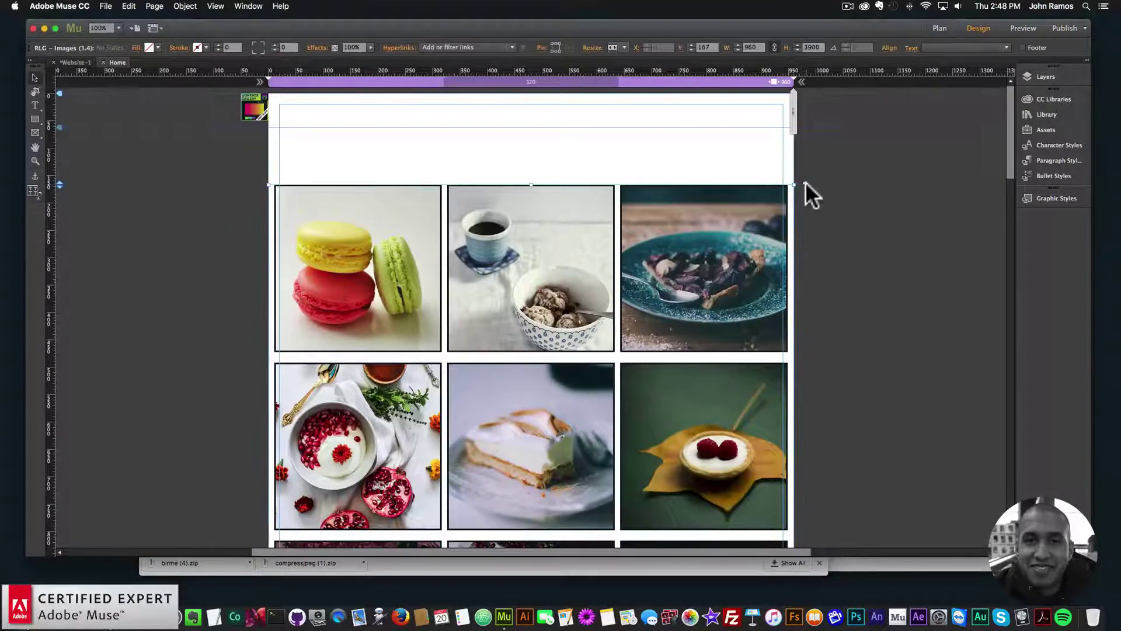
click(804, 183)
click(844, 173)
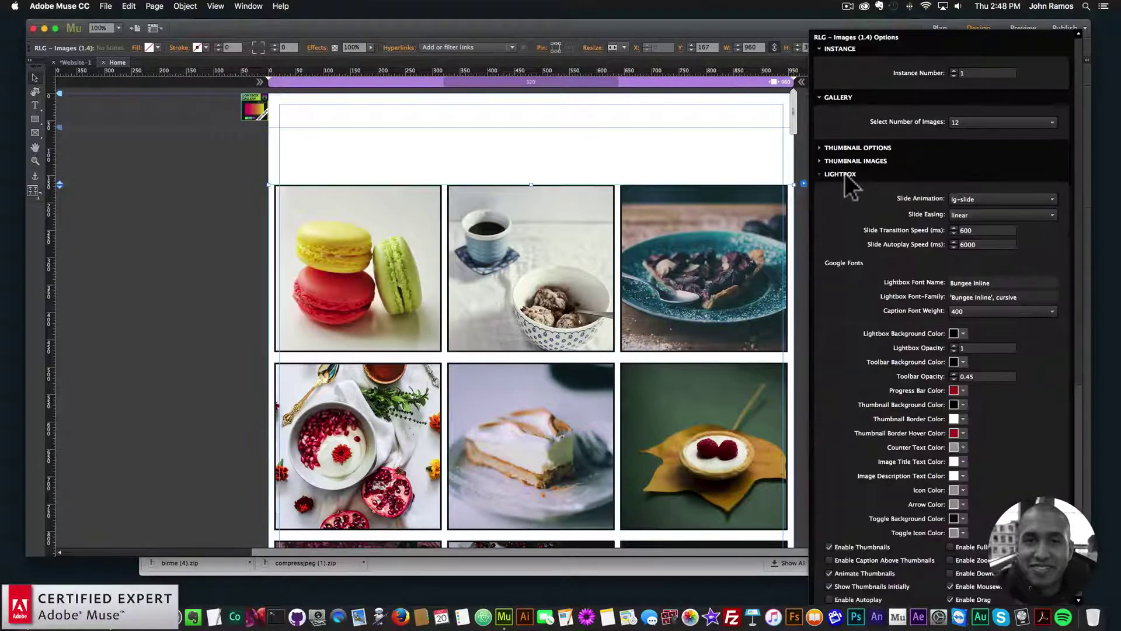
click(829, 559)
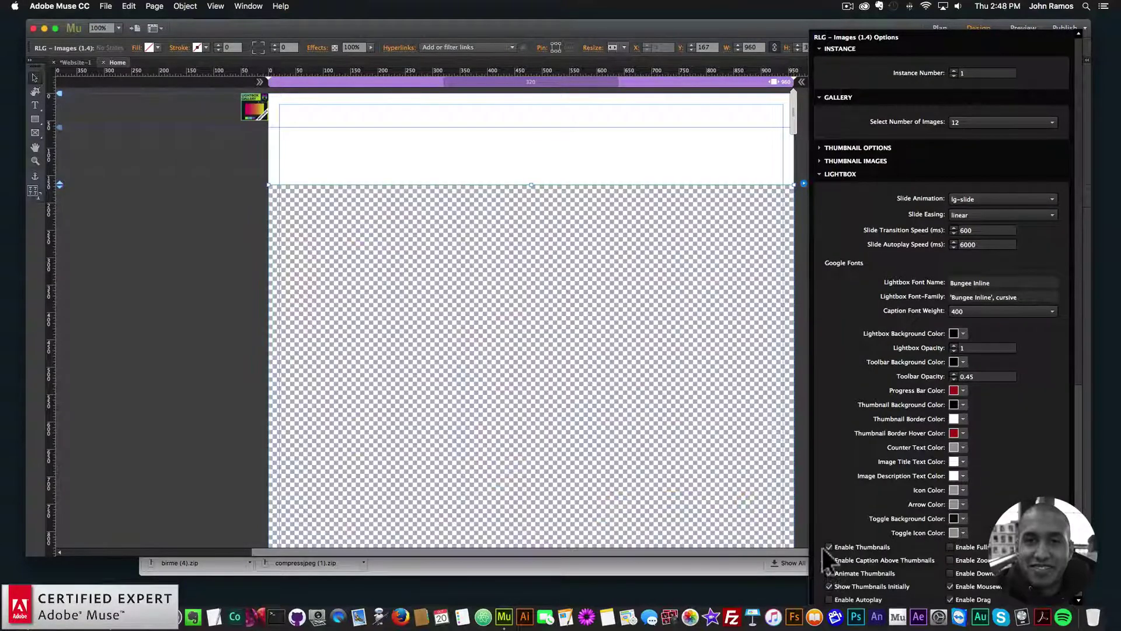
click(213, 215)
Step: Preview the gallery in the browser, browse images through the lightbox arrows and thumbnails to check the captions, and close the lightbox
click(105, 6)
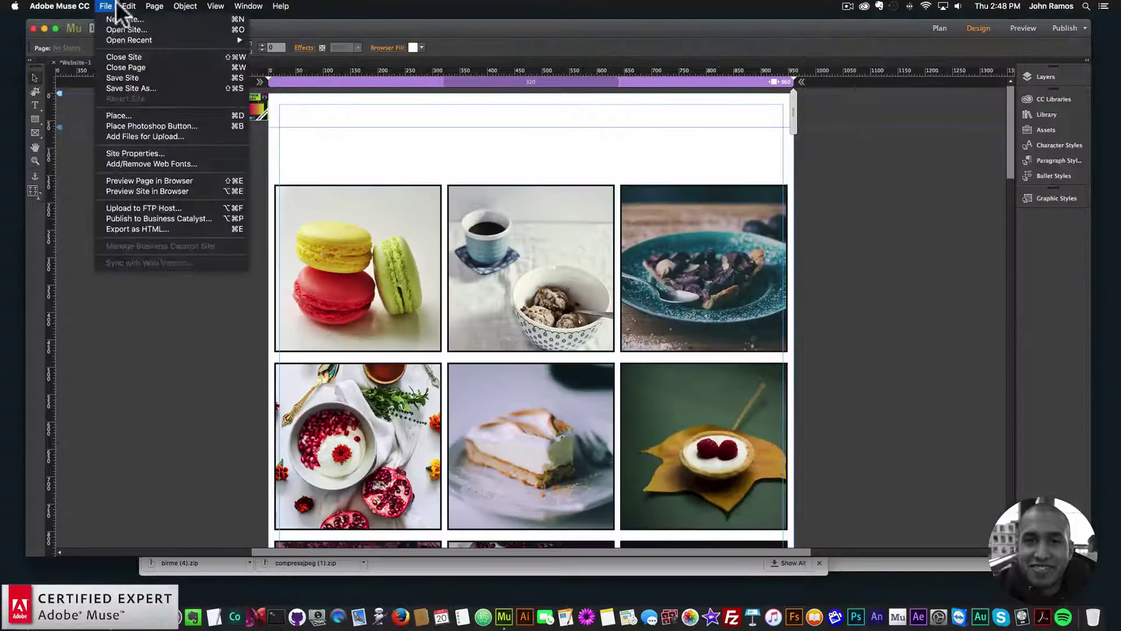
click(134, 191)
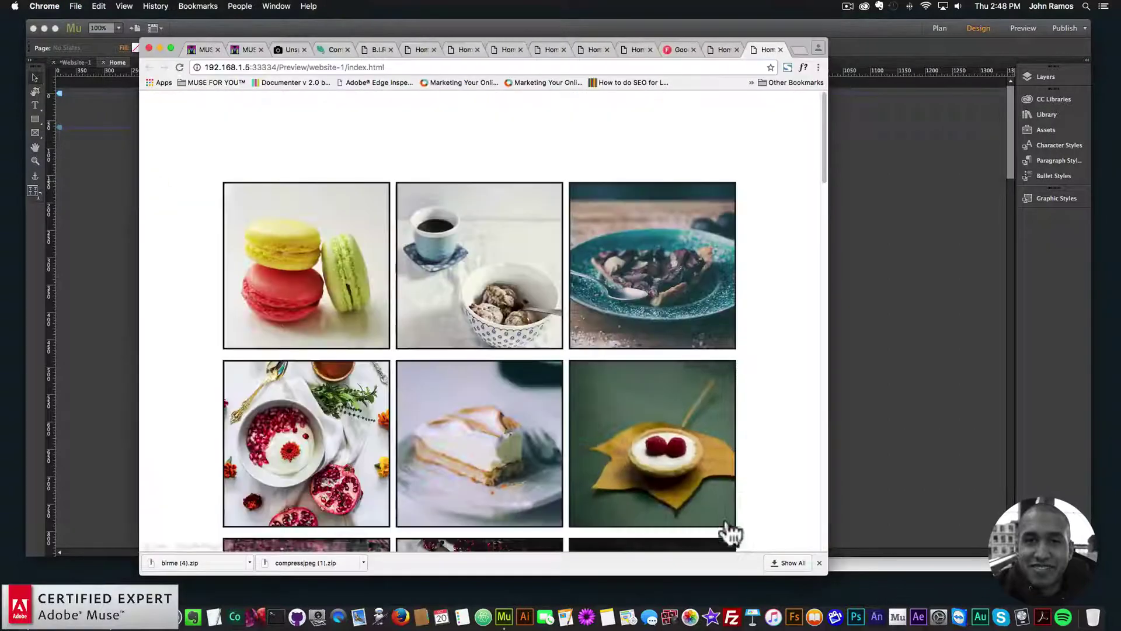
click(399, 280)
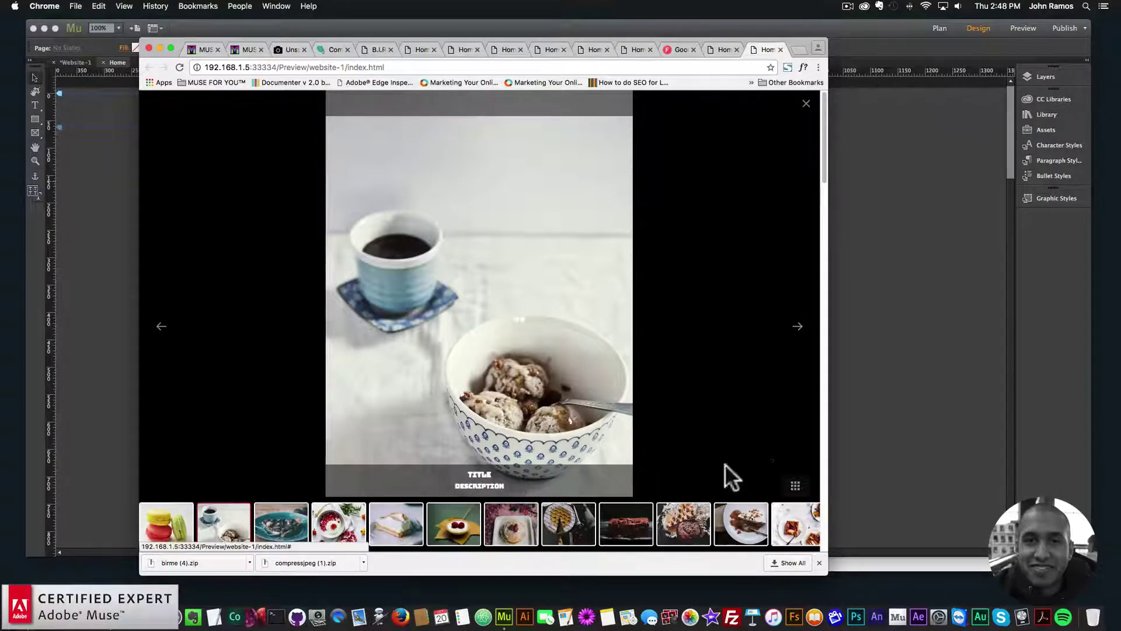
click(798, 330)
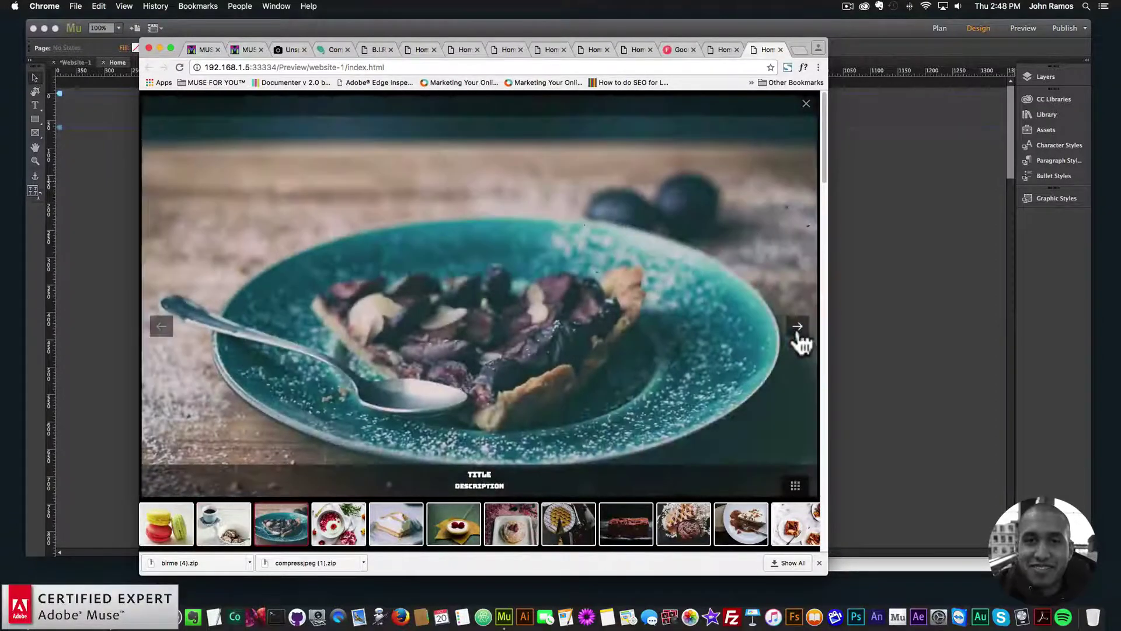
click(798, 334)
click(631, 522)
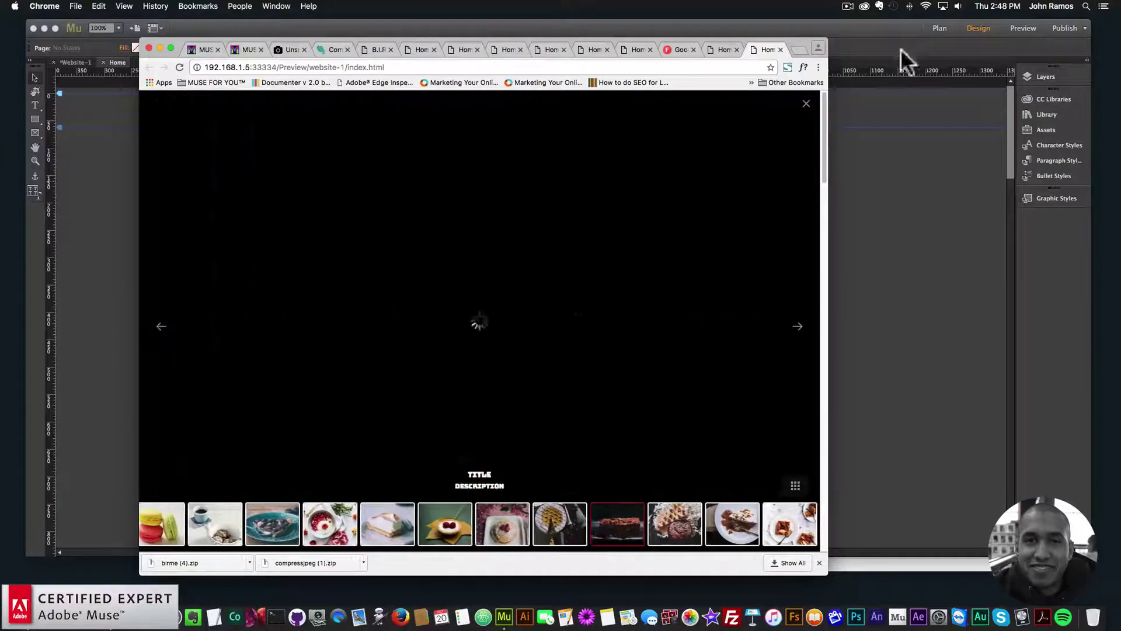
click(803, 105)
Step: Switch back to Adobe Muse and move the gallery widget up to a Y position of about 62
click(867, 260)
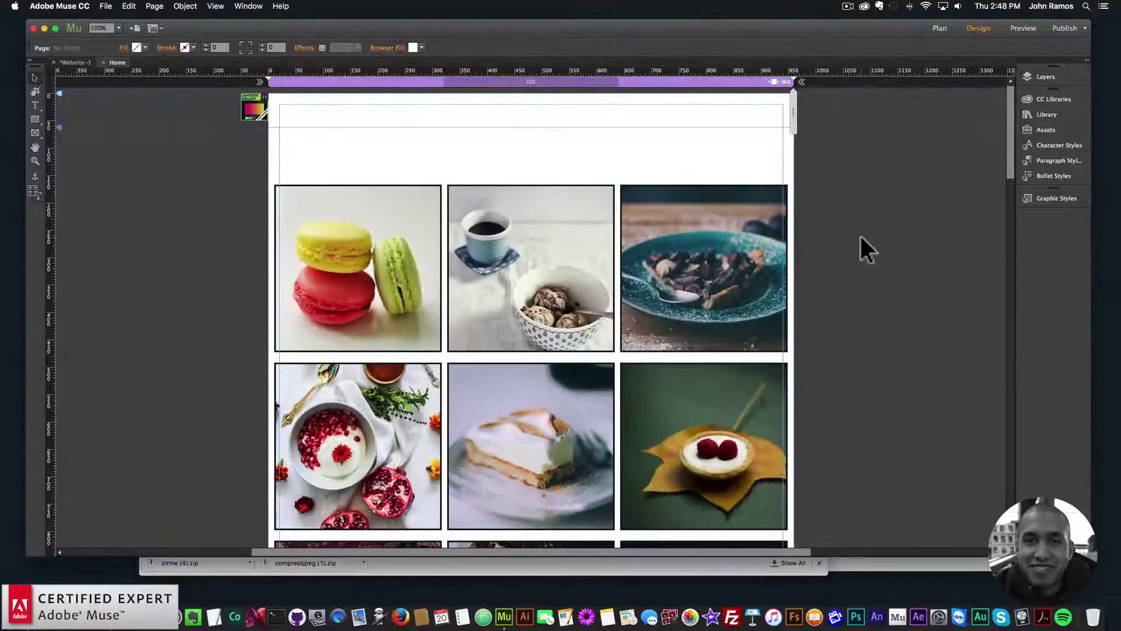
key(super+minus)
key(super+minus)
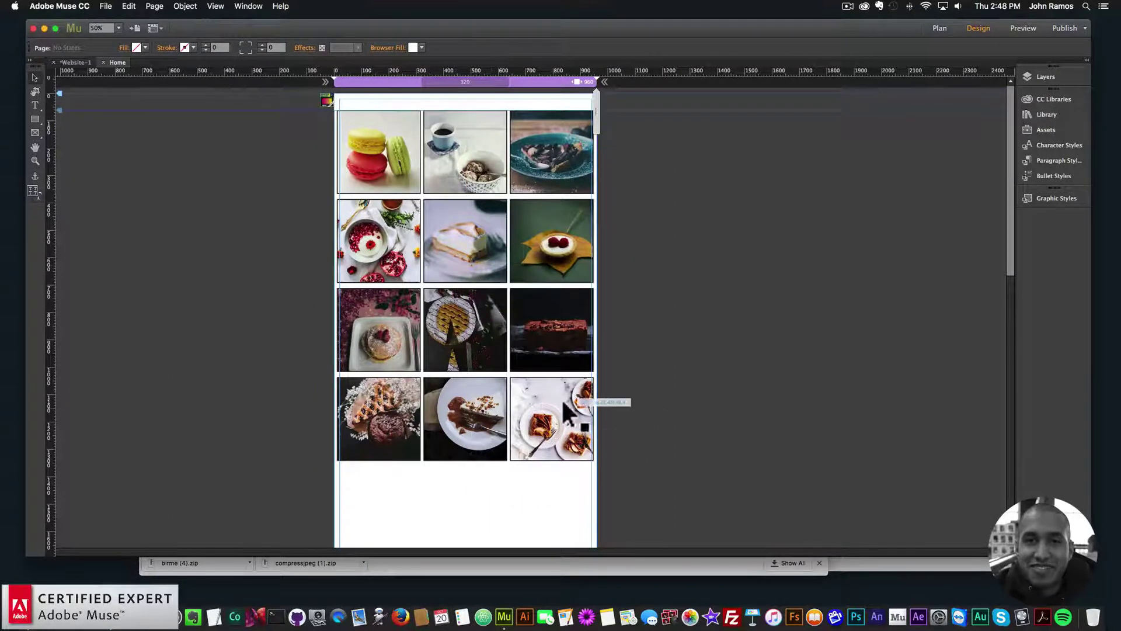
click(590, 408)
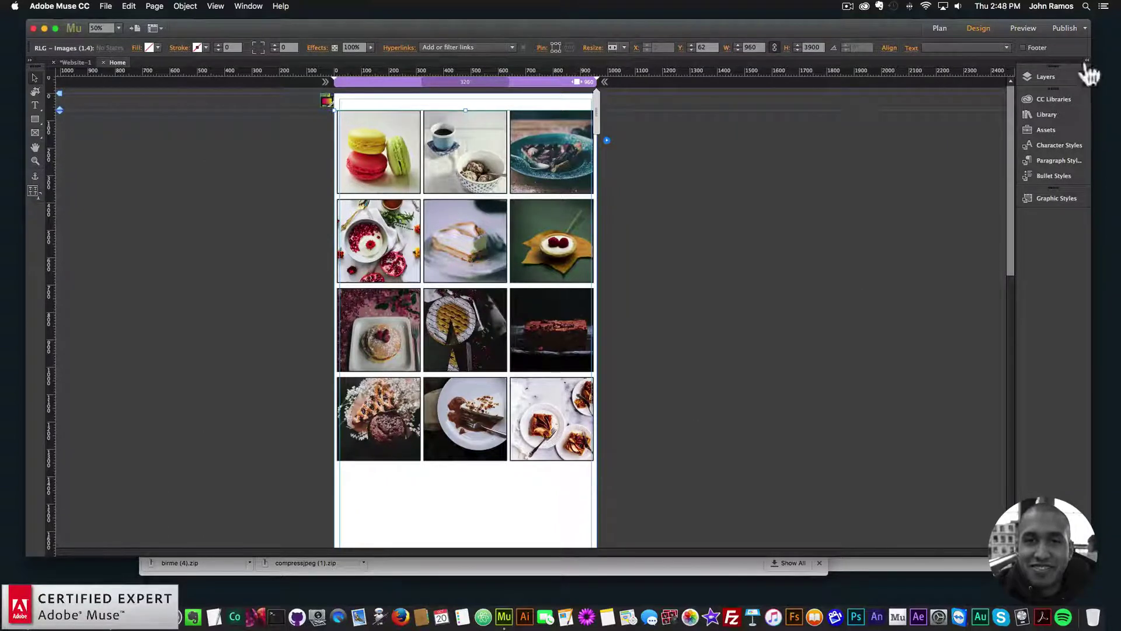
Step: Search the library for rlg and place the RLG Add-On – Images widget just below the gallery's last row
click(1045, 116)
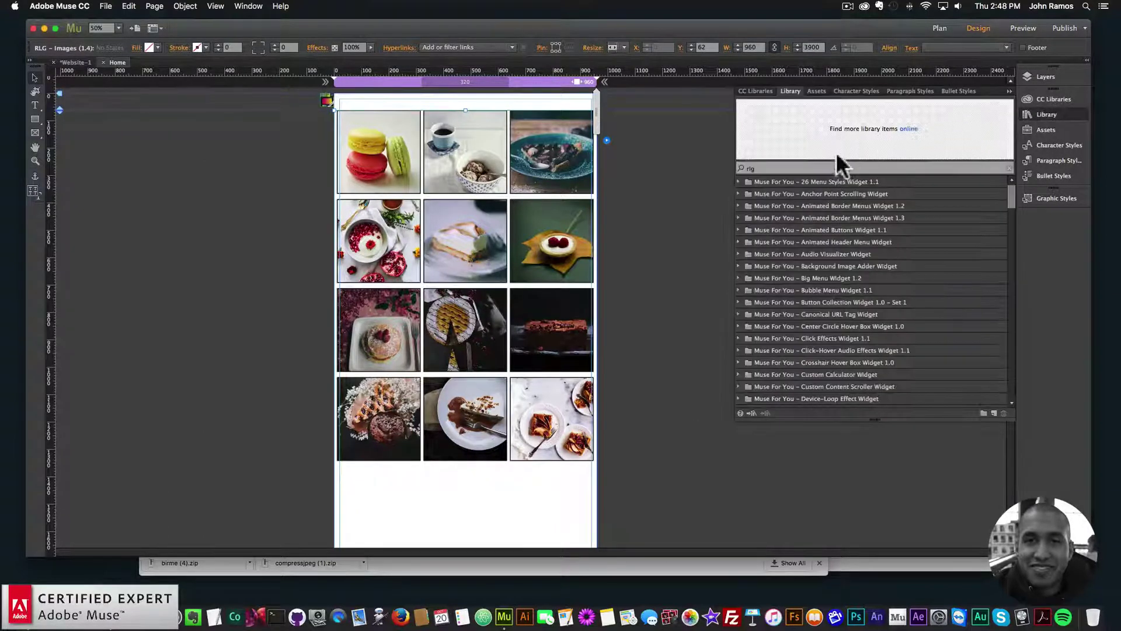
text(rlg)
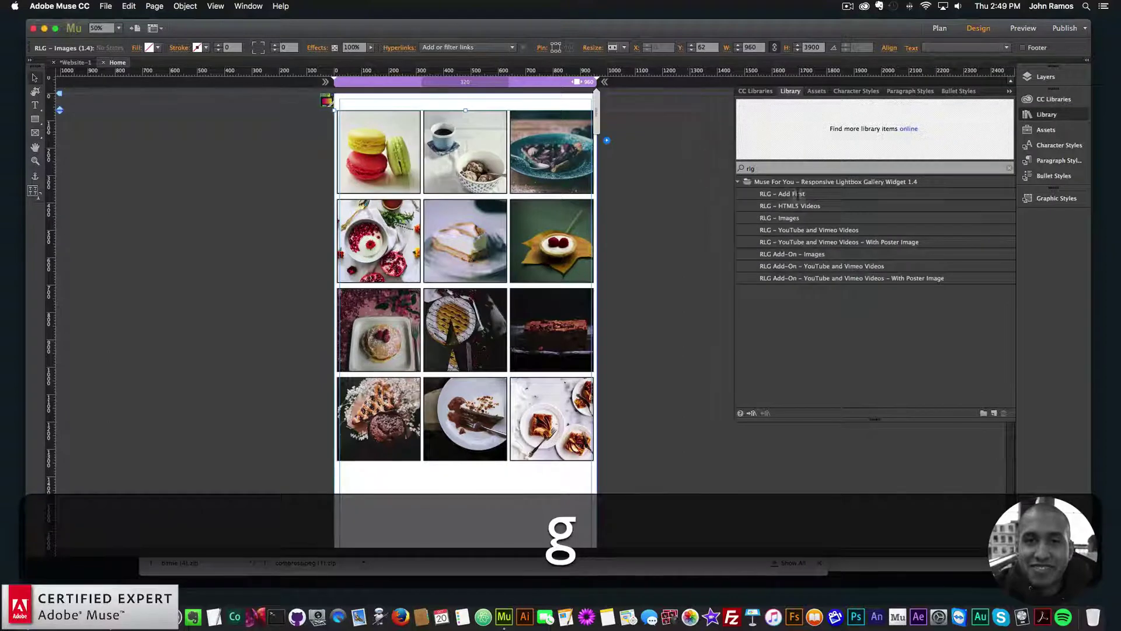
click(760, 255)
drag(760, 263, 584, 488)
click(560, 487)
click(503, 469)
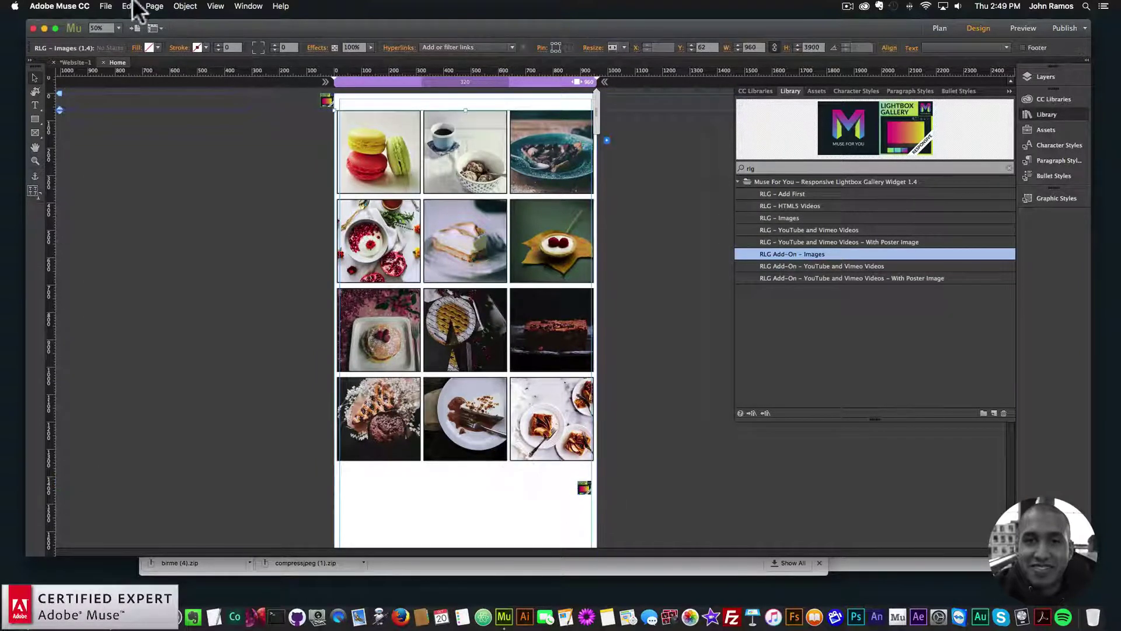
Step: Preview the page in the browser and open one of the add-on's placeholder images in the lightbox
click(105, 6)
click(149, 179)
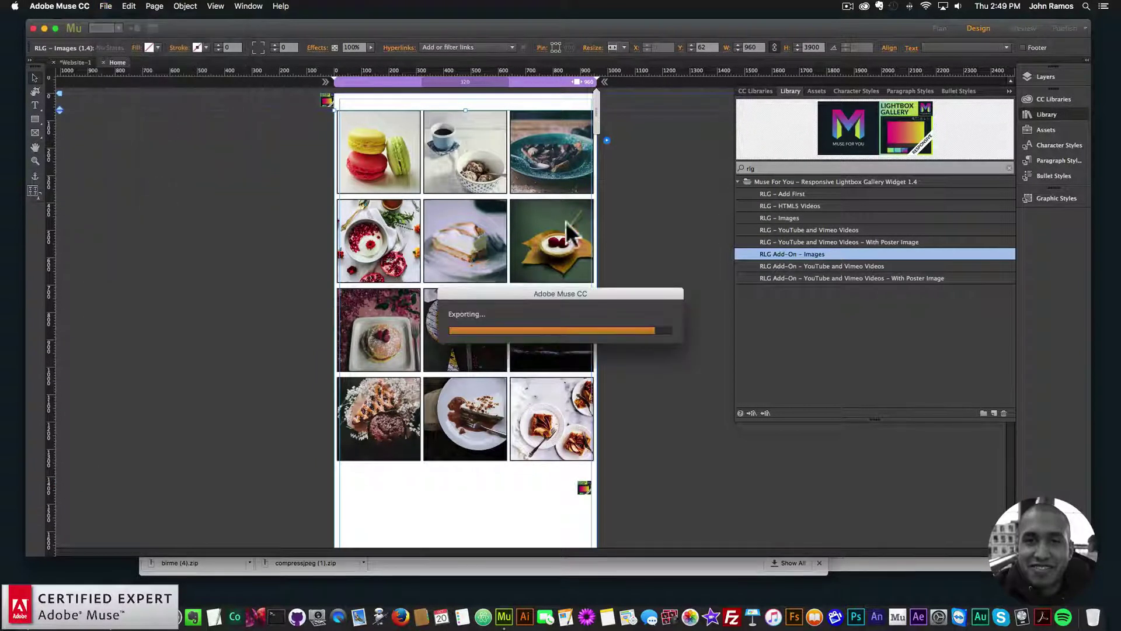
scroll(584, 280, down, 2)
scroll(549, 292, up, 4)
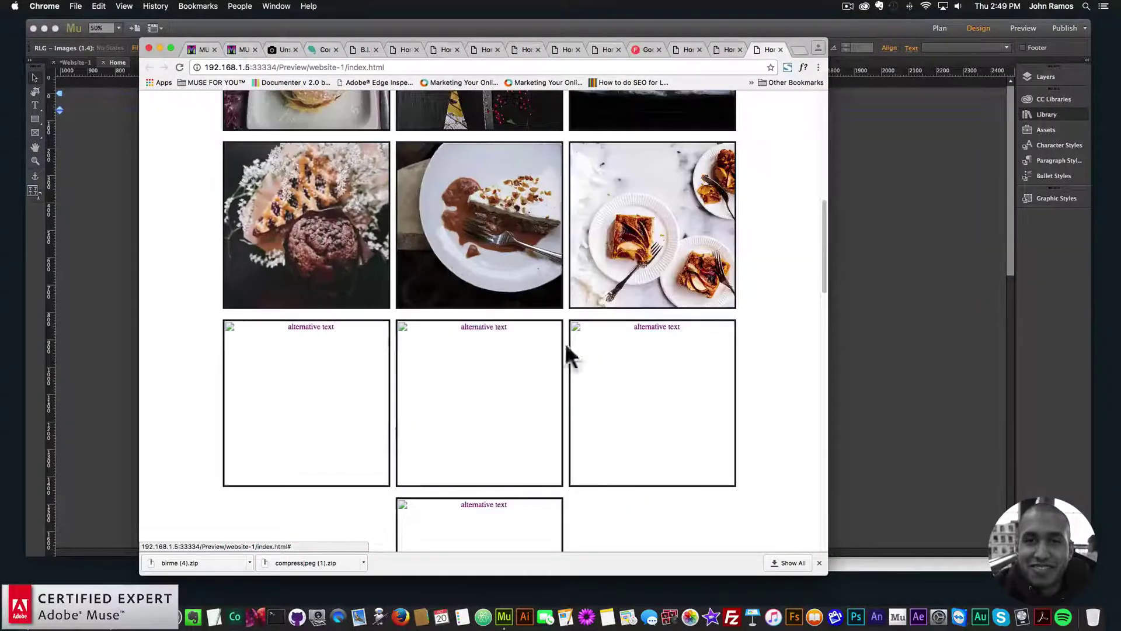
scroll(508, 374, down, 2)
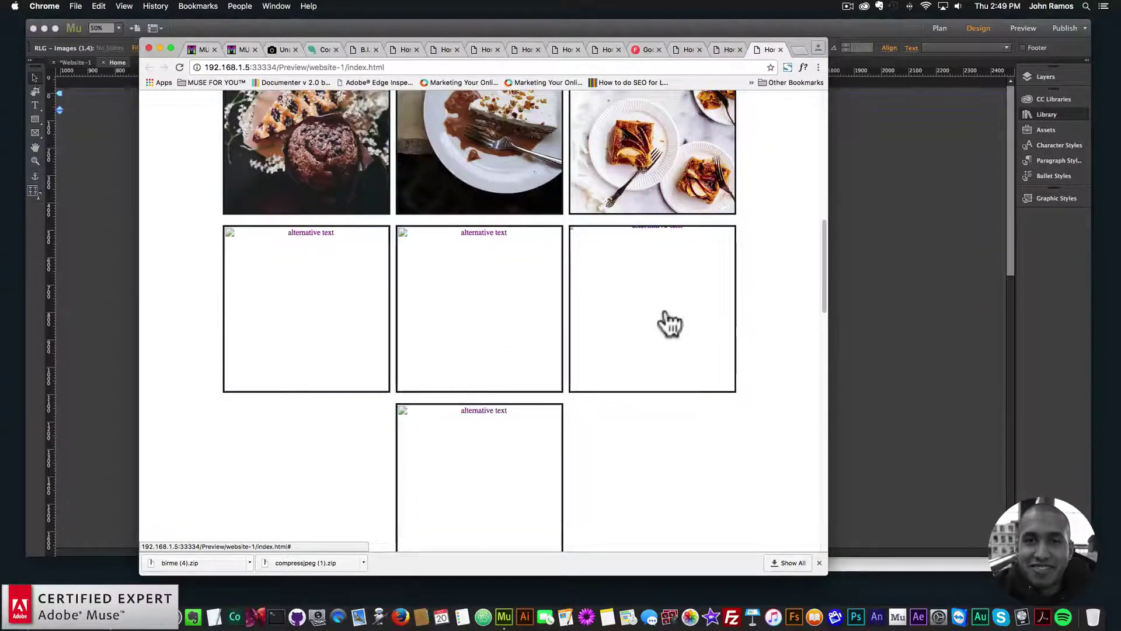
click(664, 324)
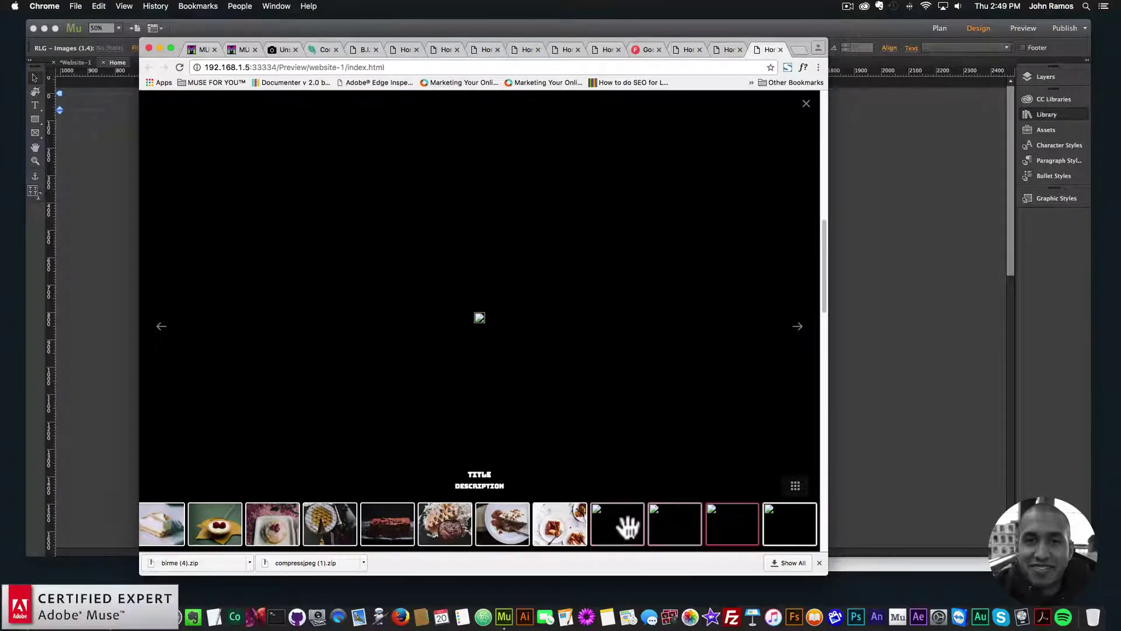
Step: Switch back to Adobe Muse and set the add-on widget's number of images to 12
click(926, 438)
drag(817, 254, 572, 480)
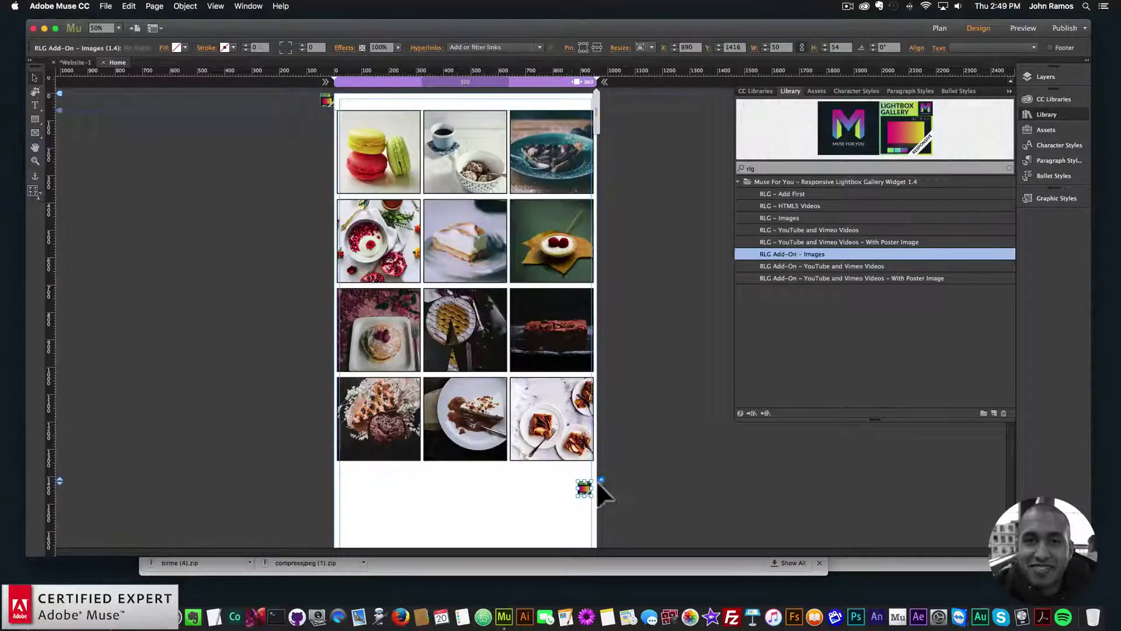
click(766, 246)
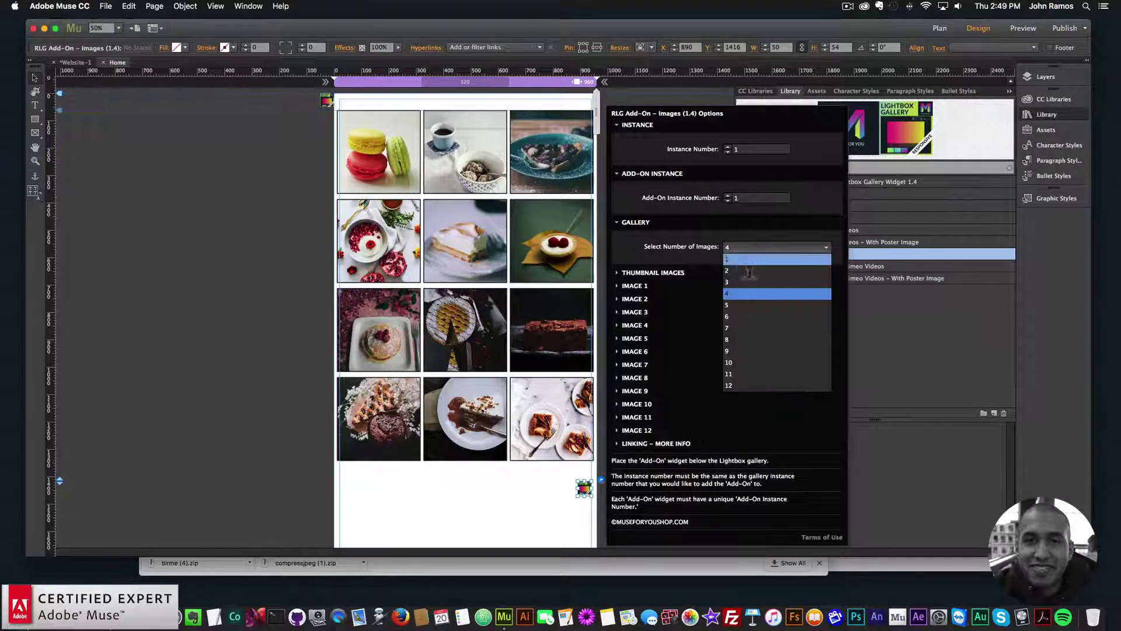
click(733, 384)
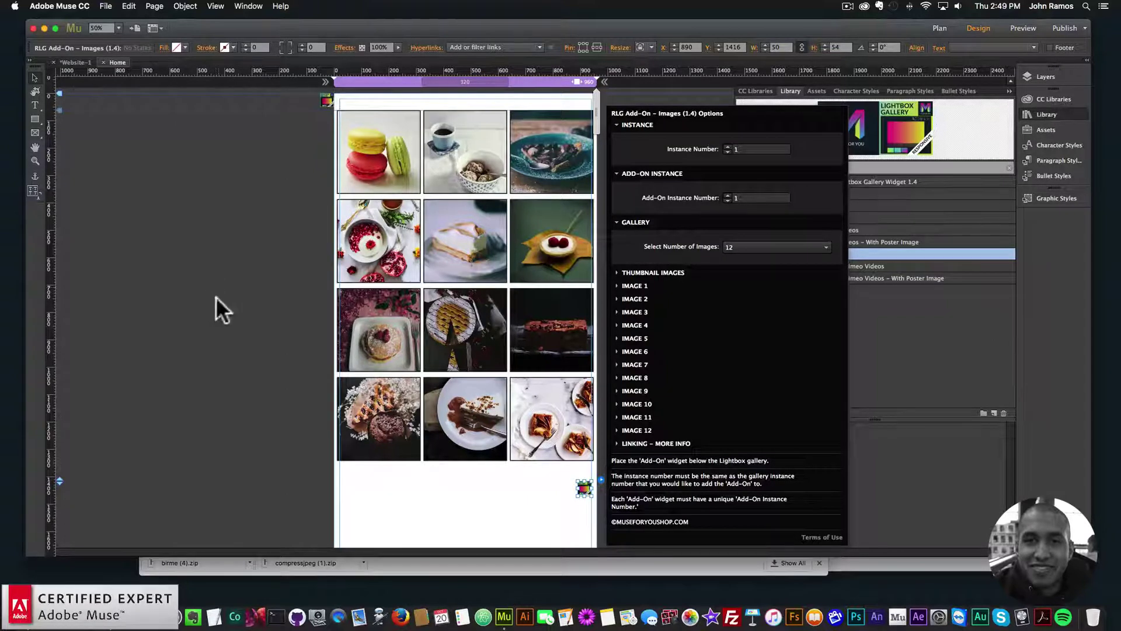
Step: Preview the page in the browser again and examine the add-on's image placeholders below the gallery
click(106, 6)
click(138, 175)
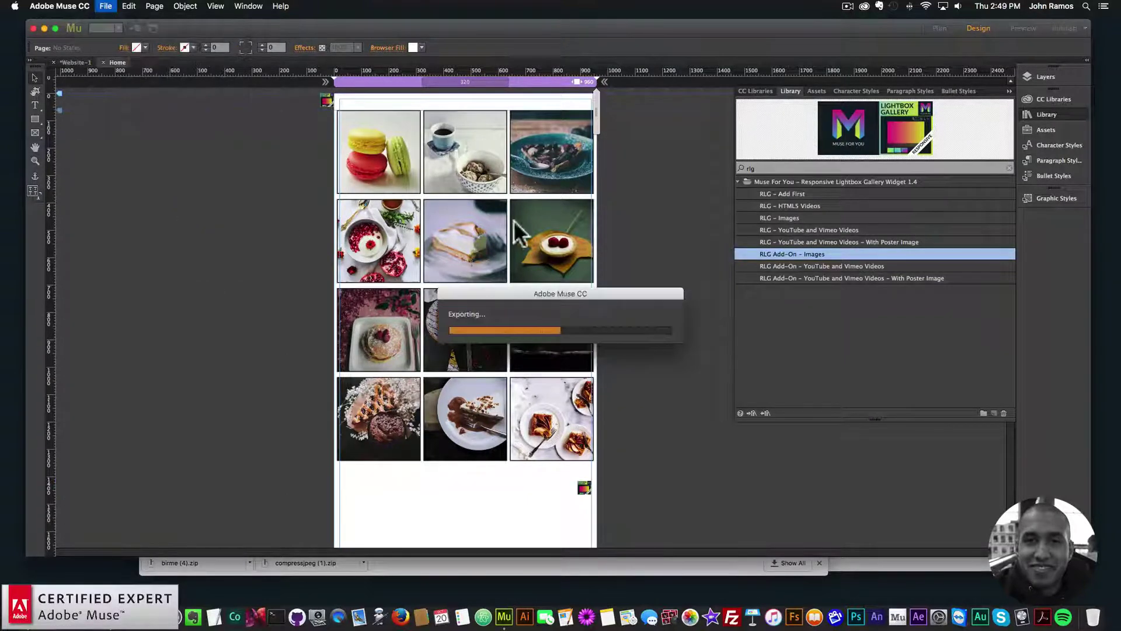
scroll(625, 309, down, 10)
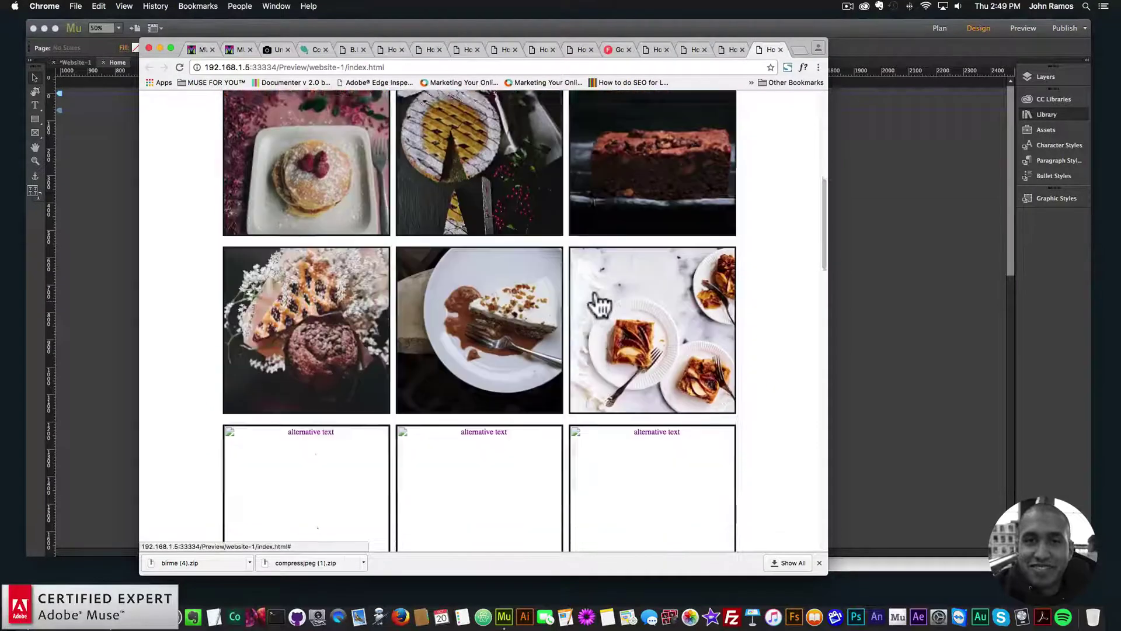
scroll(602, 301, down, 5)
scroll(343, 307, up, 5)
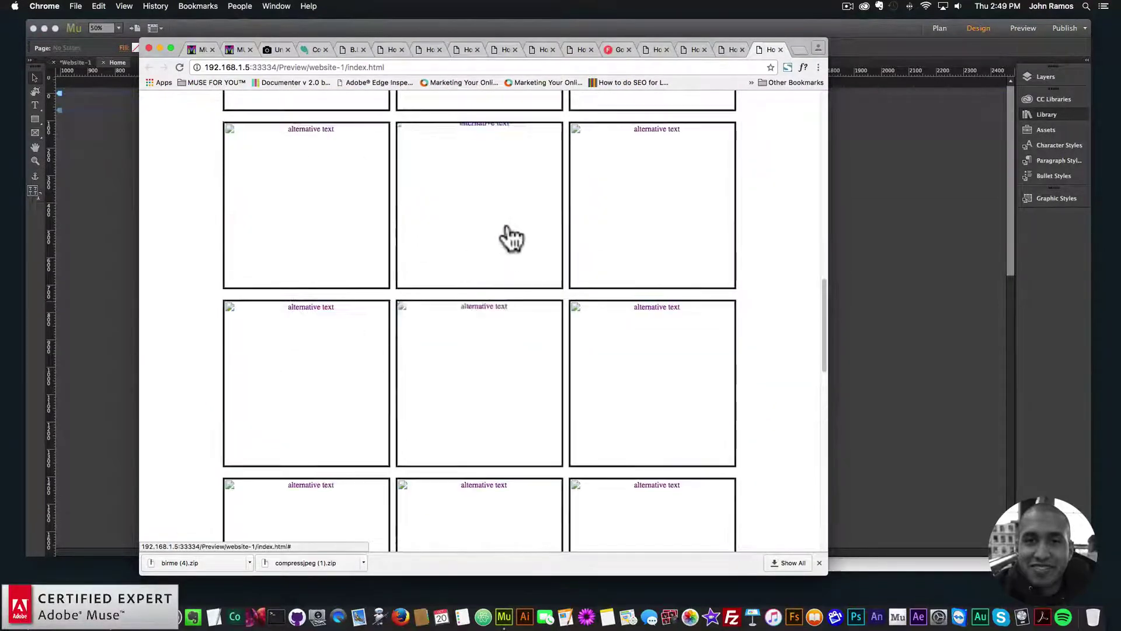
scroll(342, 251, up, 4)
Step: Return to Adobe Muse, duplicate the RLG Add-On – Images widget and place the copy below the original at X 890, Y 1496
click(847, 333)
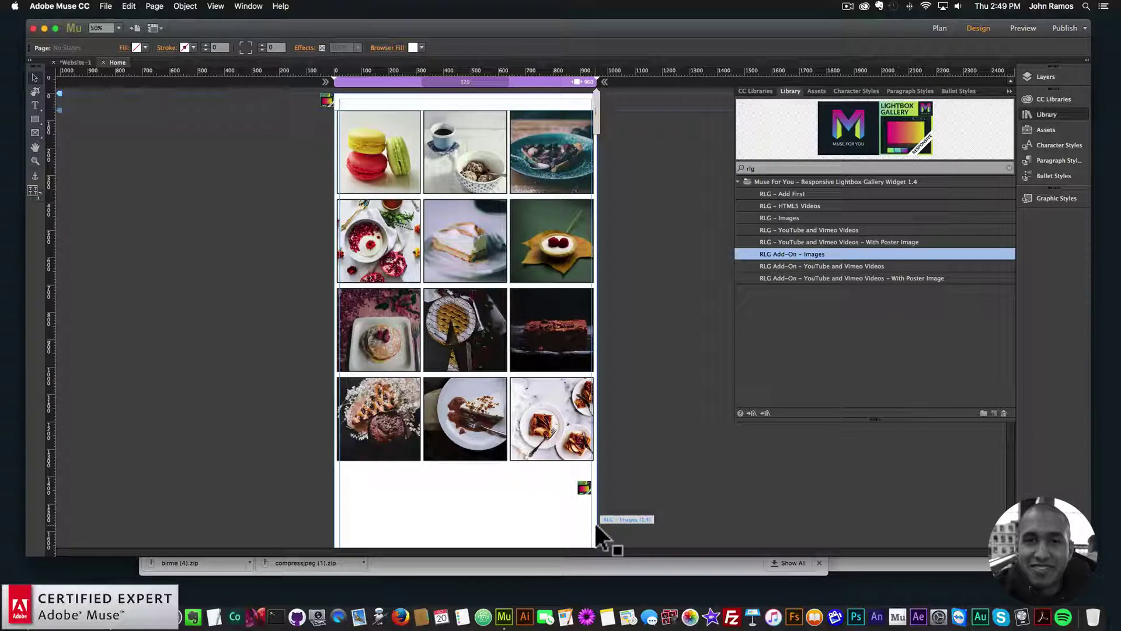
drag(595, 523, 586, 485)
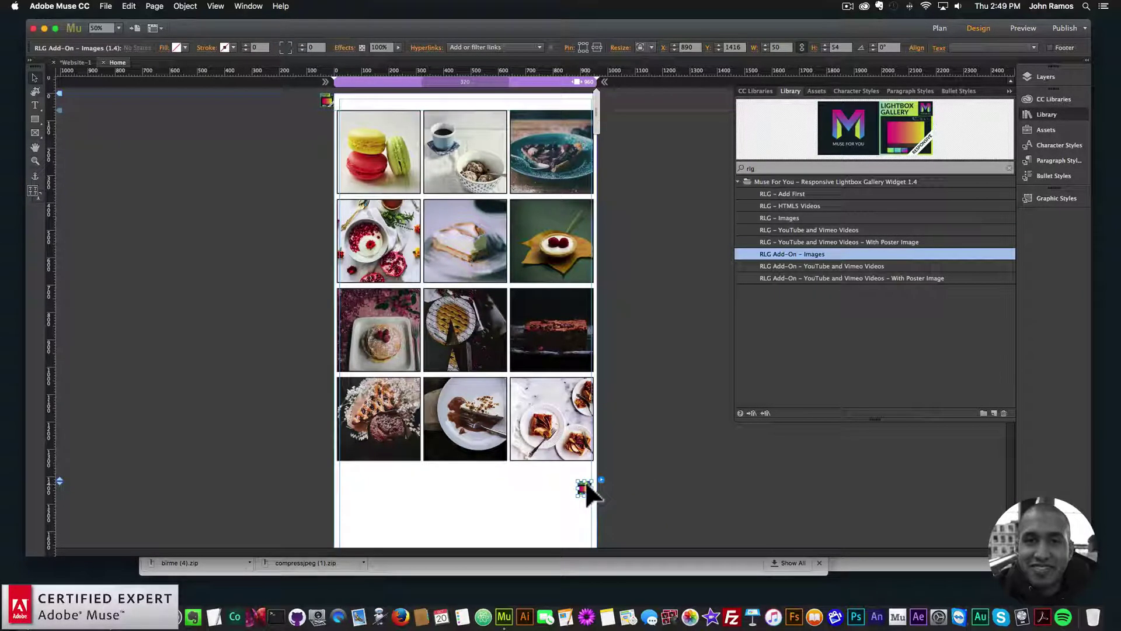
key(super+v)
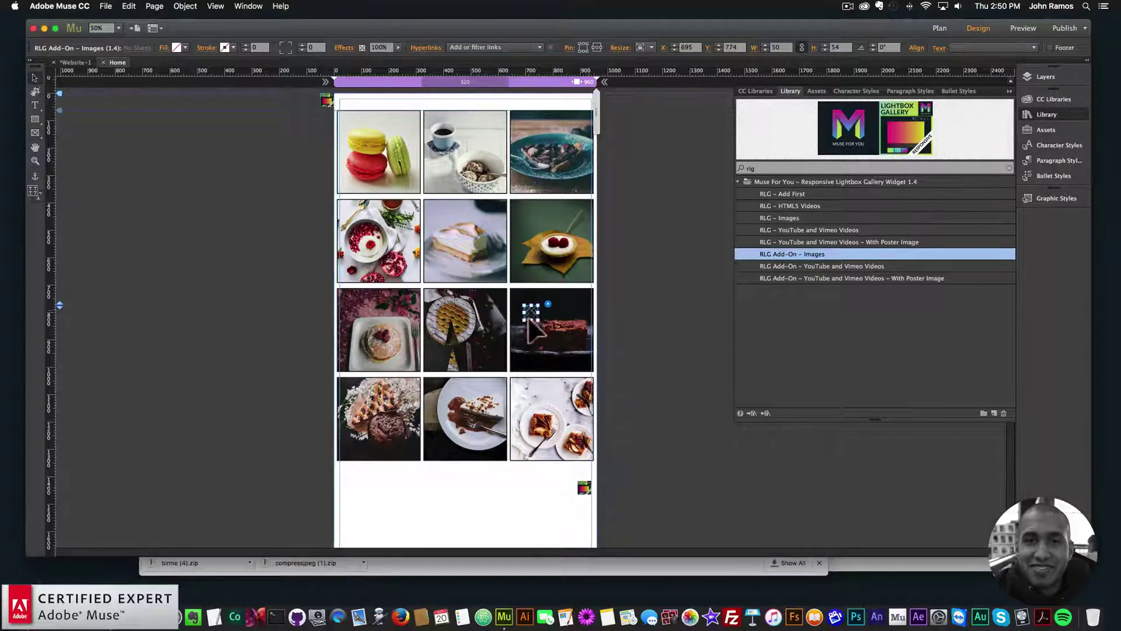
drag(528, 318, 584, 504)
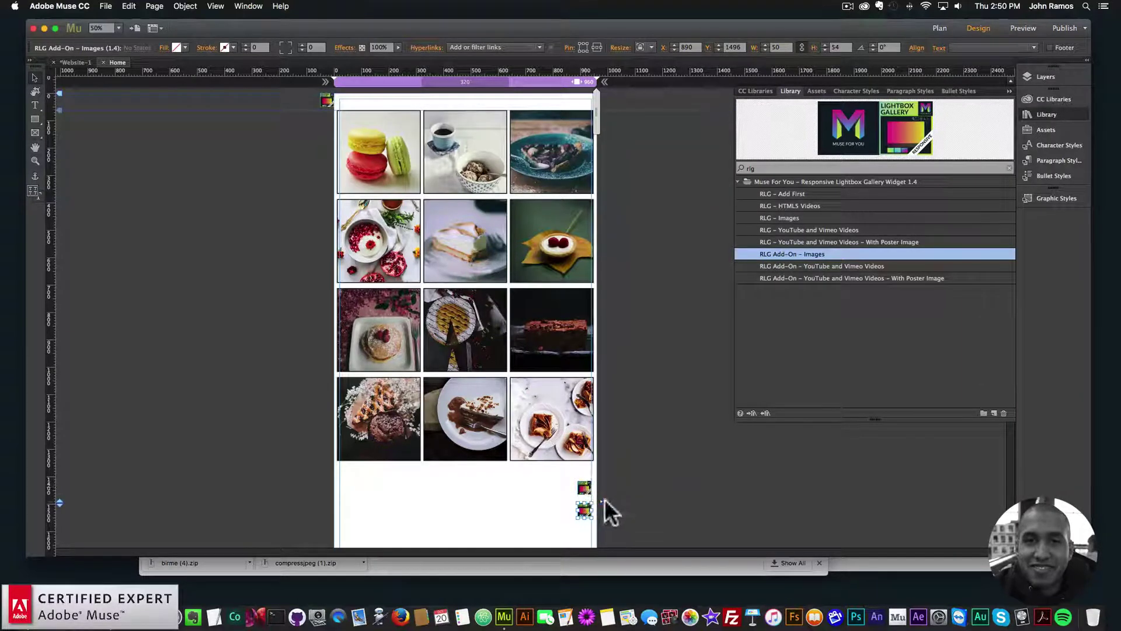
Step: Compare the instance numbers in the options of the second add-on widget and the main gallery widget
click(601, 501)
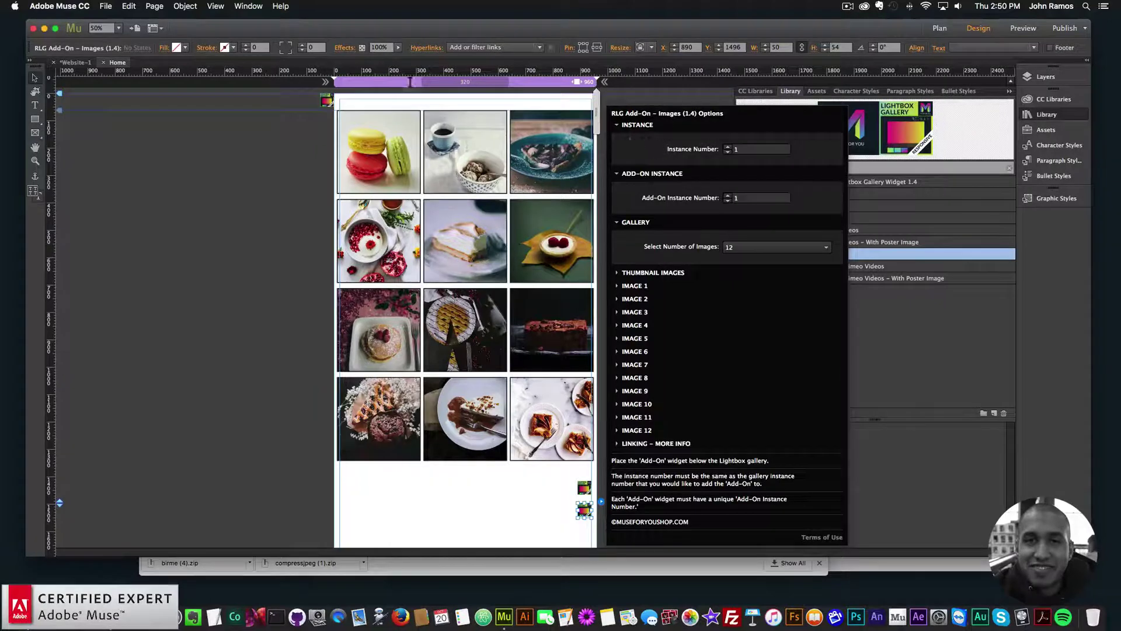
click(461, 162)
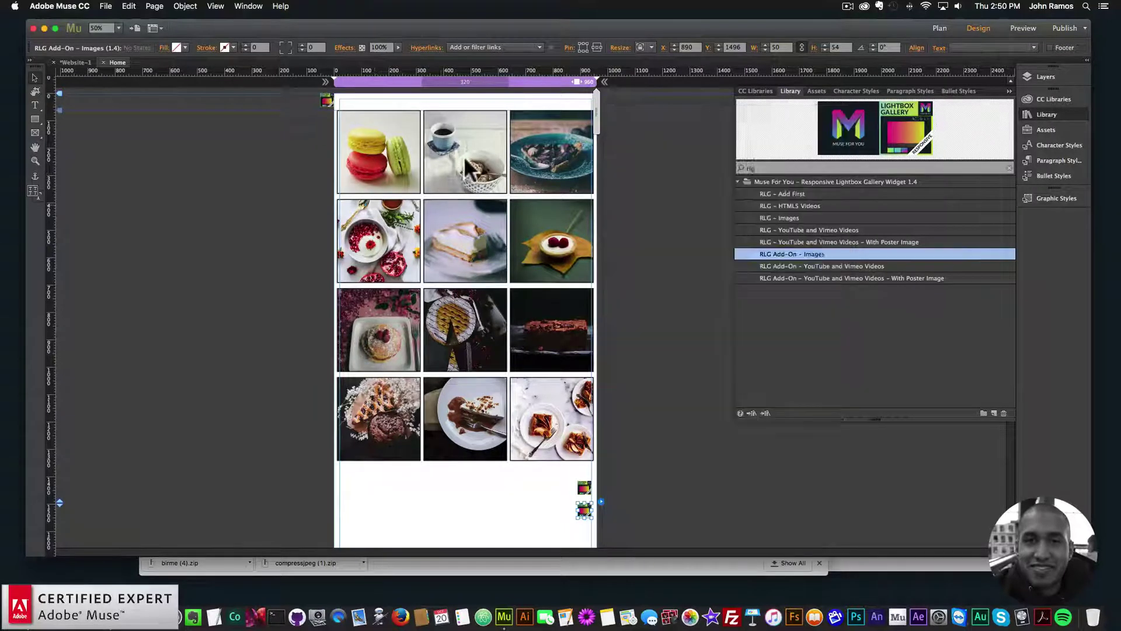
click(606, 140)
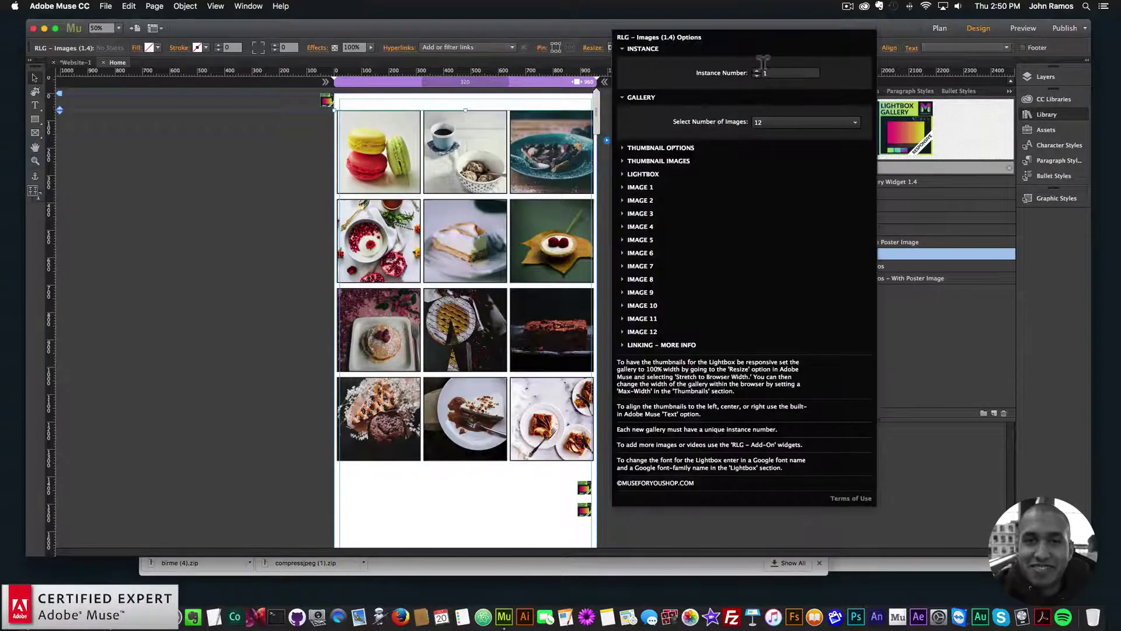
key(super+Tab)
click(875, 301)
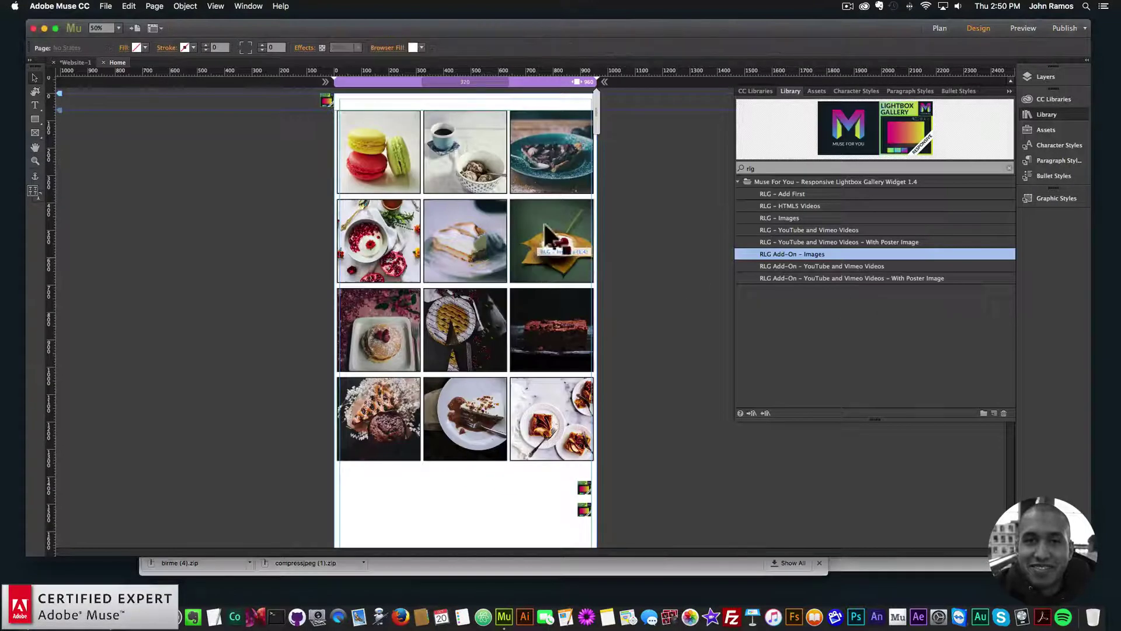
click(607, 139)
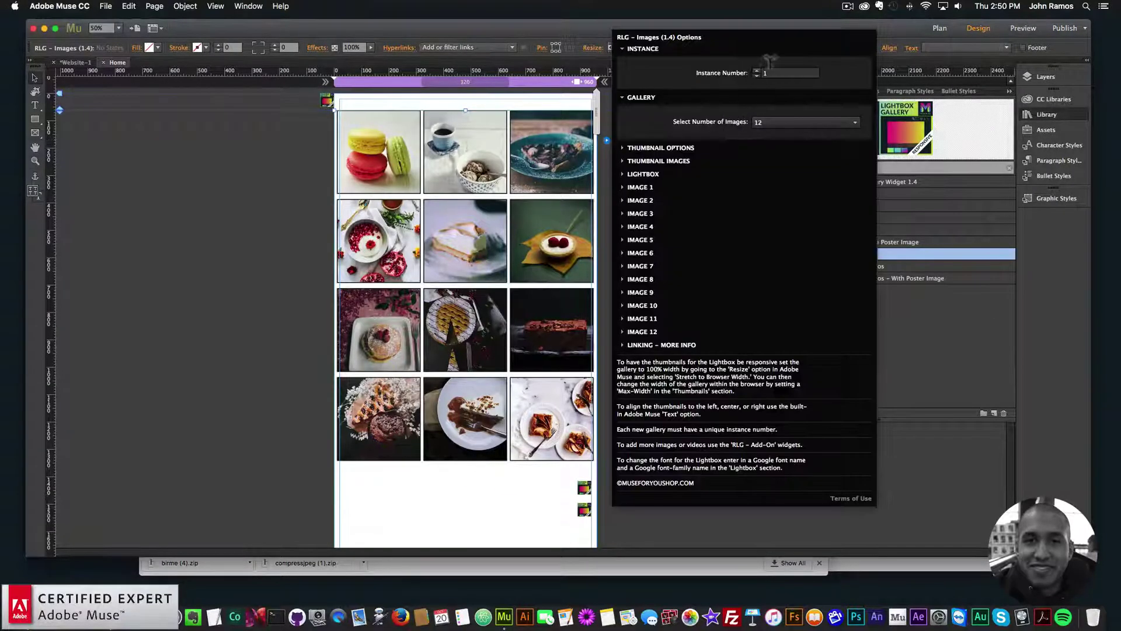
Step: Return to Adobe Muse and set the Add-On Instance Number of the second image add-on widget to 2
key(super+Tab)
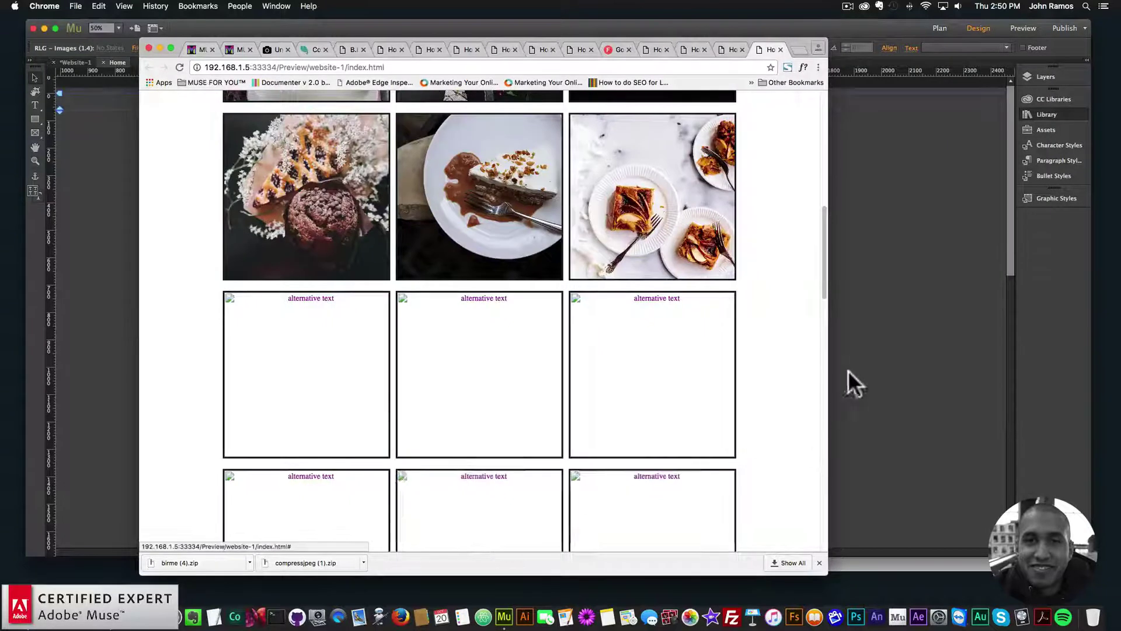
click(847, 370)
drag(792, 254, 531, 493)
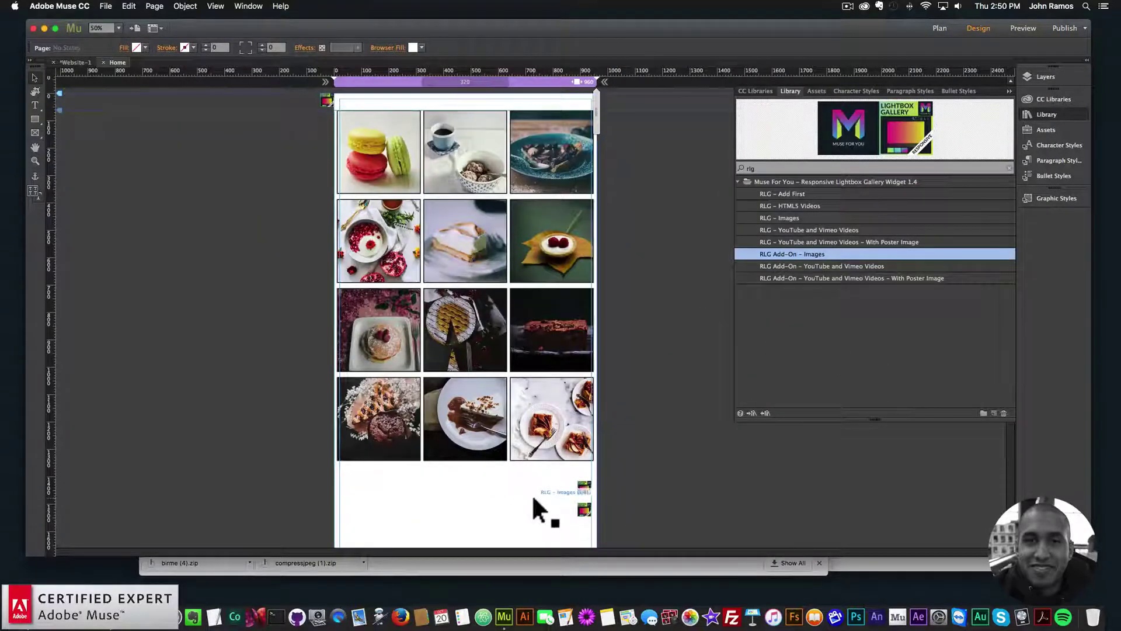
click(601, 499)
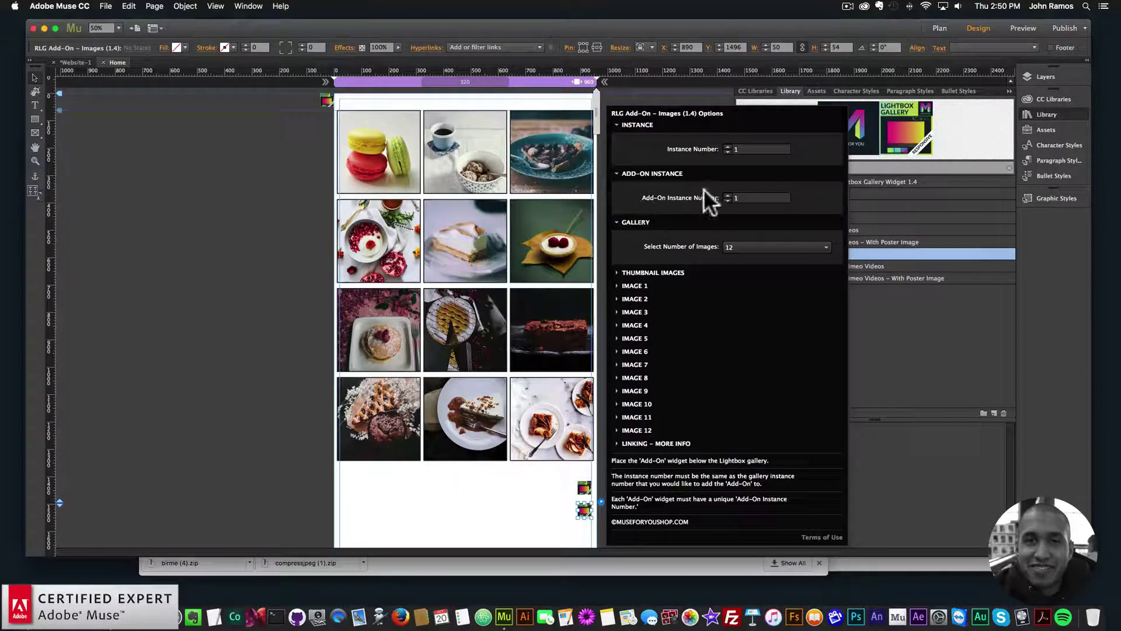
click(727, 195)
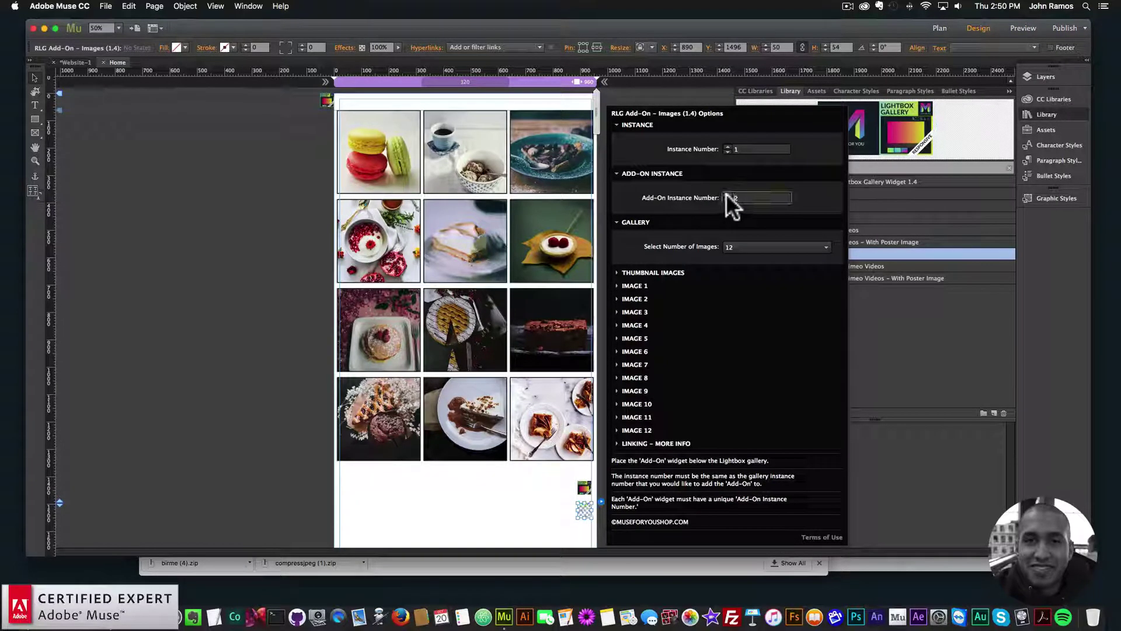
Step: Check the instance number and add-on instance number in the options of the first image add-on widget
click(584, 485)
click(600, 479)
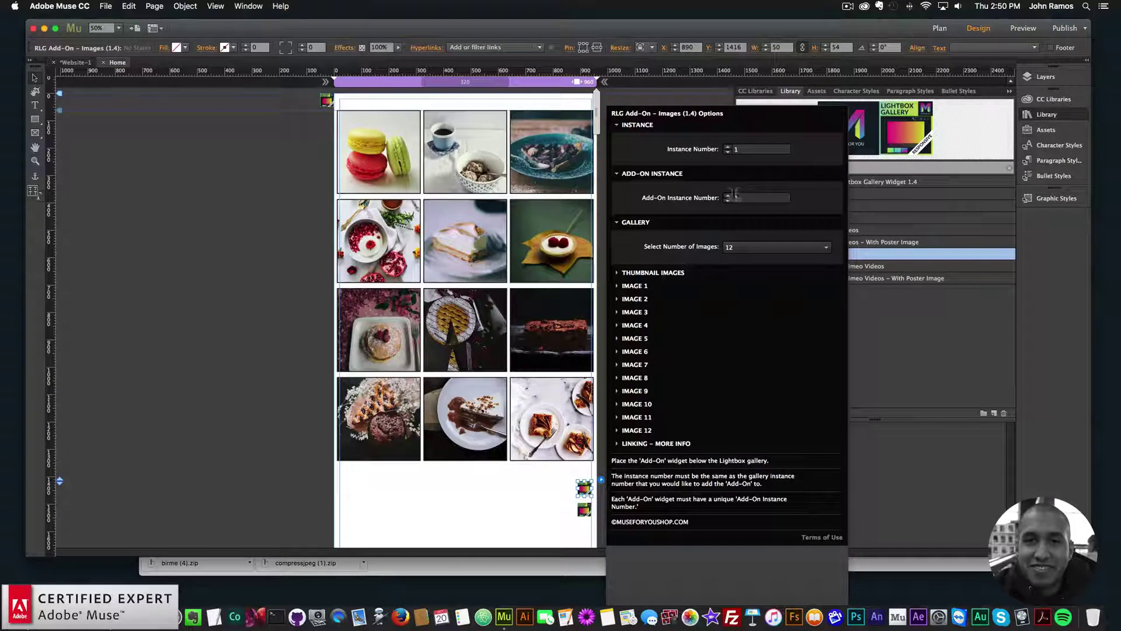
click(483, 505)
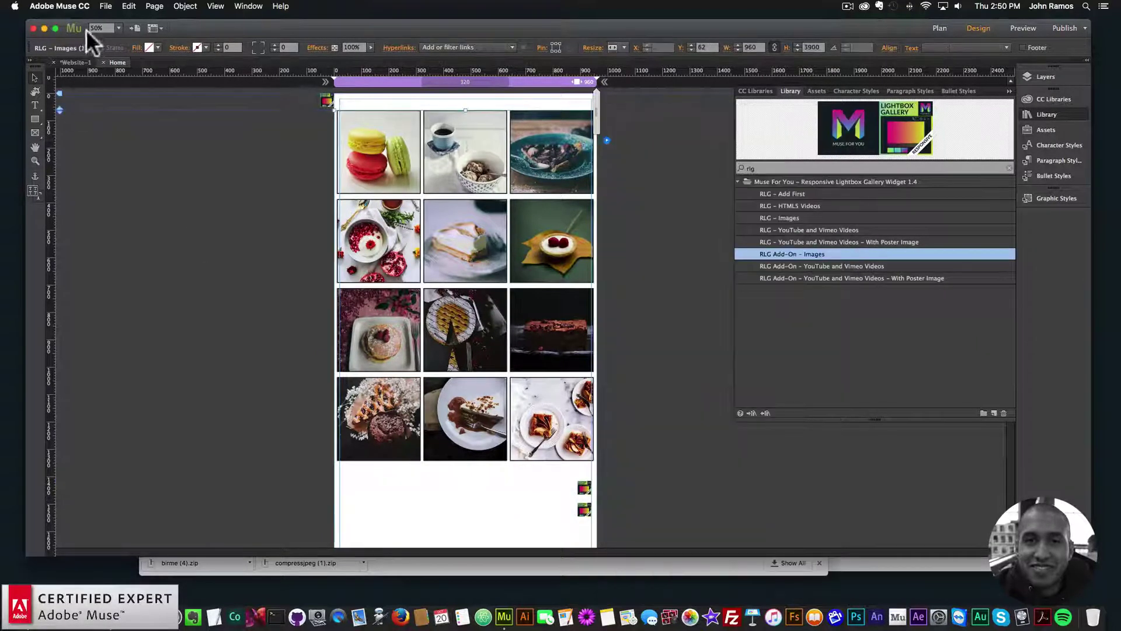
Step: Preview the page in the browser and examine the image placeholders of both add-ons below the gallery
click(105, 6)
click(133, 181)
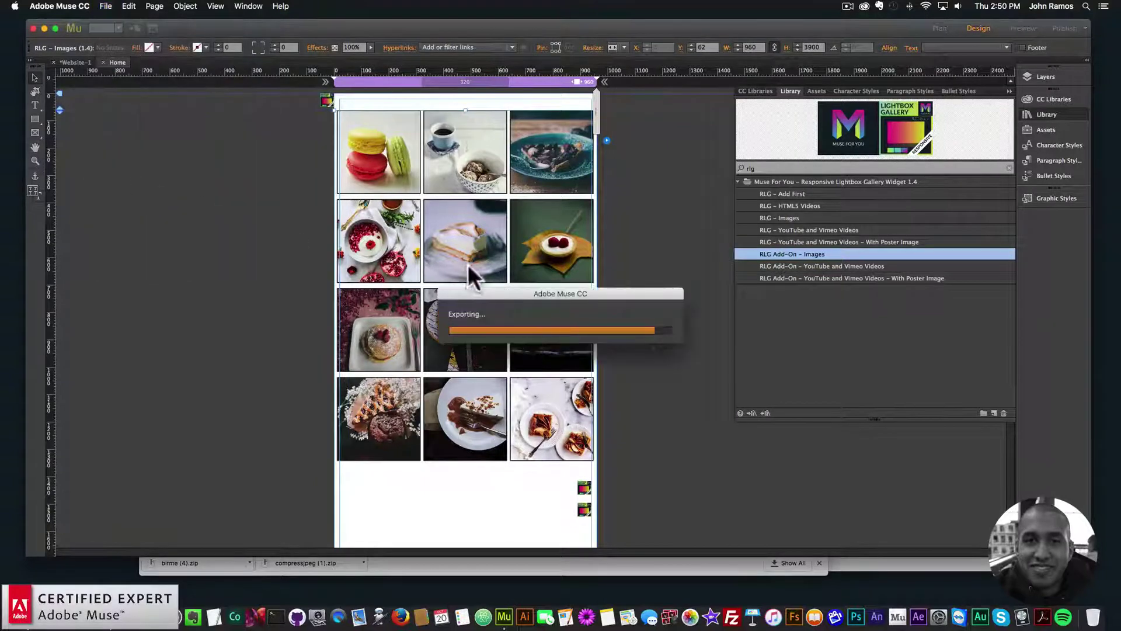
scroll(522, 360, down, 1)
scroll(520, 356, down, 5)
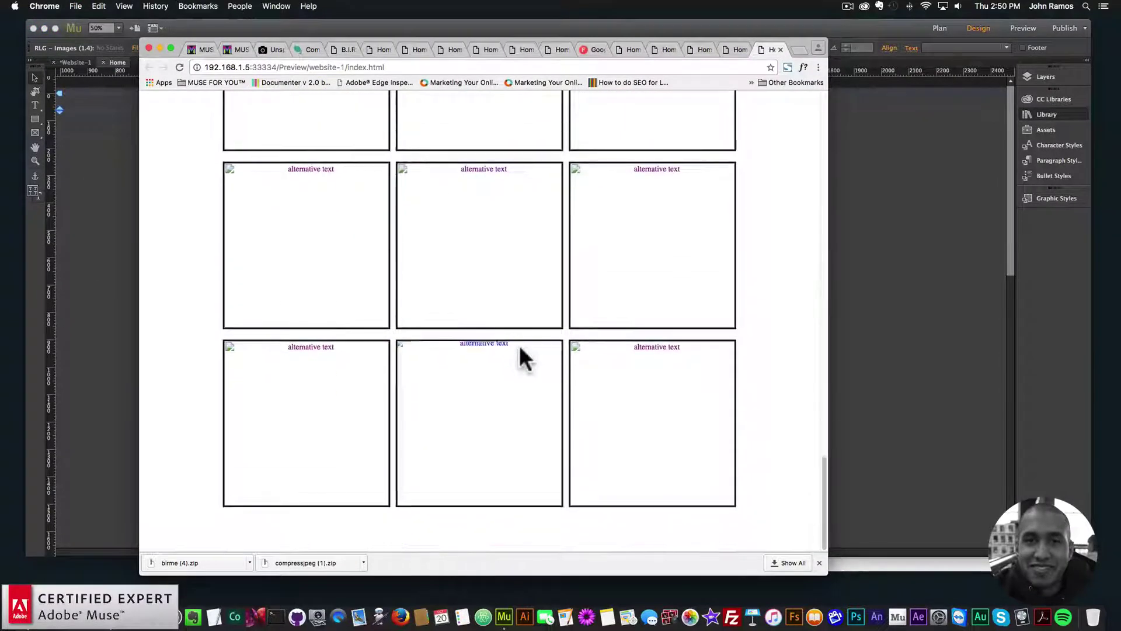
scroll(657, 380, down, 5)
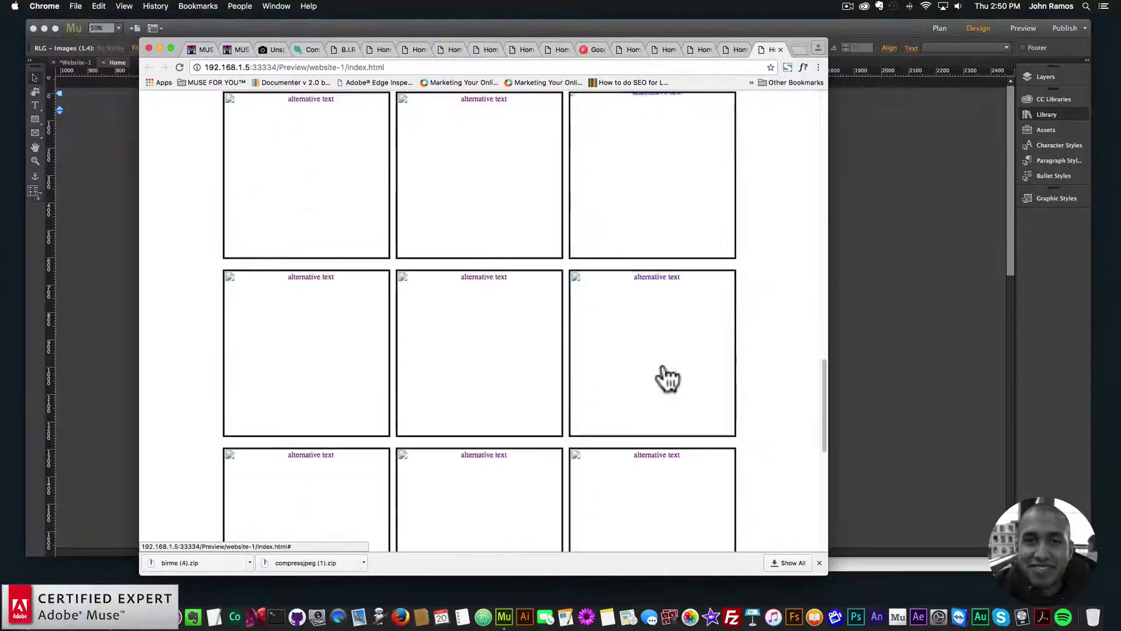
Step: Open an add-on placeholder in the lightbox and browse the gallery and add-on images through its thumbnail strip
click(649, 379)
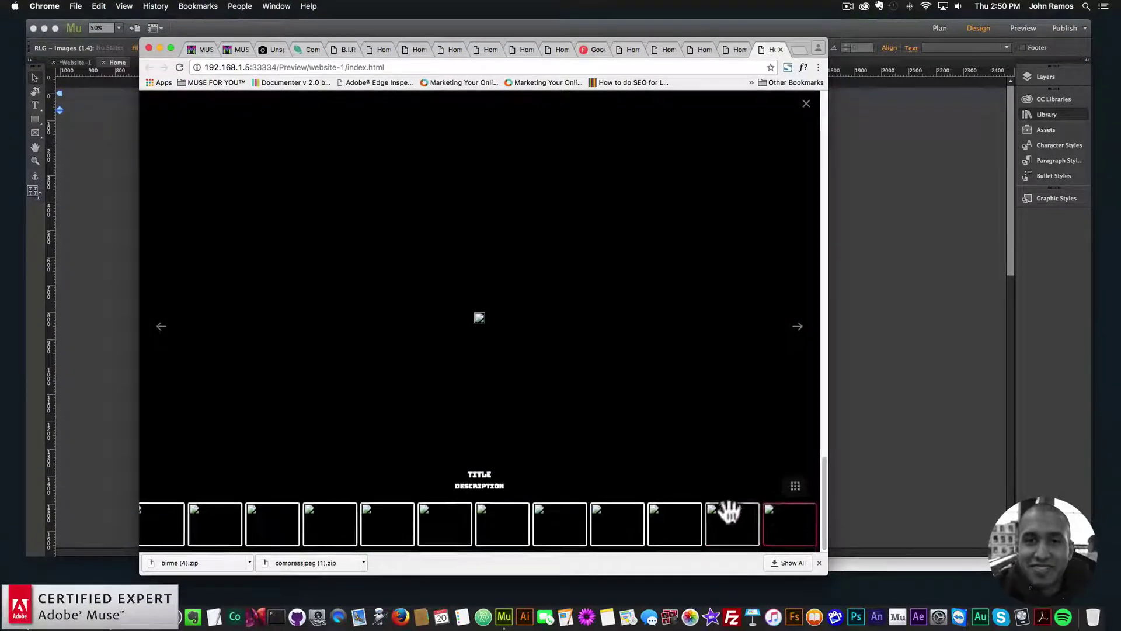
click(164, 523)
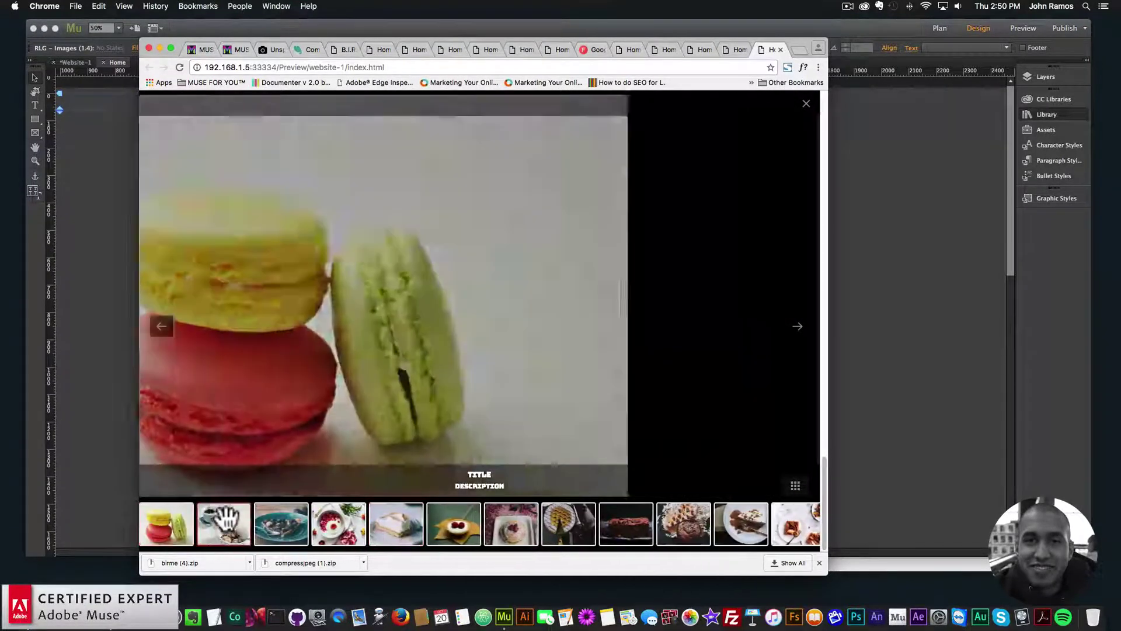
click(224, 520)
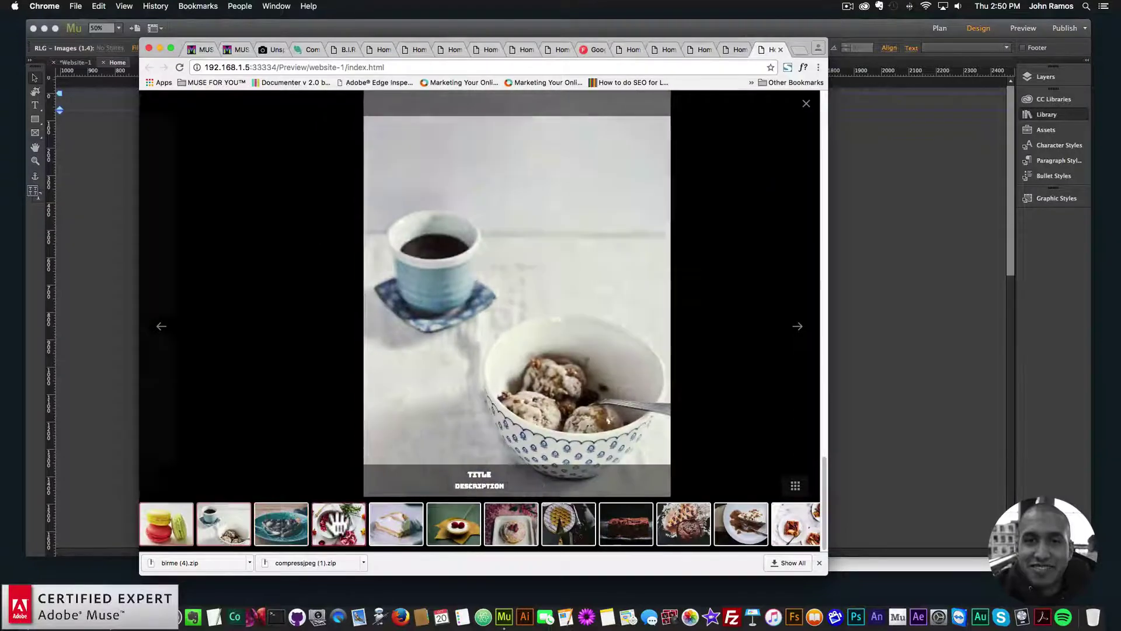
click(794, 528)
click(793, 528)
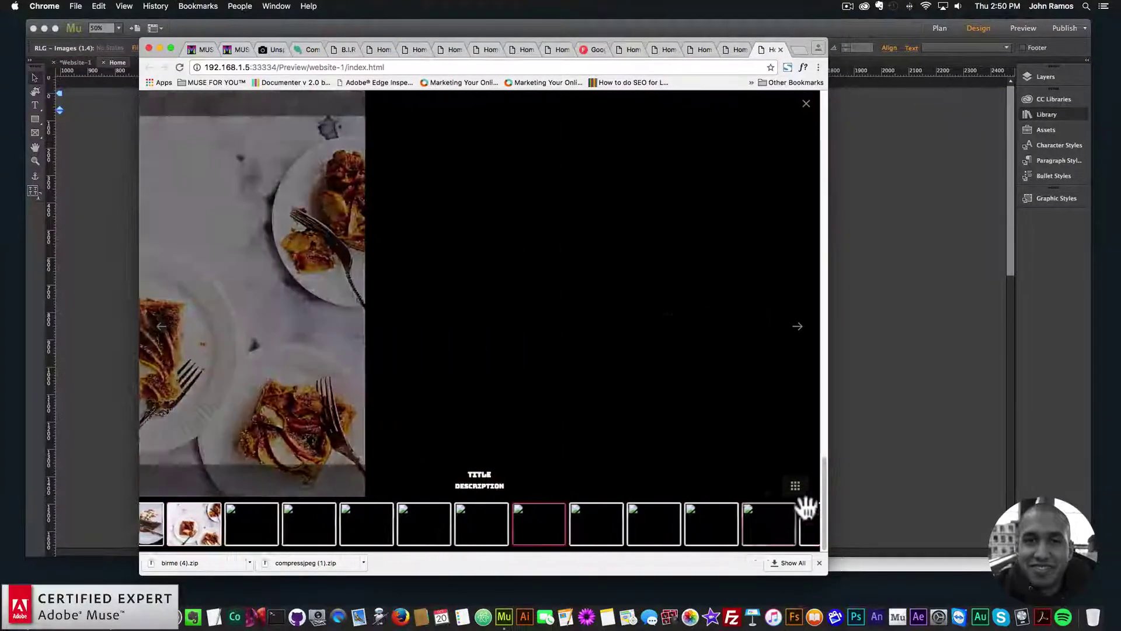
Step: Return to Adobe Muse and move both image add-on widgets just outside the page's right edge at X 960
click(880, 291)
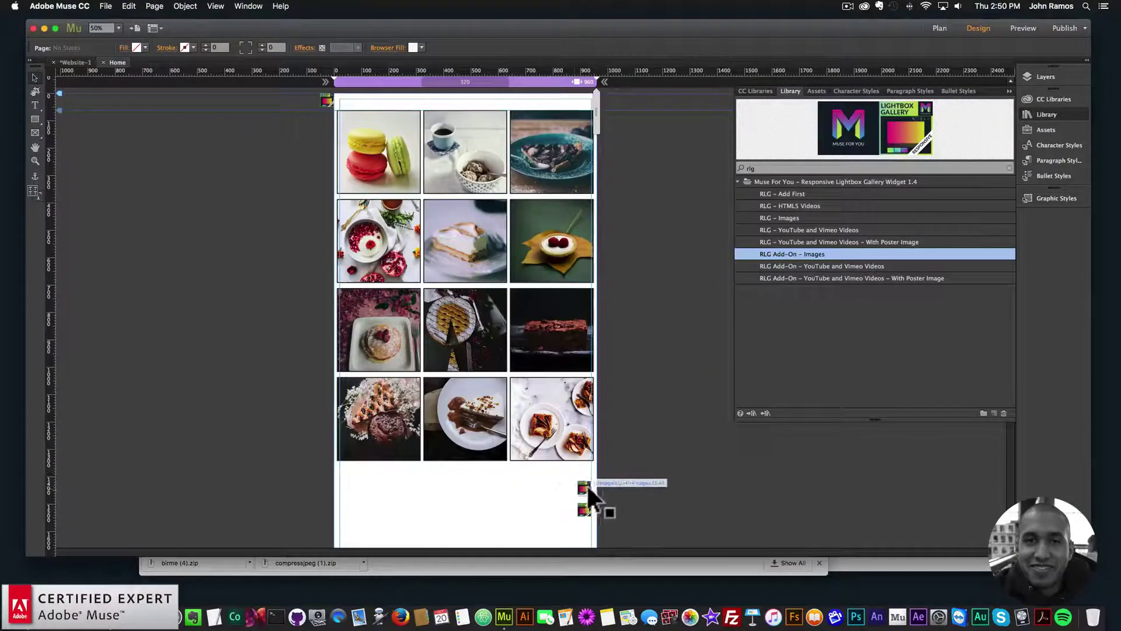
click(584, 488)
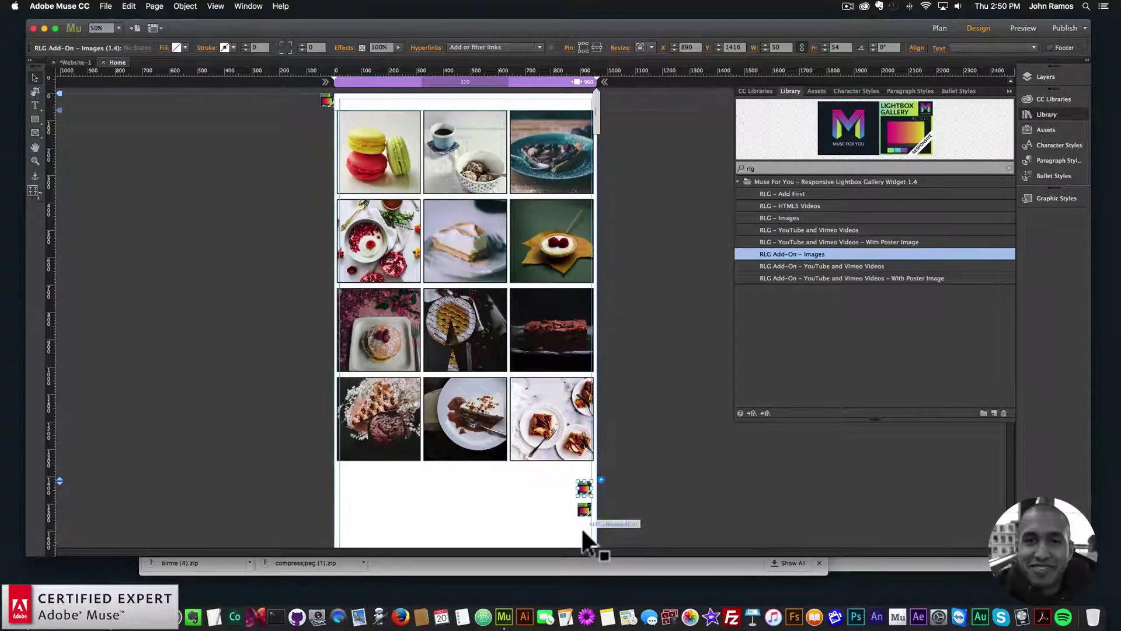
drag(584, 513, 604, 487)
click(682, 488)
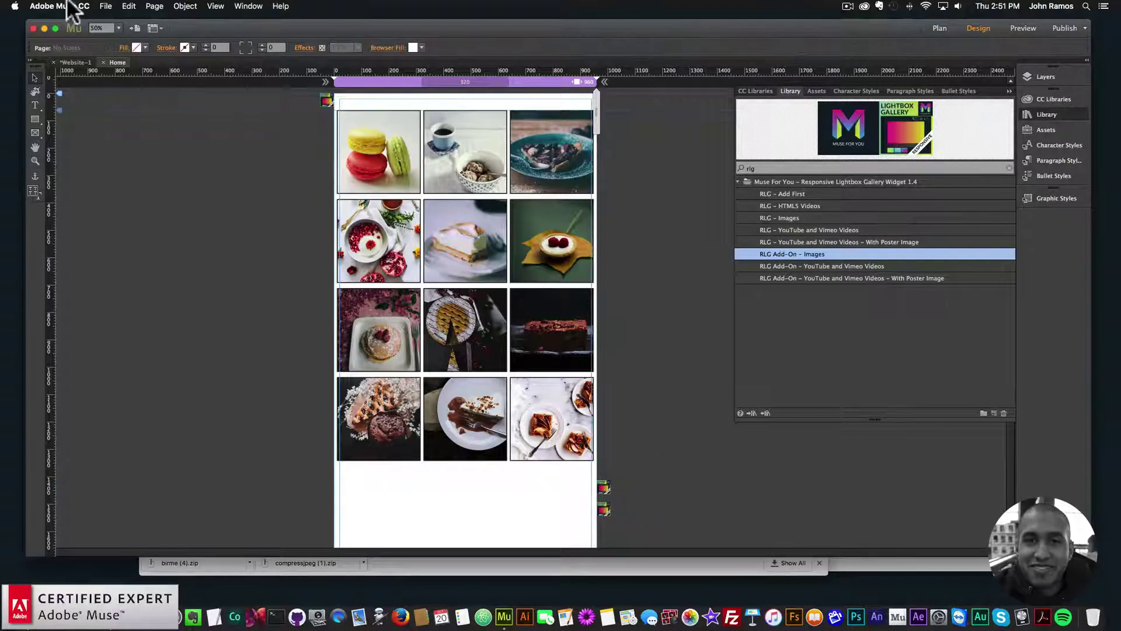
Step: Preview the page in the browser and open one of the add-on placeholders below the gallery in the lightbox
click(106, 6)
click(138, 177)
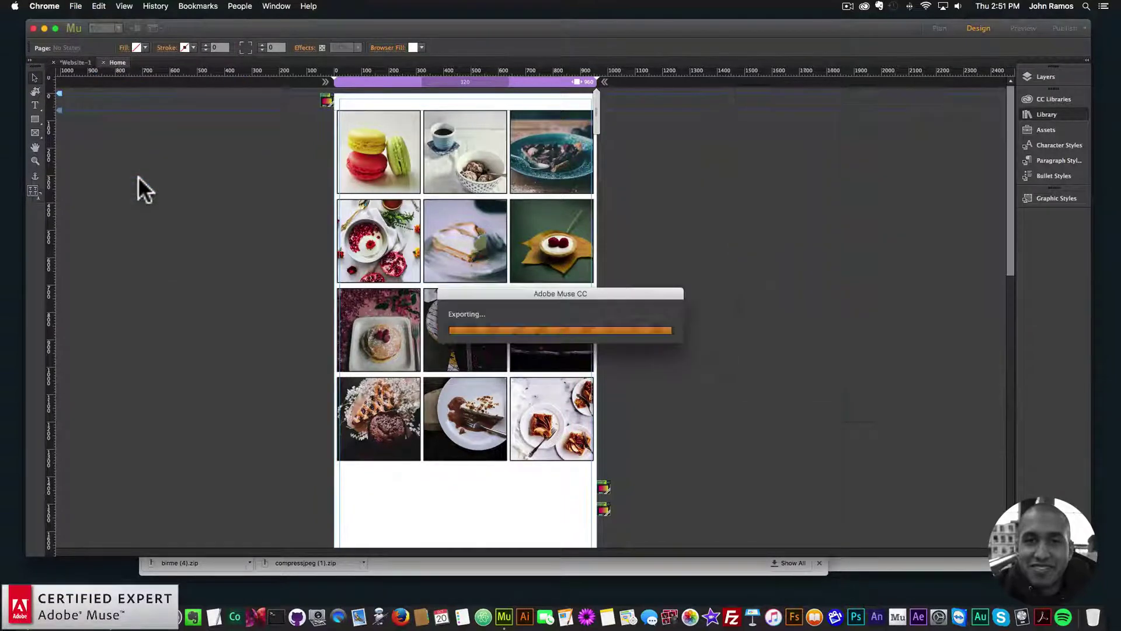
scroll(521, 345, down, 10)
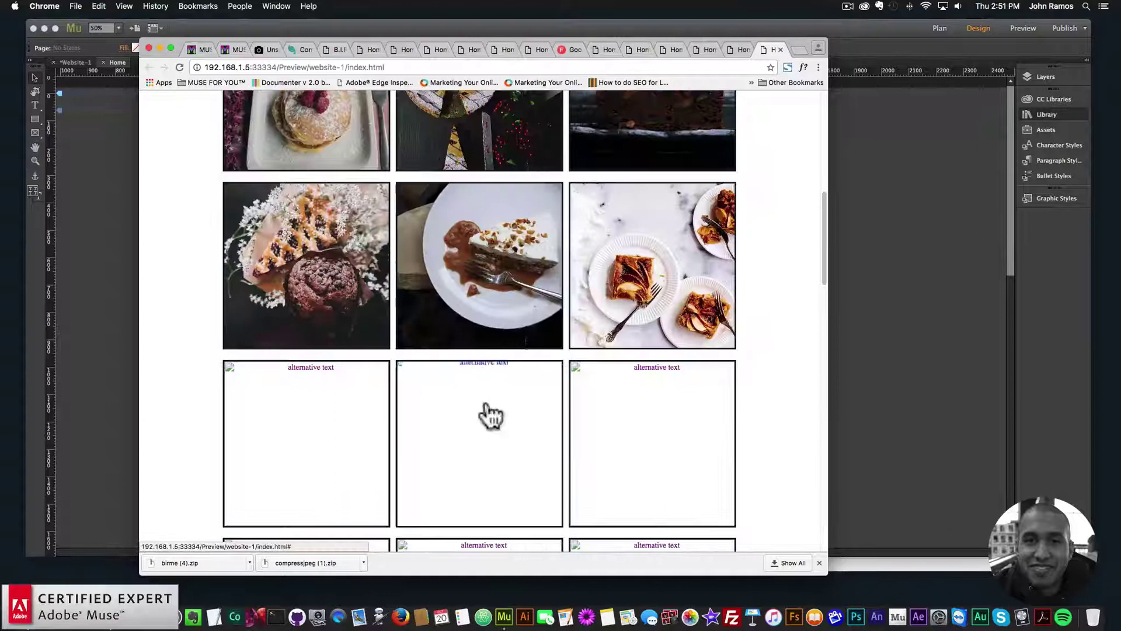
click(488, 413)
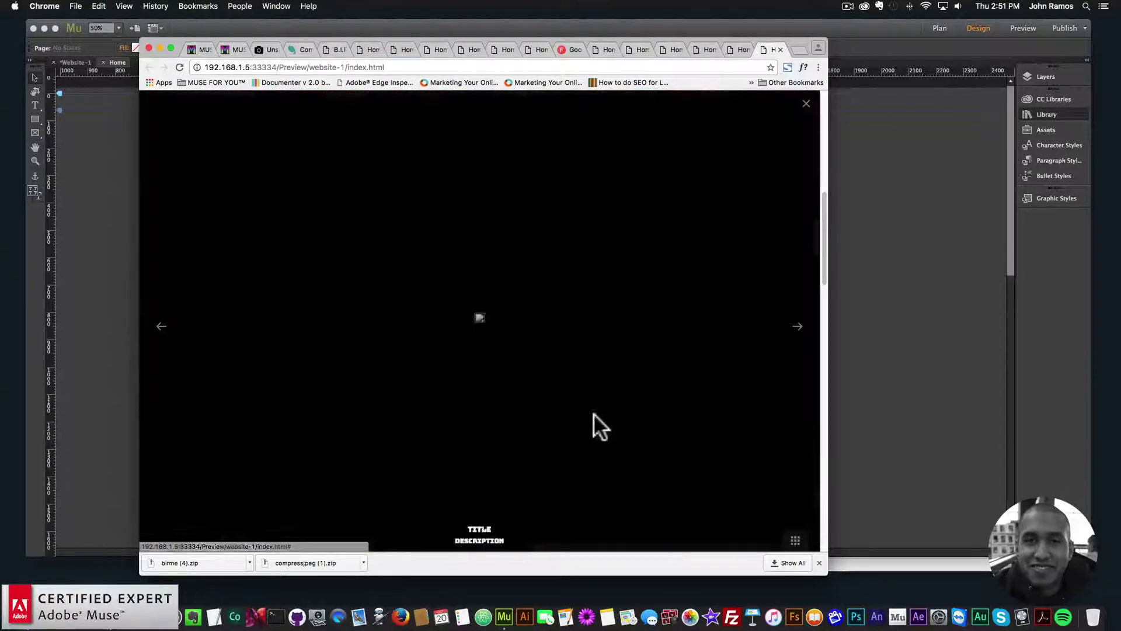
Step: Return to Adobe Muse, undo the accidental add-on move, and try placing both add-on widgets outside the page's left edge
click(876, 349)
click(590, 517)
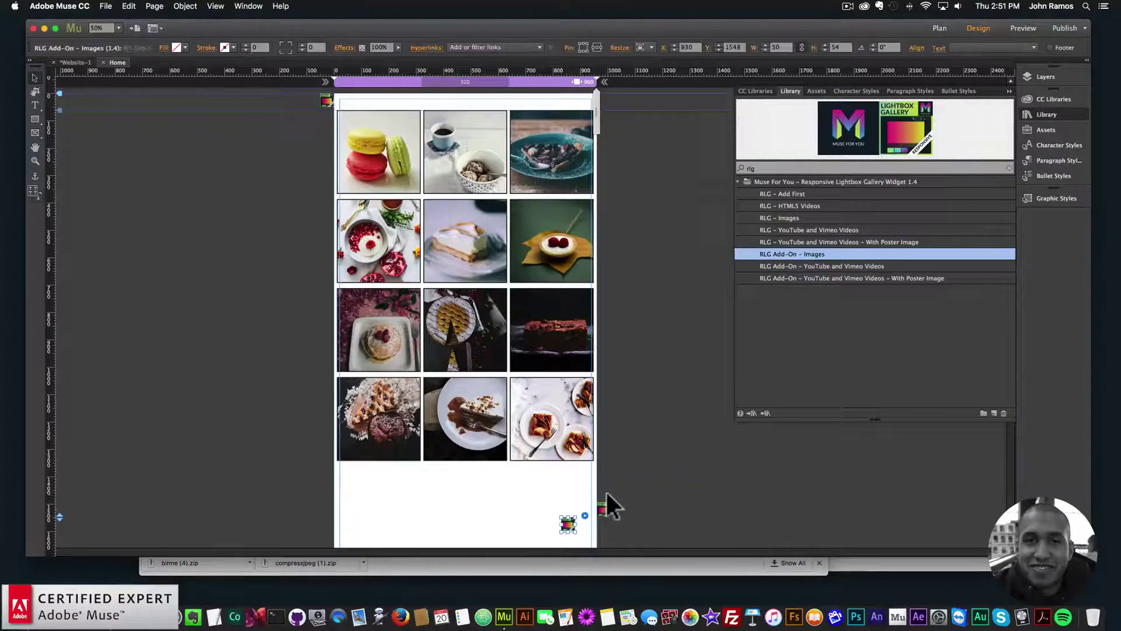
key(super+z)
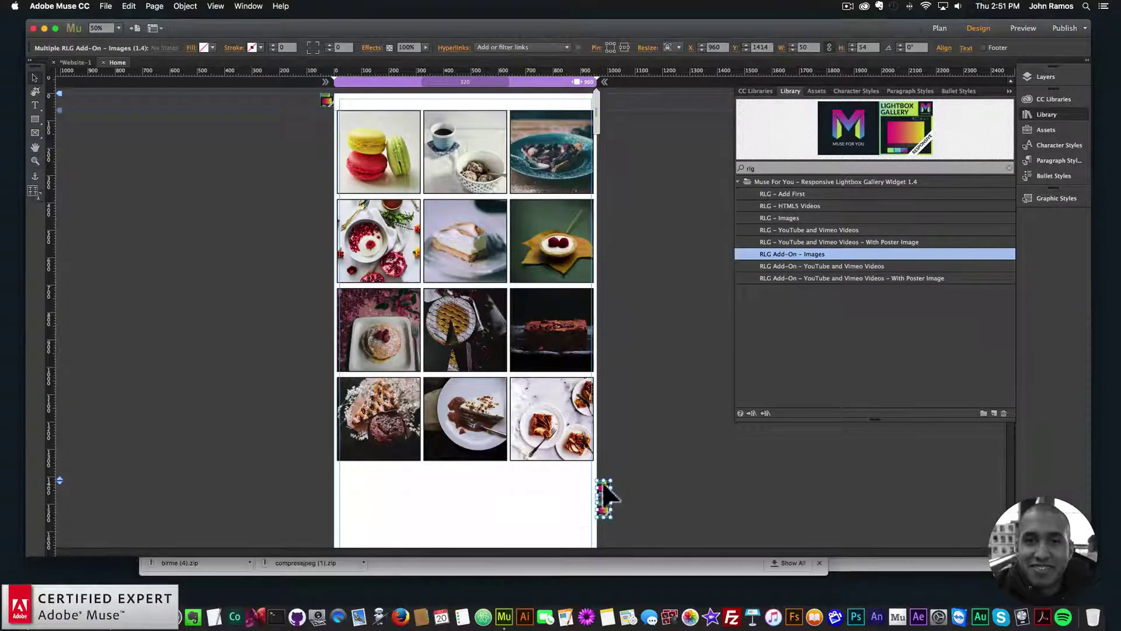
drag(604, 489, 322, 488)
click(292, 434)
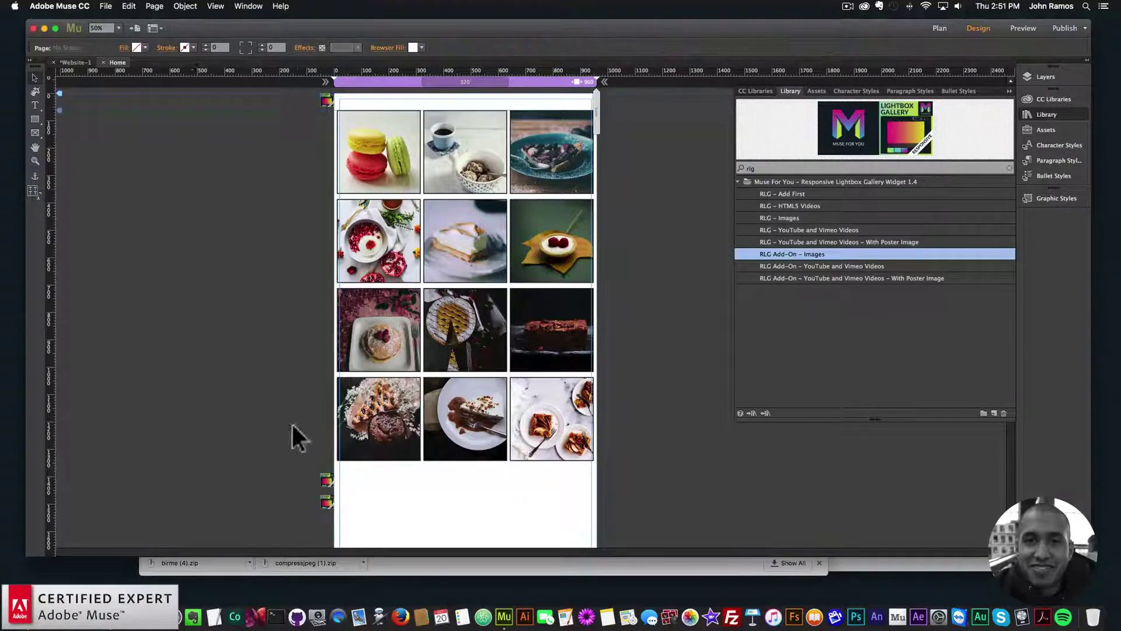
Step: Preview the page in the browser and check the area below the gallery for the add-on images
click(107, 6)
click(138, 180)
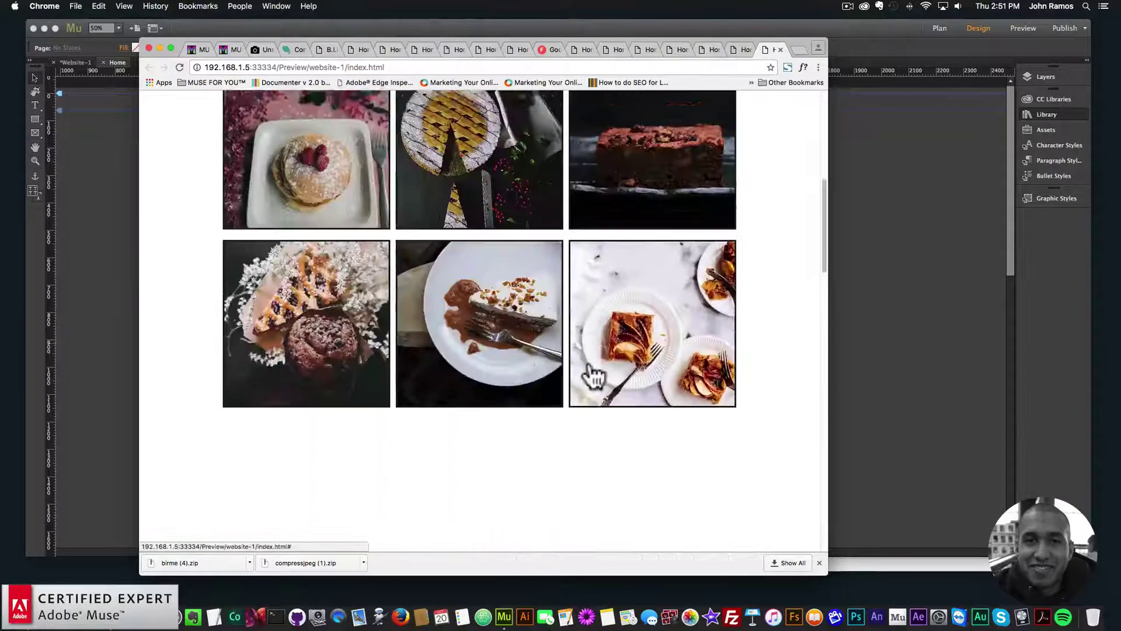
scroll(593, 374, up, 2)
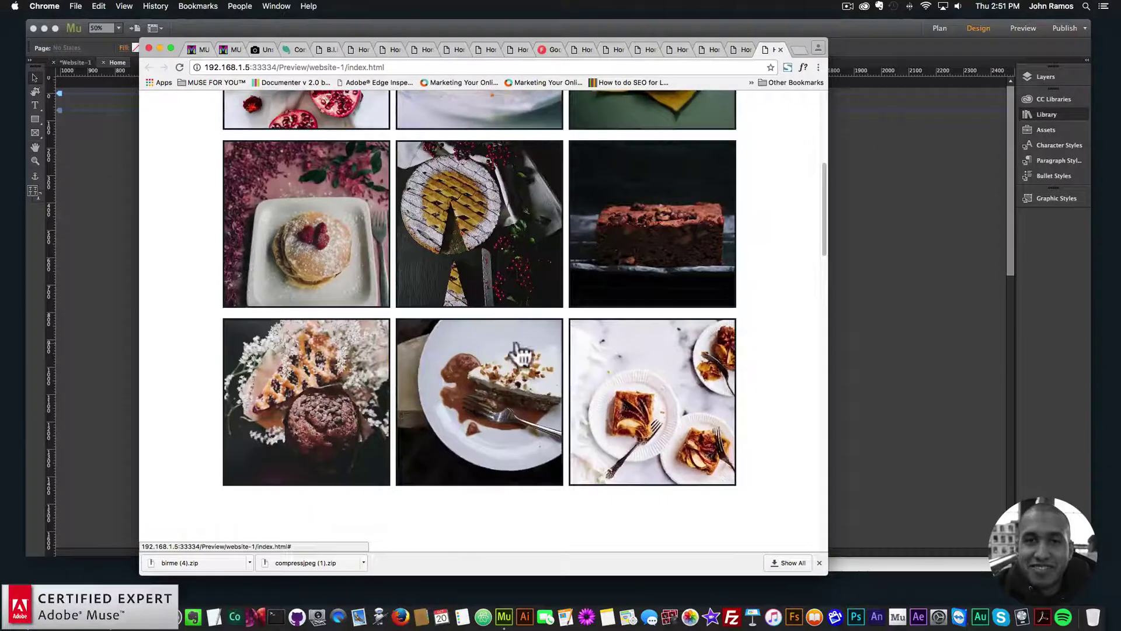
Step: Switch back to Adobe Muse and move both image add-on widgets back outside the page's right edge
click(888, 331)
drag(218, 533, 603, 495)
click(187, 94)
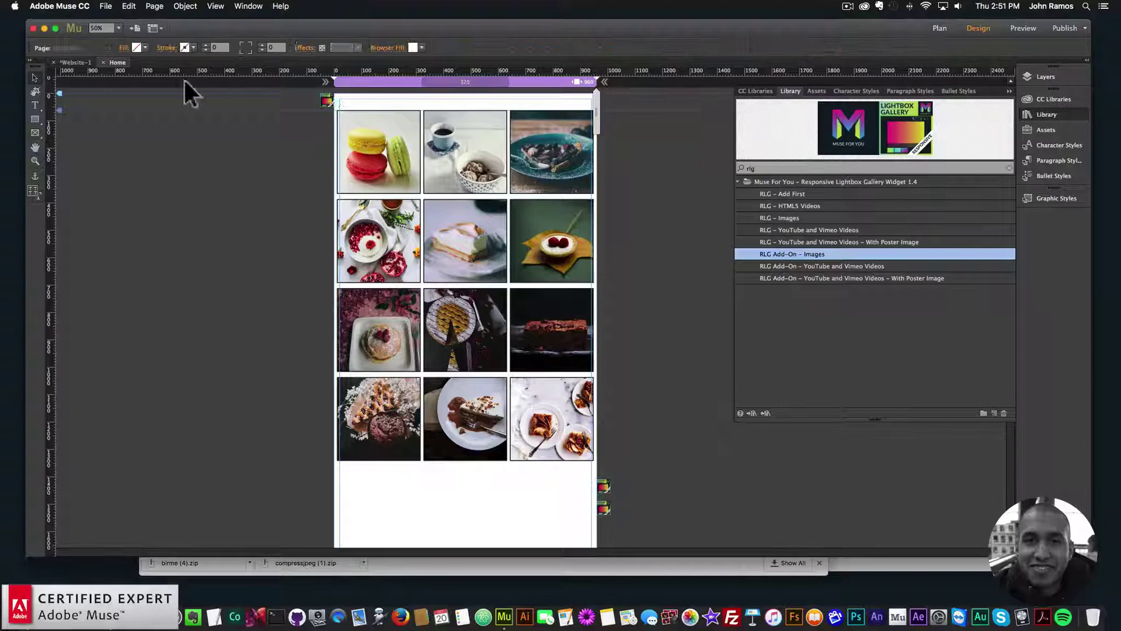
Step: Preview the page in the browser, check the add-on placeholders, and view the second gallery image in the lightbox
click(103, 6)
click(130, 174)
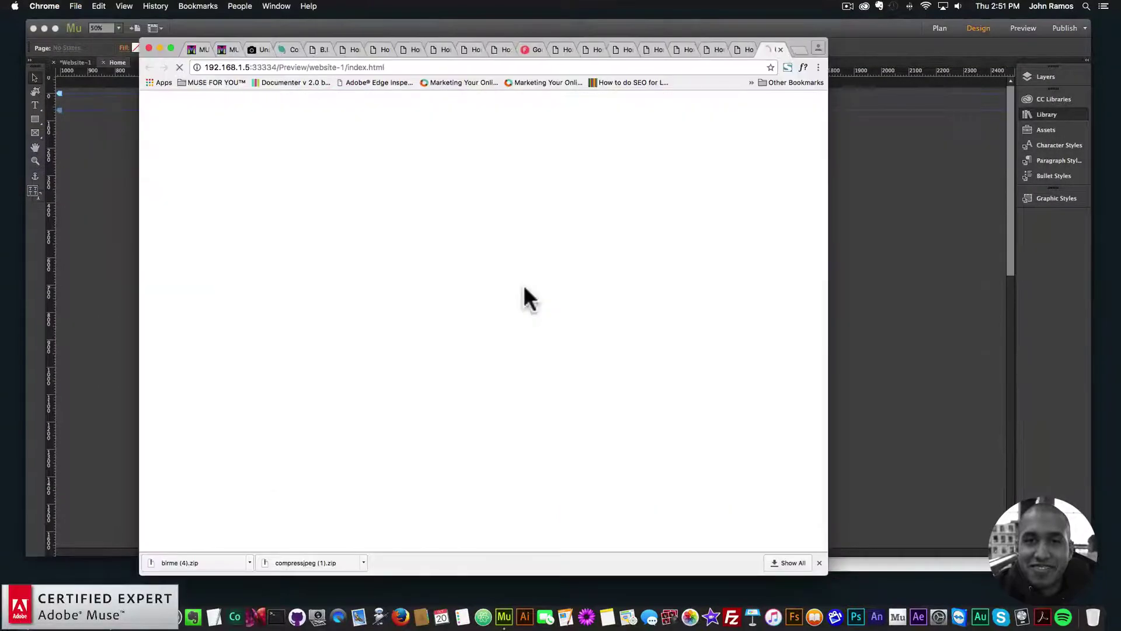
scroll(571, 298, down, 10)
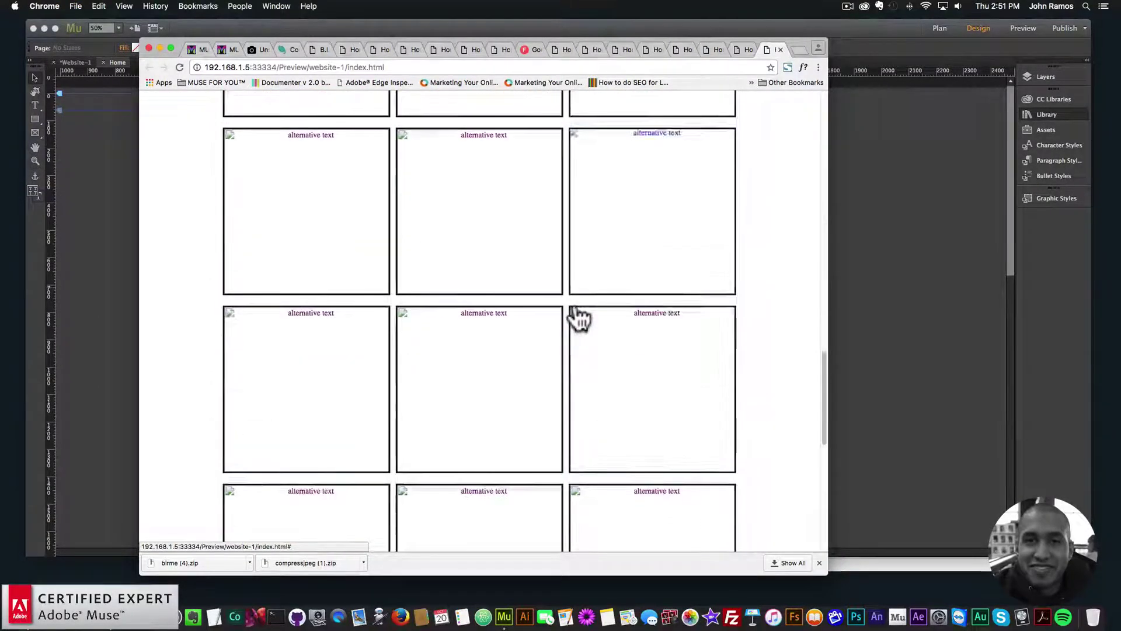
scroll(576, 315, up, 10)
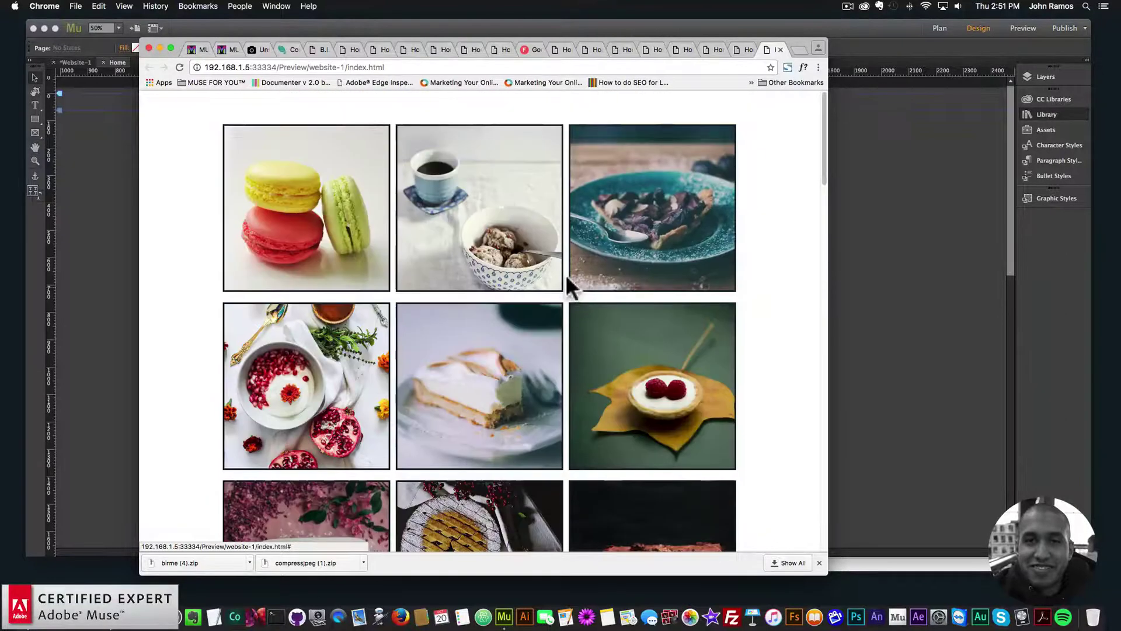
click(488, 218)
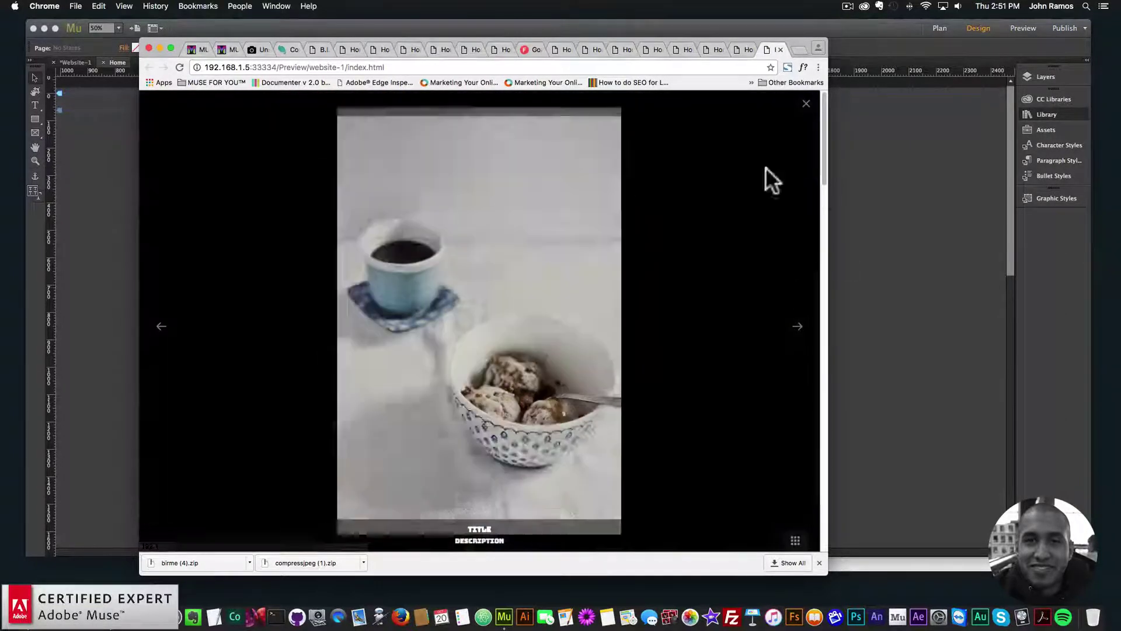
click(806, 103)
Step: Return to Adobe Muse, create a Fluid Width site with 1 column and a max page width of 960, and open its Home page
click(888, 330)
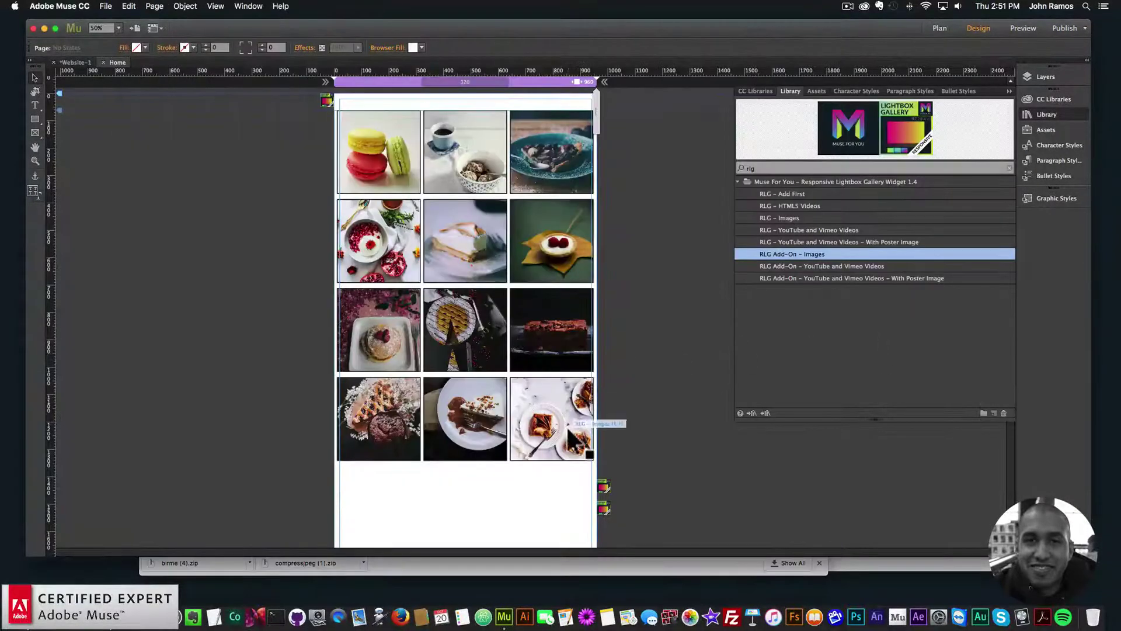
drag(569, 431, 573, 435)
click(857, 265)
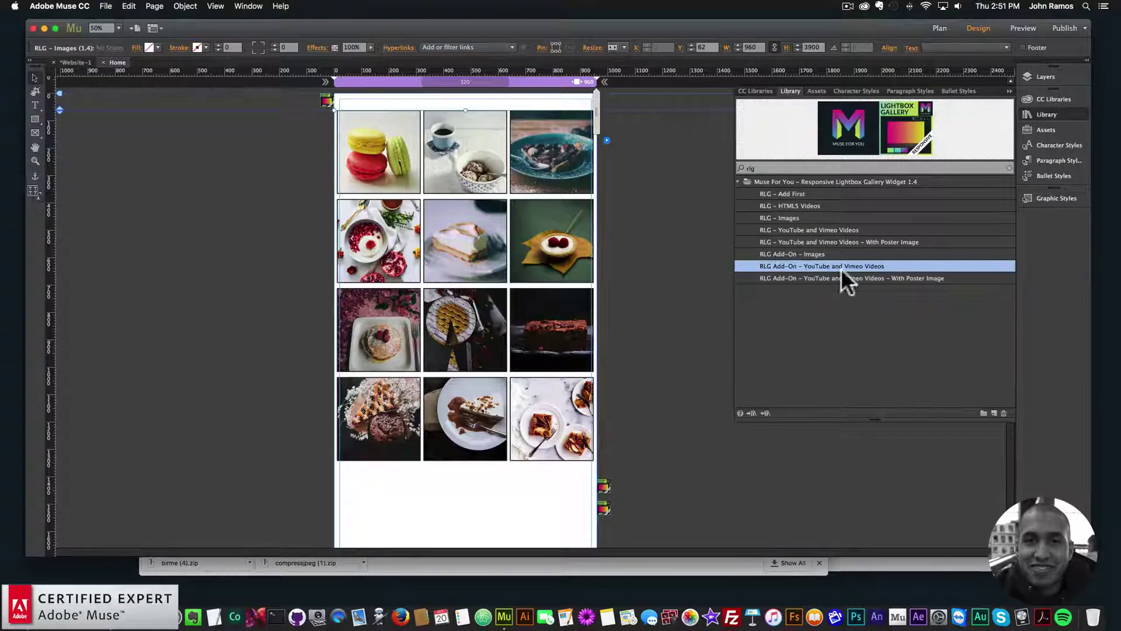
click(653, 253)
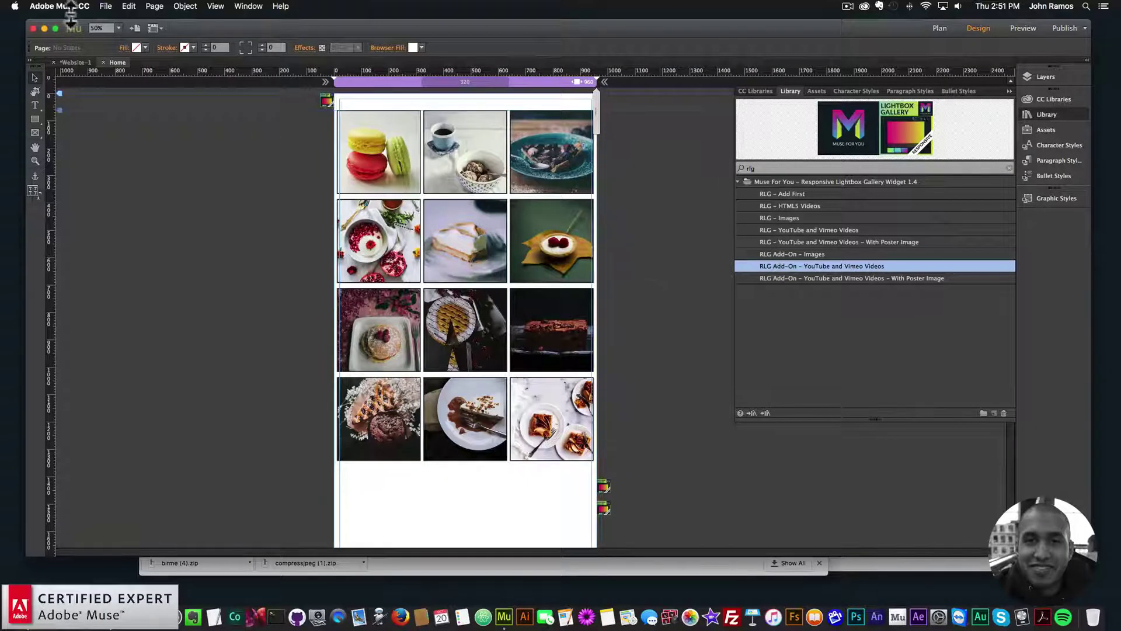
click(105, 6)
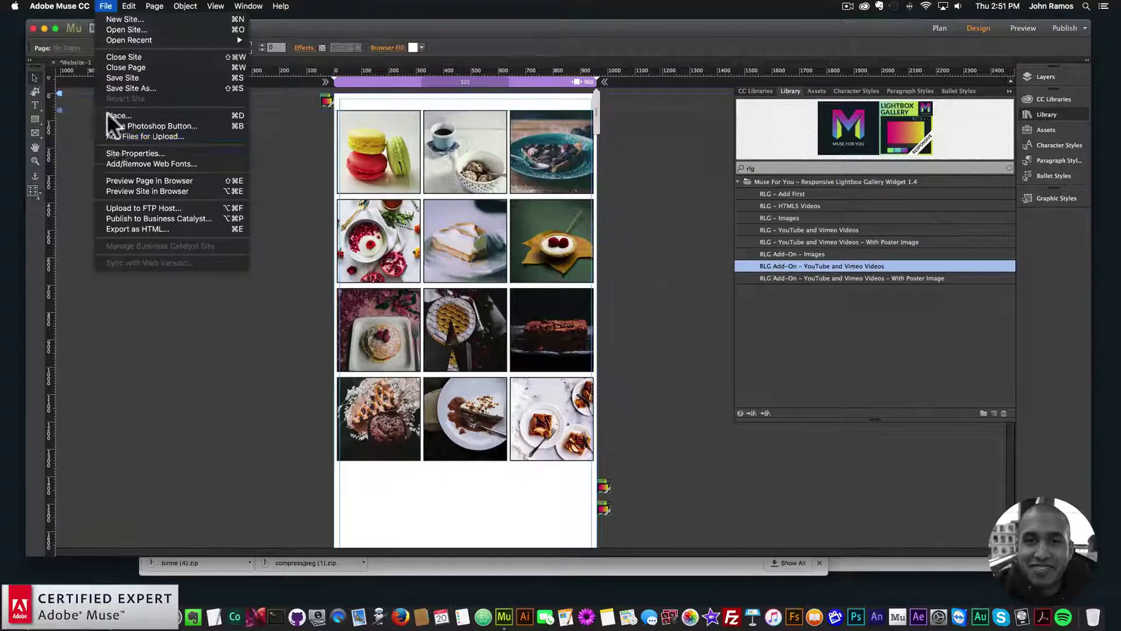
click(109, 18)
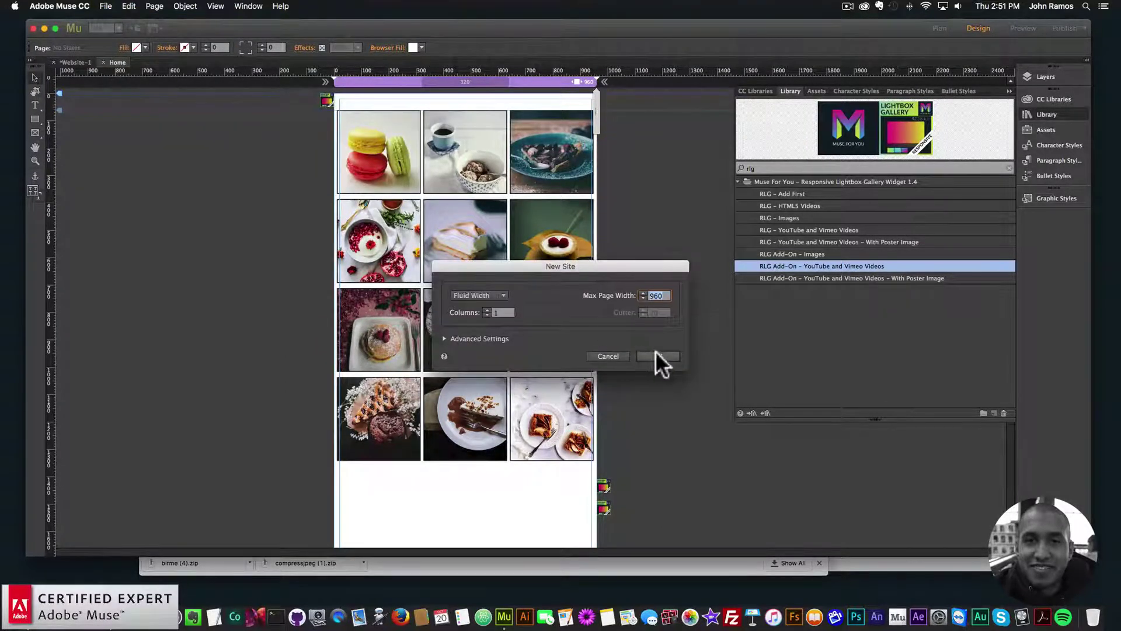
click(656, 353)
double_click(518, 153)
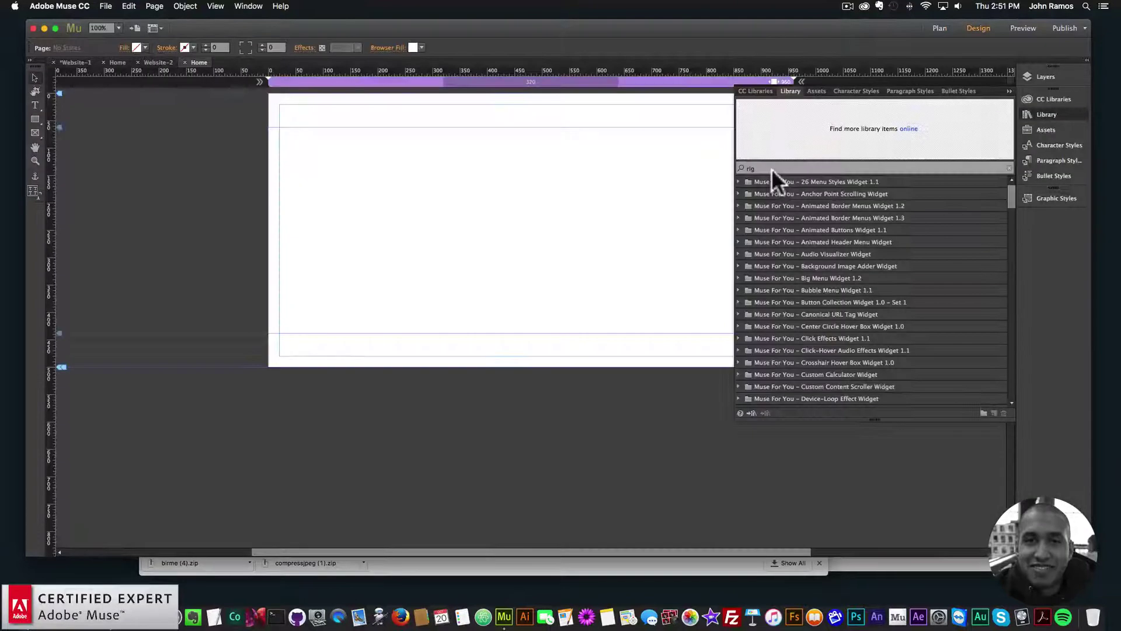
Step: Filter the library for "rlg" and place the RLG – Add First widget just outside the page's upper-left corner
text(g)
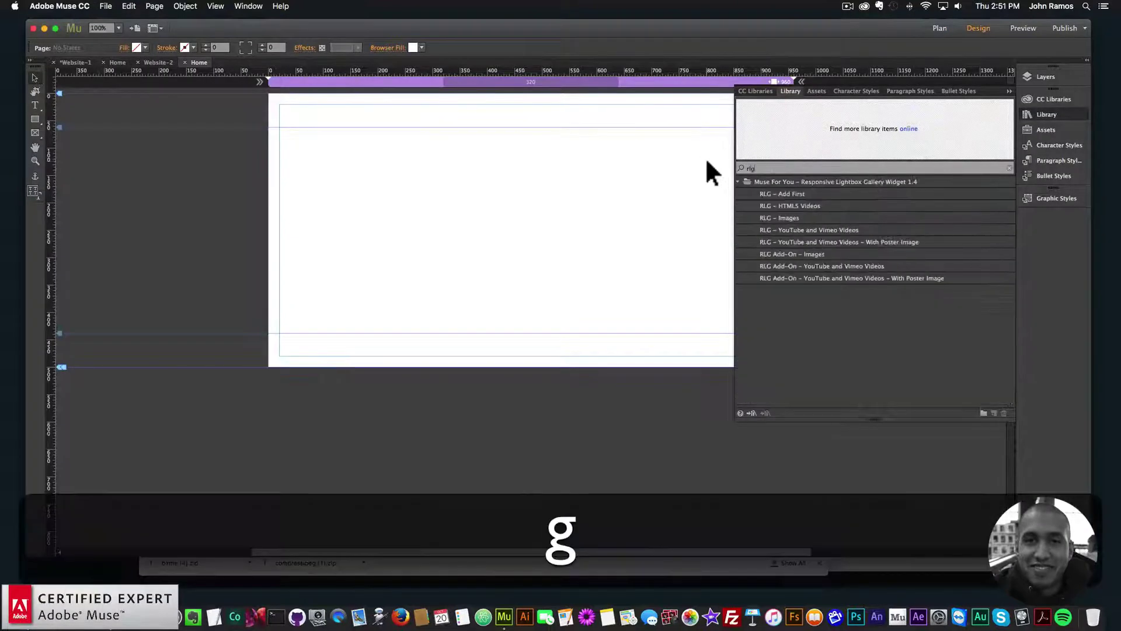
click(779, 195)
drag(776, 193, 260, 107)
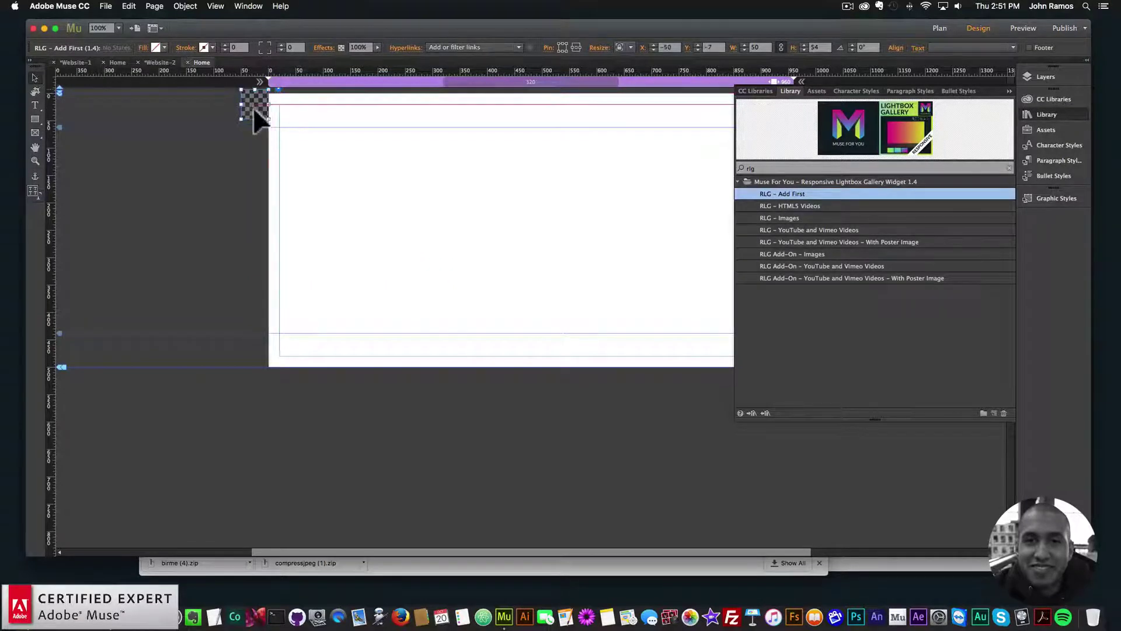
click(814, 266)
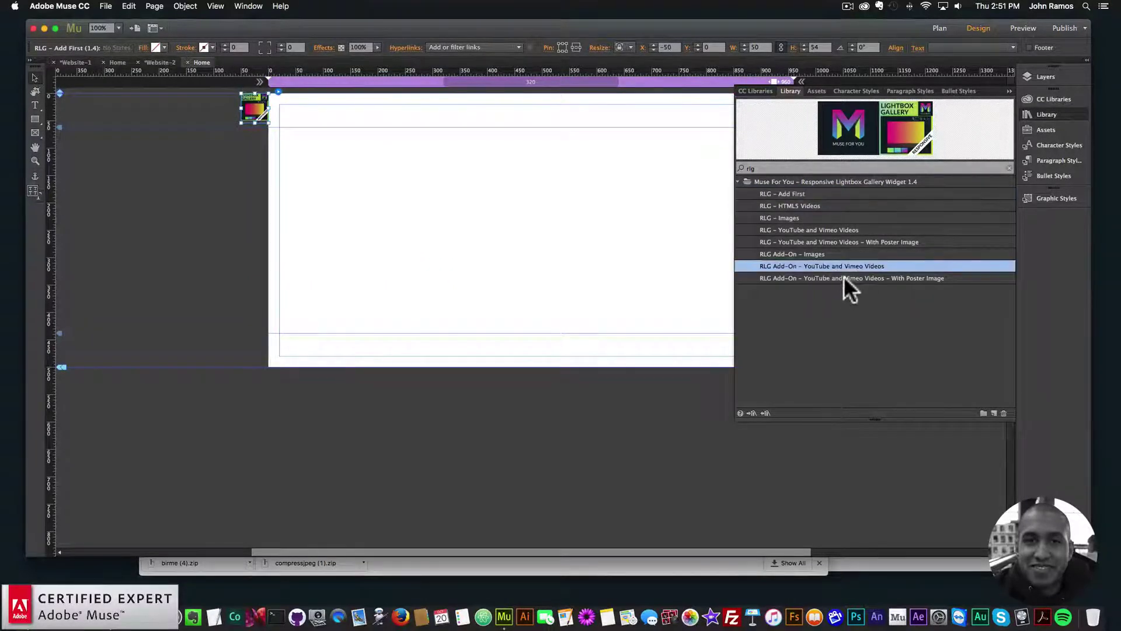
click(820, 278)
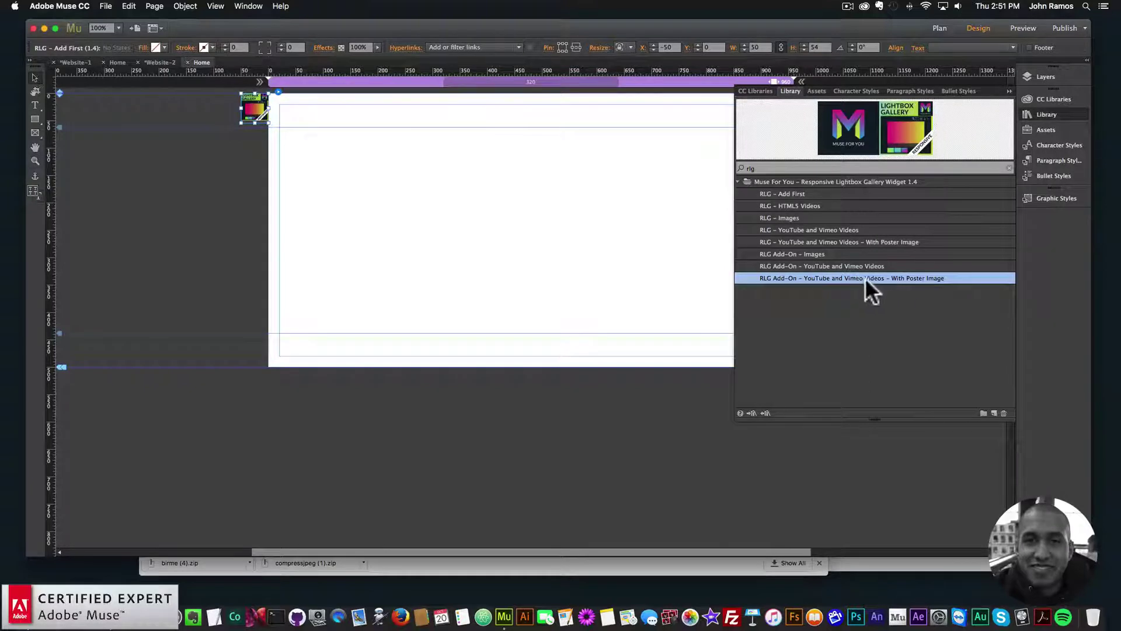
drag(867, 278, 430, 140)
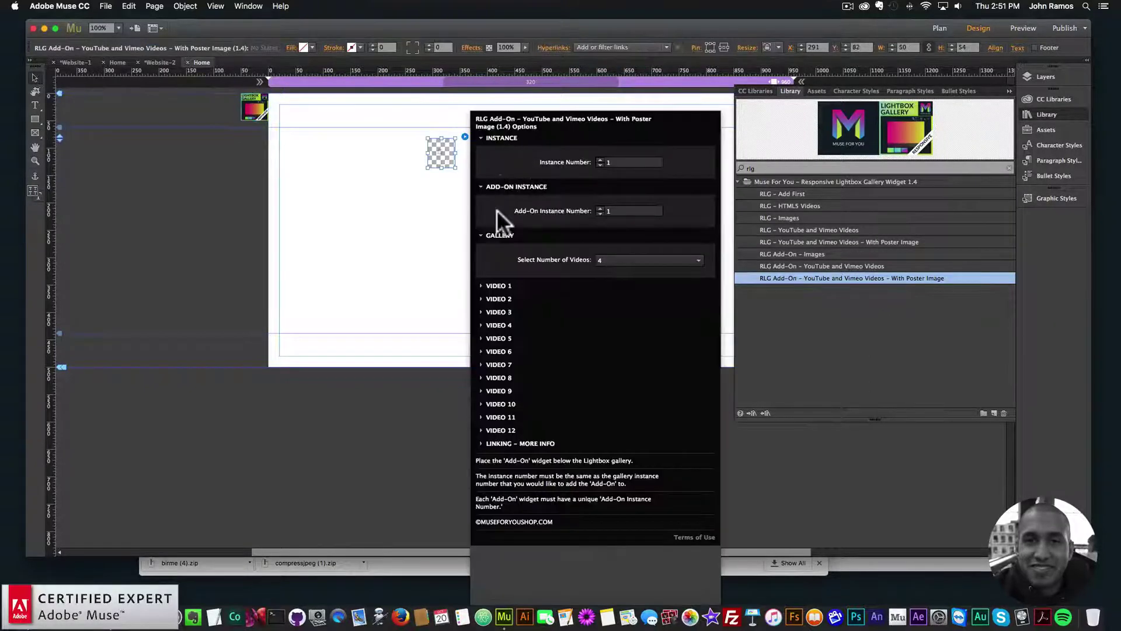
click(442, 153)
key(BackSpace)
Step: Place the RLG – YouTube and Vimeo Videos – With Poster Image gallery on the page and open Video 1's poster image selection
drag(825, 228, 359, 154)
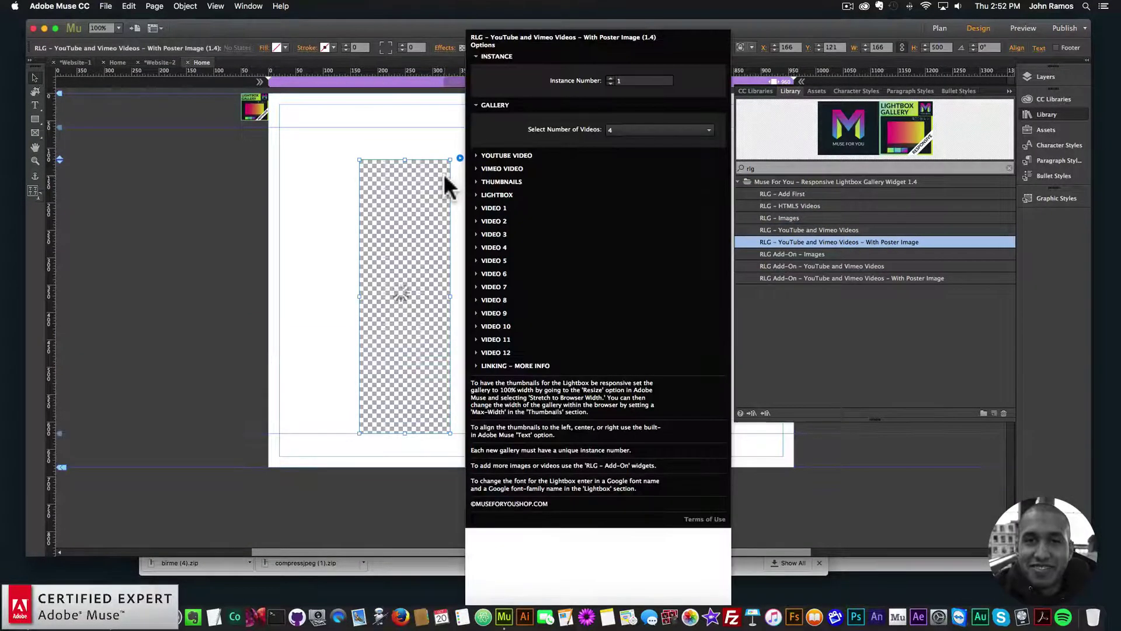
click(498, 208)
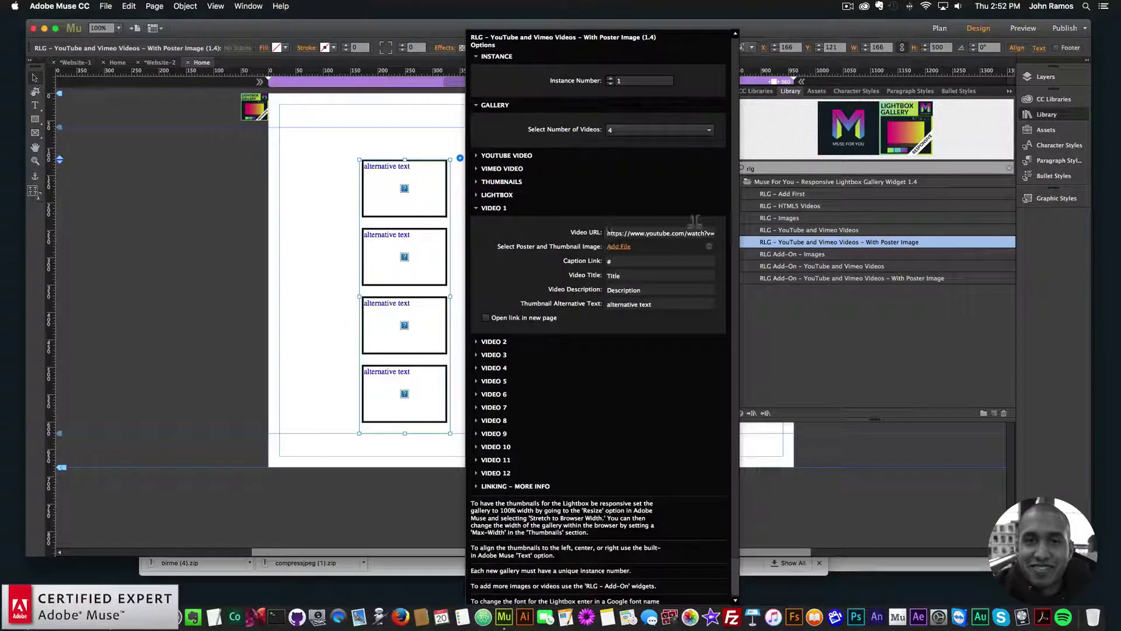
click(620, 247)
Step: Choose the muse-for-you-advanced-bootstrap PNG from the 1.4 video project's video images folder as Video 1's poster and thumbnail image
click(552, 116)
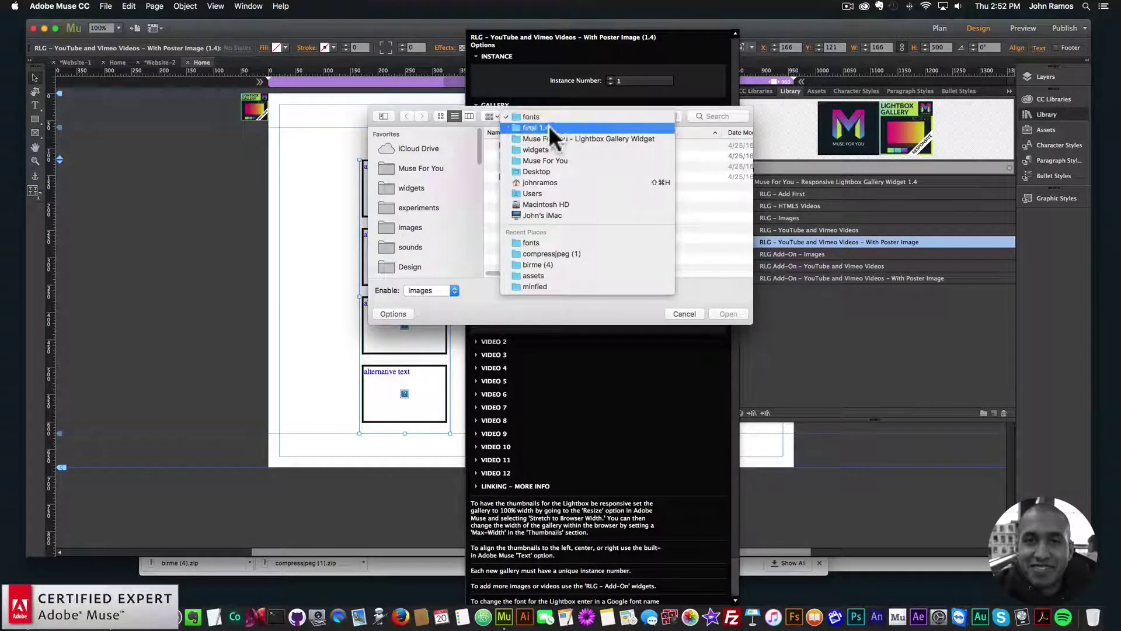
click(548, 127)
click(548, 114)
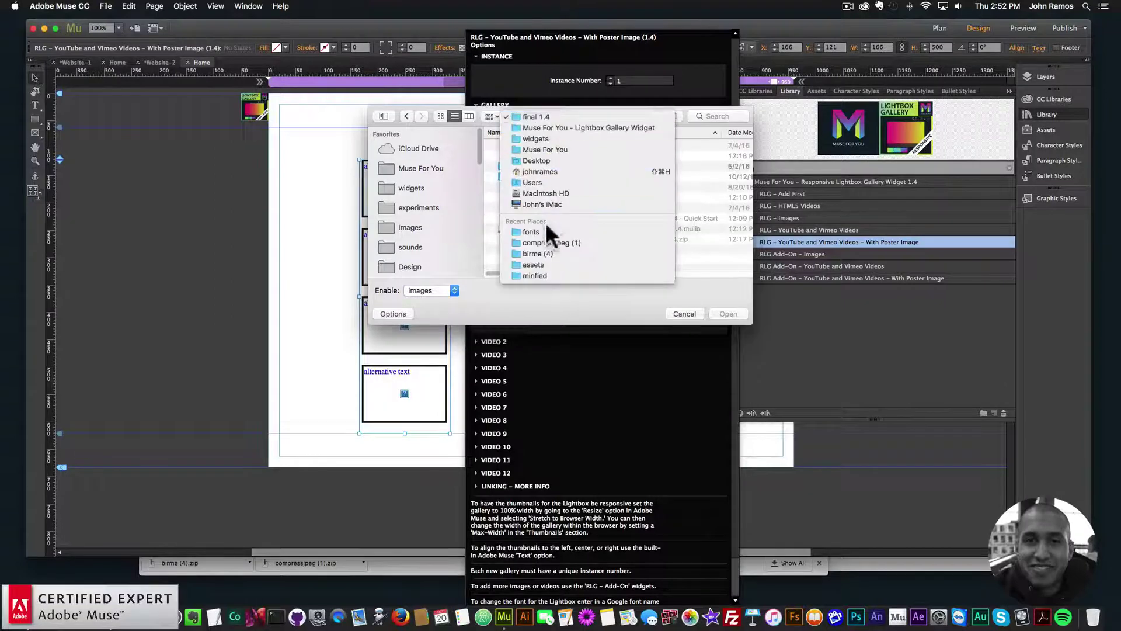
click(541, 242)
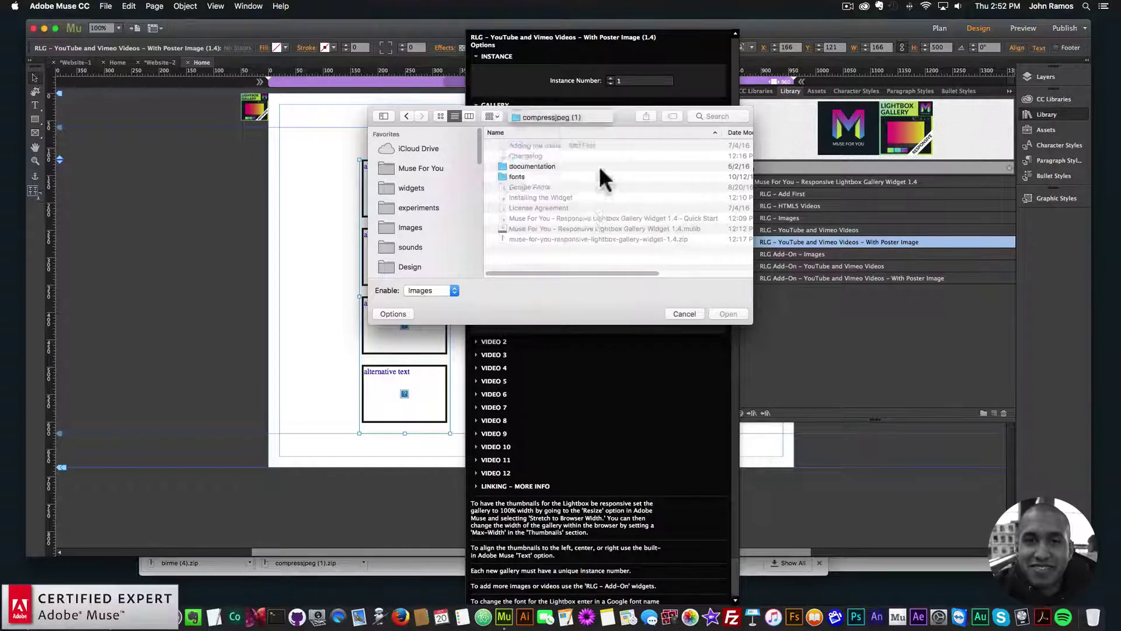
click(552, 115)
click(549, 128)
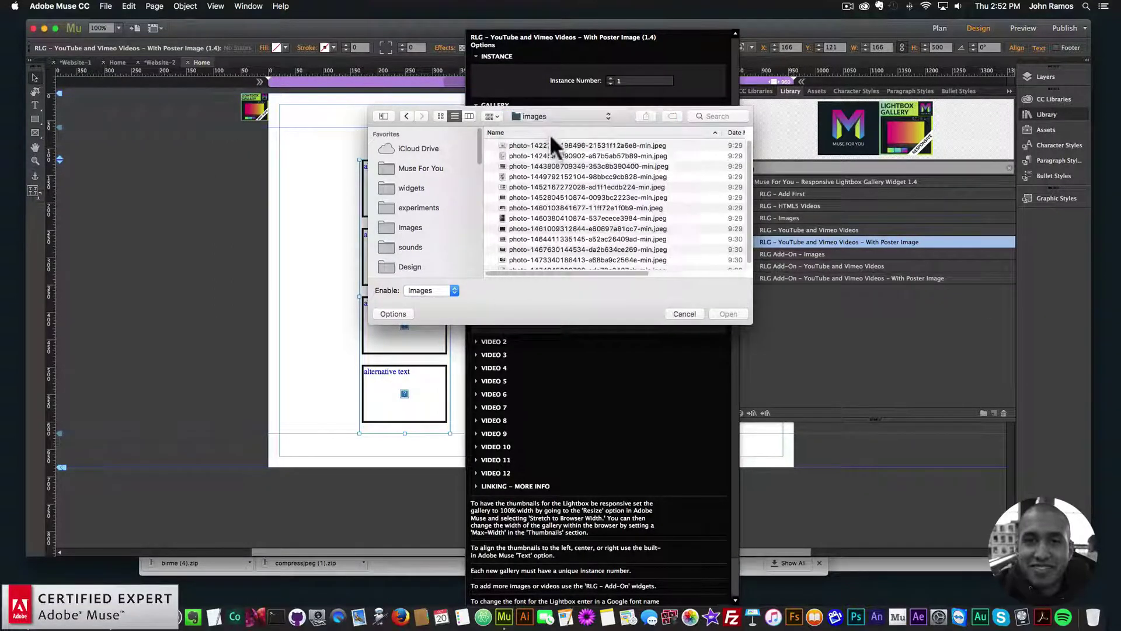
click(538, 115)
click(537, 124)
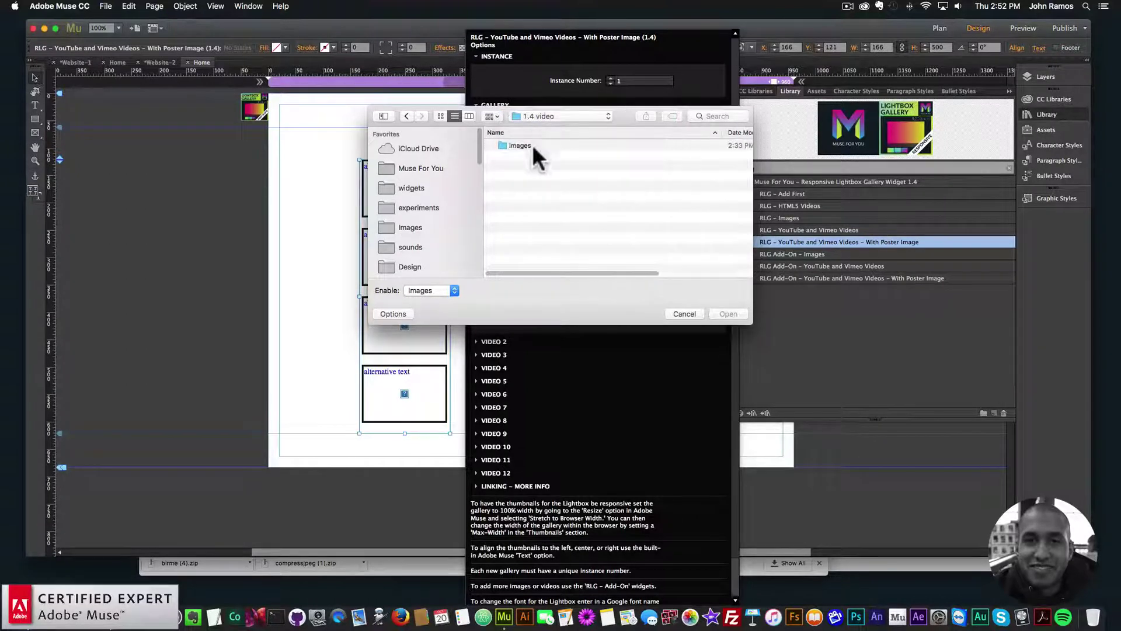
double_click(524, 145)
double_click(527, 263)
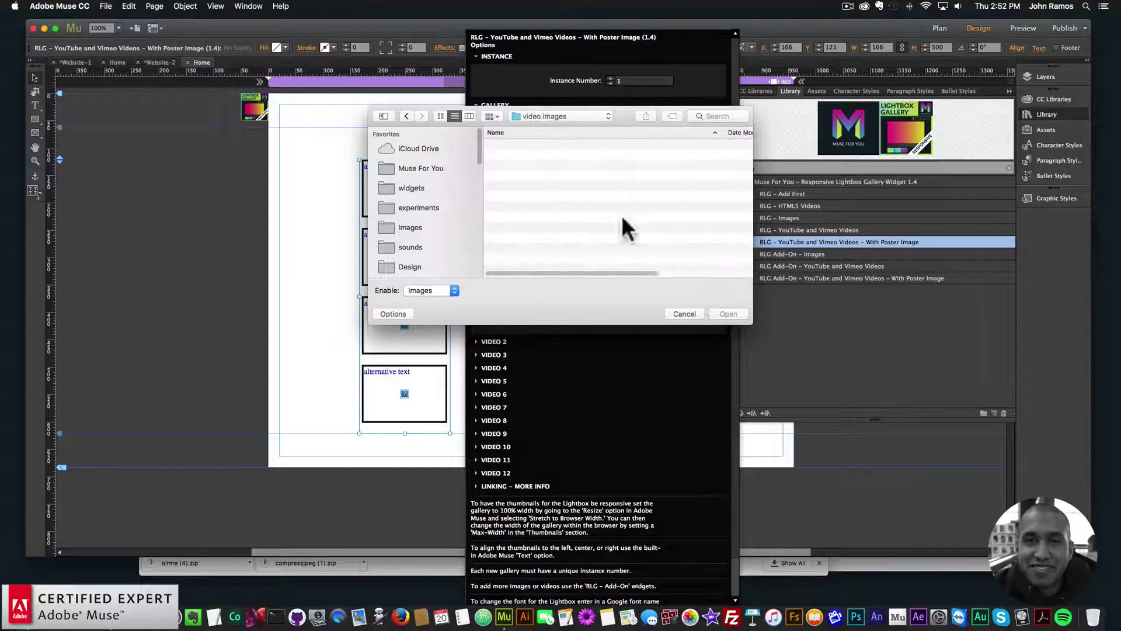
click(543, 155)
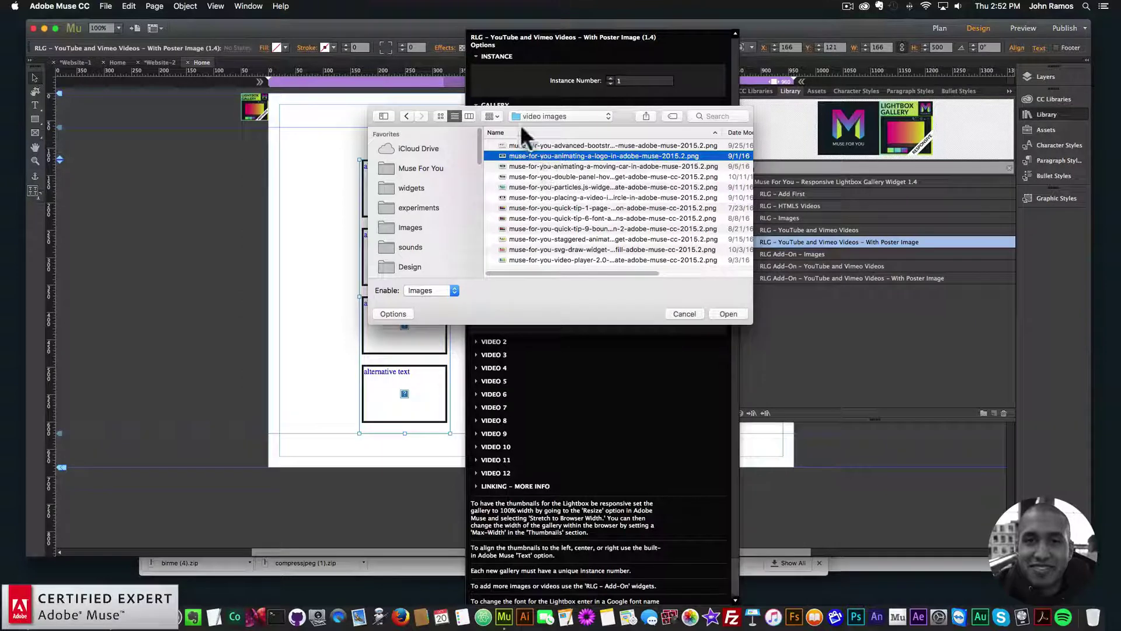
click(442, 116)
double_click(514, 142)
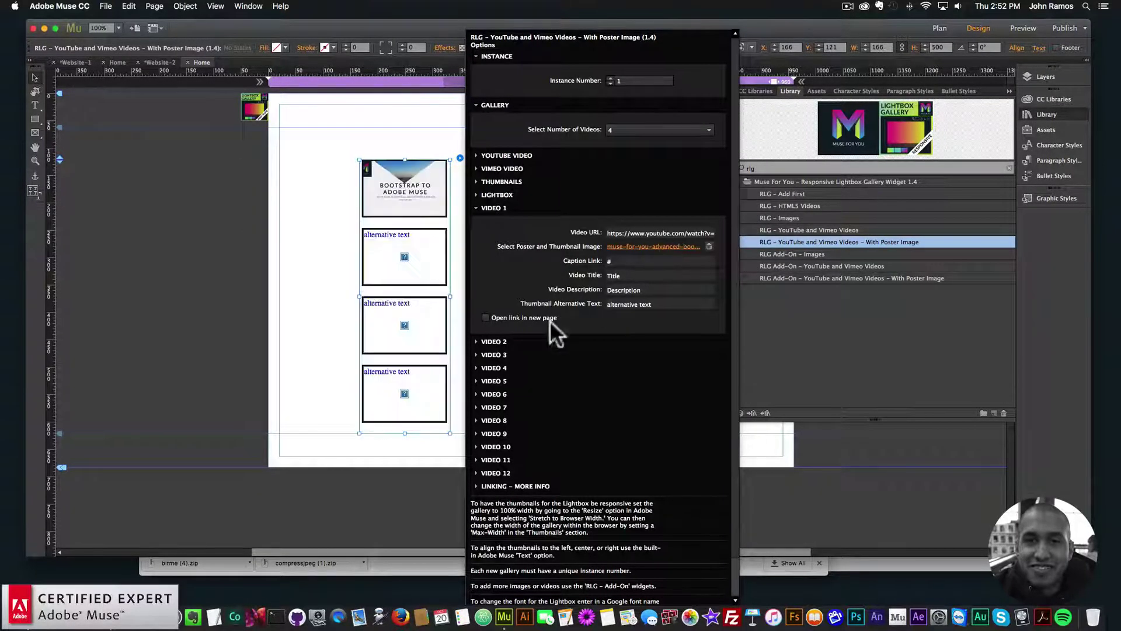
Step: Set Video 2's poster and thumbnail to the muse-for-you-quick-tip-1 PNG and deselect the gallery
click(505, 342)
click(618, 380)
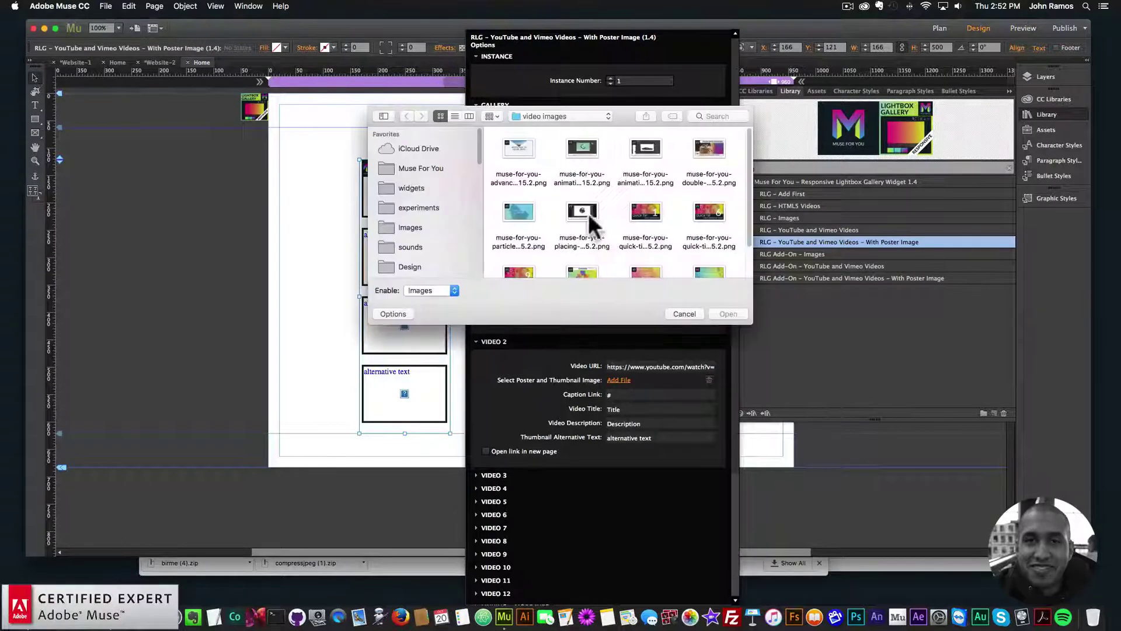
double_click(633, 208)
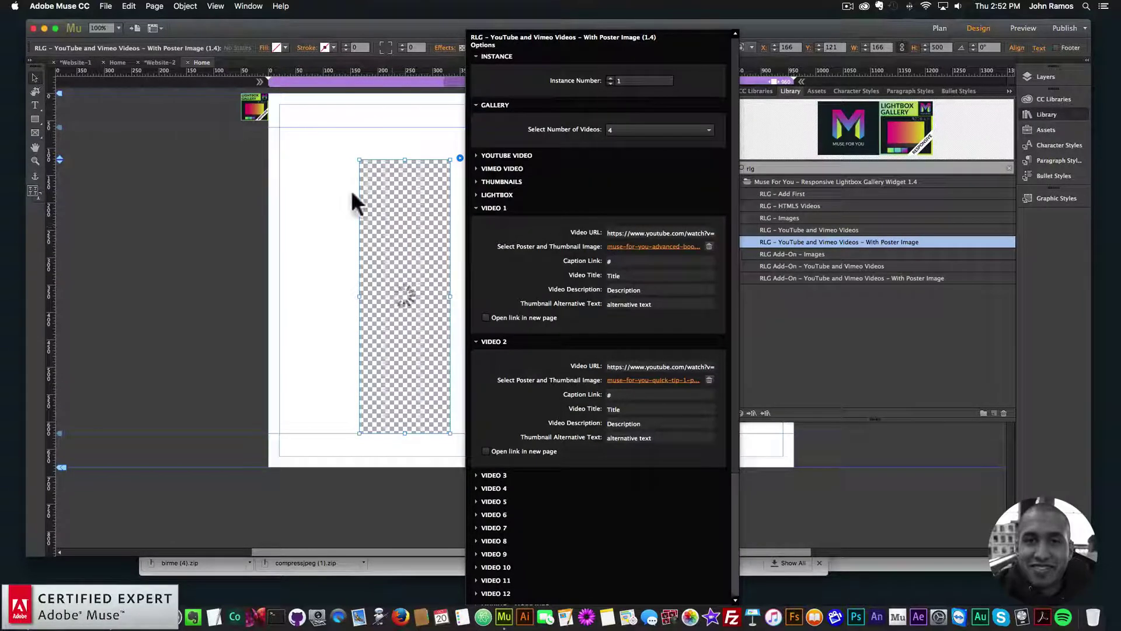
click(316, 204)
Step: Preview the page in the browser and go through all four videos in the lightbox, starting from the first thumbnail
click(106, 6)
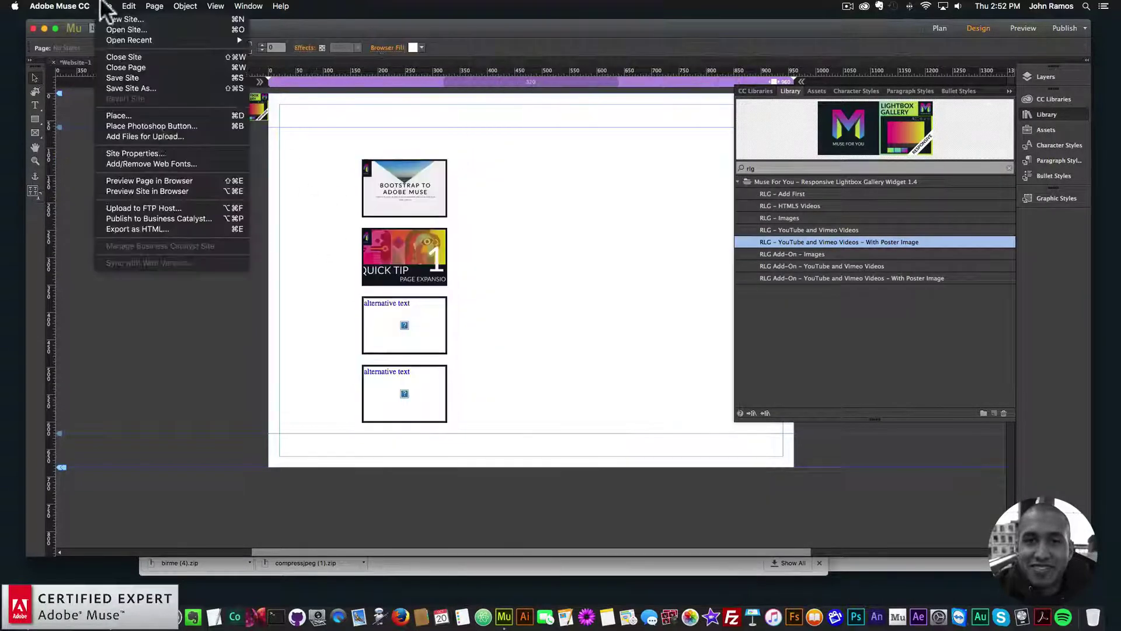
click(163, 180)
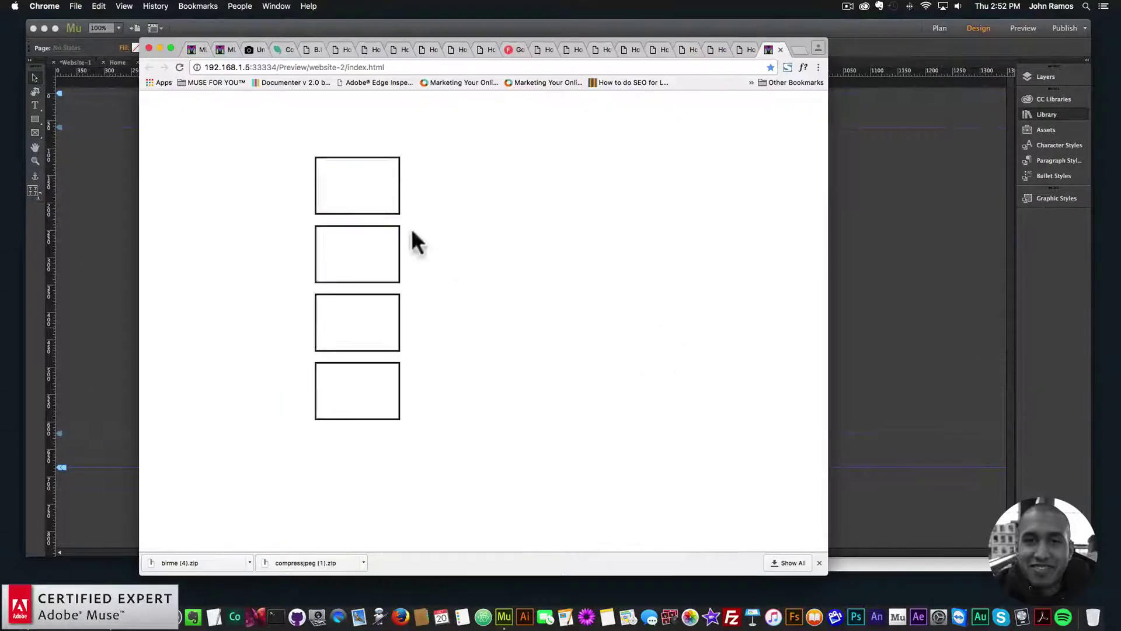
click(370, 205)
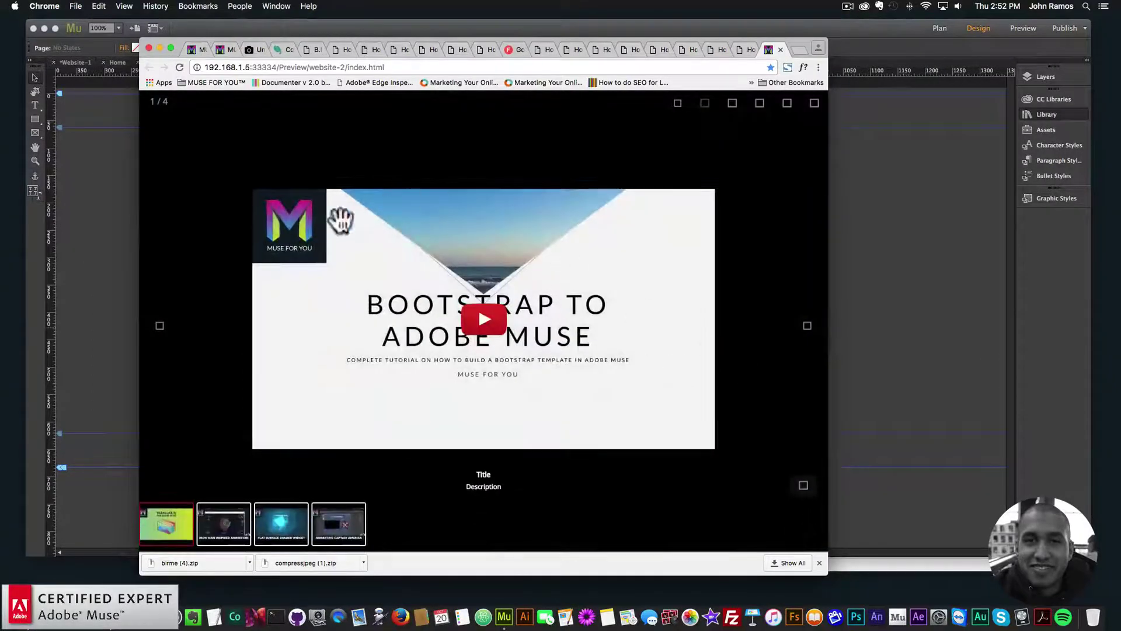
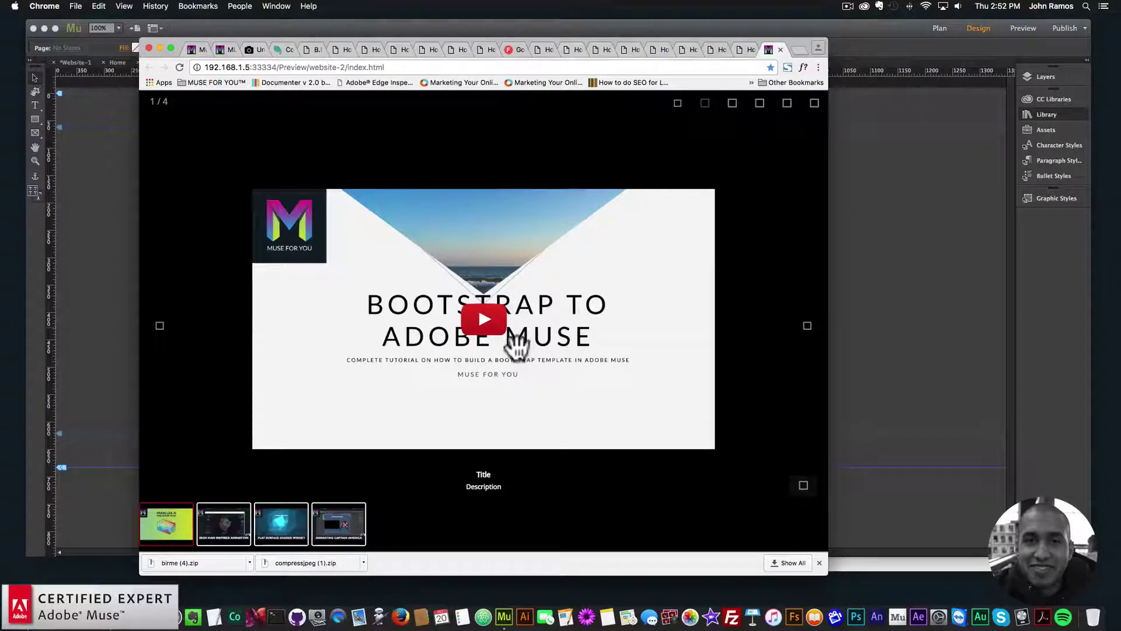
click(807, 327)
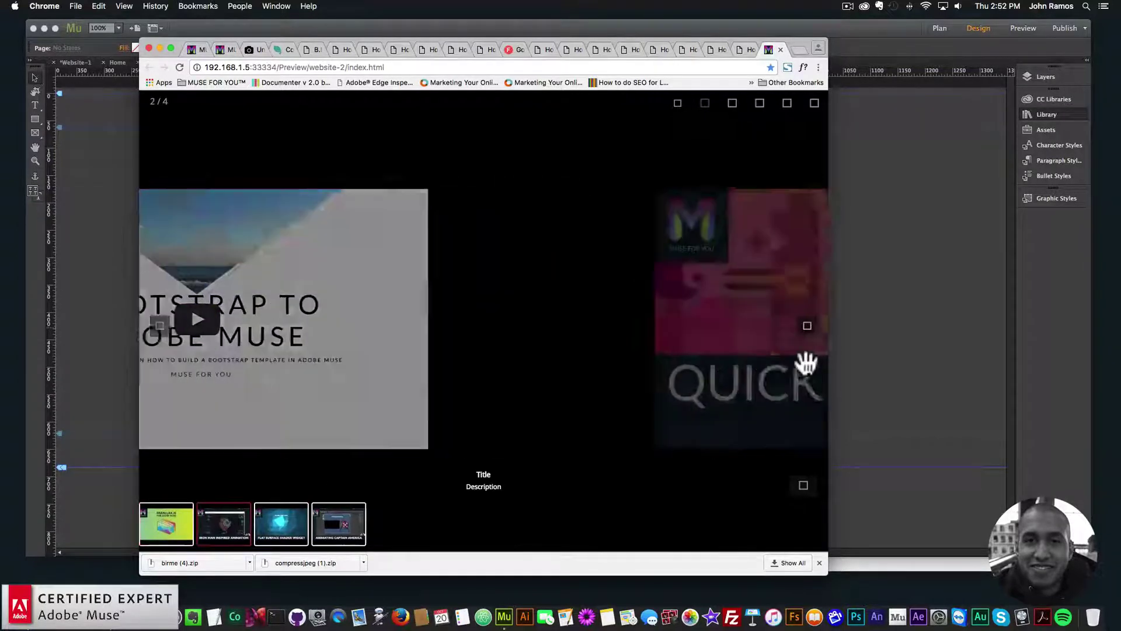
click(807, 327)
click(807, 327)
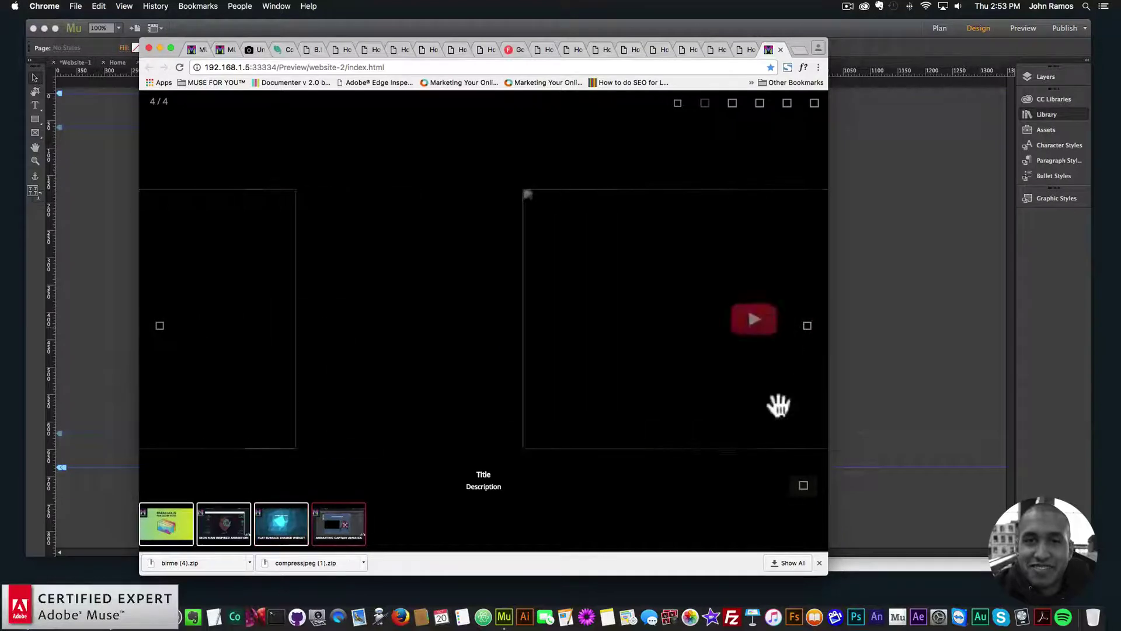
click(808, 328)
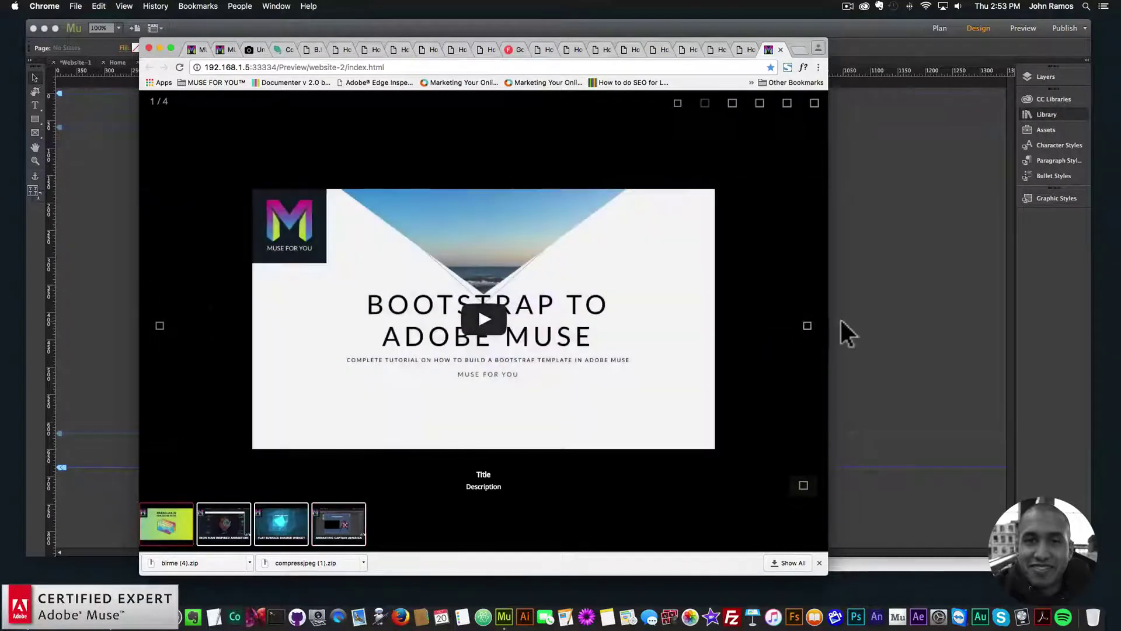
Step: Return to Adobe Muse and review the library's add-on widgets and the gallery's Video 1 options
click(891, 303)
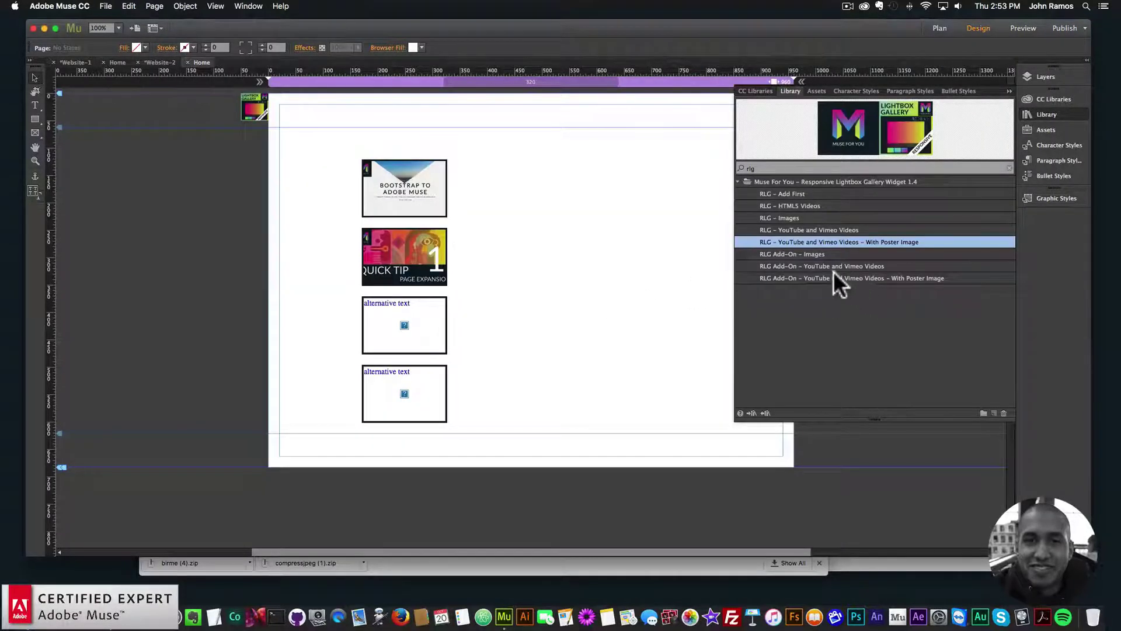
click(836, 264)
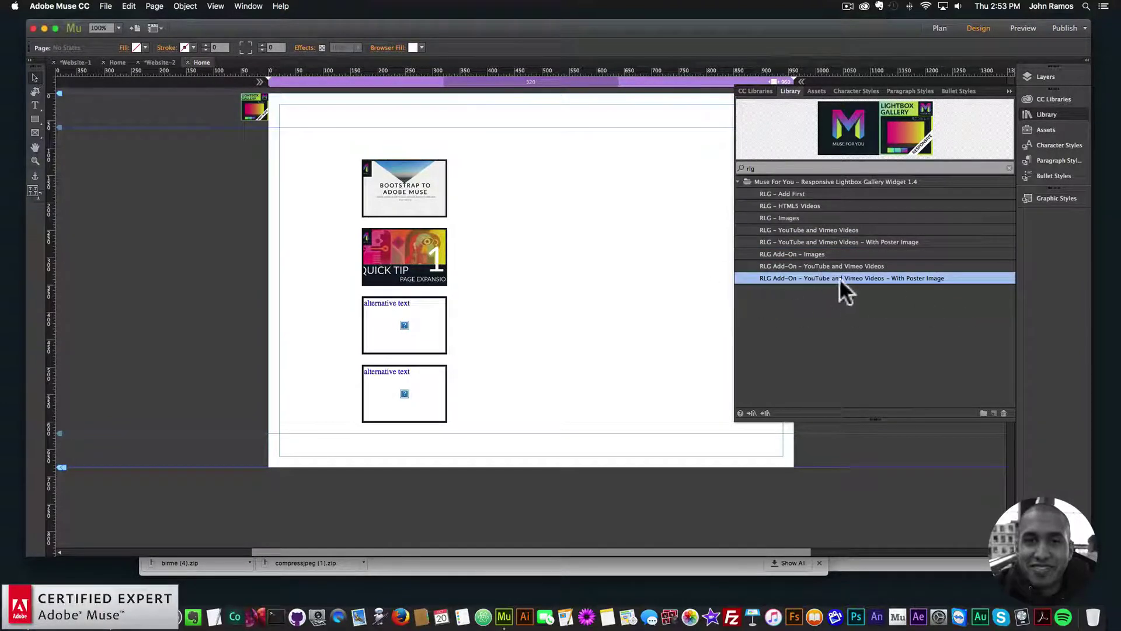
click(829, 260)
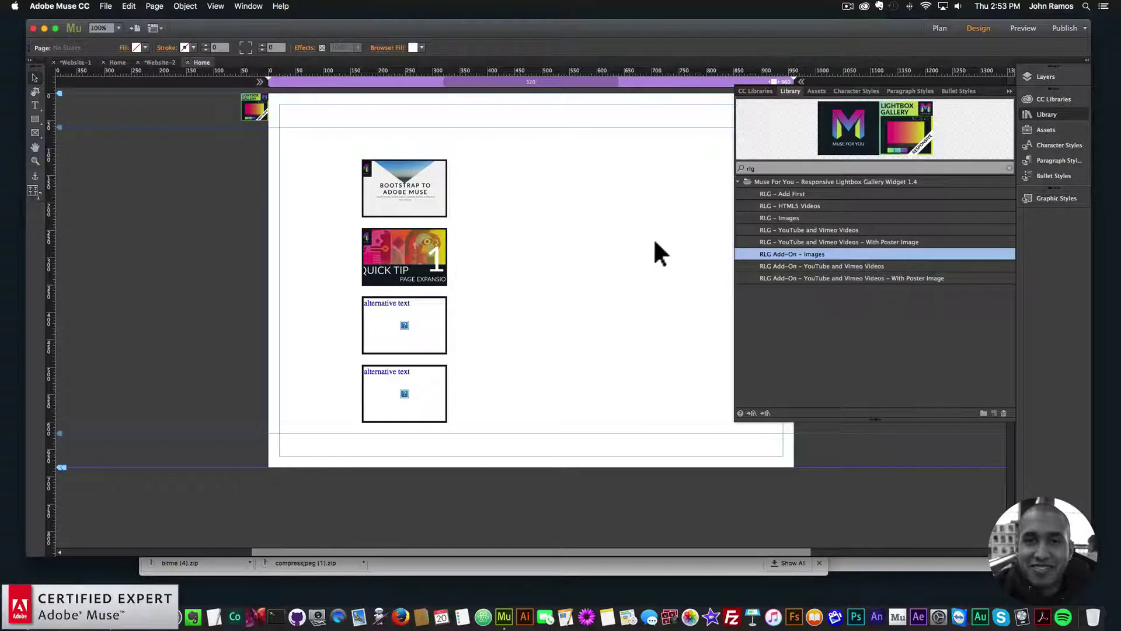
click(425, 171)
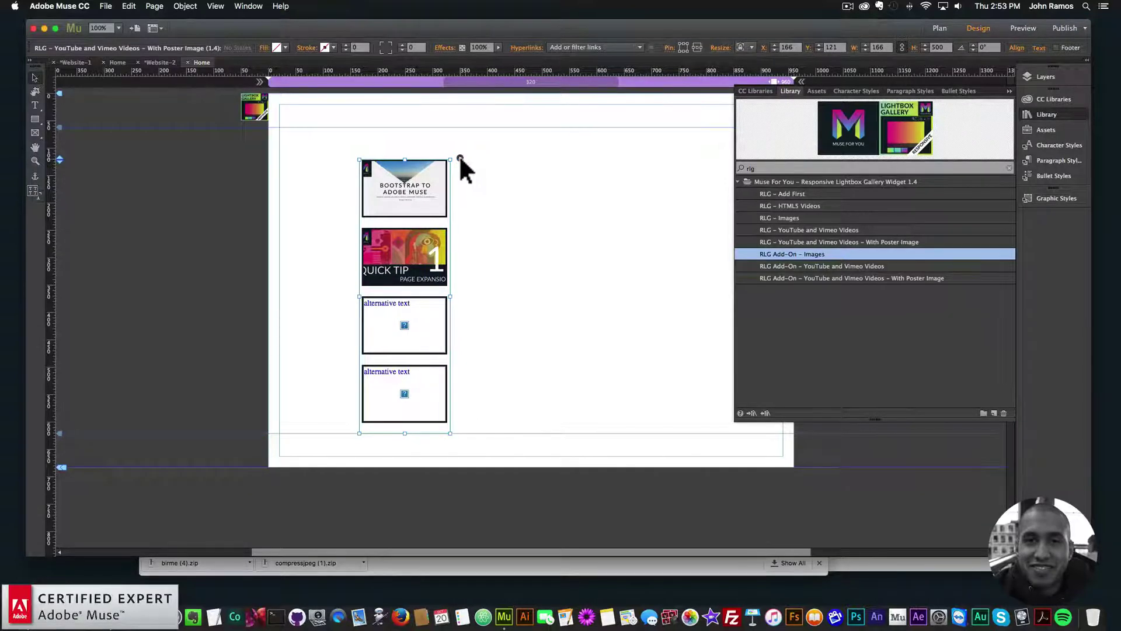
click(495, 208)
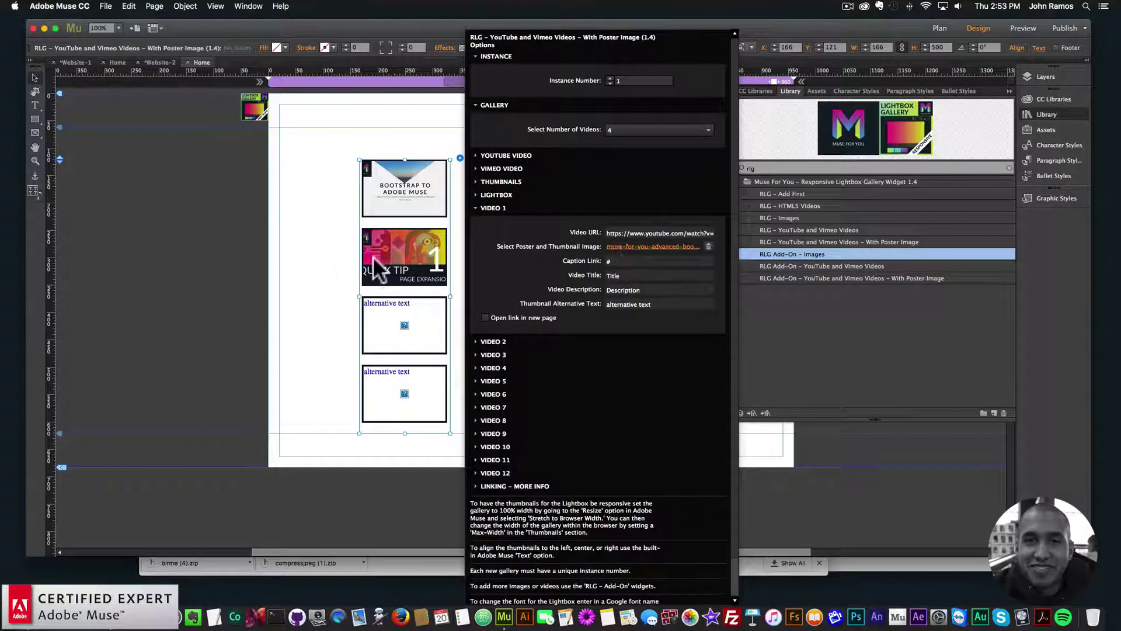
click(392, 261)
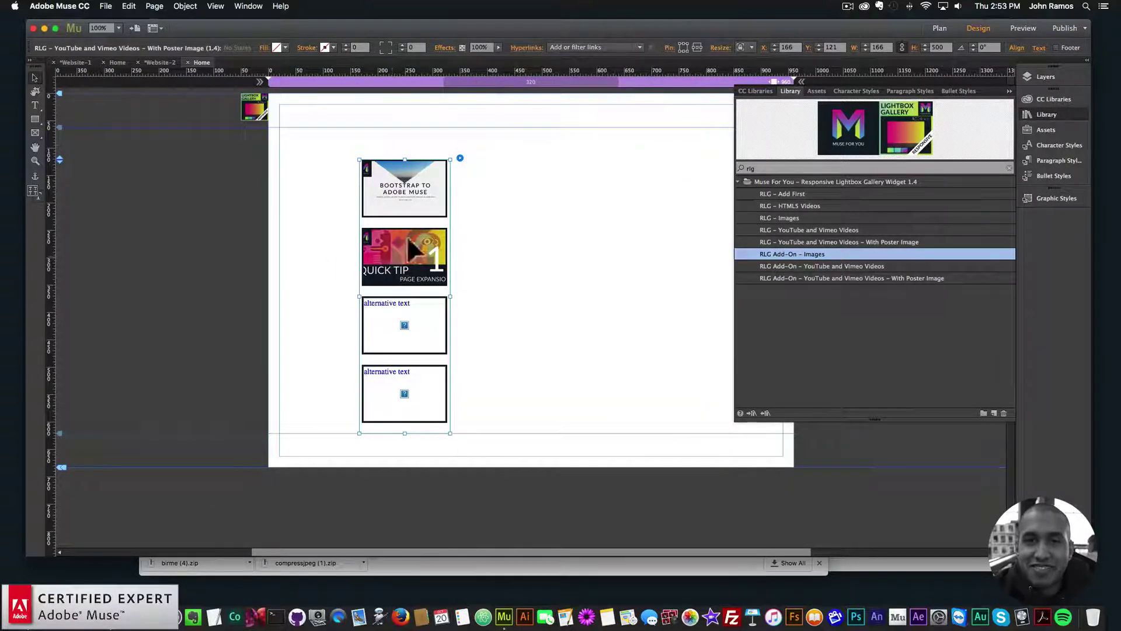
Step: Delete the poster-image video gallery from the page
click(816, 266)
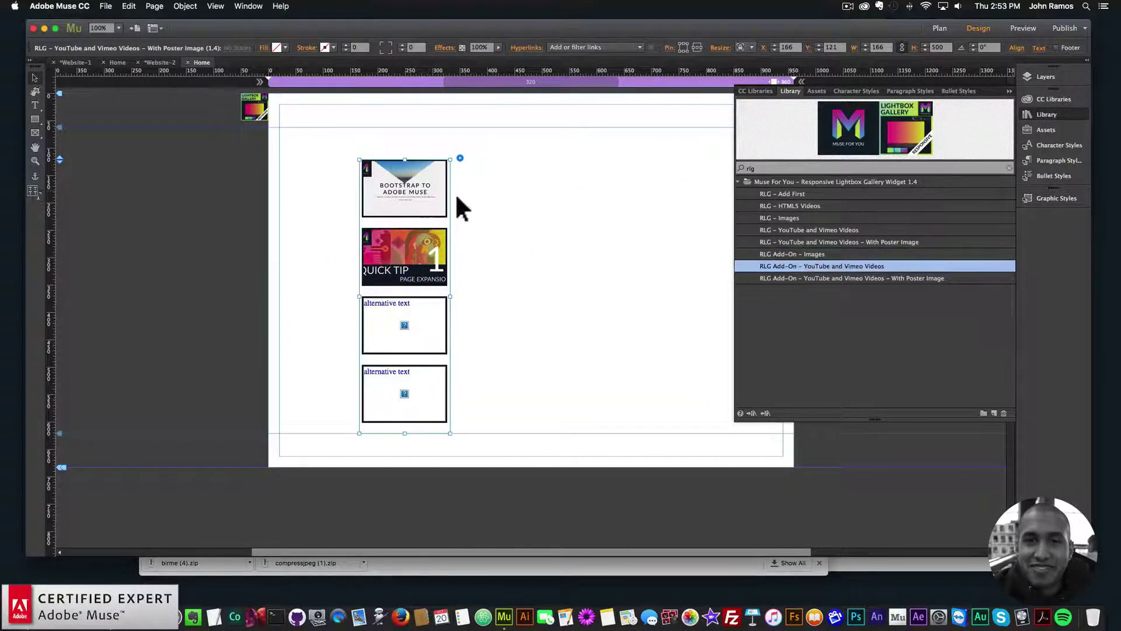
key(BackSpace)
drag(832, 266, 368, 159)
click(386, 176)
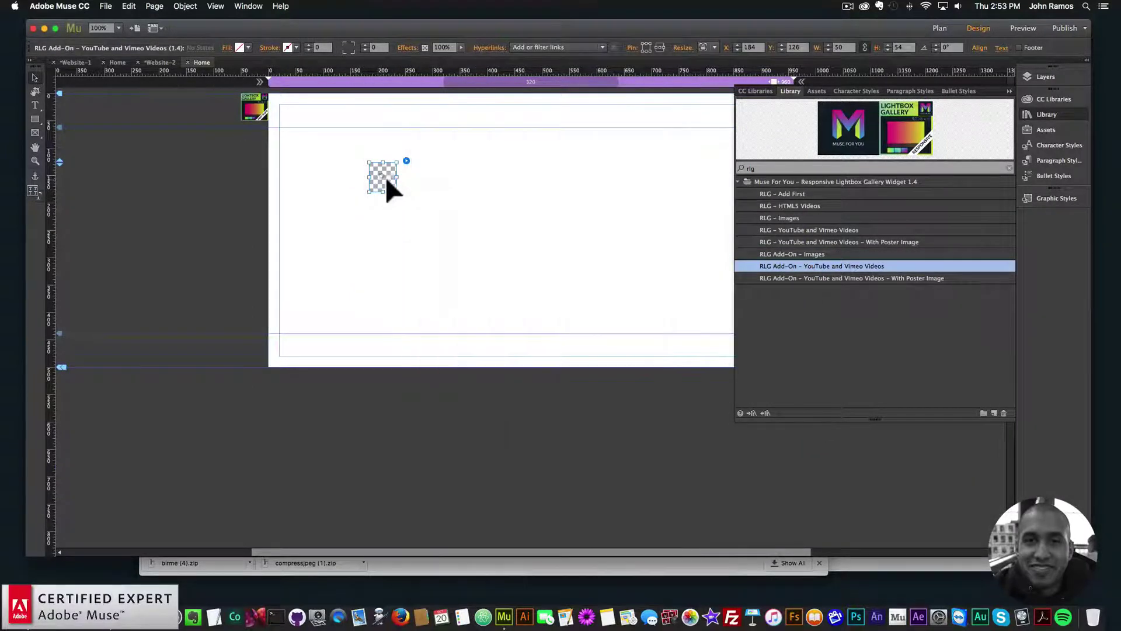
key(BackSpace)
Step: Place the RLG – YouTube and Vimeo Videos gallery on the page and open its first video in a browser preview
drag(822, 230, 394, 149)
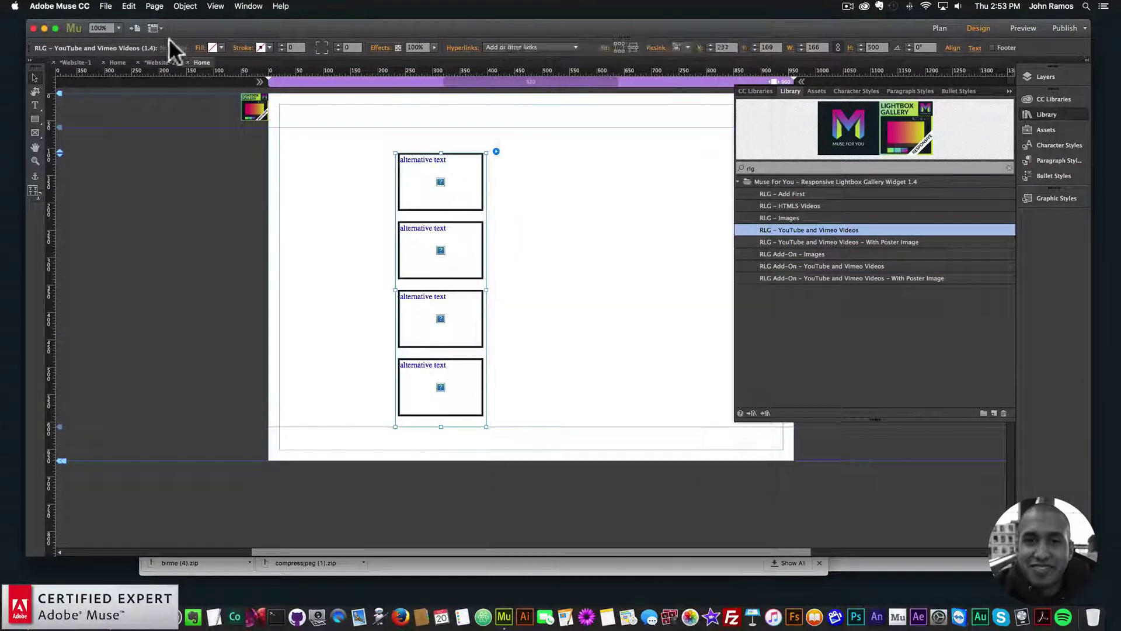
click(106, 5)
click(142, 181)
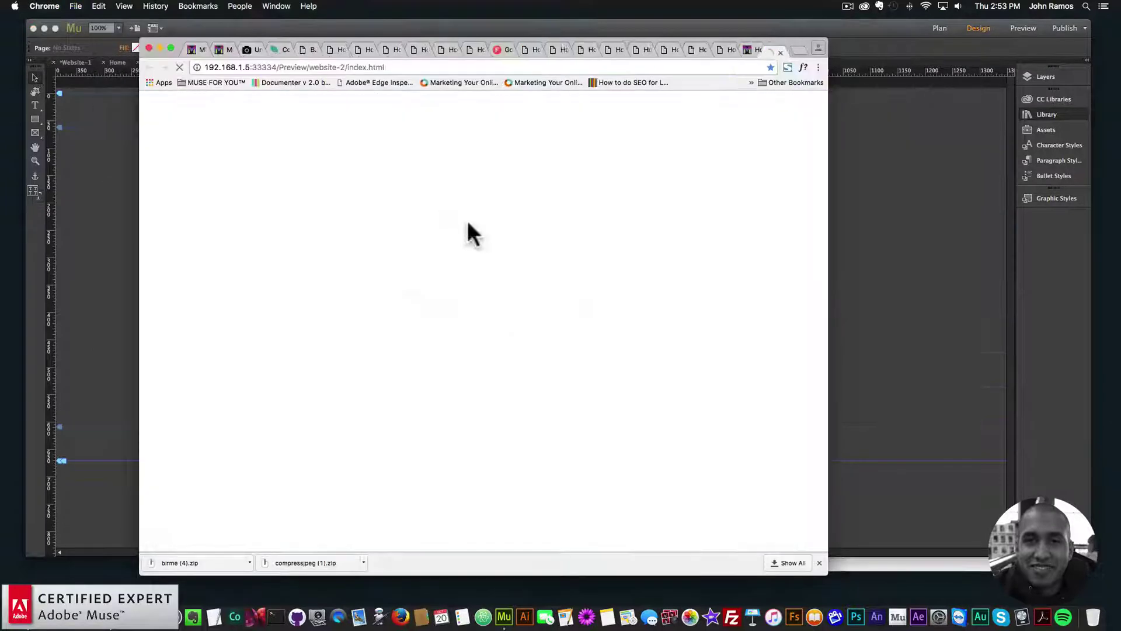
click(382, 176)
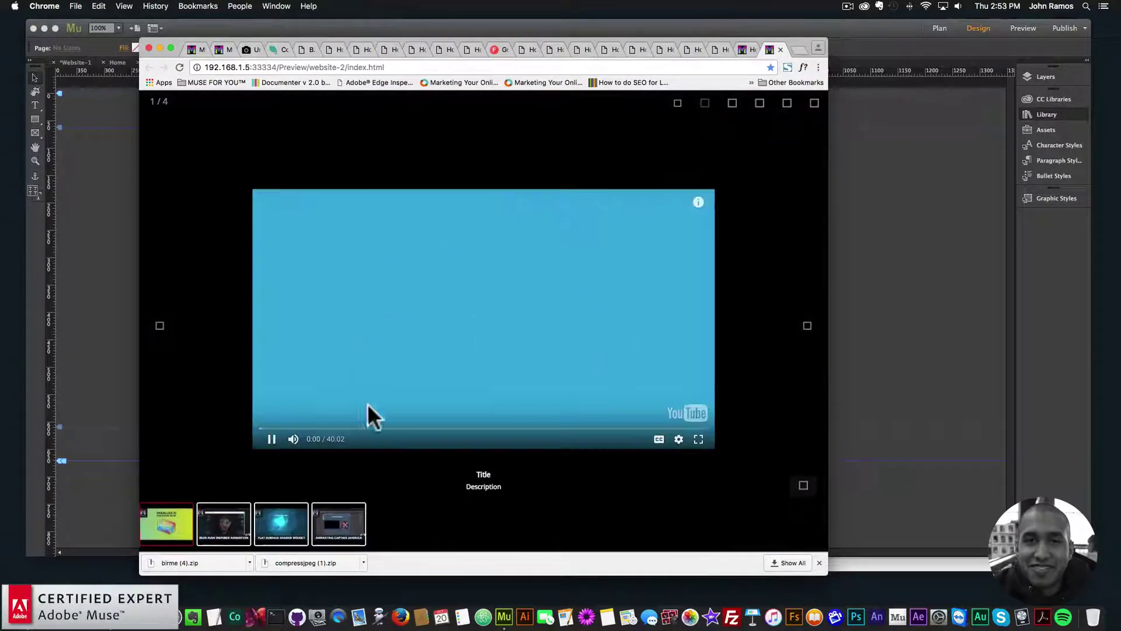
Step: Browse the lightbox videos by thumbnail from the second to the fourth, and go back through them to the first
click(233, 514)
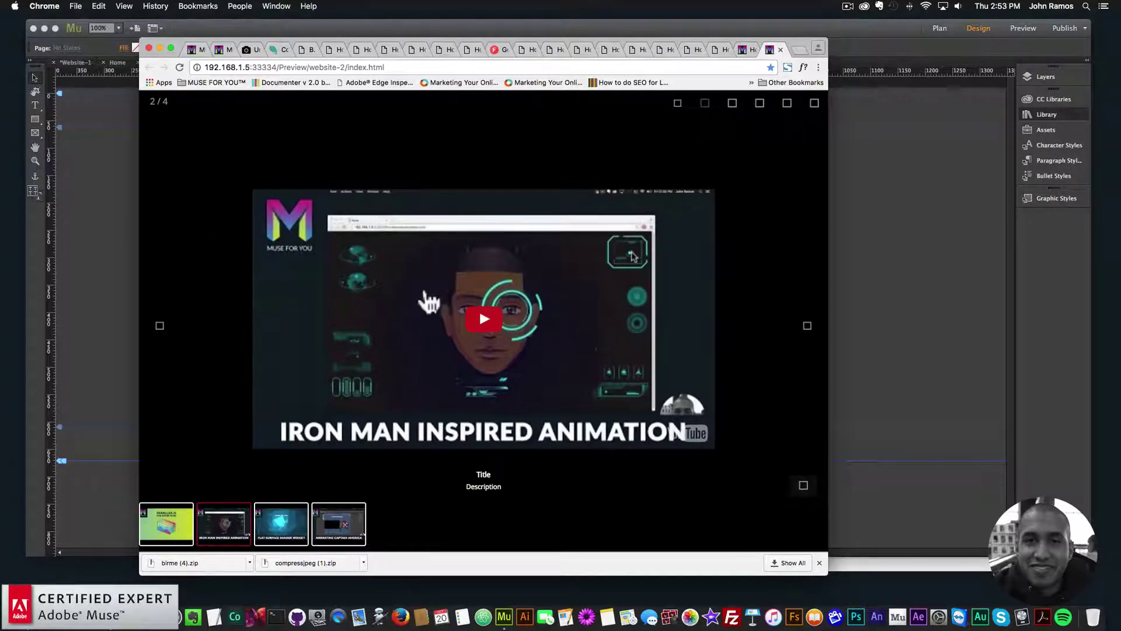
click(292, 523)
click(328, 529)
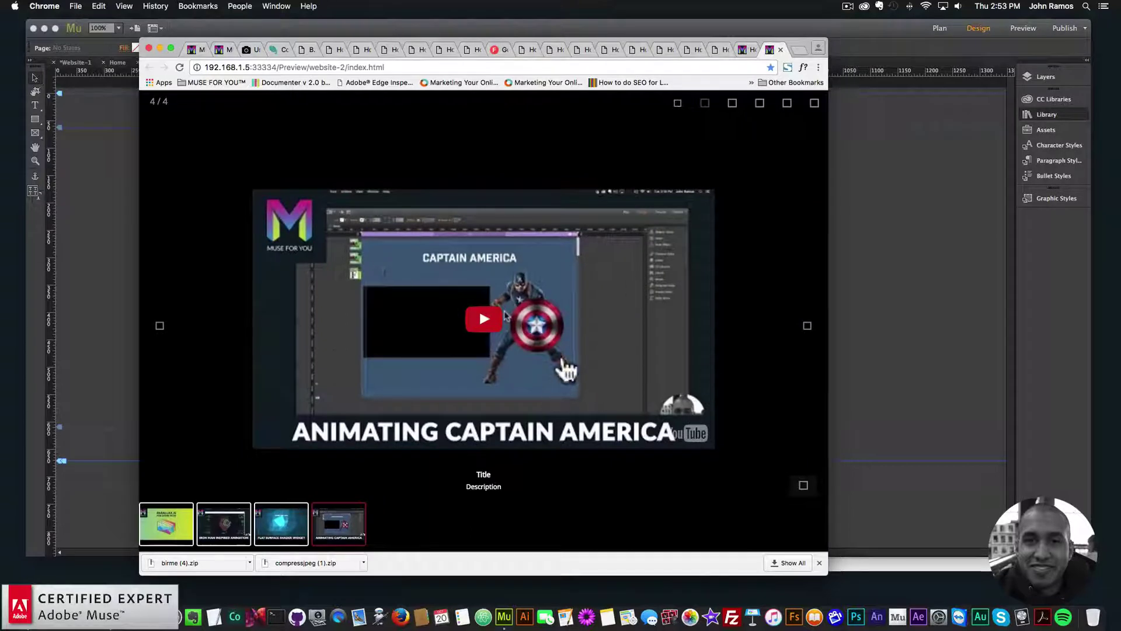
click(294, 532)
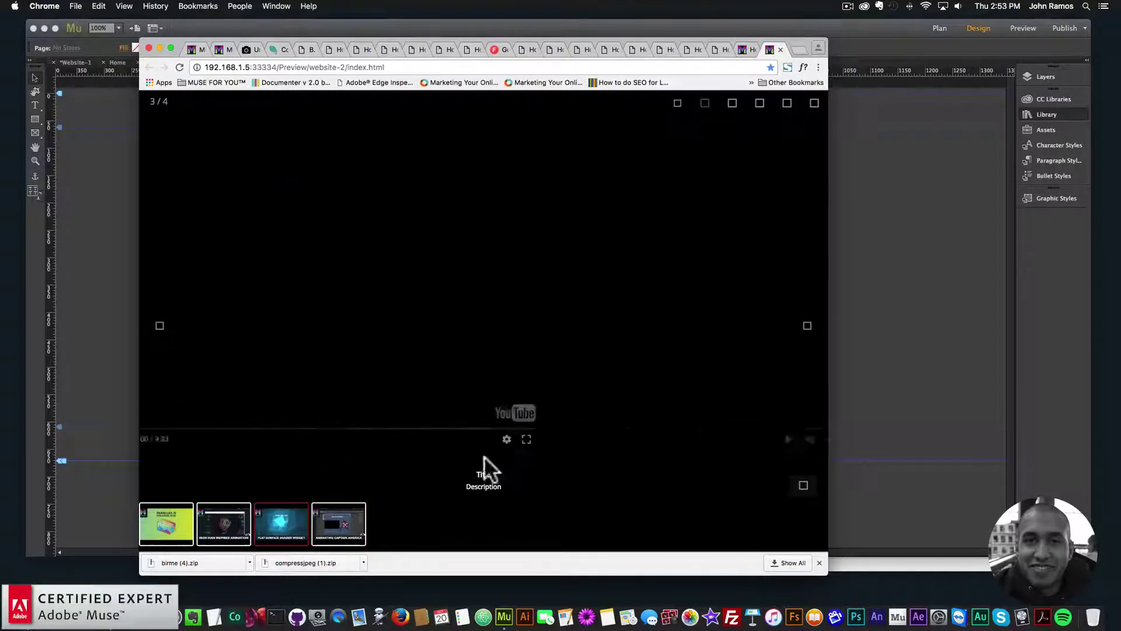
click(232, 528)
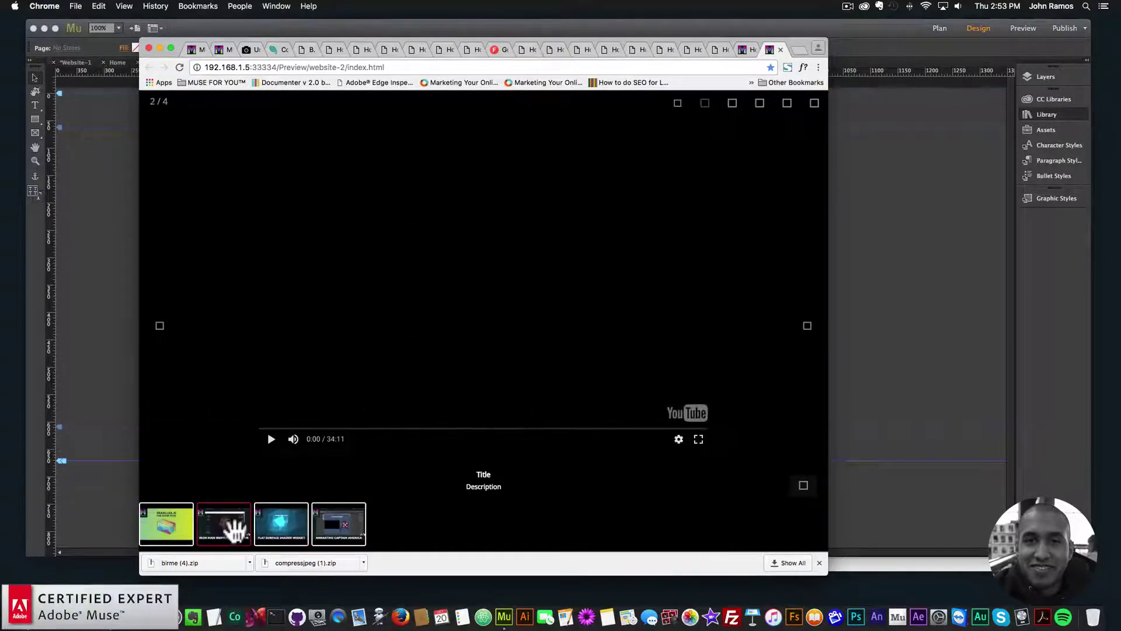
click(182, 527)
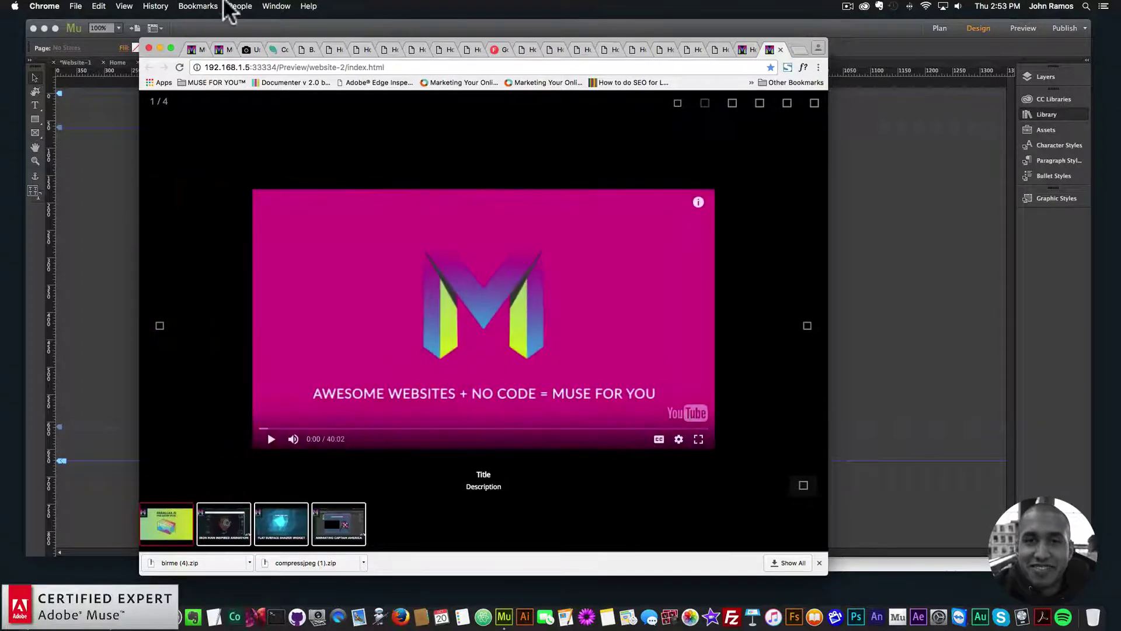
Step: Return to Adobe Muse and replace the YouTube and Vimeo gallery on the page with the RLG – HTML5 Videos widget
click(919, 183)
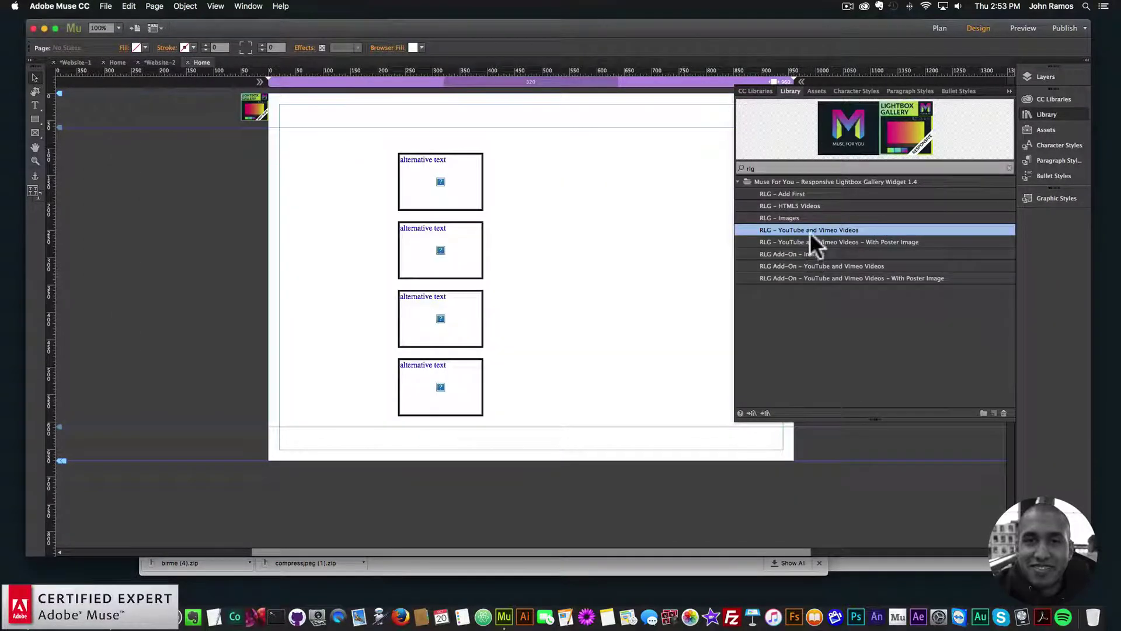
click(798, 216)
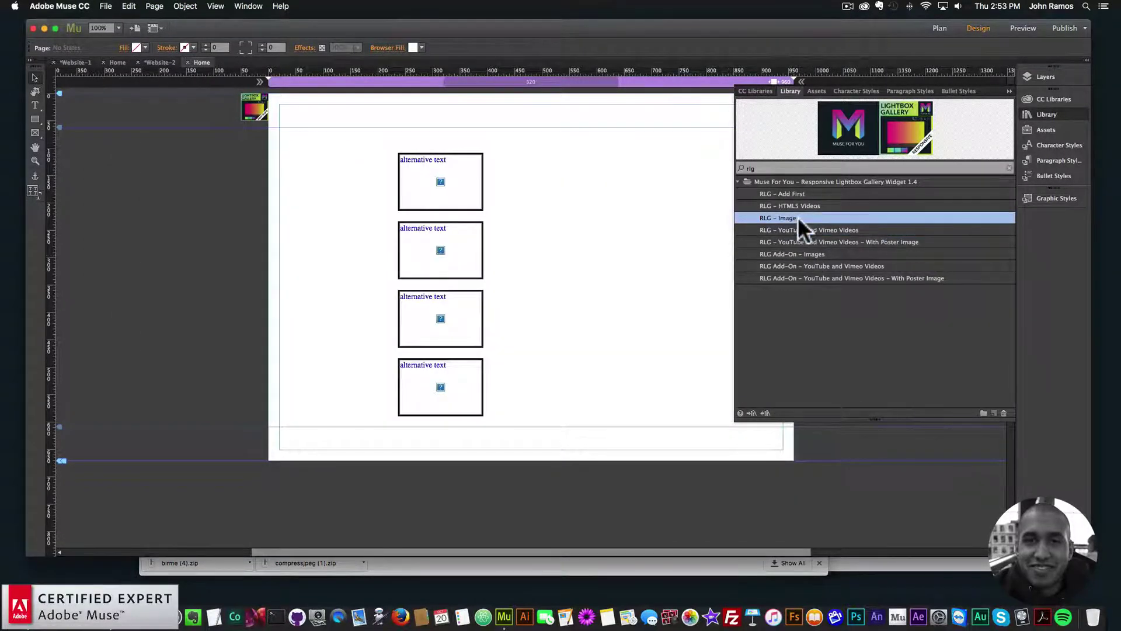
click(792, 204)
click(454, 181)
key(BackSpace)
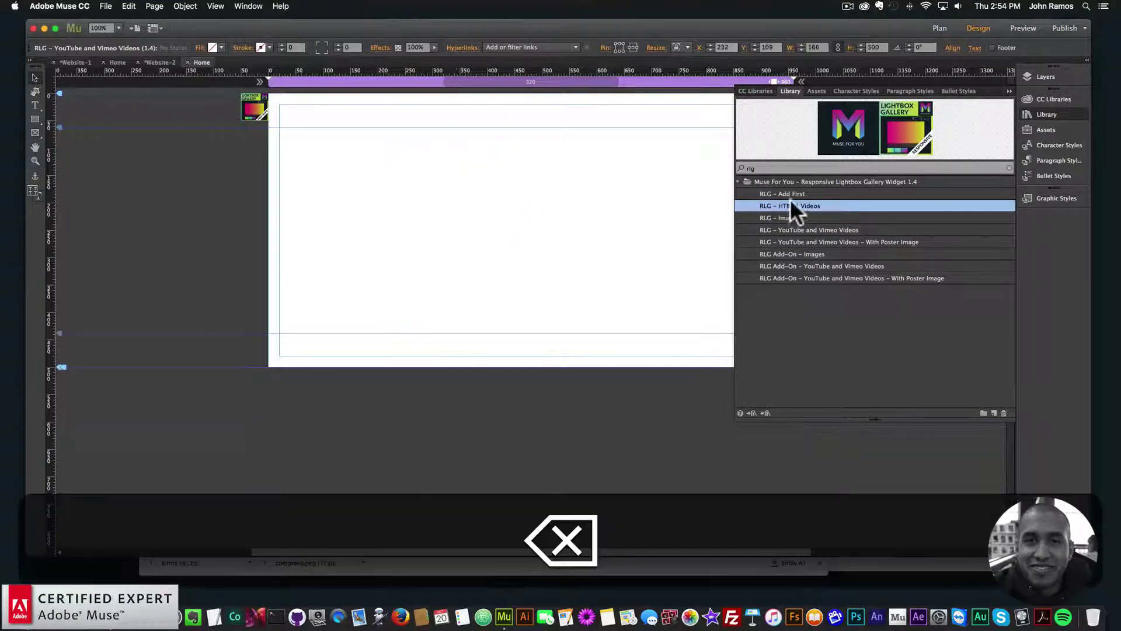
key(super+z)
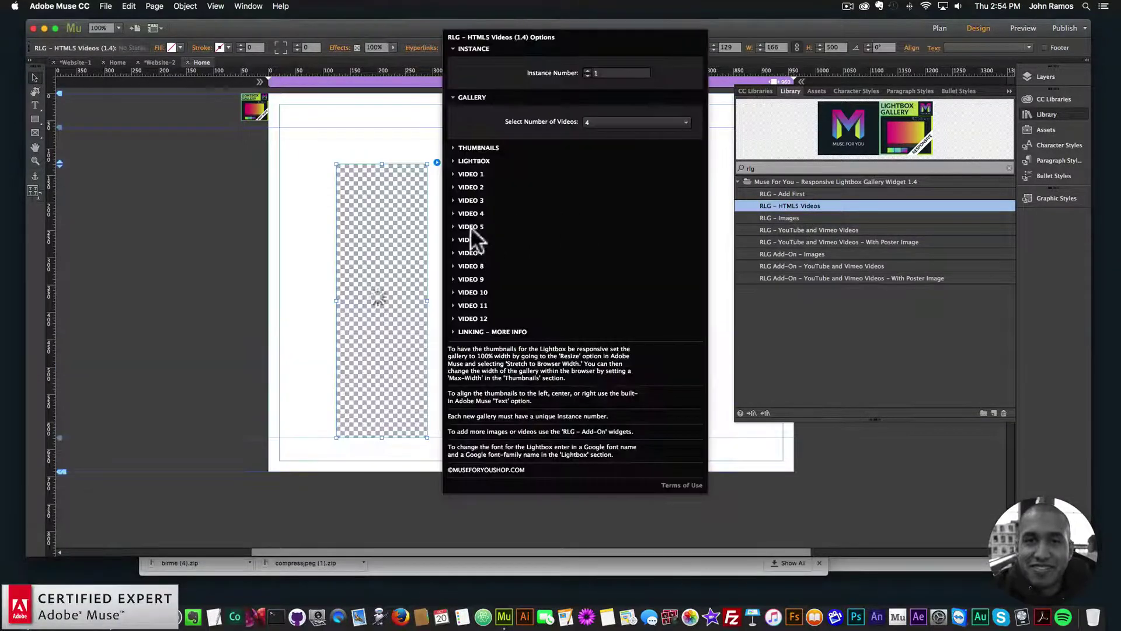
Step: Assign lighthouse.mp4 as the HTML5 gallery's Video 1 and poster-image.png as its poster and thumbnail image
click(479, 174)
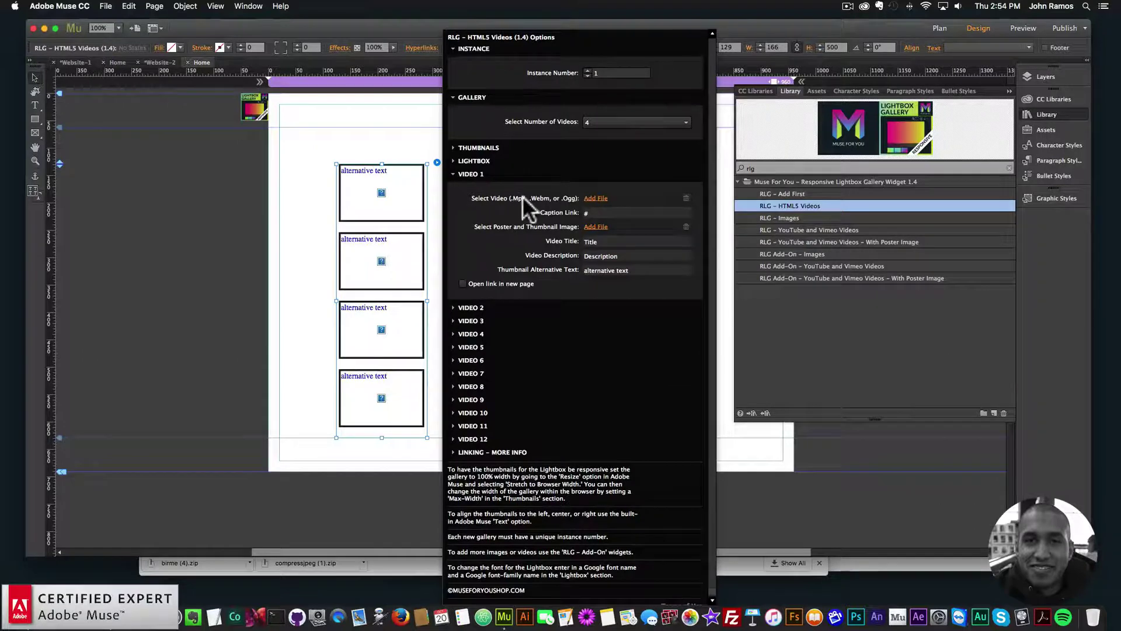
click(596, 198)
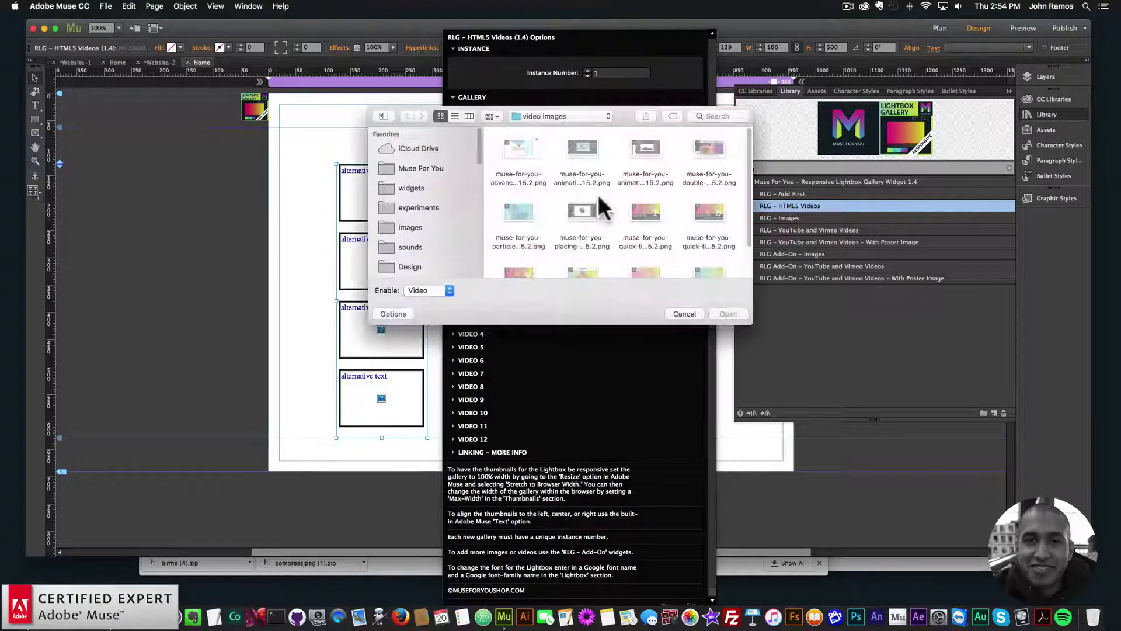
click(541, 116)
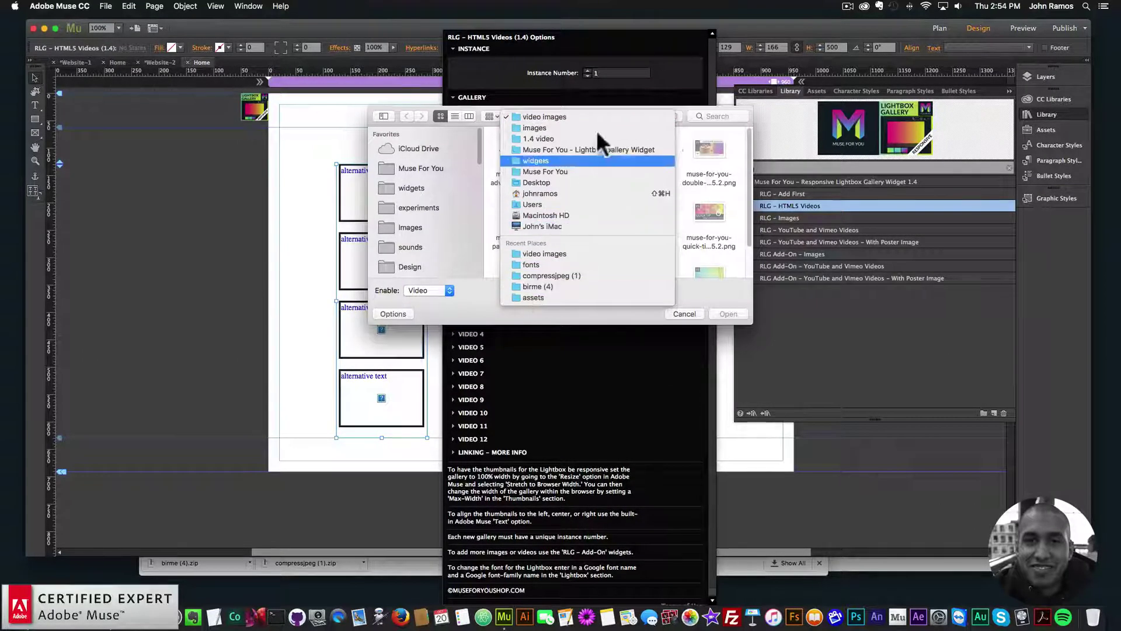
click(703, 143)
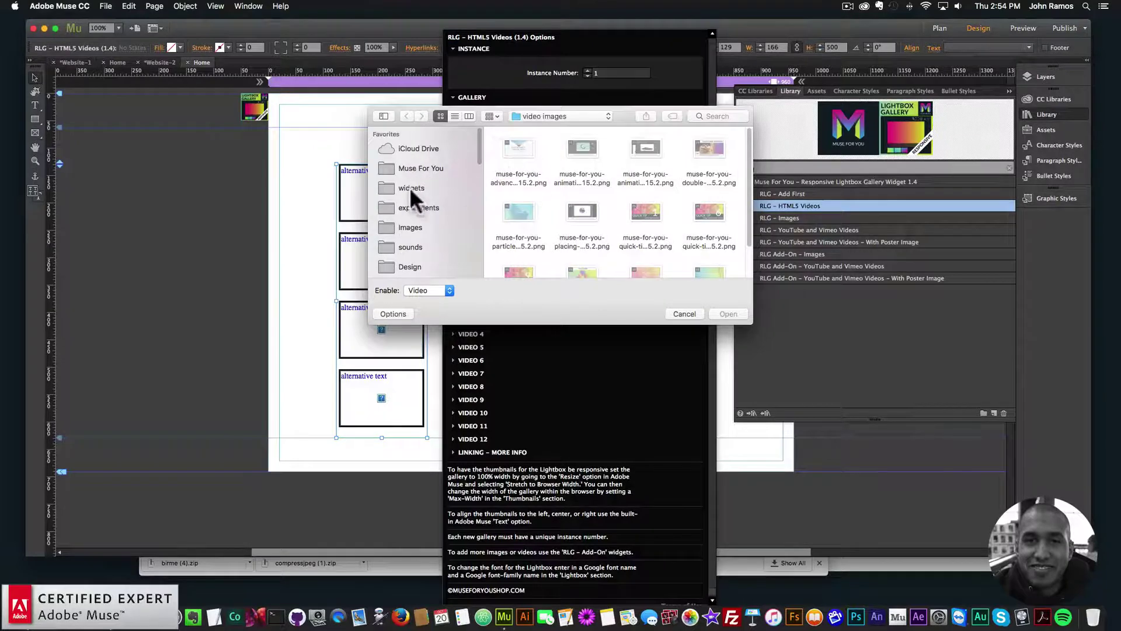
double_click(519, 154)
double_click(534, 171)
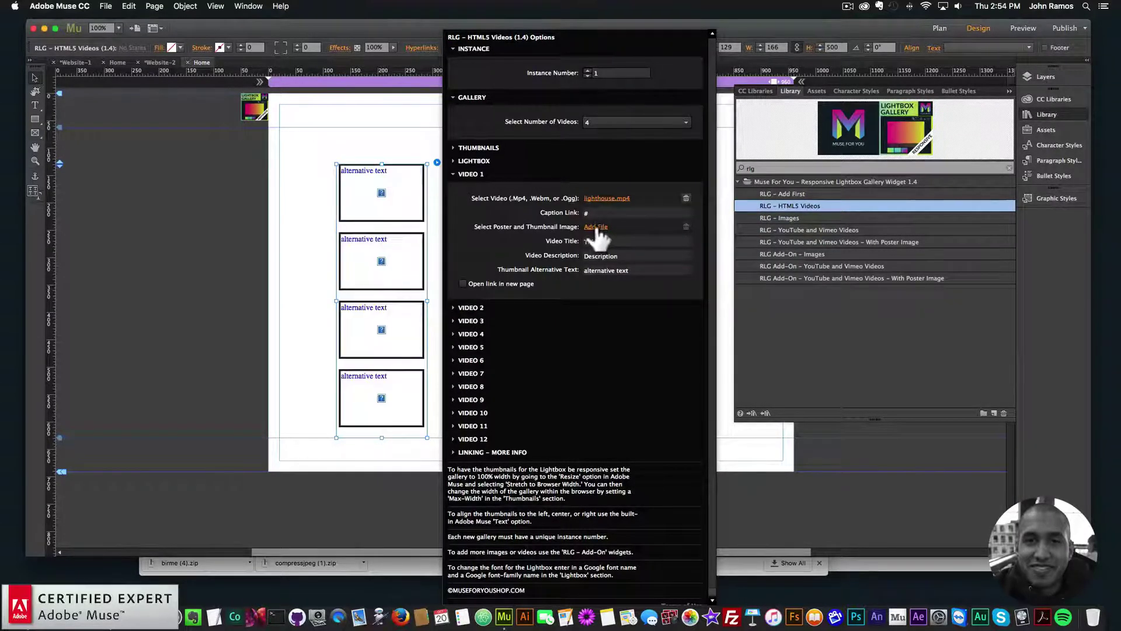
click(596, 228)
double_click(531, 144)
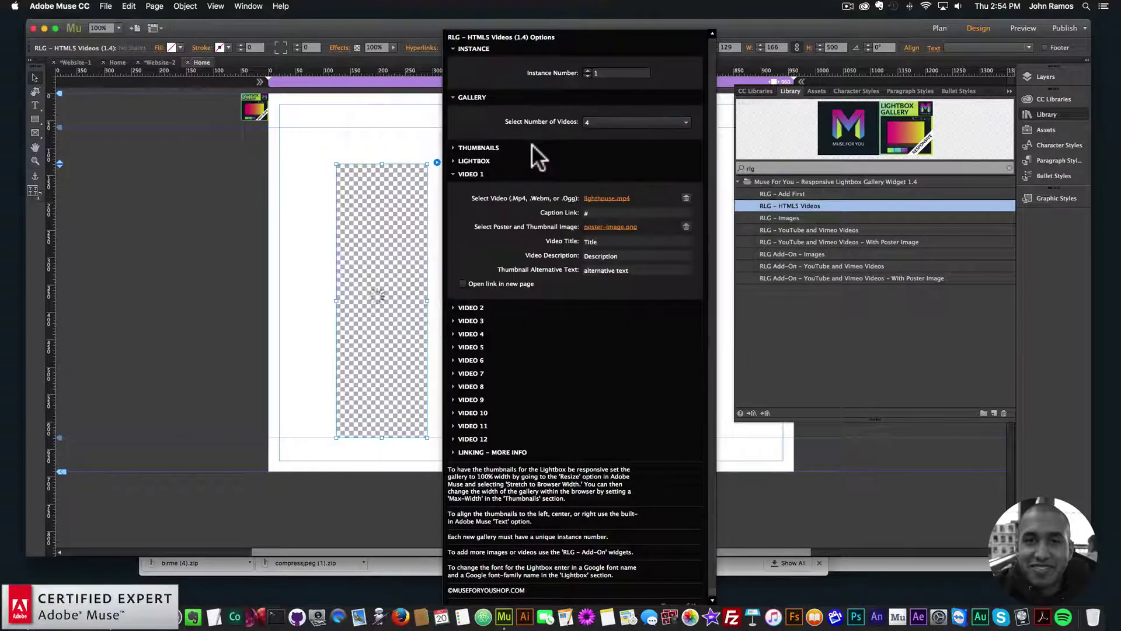
Step: Preview the page in the browser, play the first HTML5 video in the lightbox, and close the lightbox
click(310, 239)
click(105, 6)
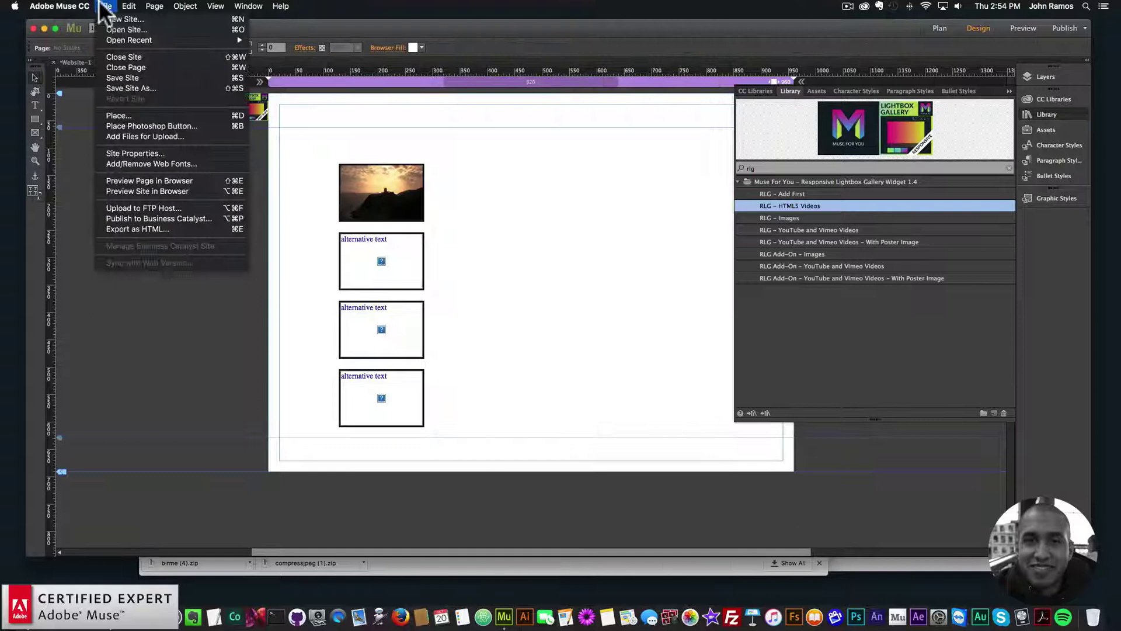
click(148, 179)
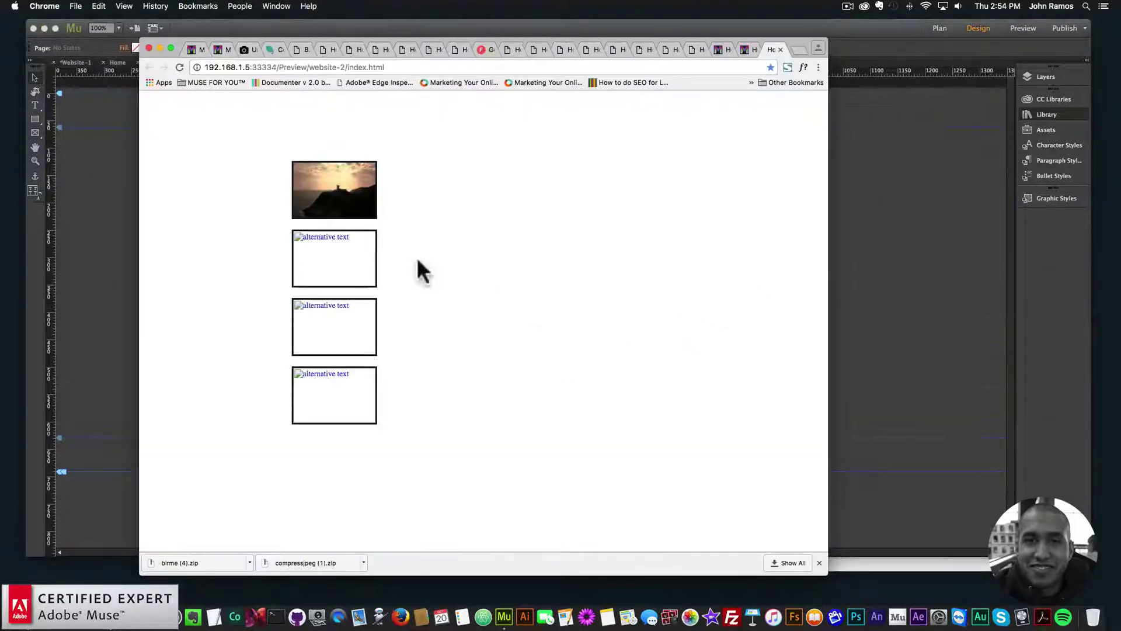
click(327, 213)
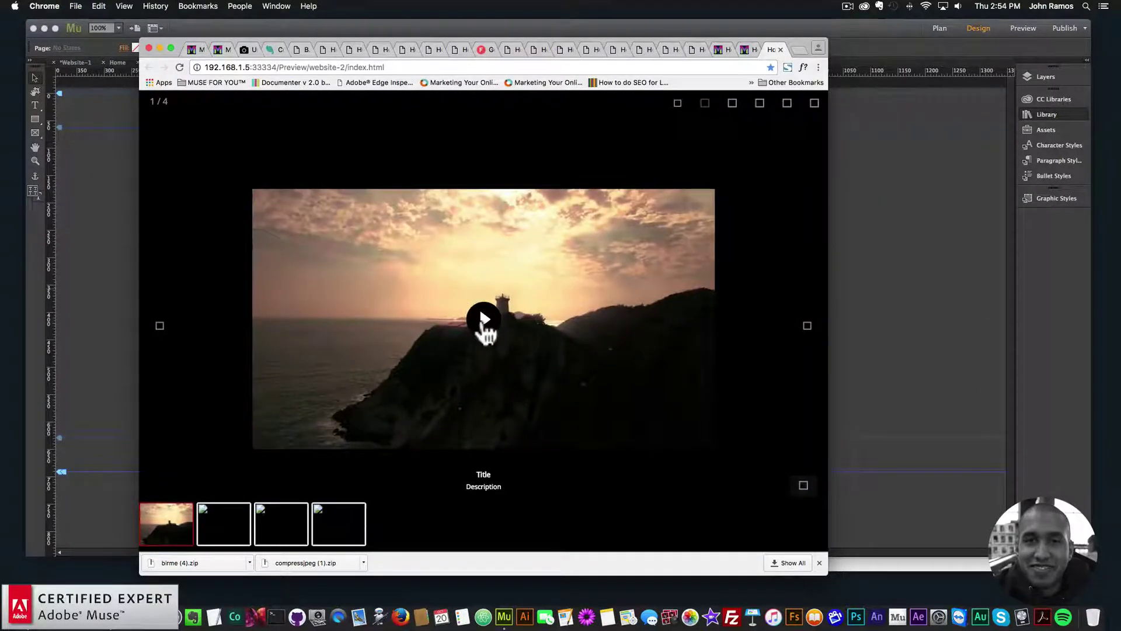
click(482, 324)
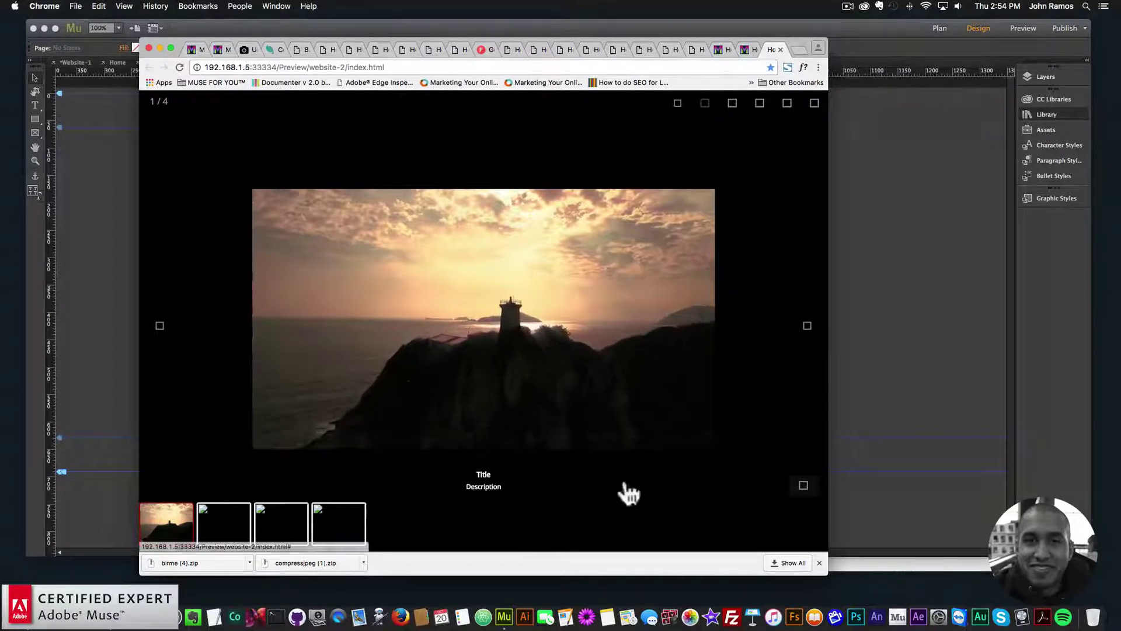
mouse_move(525, 408)
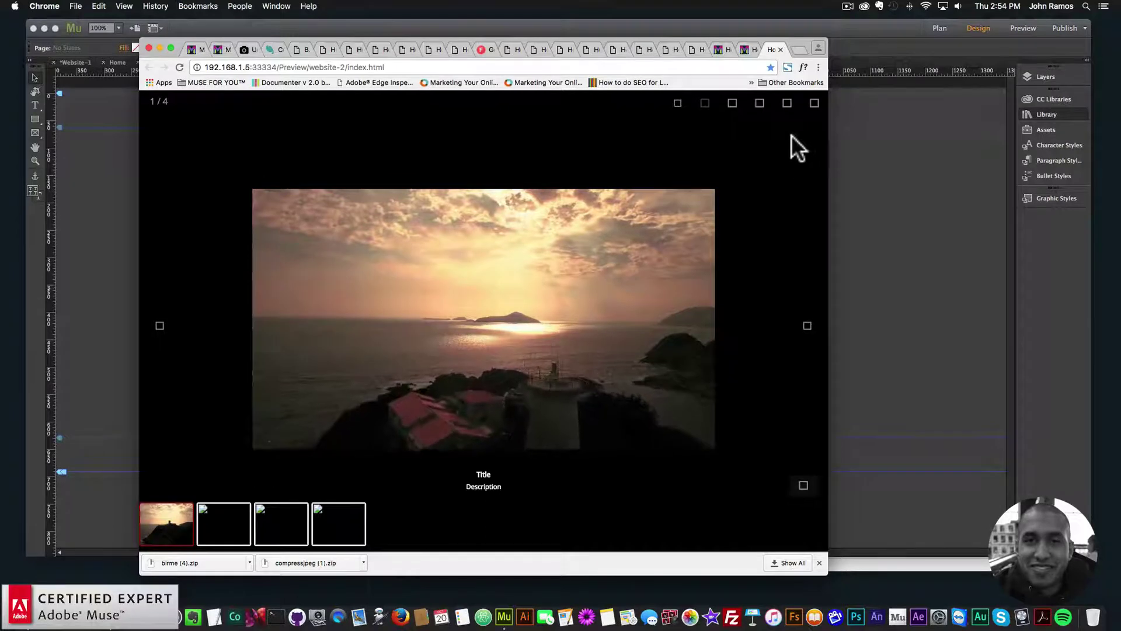
click(814, 104)
Step: Return to Adobe Muse and switch to the Home page of Website-1 with the dessert image gallery
click(902, 252)
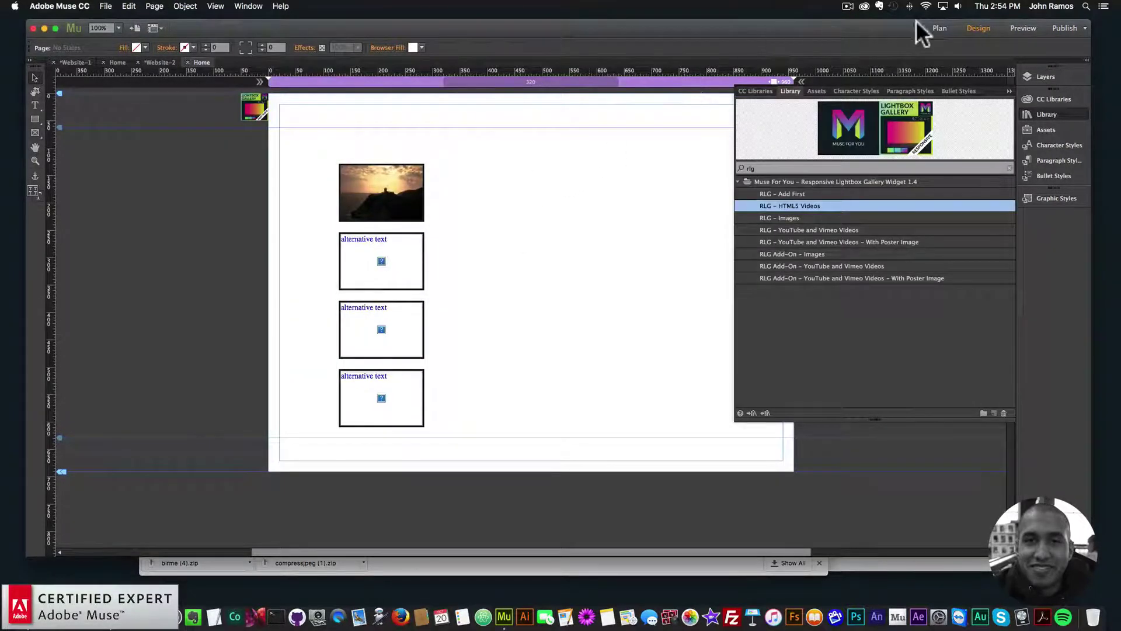
click(937, 28)
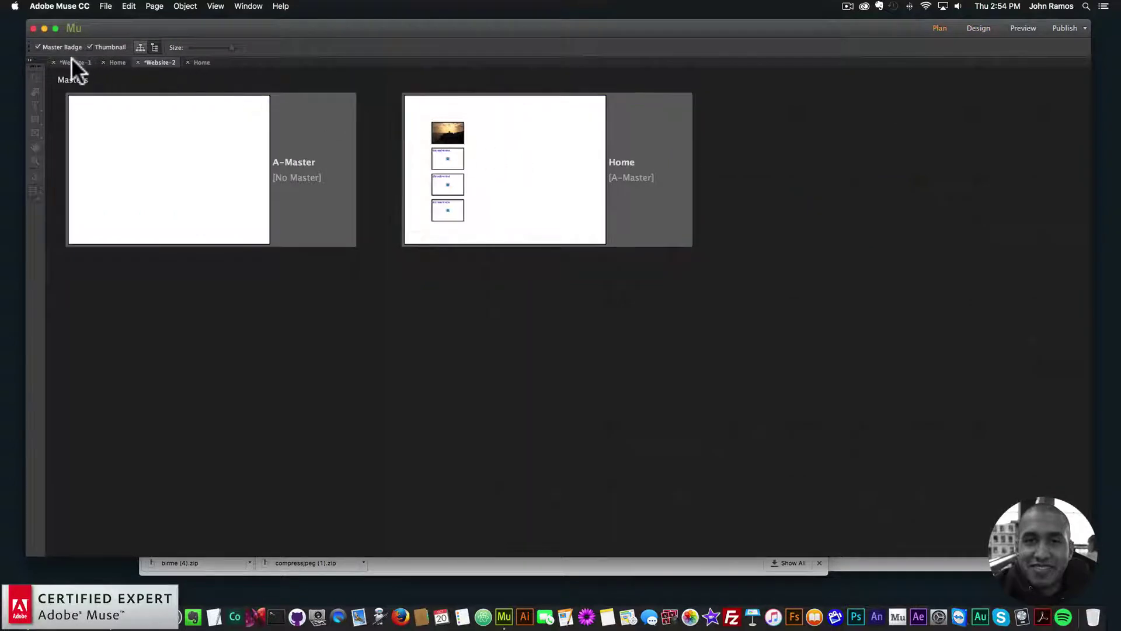
double_click(525, 181)
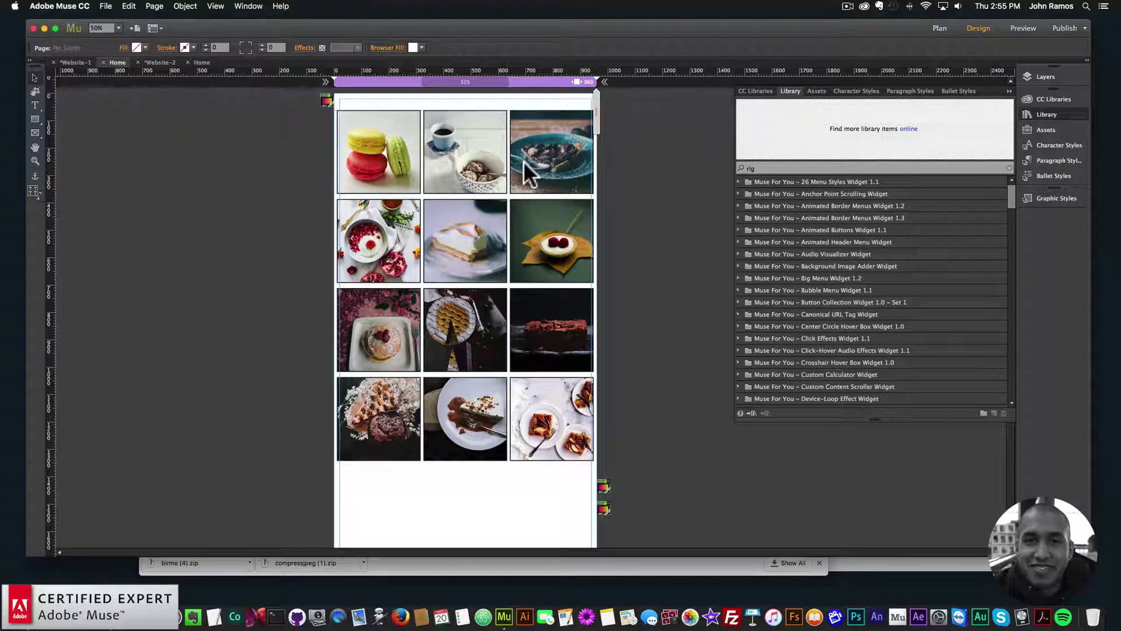
Step: Move the image gallery together with the two widgets beside the page down, placing the gallery at Y 132
click(517, 148)
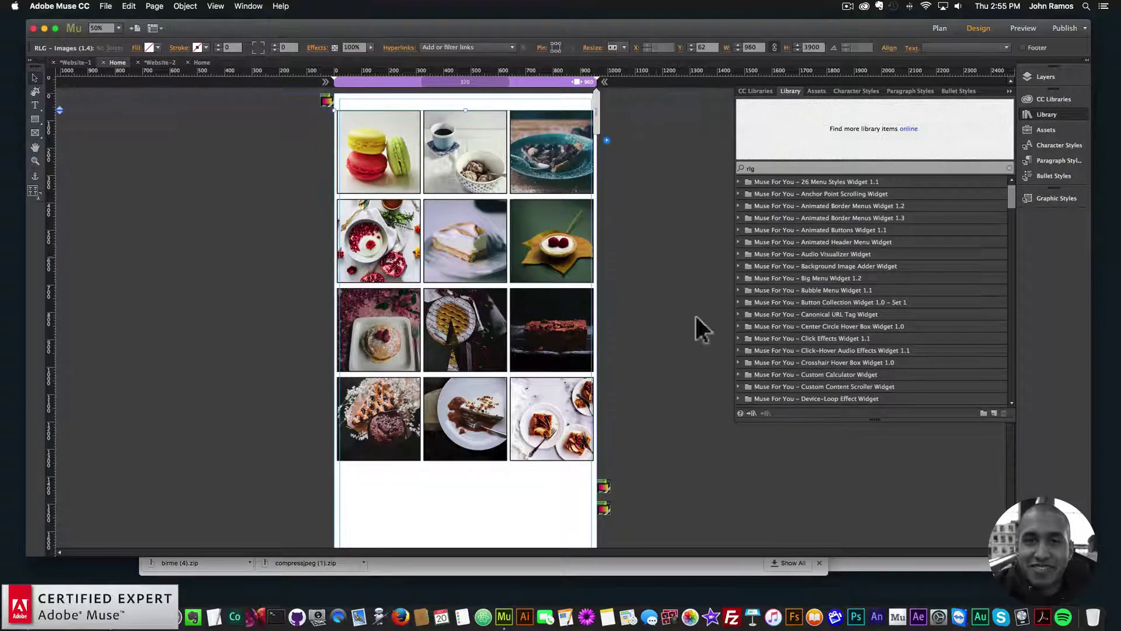
click(651, 520)
drag(649, 513, 473, 165)
key(shift+Down)
key(shift+Down)
key(shift+Down)
key(shift+Down)
key(shift+Down)
key(shift+Down)
key(shift+Down)
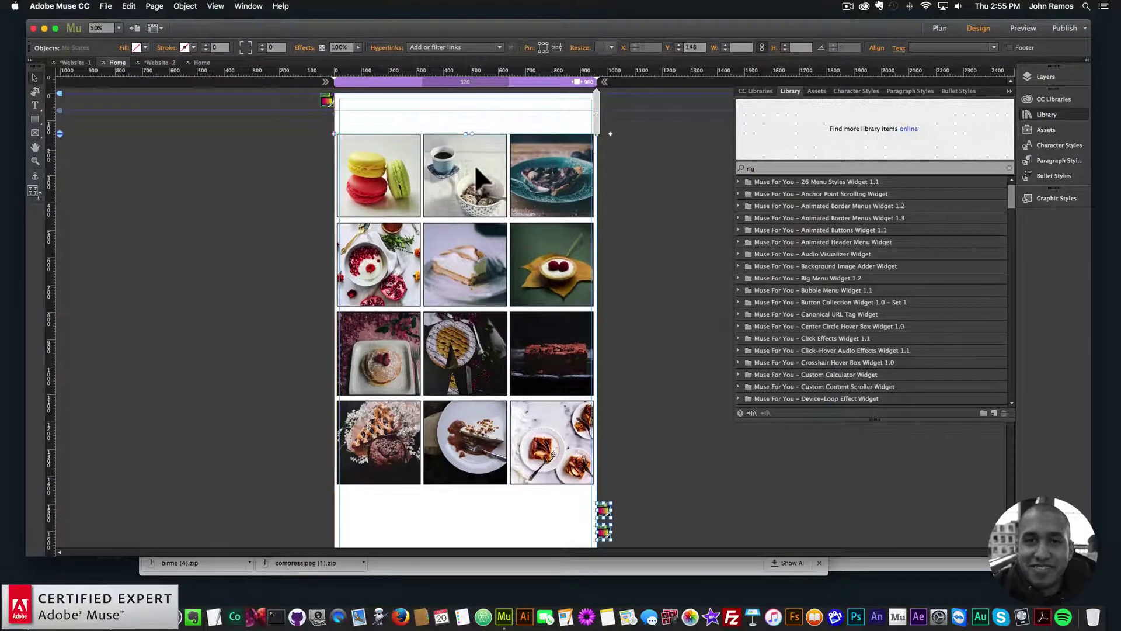
click(630, 187)
Step: Shorten the image gallery's frame from its lower edge to a height of about 1300 px, just below the last thumbnail row
scroll(548, 347, down, 5)
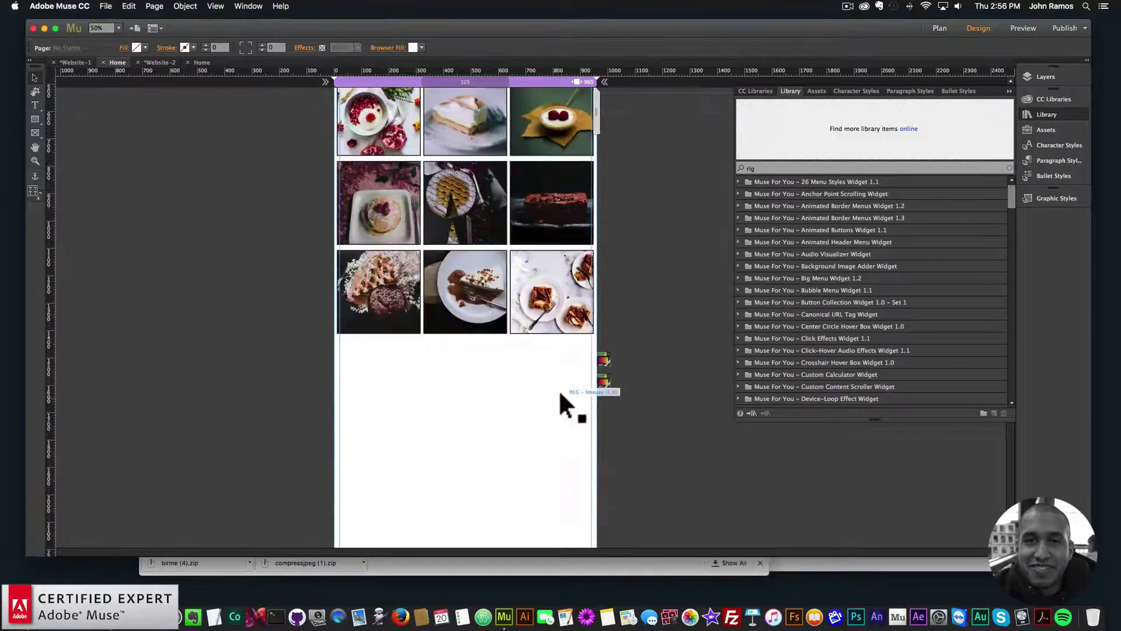
scroll(513, 351, down, 1)
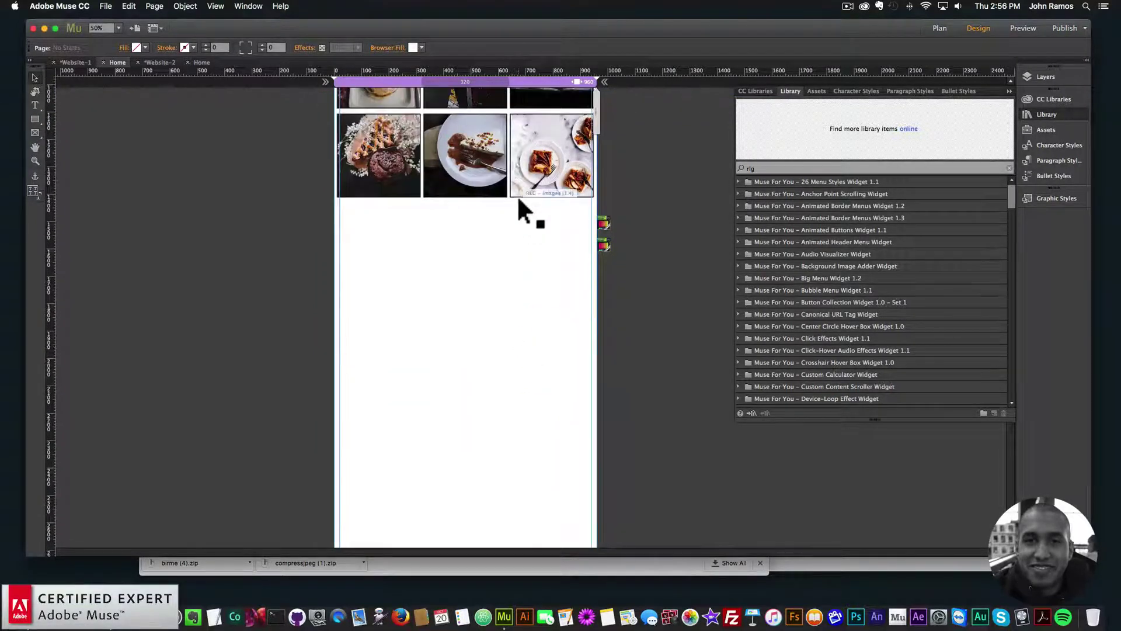
scroll(486, 306, down, 1)
scroll(537, 323, down, 3)
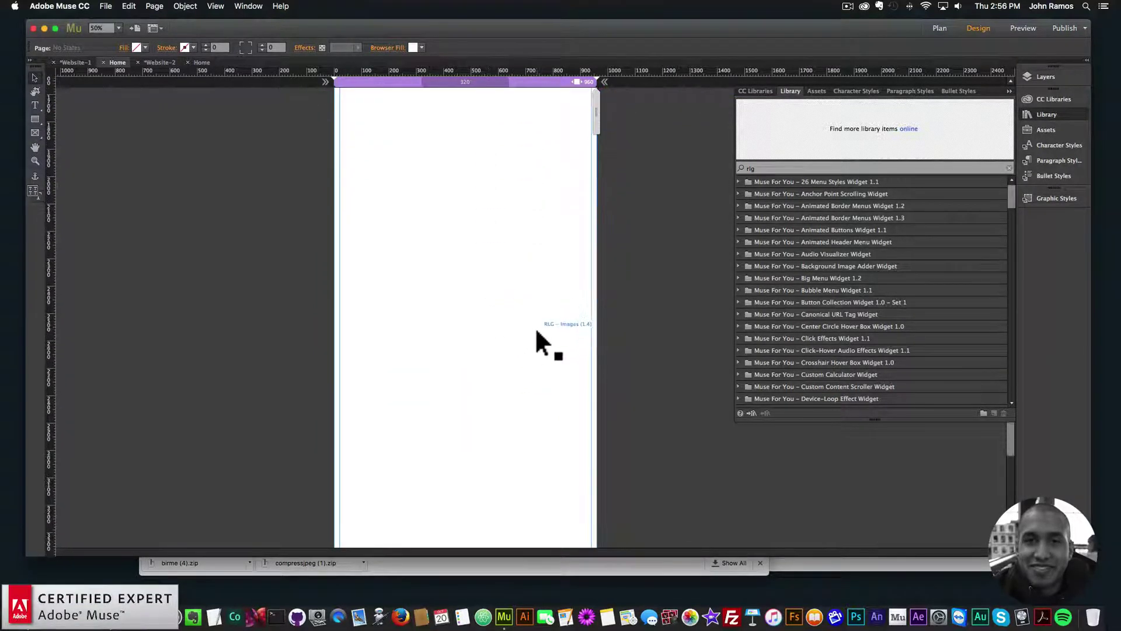
click(513, 343)
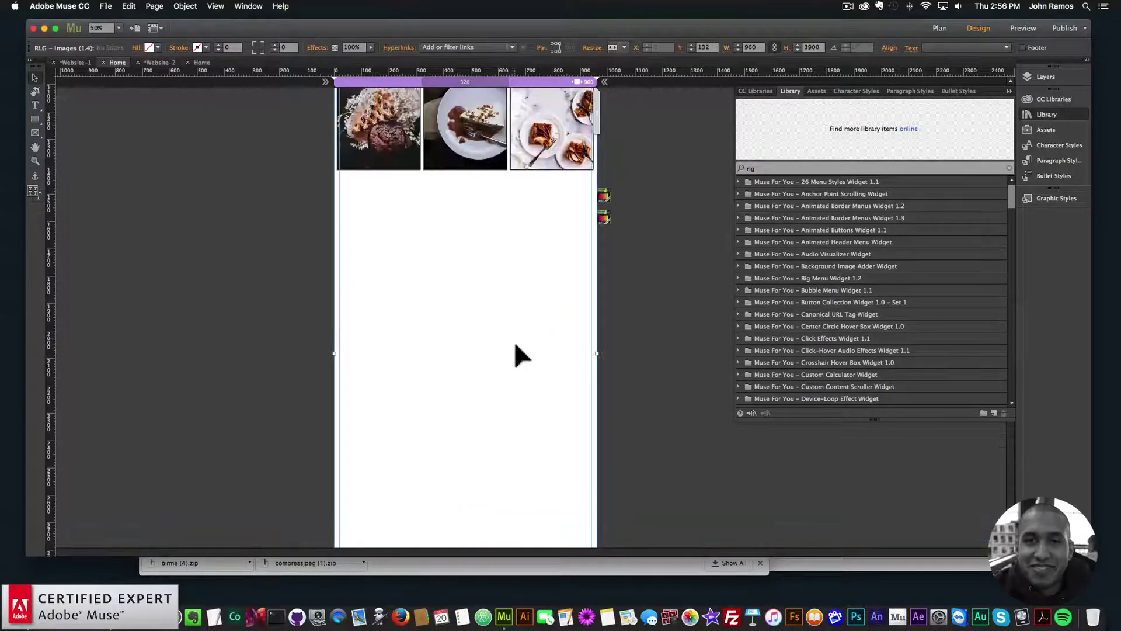
scroll(467, 277, down, 5)
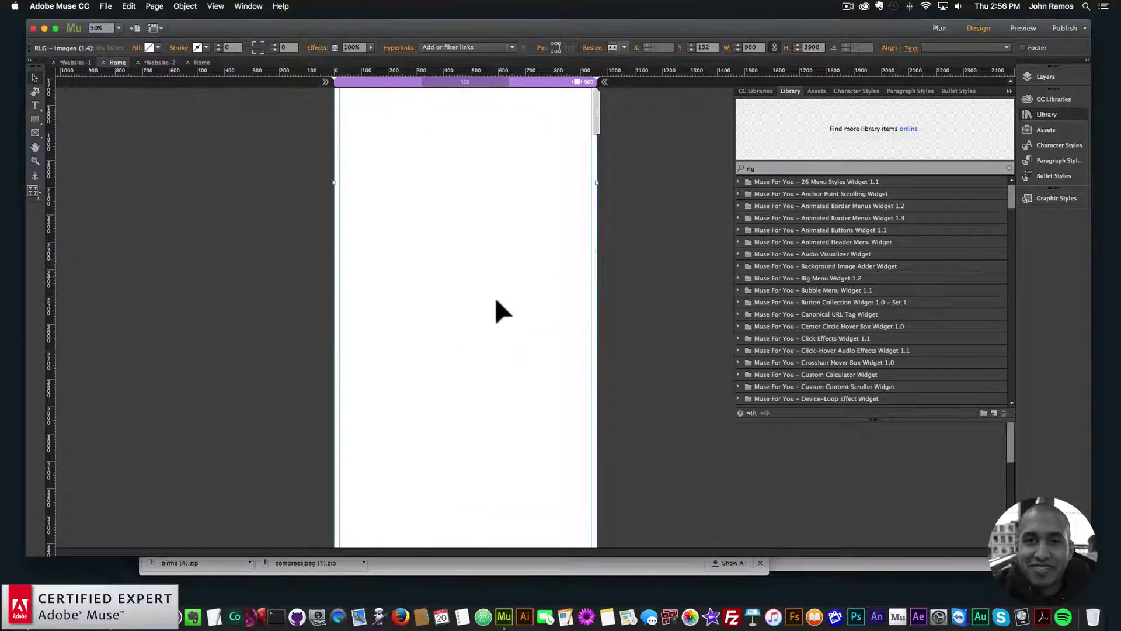
scroll(487, 308, down, 6)
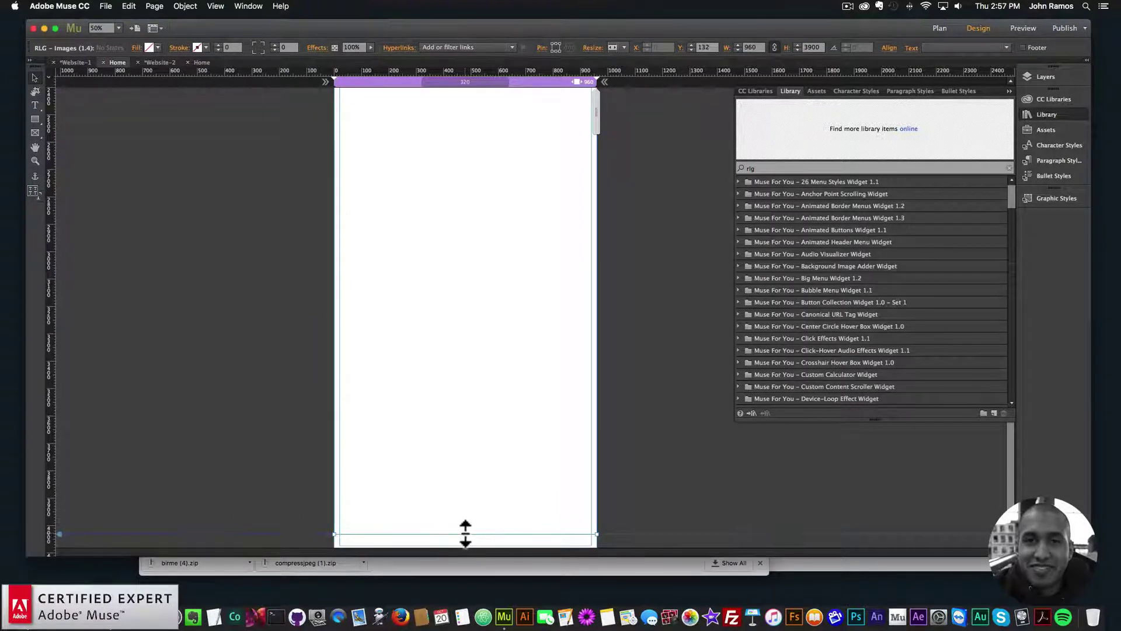
drag(465, 532, 485, 116)
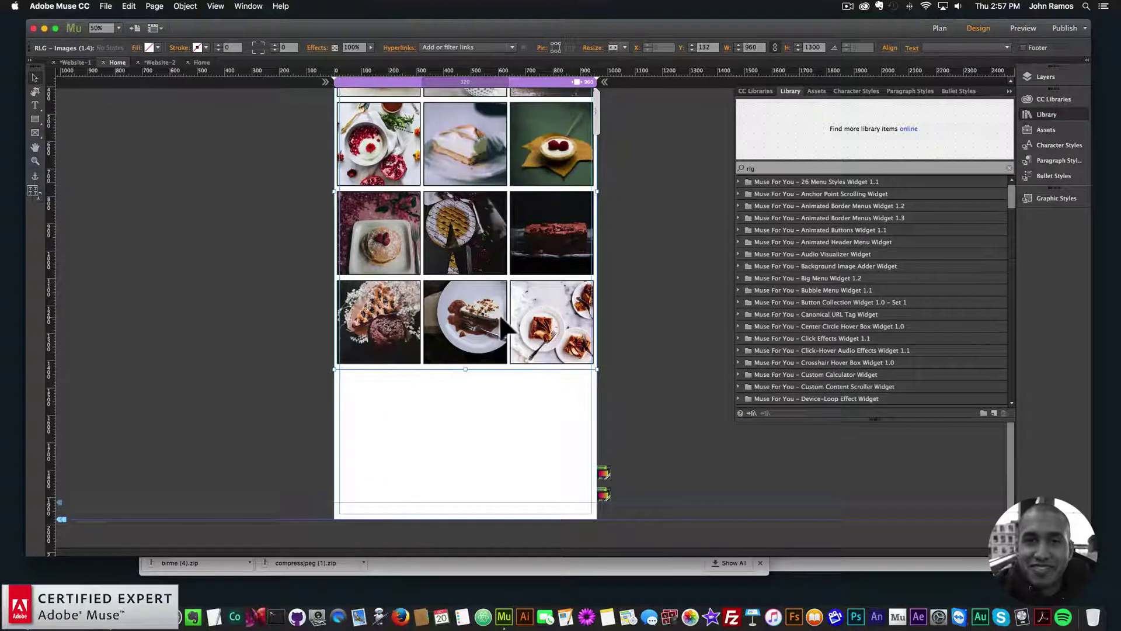
Step: Draw a rectangle about 386 by 186 px below the image gallery and fill it with green
click(487, 417)
drag(416, 384, 523, 434)
click(145, 48)
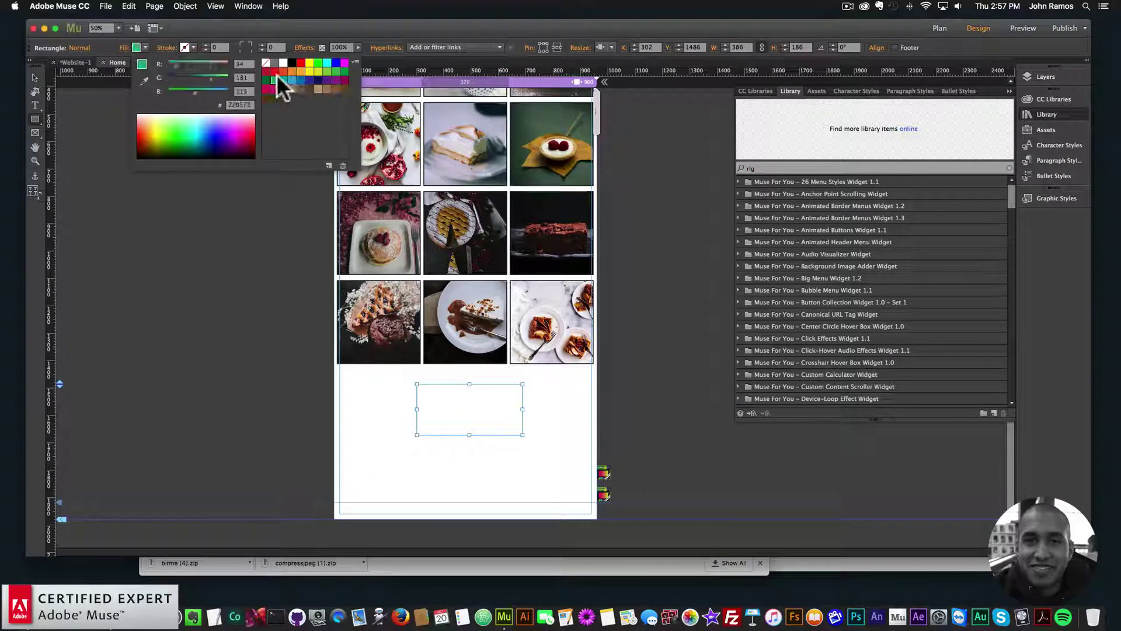
click(276, 76)
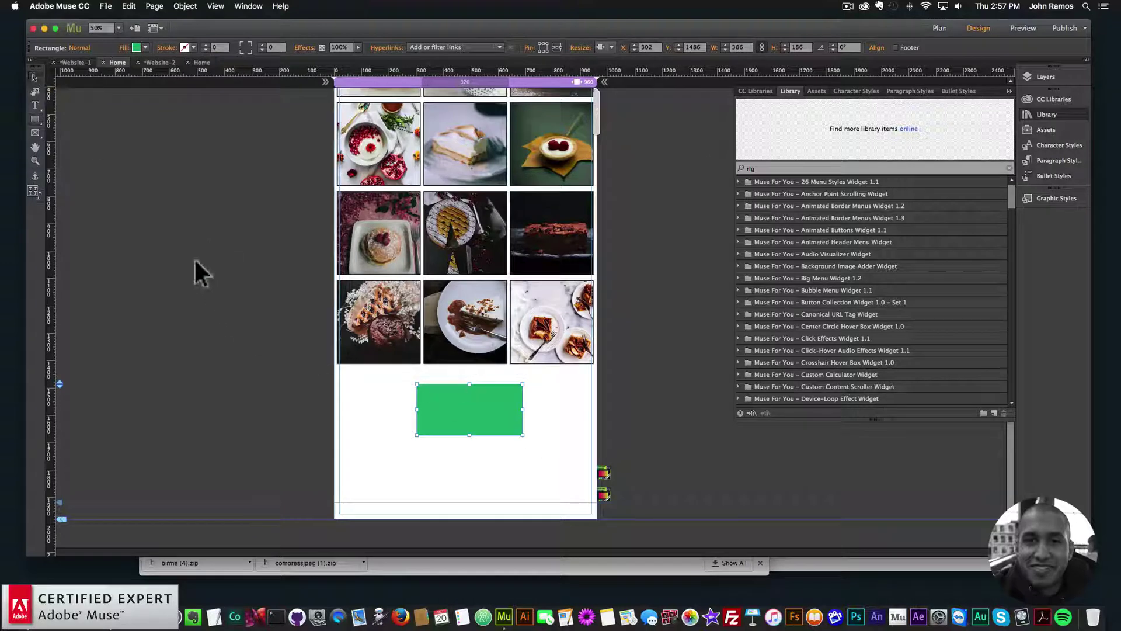
Step: Preview the Home page in the browser and narrow the window to check the green rectangle's position below the gallery
click(108, 7)
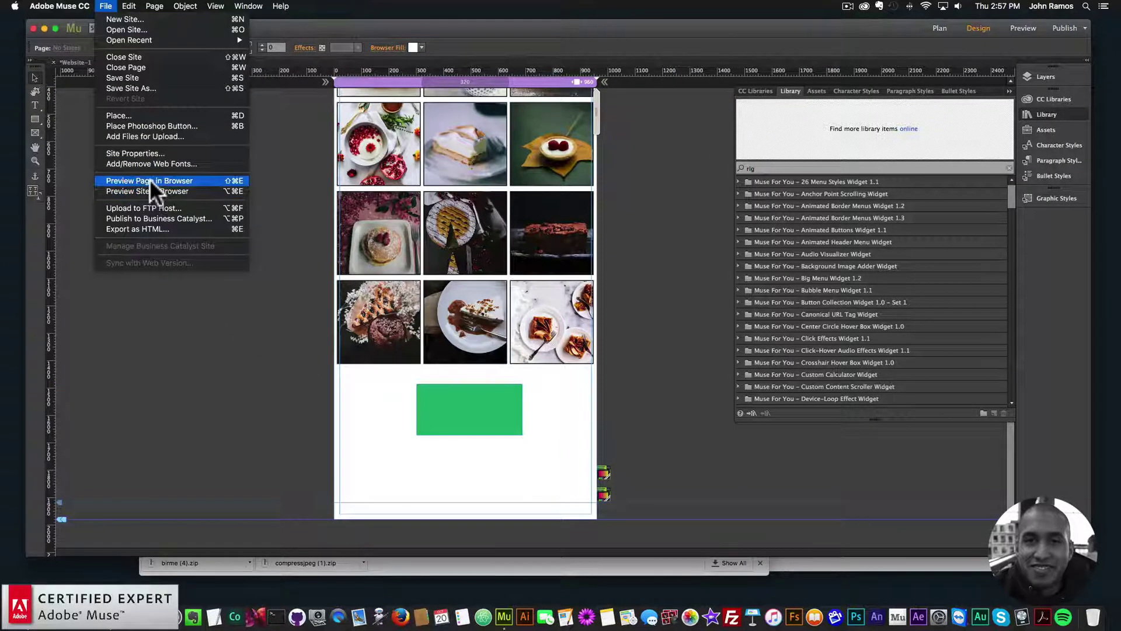
click(150, 179)
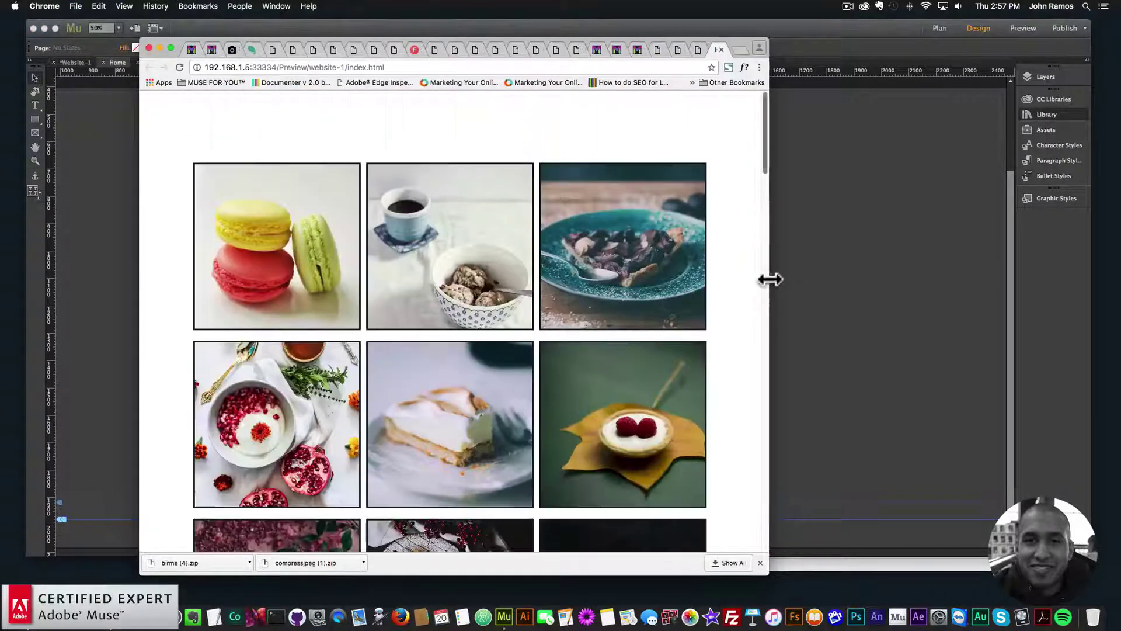
scroll(724, 274, down, 6)
scroll(729, 280, down, 10)
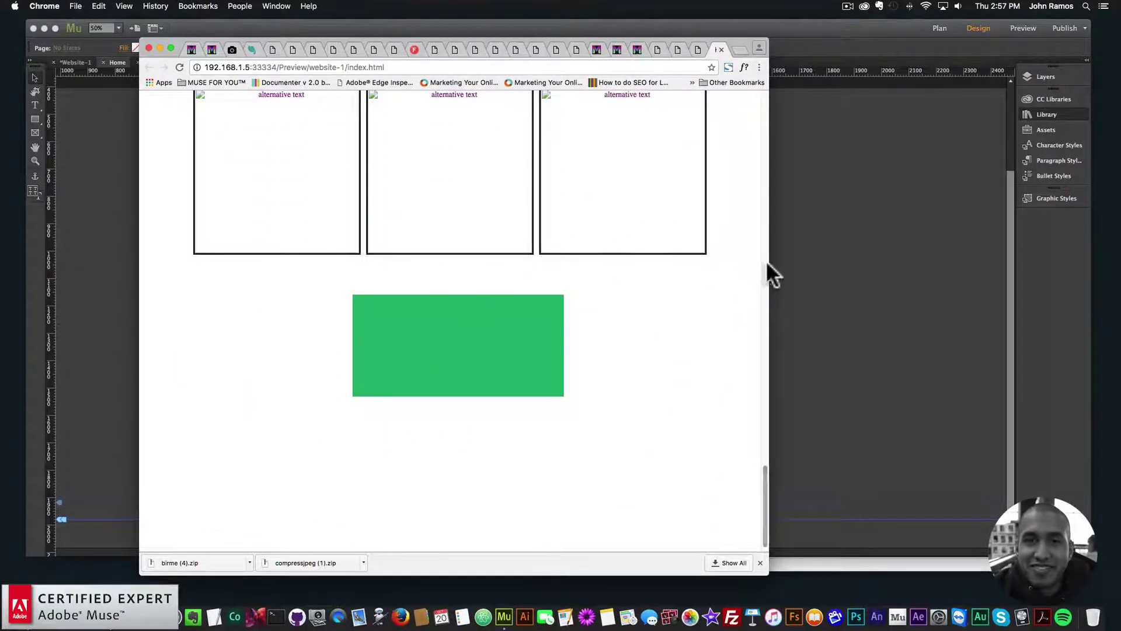
drag(766, 260, 615, 257)
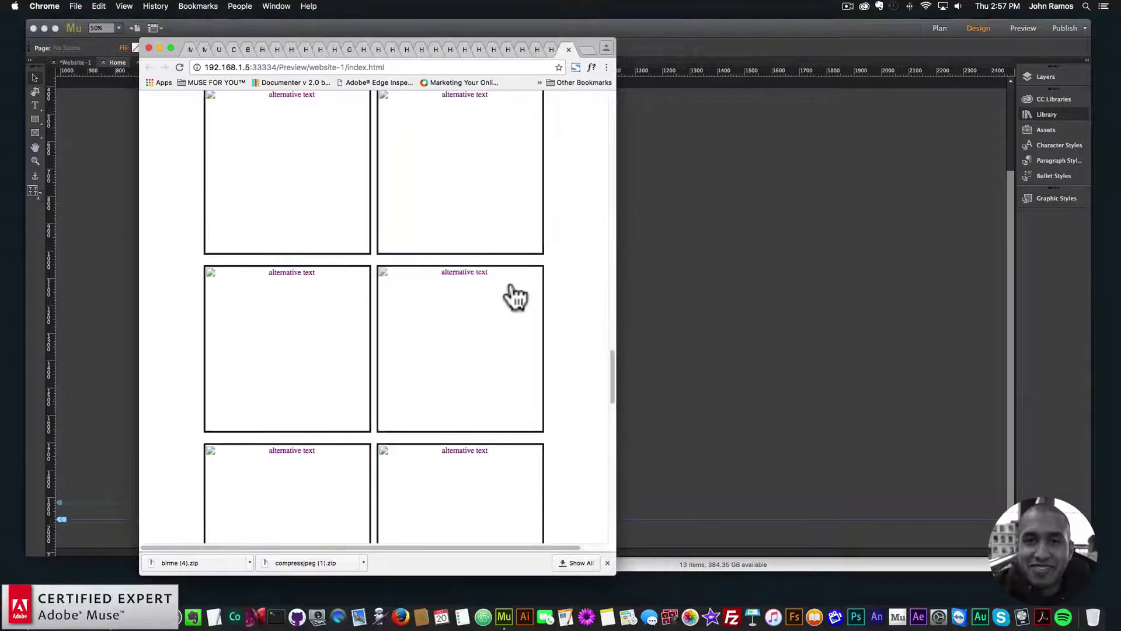
scroll(514, 296, down, 5)
Step: Return to Adobe Muse and hide both RLG Add-On – Images (1.4) widgets in Layer 1
click(780, 281)
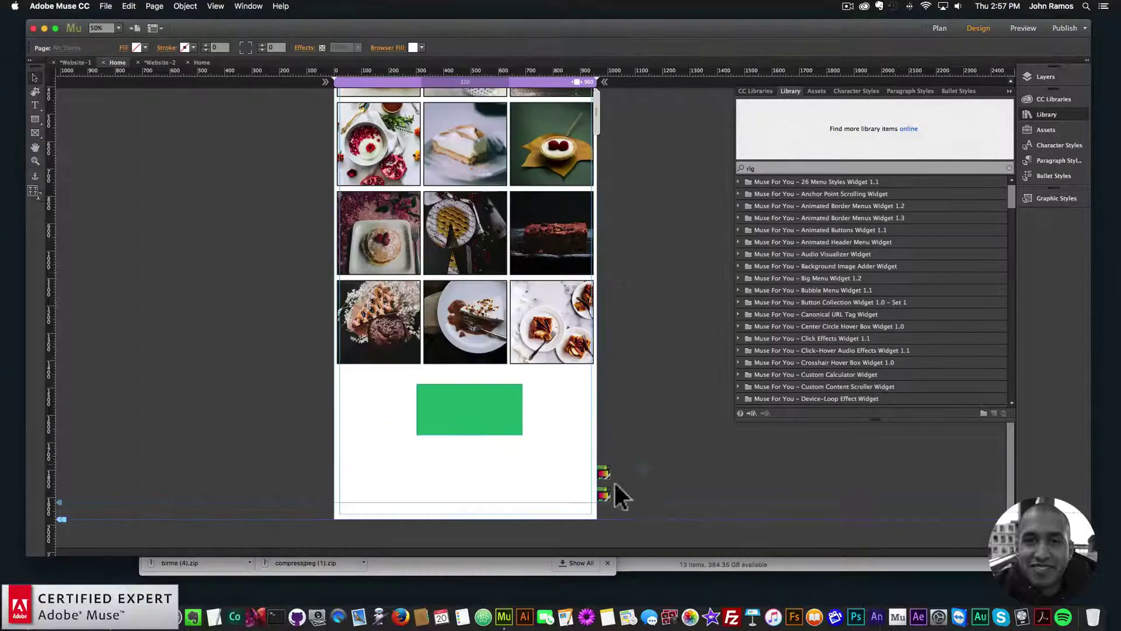
drag(615, 485, 595, 464)
click(1047, 78)
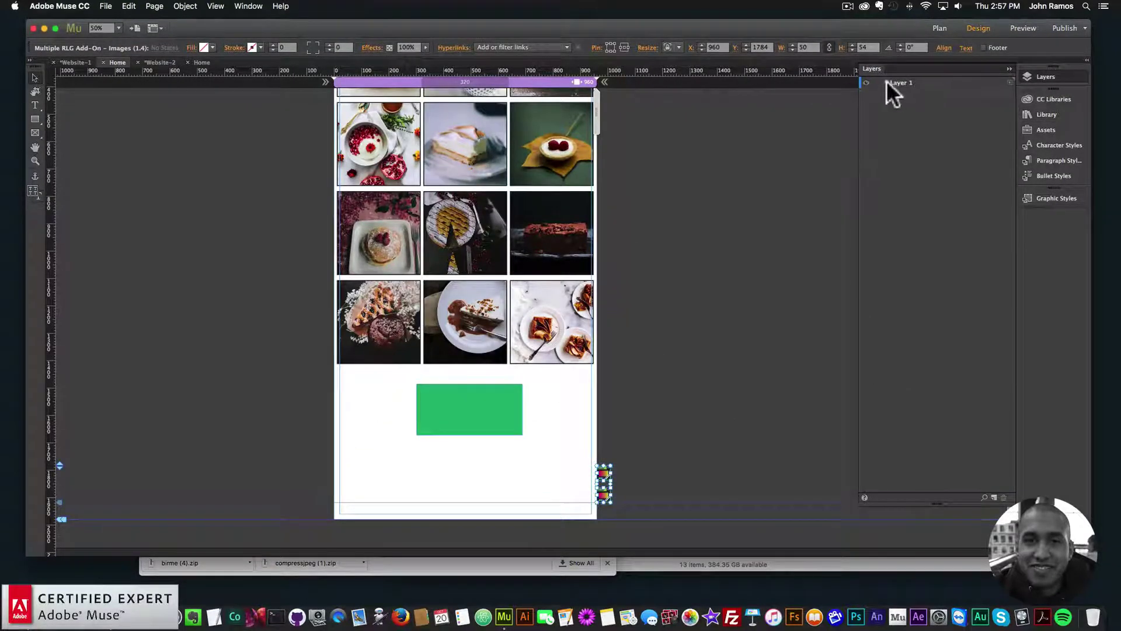
click(887, 83)
click(864, 113)
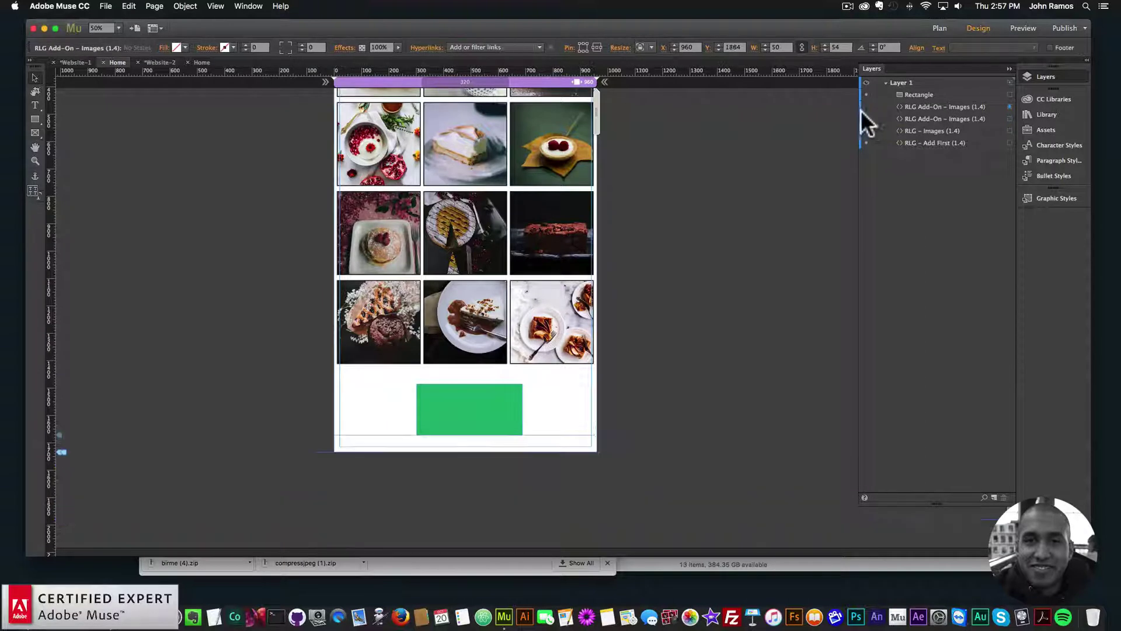
Step: Preview the page again and narrow the browser window further, checking the green rectangle beneath the last thumbnail
click(106, 7)
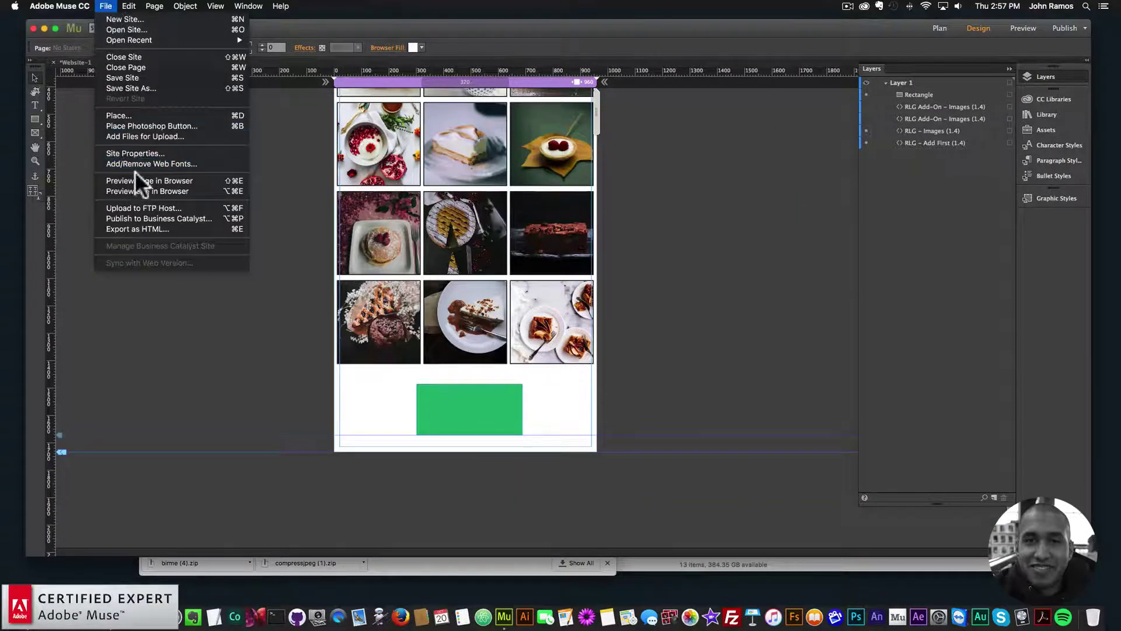
click(208, 182)
scroll(606, 270, down, 15)
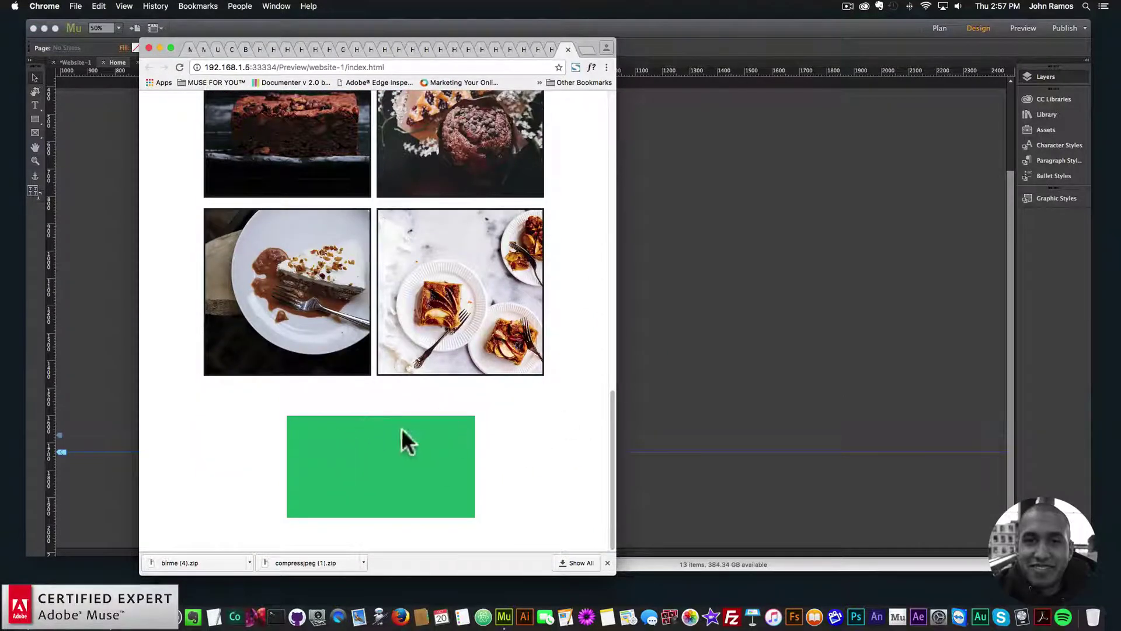
drag(614, 376, 483, 295)
scroll(298, 201, down, 10)
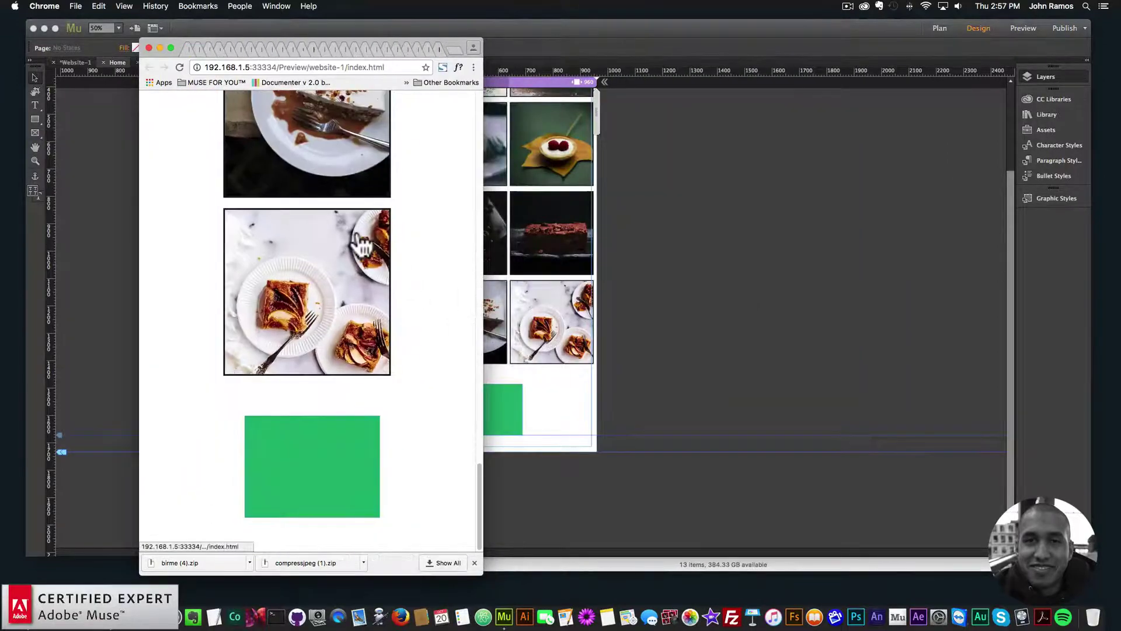
Step: Return to Adobe Muse and add a fluid-width breakpoint at 600 px to the Home page
click(498, 394)
click(539, 275)
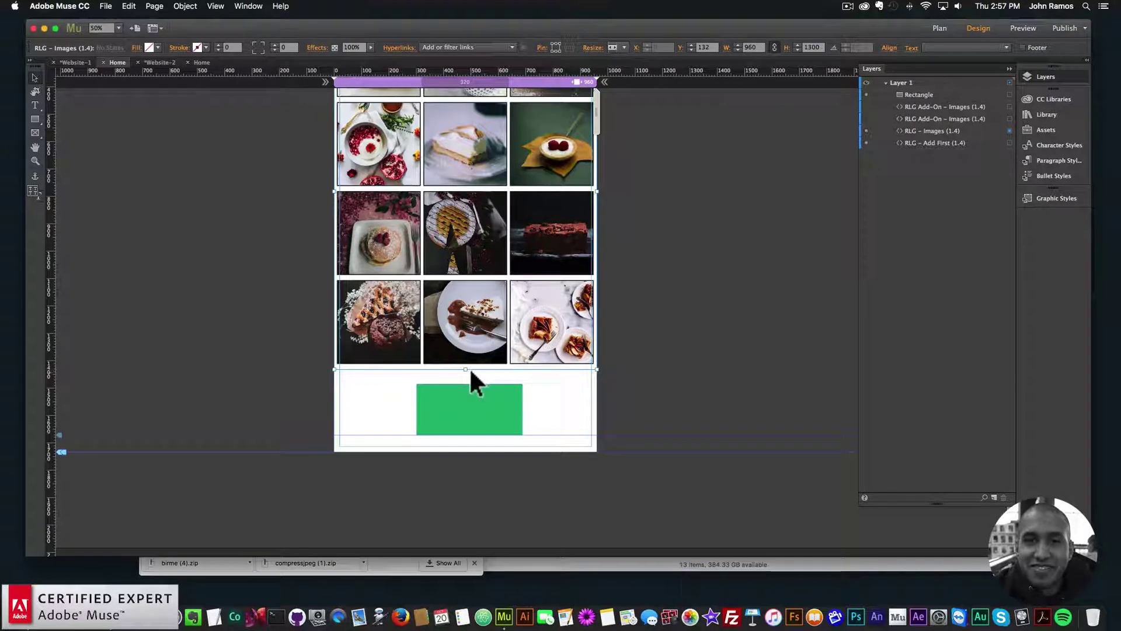
right_click(555, 77)
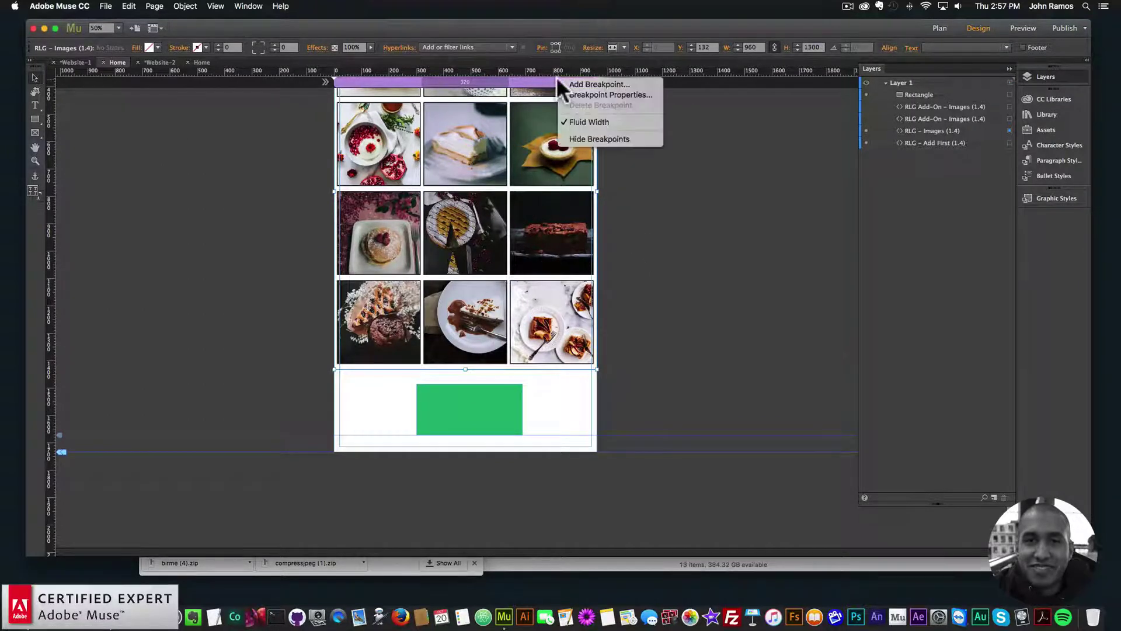
click(565, 82)
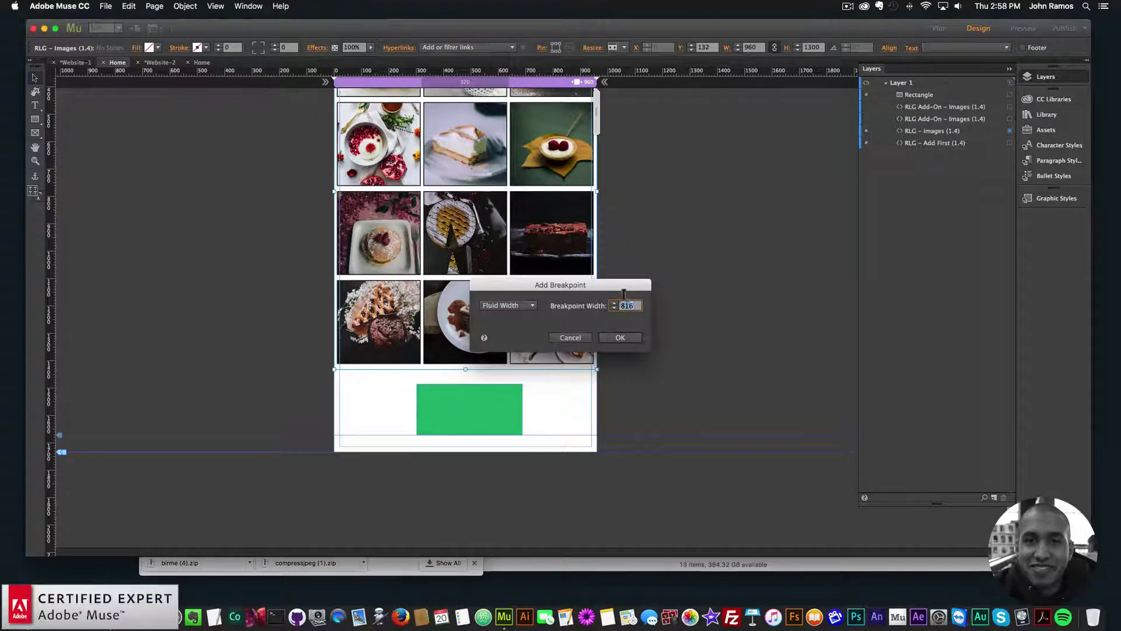
text(600)
key(Return)
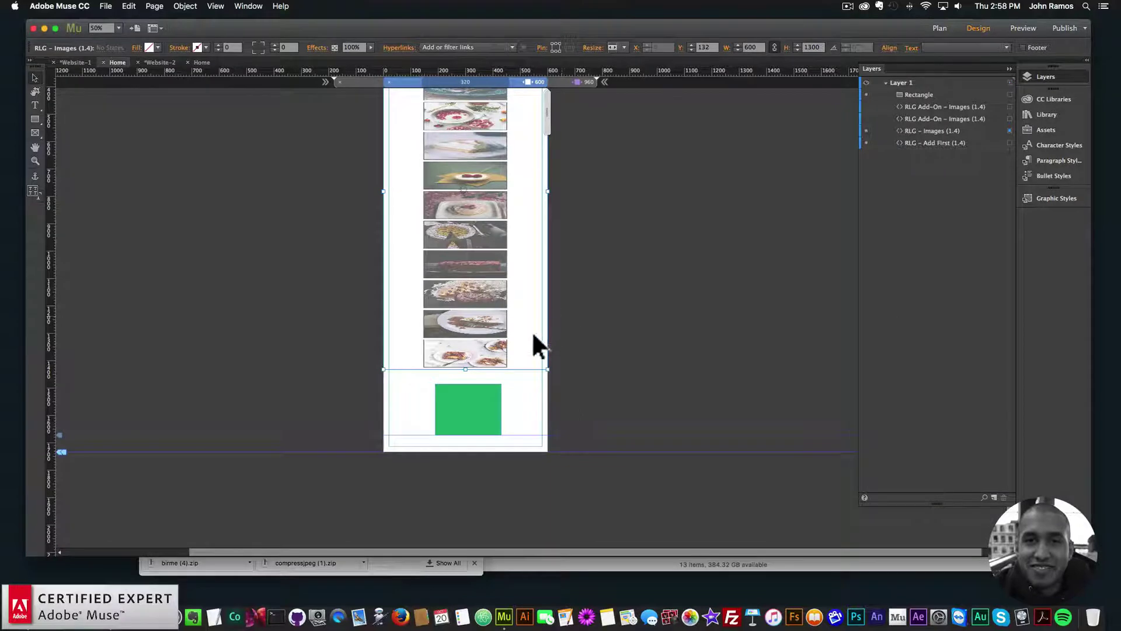
click(565, 333)
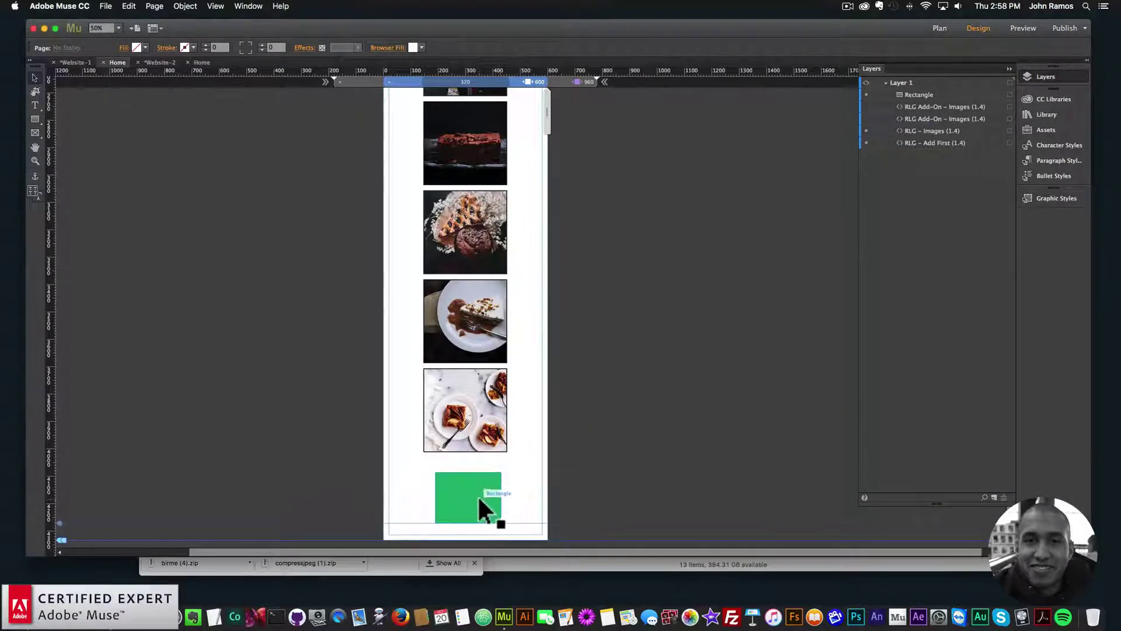
Step: Add another breakpoint at 480 px to the Home page
scroll(595, 390, up, 5)
scroll(524, 150, up, 5)
right_click(540, 86)
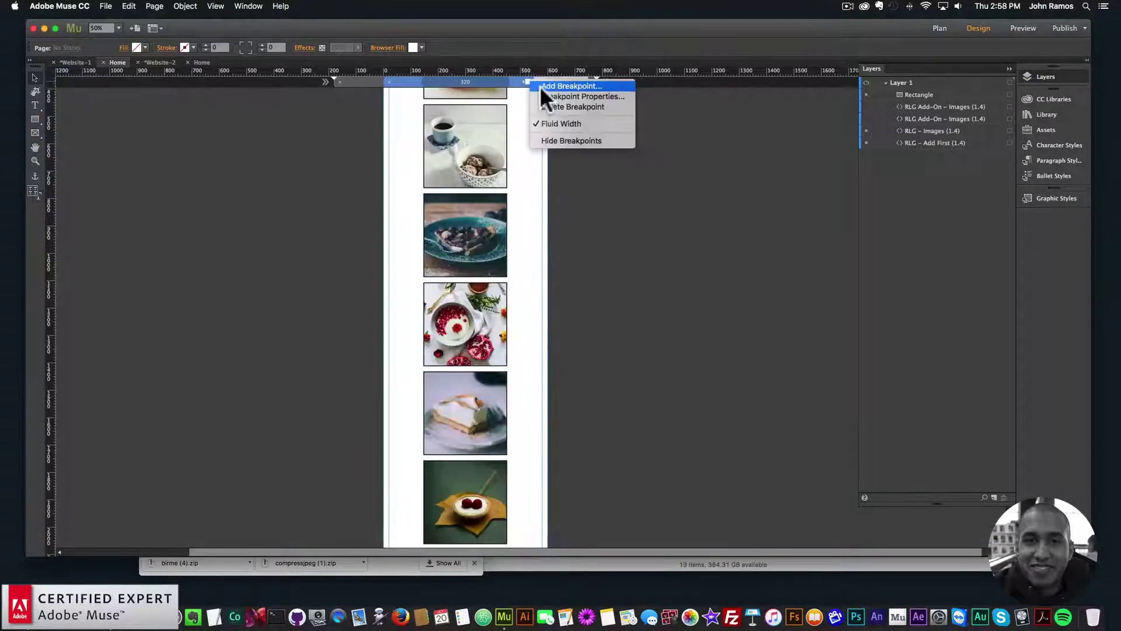
click(542, 85)
text(80)
key(Return)
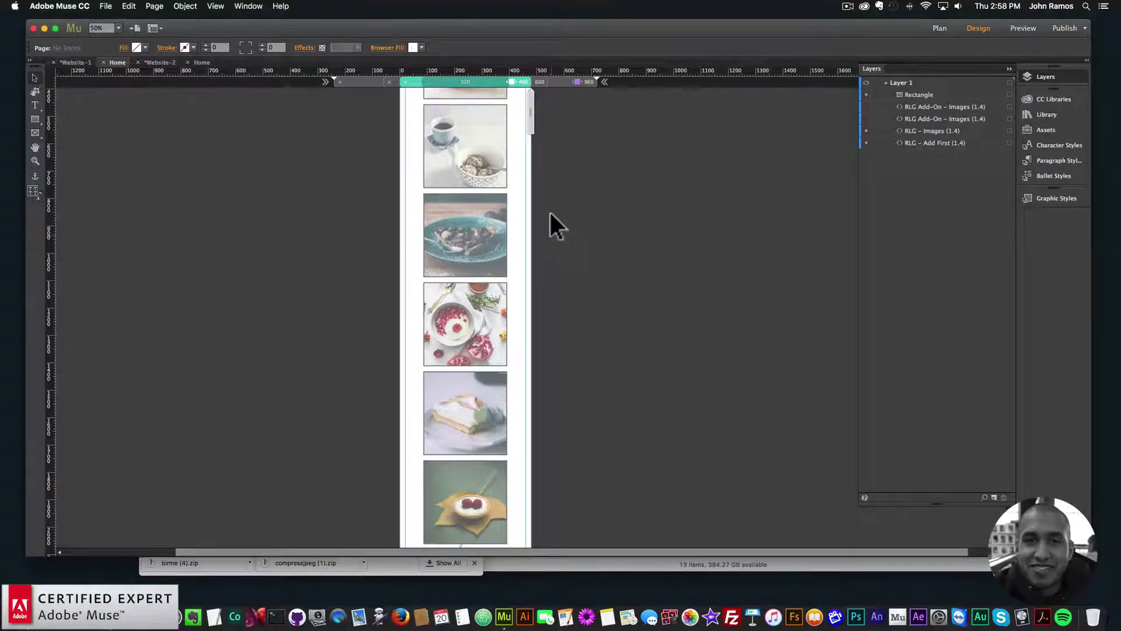
Step: Check the gallery and green rectangle at the 480 px breakpoint, and return the page view to the 960 px breakpoint
scroll(571, 242, down, 10)
click(451, 490)
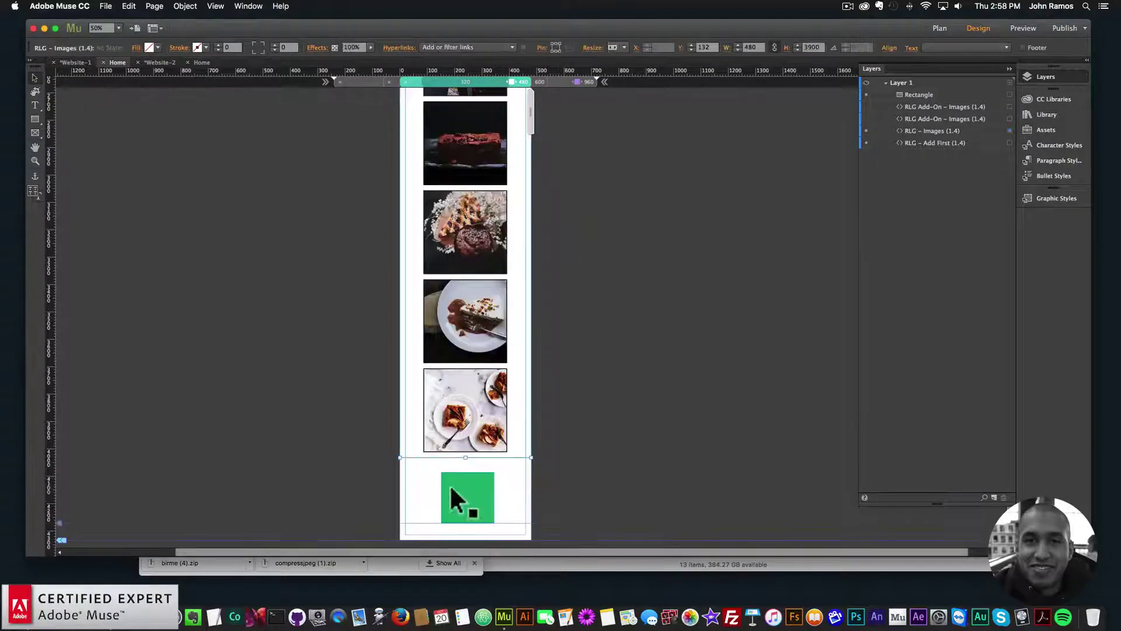
click(452, 496)
scroll(464, 233, up, 3)
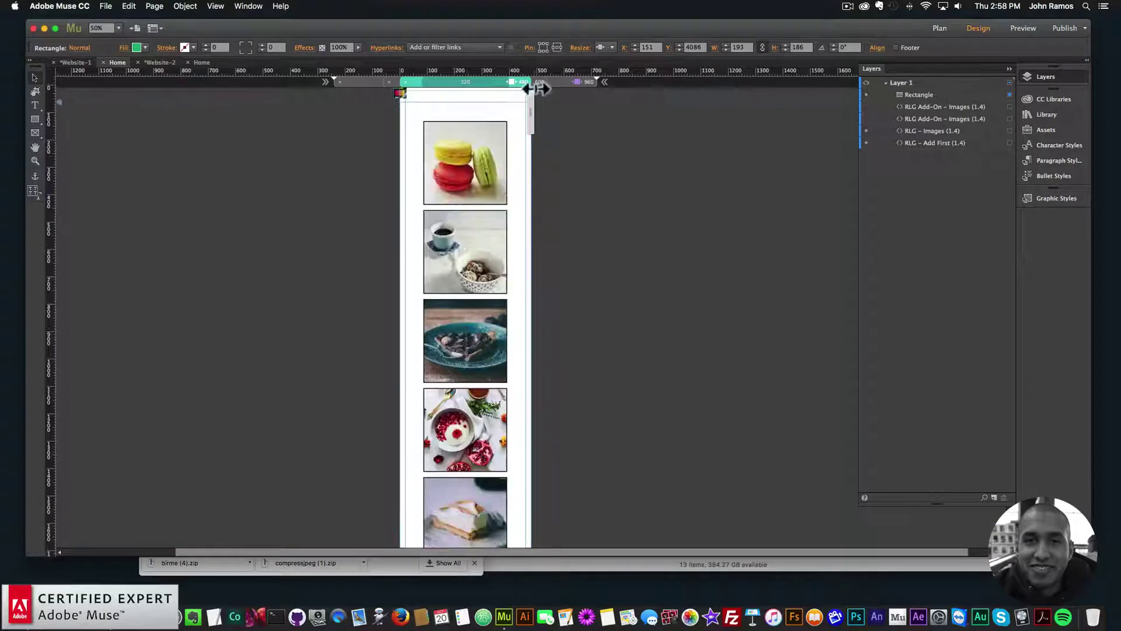
drag(537, 81, 597, 81)
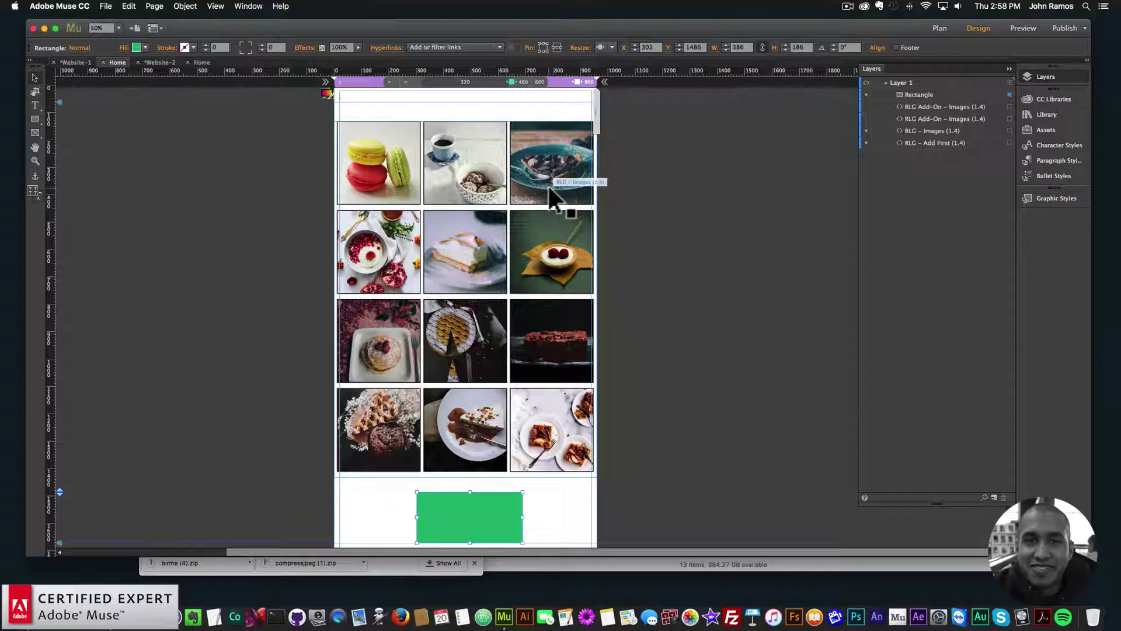
Step: Switch to the Chrome preview, widen the browser window and examine how the gallery's thumbnails rearrange
click(458, 289)
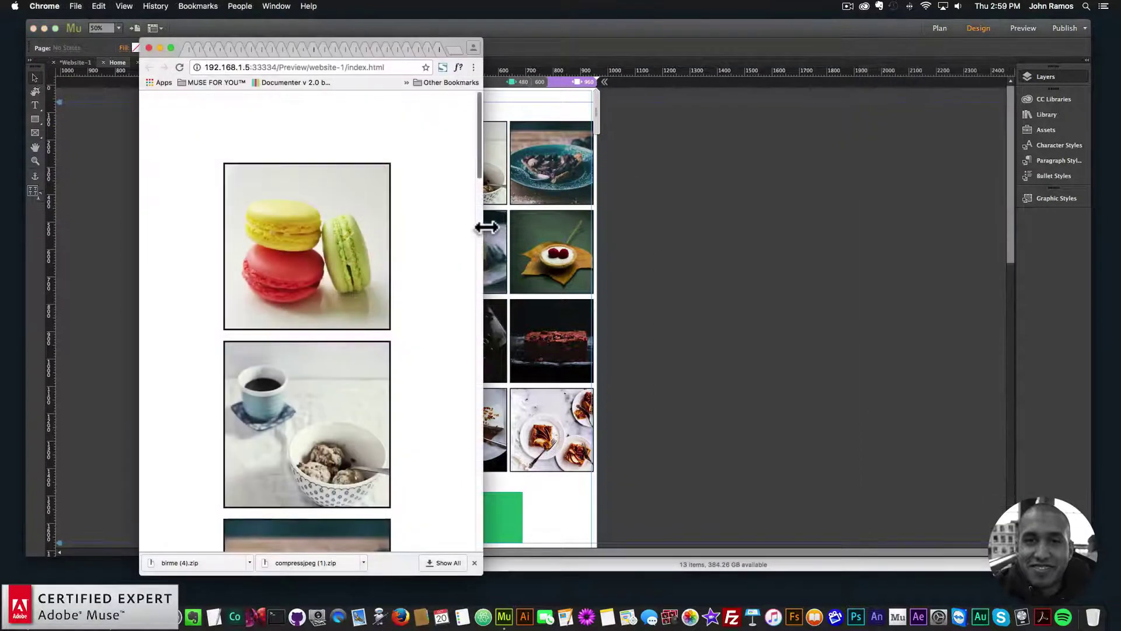
drag(481, 226, 1051, 233)
scroll(680, 304, down, 3)
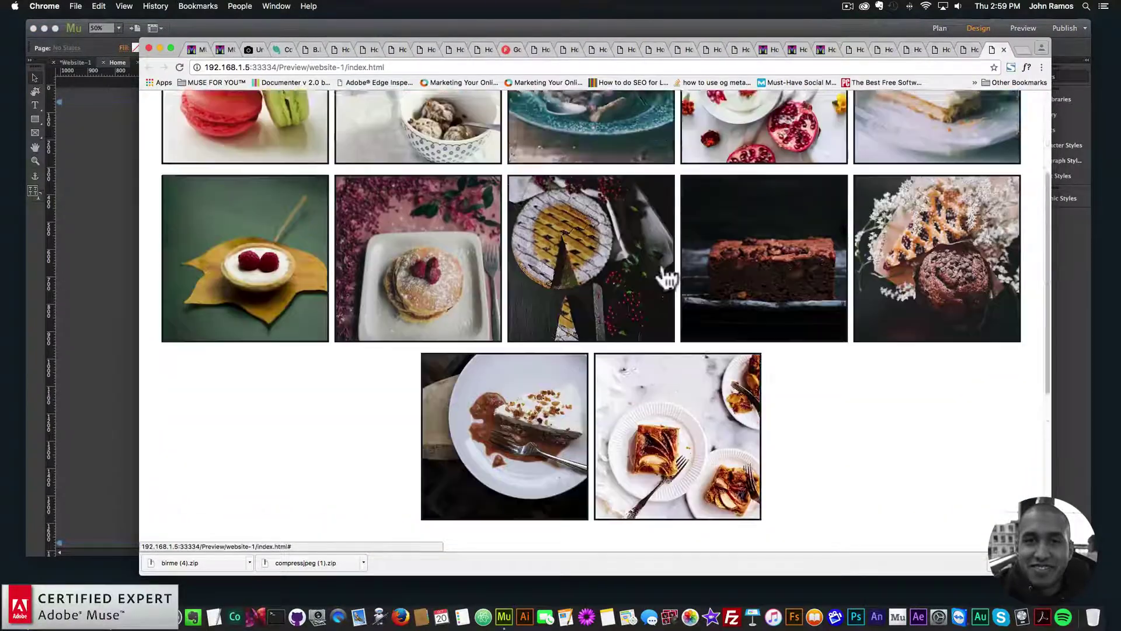
scroll(667, 279, up, 3)
Step: Open the blueberry tart image in the lightbox, advance through the following slides and close the lightbox
click(588, 255)
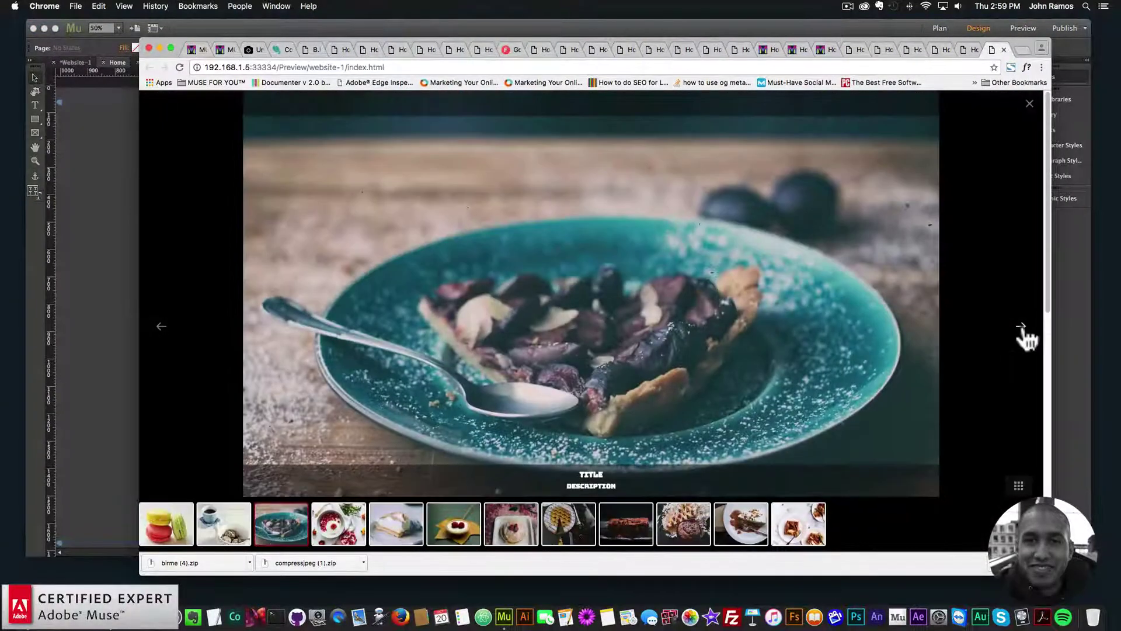
click(1021, 328)
click(864, 293)
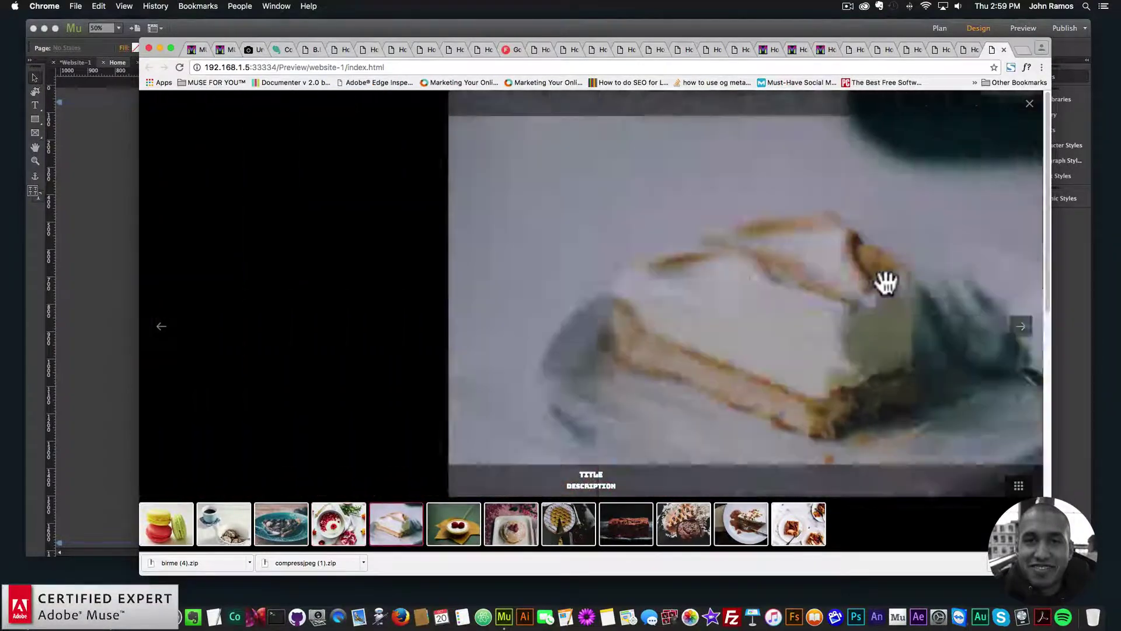
click(883, 280)
click(882, 281)
click(881, 282)
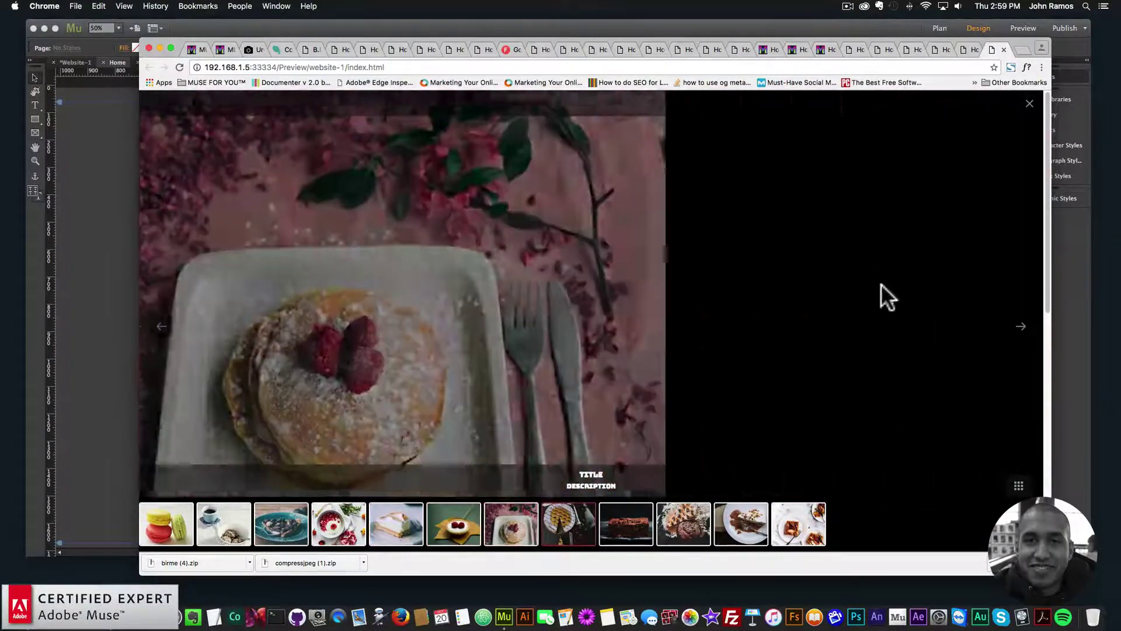
click(882, 280)
click(888, 280)
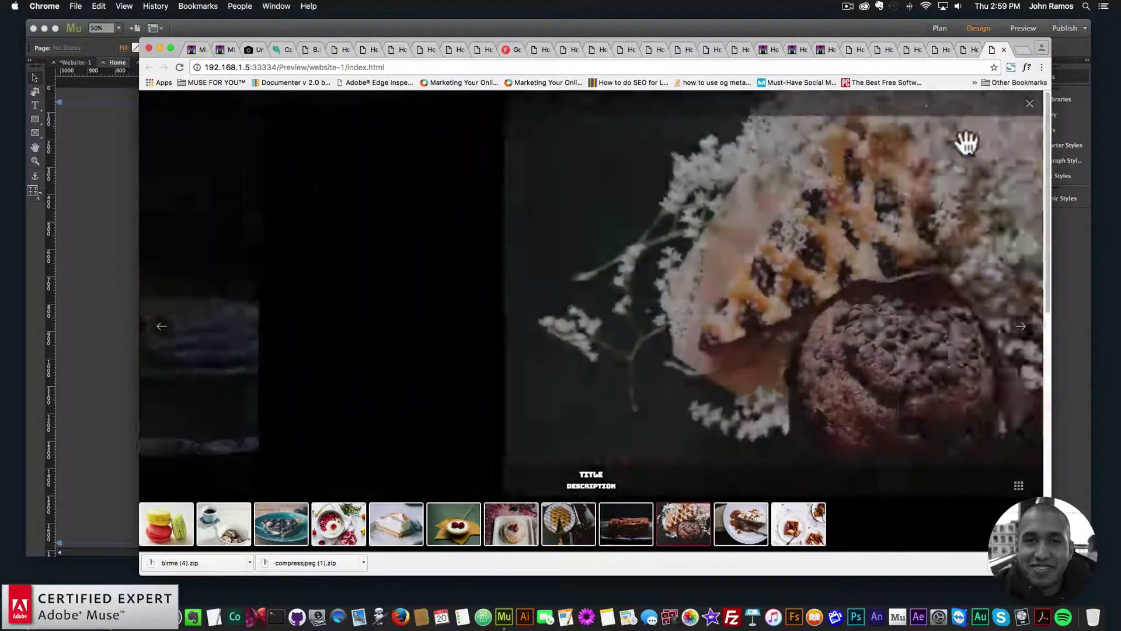
click(1028, 106)
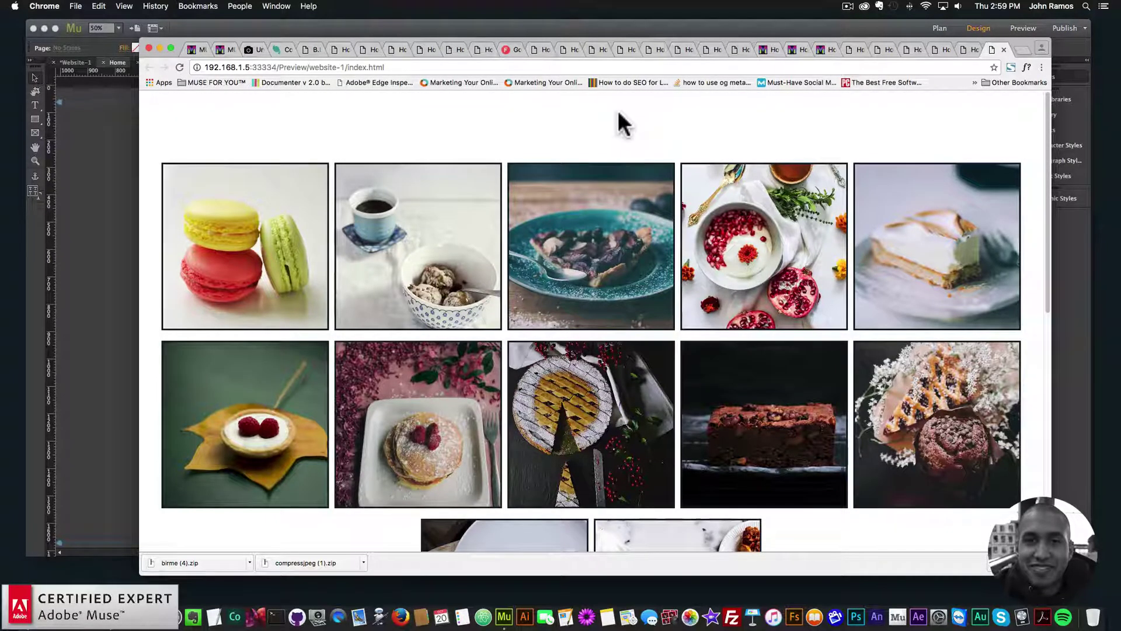
Step: Return to Adobe Muse and set the image gallery's lightbox slide animation to lg-slide-skew-only-rev
click(40, 217)
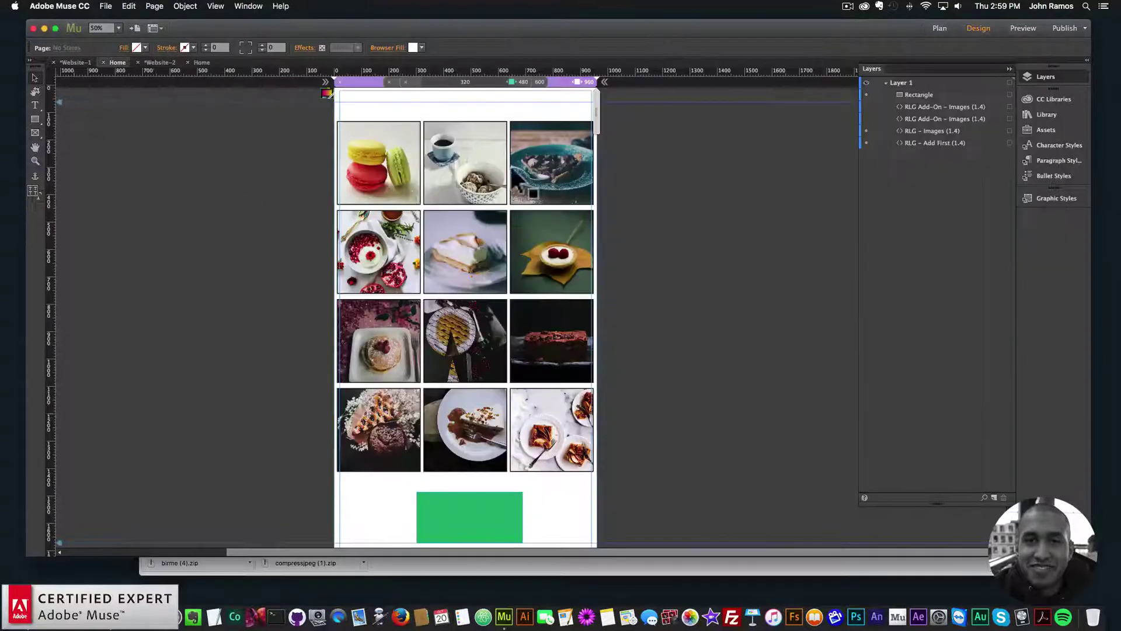
click(607, 140)
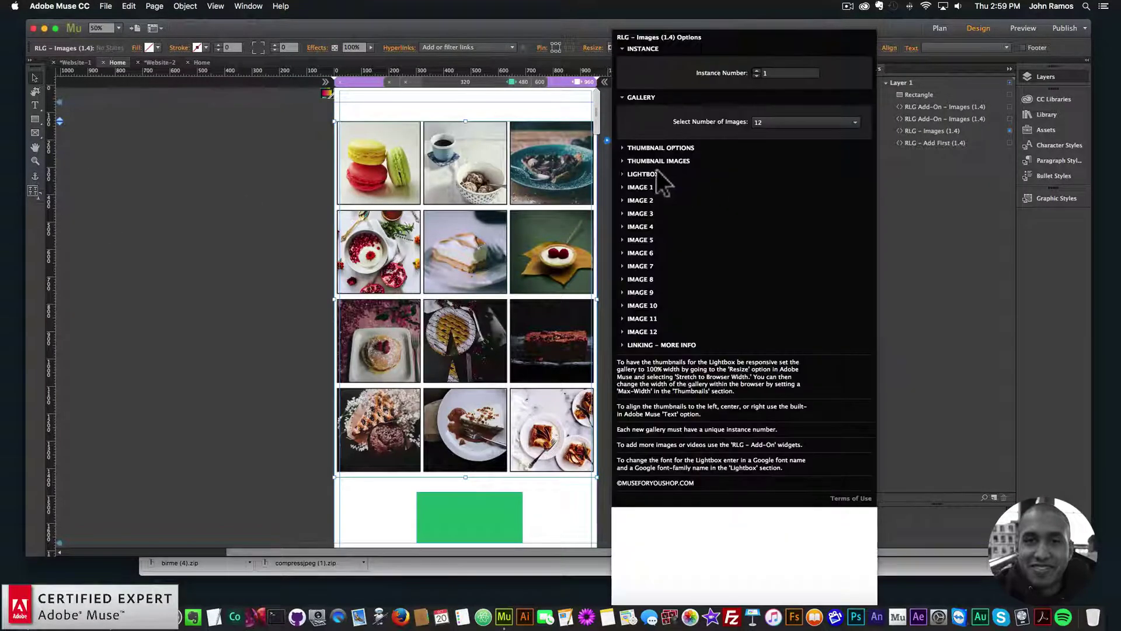
click(642, 174)
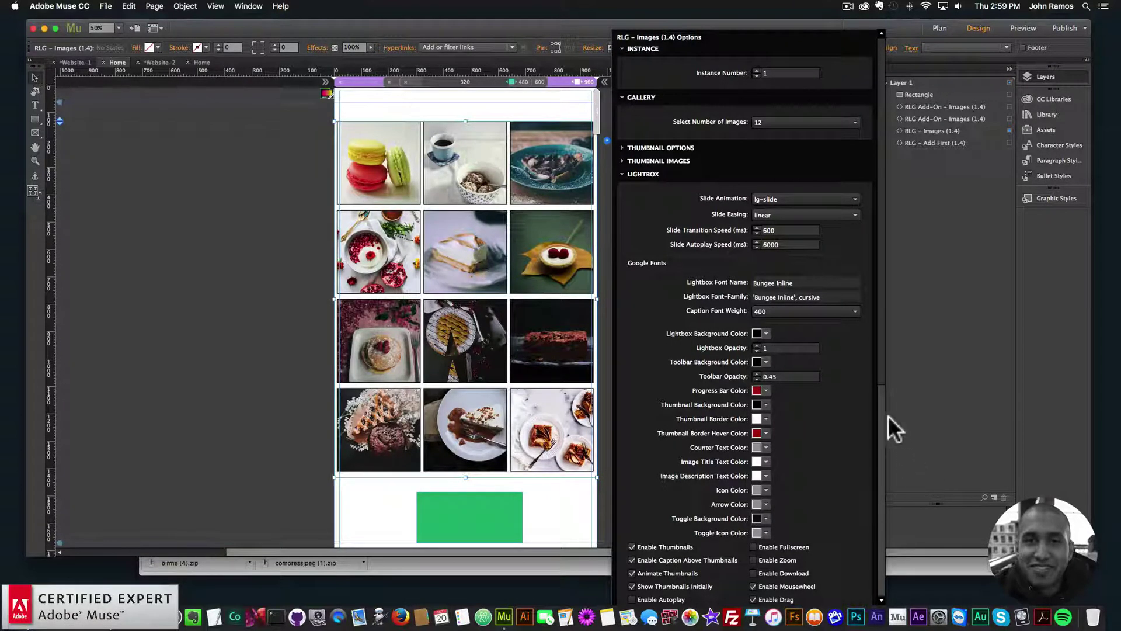
drag(879, 367, 878, 508)
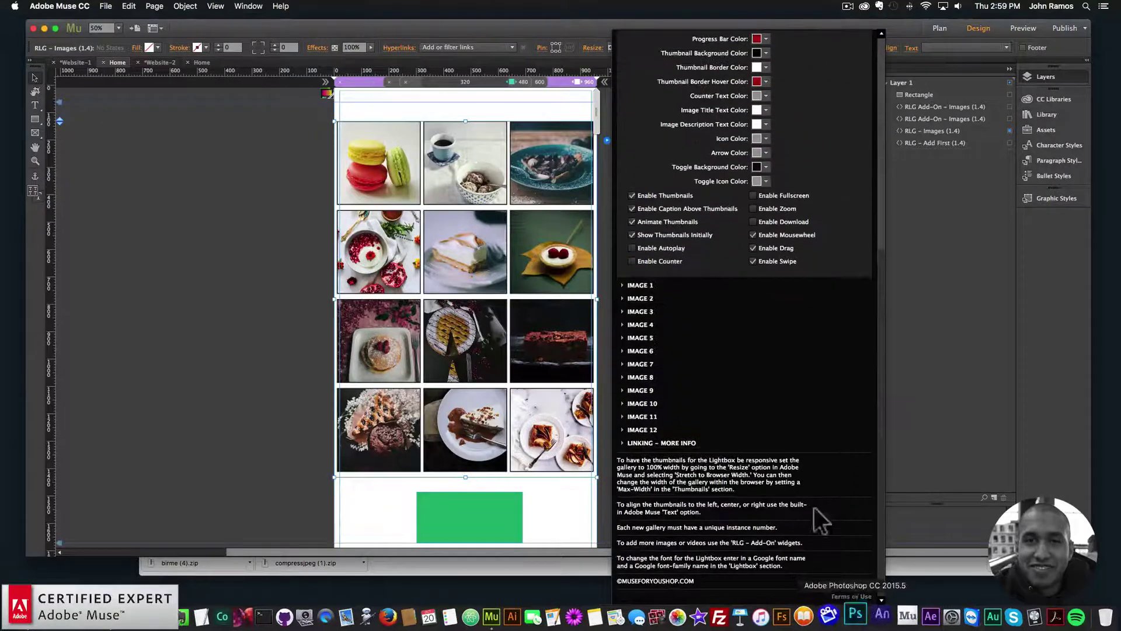
drag(879, 282, 870, 94)
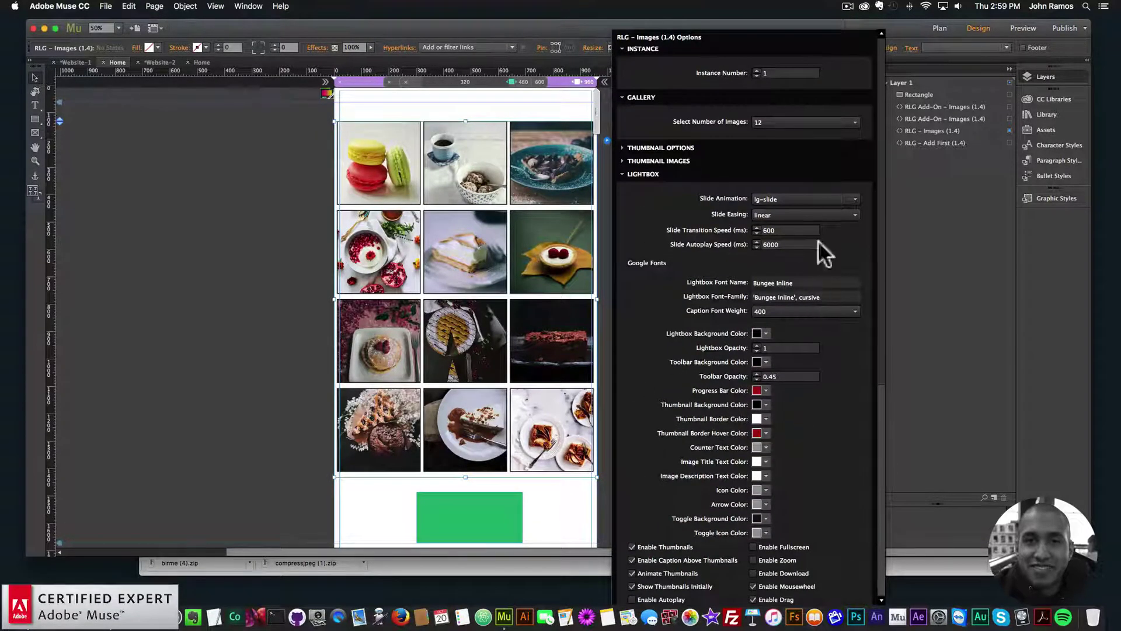
click(786, 197)
scroll(811, 316, down, 3)
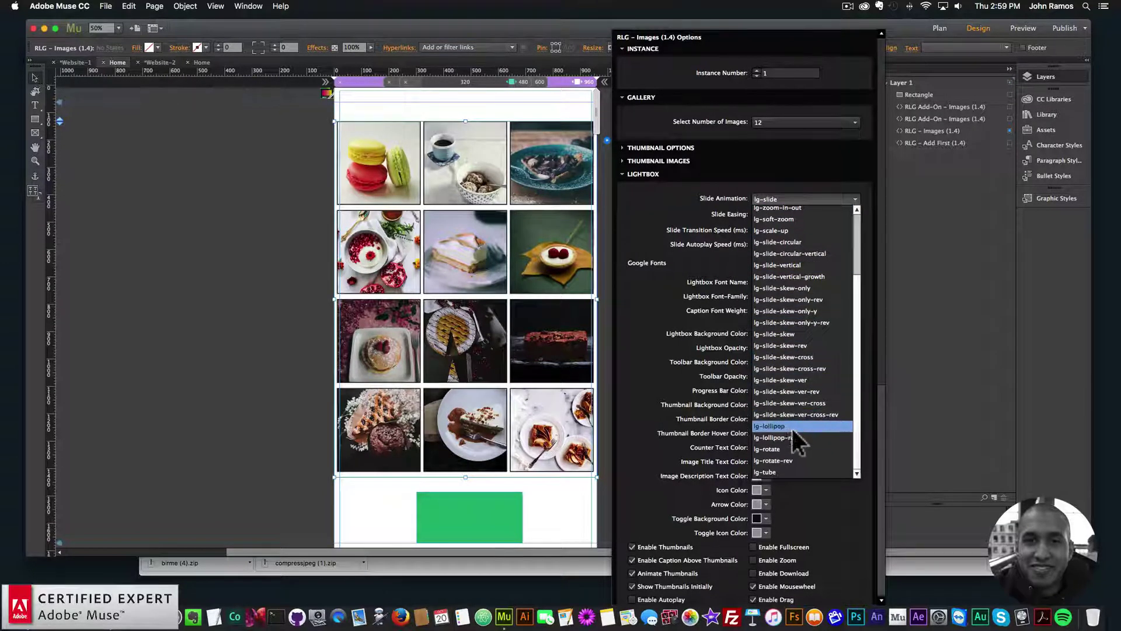
click(784, 299)
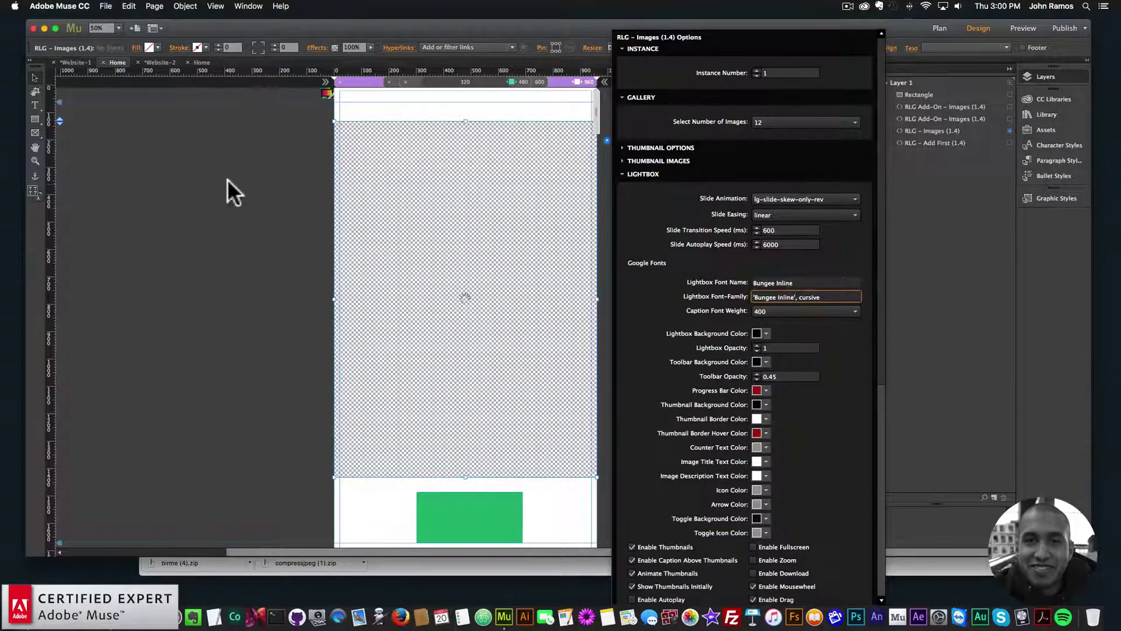
Step: Preview the page in the browser and advance through the lightbox slides from the macarons image to check the slide animation
click(105, 6)
click(134, 178)
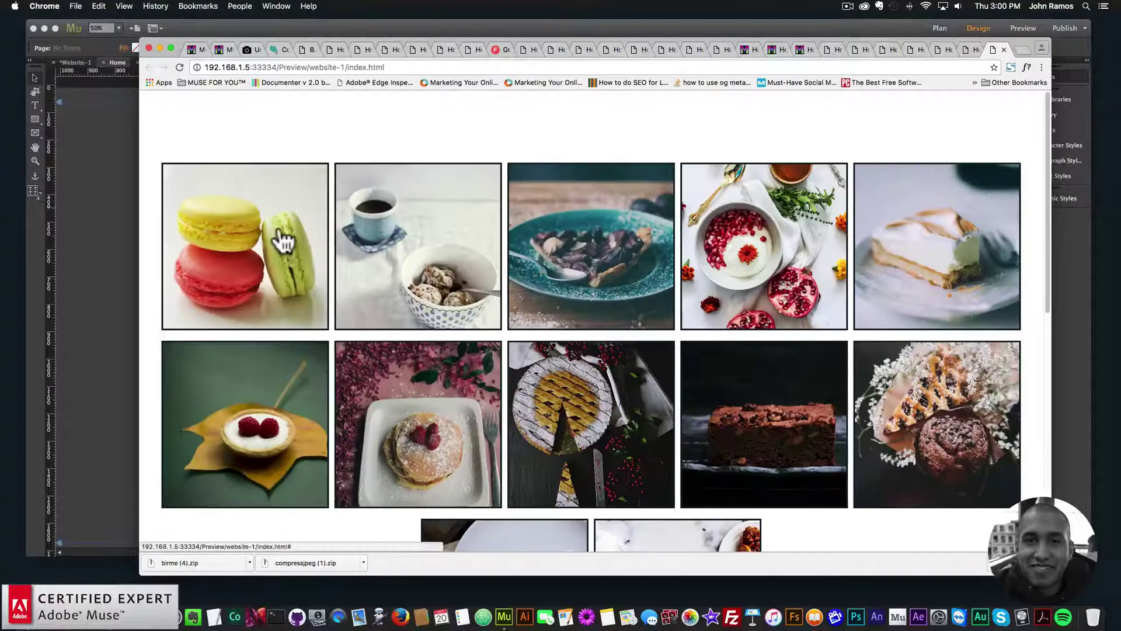
click(284, 239)
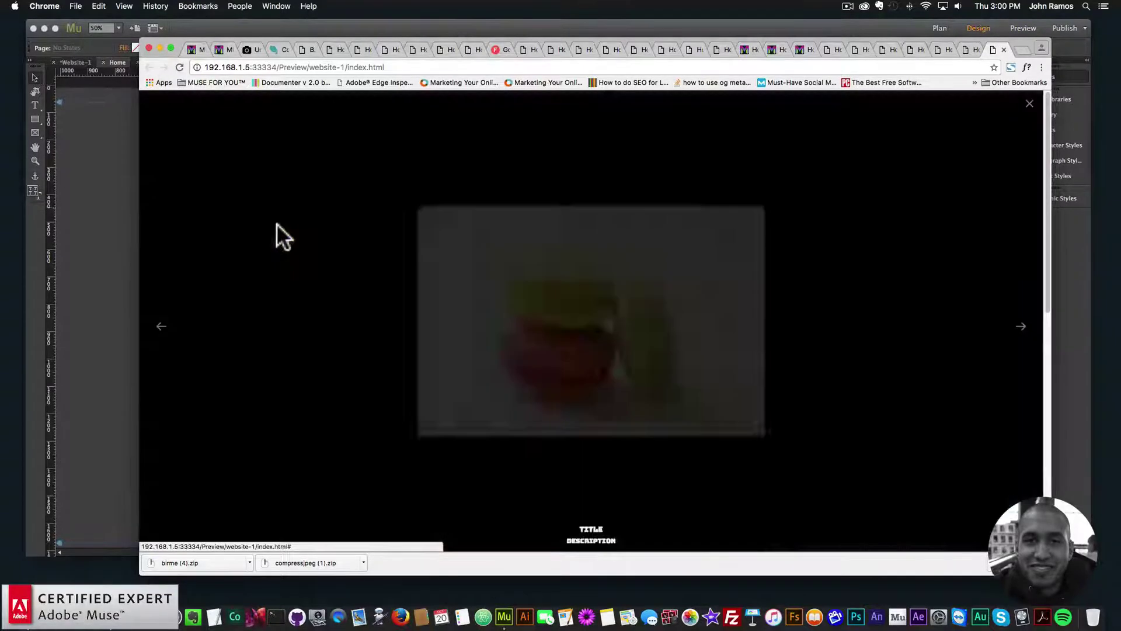
click(988, 325)
click(269, 233)
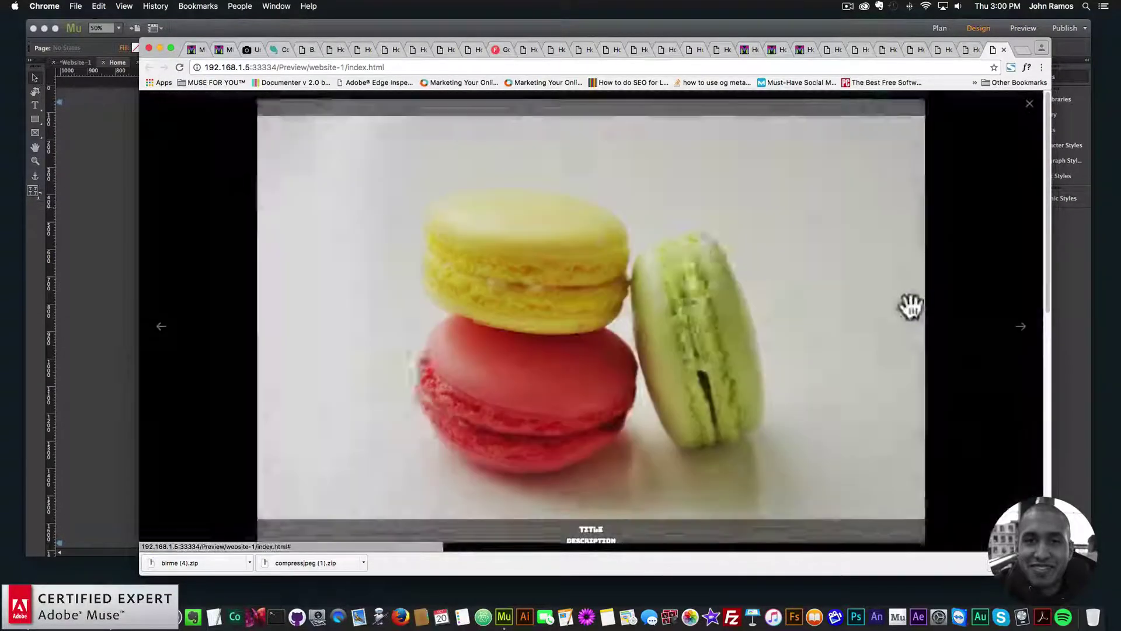
click(983, 322)
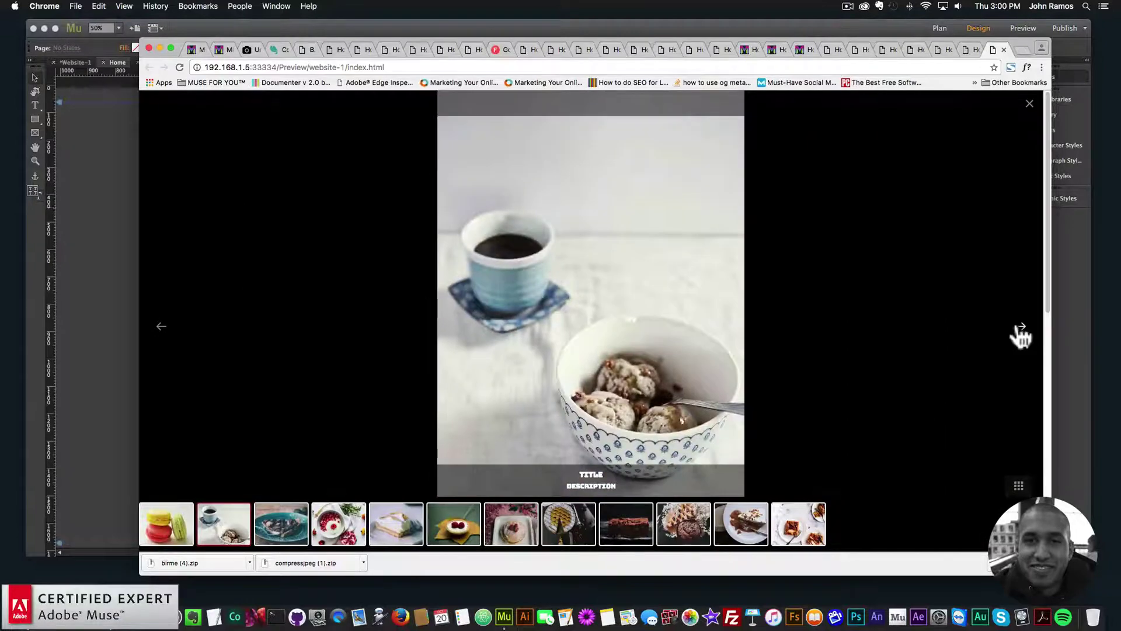
click(1020, 333)
click(1019, 332)
click(1019, 333)
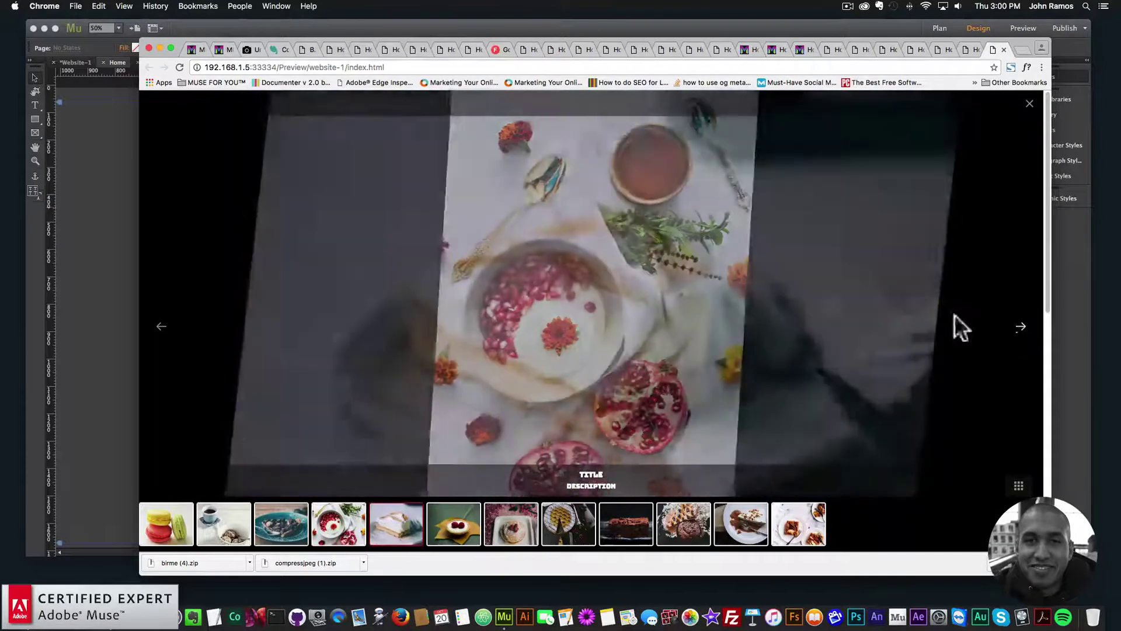
Step: Close the browser preview and set the image gallery's lightbox slide animation to lg-slide-skew-cross
click(148, 47)
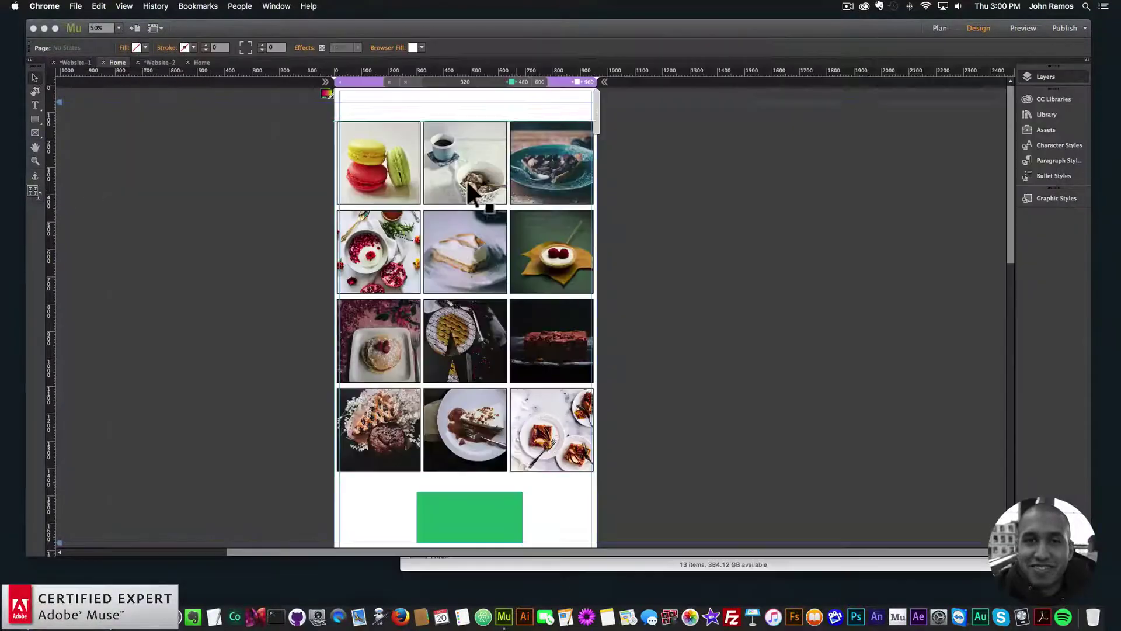
click(467, 178)
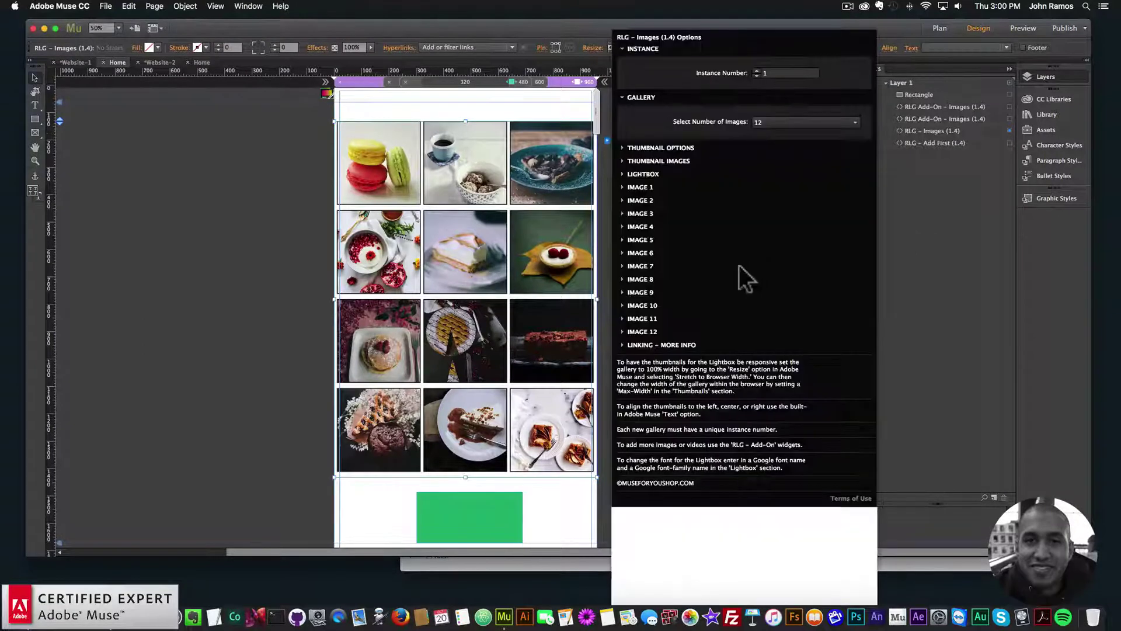
click(645, 174)
click(783, 199)
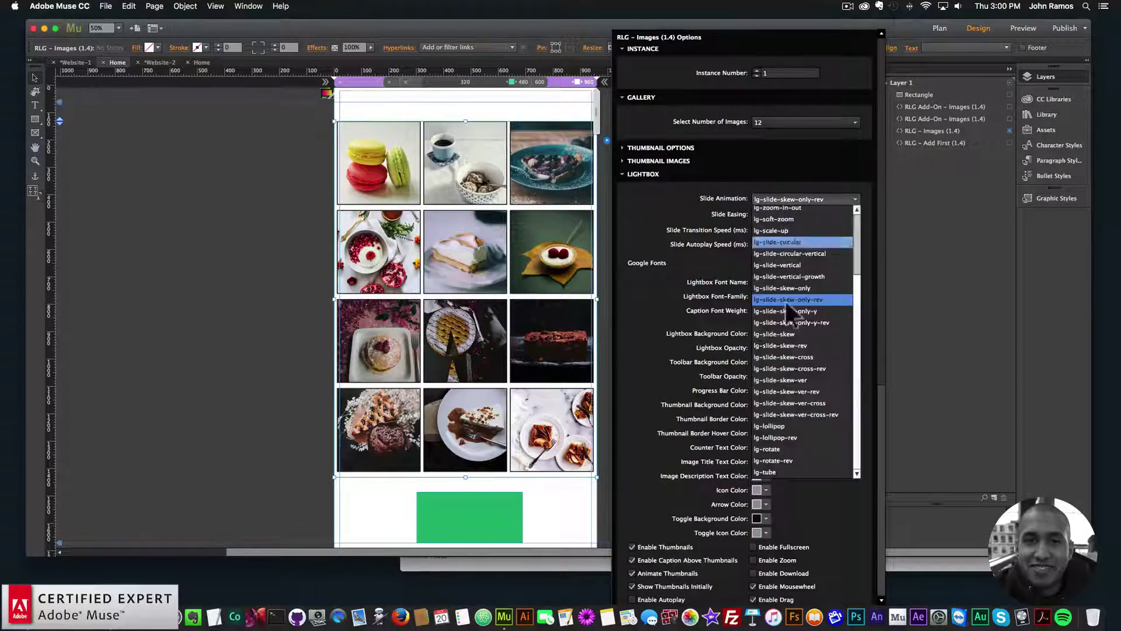
click(793, 356)
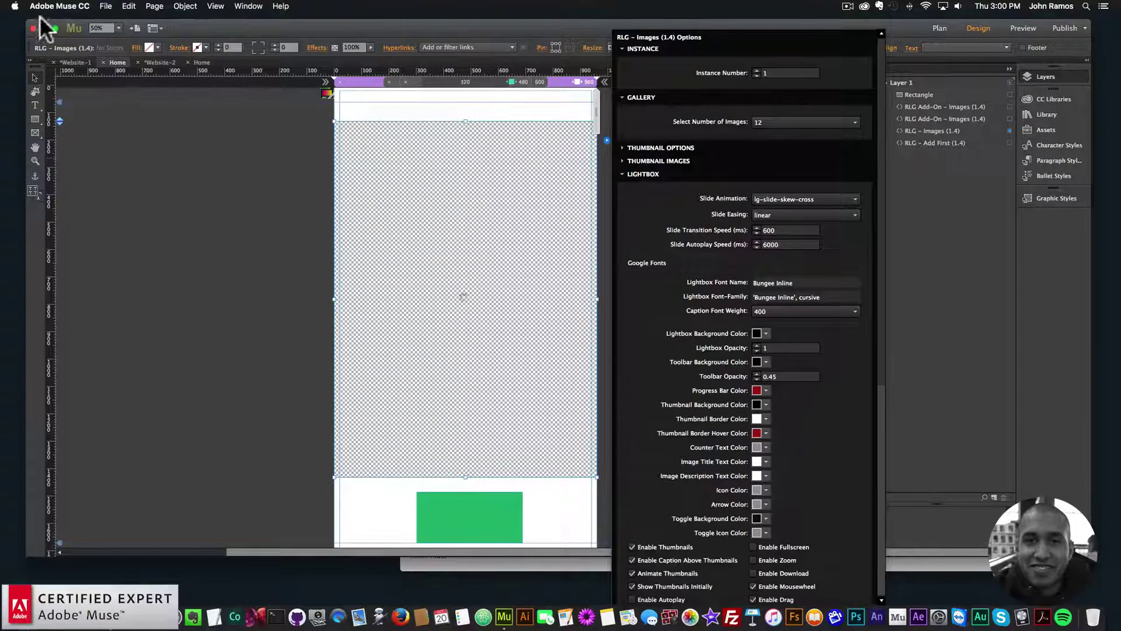
key(Escape)
Step: Preview the page in the browser and advance through the lightbox slides from the coffee and ice cream image
click(106, 7)
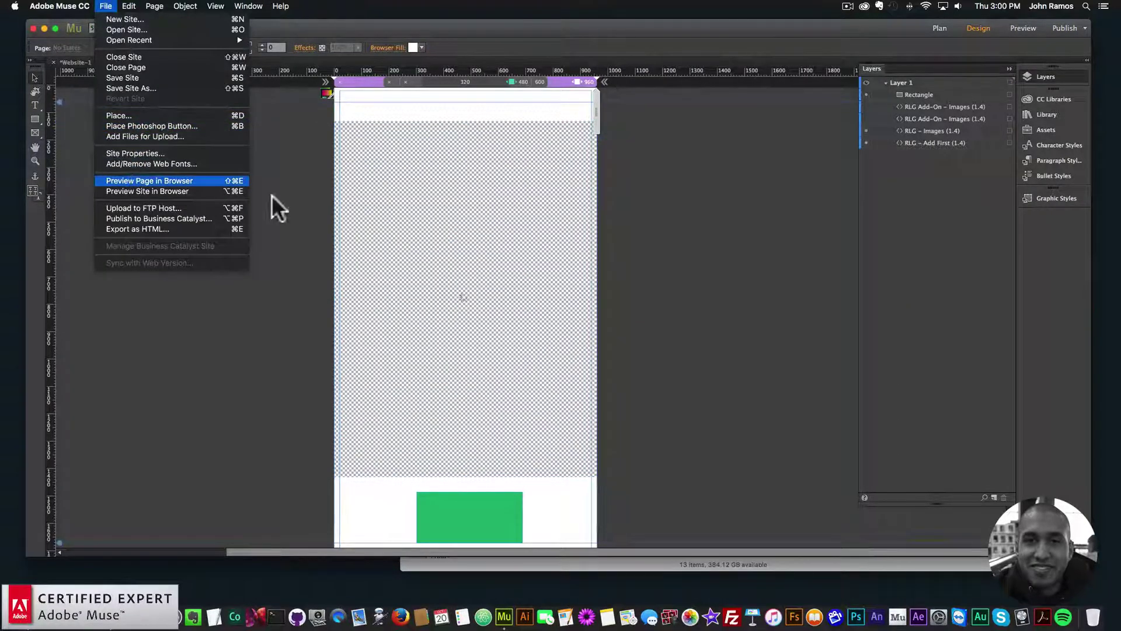
key(Return)
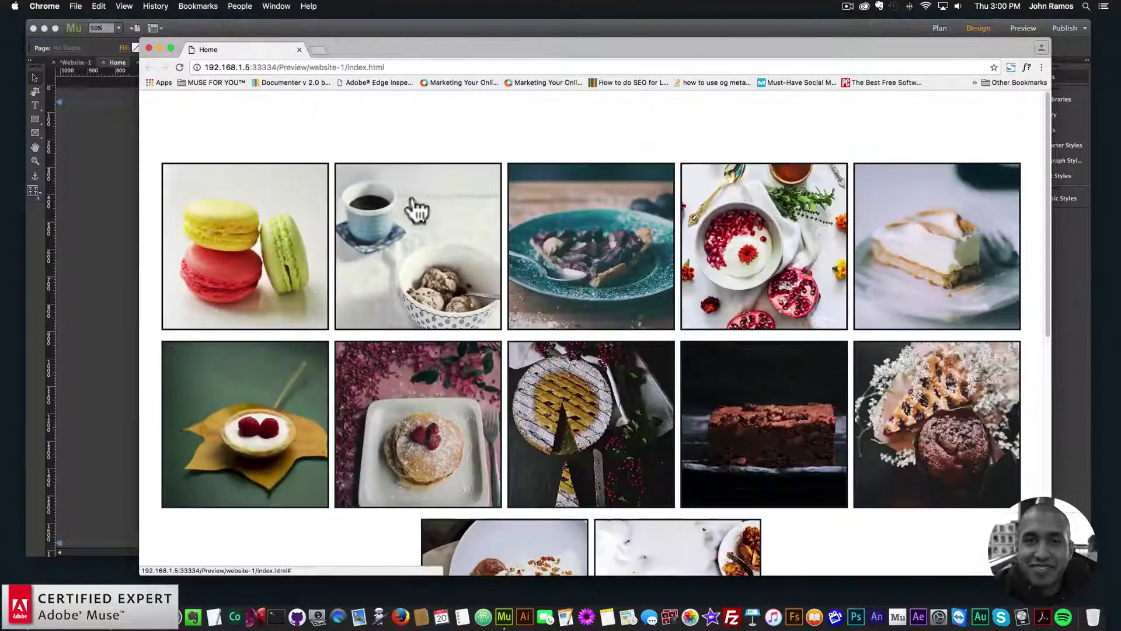
click(413, 210)
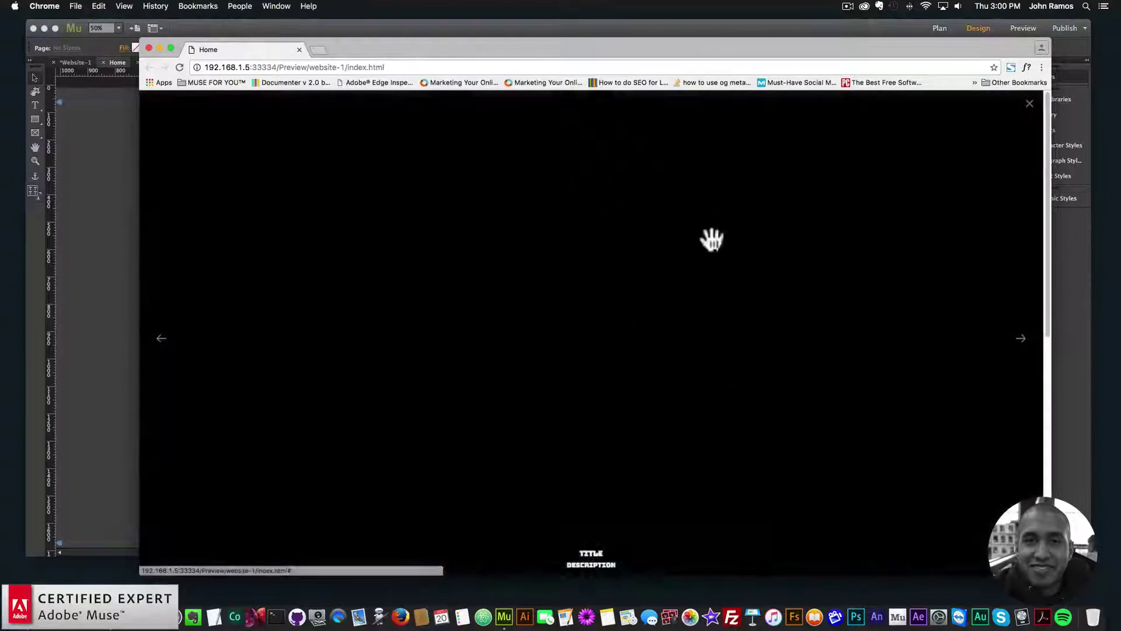
click(1028, 345)
click(1024, 347)
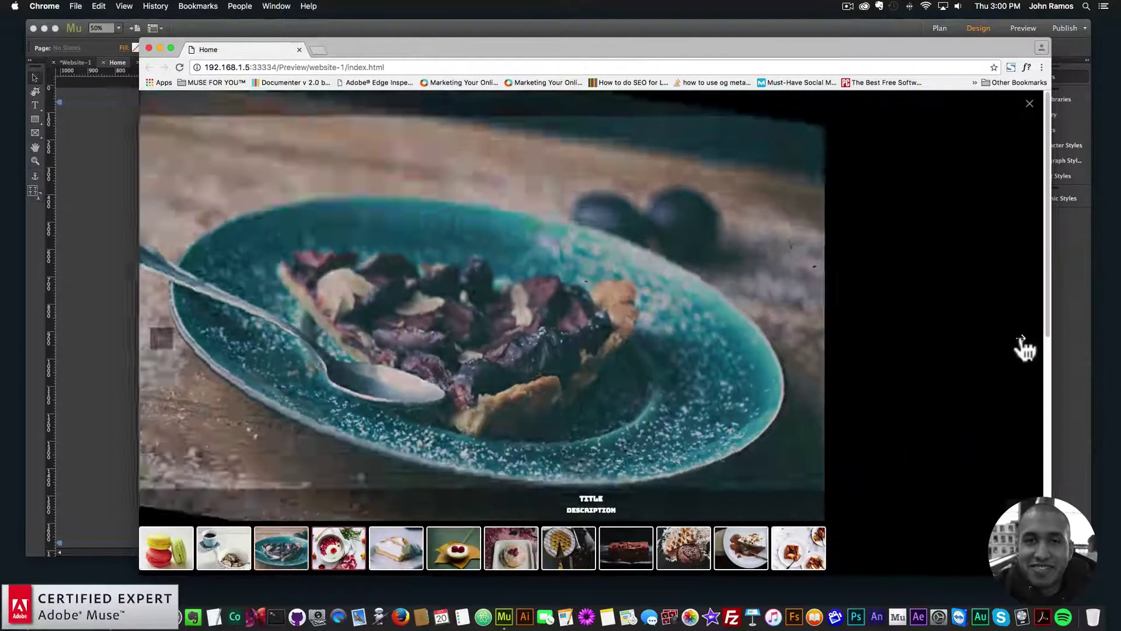
click(1023, 342)
click(1023, 341)
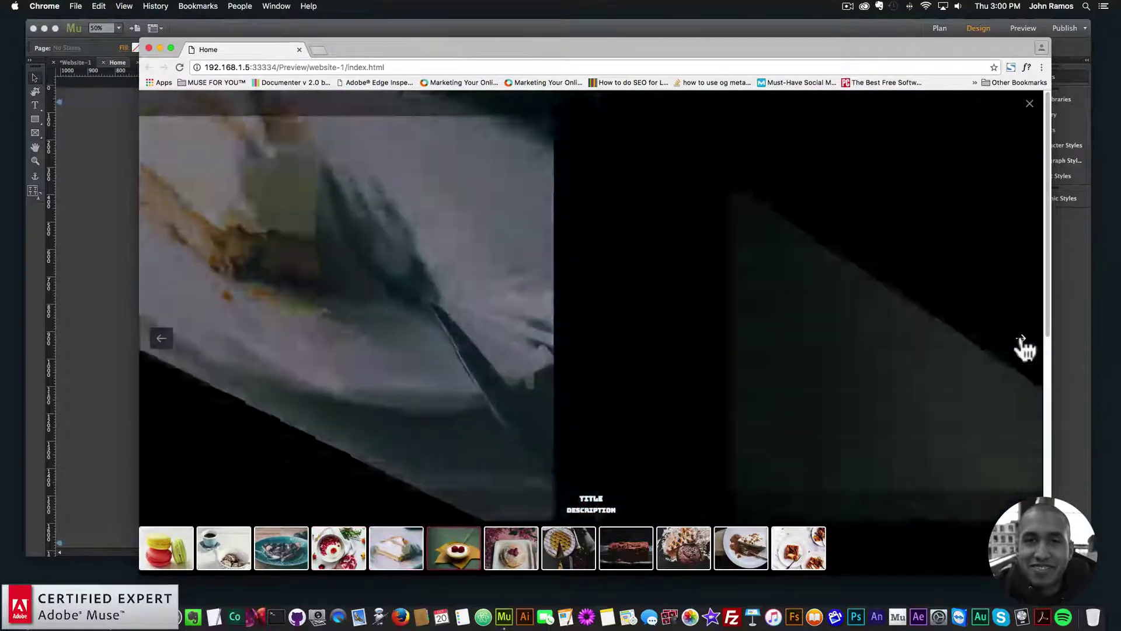
click(1023, 343)
Step: Return to Adobe Muse and set the image gallery's lightbox slide animation to lg-scale-up
click(73, 202)
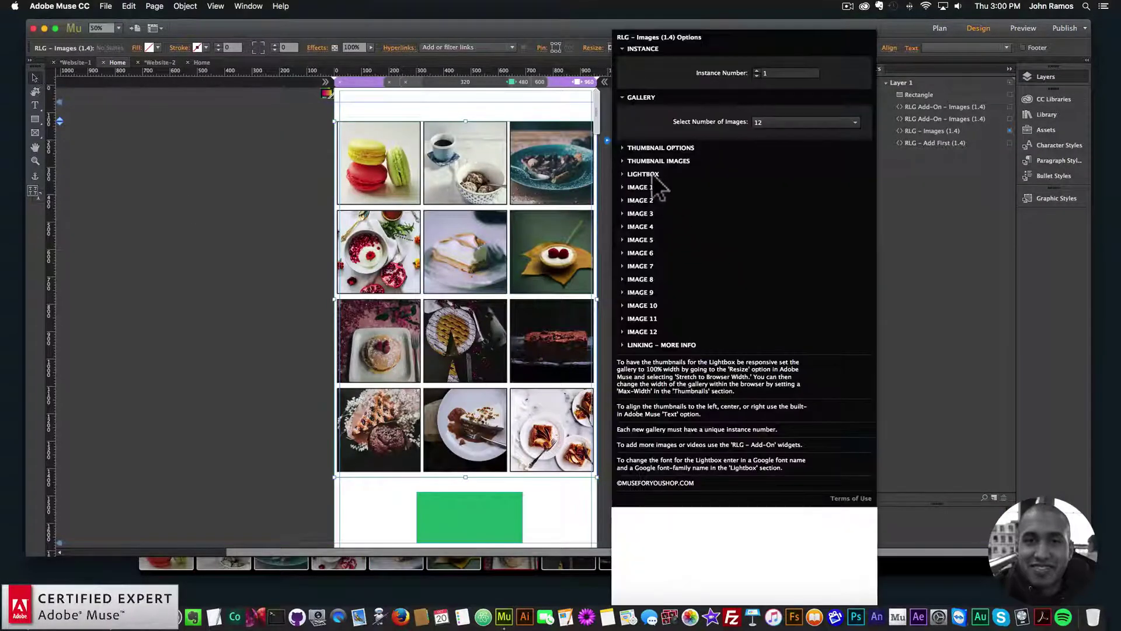
click(650, 174)
click(785, 199)
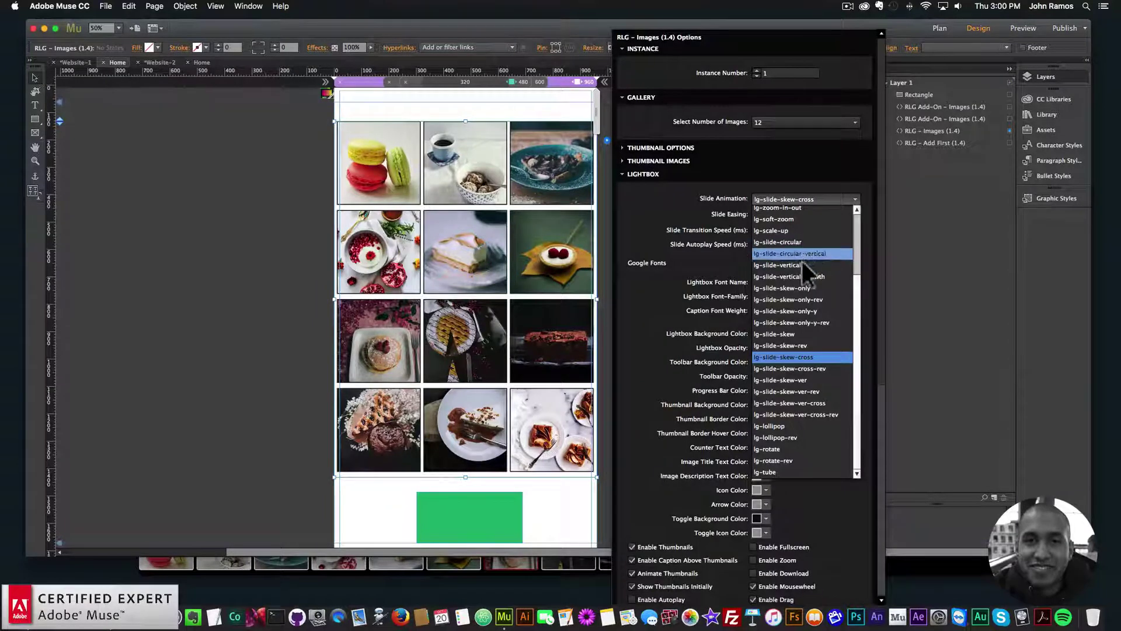
click(789, 230)
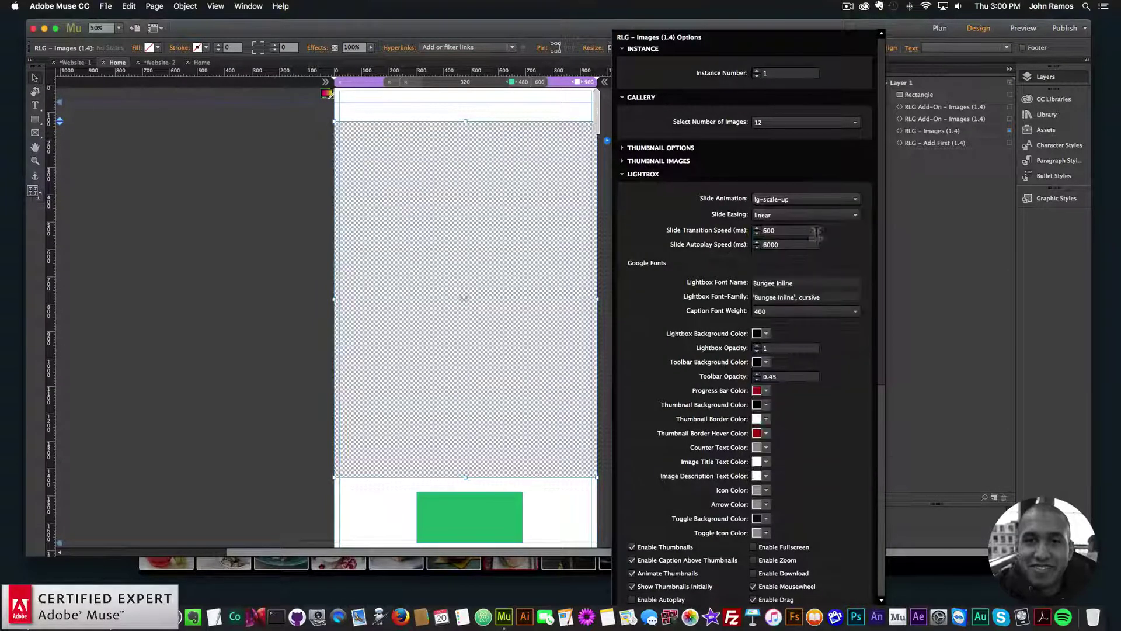
click(241, 139)
Step: Preview the page in the browser and cycle through the lightbox slides from the blueberry tart image, closing the lightbox when done
click(105, 5)
click(151, 180)
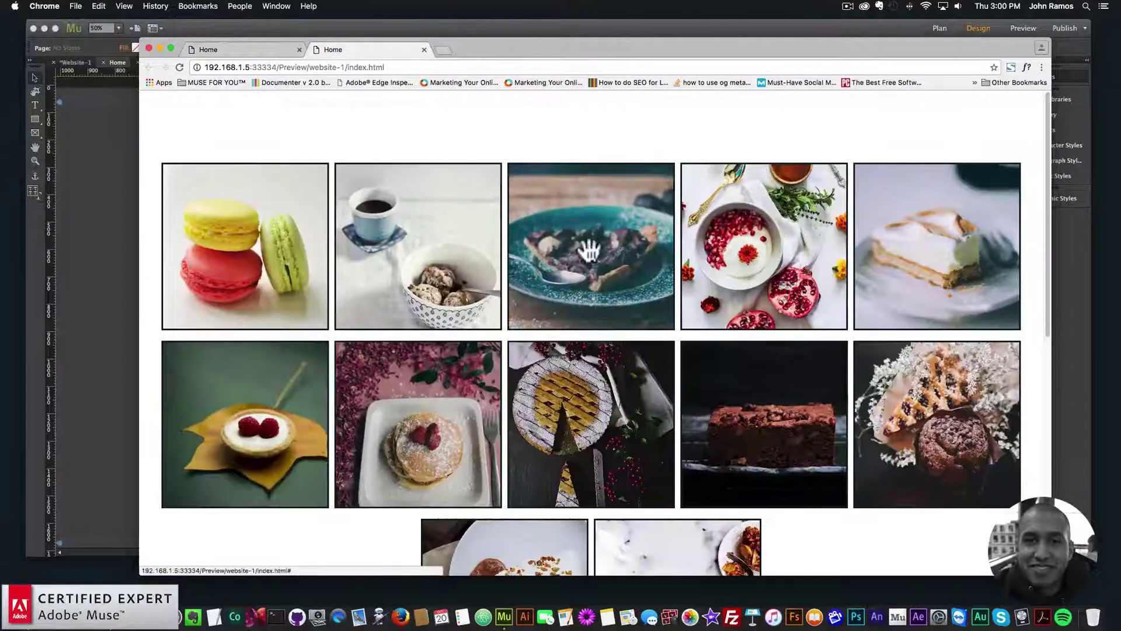
click(590, 251)
click(1021, 345)
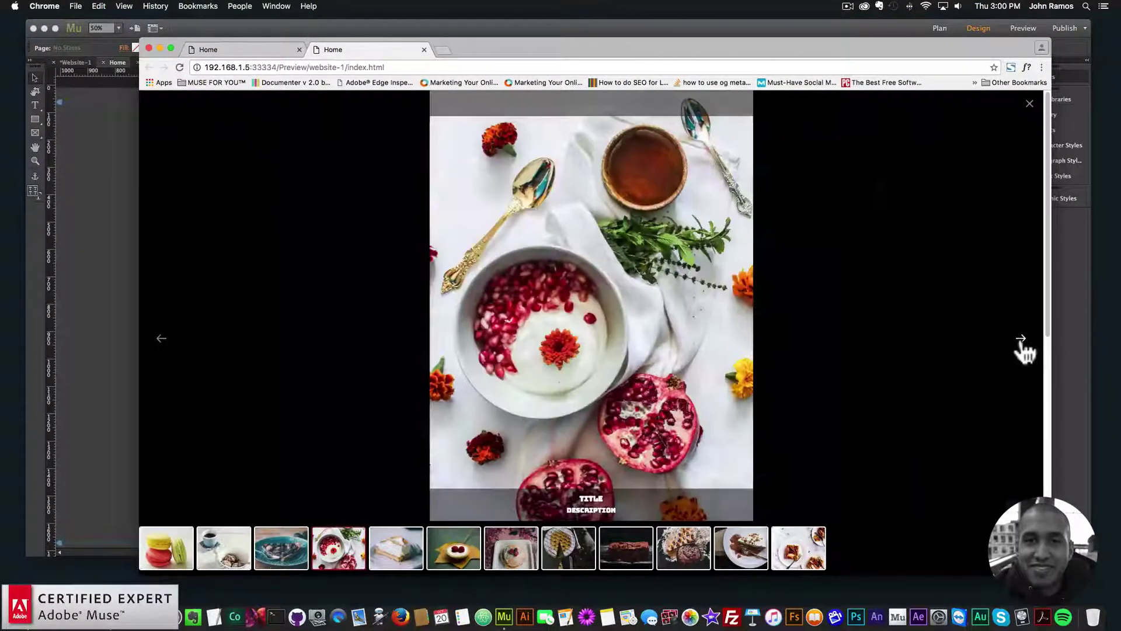
click(1021, 344)
click(1022, 344)
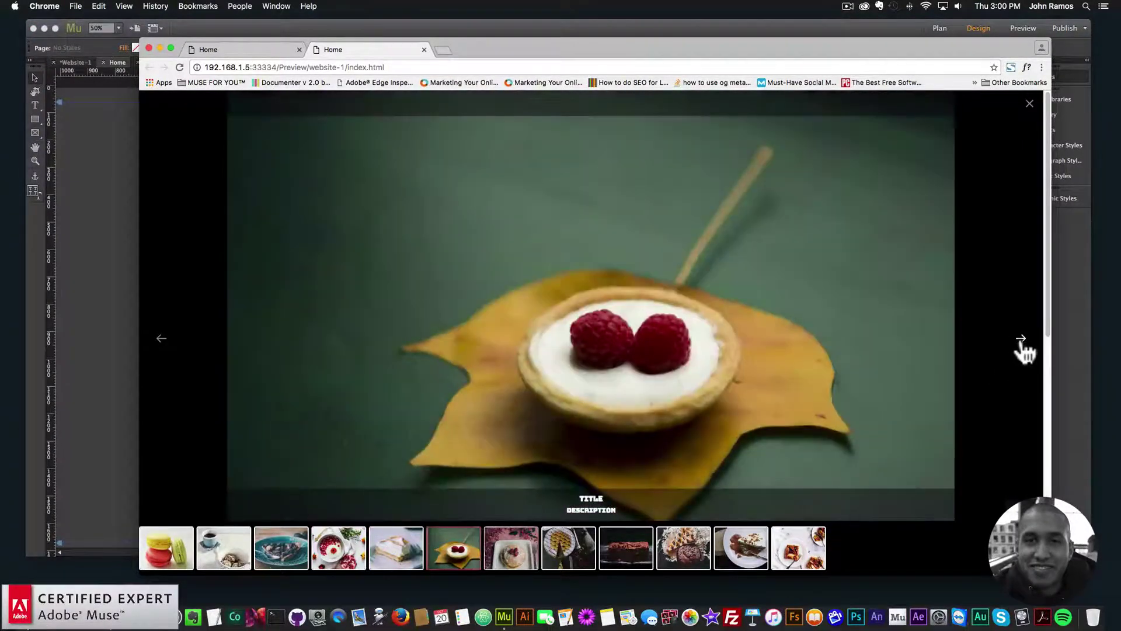
click(1021, 344)
click(1021, 345)
click(1021, 345)
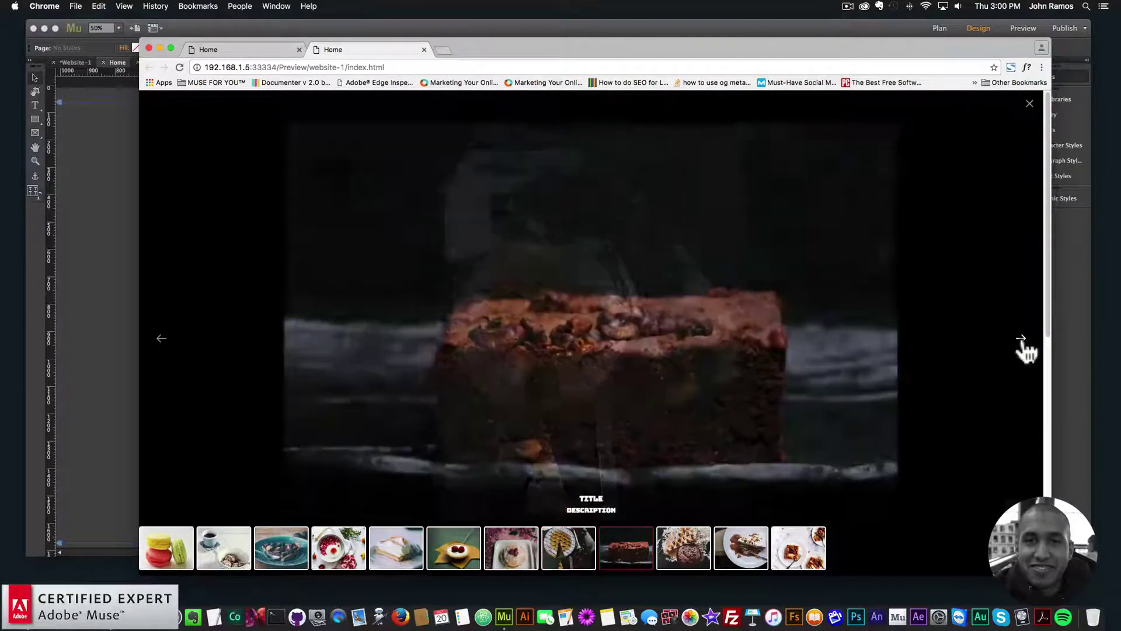
click(1021, 344)
click(1021, 345)
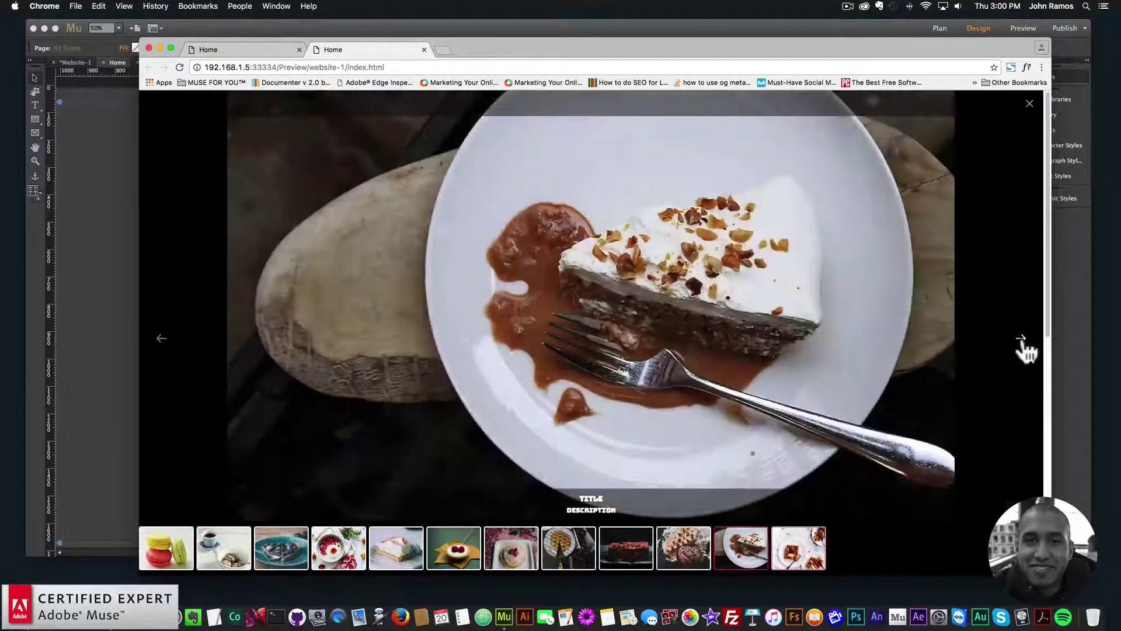
click(1023, 344)
click(1022, 344)
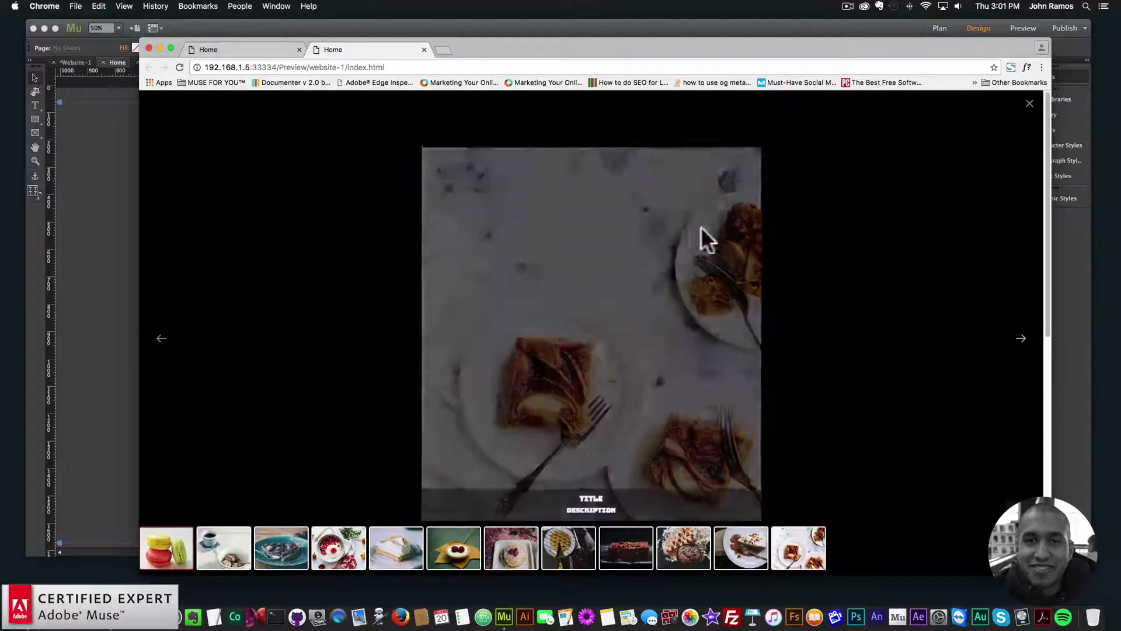
click(1021, 345)
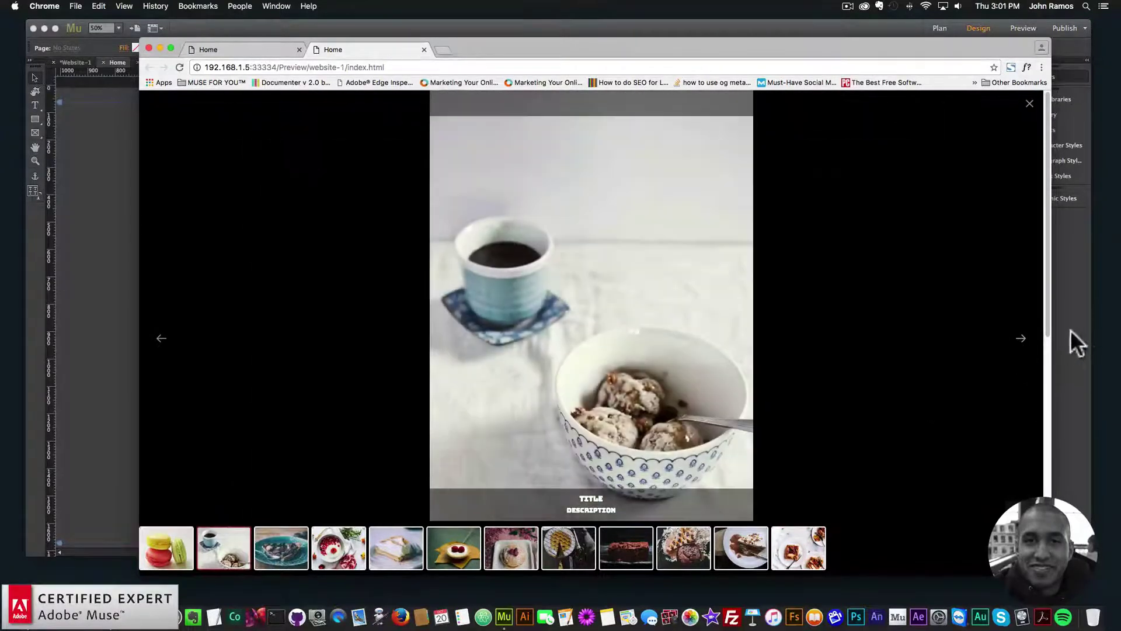
click(1017, 346)
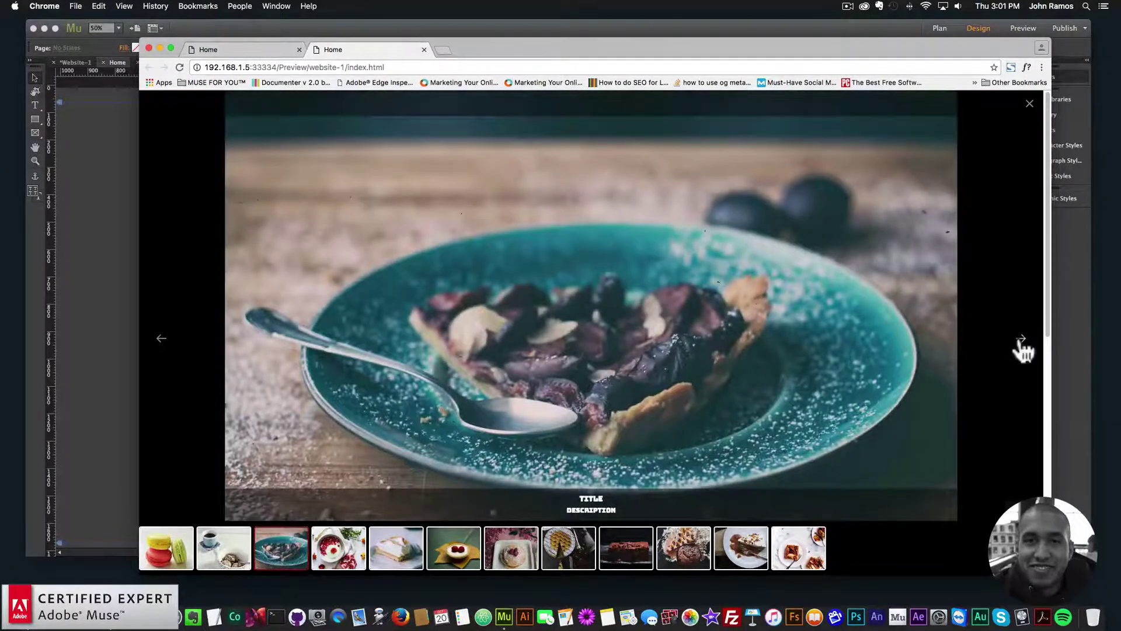
click(1022, 348)
click(1019, 349)
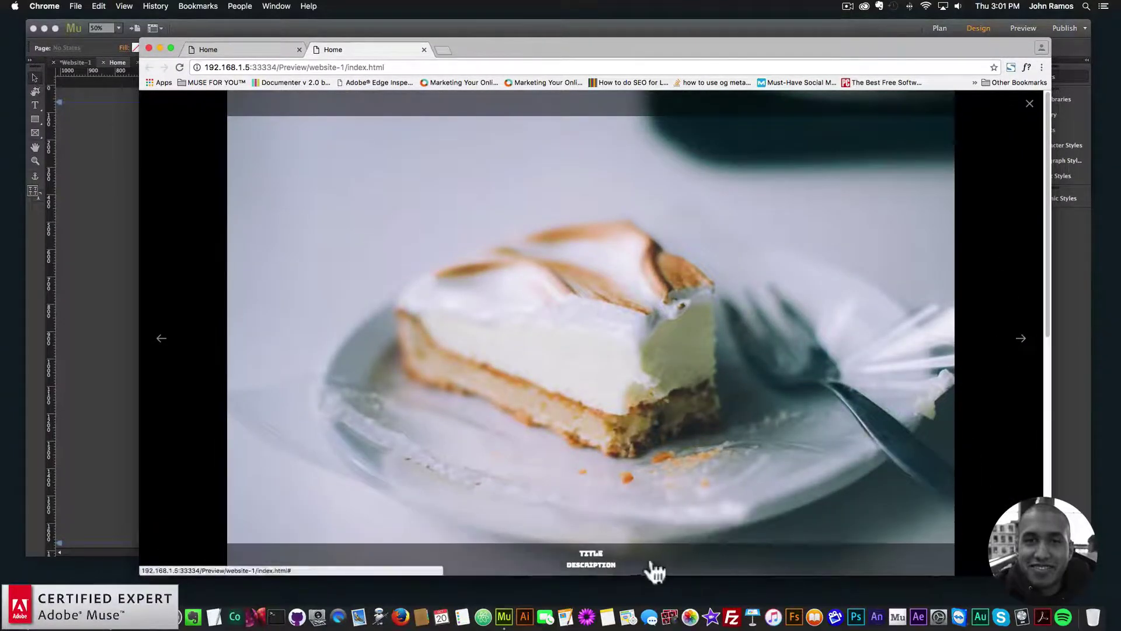
click(1029, 104)
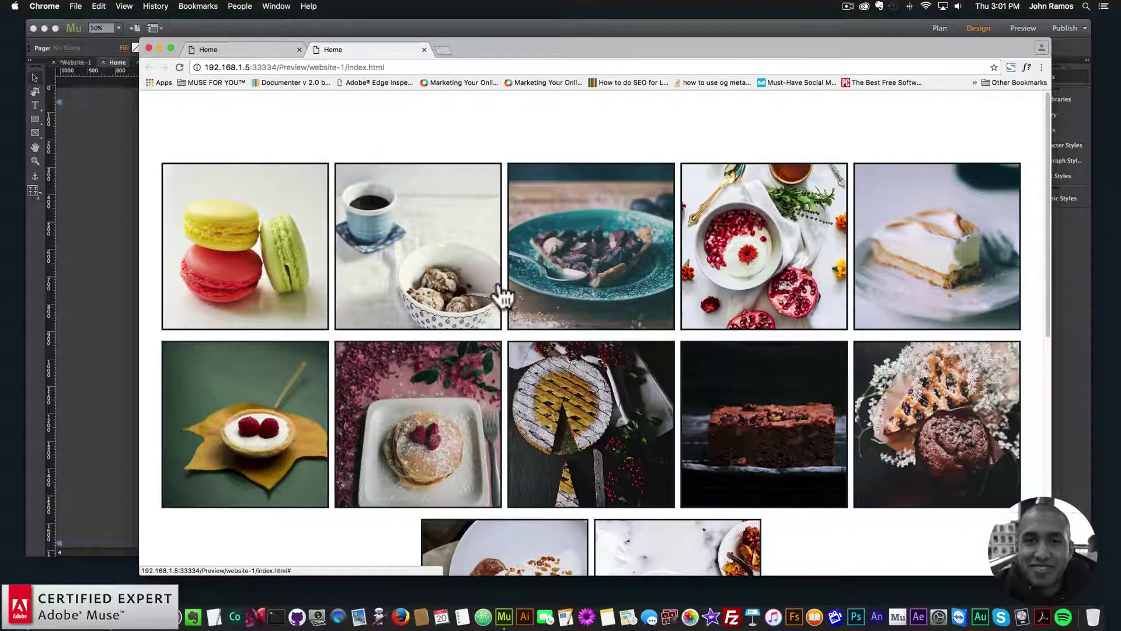
Step: Load museforyoushop.com in a new browser tab and follow the $39 a year offer to the widget shop
click(445, 50)
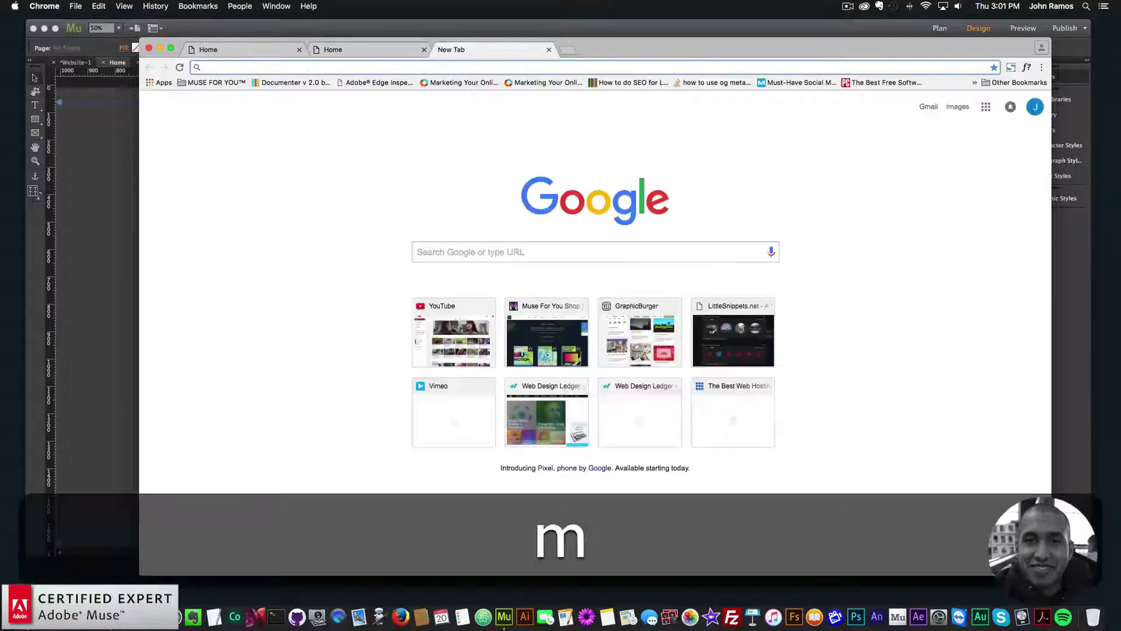
text(museforyoushop.com)
key(Return)
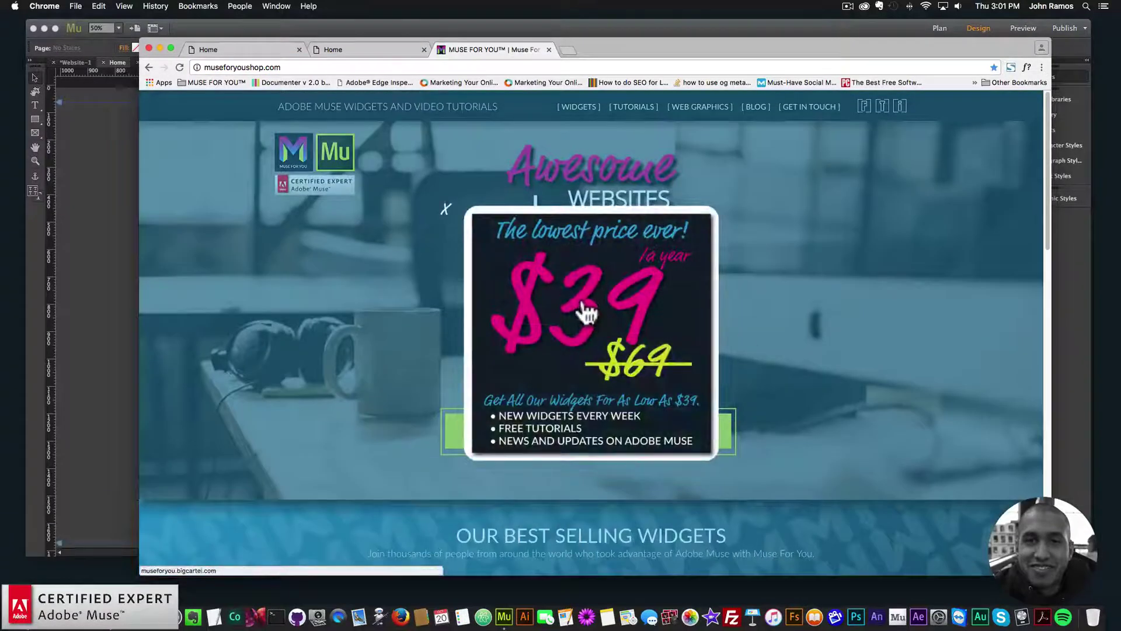
click(580, 309)
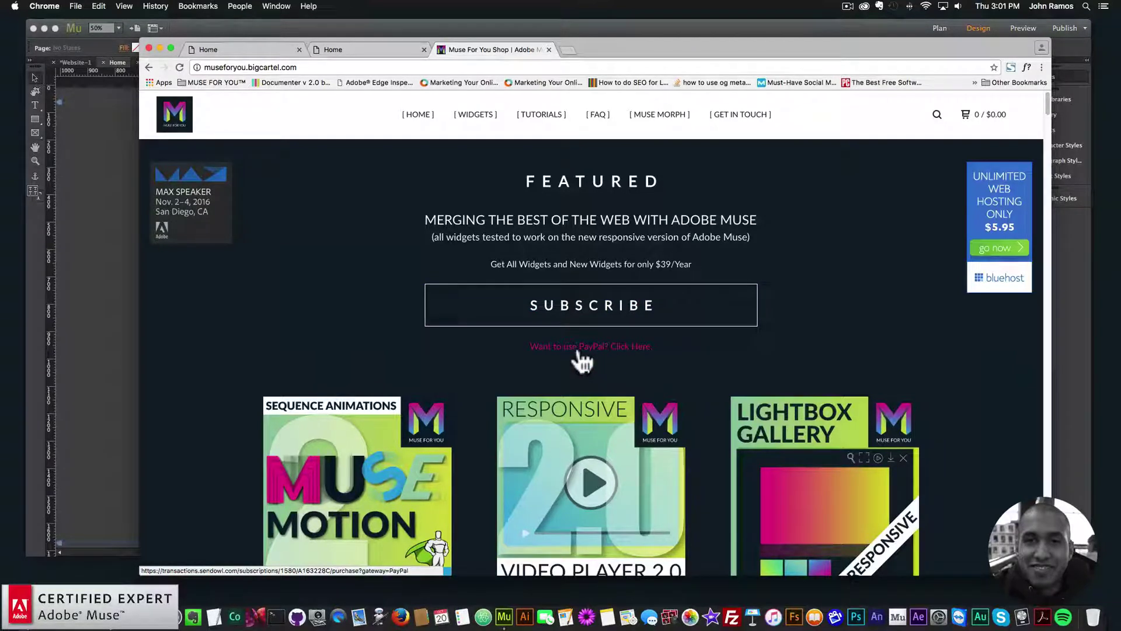
Step: Open the Responsive Lightbox Gallery Widget product page from the featured widgets and look over its description
scroll(578, 357, down, 2)
scroll(839, 364, down, 3)
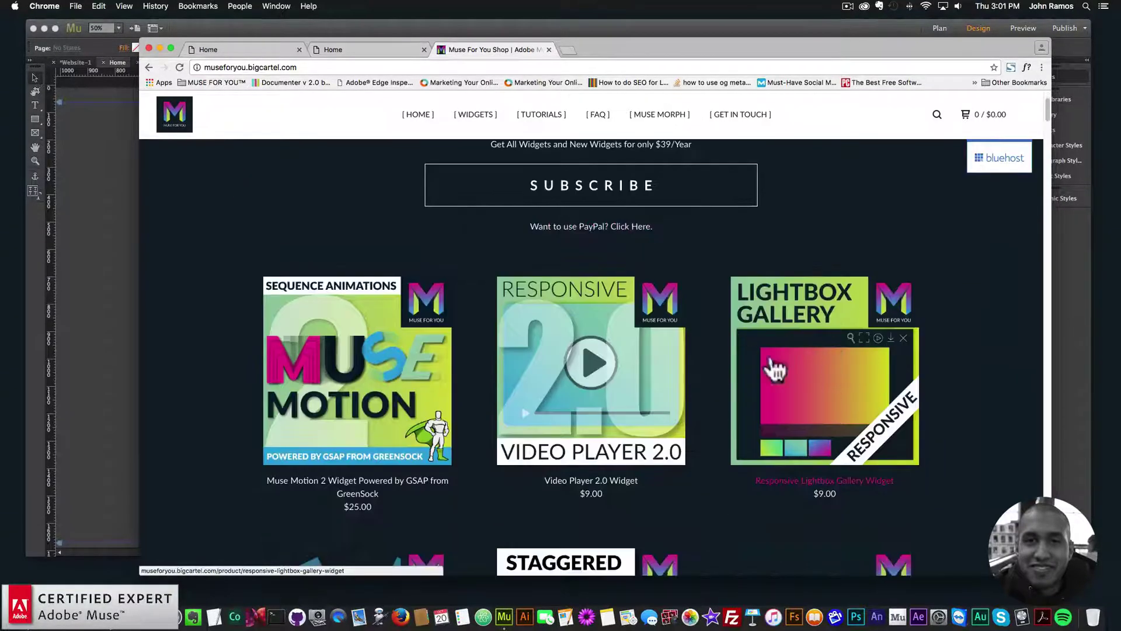
click(801, 368)
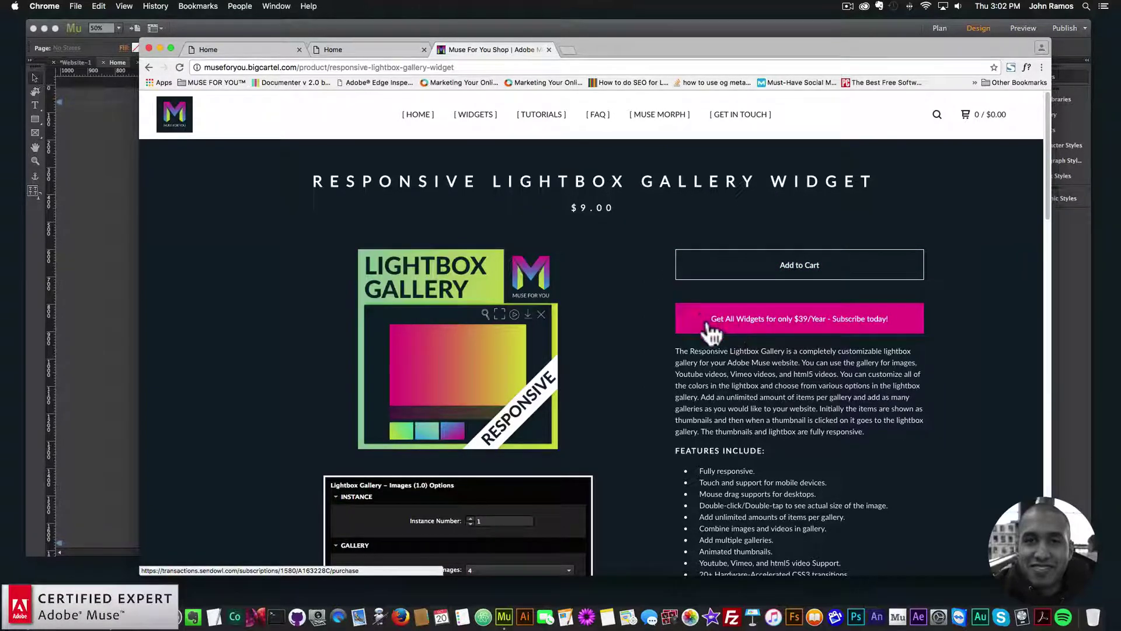
scroll(650, 369, down, 3)
scroll(642, 359, up, 3)
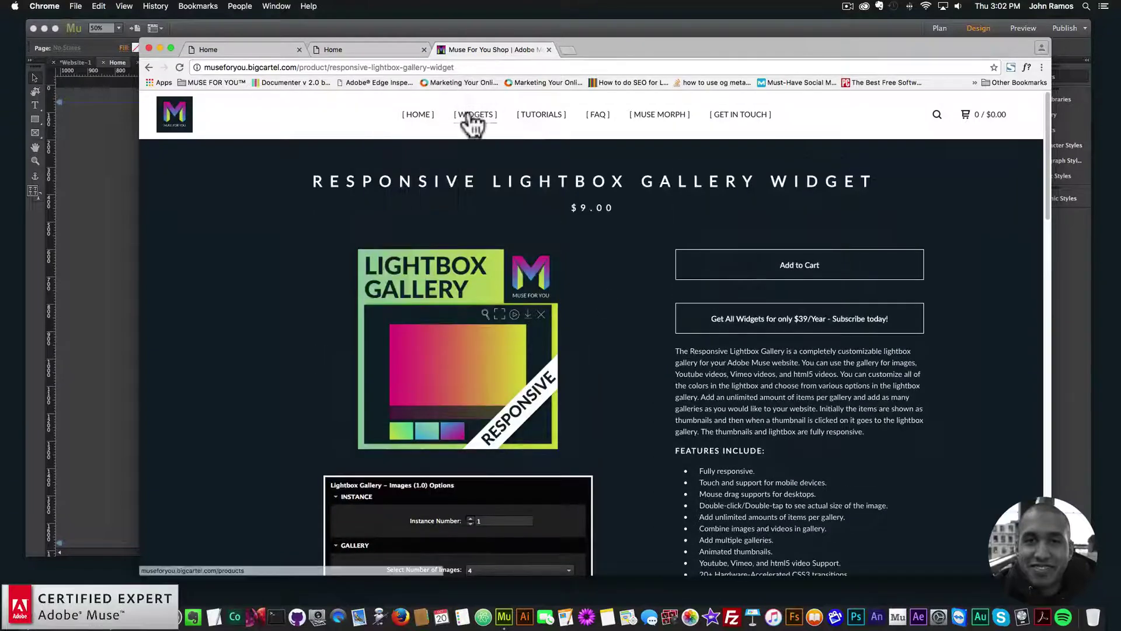
Step: Browse the shop's full widget list and open the Panel Reveal Hover Box Widget product page
click(474, 115)
scroll(559, 293, down, 4)
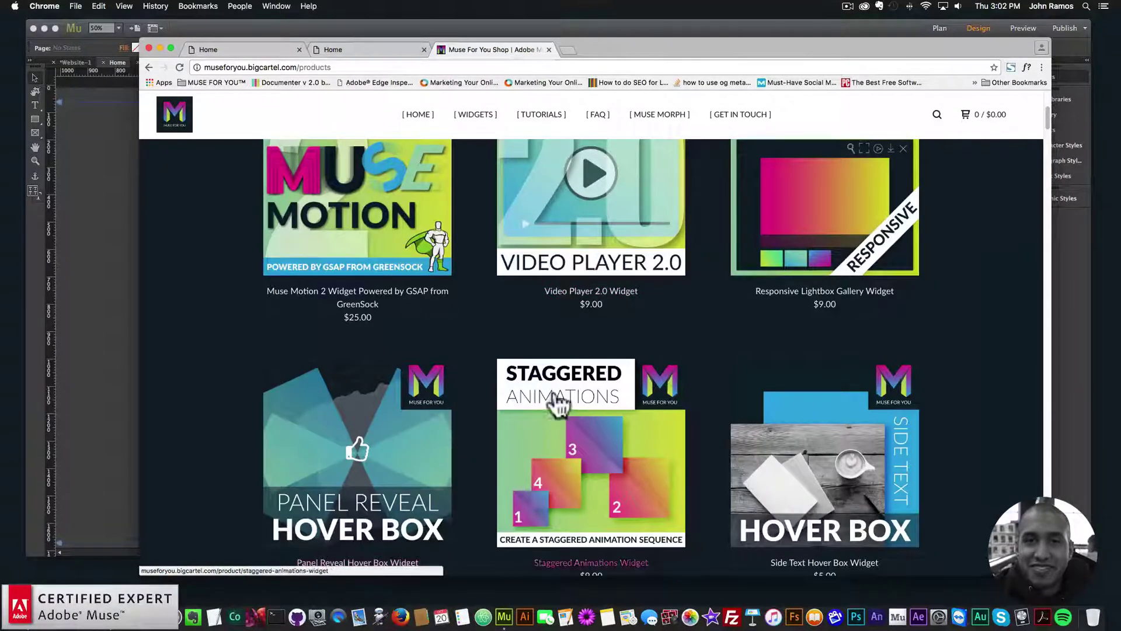
scroll(552, 404, down, 3)
click(350, 344)
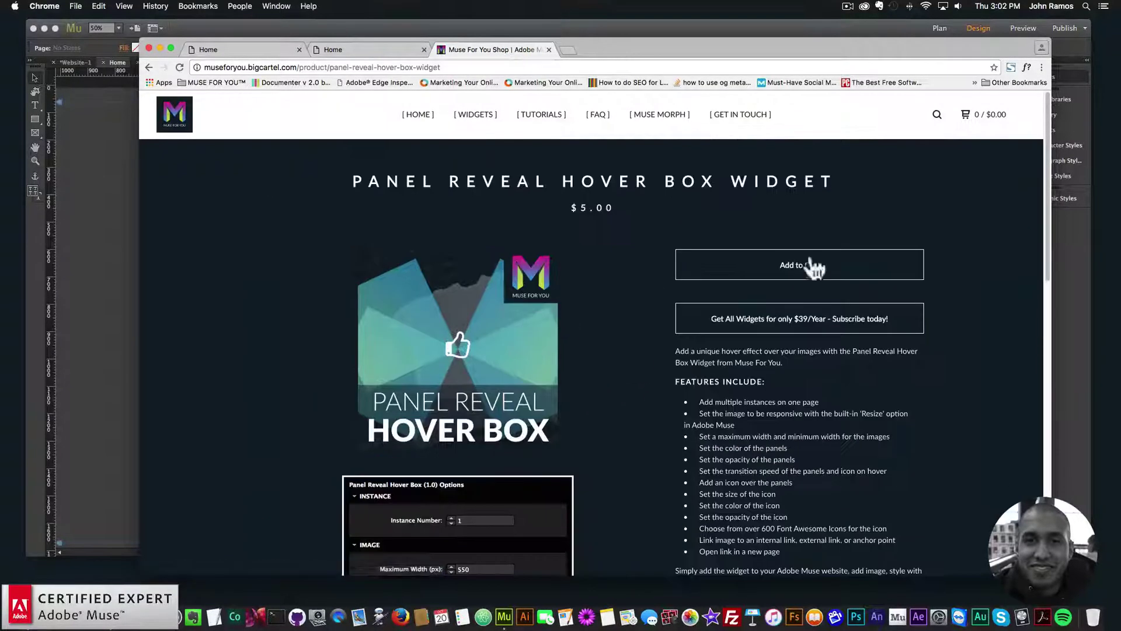
Step: Open the live preview of the Panel Reveal Hover Box Widget, view its image hover effects and return to the shop
scroll(701, 327, down, 7)
click(799, 255)
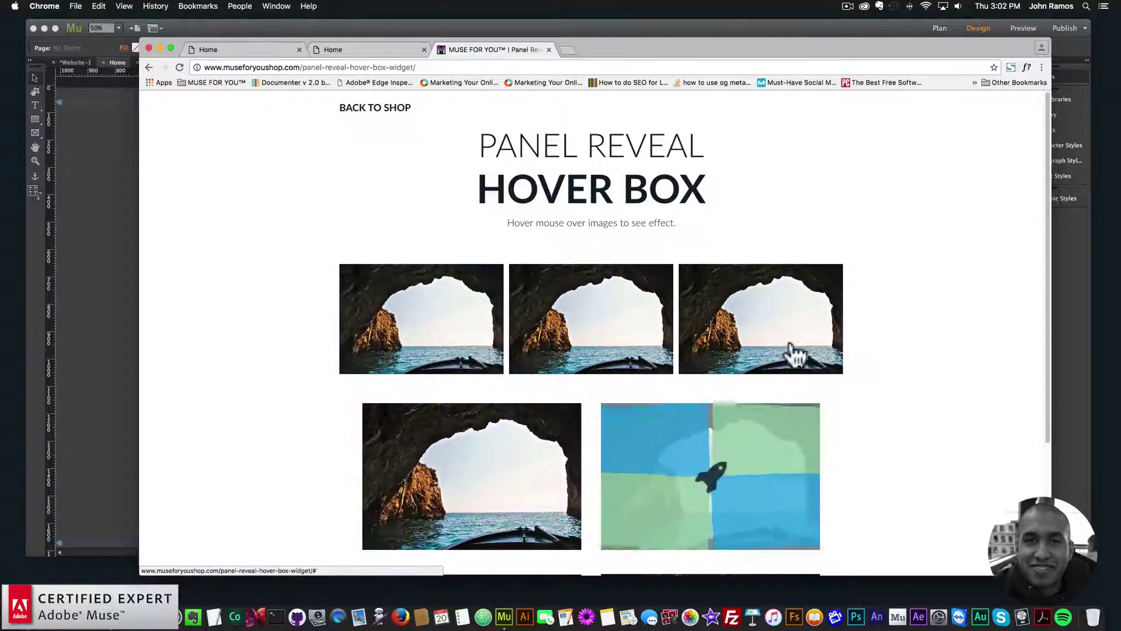
click(378, 110)
Step: Open the Side Text Hover Box Widget from the shop's full widget list and load its live preview
click(485, 115)
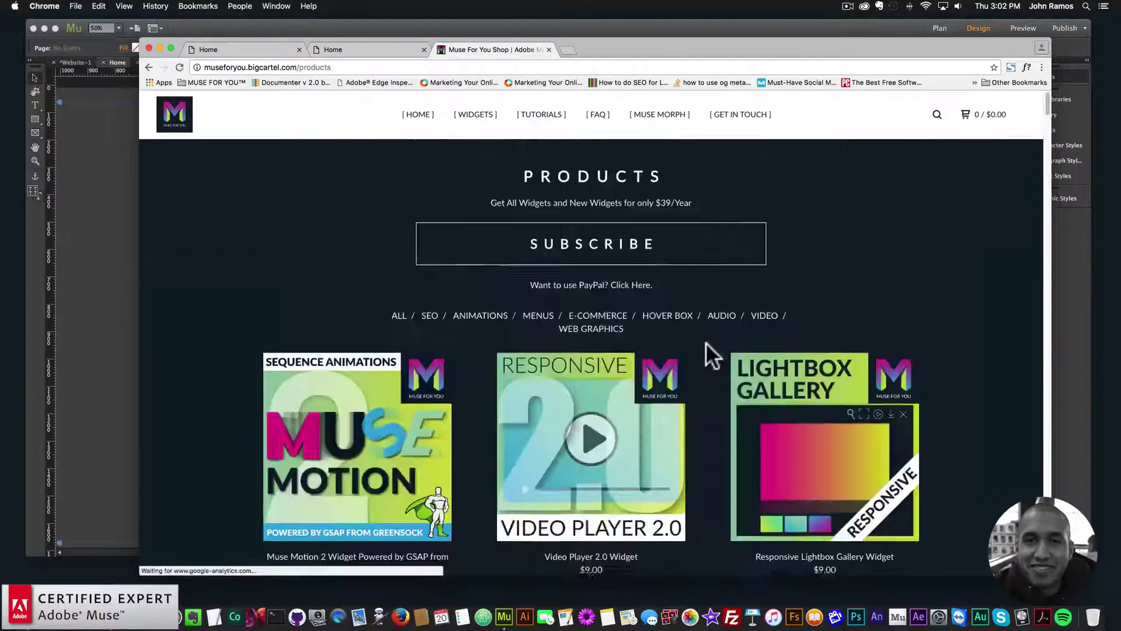
scroll(712, 351, down, 5)
click(893, 373)
scroll(715, 371, down, 6)
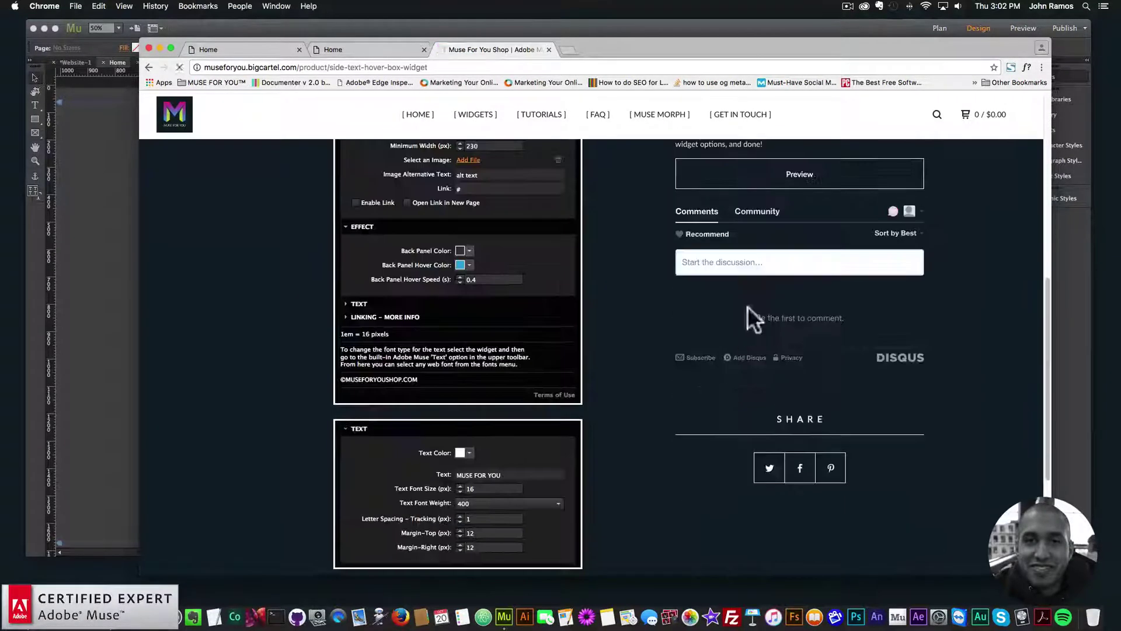
click(794, 261)
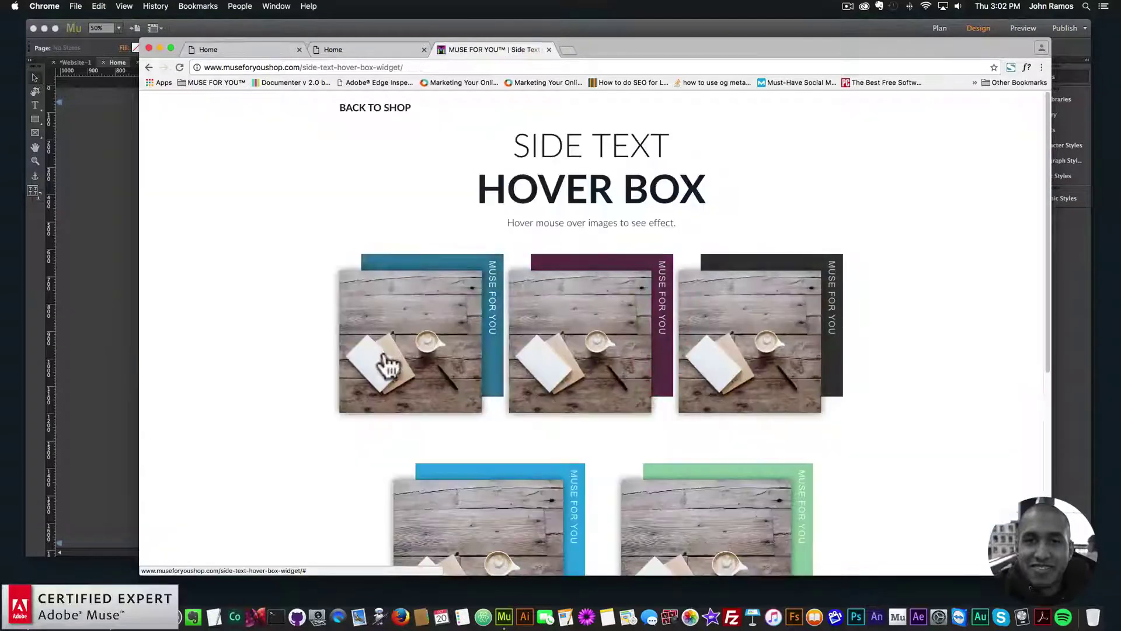
Step: Look through the Side Text Hover Box demo images and their hover effects, and return to the shop
scroll(590, 230, down, 3)
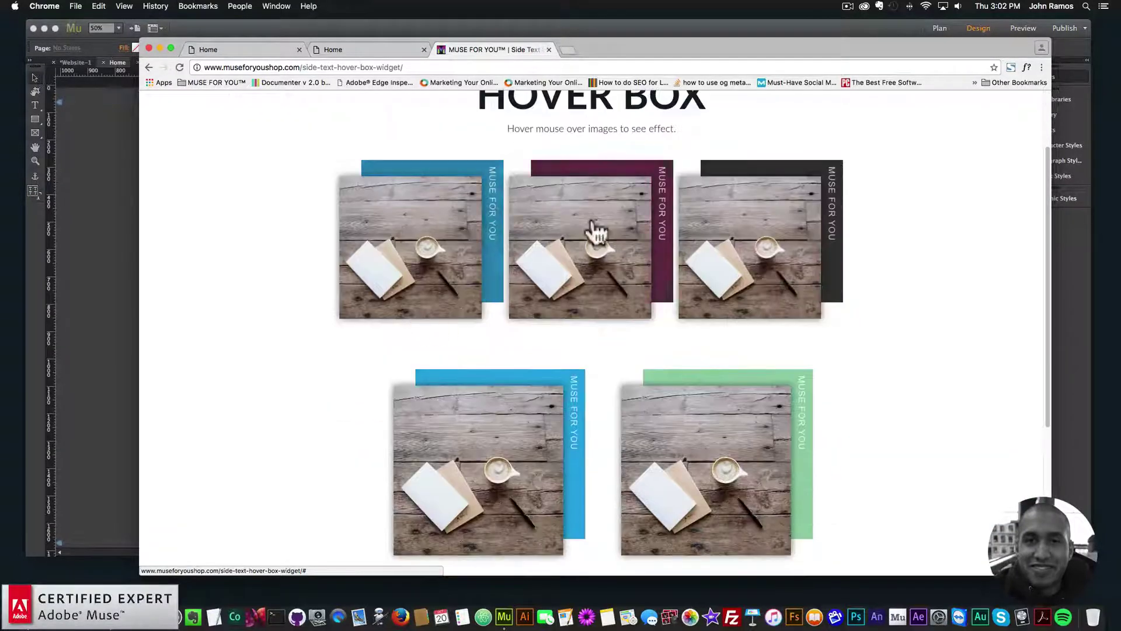
scroll(675, 325, up, 3)
scroll(701, 388, down, 5)
scroll(701, 388, down, 2)
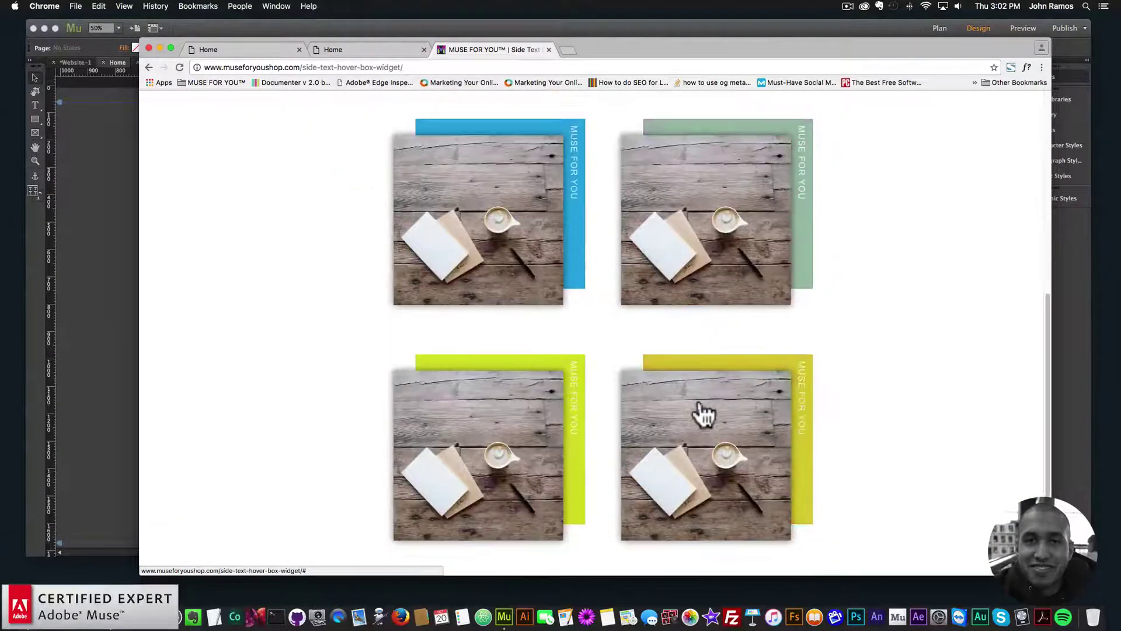
scroll(740, 380, up, 6)
click(390, 108)
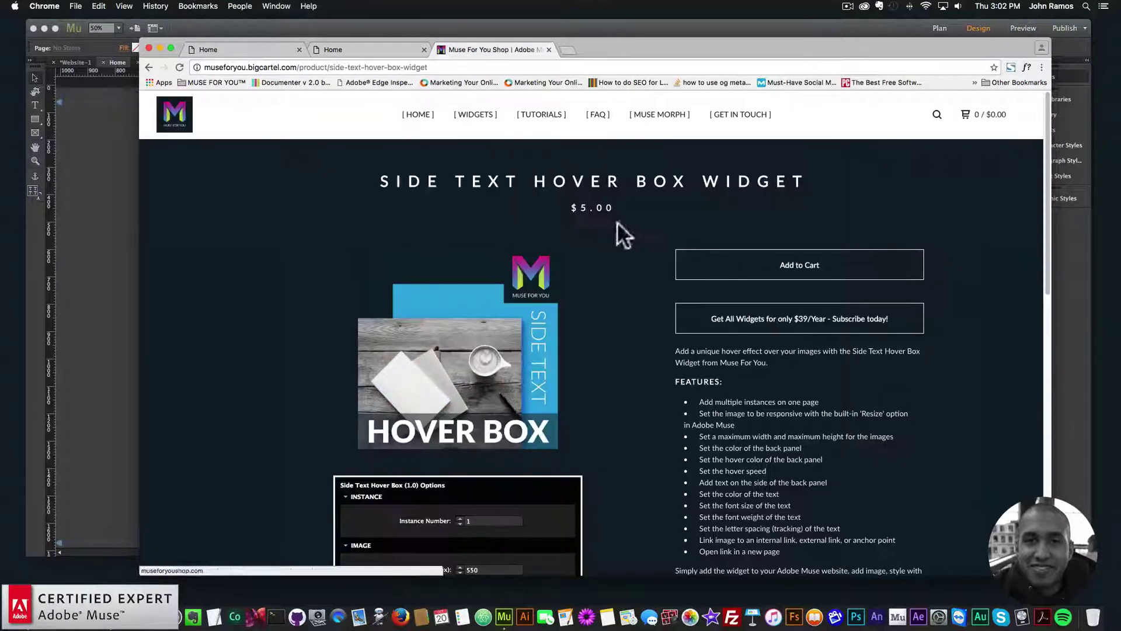
Step: Find the Center Circle Hover Box Widget in the full widget list and load its live preview
click(475, 115)
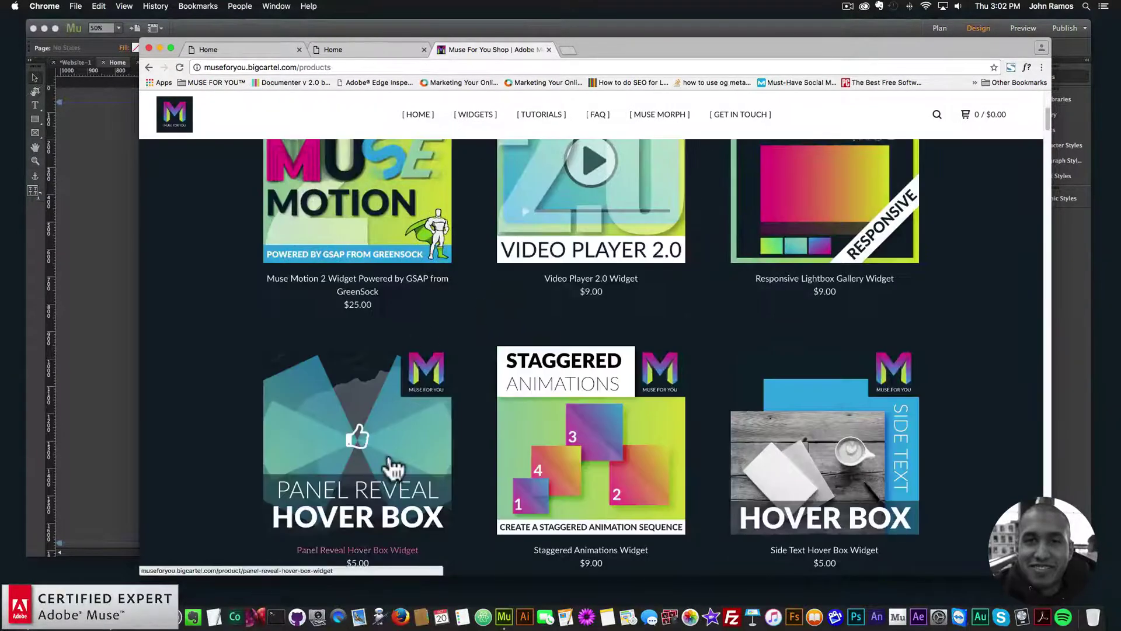
scroll(387, 463, down, 4)
scroll(460, 445, down, 1)
click(611, 390)
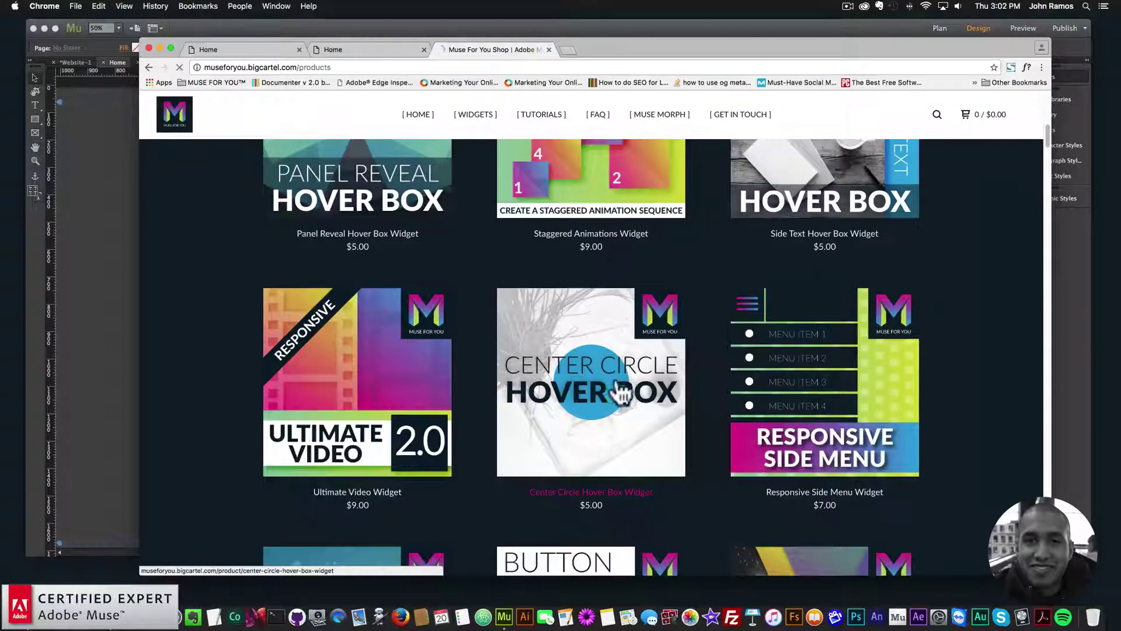
scroll(619, 388, down, 6)
click(766, 286)
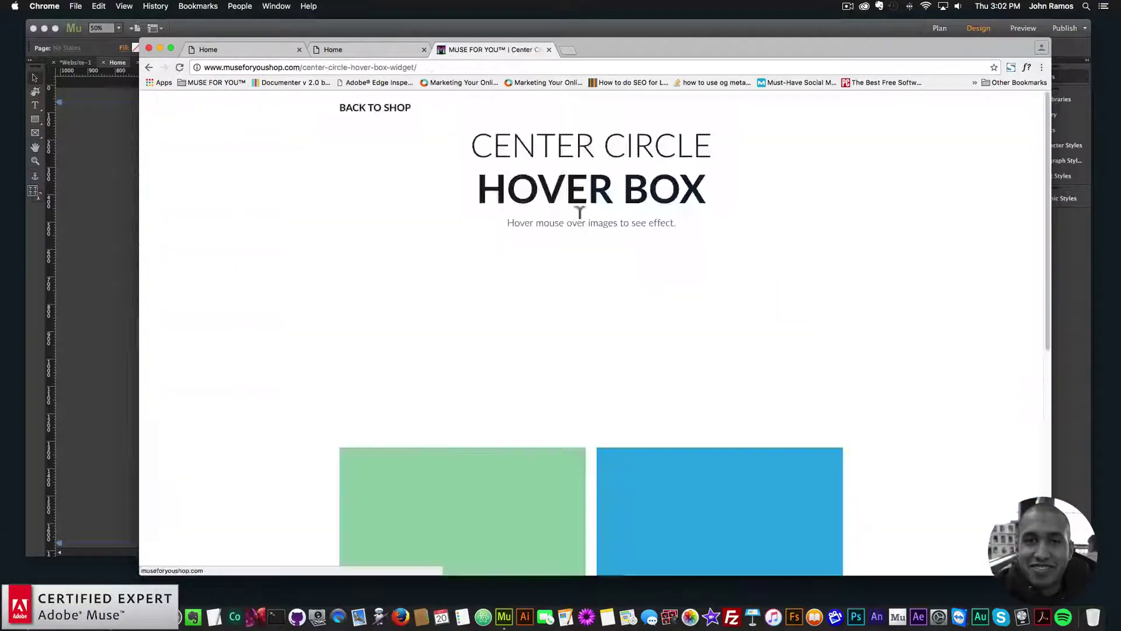
Step: Look over the Center Circle Hover Box demo images and their hover effects, and go back to the shop
scroll(765, 444, down, 10)
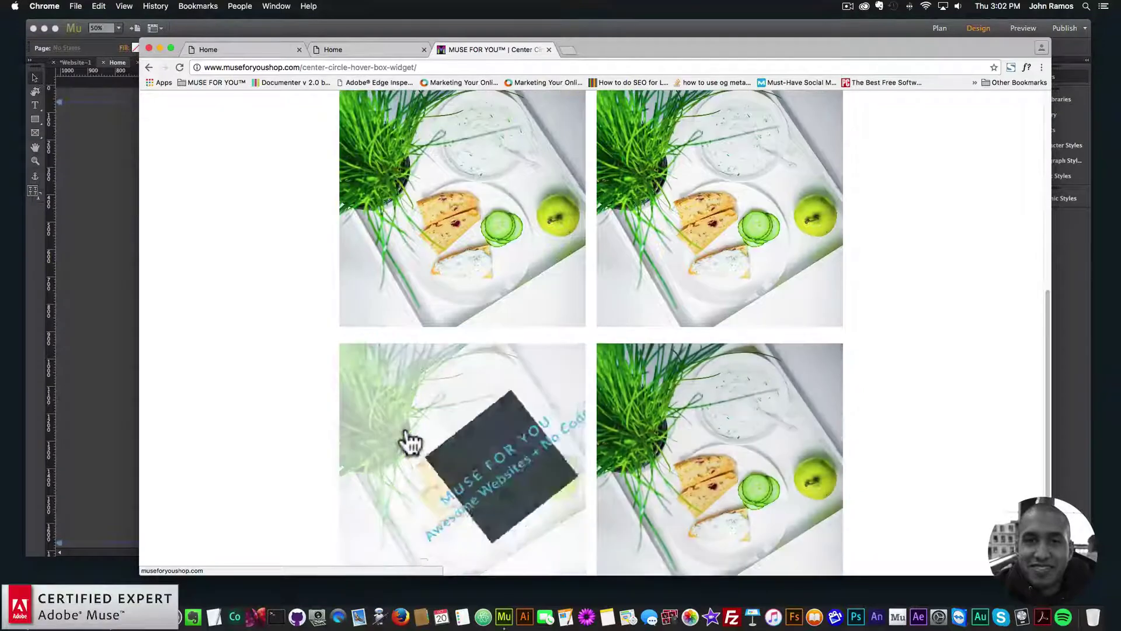
scroll(405, 440, up, 8)
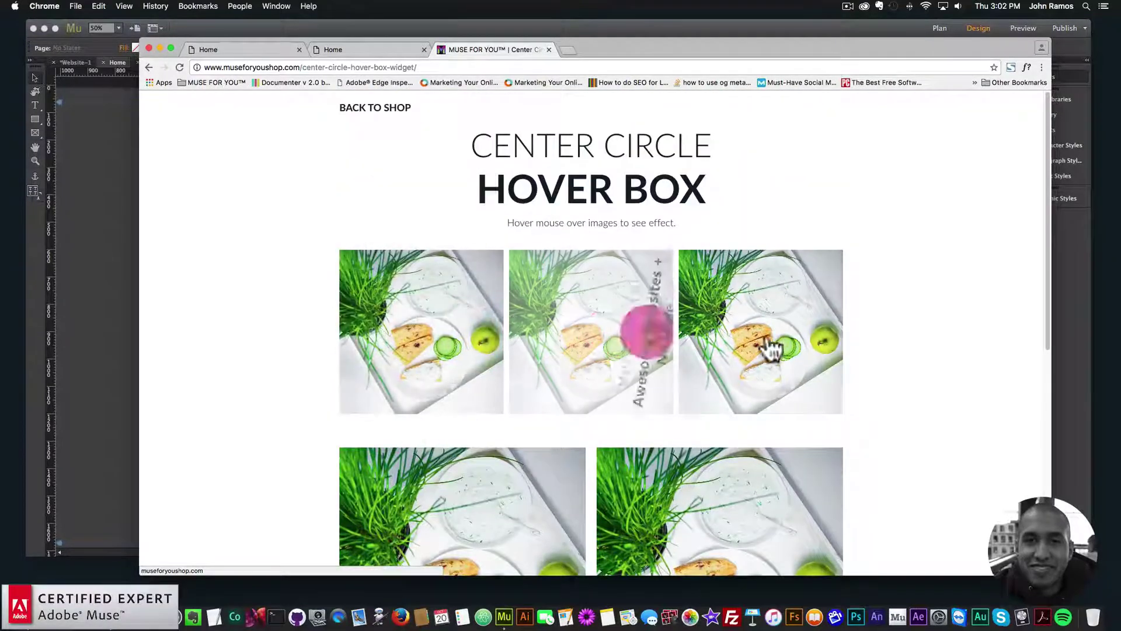
click(354, 108)
Step: Open the Crosshair Hover Box Widget from the full widget list and load its live preview
click(474, 115)
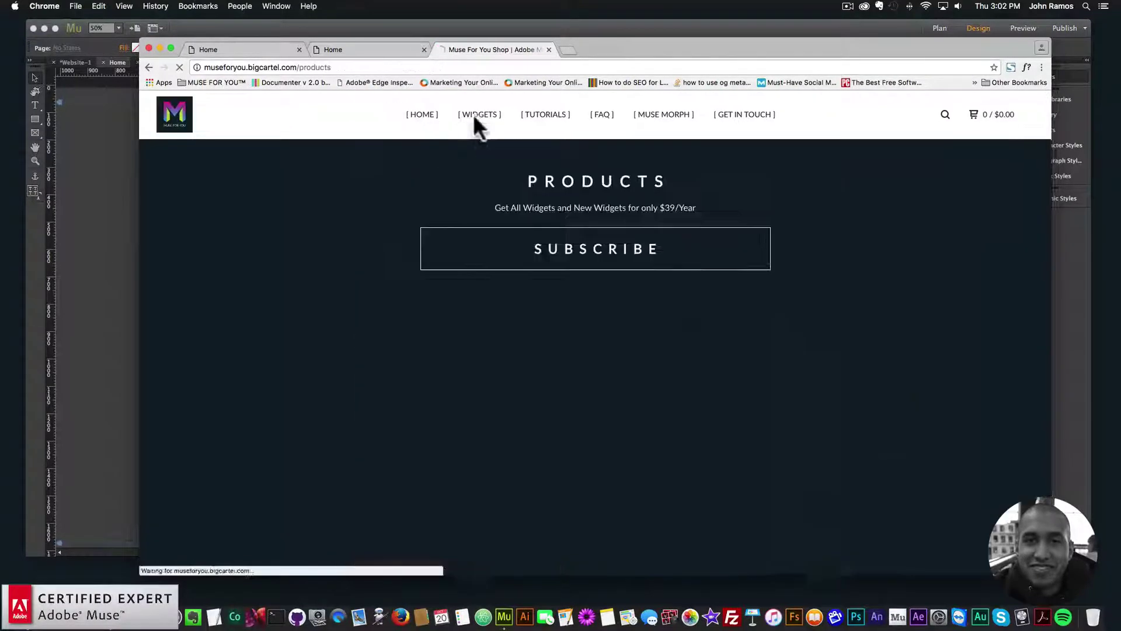
scroll(413, 370, down, 15)
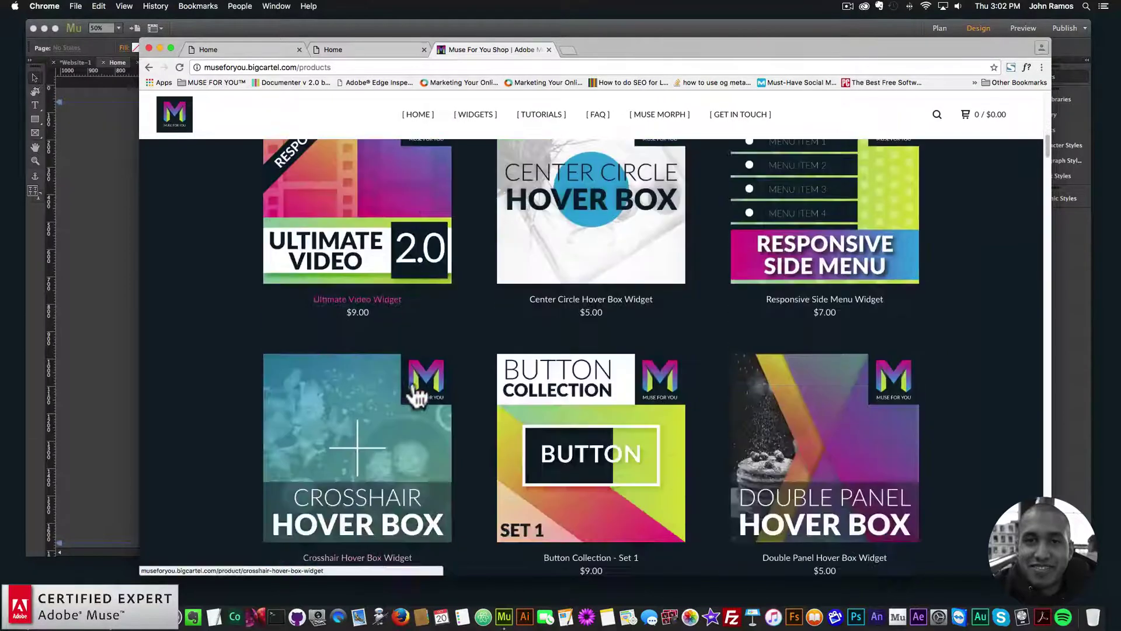
click(393, 453)
scroll(677, 423, down, 5)
click(766, 299)
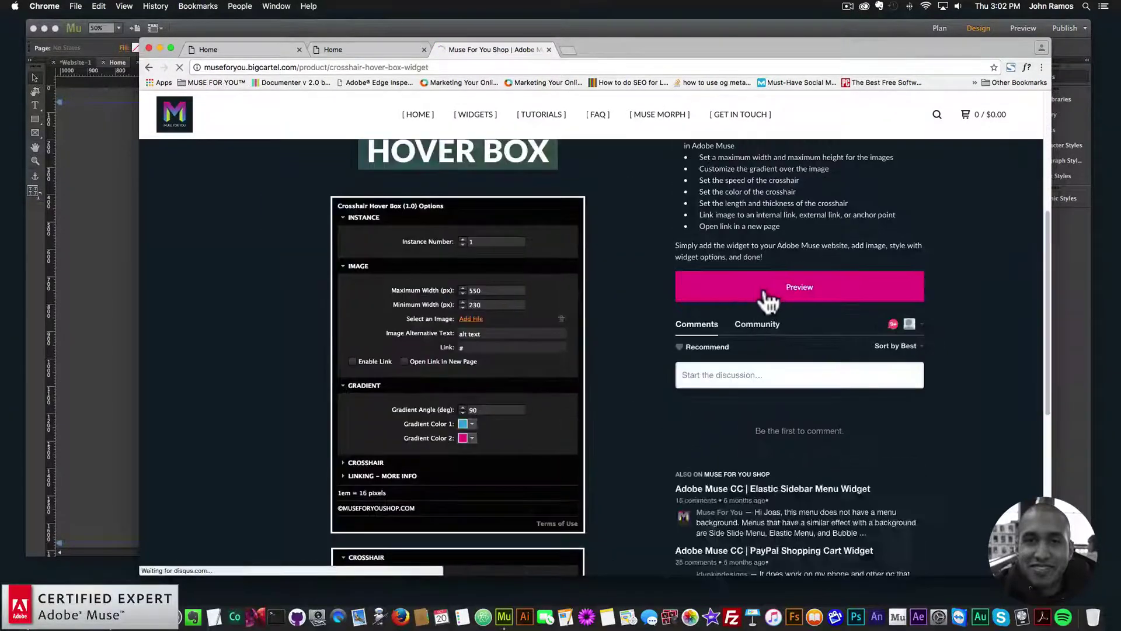
Step: View the hover effects on the Crosshair Hover Box demo images and return to the shop
scroll(700, 514, down, 4)
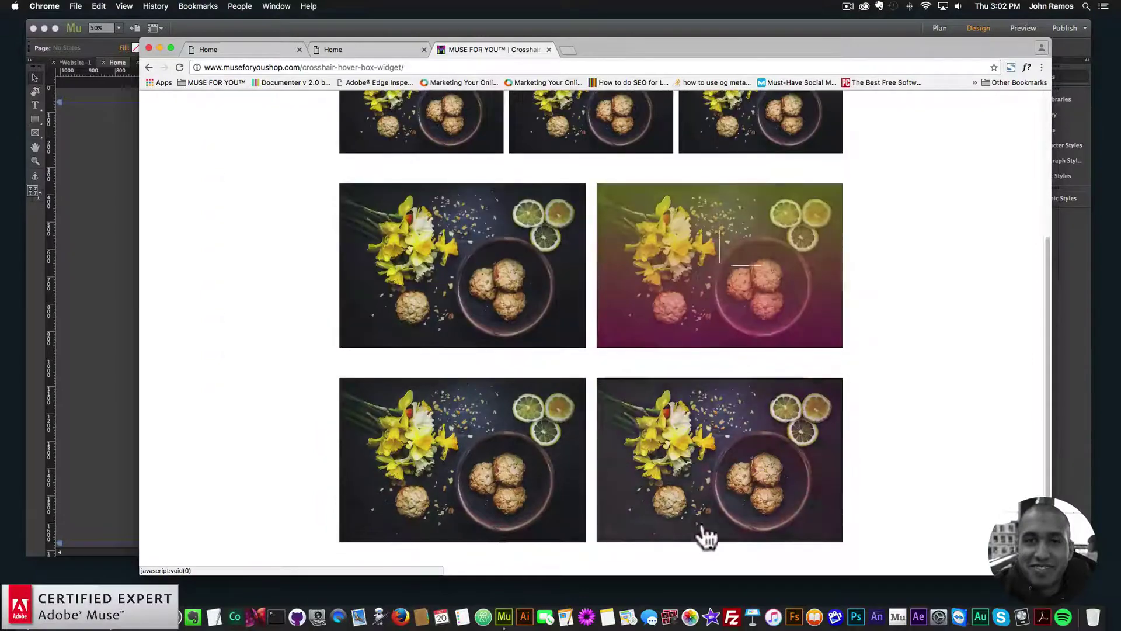
scroll(467, 483, up, 4)
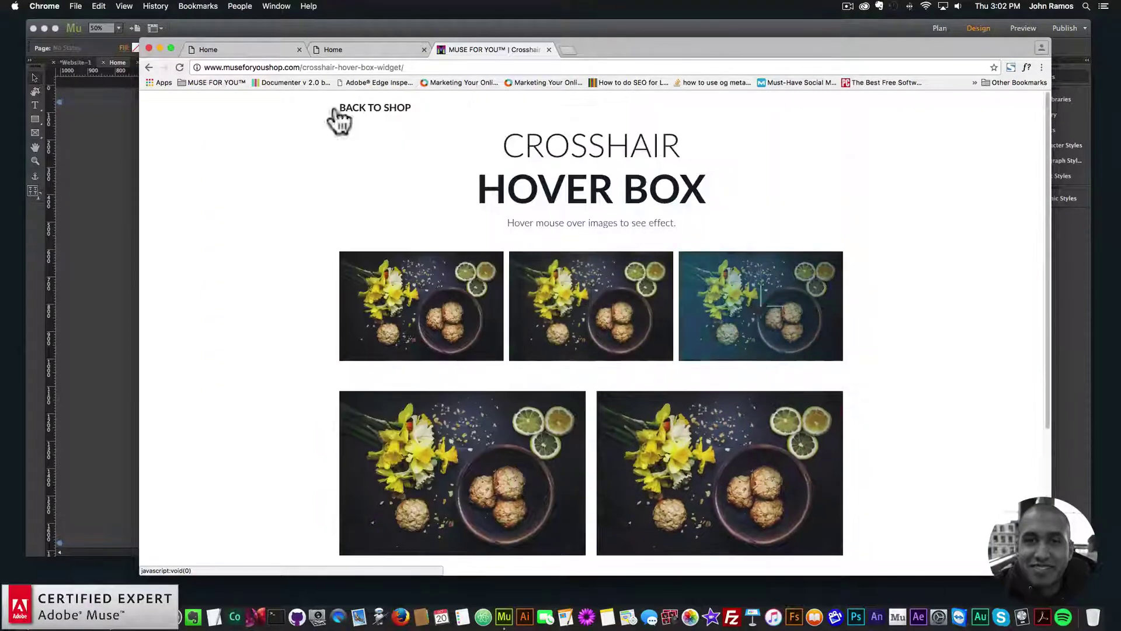
click(369, 109)
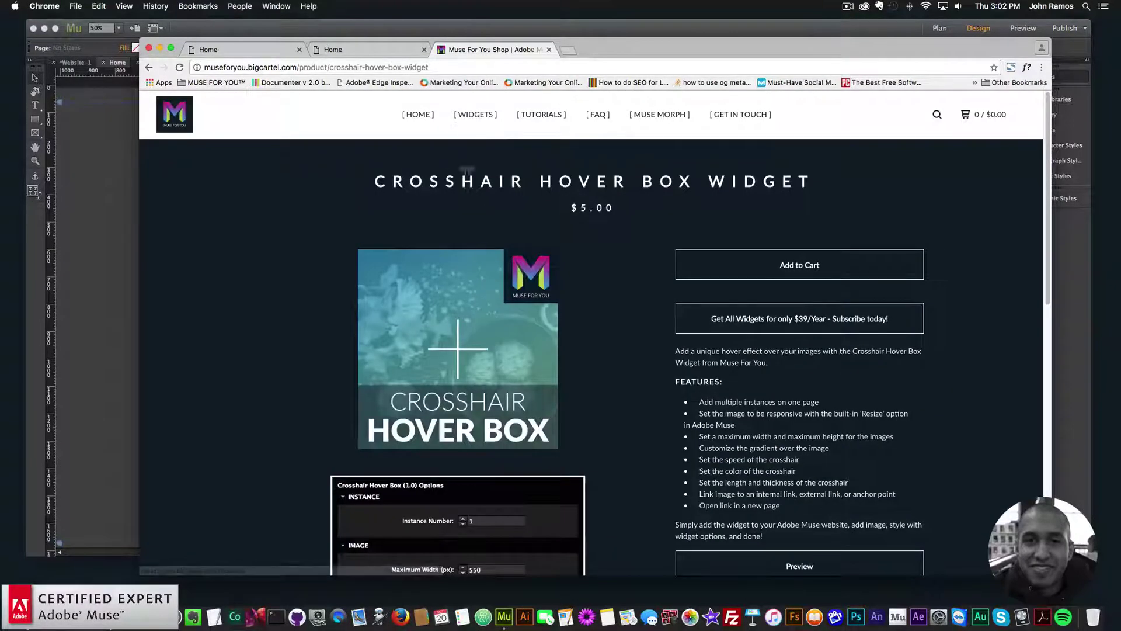
Step: Open the Double Panel Hover Box Widget from the full widget list and load its live preview
click(475, 115)
scroll(584, 350, down, 8)
scroll(671, 362, down, 3)
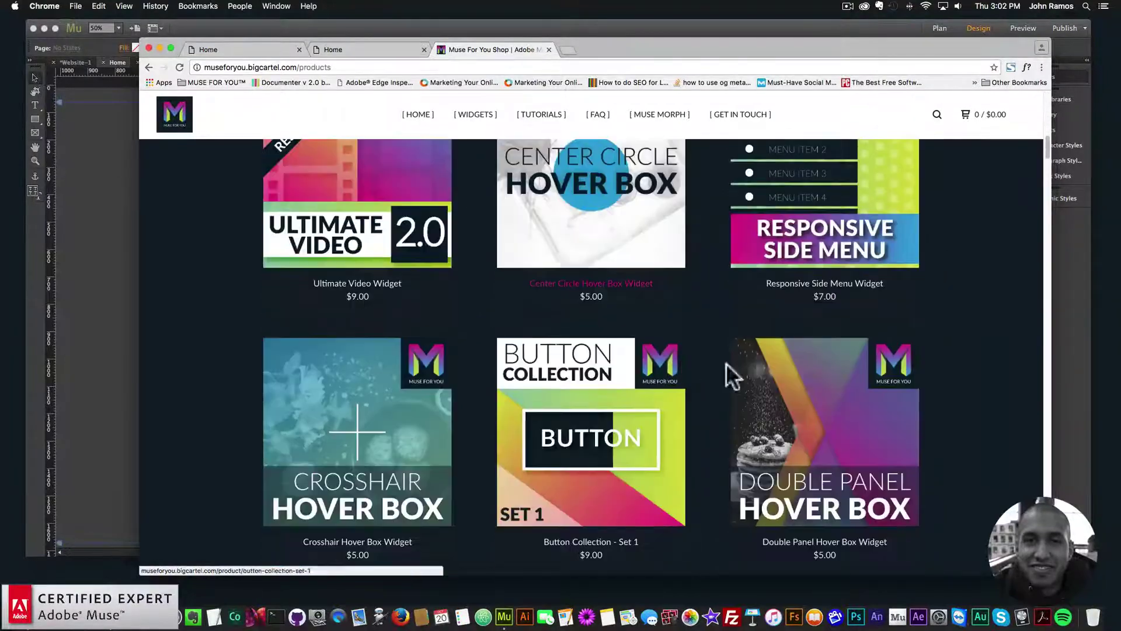
click(810, 376)
click(794, 496)
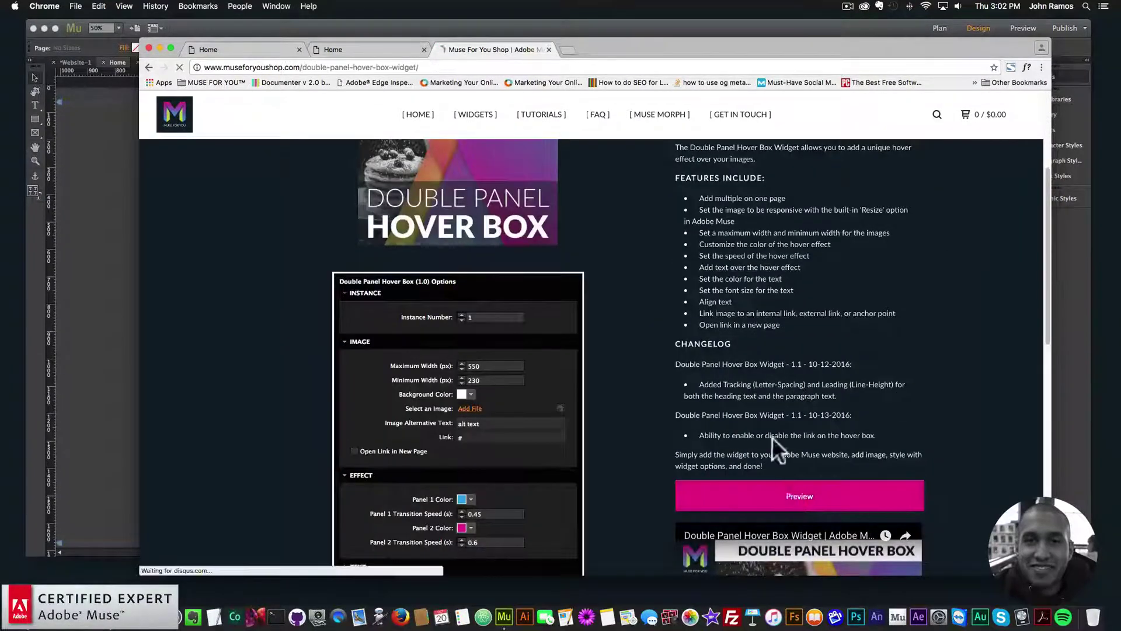
Step: Look through the Double Panel Hover Box demo images with their hover effects and go back to the shop
scroll(747, 385, down, 3)
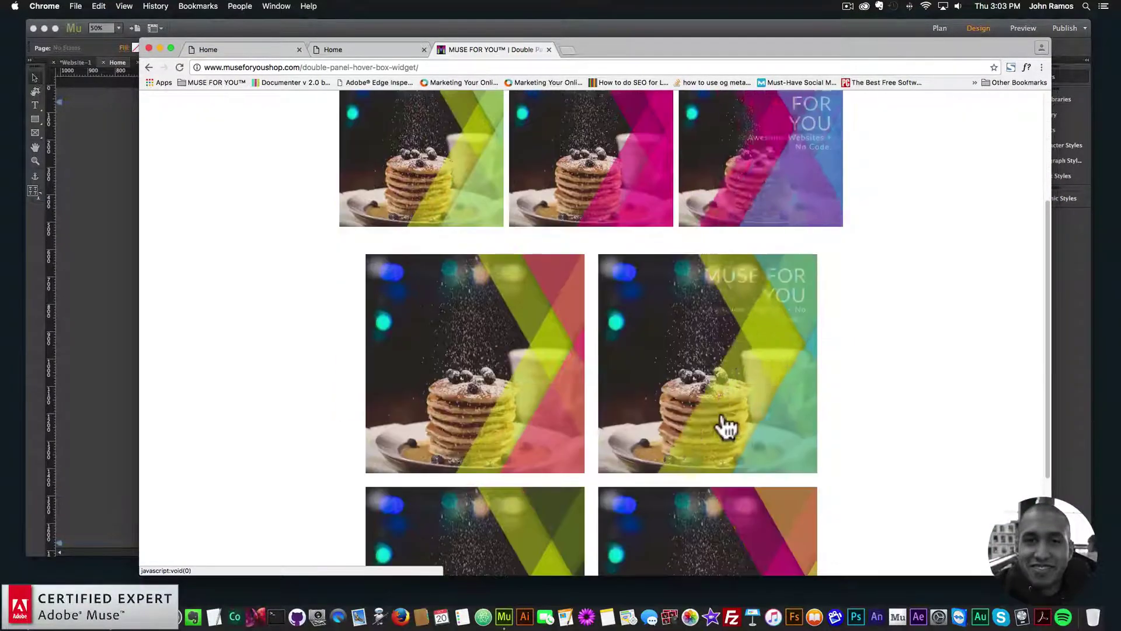
scroll(459, 397, down, 3)
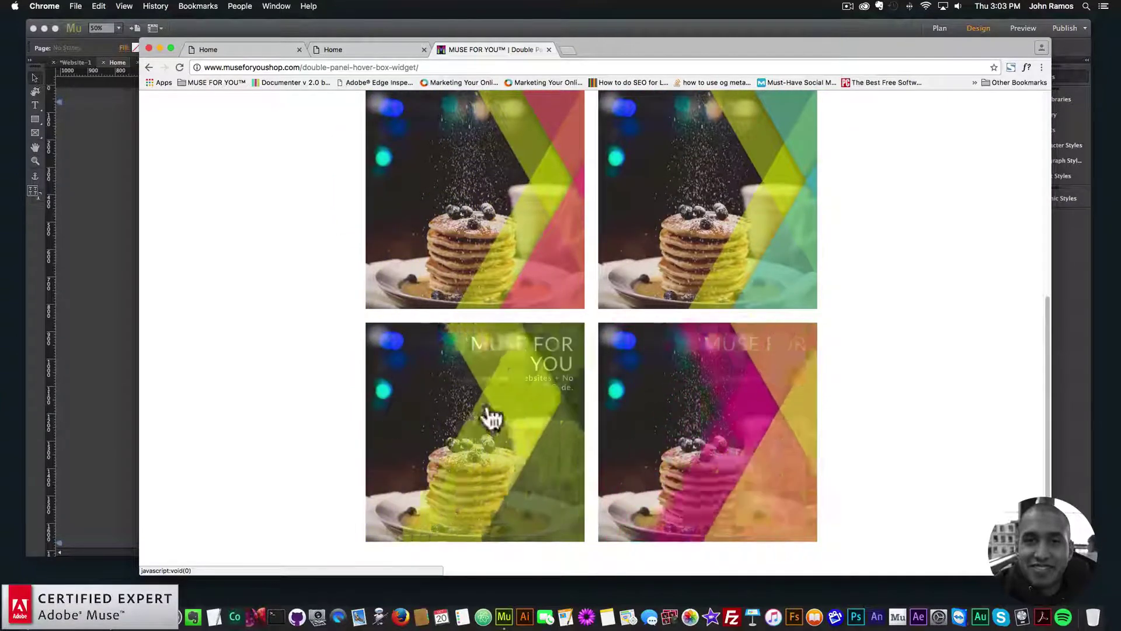
scroll(746, 362, up, 6)
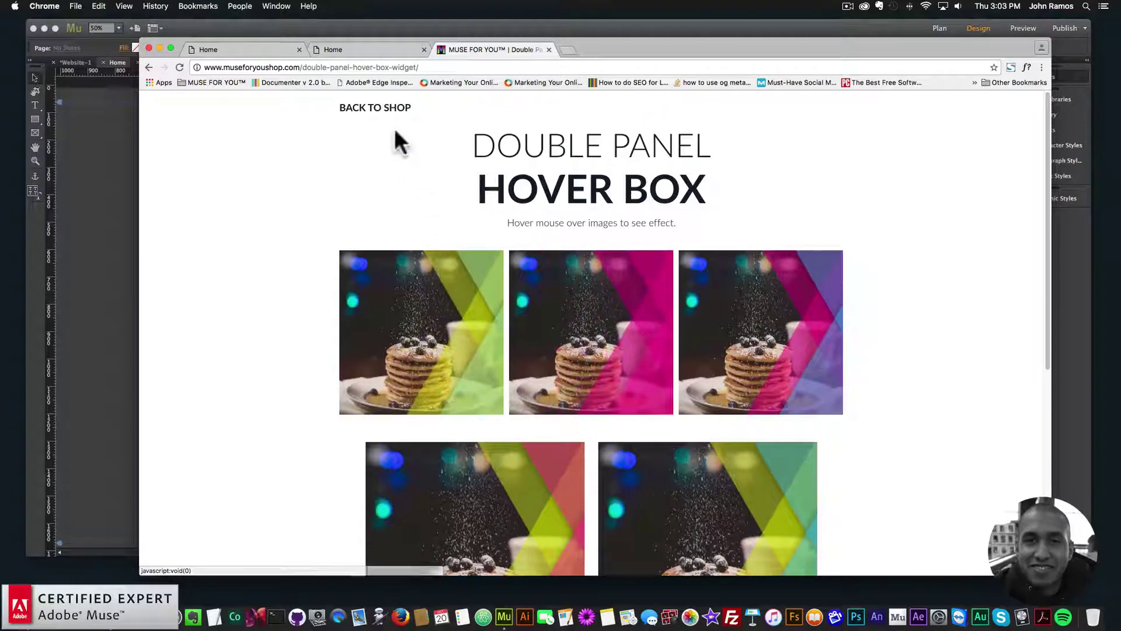
click(391, 109)
Step: Look over the first rows of the shop's full widget list and open the Responsive Lightbox Gallery Widget product page
click(467, 120)
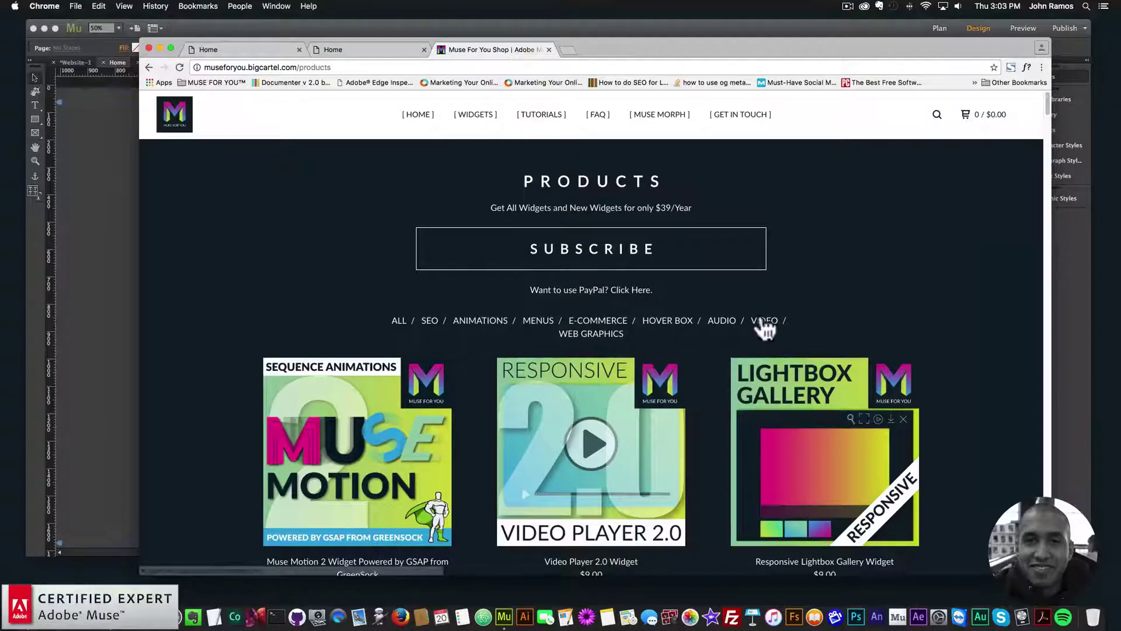
scroll(742, 351, down, 5)
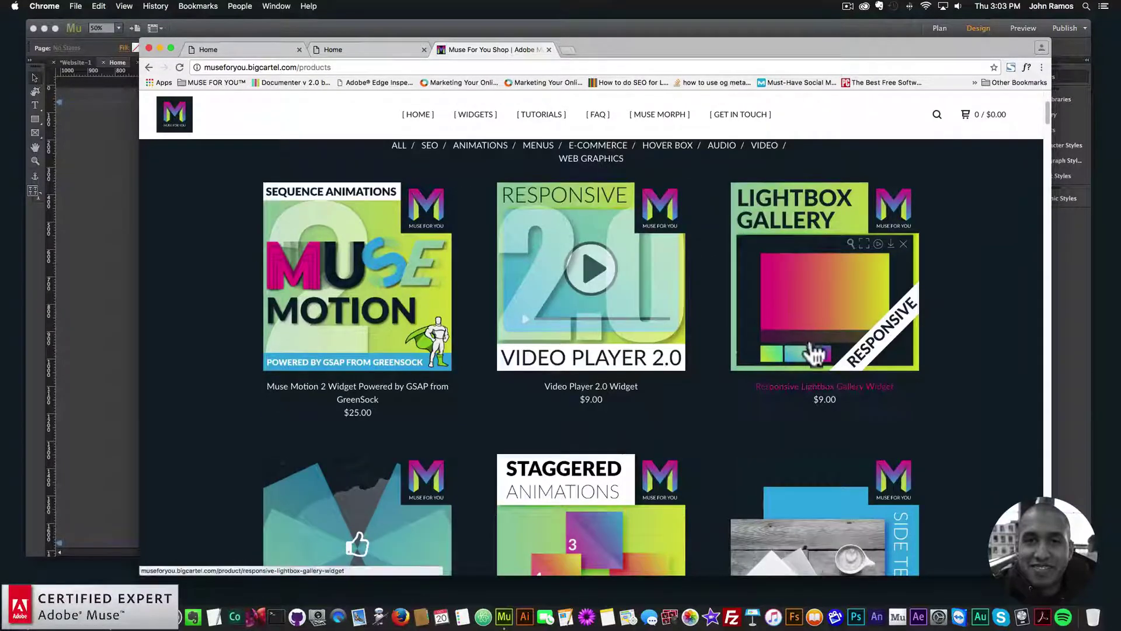
scroll(724, 339, down, 3)
scroll(728, 341, up, 4)
scroll(730, 438, down, 3)
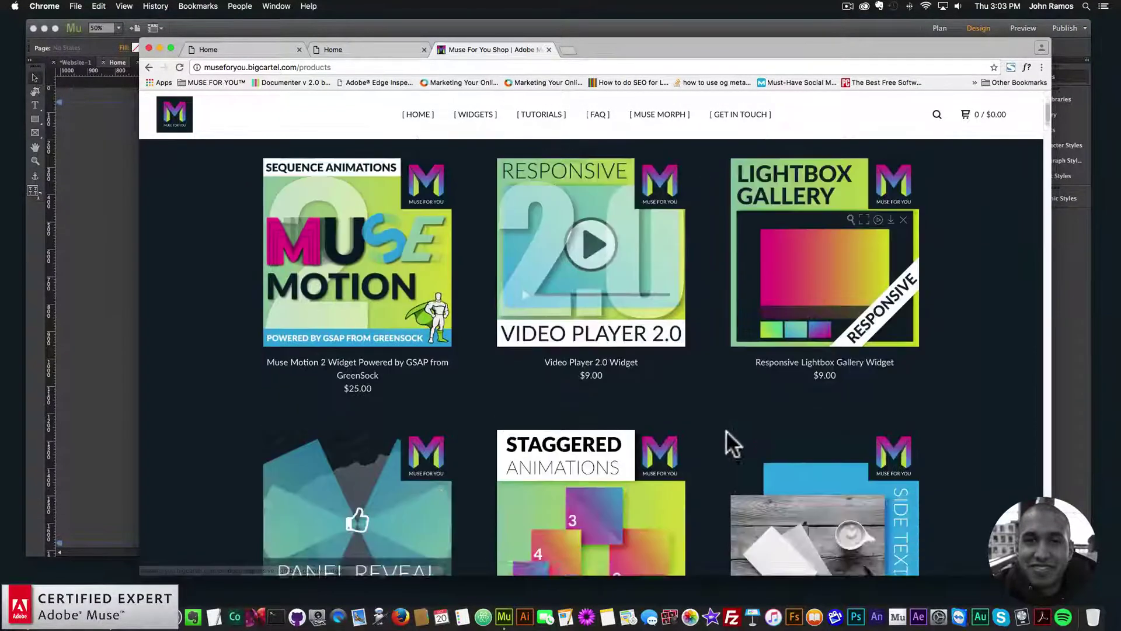
scroll(759, 420, up, 3)
click(820, 342)
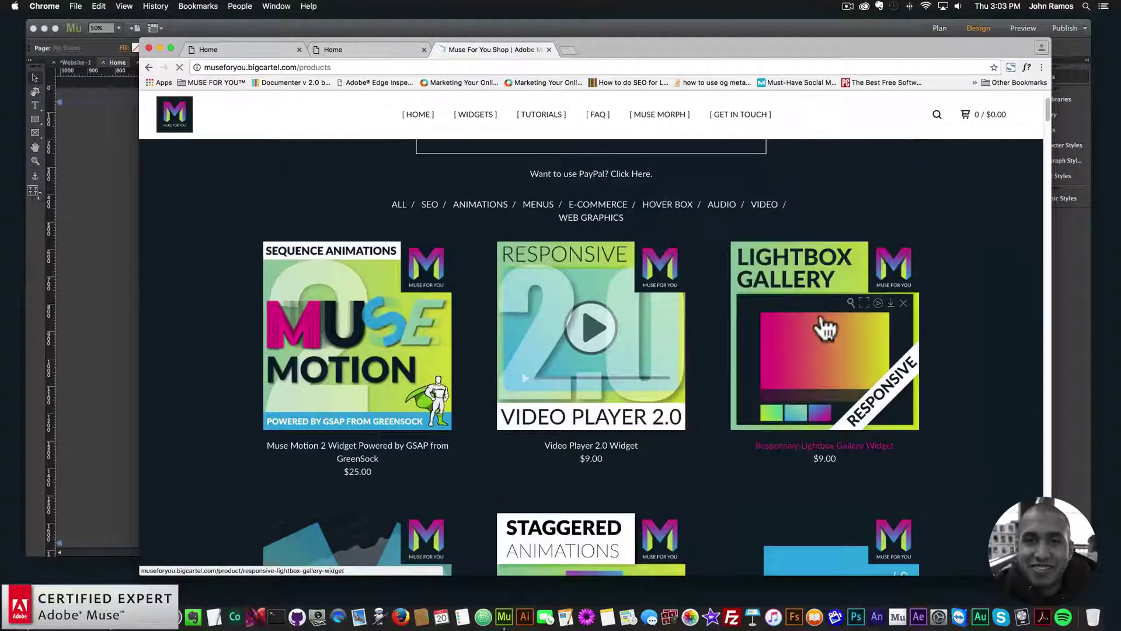
Step: Look over the Responsive Lightbox Gallery Widget's option screenshots and latest version notes on its product page
scroll(607, 362, down, 10)
scroll(642, 379, down, 3)
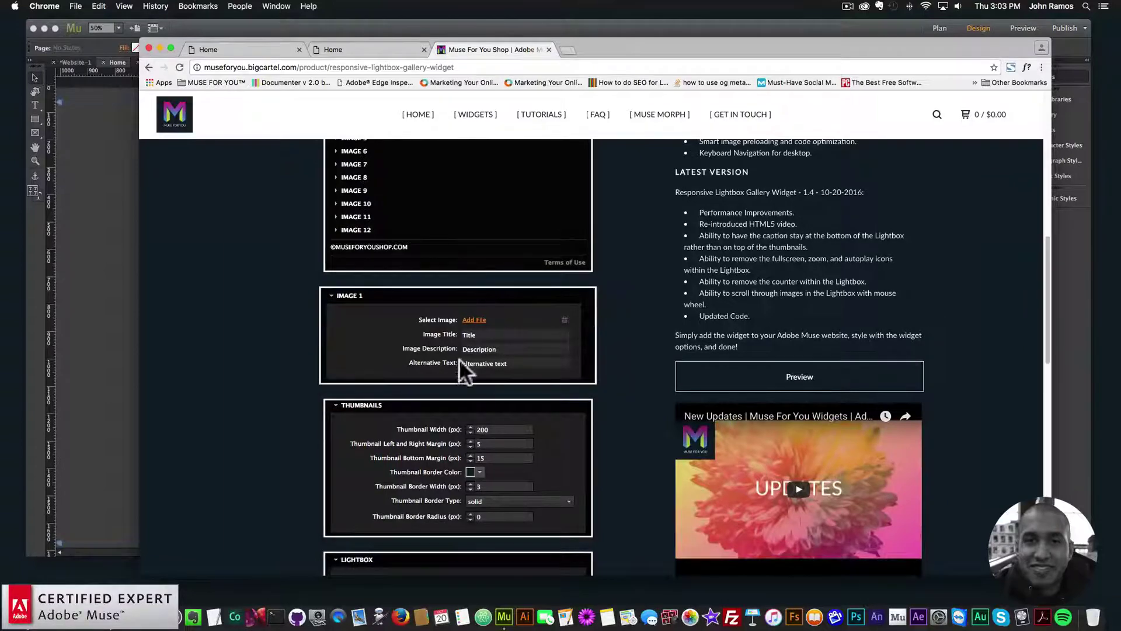
scroll(459, 359, down, 10)
scroll(548, 359, up, 10)
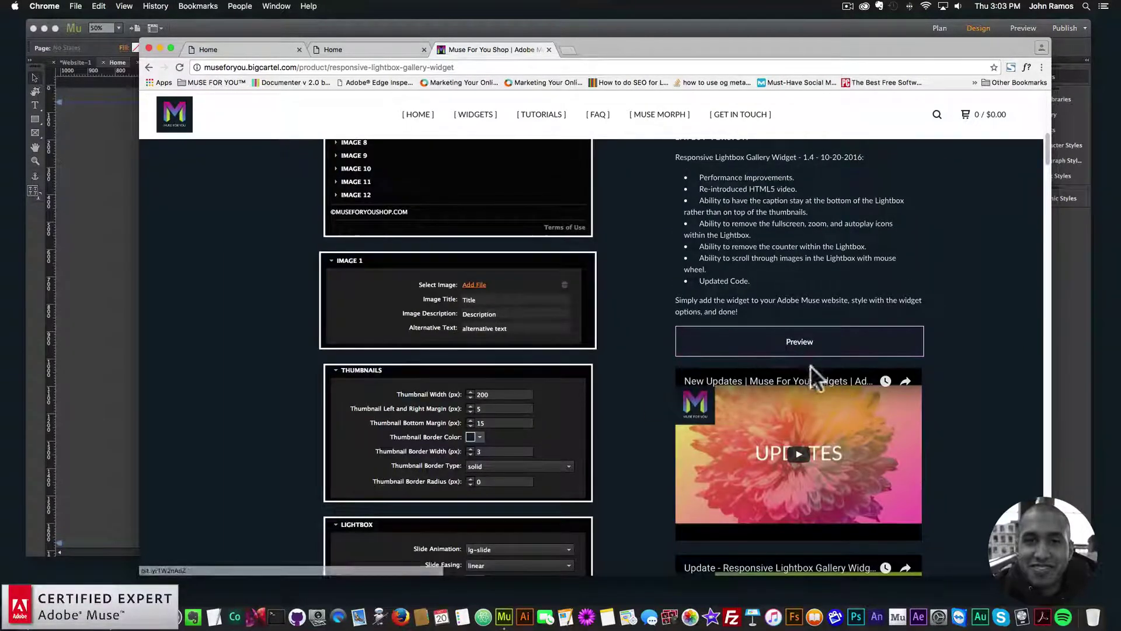
Step: Look through the customer comments below the Responsive Lightbox Gallery Widget and return to the option screenshots and preview section
scroll(608, 334, down, 15)
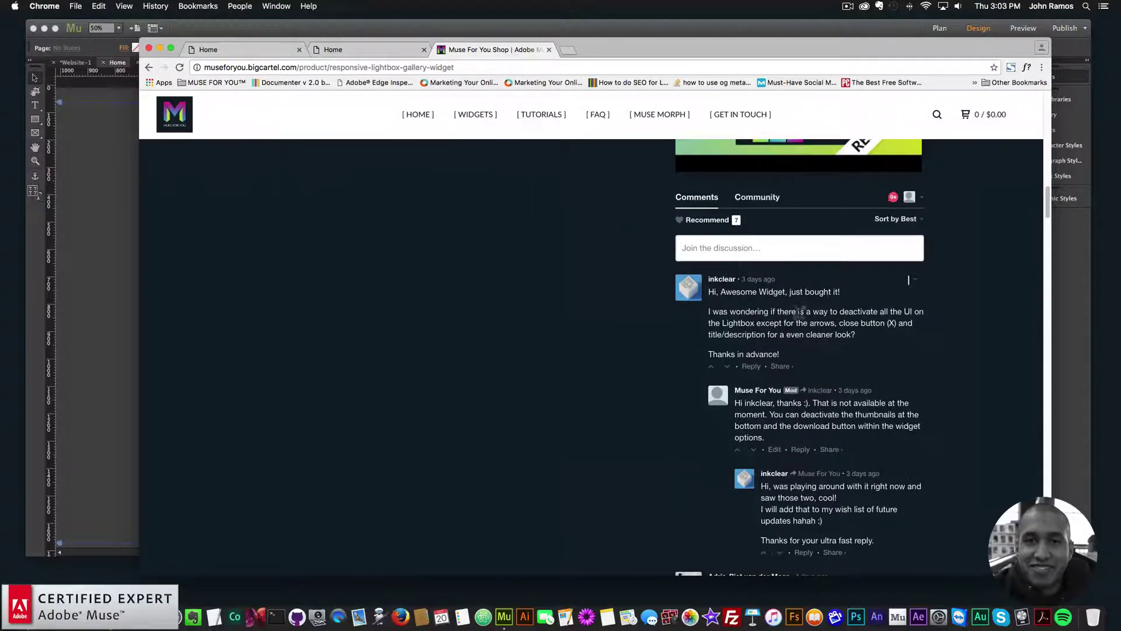
scroll(799, 313, down, 15)
scroll(799, 308, down, 8)
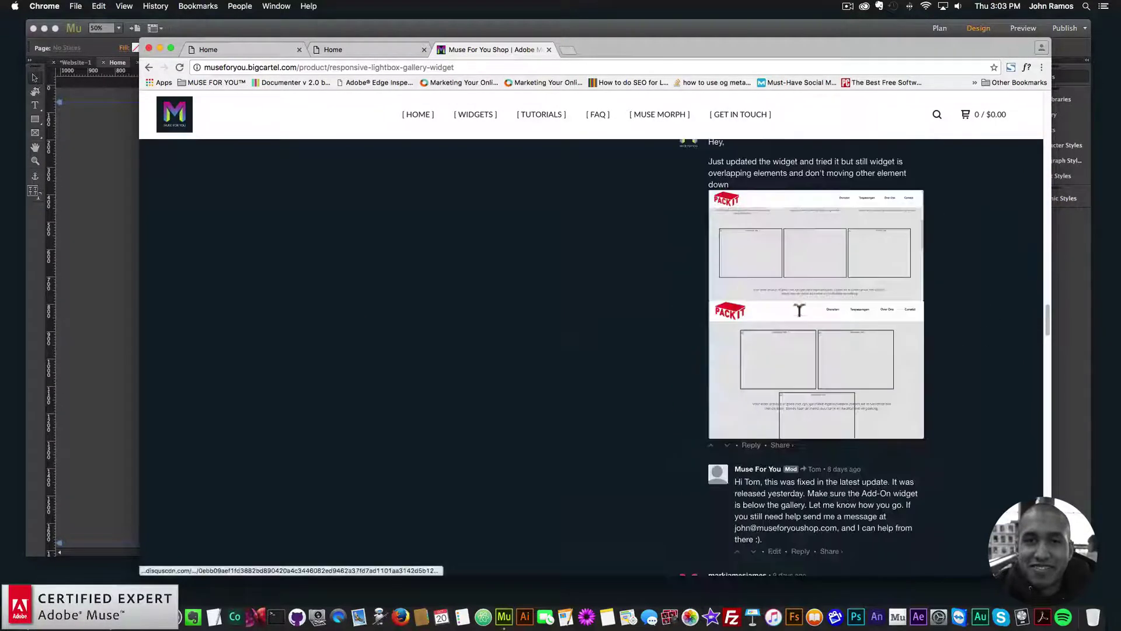
scroll(799, 310, up, 10)
scroll(798, 314, down, 8)
scroll(798, 314, up, 6)
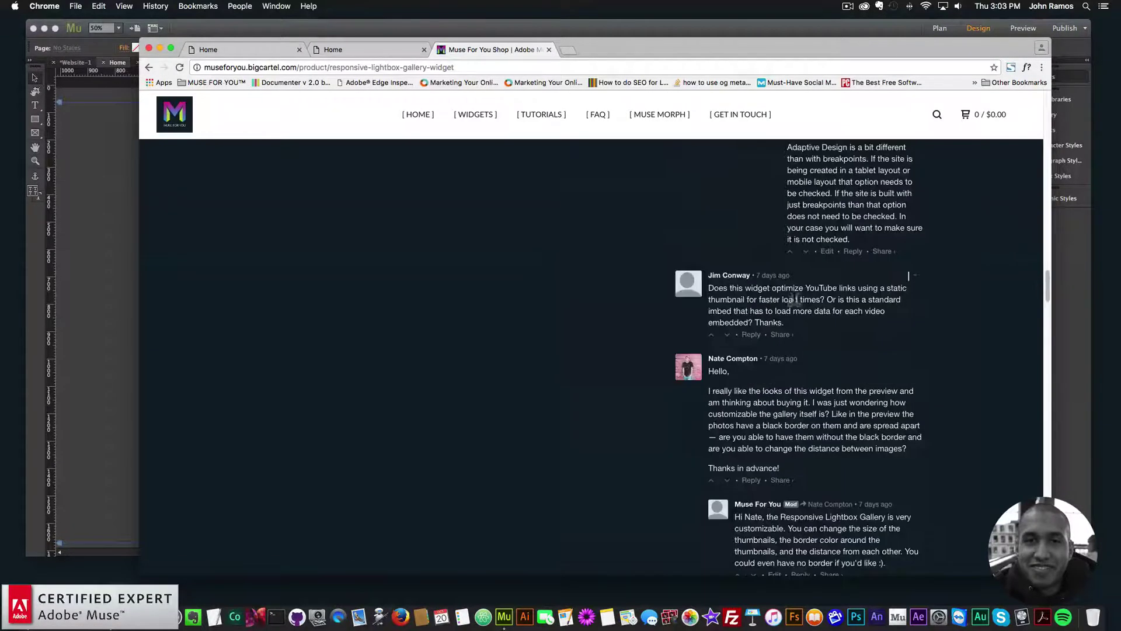
scroll(793, 299, down, 15)
scroll(793, 298, down, 5)
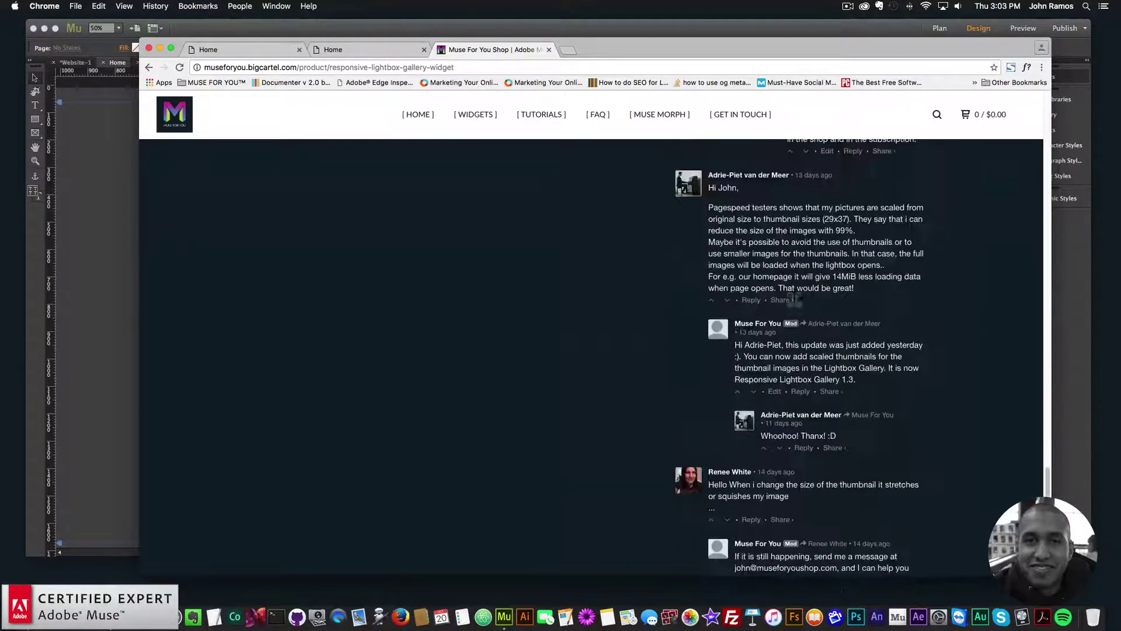
scroll(793, 303, up, 20)
scroll(793, 303, up, 20)
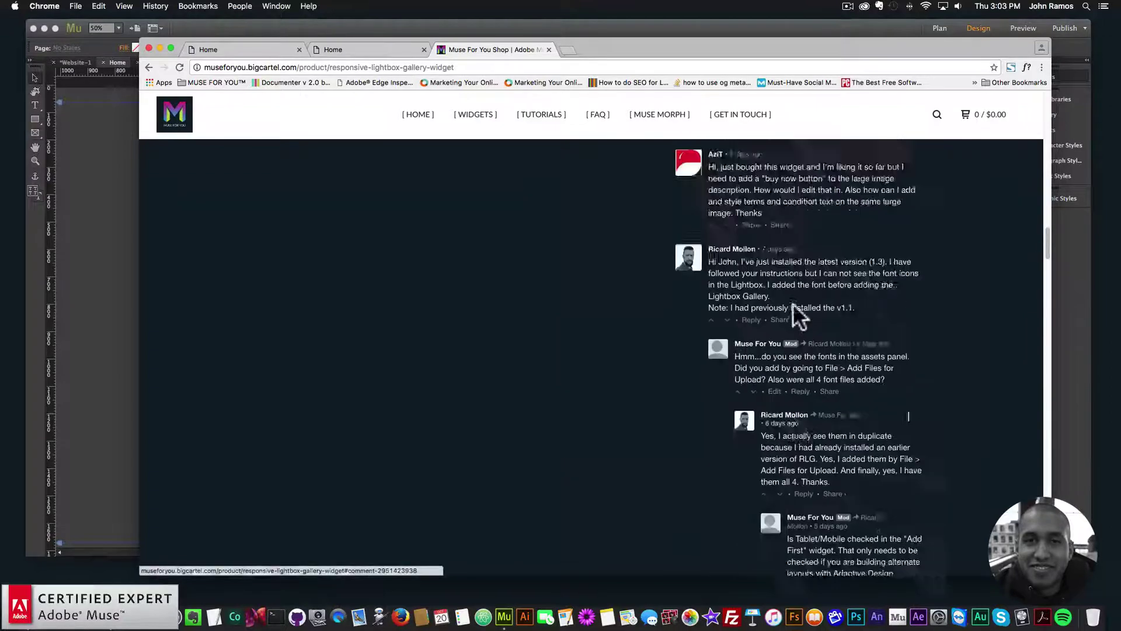
scroll(645, 196, up, 20)
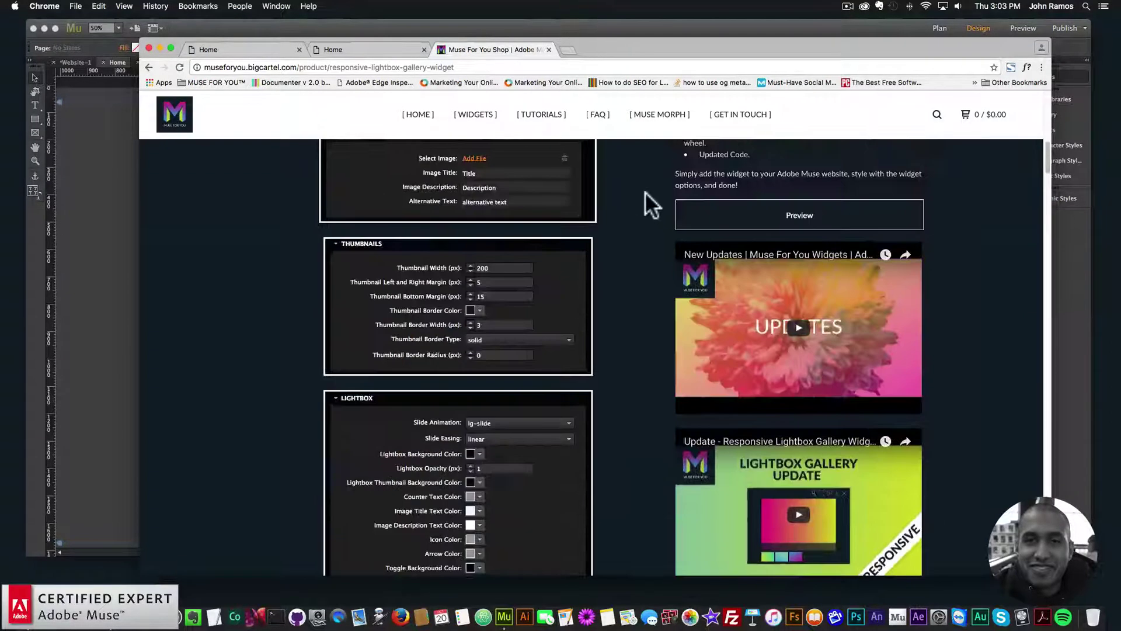